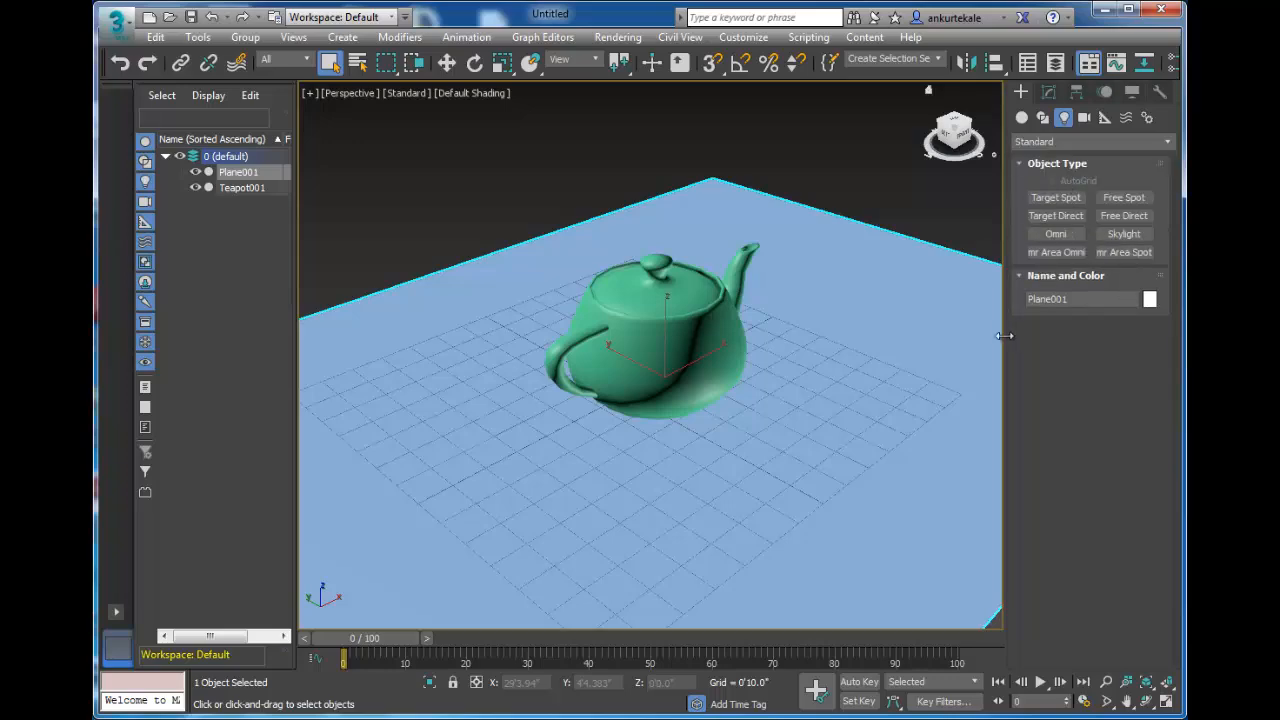
pyautogui.moveTo(786, 337); pyautogui.dragTo(768, 374, button='middle')
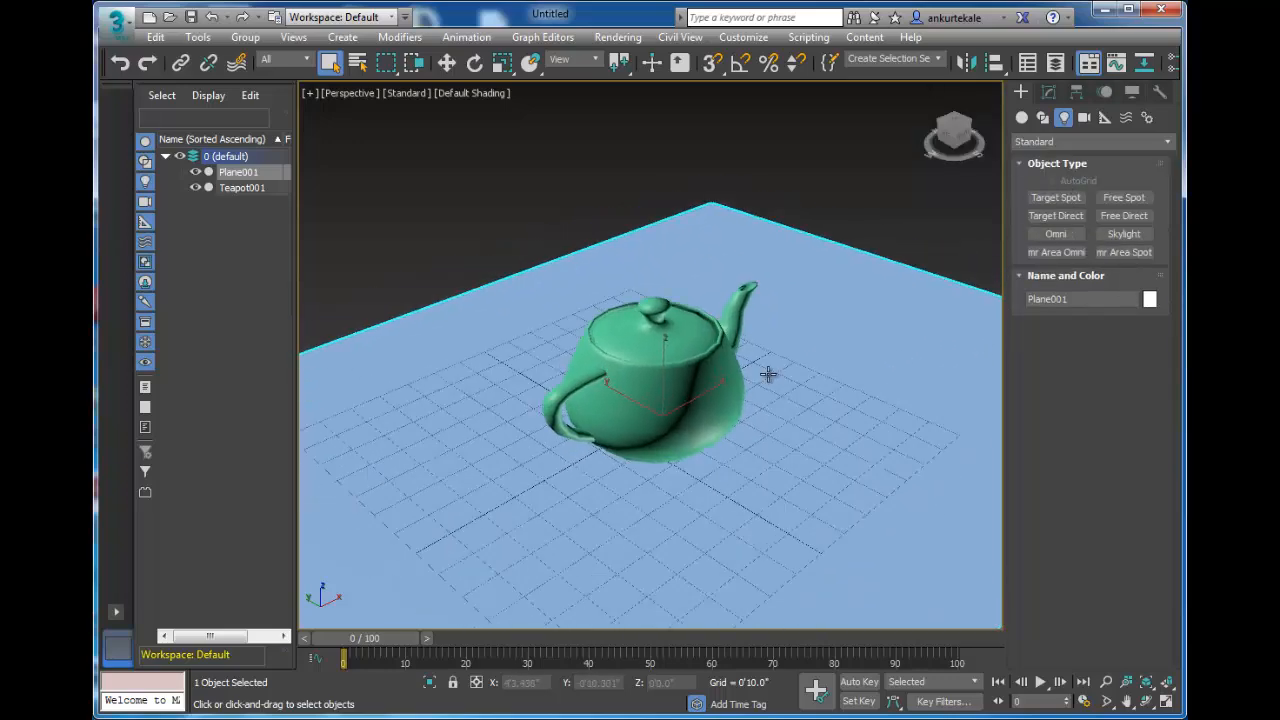
pyautogui.scroll(2, 768, 374)
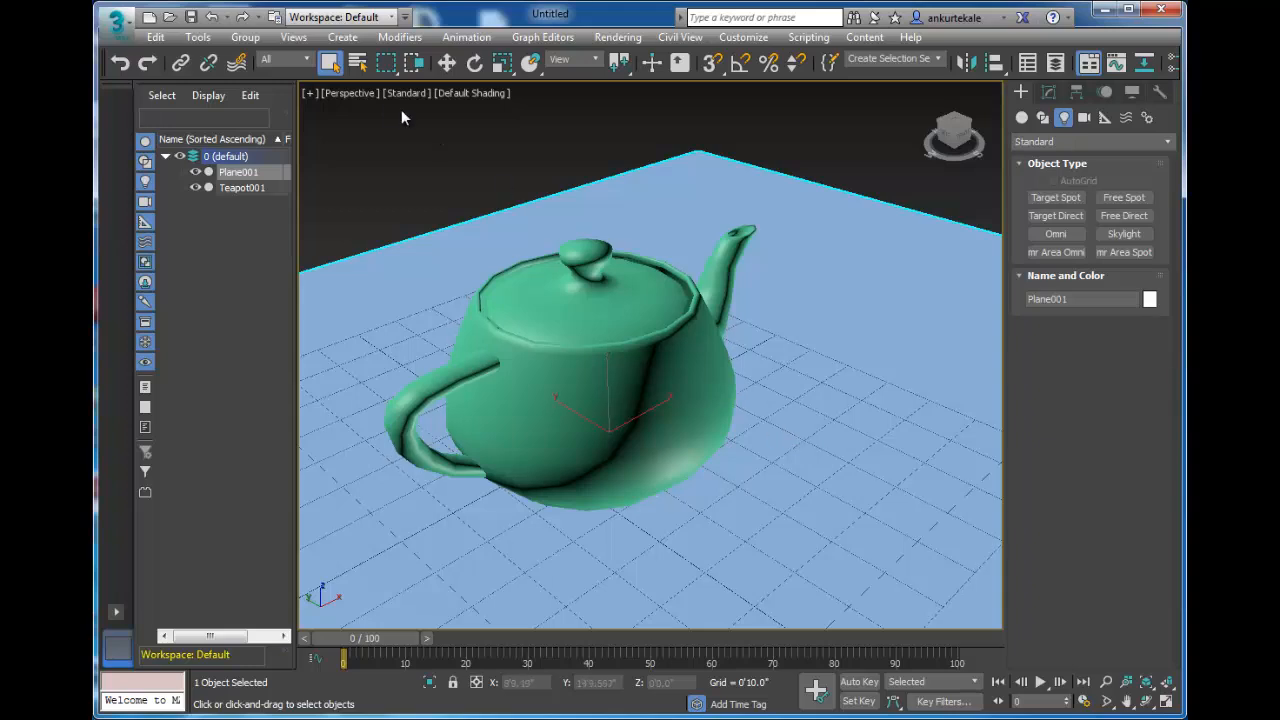
pyautogui.click(335, 69)
pyautogui.click(538, 317)
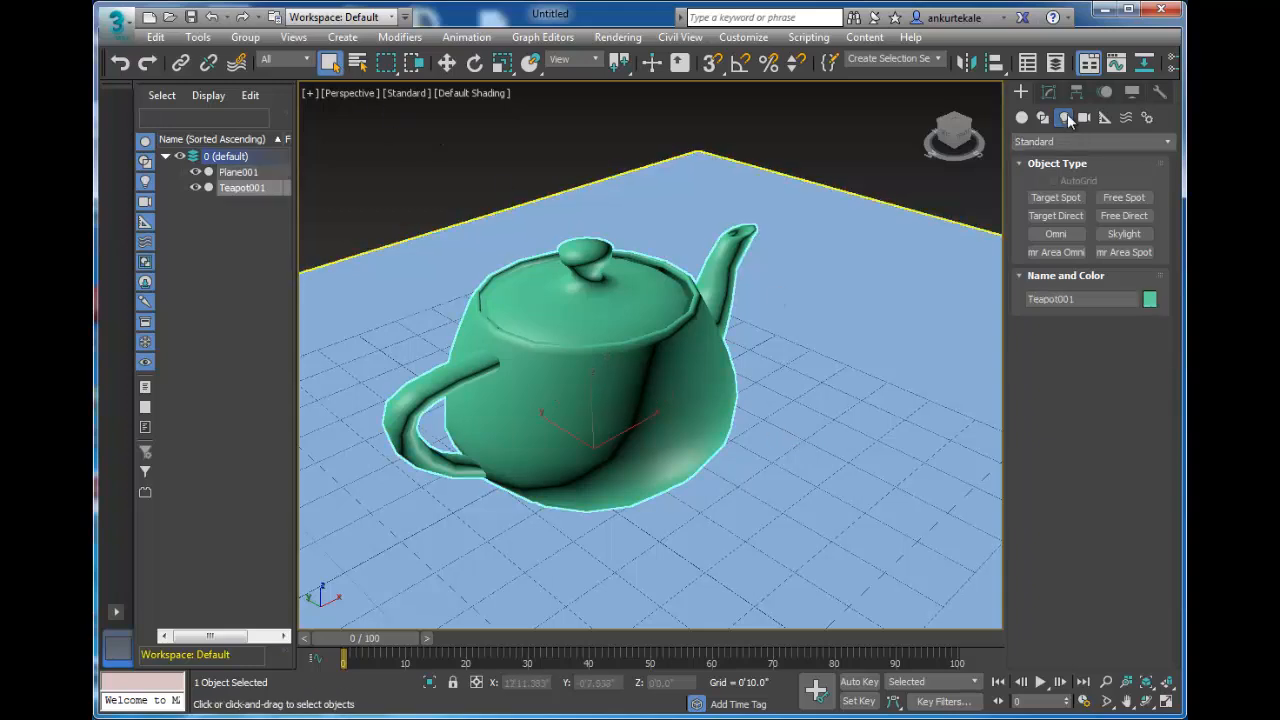
pyautogui.click(1048, 91)
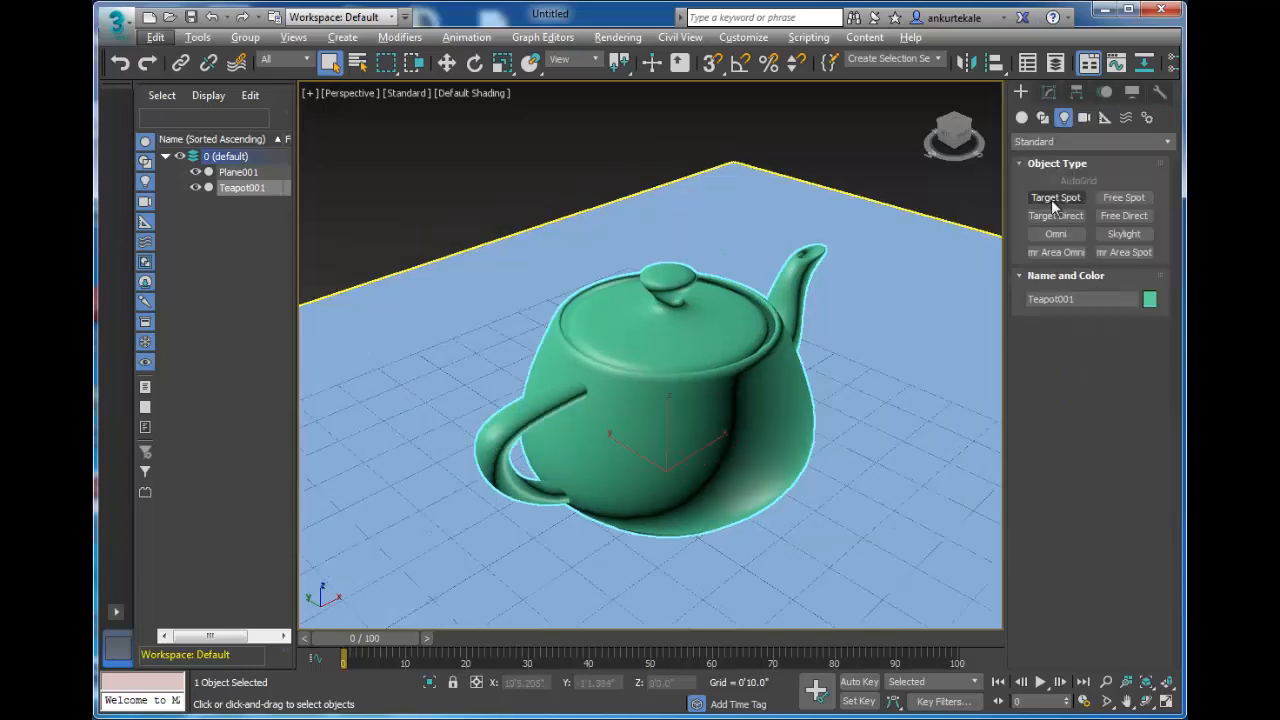
# Create a Target Spot light in the Front view, placed high on the spout side and aimed at the teapot
pyautogui.click(1054, 204)
pyautogui.moveTo(812, 331); pyautogui.dragTo(796, 340, button='middle')
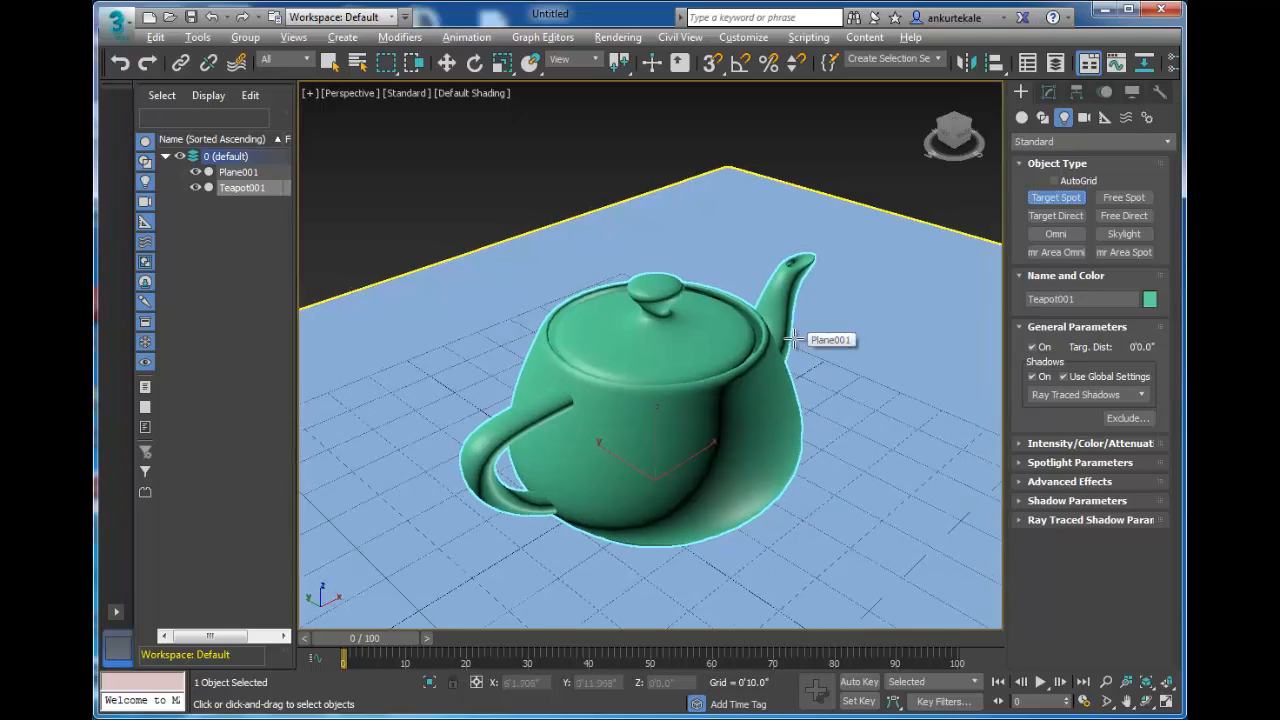
pyautogui.hotkey('alt', 'w')
pyautogui.scroll(-2, 803, 283)
pyautogui.moveTo(823, 239); pyautogui.dragTo(727, 315, button='middle')
pyautogui.hotkey('alt', 'w')
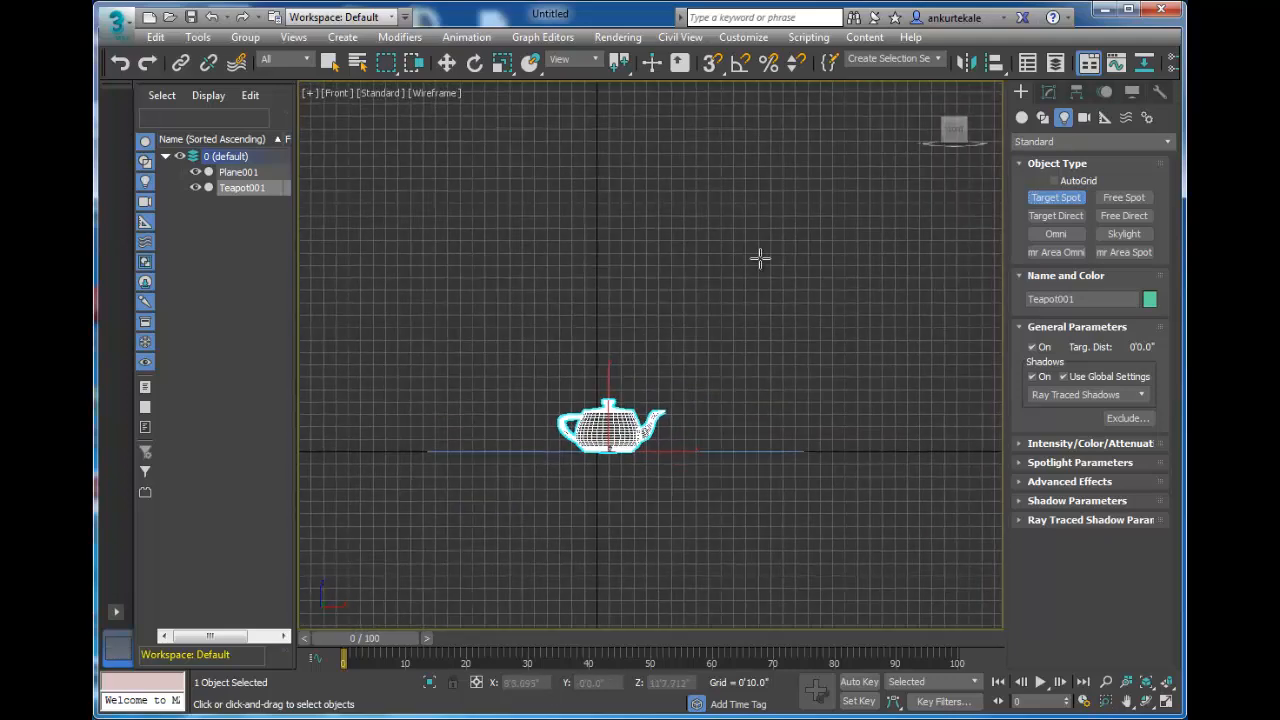
pyautogui.moveTo(810, 182); pyautogui.dragTo(610, 427)
# In the Front view, move the spotlight slightly down to about X 14'4", Z 17'0" and its target to about X 1'8", Z 1'10"
pyautogui.click(447, 63)
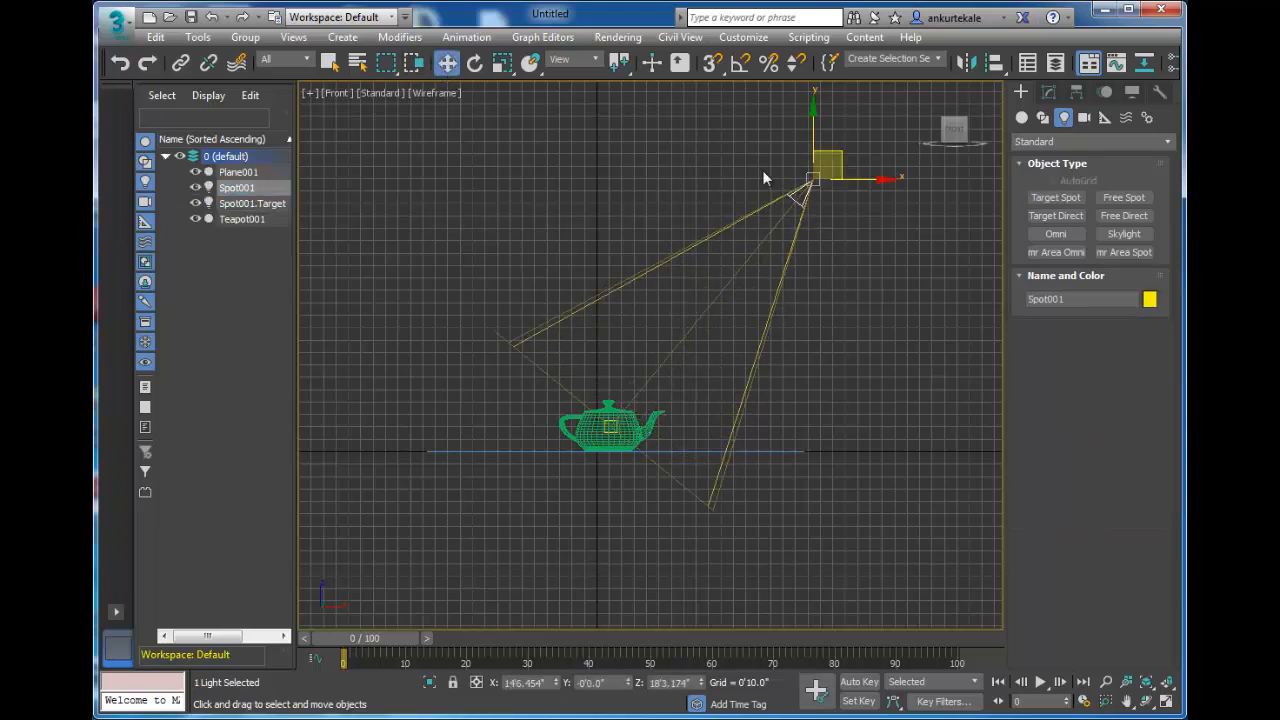
pyautogui.moveTo(835, 156)
pyautogui.mouseDown()
pyautogui.moveTo(810, 146)
pyautogui.moveTo(845, 181)
pyautogui.moveTo(831, 181)
pyautogui.mouseUp()
pyautogui.click(252, 203)
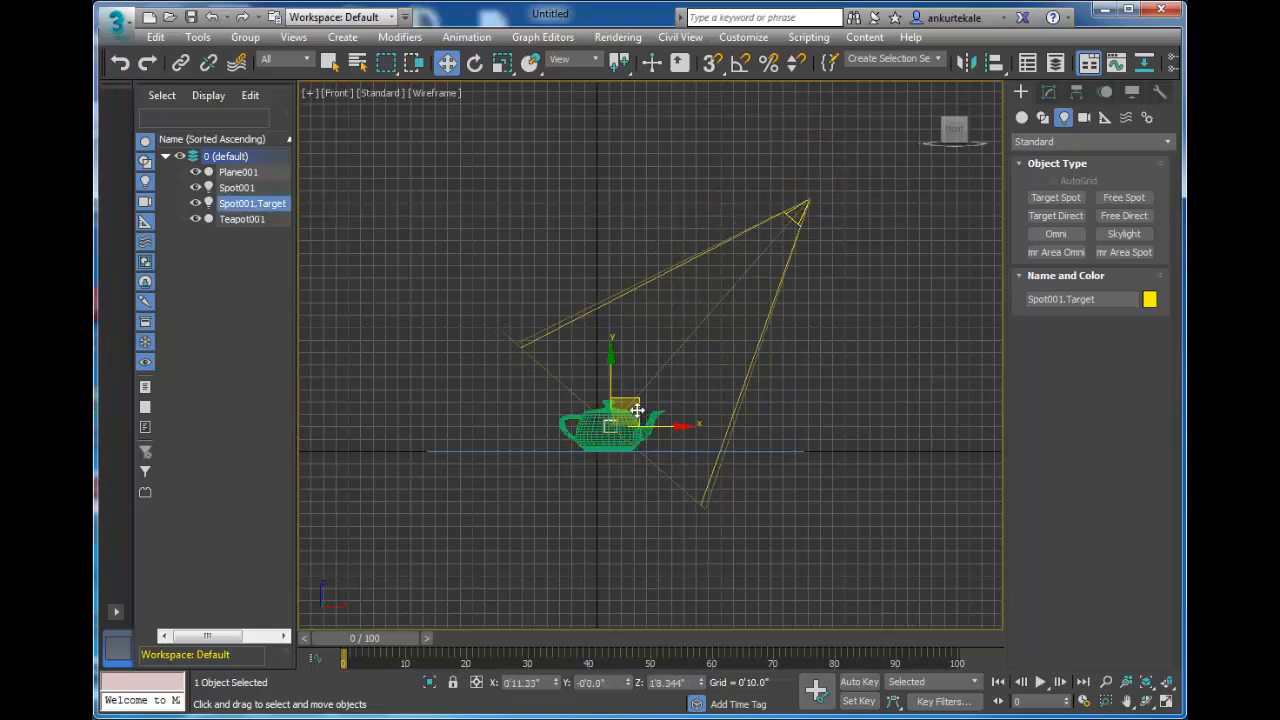
pyautogui.moveTo(637, 410)
pyautogui.mouseDown()
pyautogui.moveTo(686, 366)
pyautogui.moveTo(640, 408)
pyautogui.mouseUp()
# In the Left view, move the spotlight sideways and down to about Y -2'2", Z 14'11"
pyautogui.hotkey('alt', 'w')
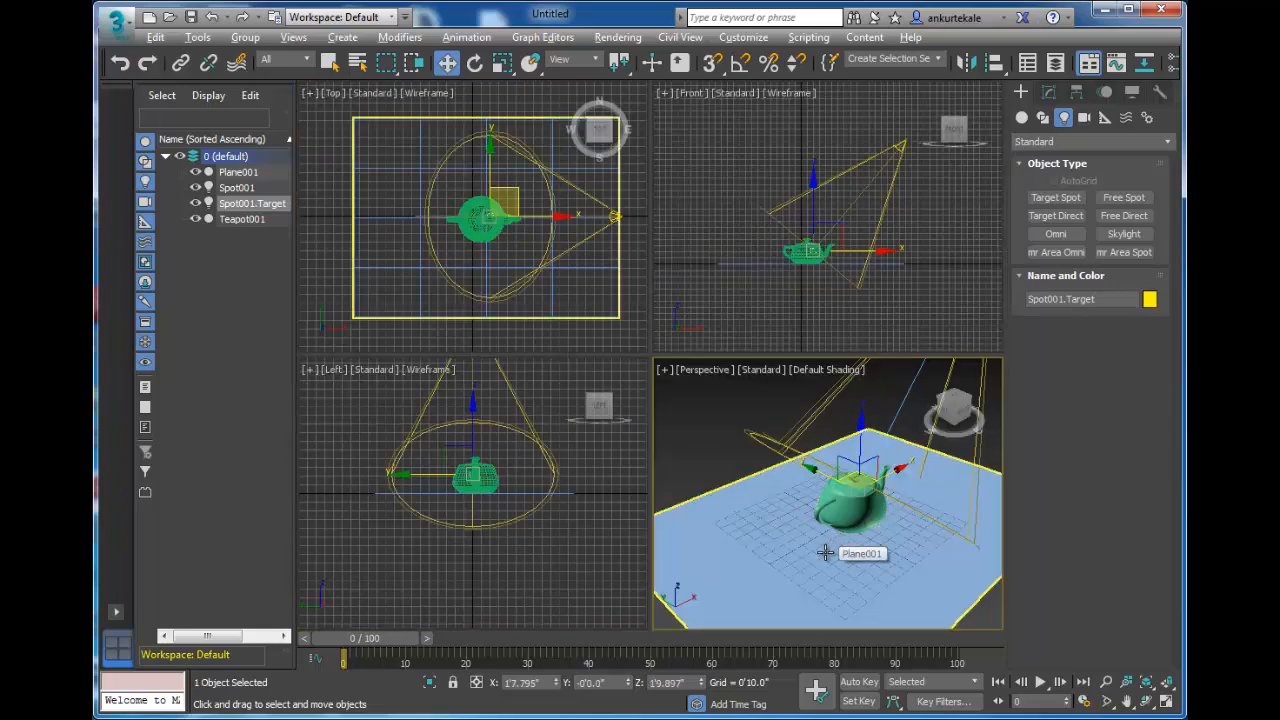
pyautogui.hotkey('alt', 'w')
pyautogui.moveTo(783, 543)
pyautogui.keyDown('alt'); pyautogui.mouseDown(button='middle')
pyautogui.moveTo(773, 473)
pyautogui.moveTo(771, 526)
pyautogui.mouseUp(button='middle'); pyautogui.keyUp('alt')
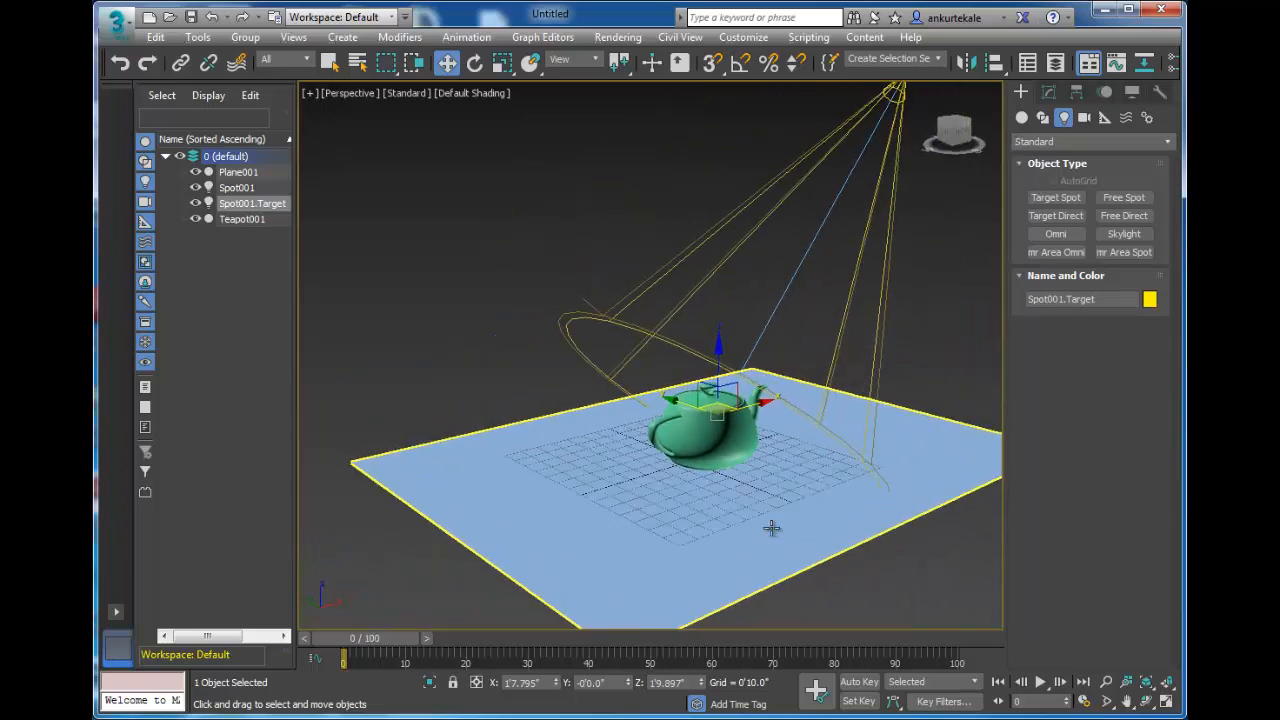
pyautogui.hotkey('alt', 'w')
pyautogui.middleClick(579, 498)
pyautogui.moveTo(794, 246); pyautogui.dragTo(799, 281, button='middle')
pyautogui.moveTo(550, 430); pyautogui.dragTo(536, 507, button='middle')
pyautogui.scroll(-3, 455, 437)
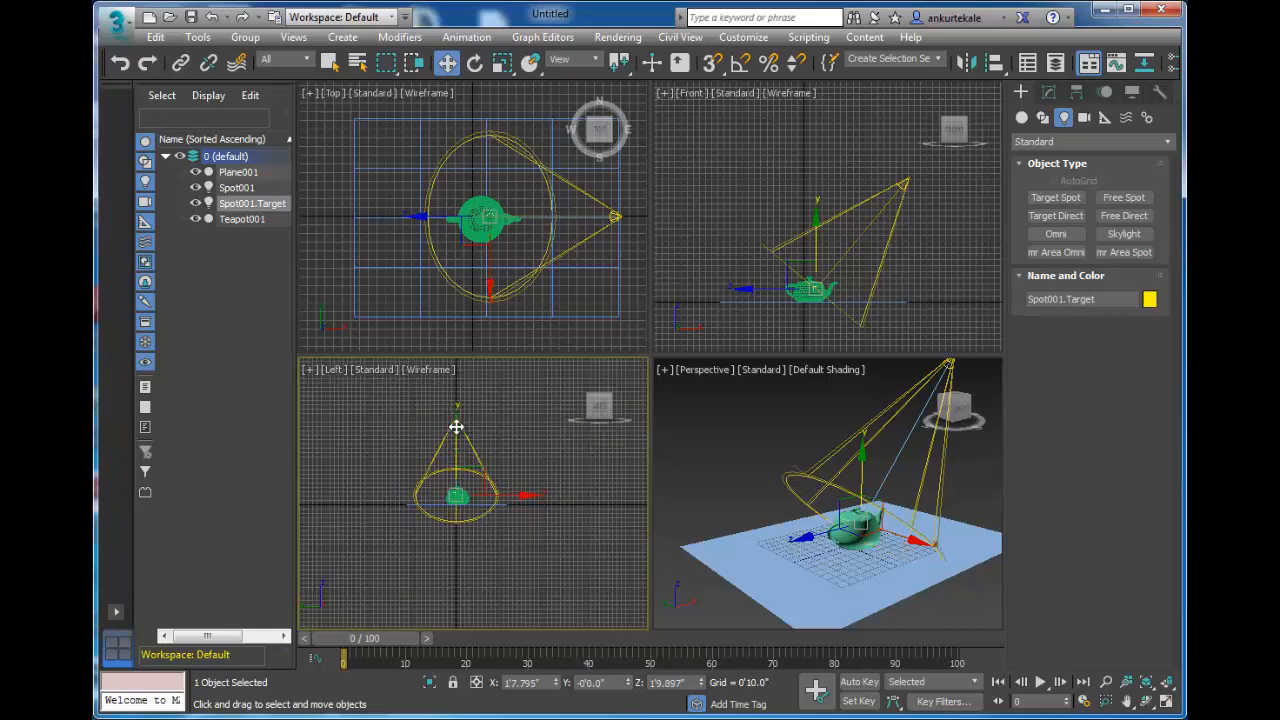
pyautogui.click(237, 188)
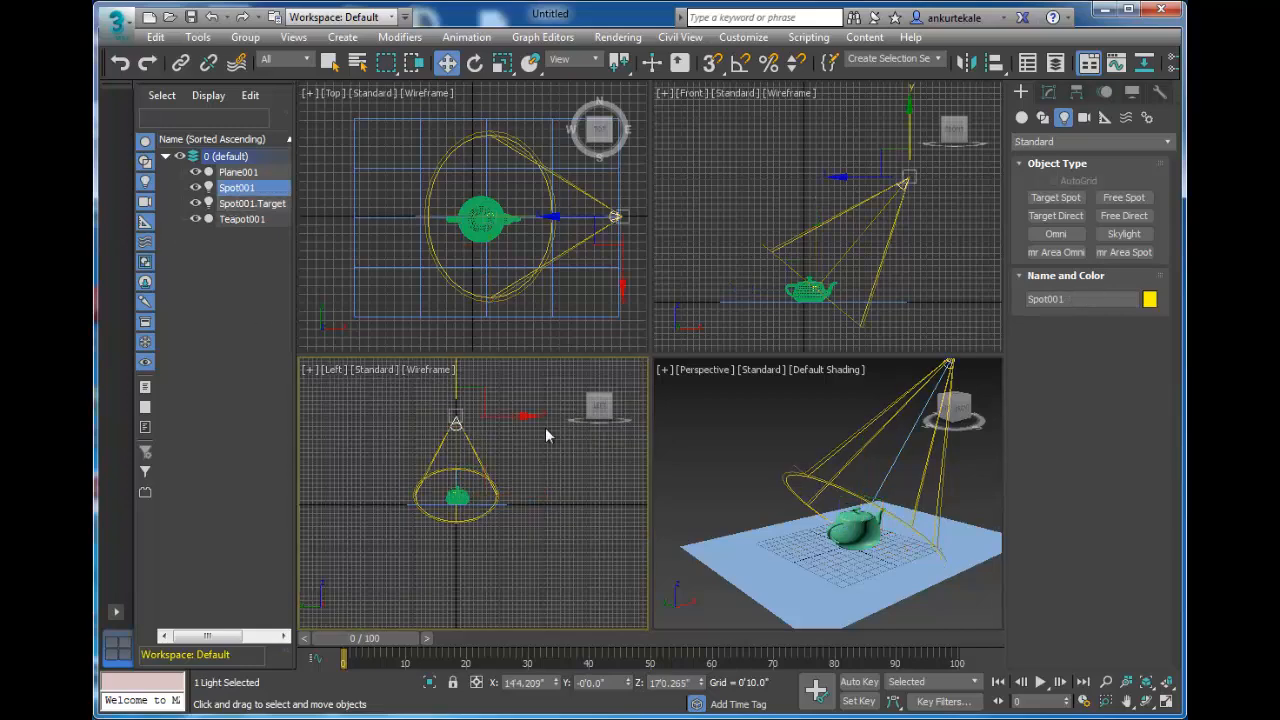
pyautogui.moveTo(490, 402)
pyautogui.mouseDown()
pyautogui.moveTo(505, 395)
pyautogui.moveTo(440, 392)
pyautogui.moveTo(494, 406)
pyautogui.mouseUp()
pyautogui.scroll(5, 860, 489)
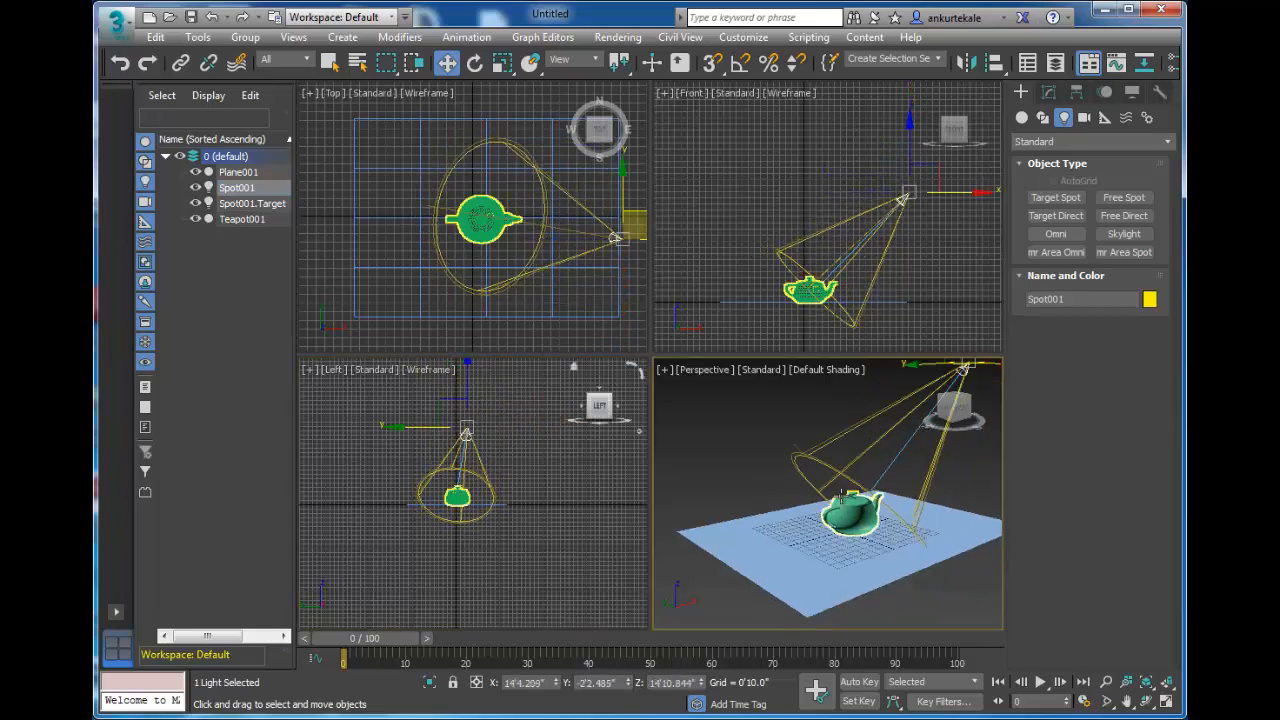
# Maximize the Perspective view and set the render setup's renderer to Scanline Renderer
pyautogui.hotkey('alt', 'w')
pyautogui.press('F10')
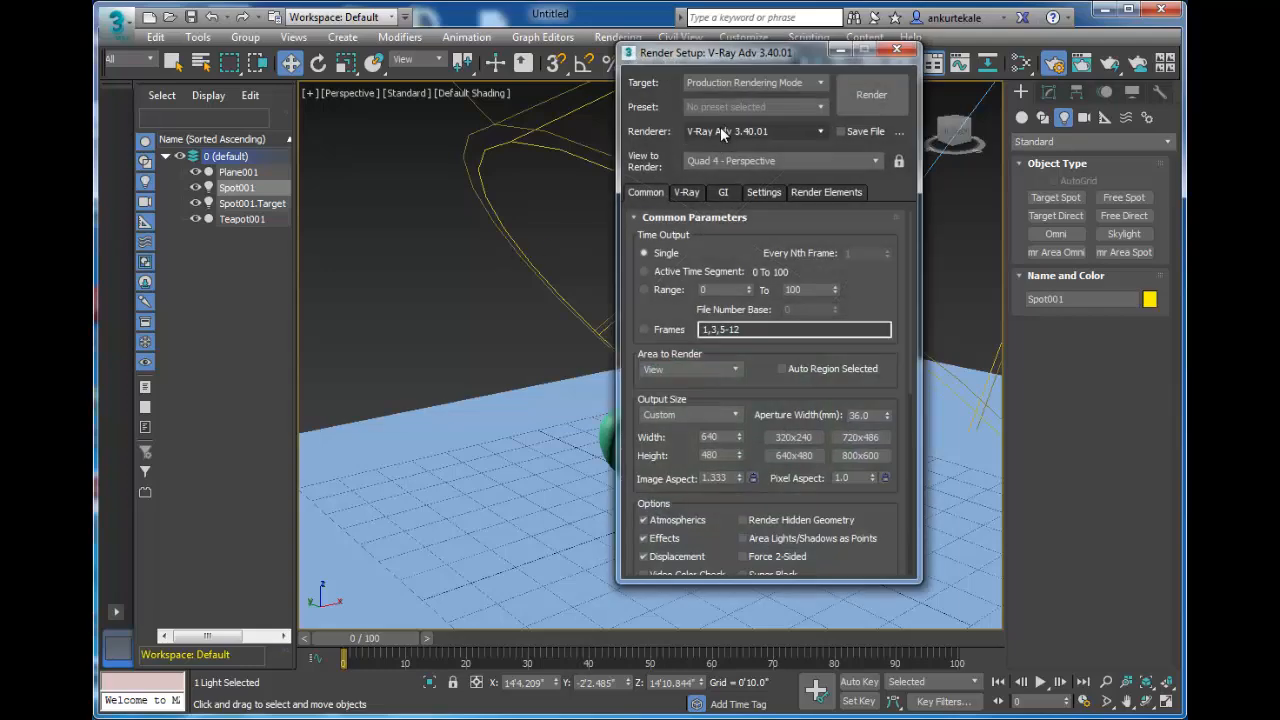
pyautogui.click(740, 131)
pyautogui.click(745, 177)
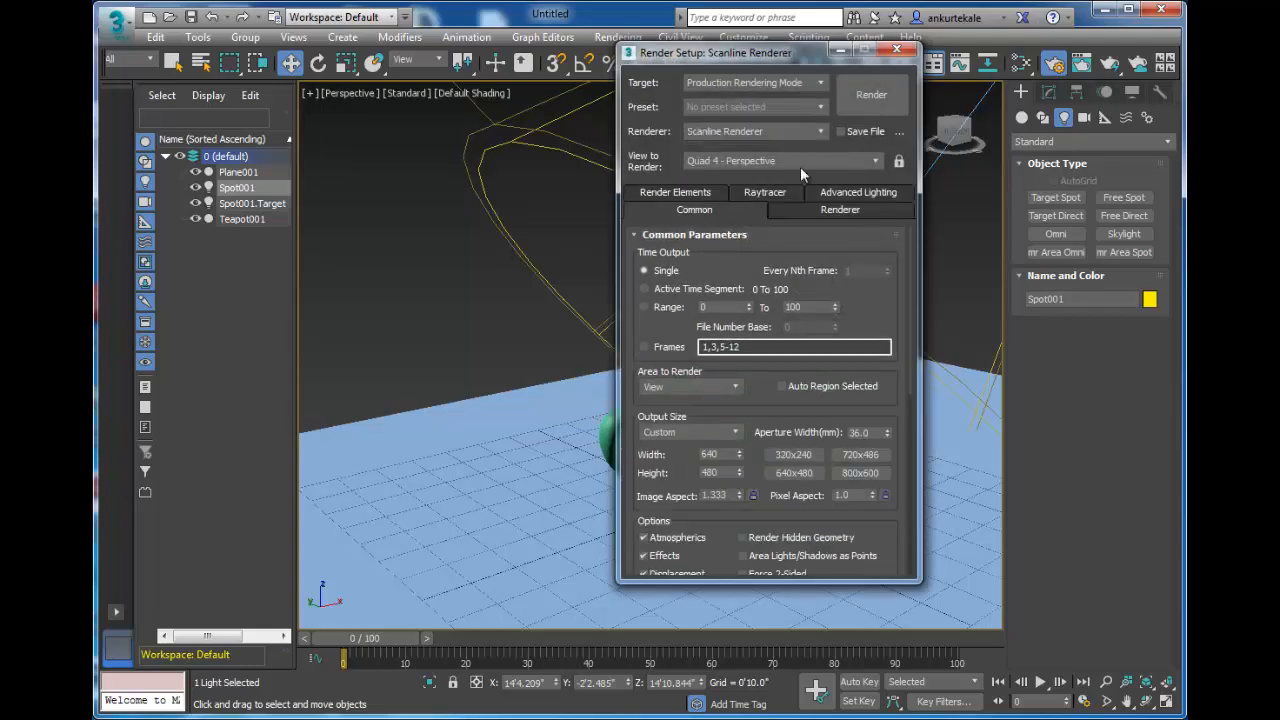
# Set the environment's exposure control to <no exposure control> and render the Perspective view
pyautogui.press('8')
pyautogui.click(583, 336)
pyautogui.click(514, 356)
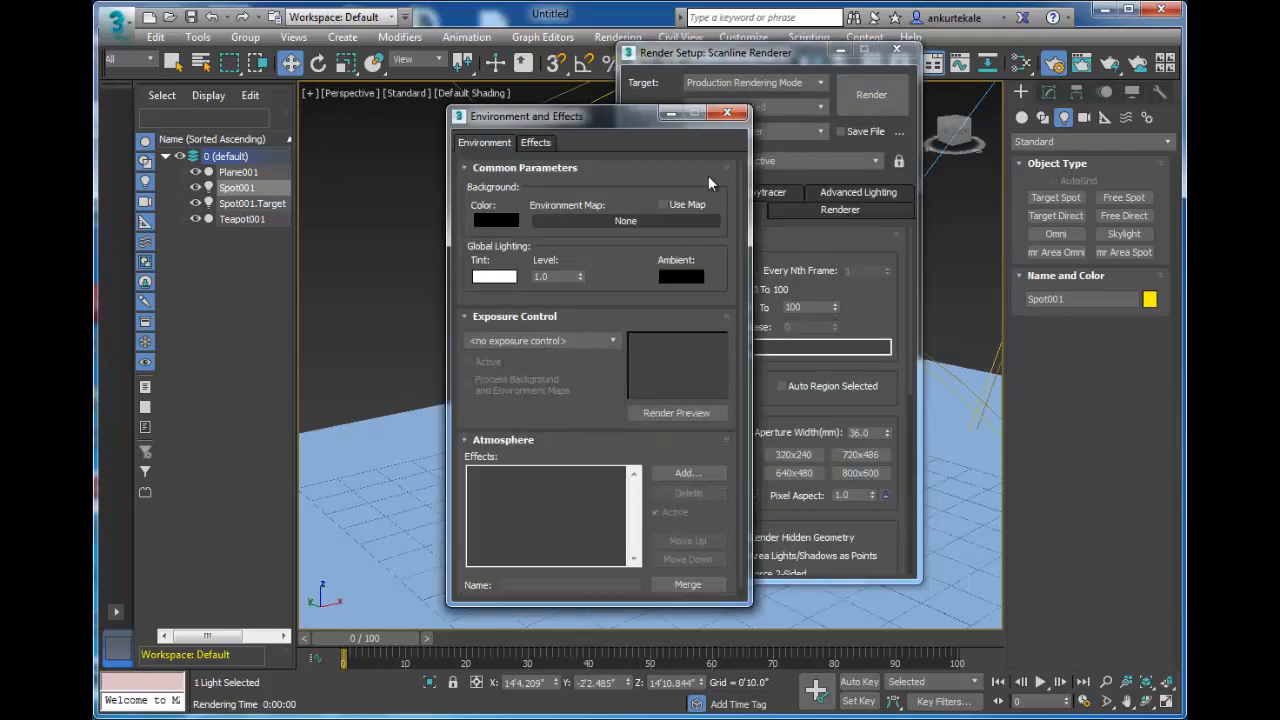
pyautogui.click(727, 113)
pyautogui.click(873, 96)
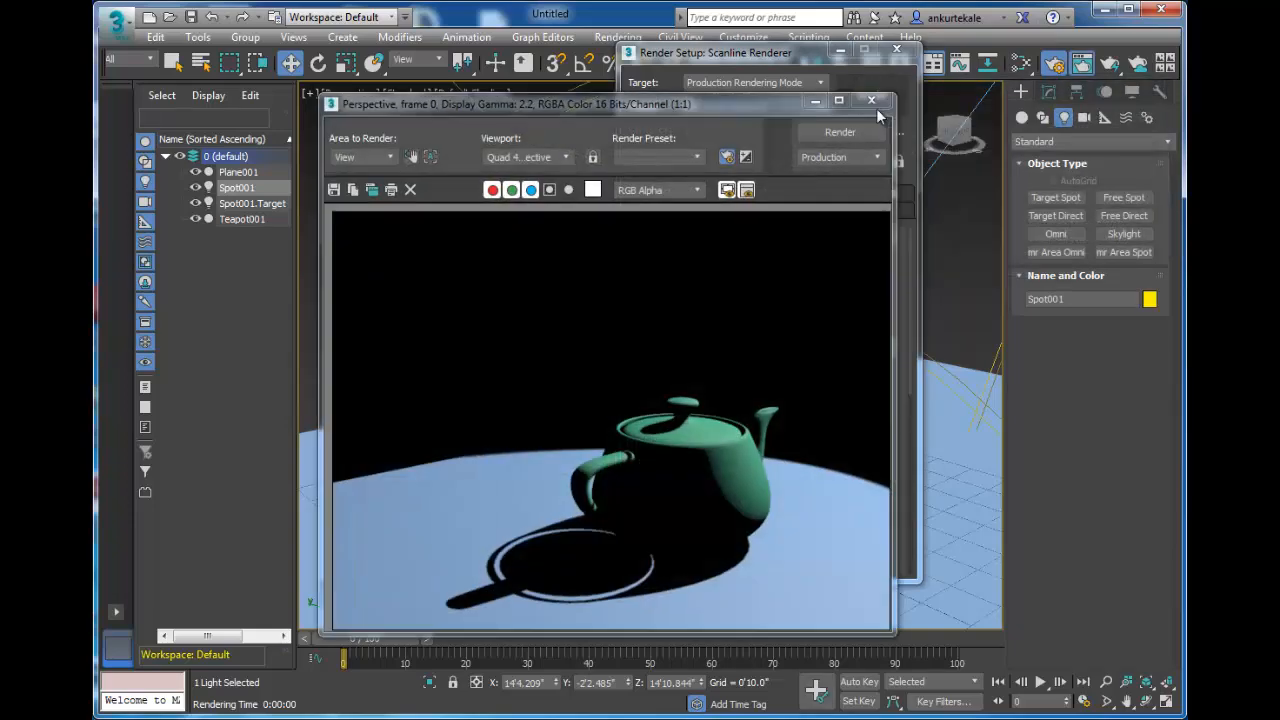
pyautogui.click(869, 102)
# Render the Perspective view again from a higher angle that frames the whole teapot
pyautogui.moveTo(811, 60); pyautogui.dragTo(1031, 74)
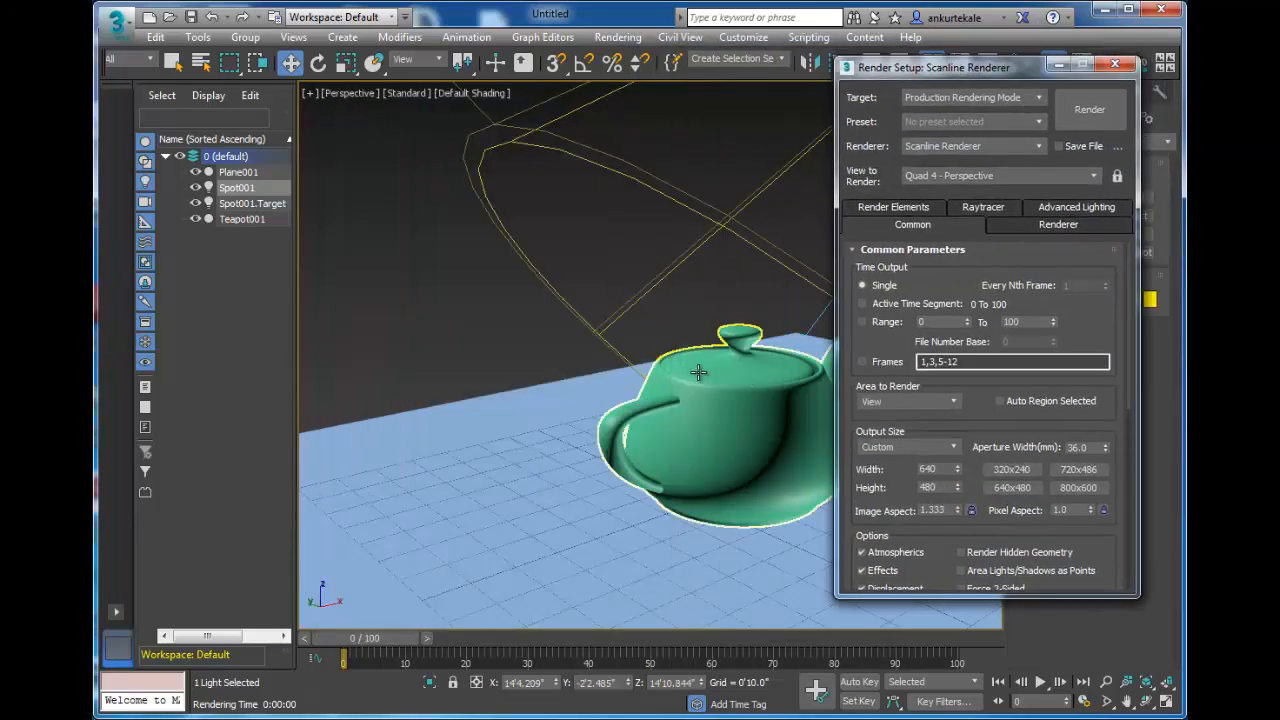
pyautogui.keyDown('alt'); pyautogui.moveTo(646, 416); pyautogui.dragTo(690, 420, button='middle'); pyautogui.keyUp('alt')
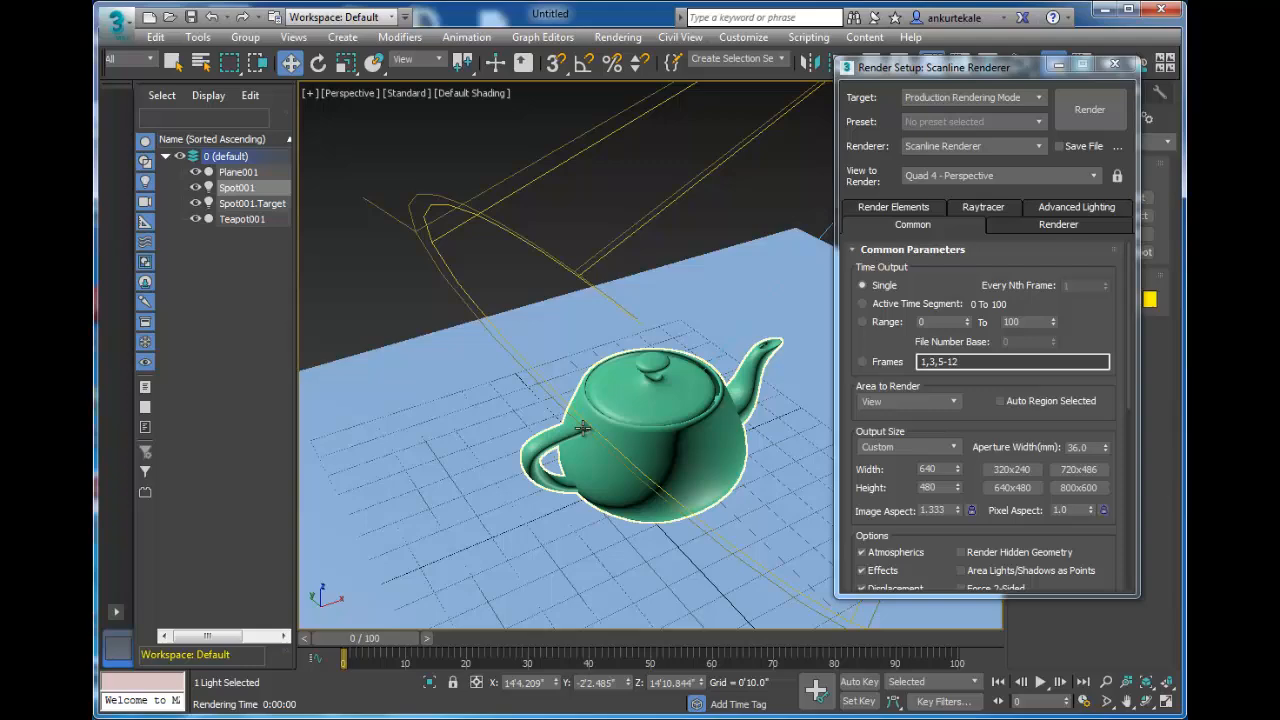
pyautogui.click(1075, 109)
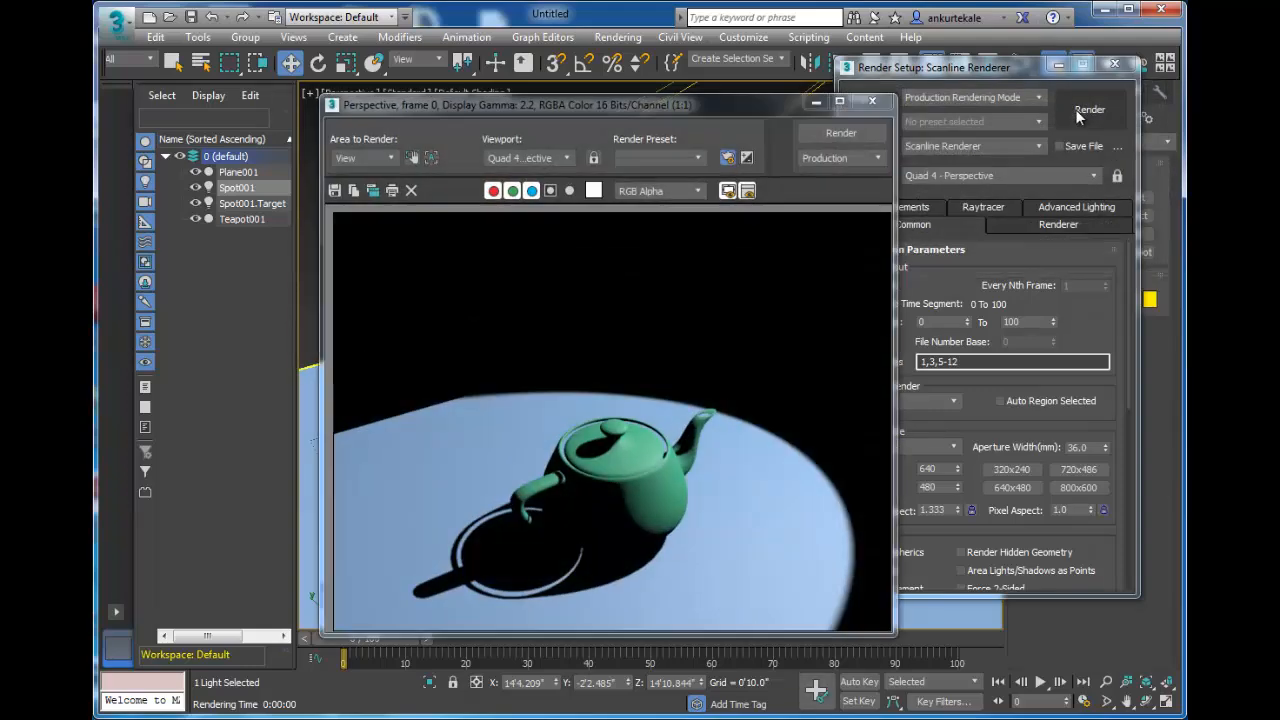
# Scale the ground plane up uniformly to about 290 percent and re-render the Perspective view with the teapot reframed
pyautogui.click(864, 104)
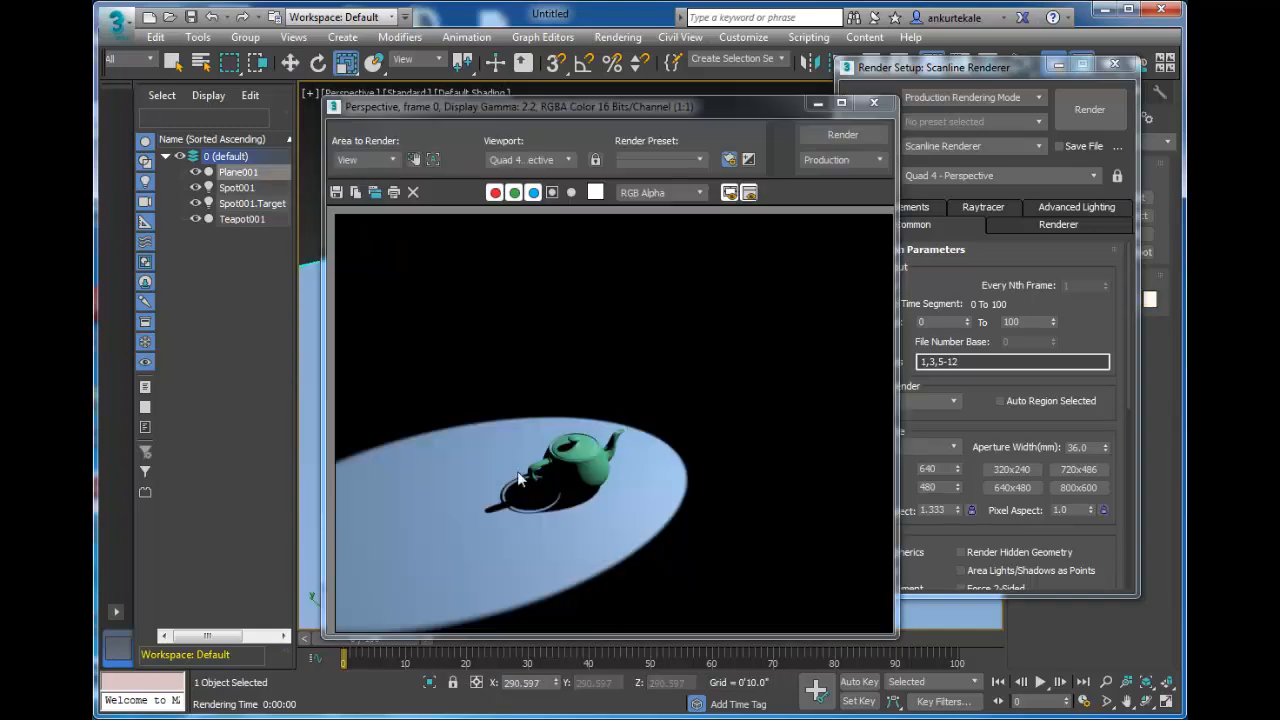
pyautogui.click(873, 103)
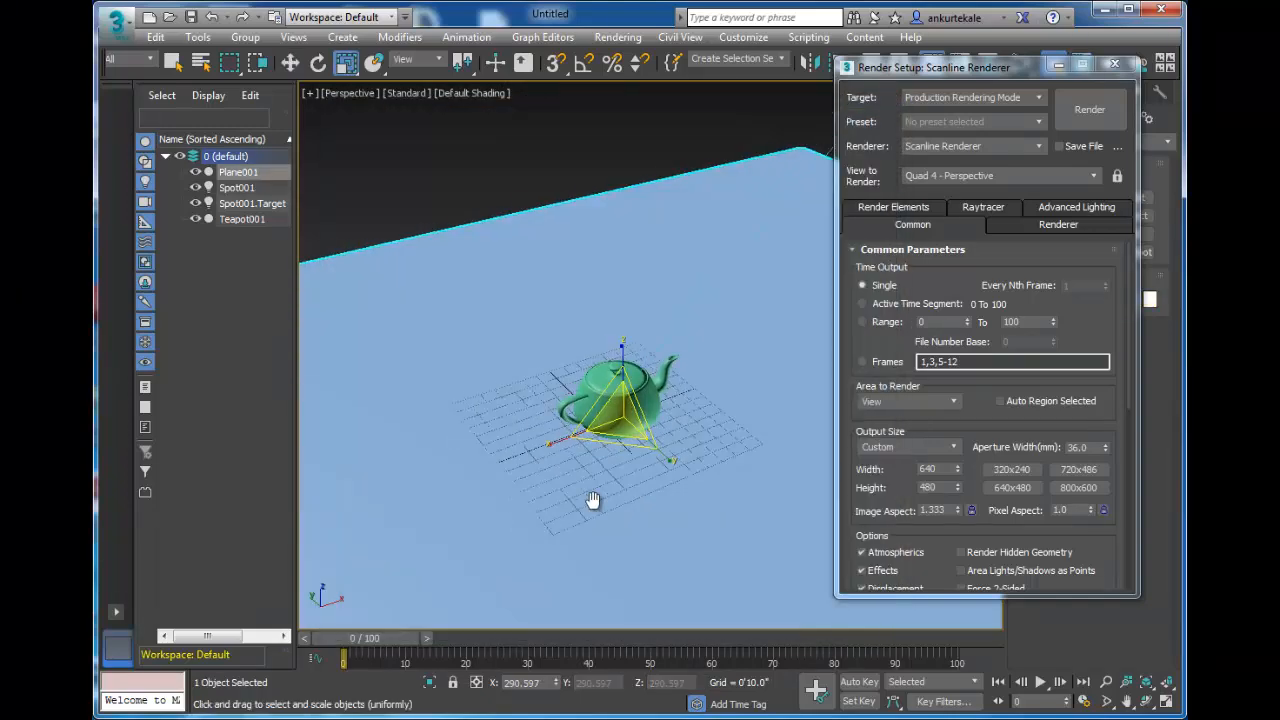
pyautogui.click(1095, 118)
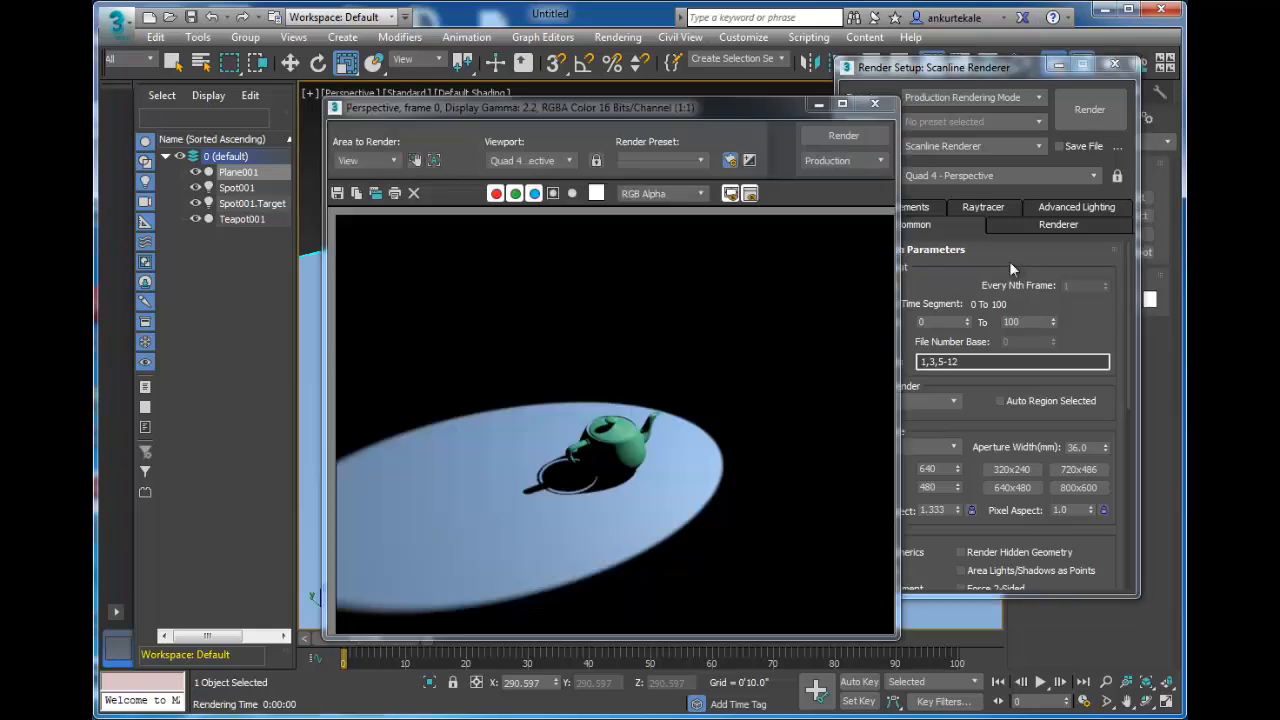
pyautogui.moveTo(717, 113); pyautogui.dragTo(654, 83)
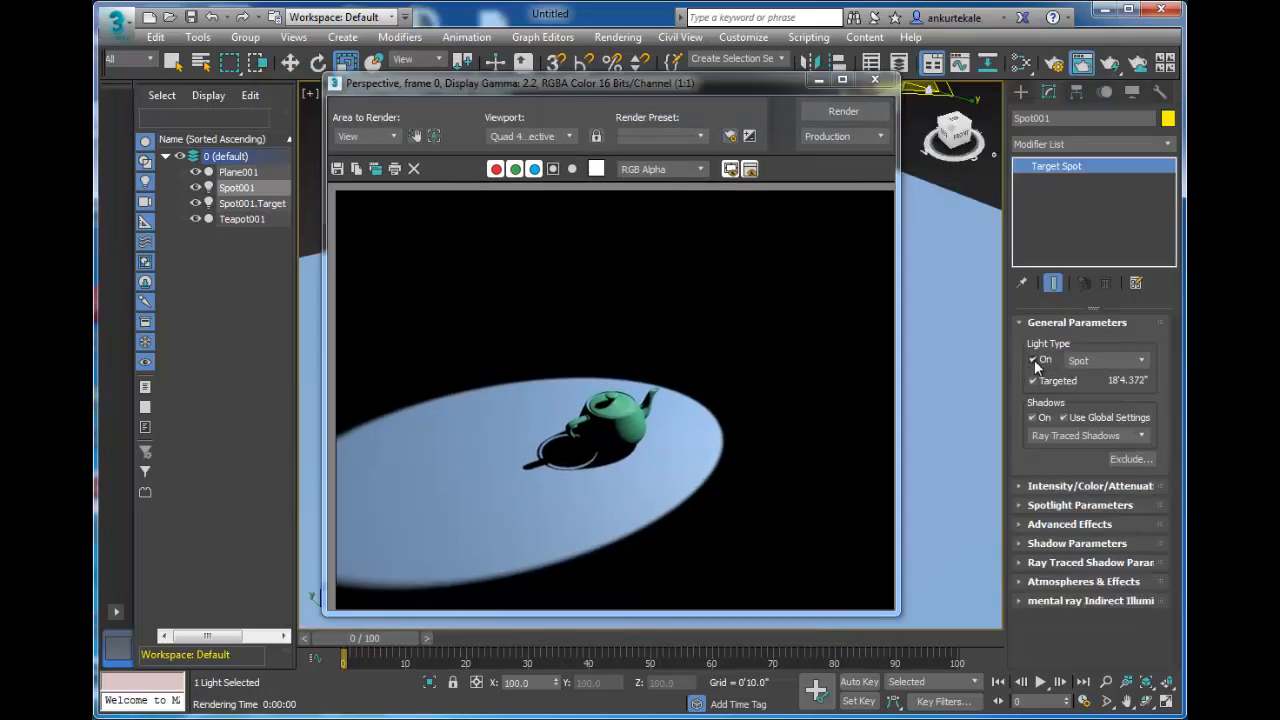
# Test the spotlight's On setting by rendering with the light switched off and again with it switched on
pyautogui.click(1034, 360)
pyautogui.click(845, 112)
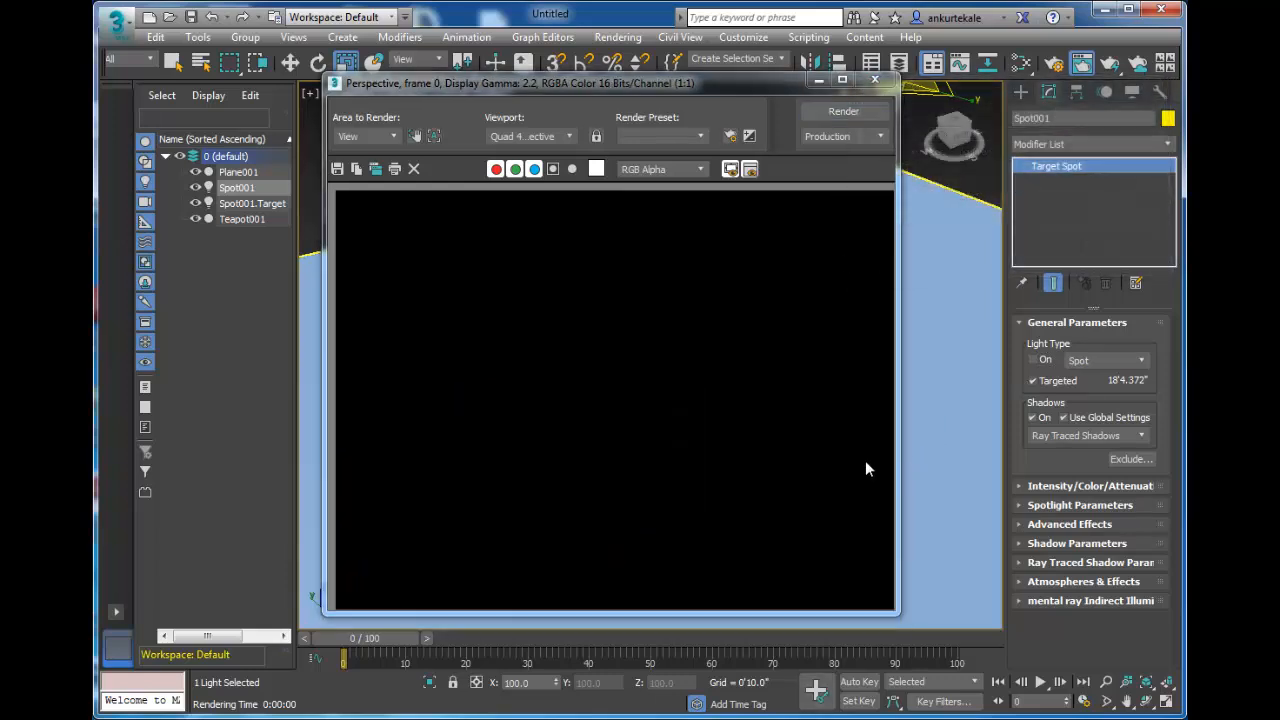
pyautogui.click(1027, 92)
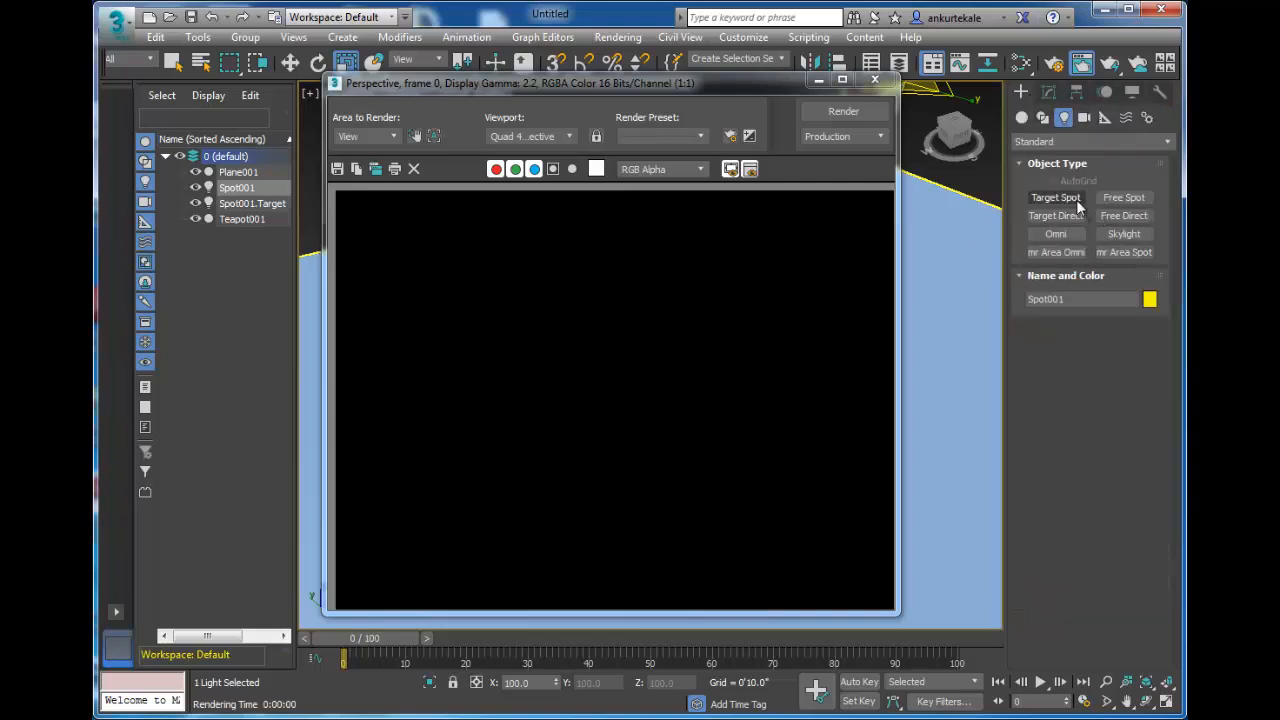
pyautogui.click(1076, 199)
pyautogui.click(1048, 93)
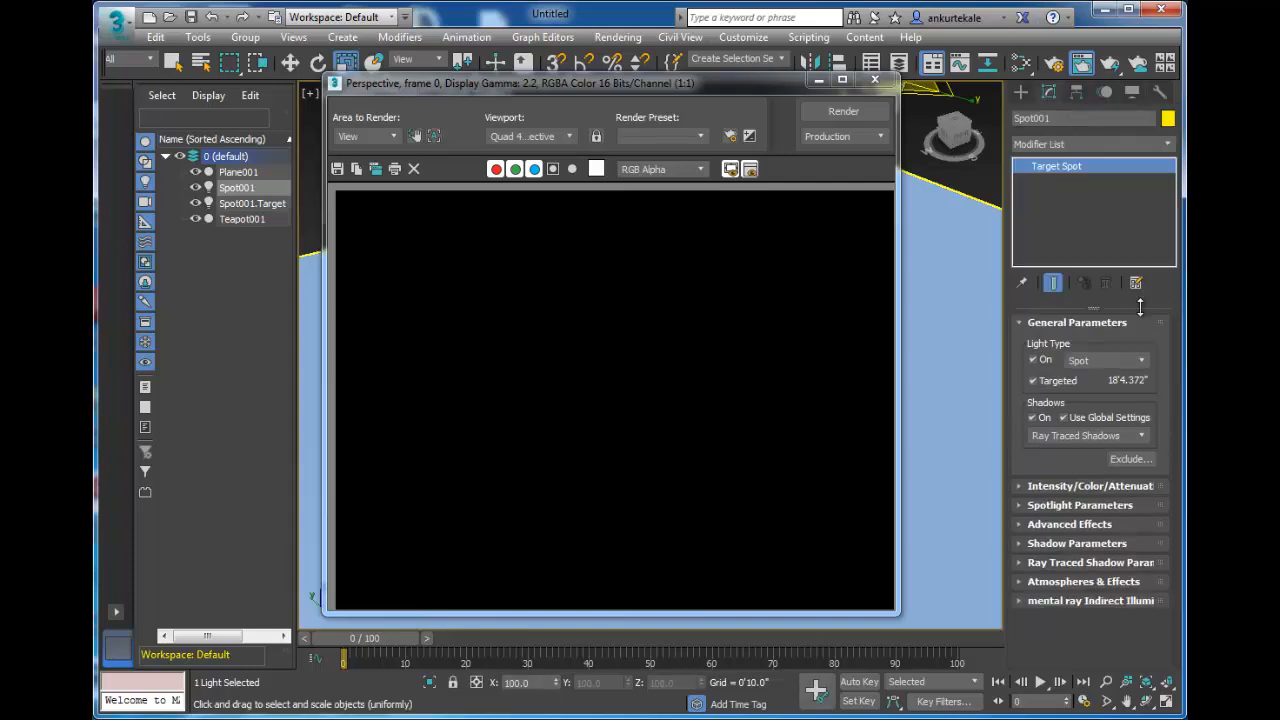
pyautogui.click(843, 111)
# In the Front view, move the spotlight closer to the teapot, to a target distance of about 13'2"
pyautogui.moveTo(666, 88); pyautogui.dragTo(677, 516)
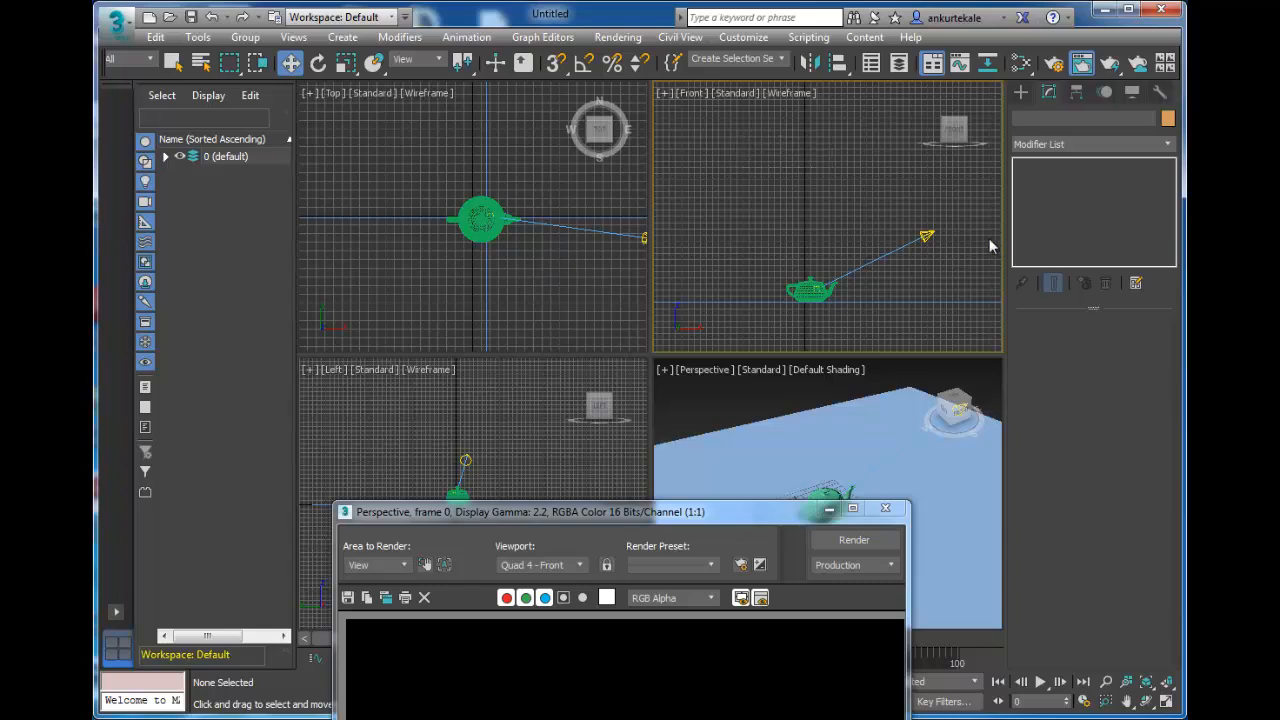
pyautogui.click(926, 235)
pyautogui.moveTo(960, 210); pyautogui.dragTo(906, 200)
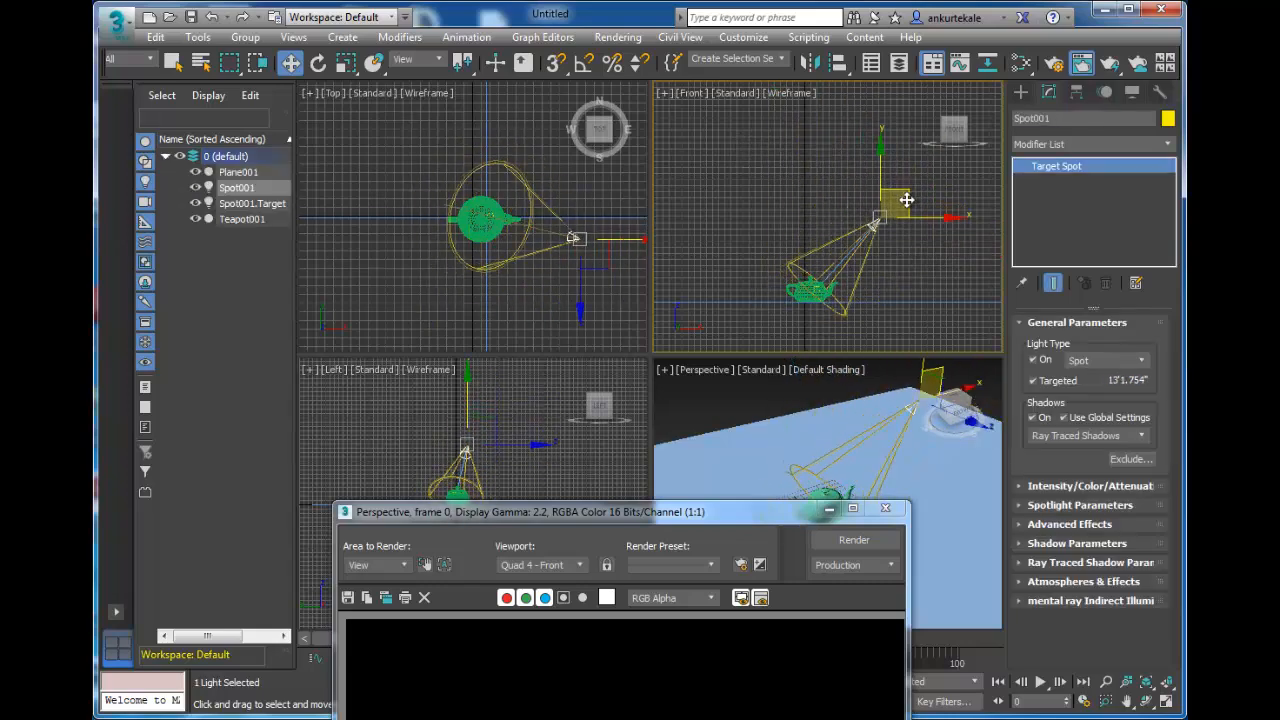
# Turn off the spotlight's Targeted option and try moving the light without its target in the Front view
pyautogui.click(1033, 380)
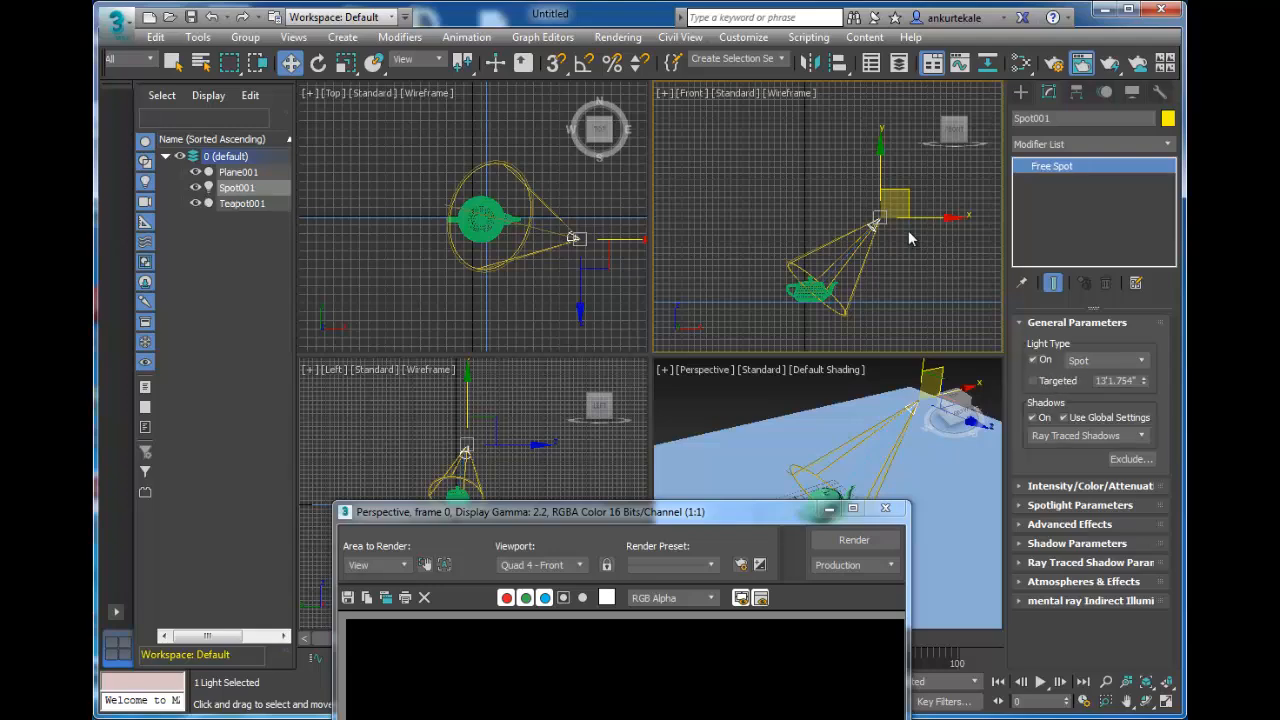
pyautogui.moveTo(911, 203); pyautogui.dragTo(942, 205)
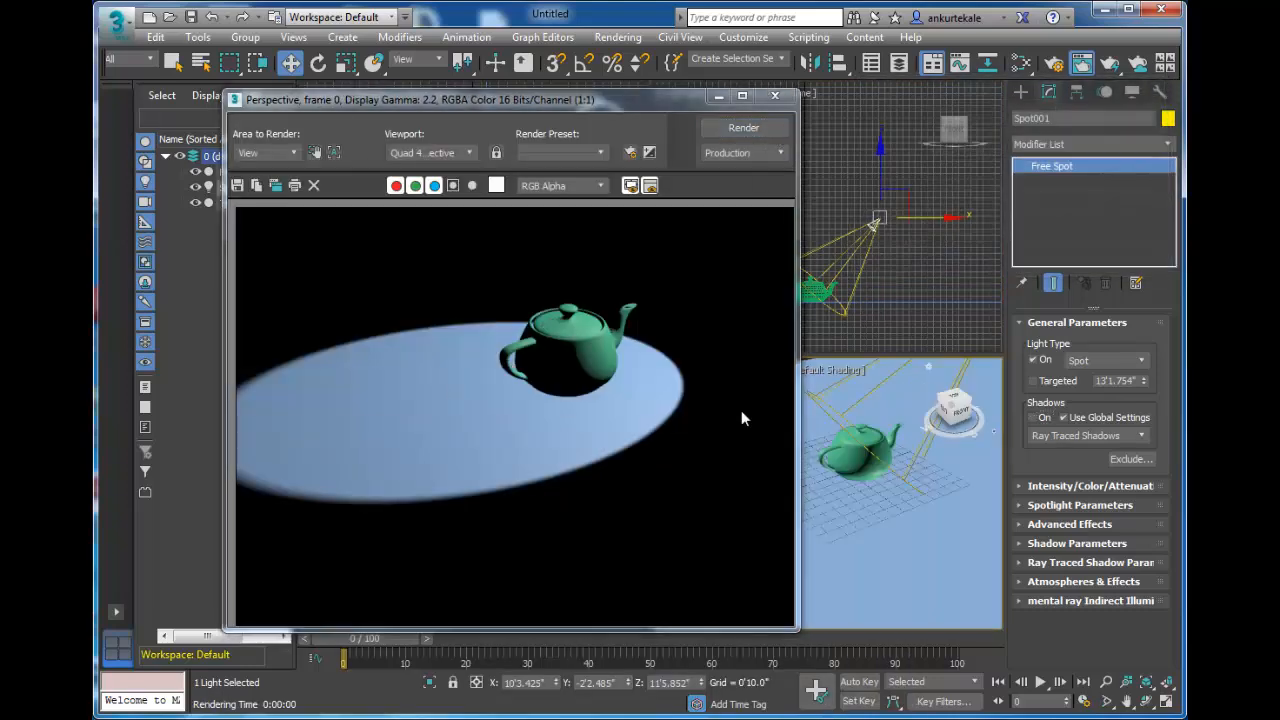
# Turn the spotlight's shadows on and render the Perspective view
pyautogui.click(1033, 417)
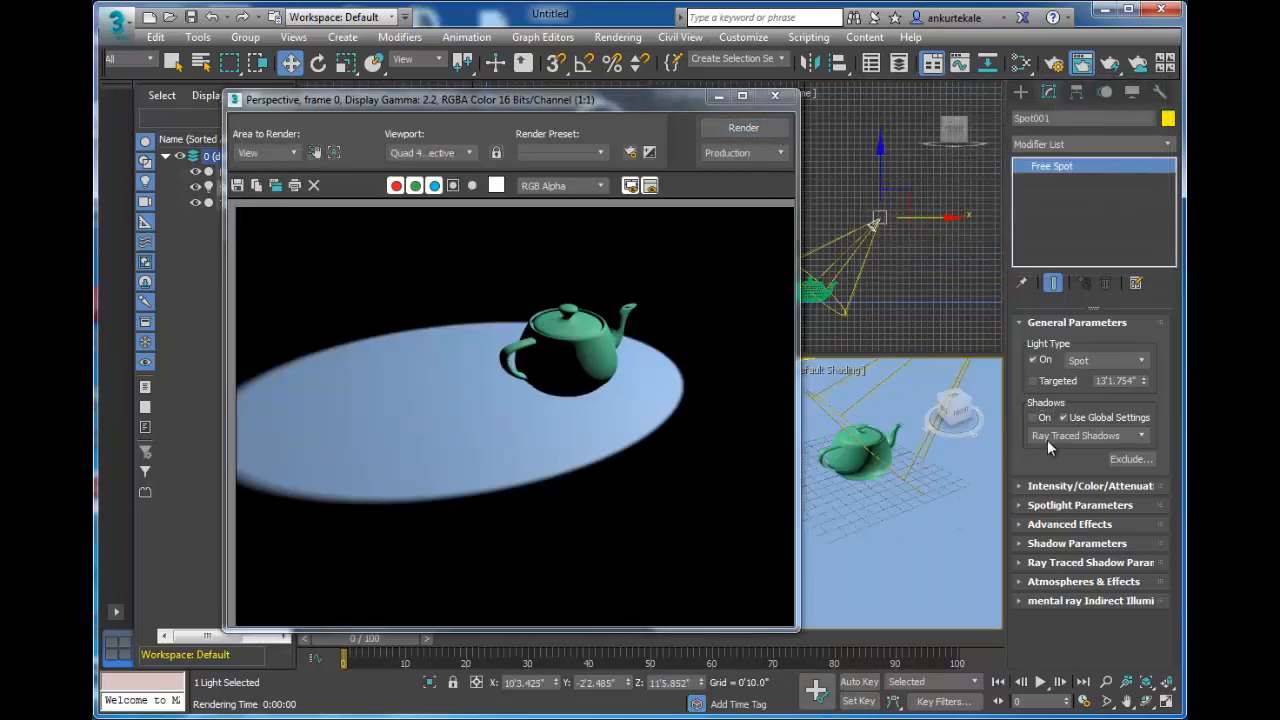
pyautogui.click(742, 130)
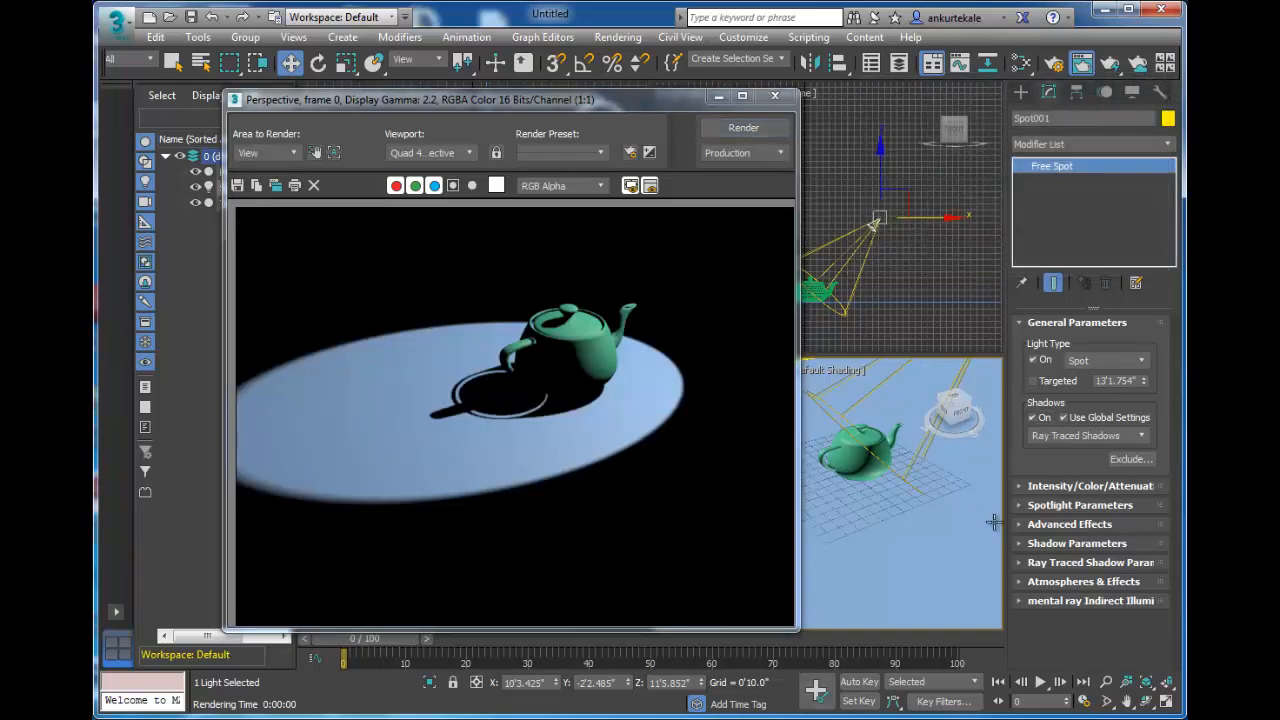
# Set the spotlight's shadow type to Adv. Ray Traced
pyautogui.click(1079, 440)
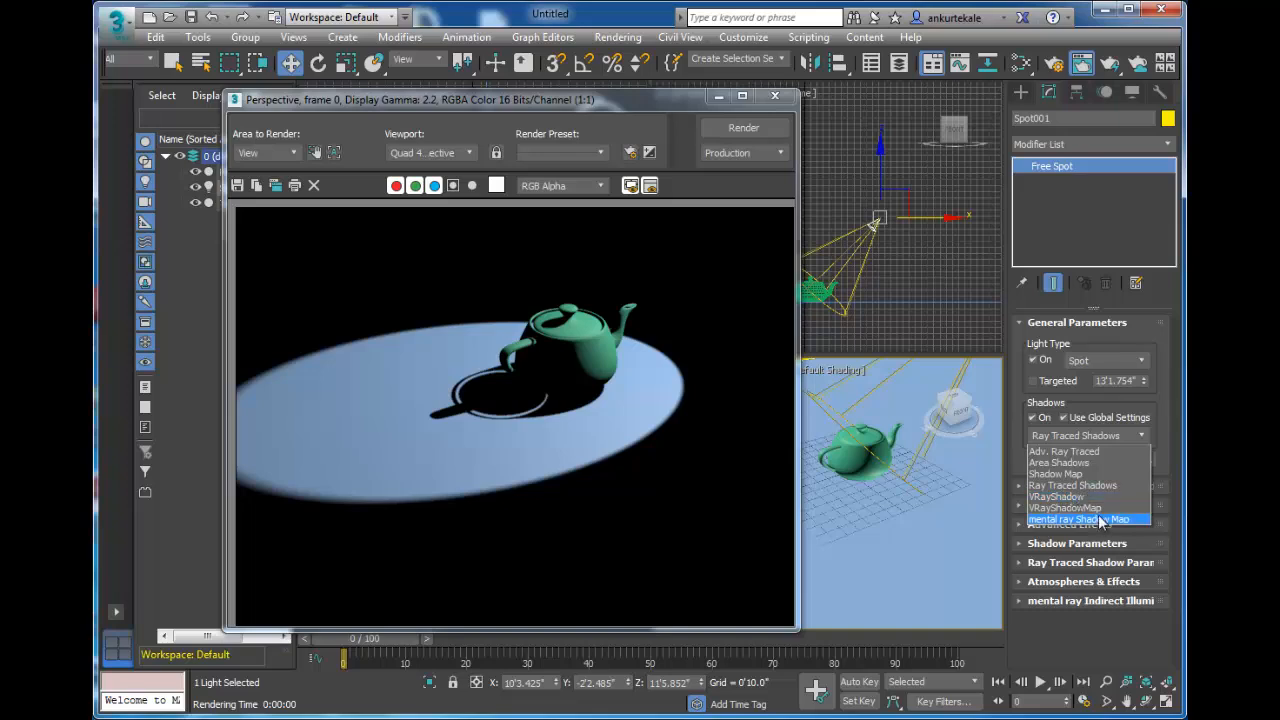
pyautogui.click(1108, 455)
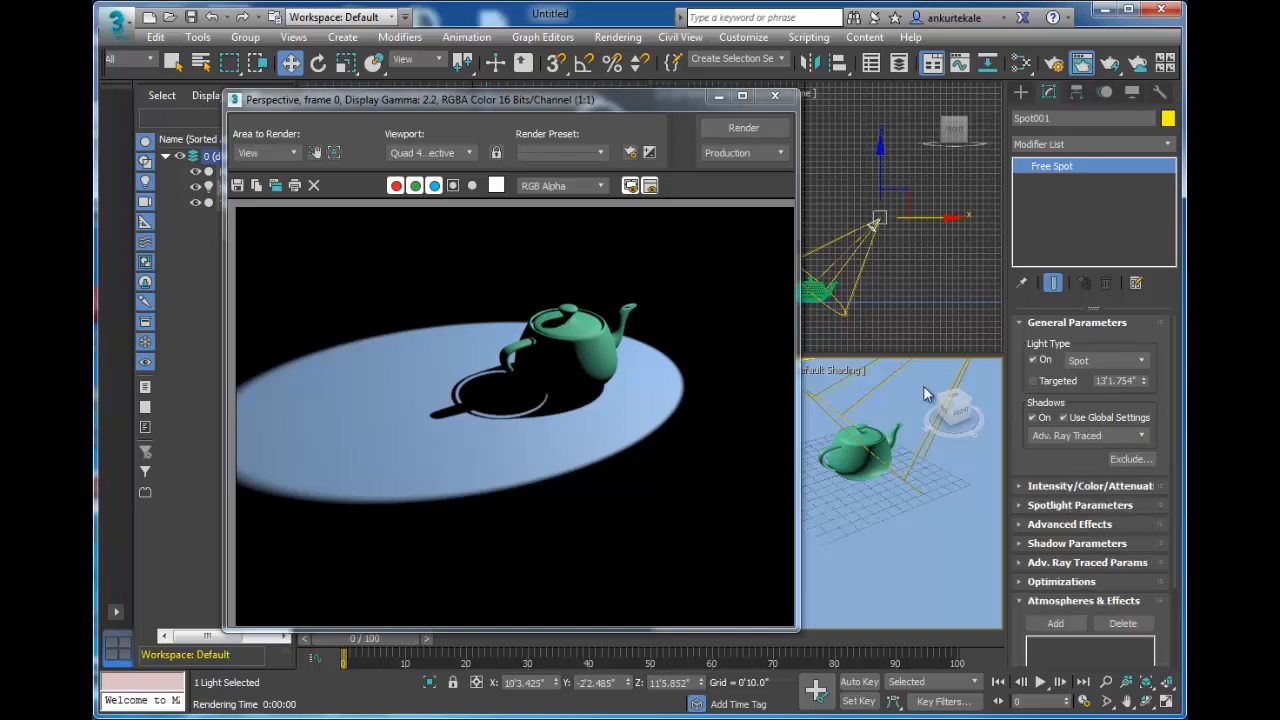
# Render the spotlight's Adv. Ray Traced shadows, and render again with the shadow type set to Ray Traced Shadows
pyautogui.click(745, 128)
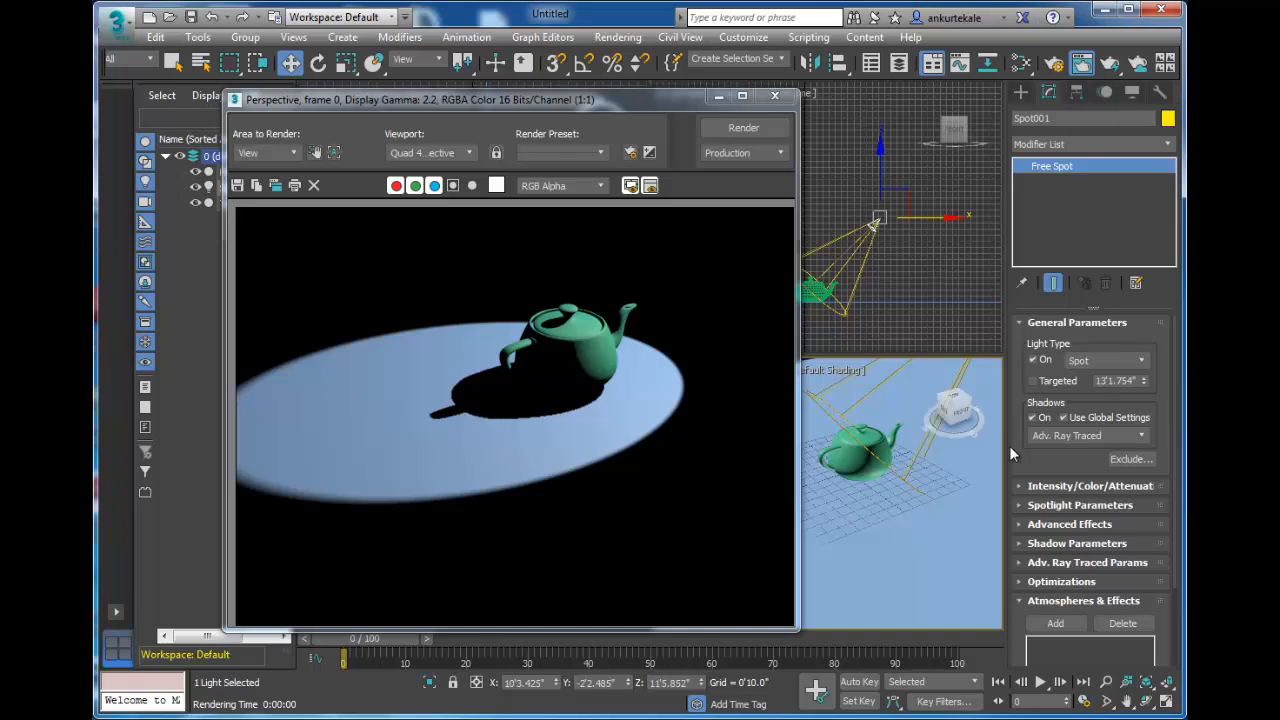
pyautogui.click(1072, 435)
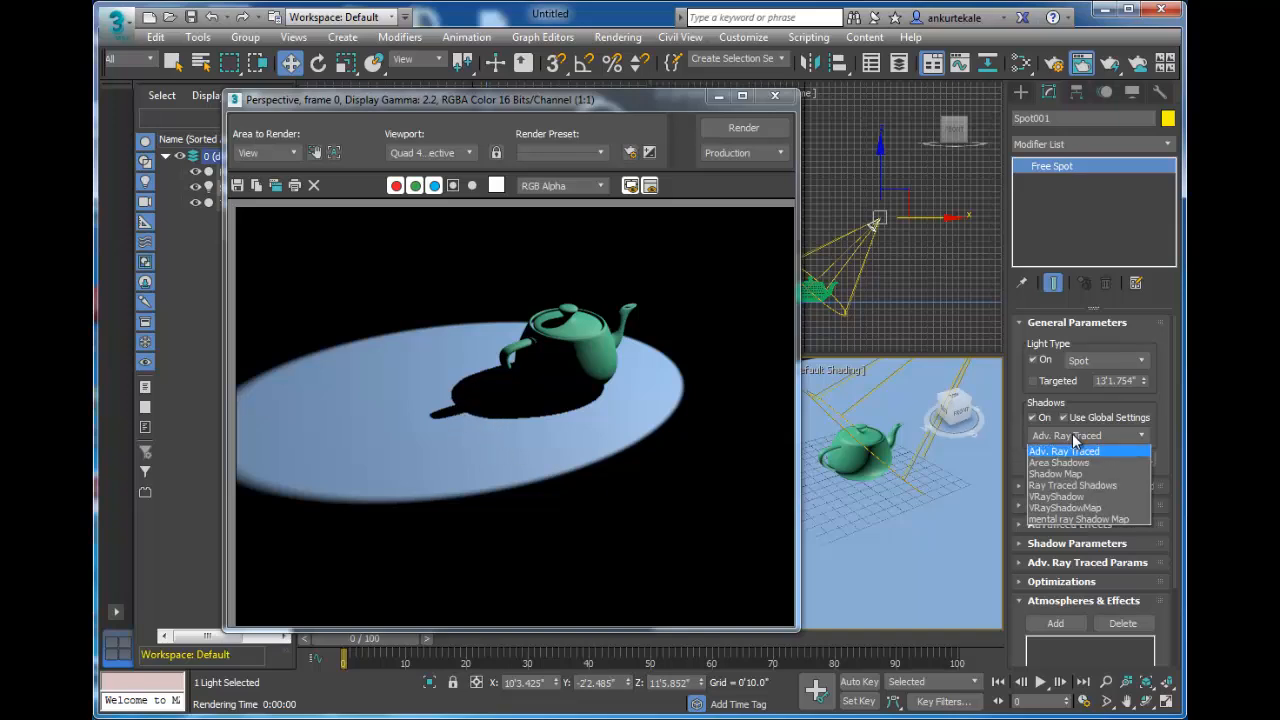
pyautogui.click(1072, 485)
pyautogui.click(748, 128)
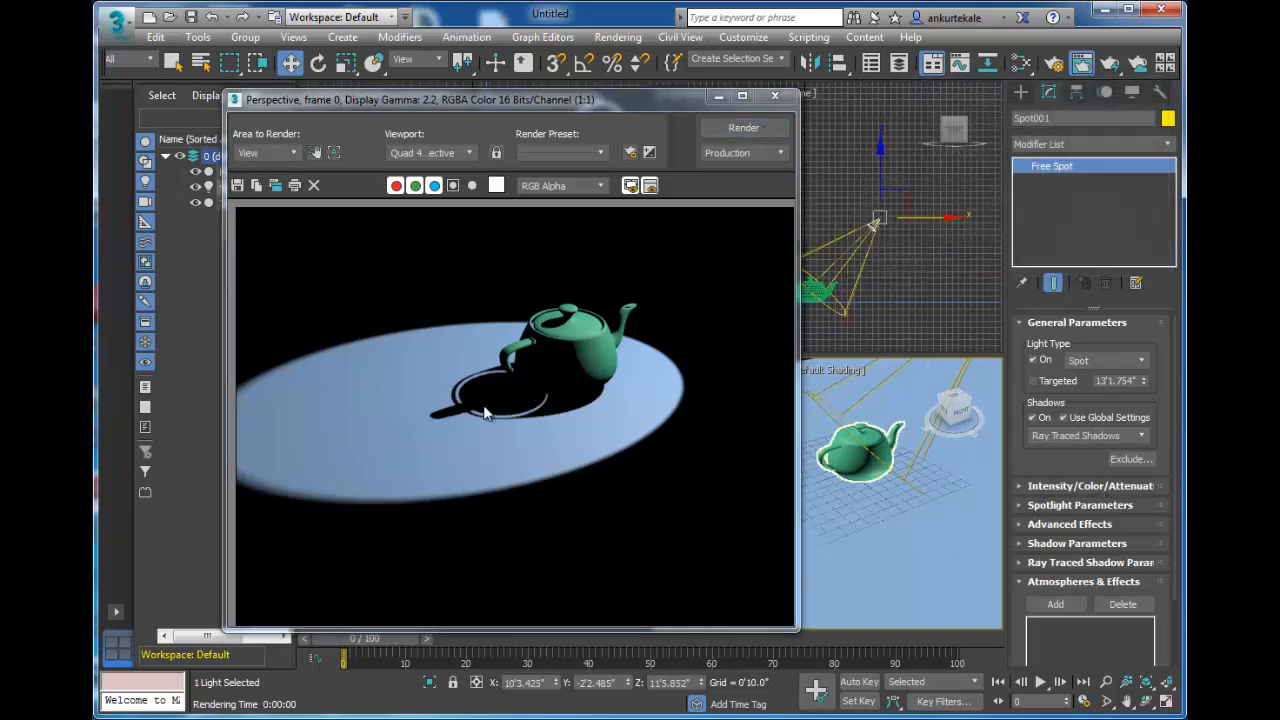
# Set the spotlight's shadow type to Area Shadows and render the Perspective view
pyautogui.click(1080, 436)
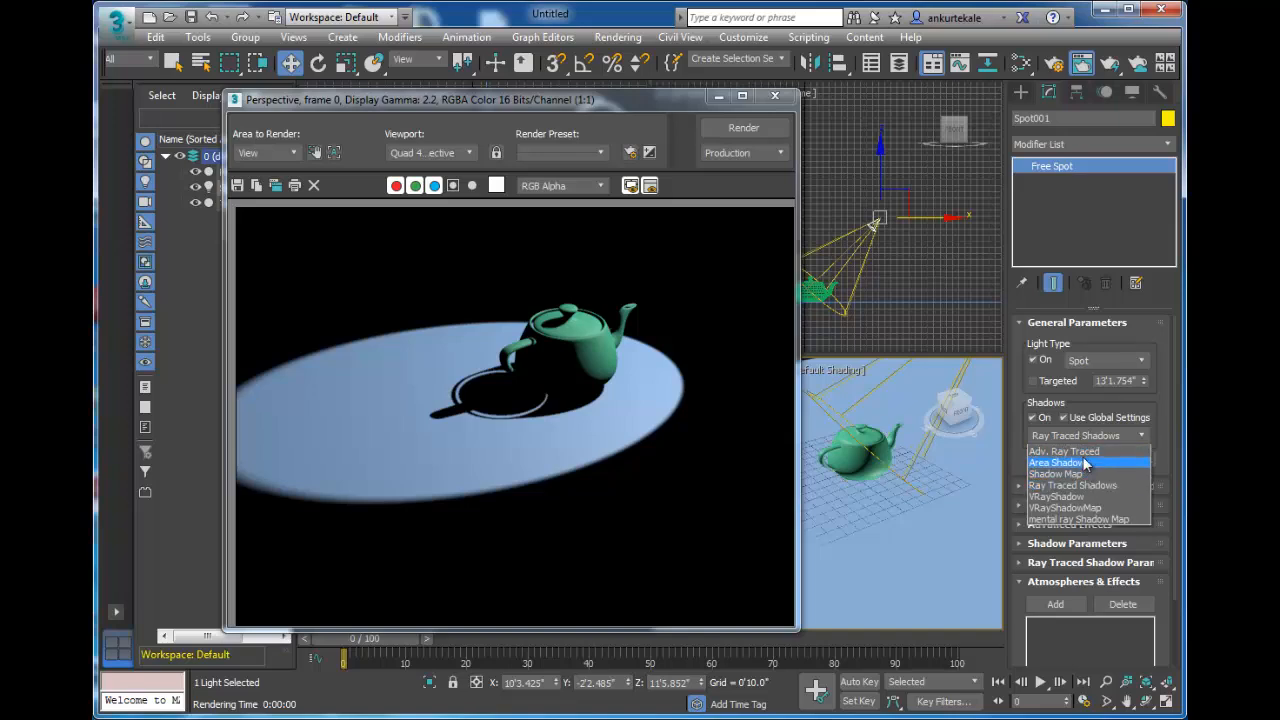
pyautogui.click(1060, 462)
pyautogui.click(754, 129)
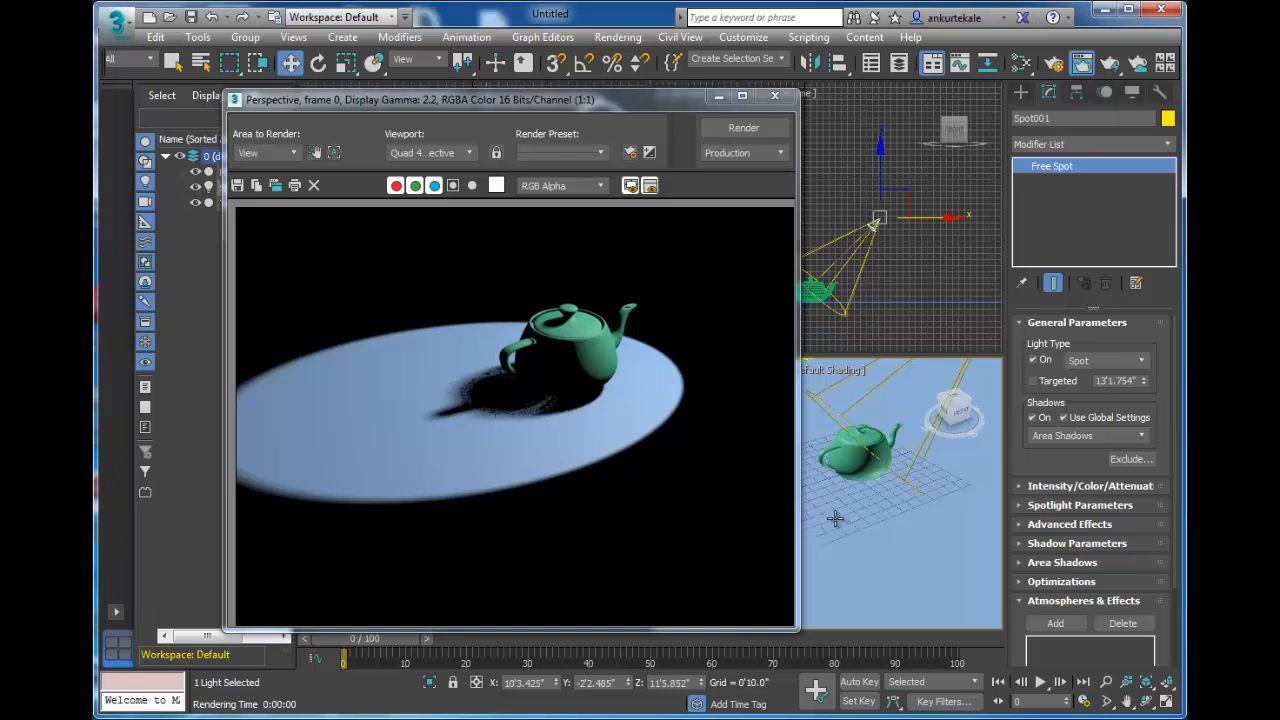
# Test-render the spotlight with an intensity multiplier of 2.0, and return the multiplier to 1.0
pyautogui.click(1060, 323)
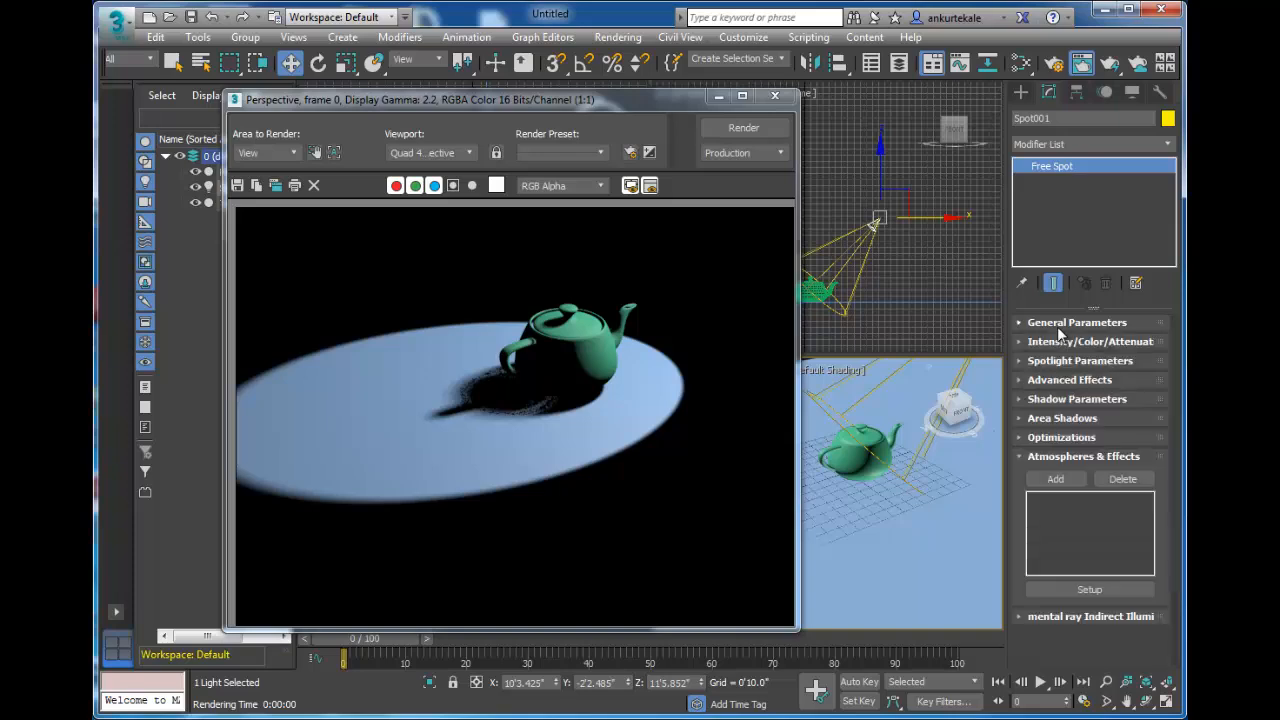
pyautogui.click(1059, 341)
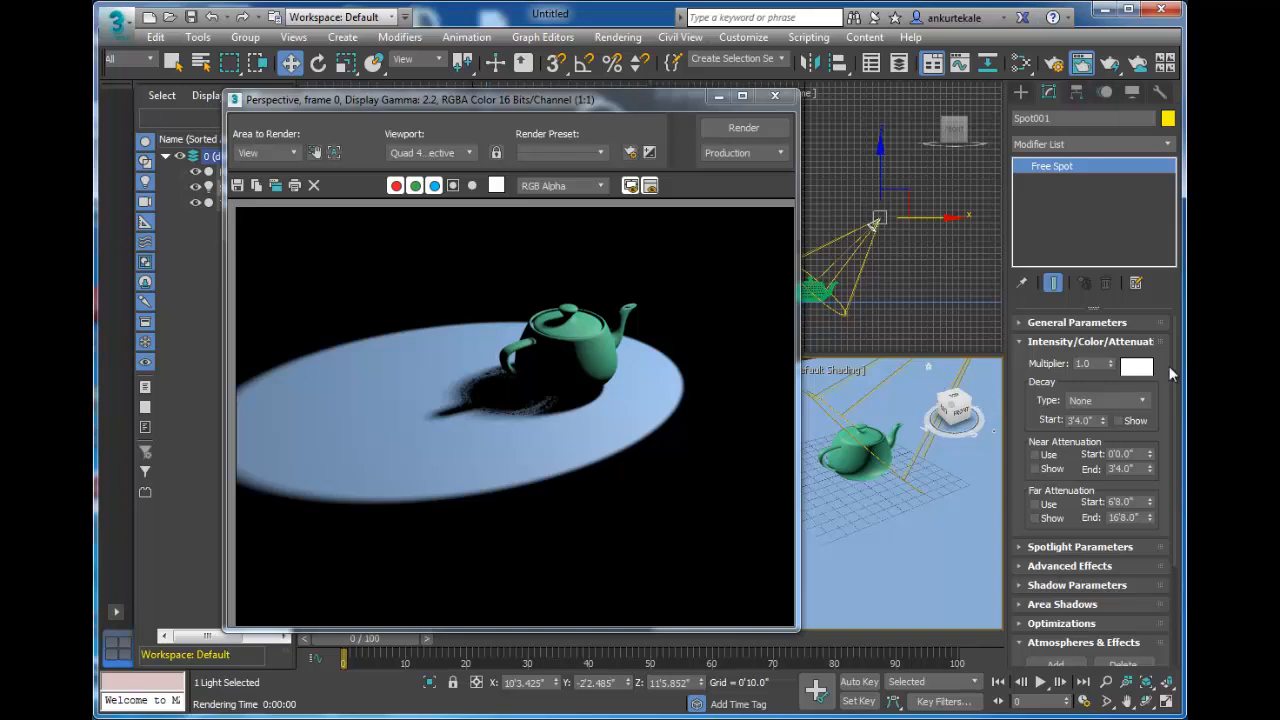
pyautogui.doubleClick(1100, 363)
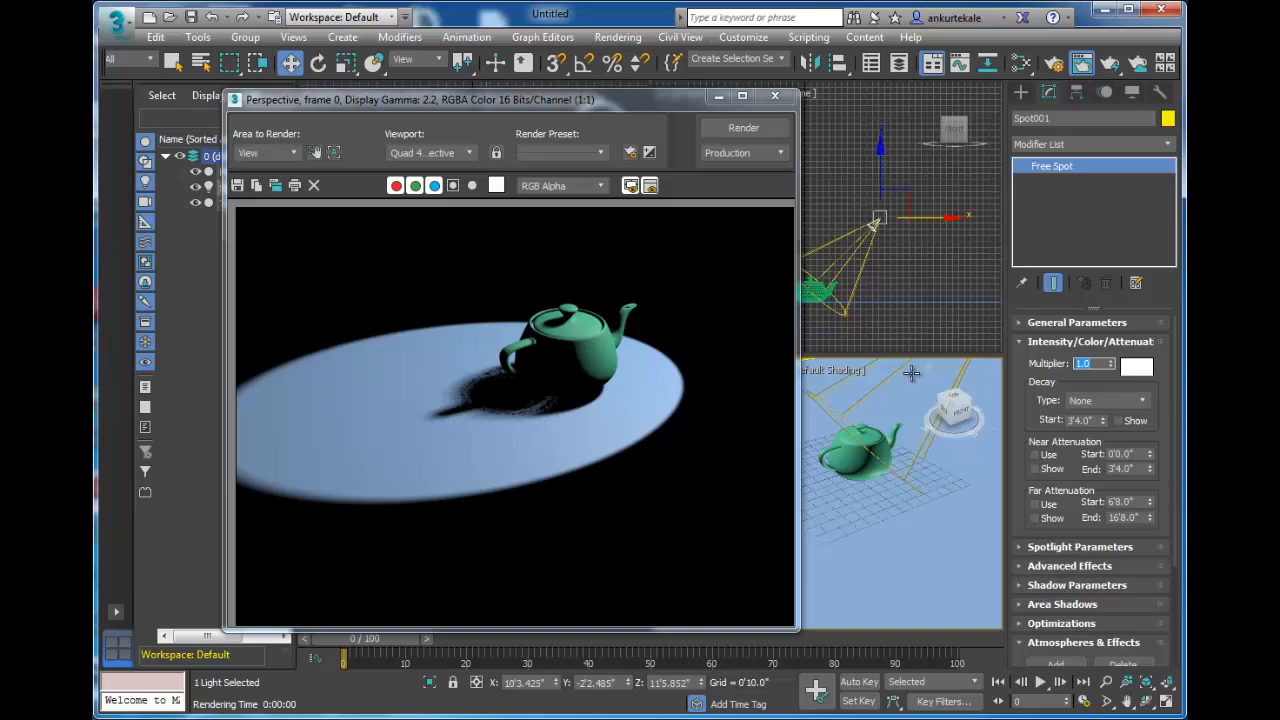
pyautogui.click(721, 130)
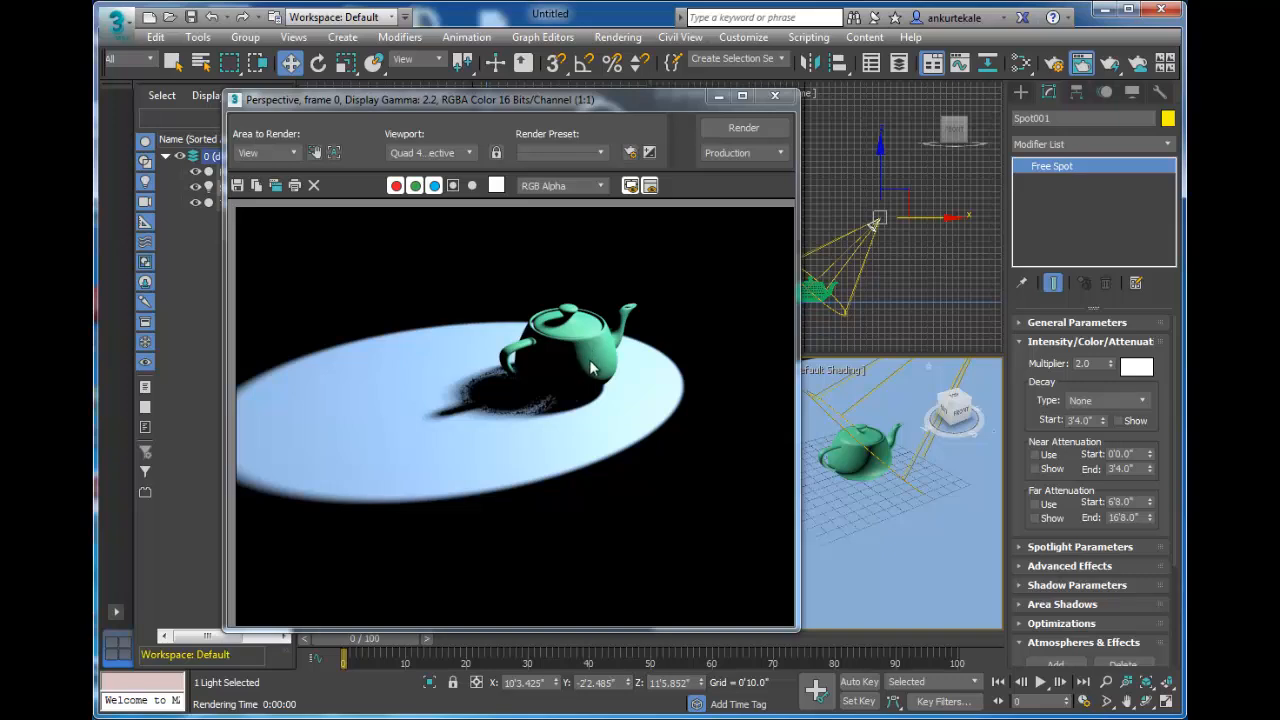
pyautogui.moveTo(1100, 364); pyautogui.dragTo(976, 362)
pyautogui.write('1.0')
pyautogui.press('Return')
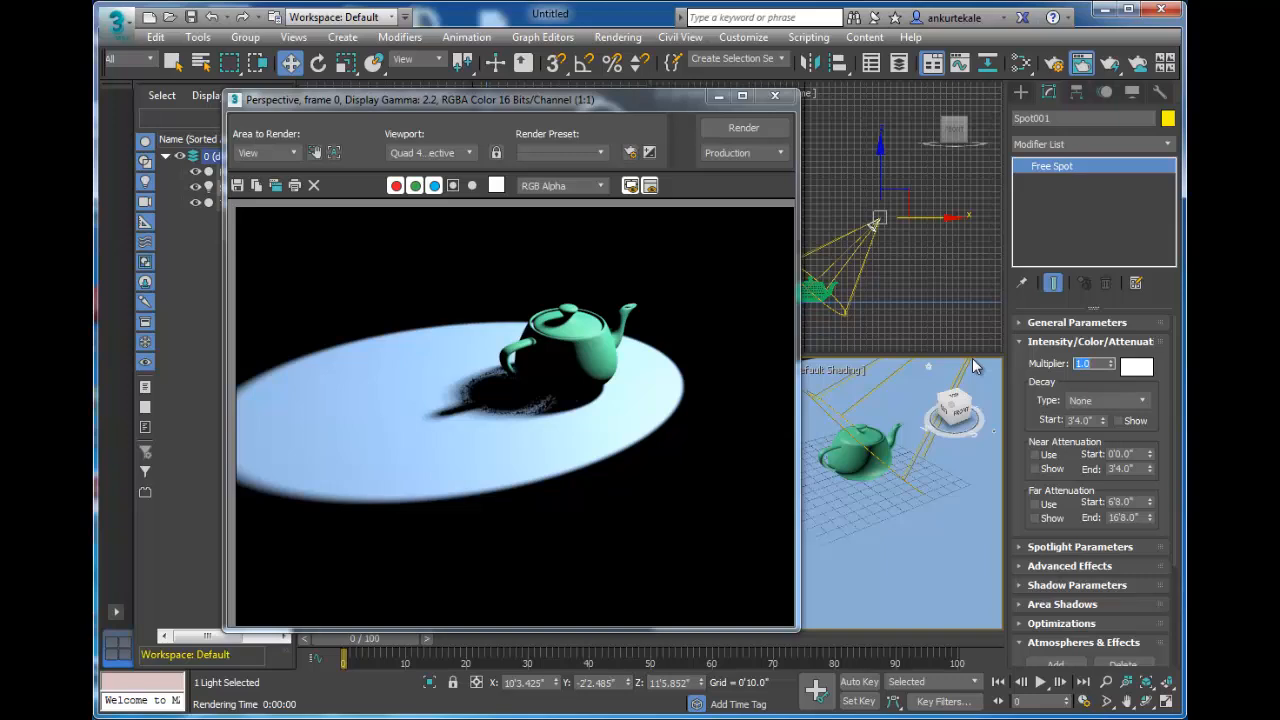
# Change the spotlight's light color to light purple and render the Perspective view
pyautogui.click(1137, 367)
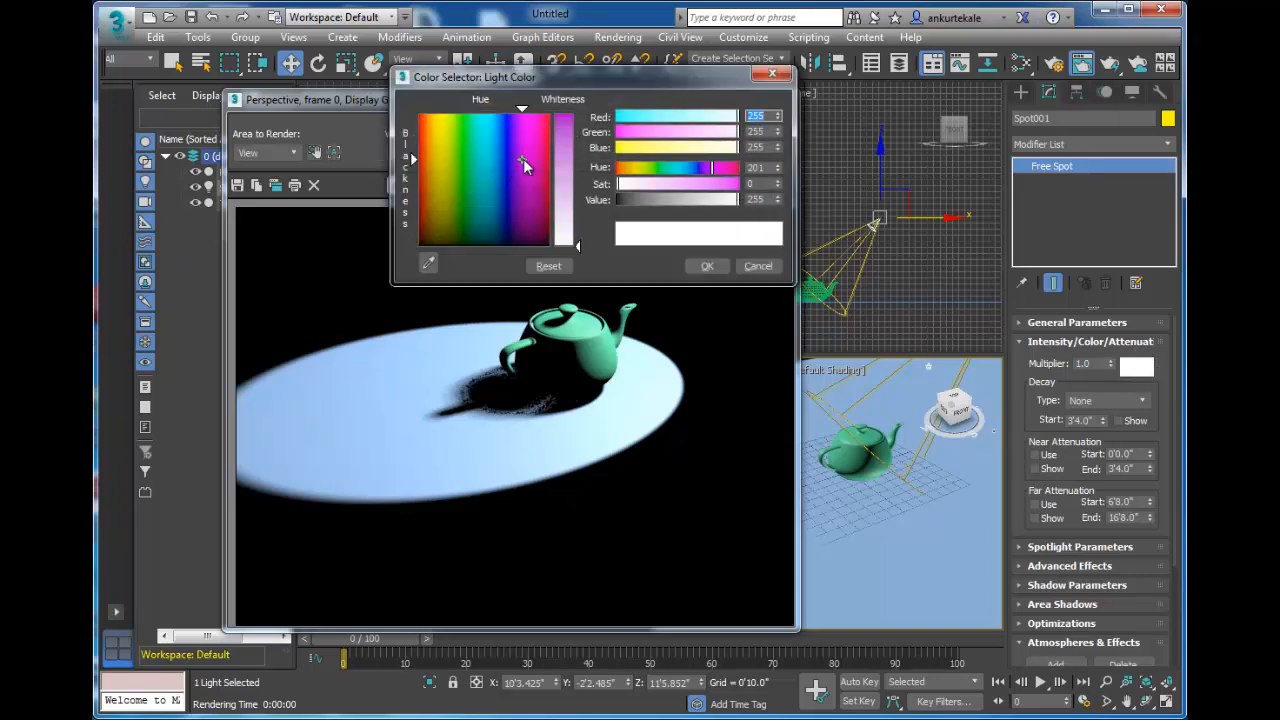
pyautogui.click(558, 148)
pyautogui.click(707, 266)
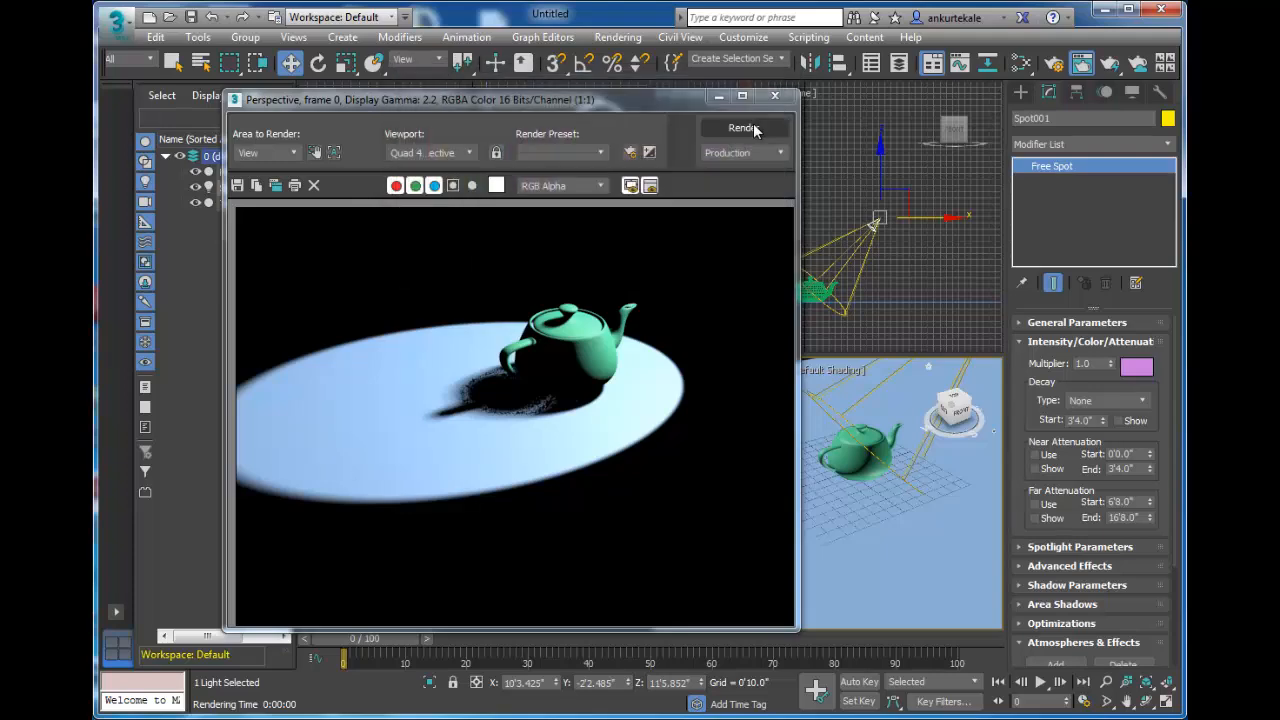
pyautogui.click(756, 129)
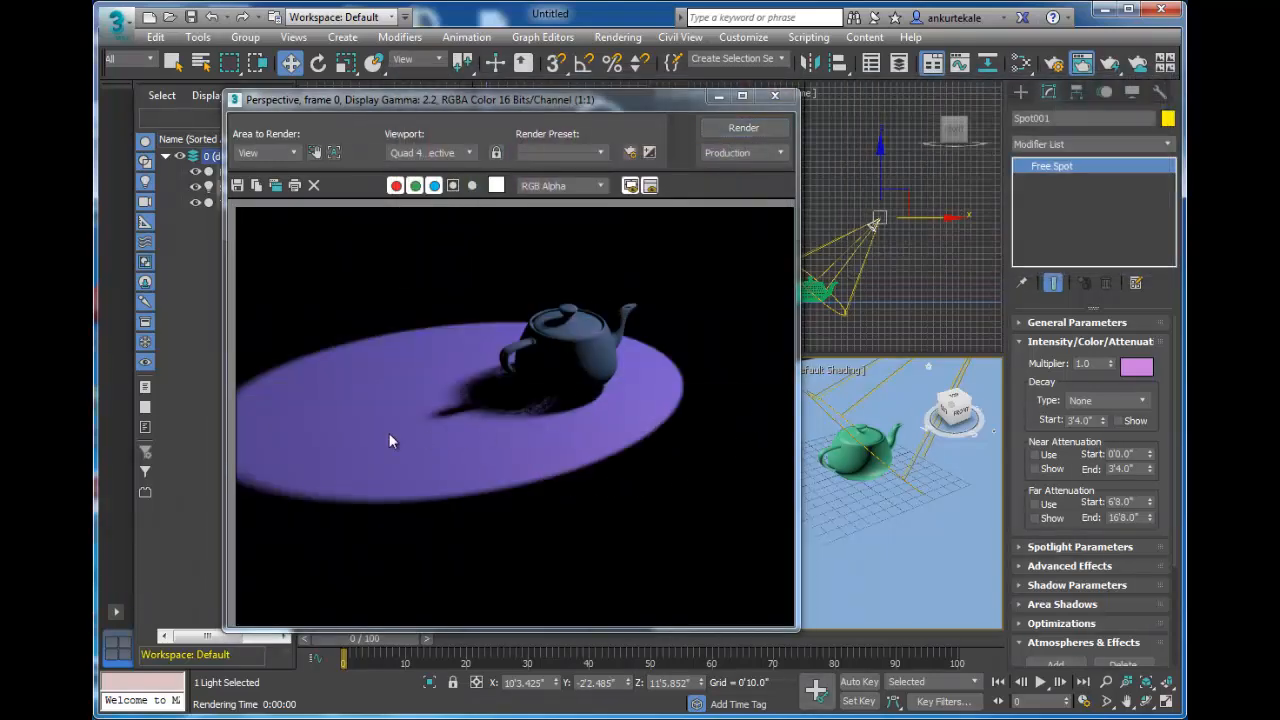
# Restore the light color to white and render the Perspective view with the spotlight's decay type set to Inverse
pyautogui.click(1137, 368)
pyautogui.click(566, 243)
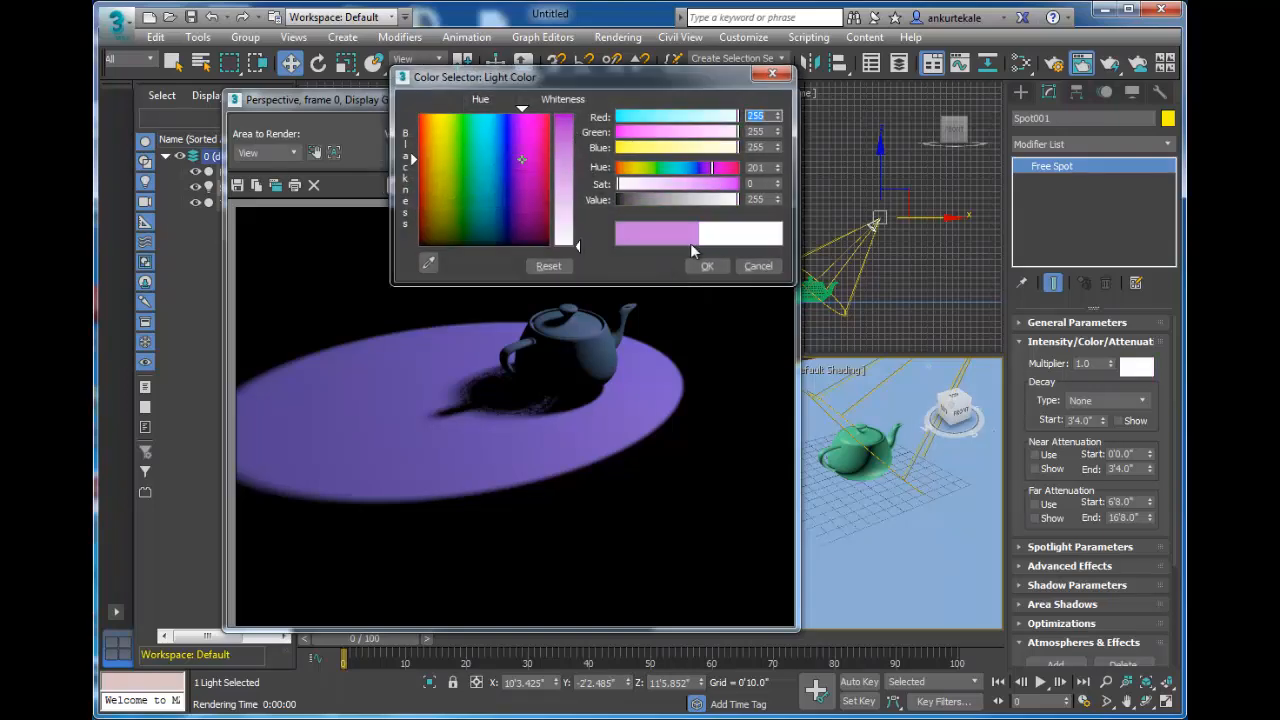
pyautogui.click(707, 268)
pyautogui.click(766, 128)
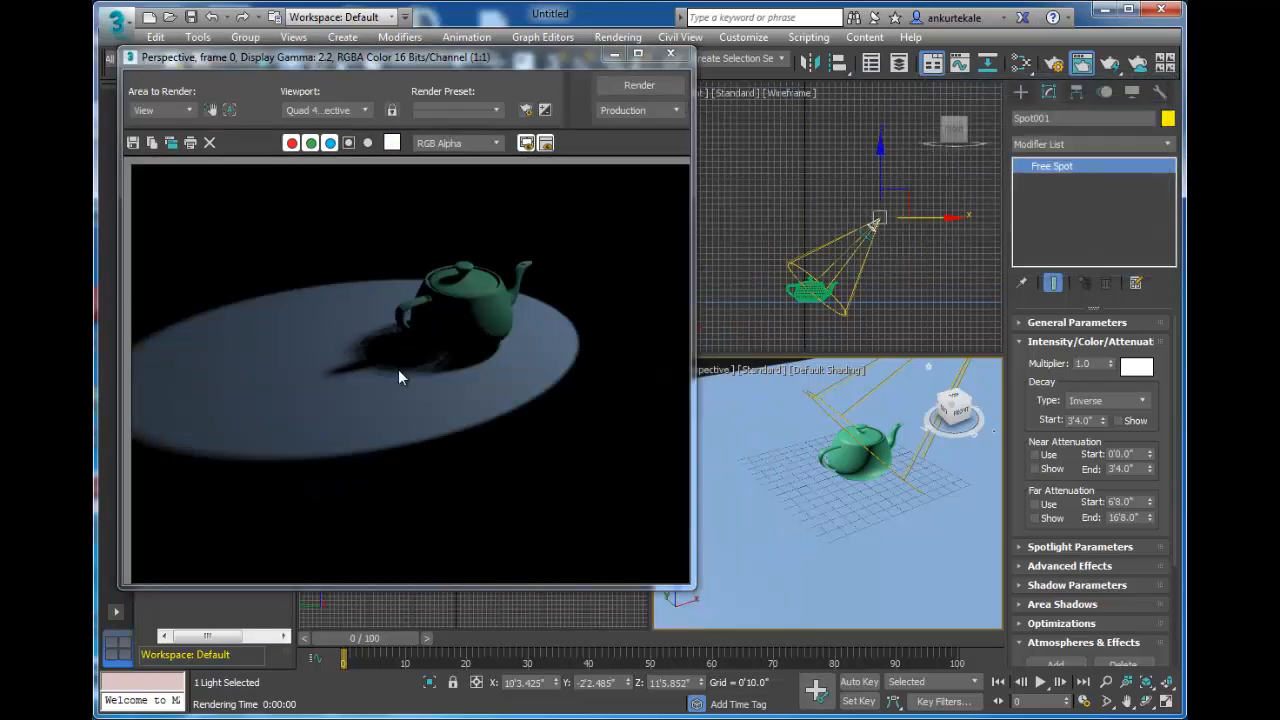
# Set the spotlight's decay type to Inverse Square and render the Perspective view
pyautogui.click(1097, 405)
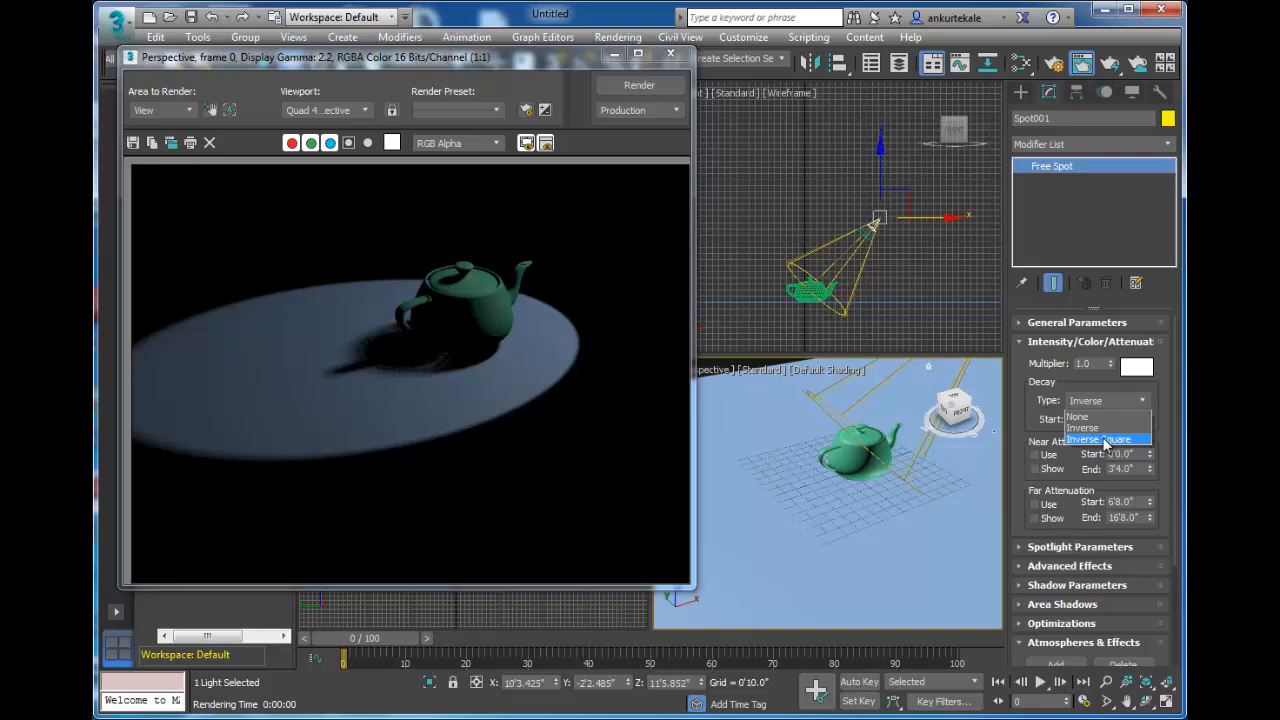
pyautogui.click(1100, 440)
pyautogui.click(630, 87)
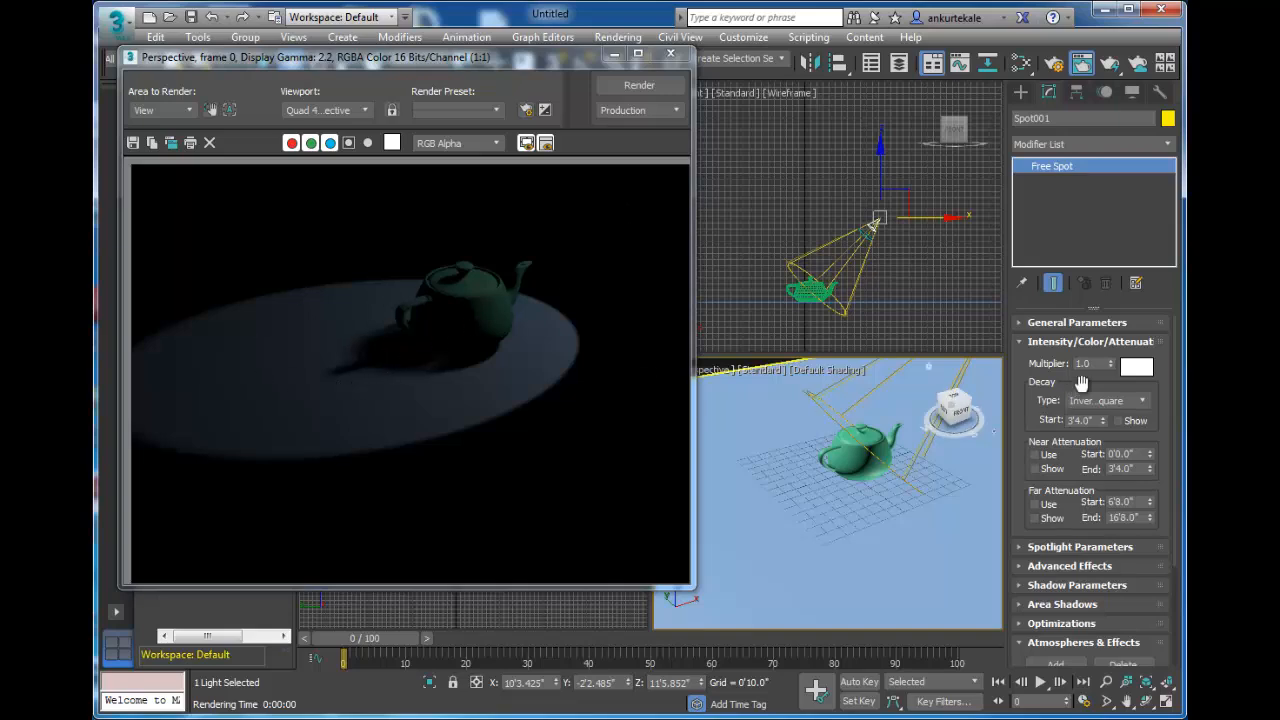
# Try intensity multipliers of 3, 8 and 10 for the spotlight, rendering the Perspective view after each change
pyautogui.moveTo(1098, 367); pyautogui.dragTo(964, 367)
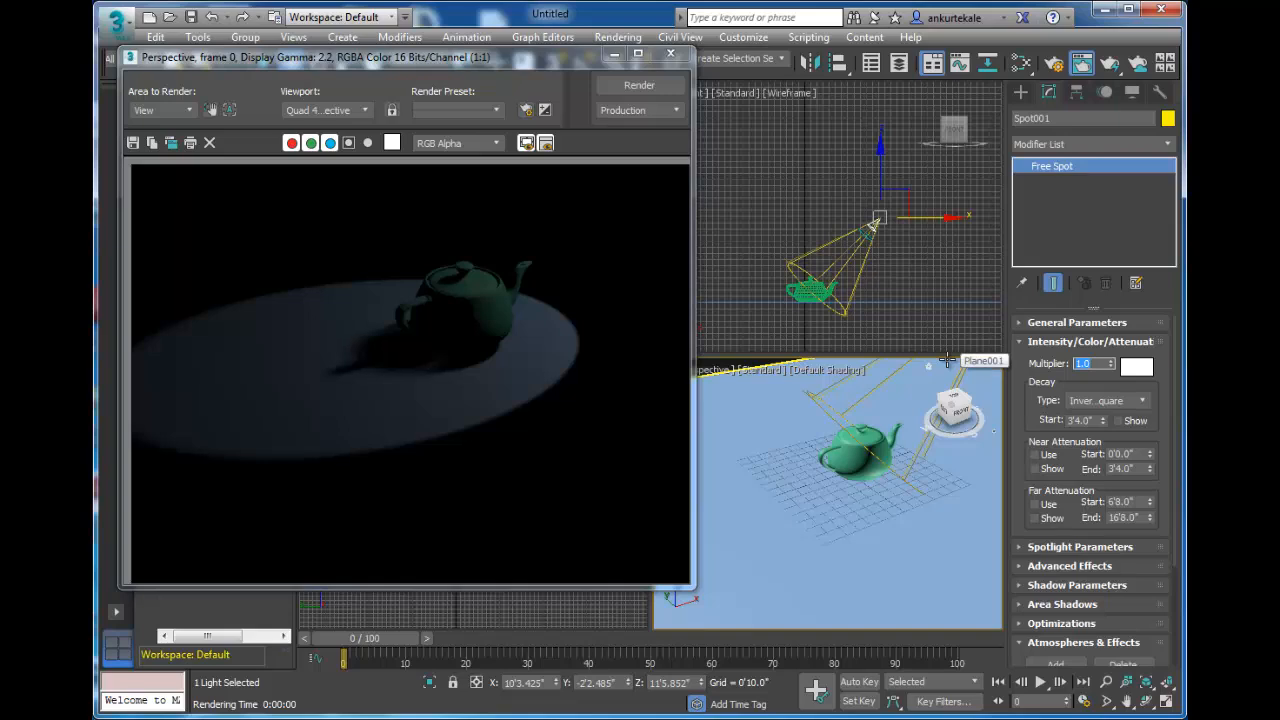
pyautogui.write('3')
pyautogui.press('Return')
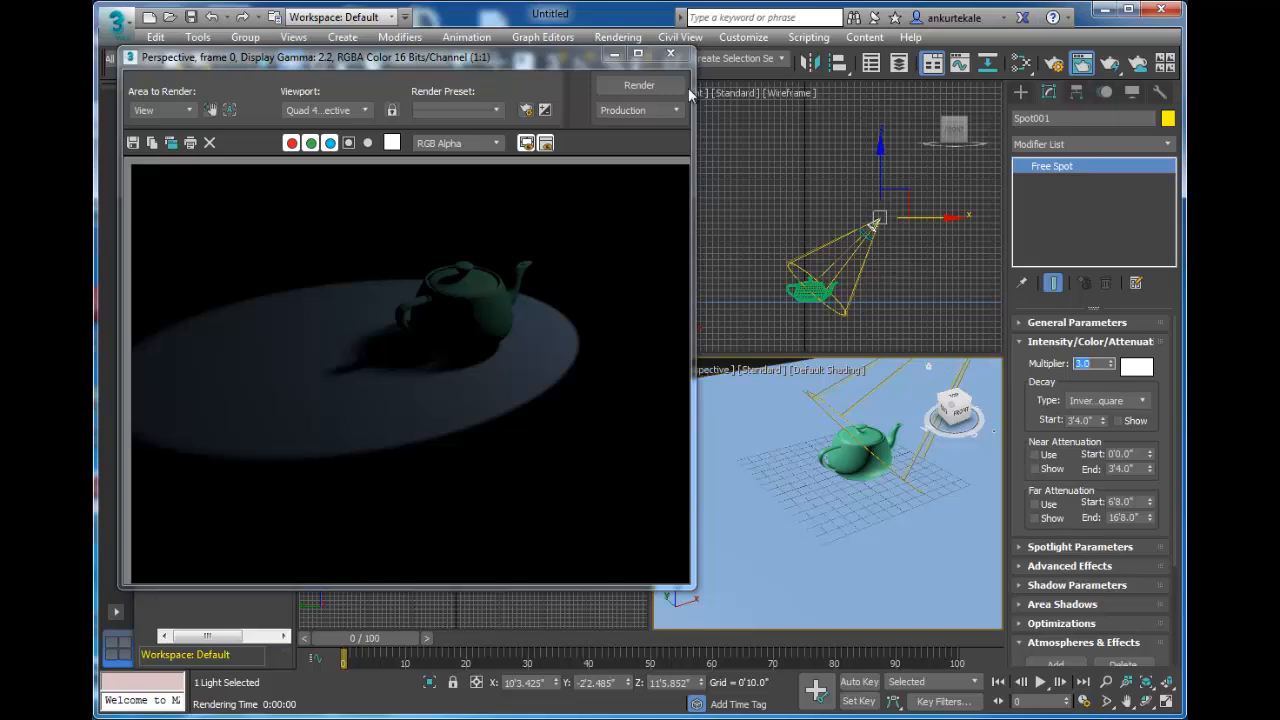
pyautogui.click(640, 85)
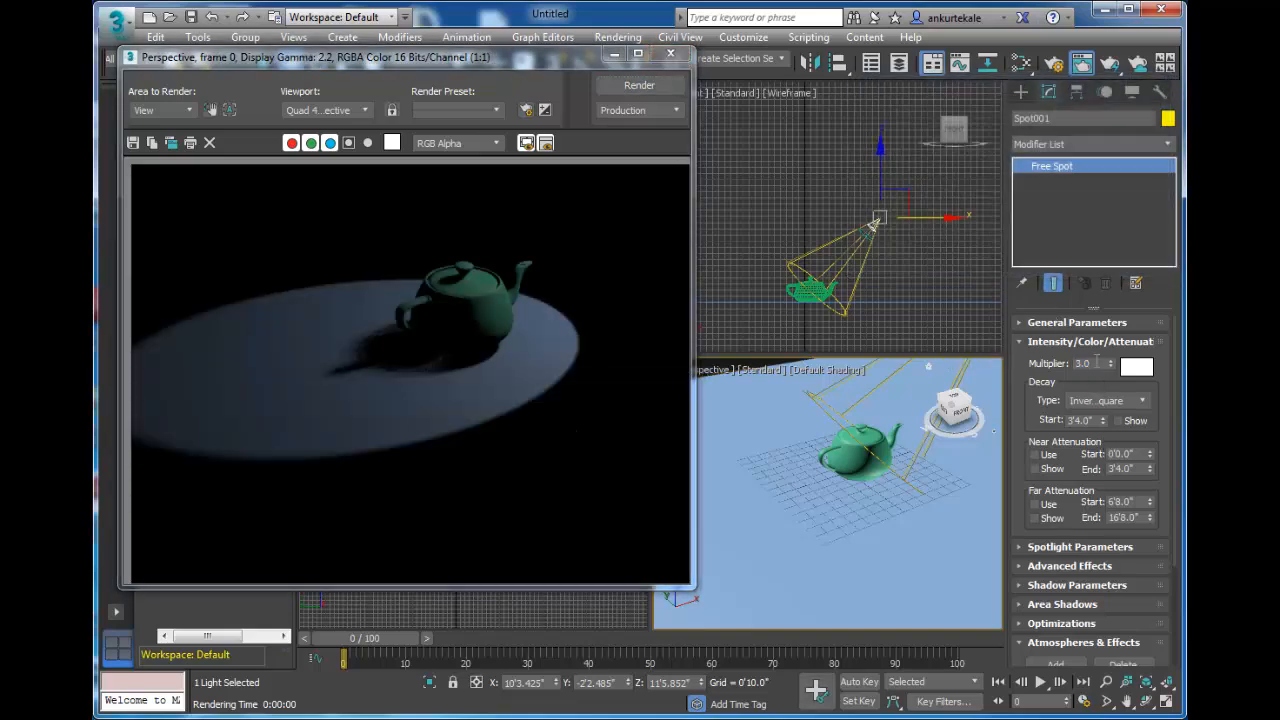
pyautogui.moveTo(1100, 364); pyautogui.dragTo(940, 364)
pyautogui.write('8')
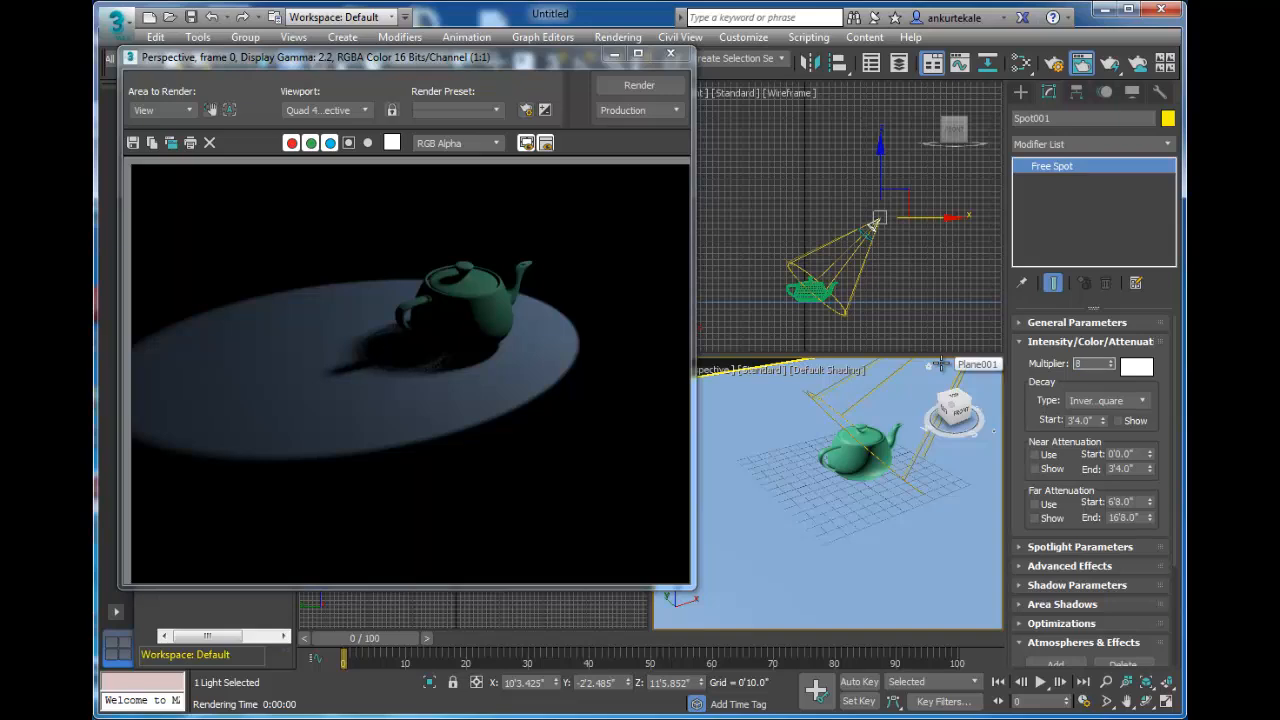
pyautogui.press('Return')
pyautogui.click(650, 85)
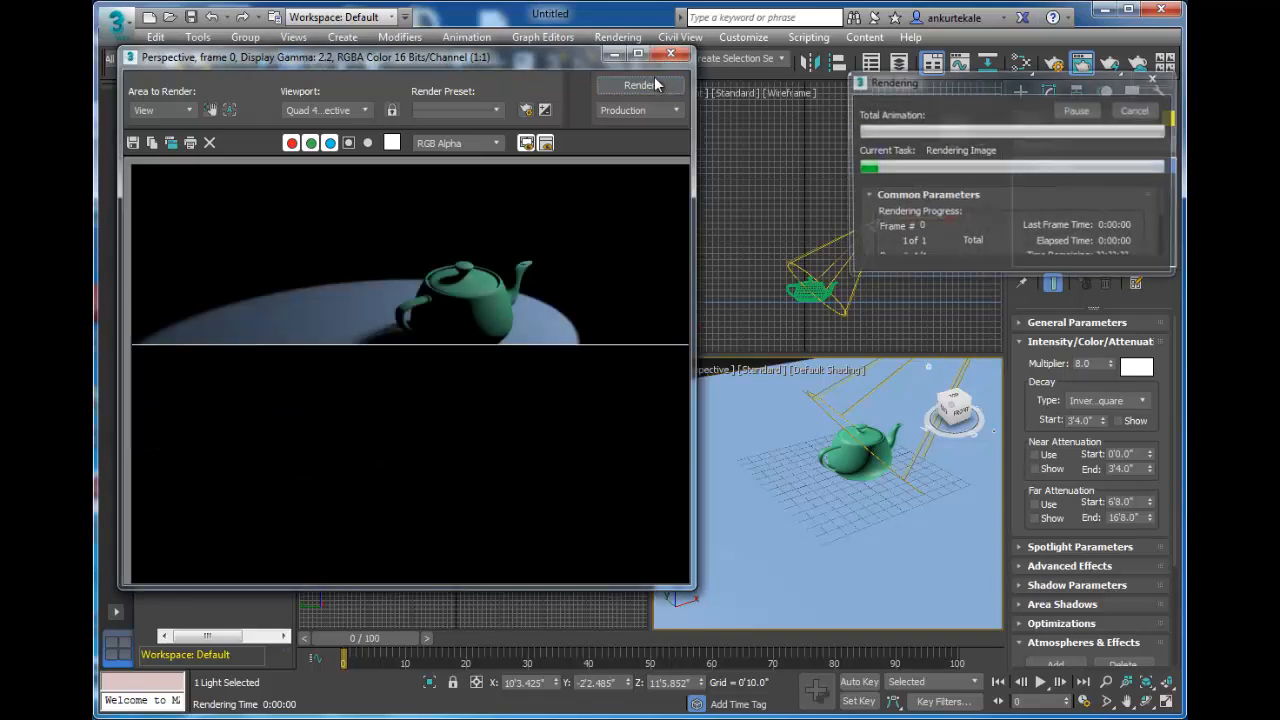
pyautogui.moveTo(1096, 365); pyautogui.dragTo(959, 354)
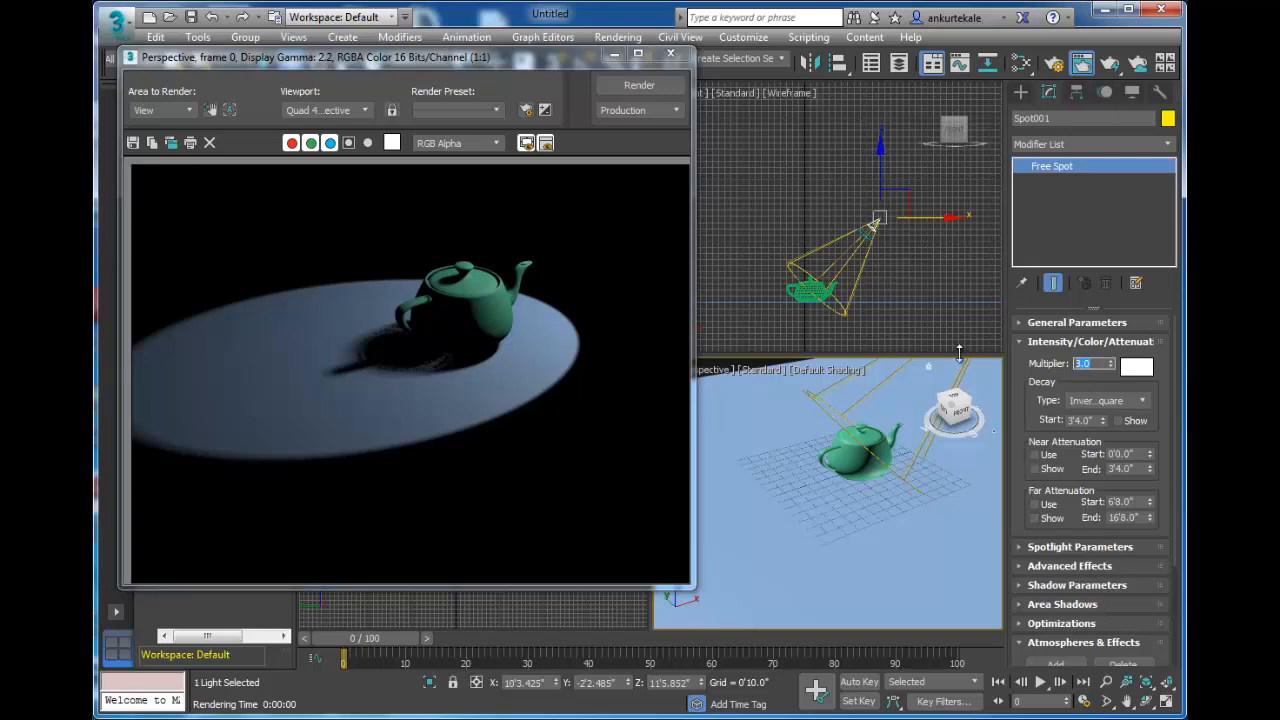
pyautogui.write('10')
pyautogui.press('Return')
pyautogui.click(641, 86)
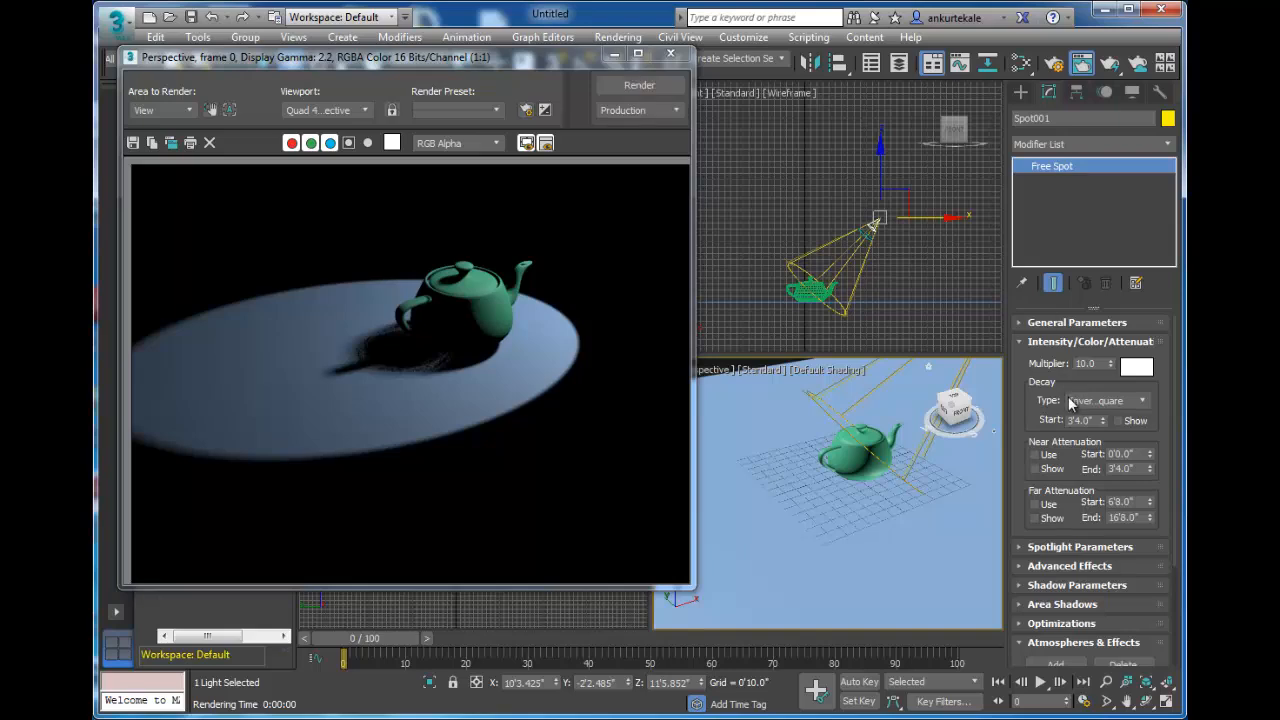
# Set the spotlight's intensity multiplier to 12 and render the Perspective view
pyautogui.doubleClick(1088, 362)
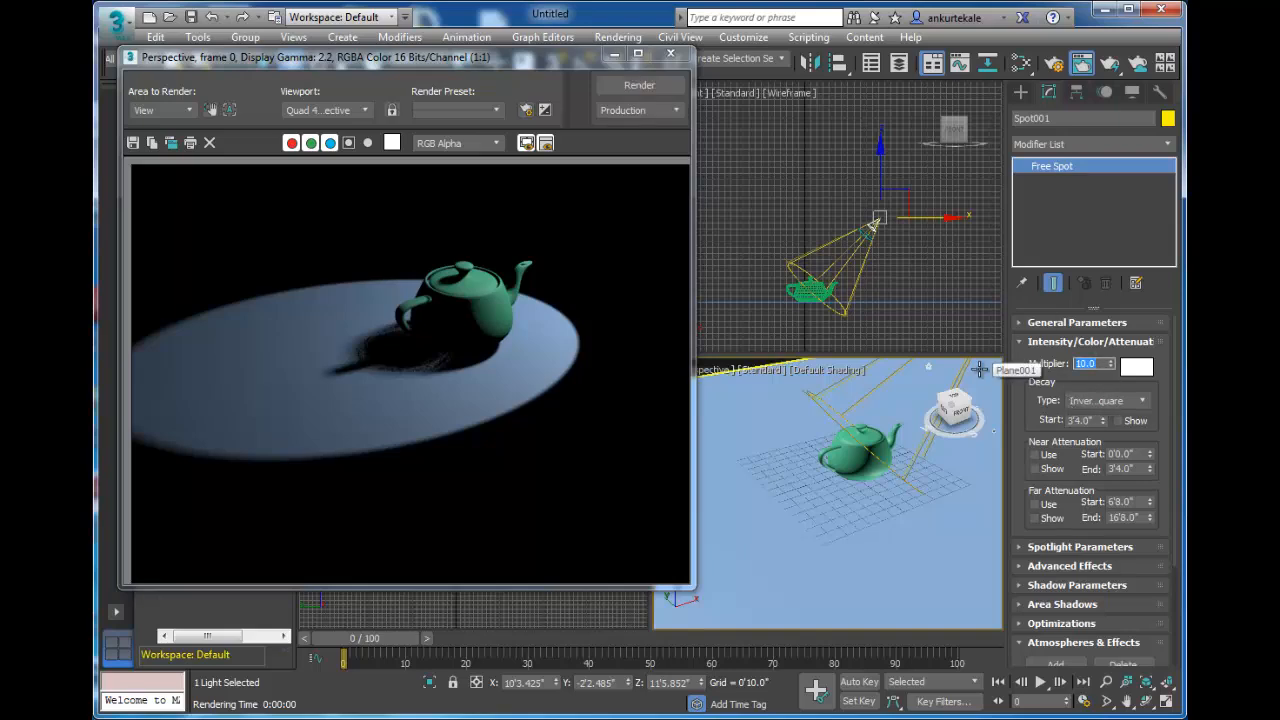
pyautogui.write('12')
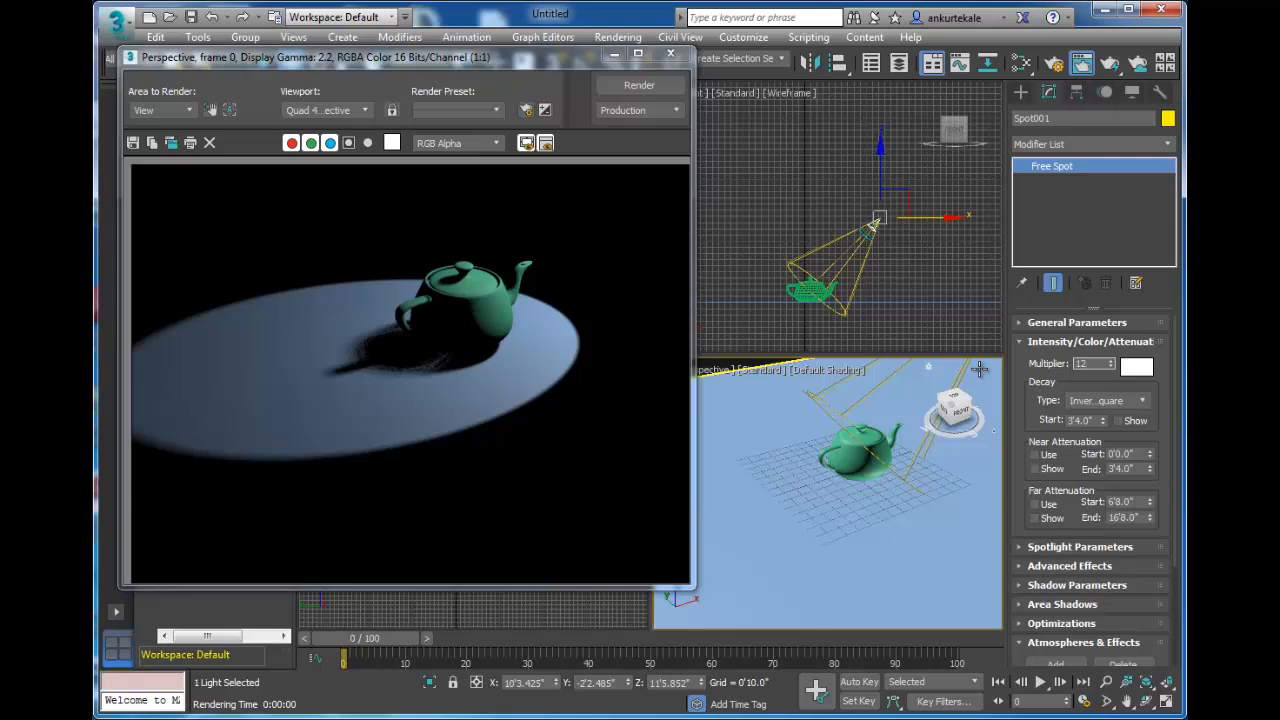
pyautogui.press('Return')
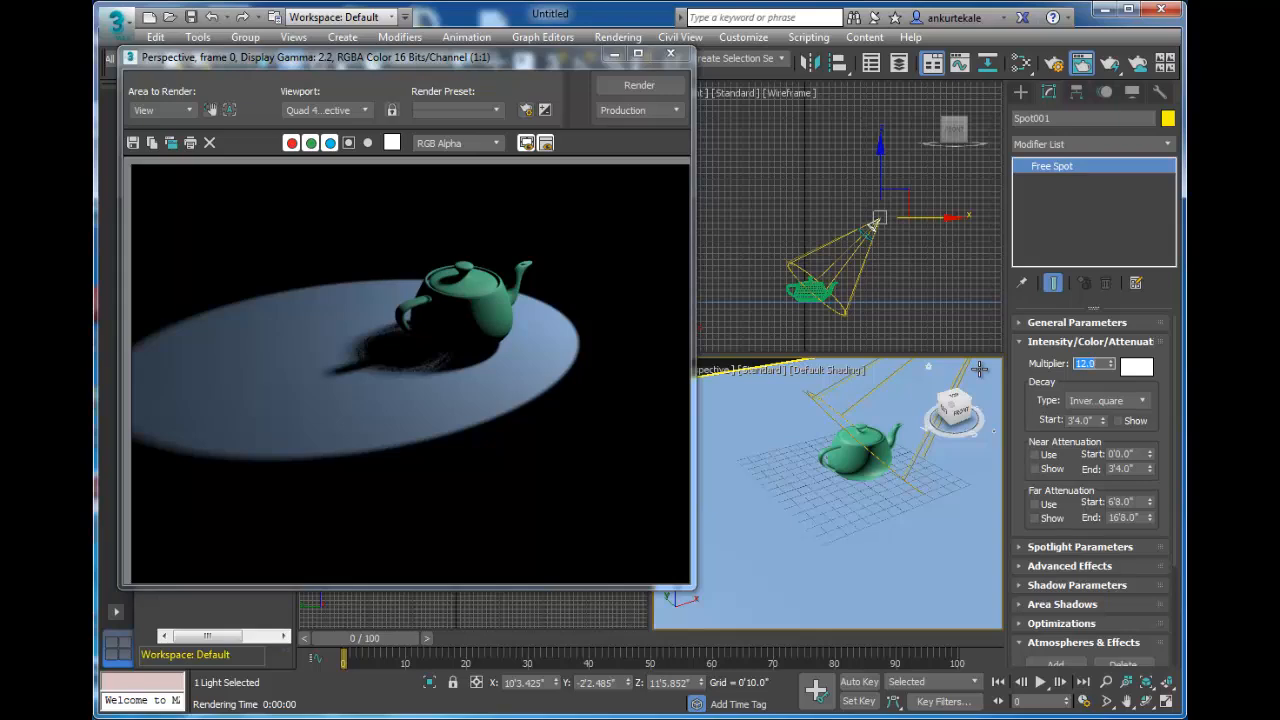
pyautogui.click(628, 87)
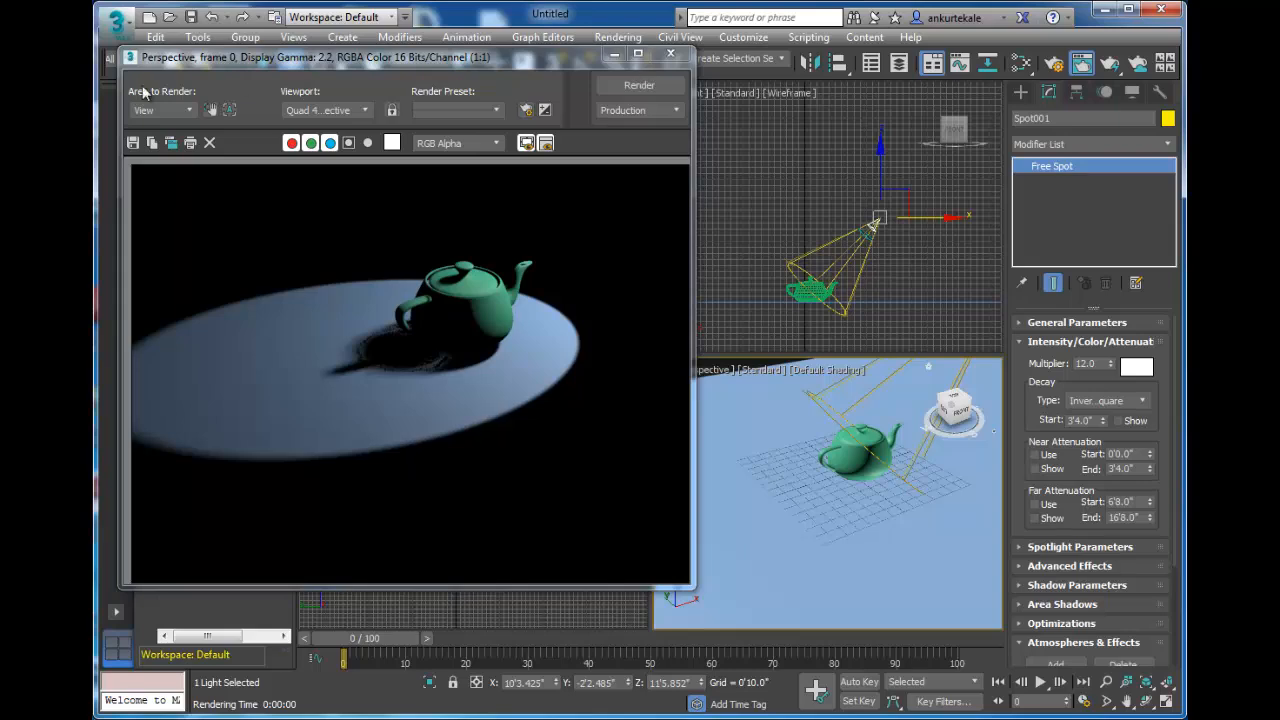
# Compare the Inverse and None decay types on the spotlight, rendering the Perspective view with each
pyautogui.doubleClick(1090, 364)
pyautogui.click(651, 88)
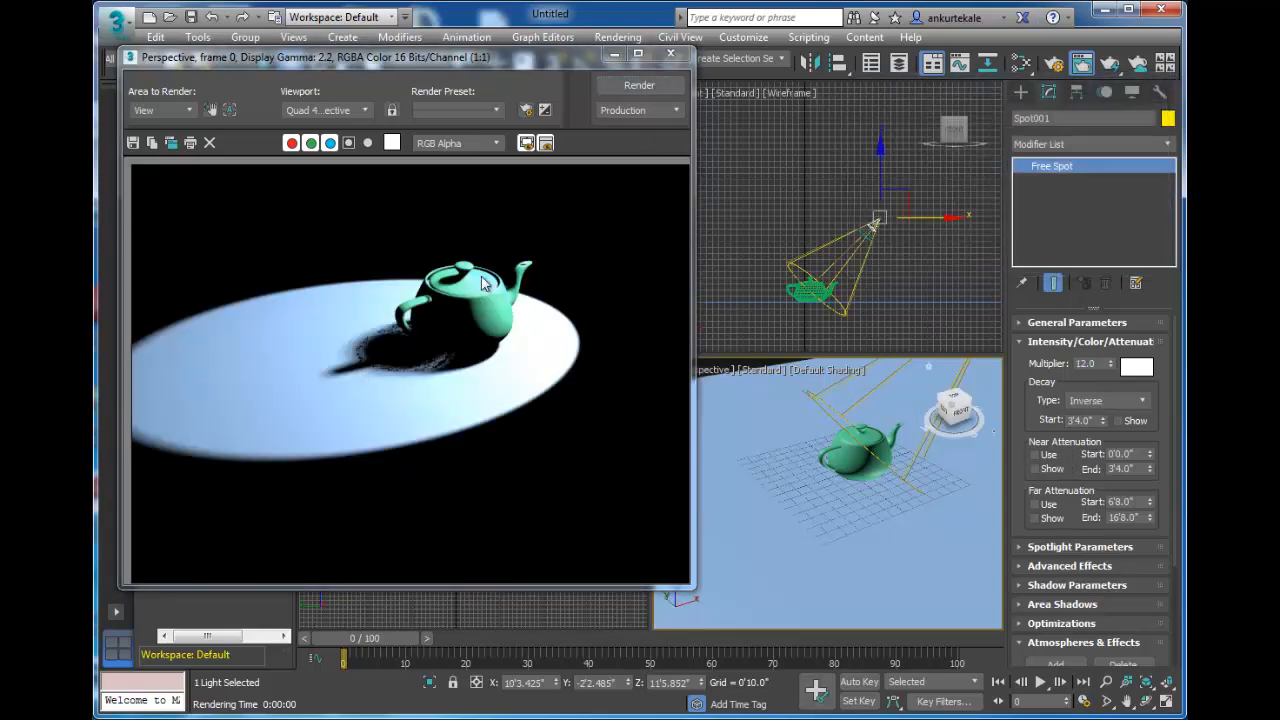
pyautogui.click(1120, 401)
pyautogui.click(1120, 414)
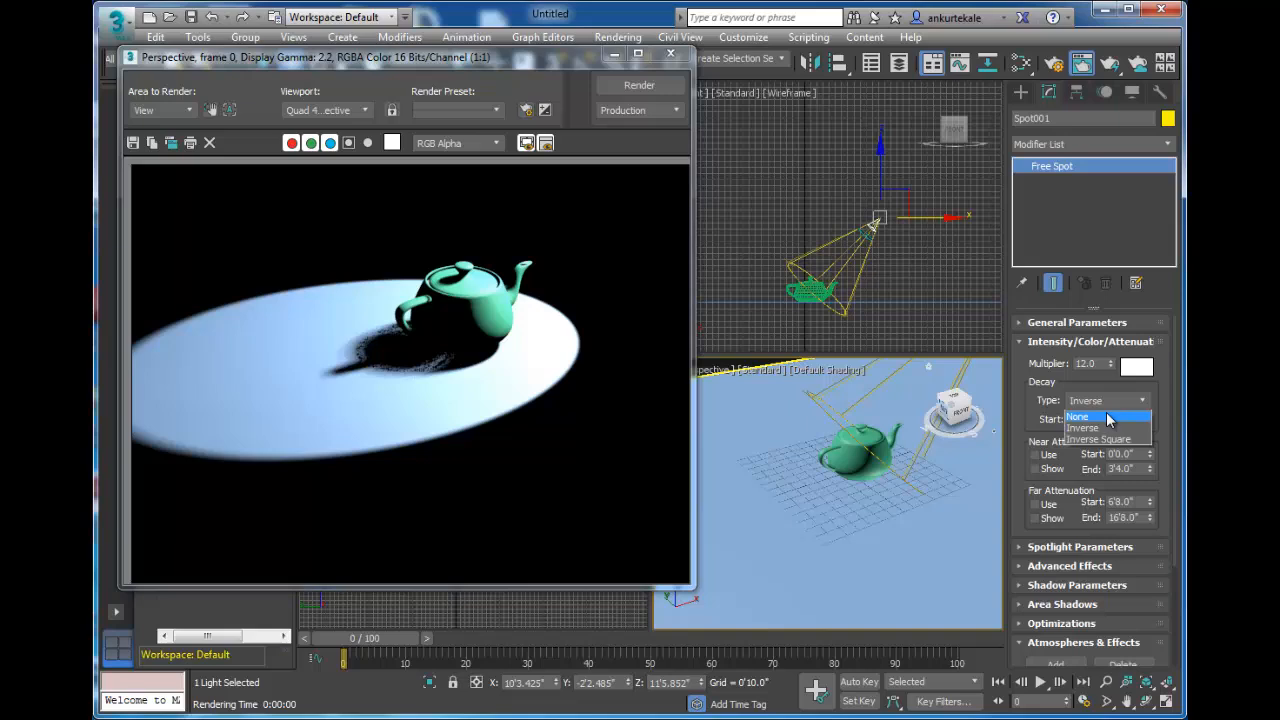
pyautogui.click(654, 88)
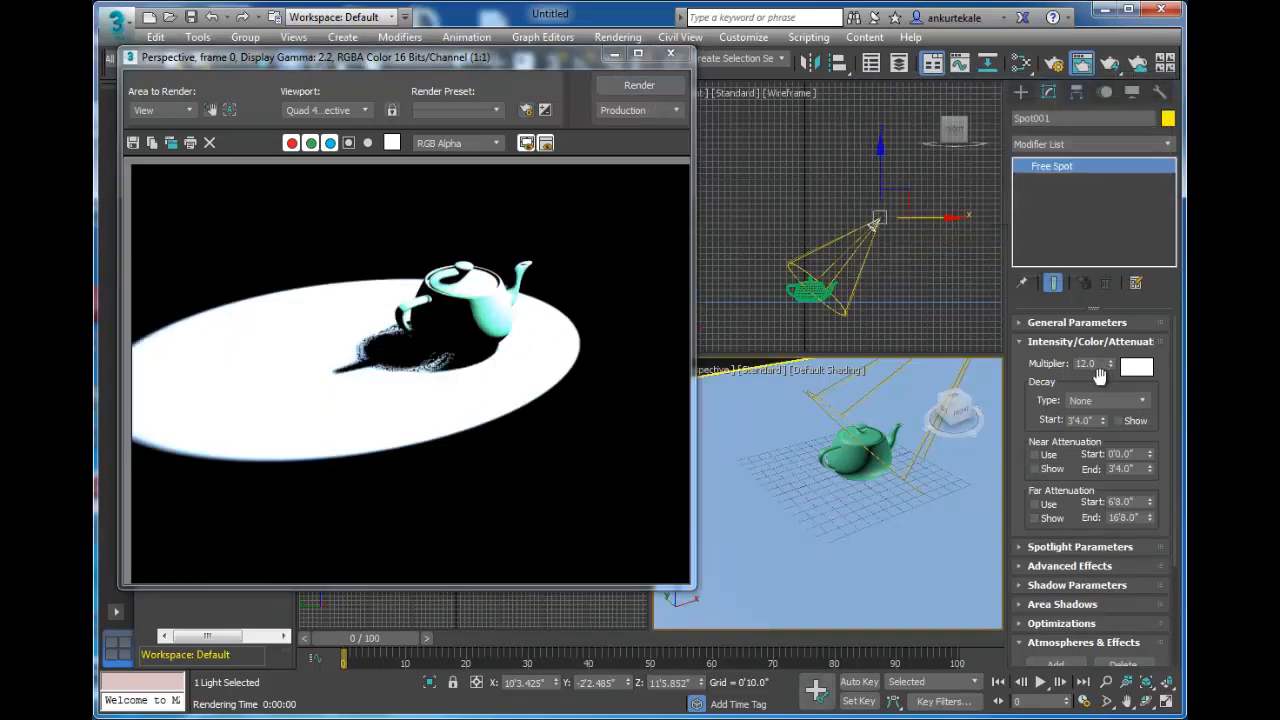
# Switch the spotlight's decay type back to Inverse Square and render the Perspective view
pyautogui.click(1098, 400)
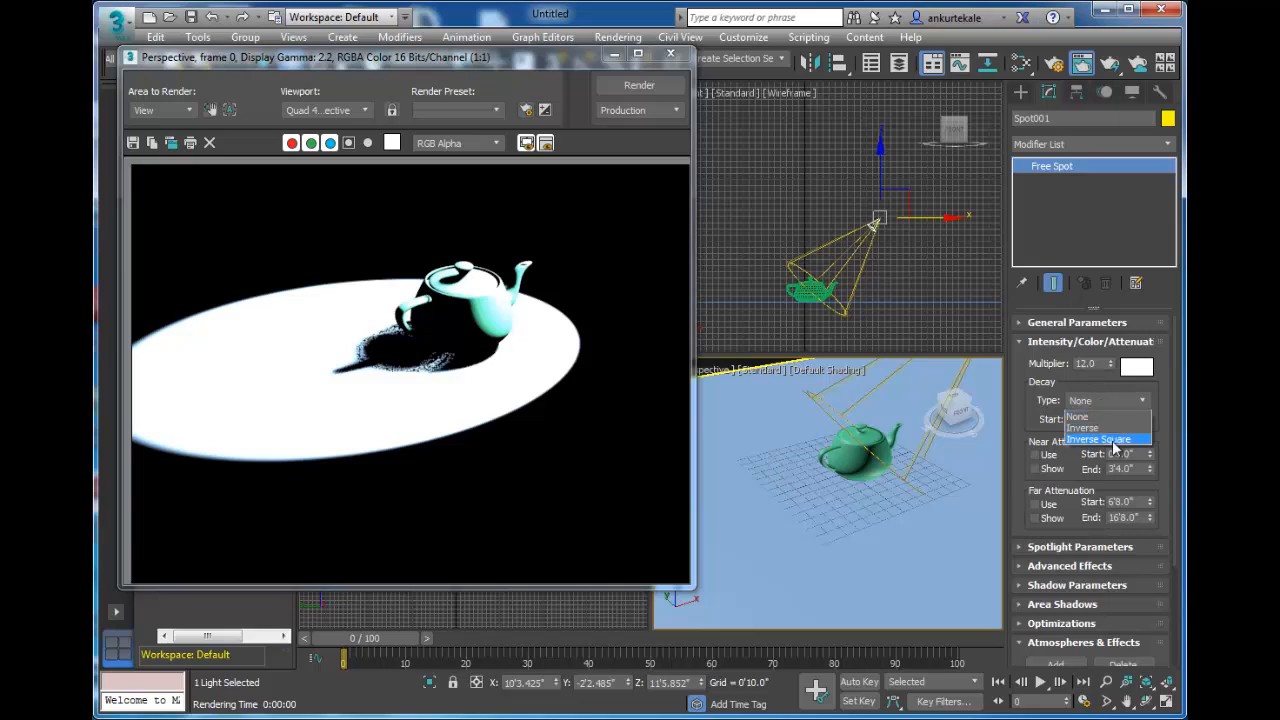
pyautogui.click(1100, 436)
pyautogui.click(650, 86)
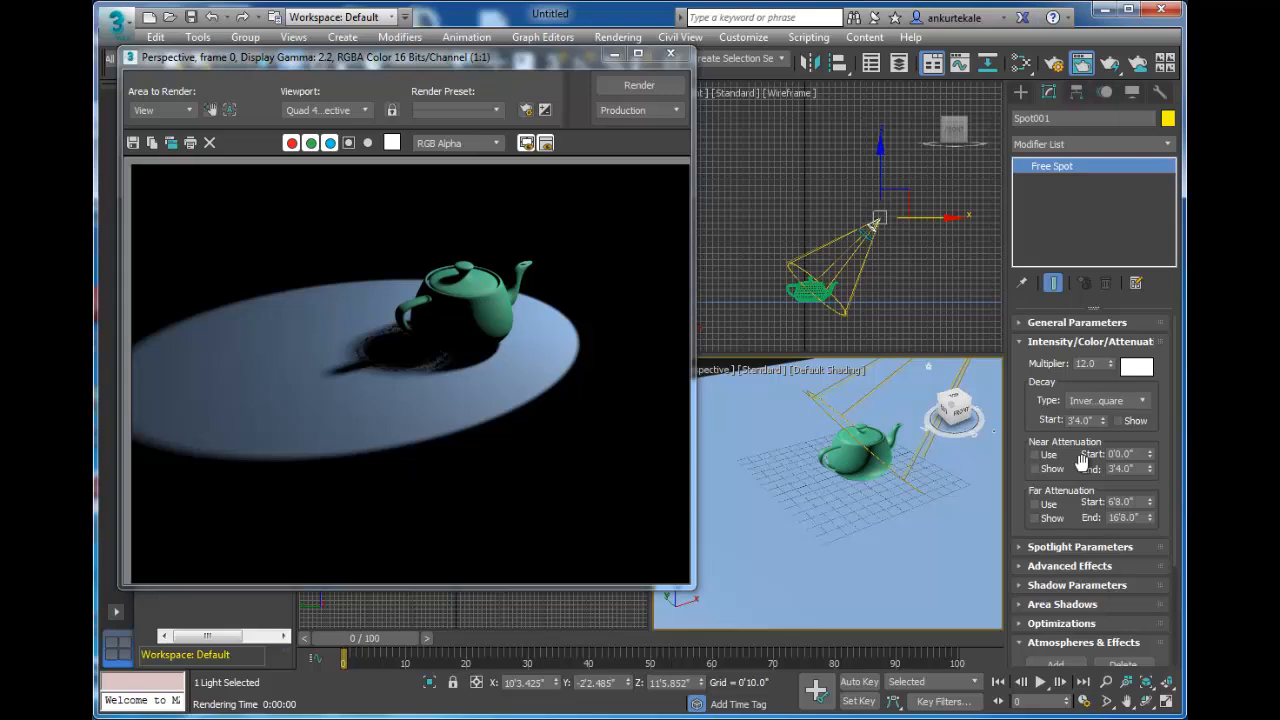
# Turn on Use and Show for the spotlight's Far Attenuation, with its range in close view in the Front view
pyautogui.click(1034, 504)
pyautogui.scroll(3, 853, 307)
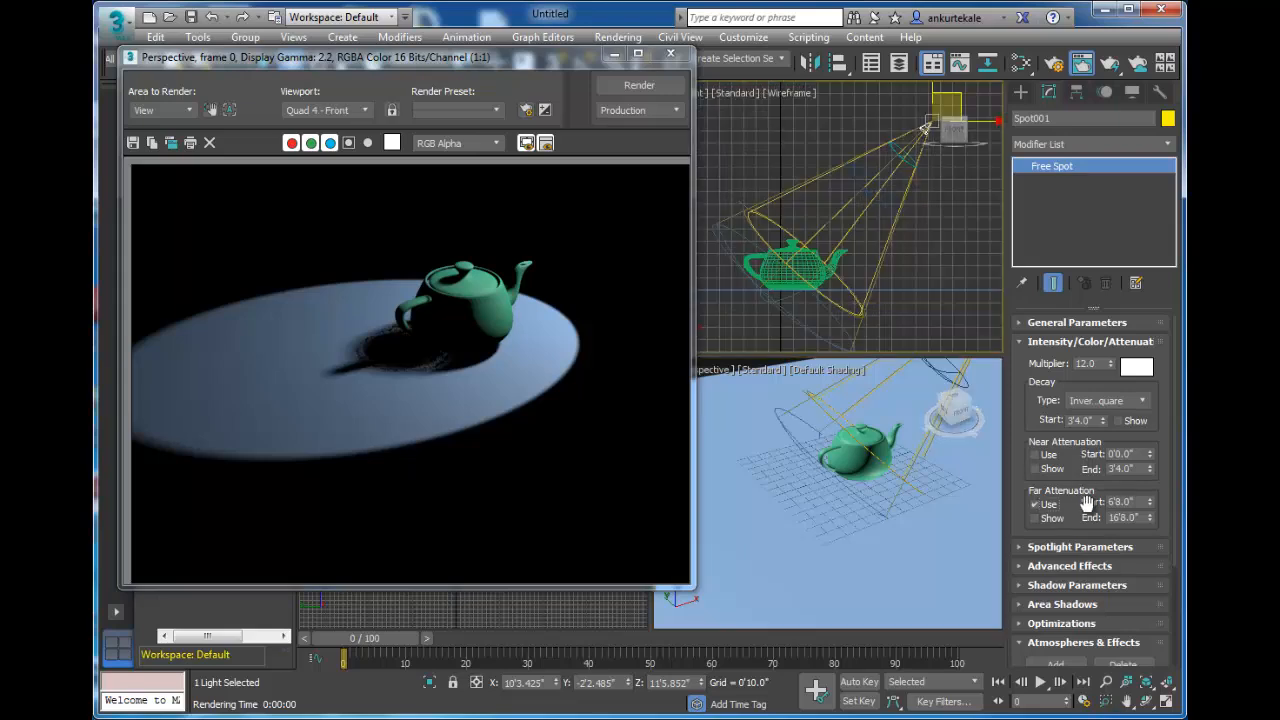
pyautogui.click(1038, 518)
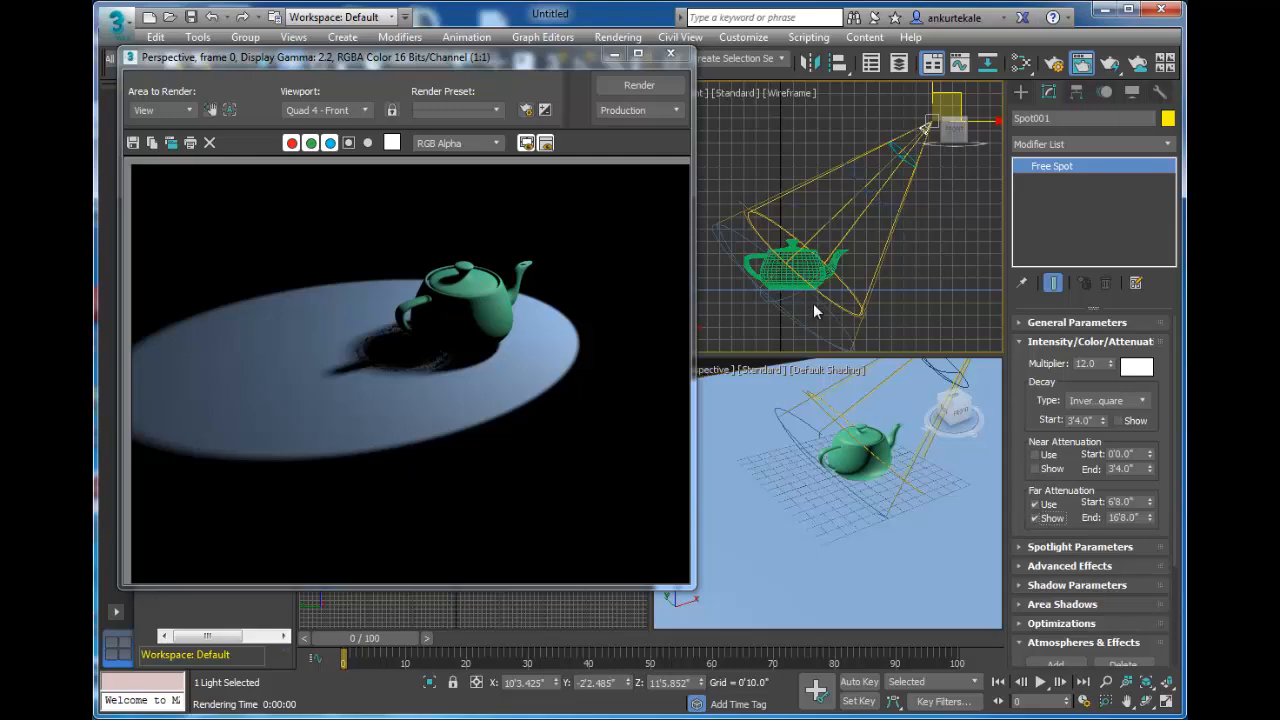
# Set the spotlight's Far Attenuation end to 10'2.0" and render the Perspective view
pyautogui.keyDown('alt'); pyautogui.moveTo(894, 441); pyautogui.dragTo(874, 464, button='middle'); pyautogui.keyUp('alt')
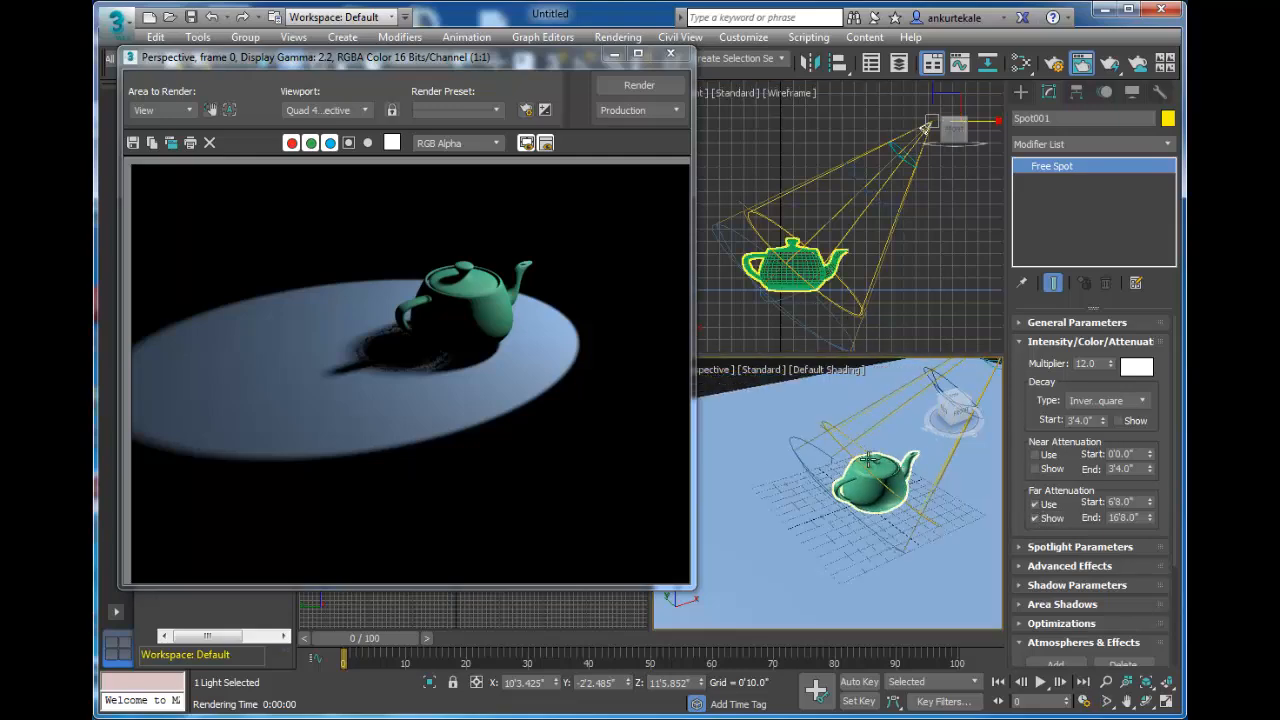
pyautogui.moveTo(568, 58); pyautogui.dragTo(351, 76)
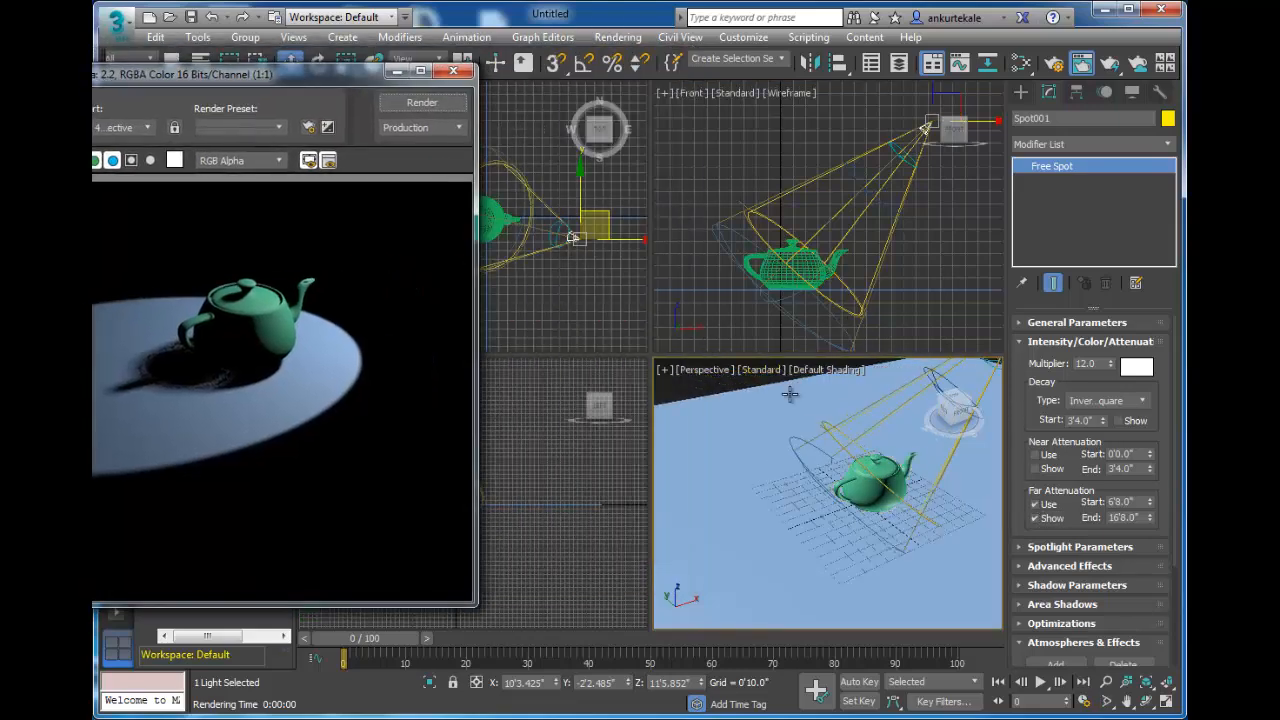
pyautogui.middleClick(751, 430)
pyautogui.scroll(4, 751, 430)
pyautogui.moveTo(867, 457); pyautogui.dragTo(880, 433, button='middle')
pyautogui.scroll(-5, 831, 471)
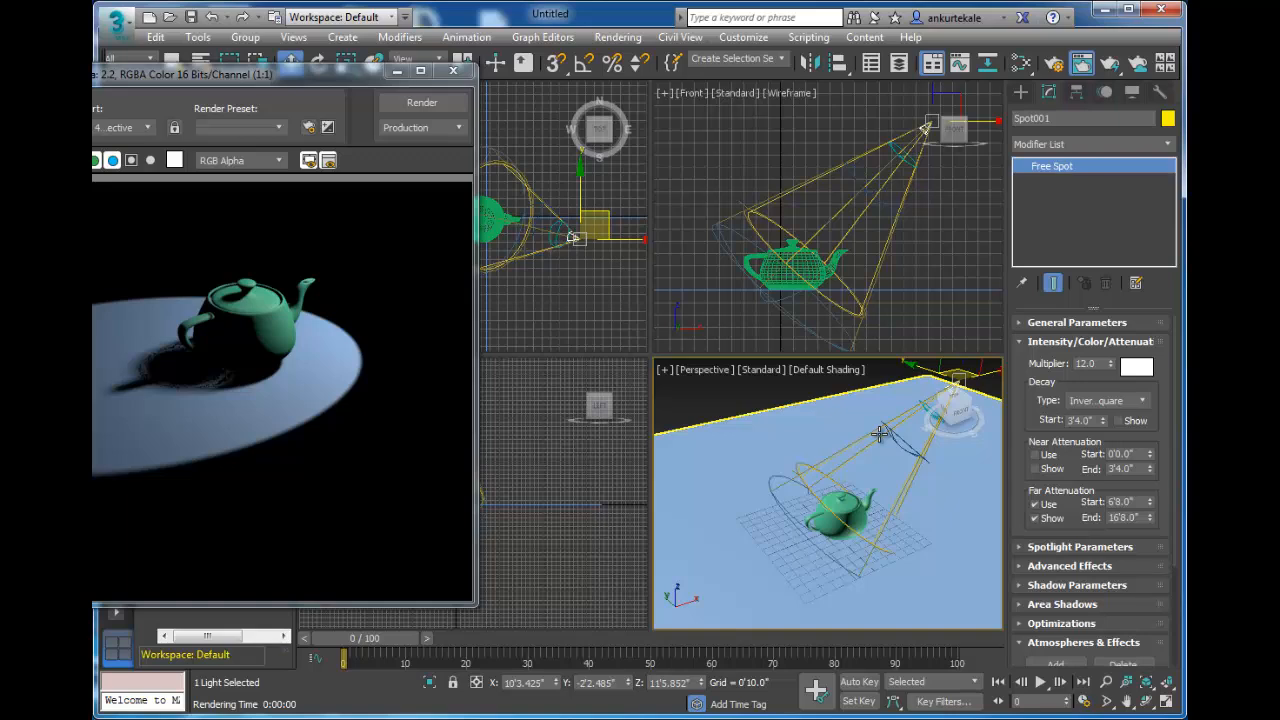
pyautogui.click(422, 102)
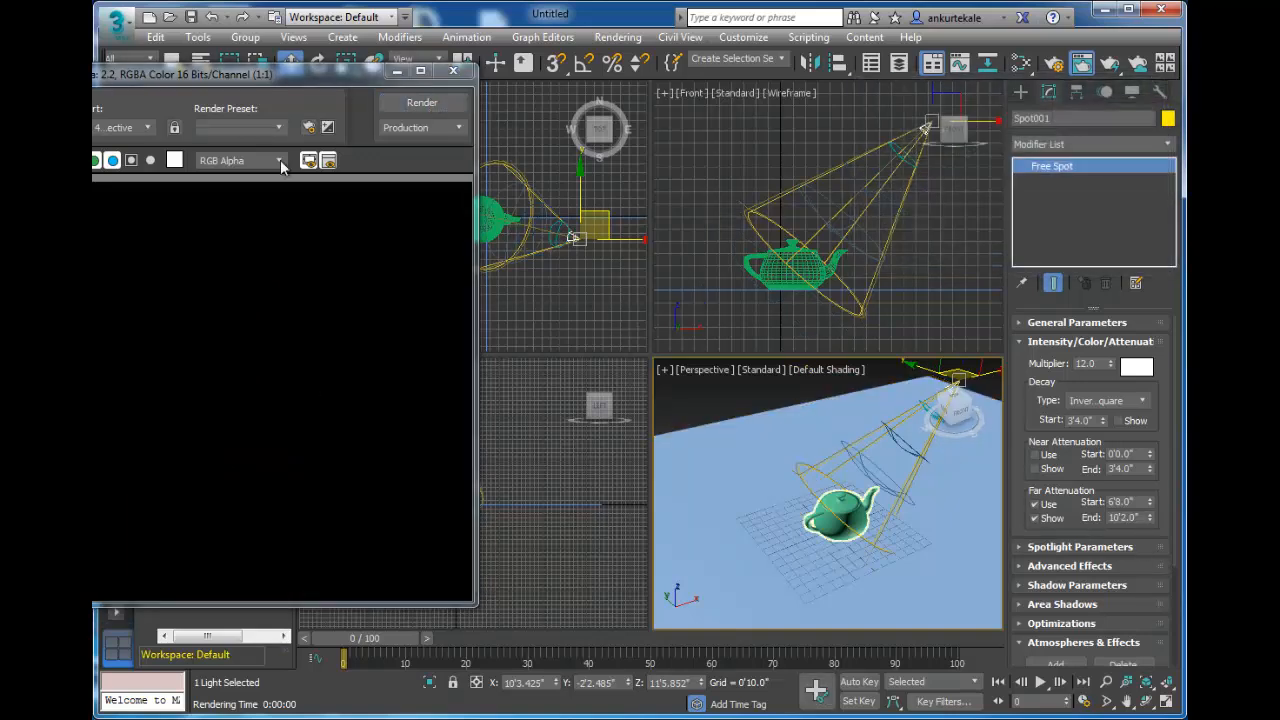
pyautogui.moveTo(258, 80); pyautogui.dragTo(477, 71)
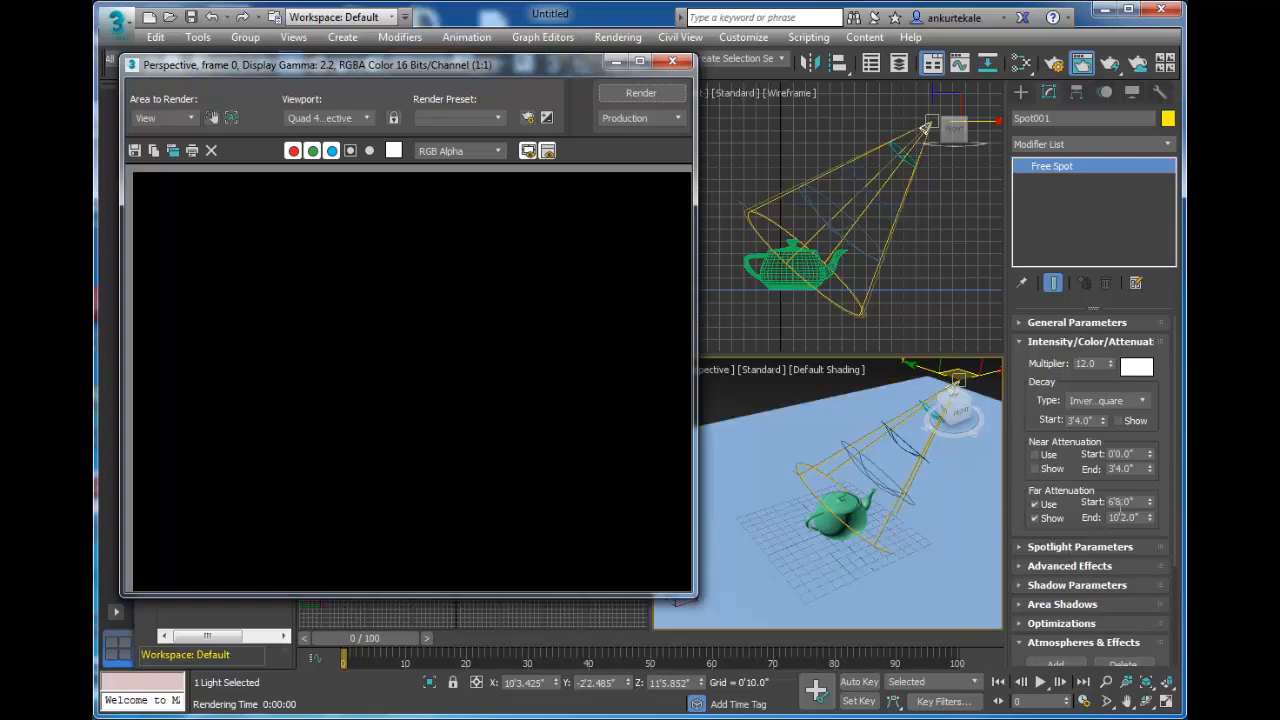
# Set the Far Attenuation end to 19'3.8", enable and show Near Attenuation ending at 5'3.6", and render the Perspective view
pyautogui.moveTo(1151, 516); pyautogui.dragTo(1148, 430)
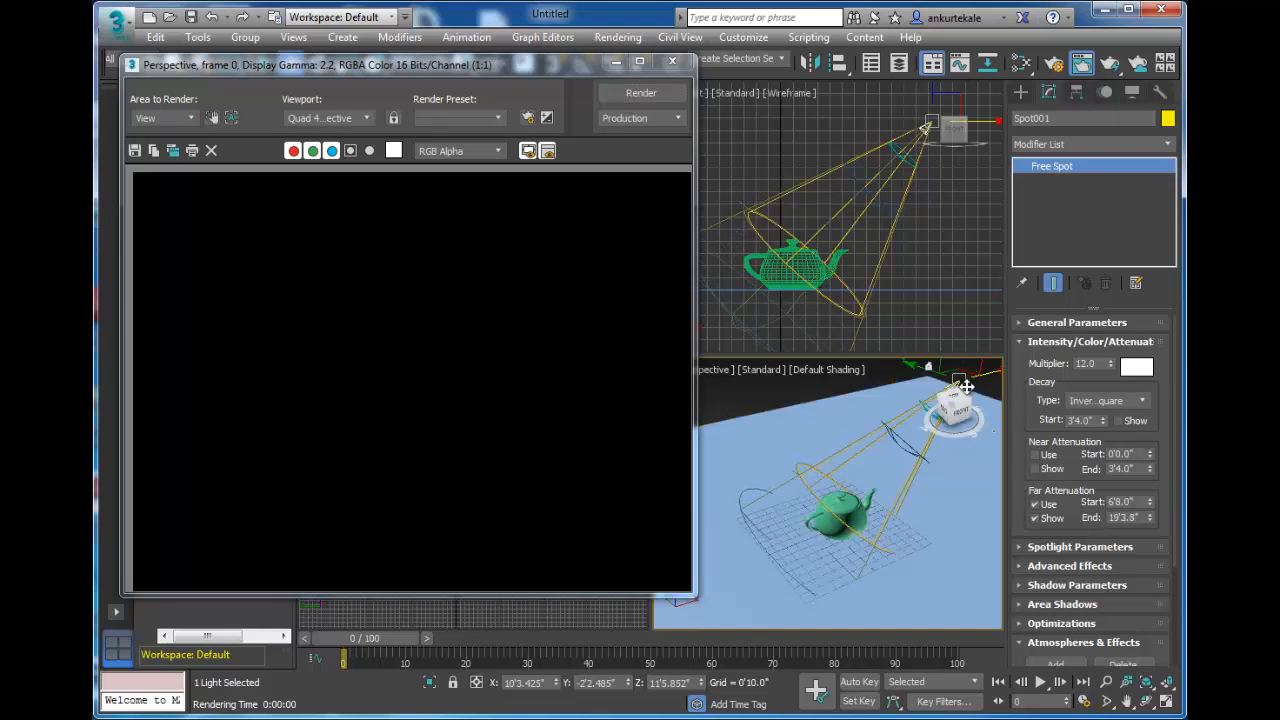
pyautogui.click(1049, 468)
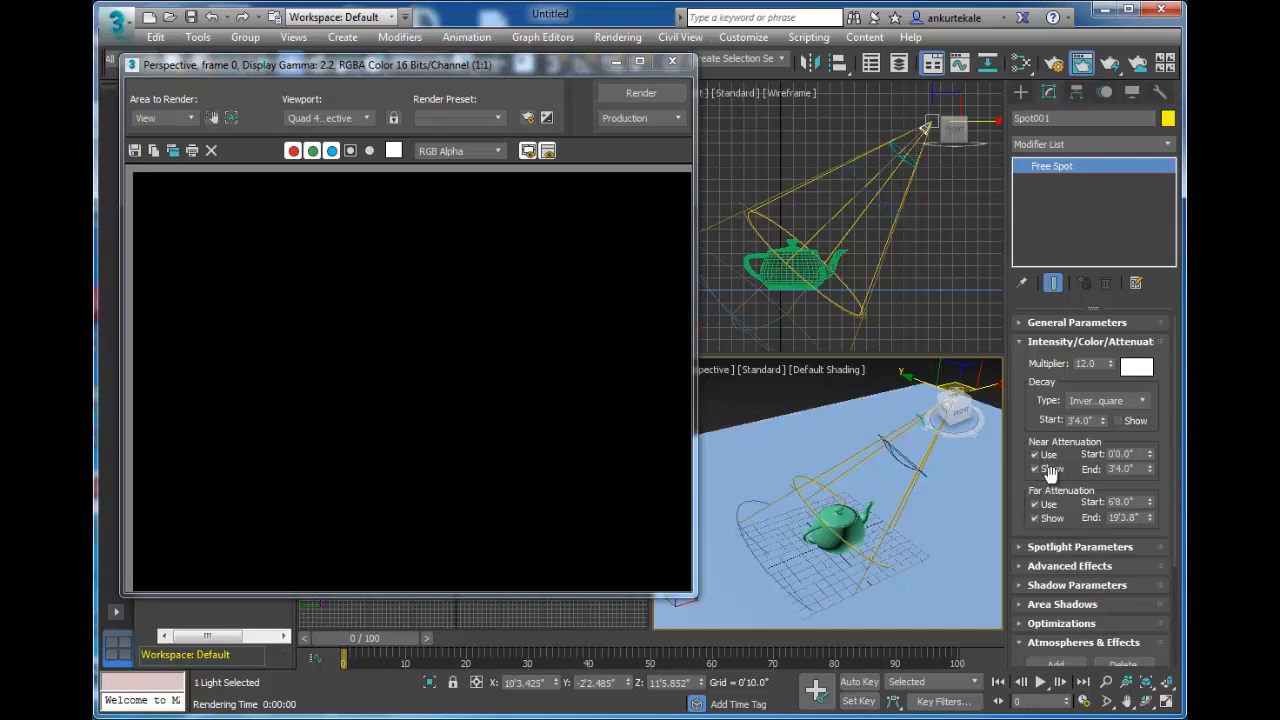
pyautogui.moveTo(1149, 470); pyautogui.dragTo(1136, 418)
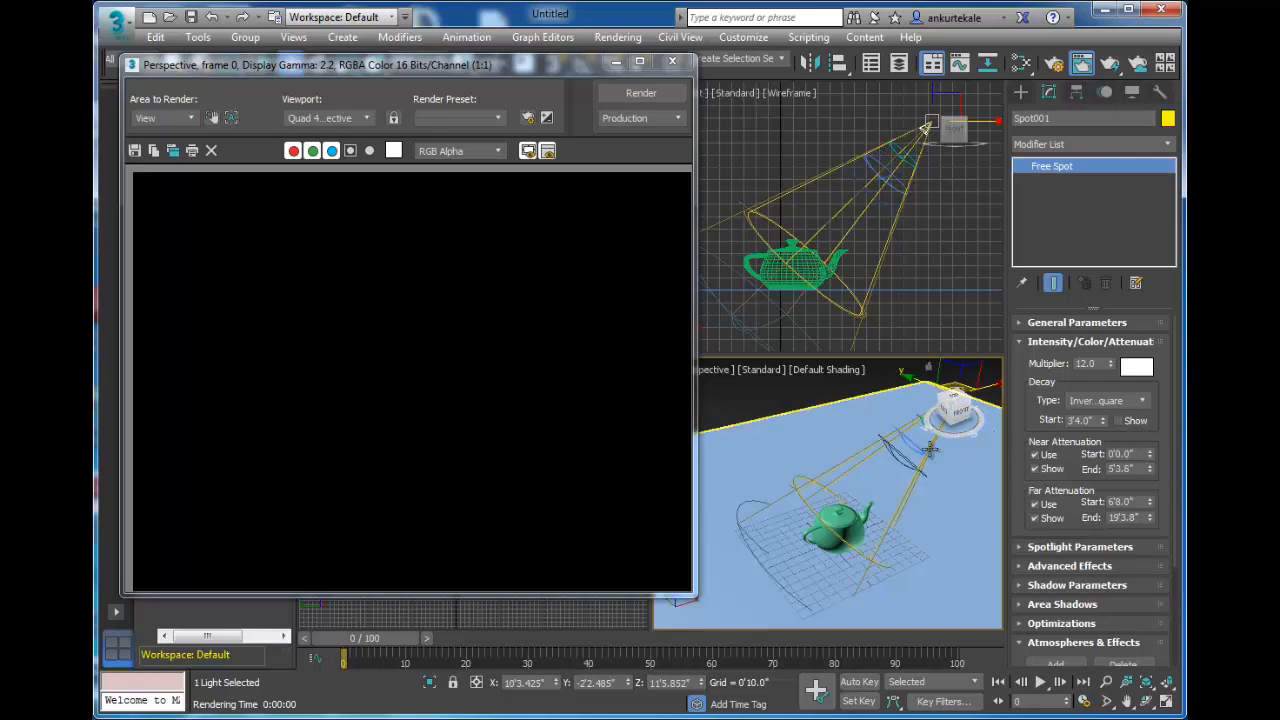
pyautogui.hotkey('shift', 'q')
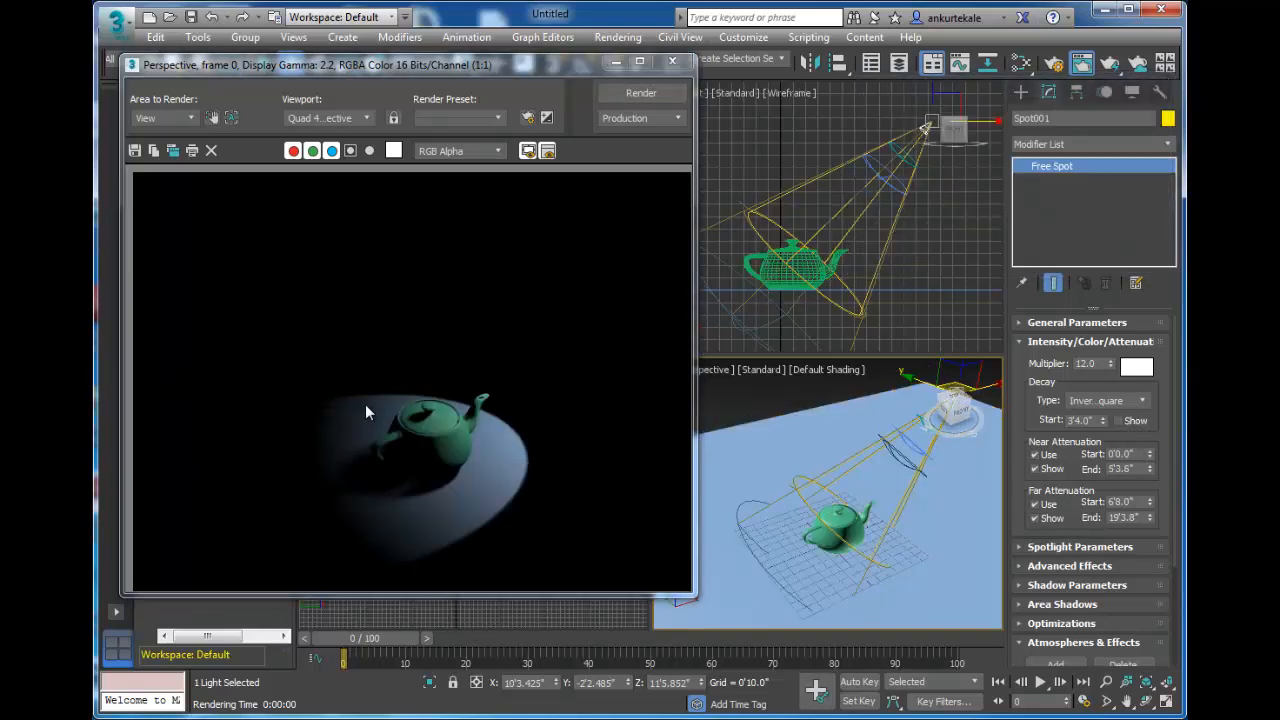
# Examine the attenuated light on the teapot and floor in the render, and the attenuation ranges in the Perspective view
pyautogui.scroll(3, 379, 549)
pyautogui.middleClick(379, 547)
pyautogui.scroll(2, 379, 545)
pyautogui.scroll(-3, 430, 508)
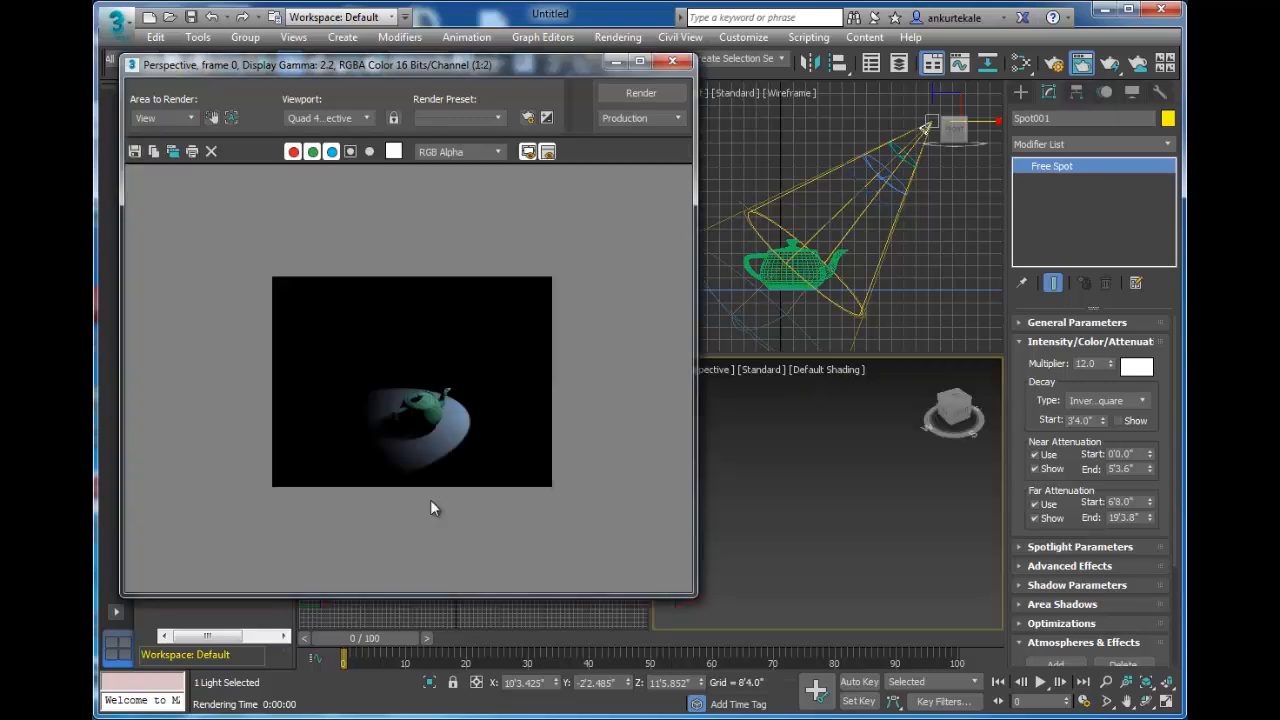
pyautogui.scroll(3, 430, 508)
pyautogui.scroll(1, 548, 385)
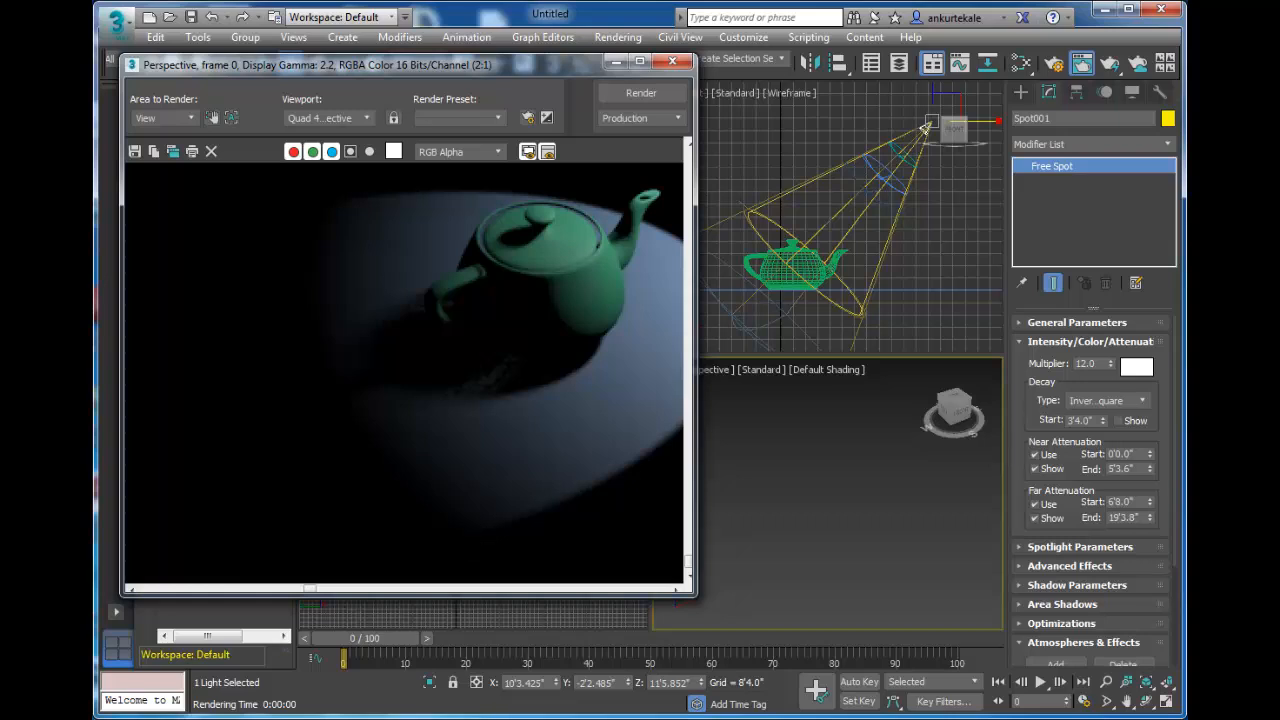
pyautogui.middleClick(817, 472)
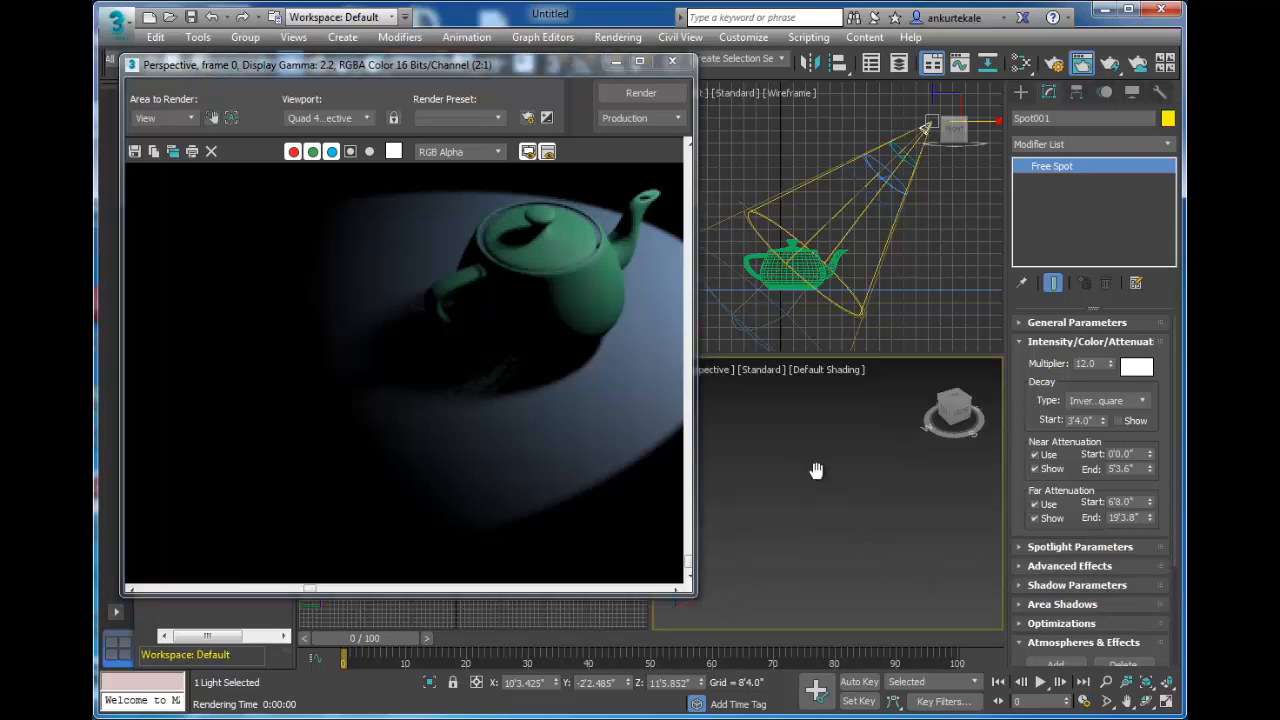
pyautogui.scroll(3, 857, 499)
pyautogui.moveTo(867, 522); pyautogui.dragTo(892, 567, button='middle')
pyautogui.scroll(-5, 882, 559)
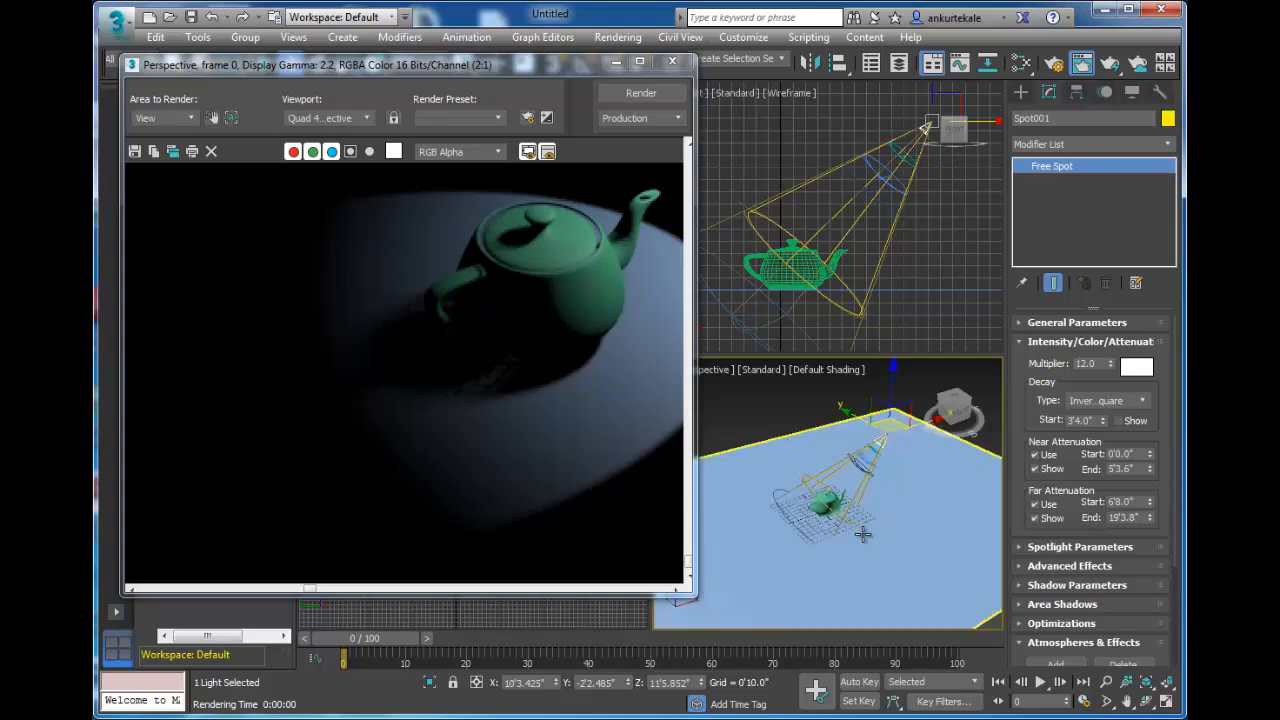
pyautogui.moveTo(862, 535)
pyautogui.keyDown('alt'); pyautogui.mouseDown(button='middle')
pyautogui.moveTo(930, 515)
pyautogui.moveTo(884, 536)
pyautogui.mouseUp(button='middle'); pyautogui.keyUp('alt')
pyautogui.scroll(4, 884, 536)
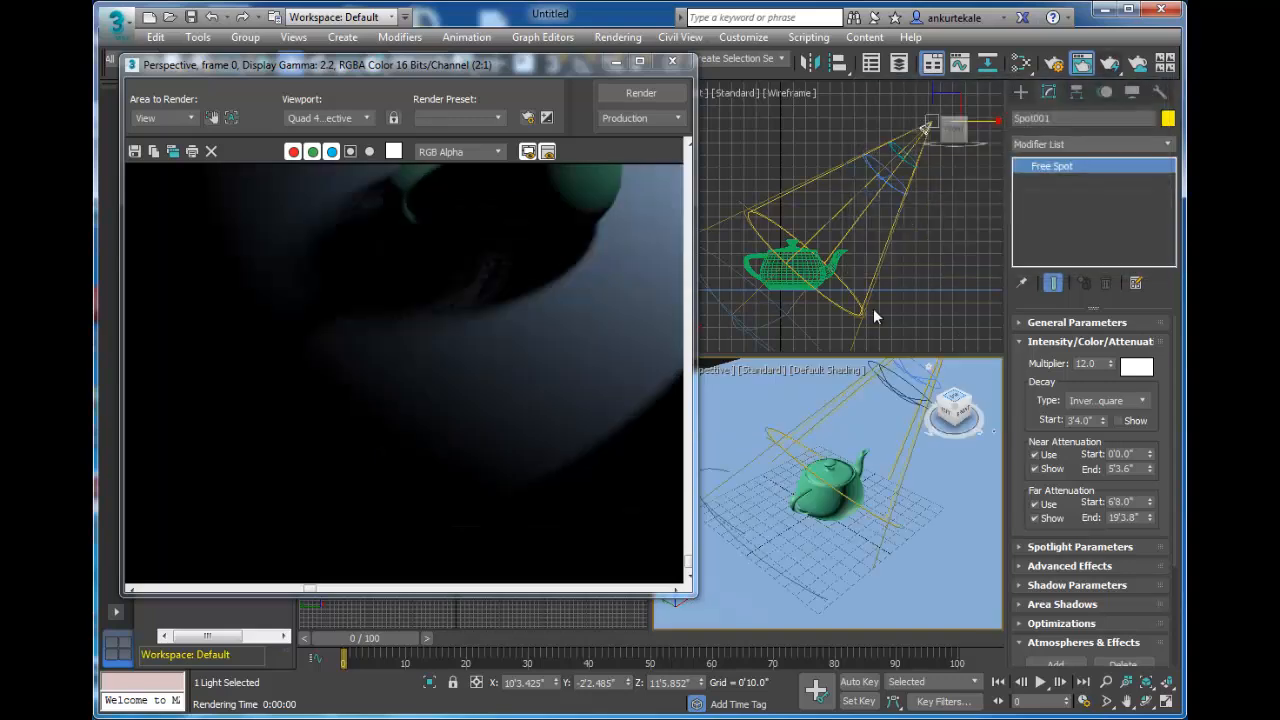
pyautogui.scroll(-2, 552, 347)
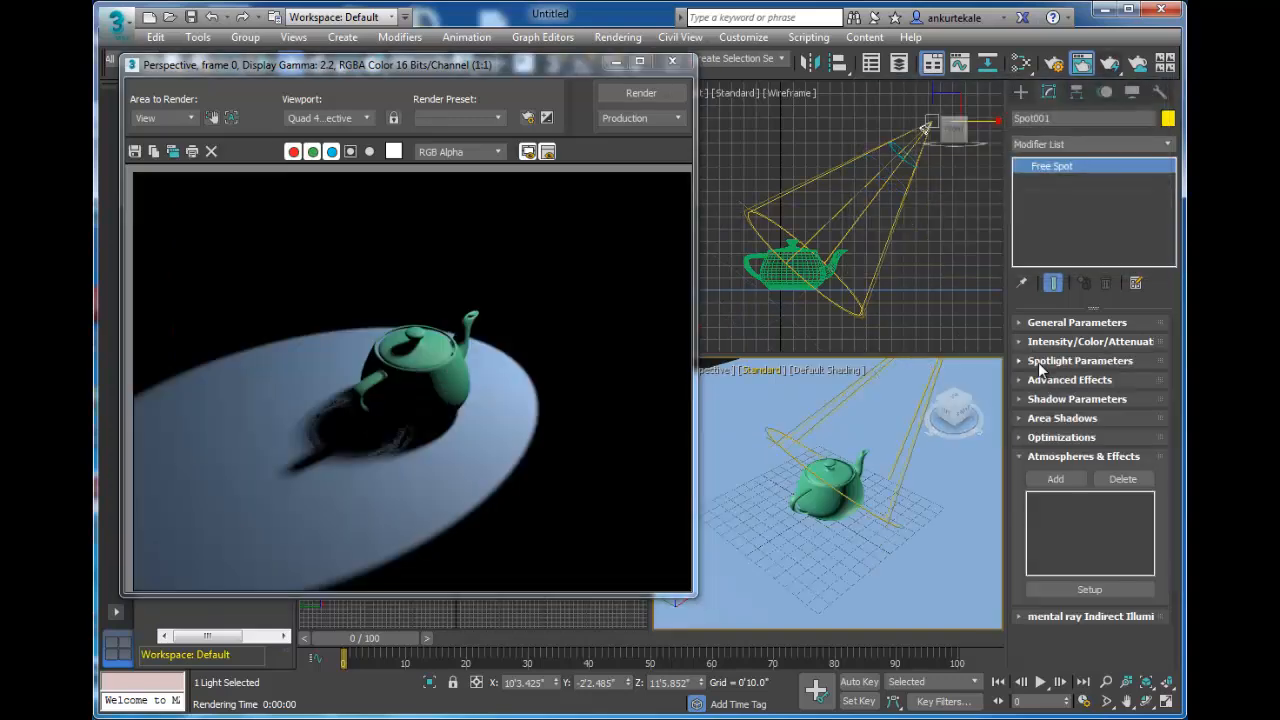
# Turn on Overshoot in the spotlight's light cone parameters and render the Perspective view
pyautogui.click(1039, 362)
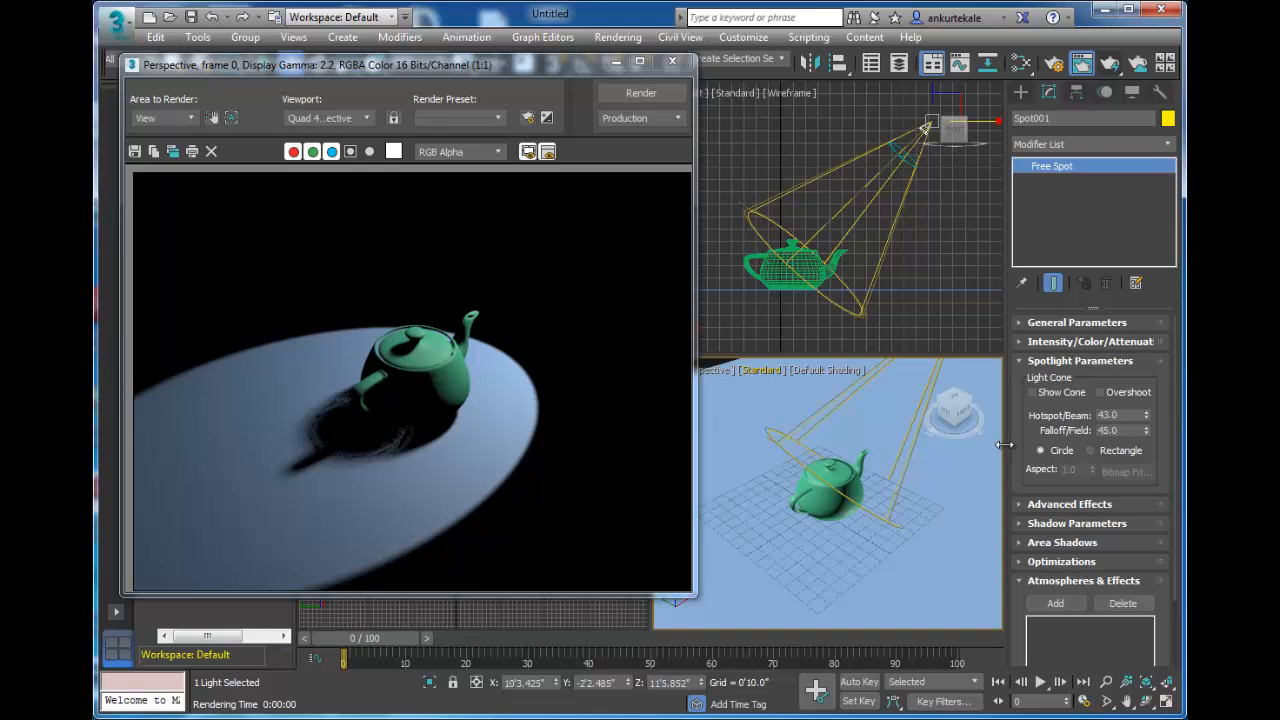
pyautogui.click(1112, 390)
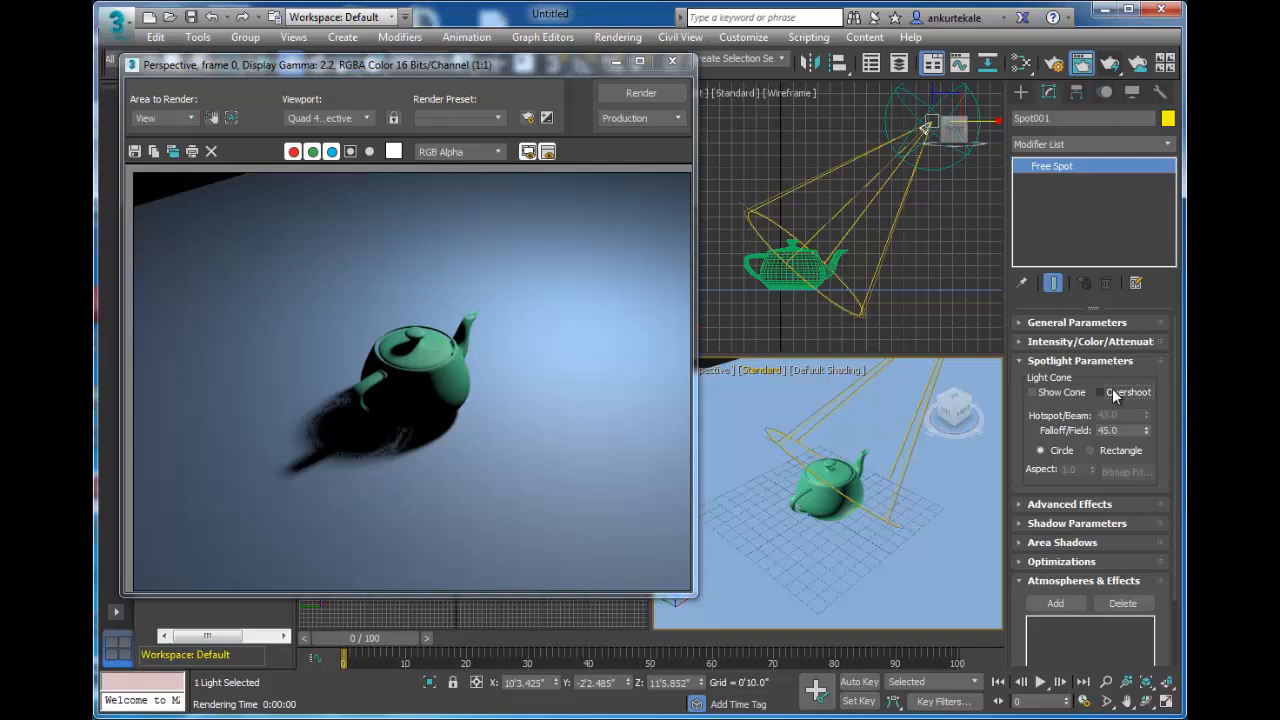
pyautogui.click(1112, 390)
pyautogui.click(1112, 392)
pyautogui.click(641, 93)
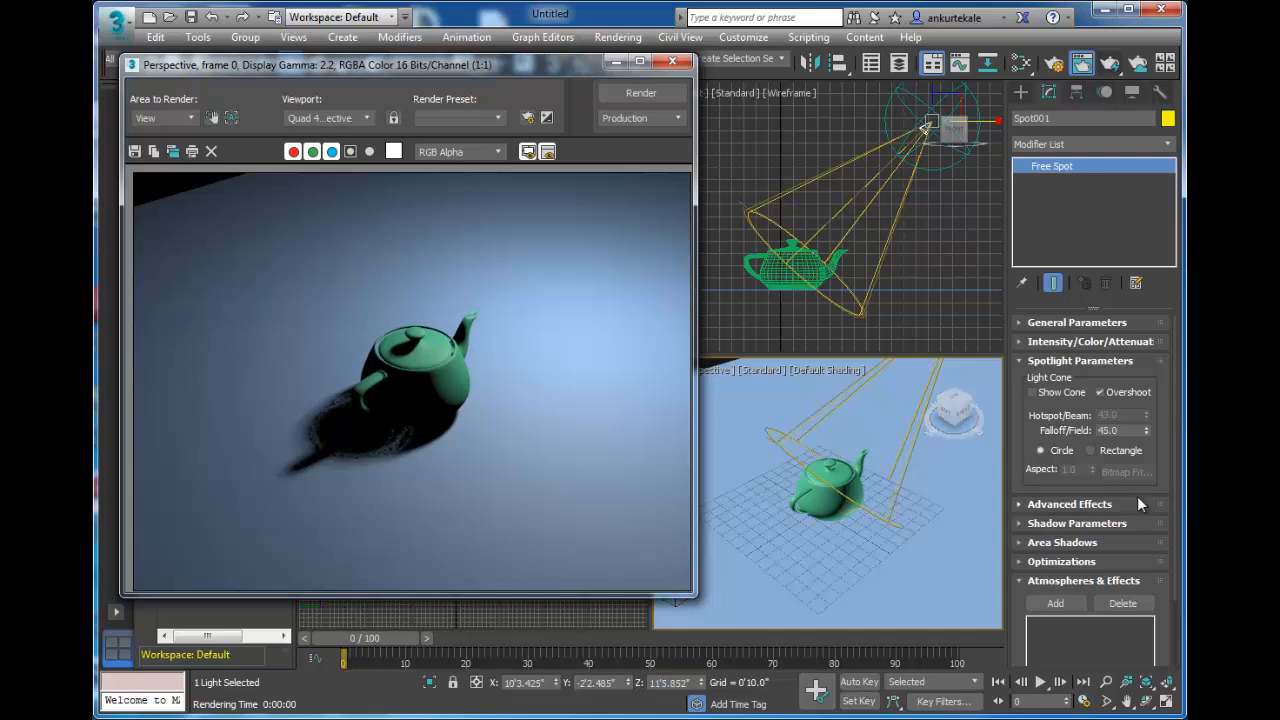
# Turn off Overshoot and check how the light cone displays with Show Cone off and the spotlight deselected
pyautogui.click(1100, 392)
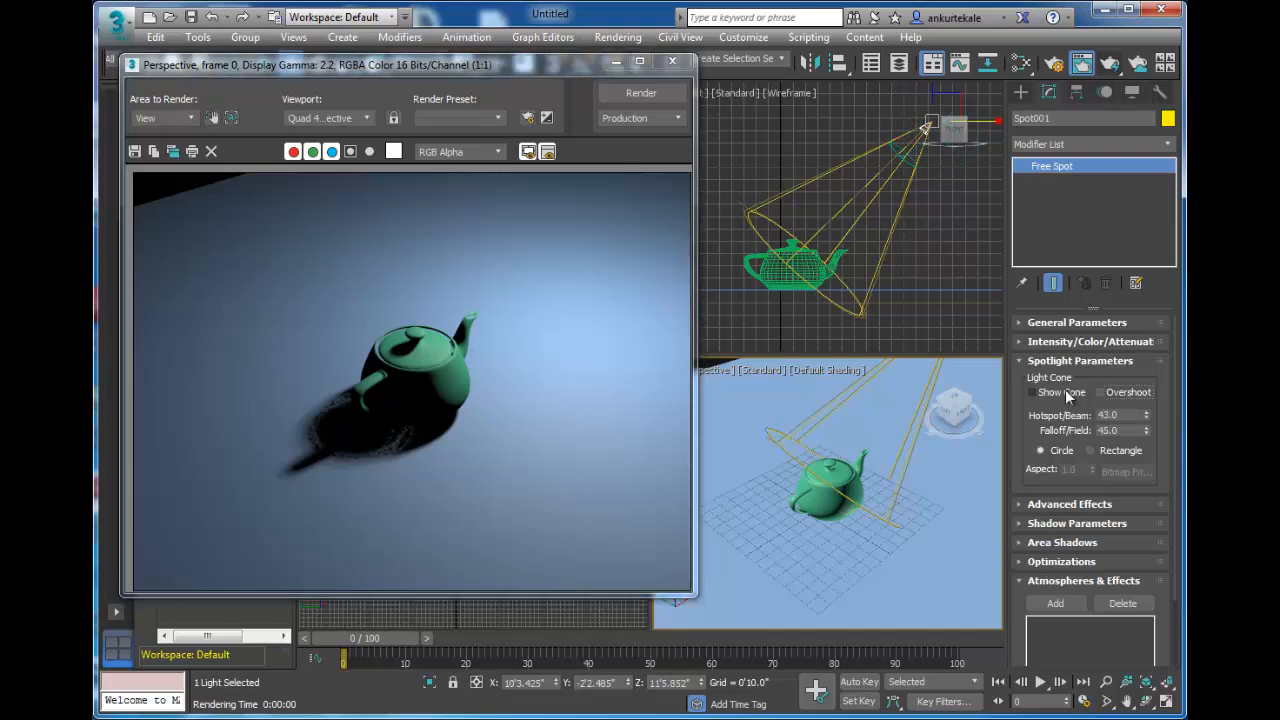
pyautogui.click(1068, 393)
pyautogui.click(1032, 392)
pyautogui.click(958, 226)
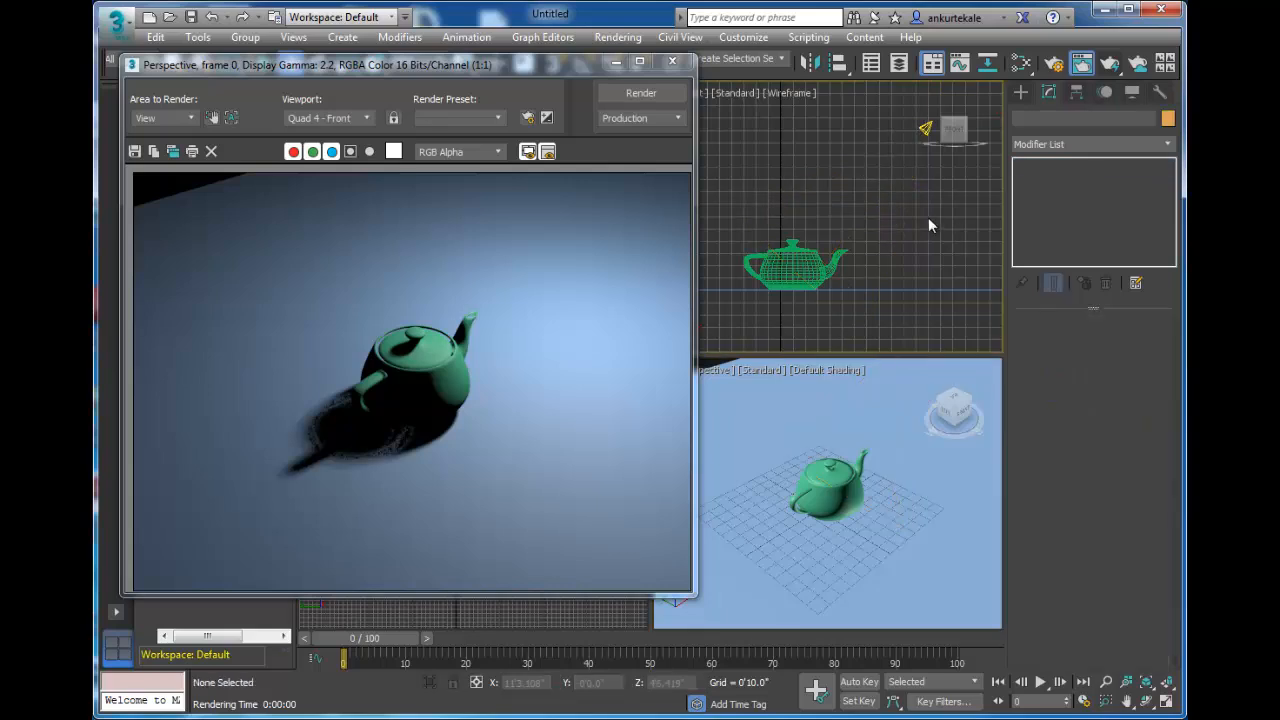
pyautogui.click(922, 132)
pyautogui.click(1050, 392)
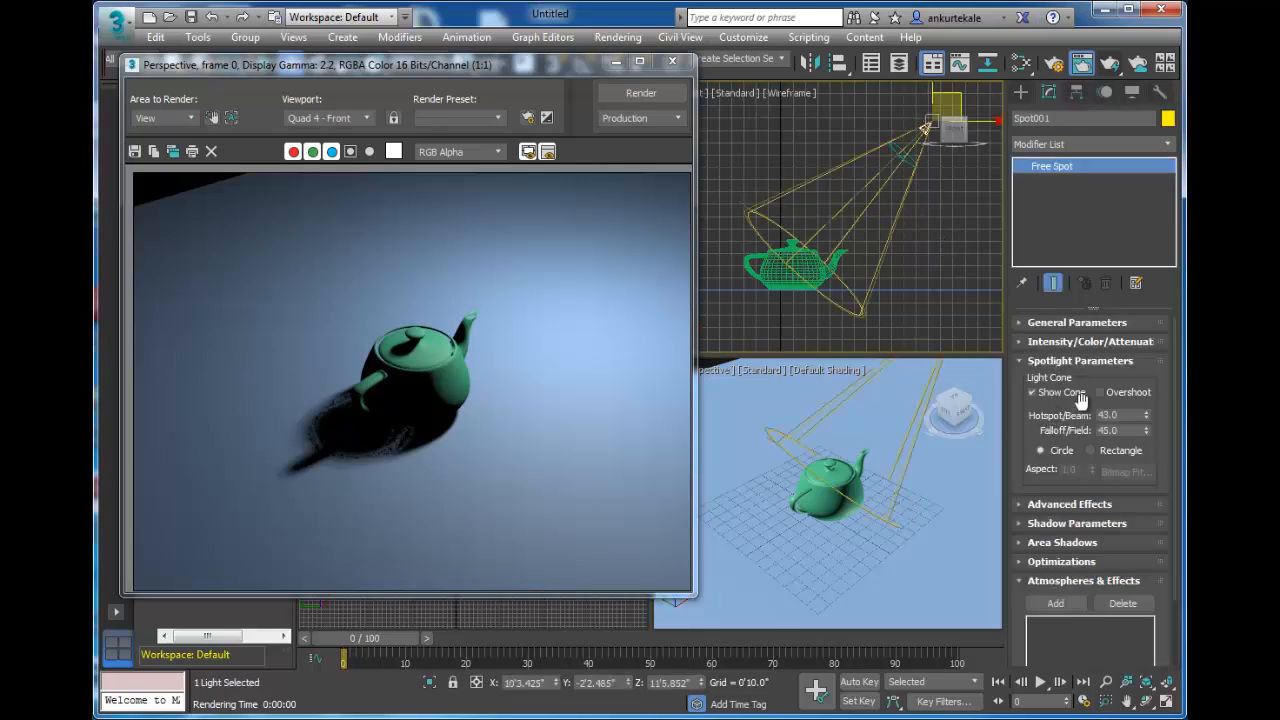
pyautogui.moveTo(1135, 375); pyautogui.dragTo(1137, 349)
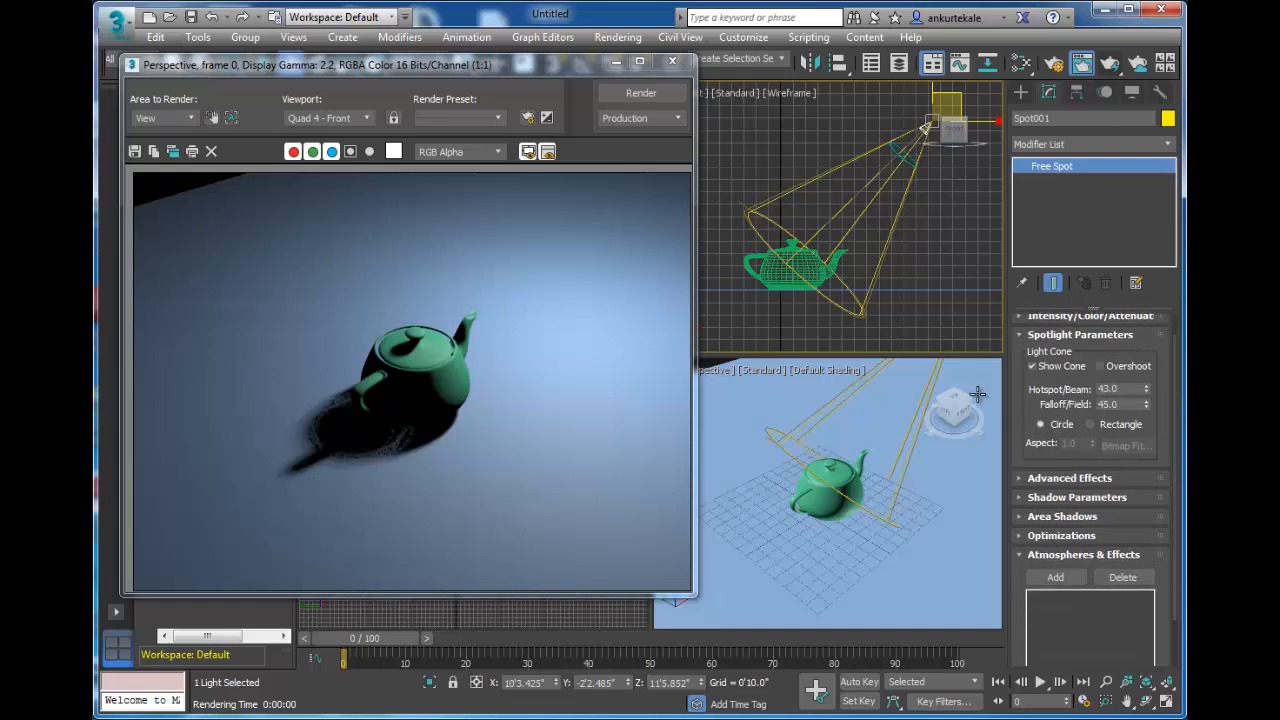
pyautogui.click(934, 209)
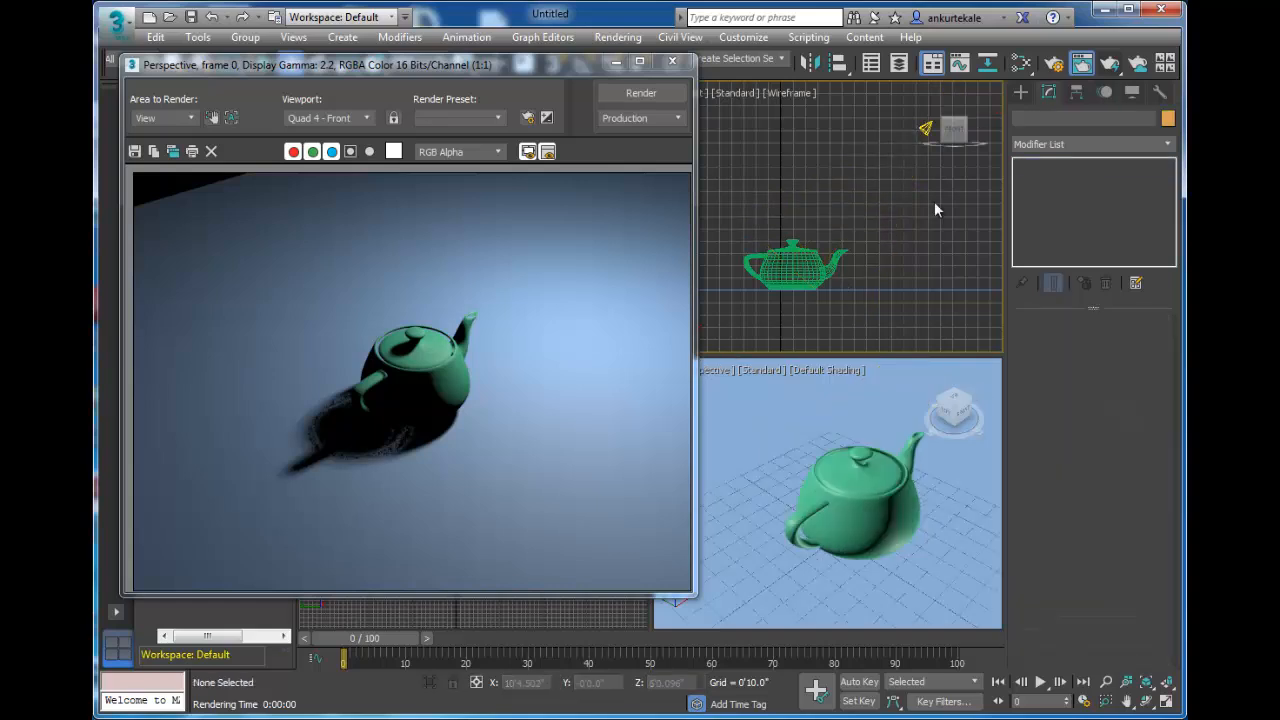
# Turn on Show Cone so the cone stays displayed when the spotlight is deselected, and render the Perspective view
pyautogui.click(926, 129)
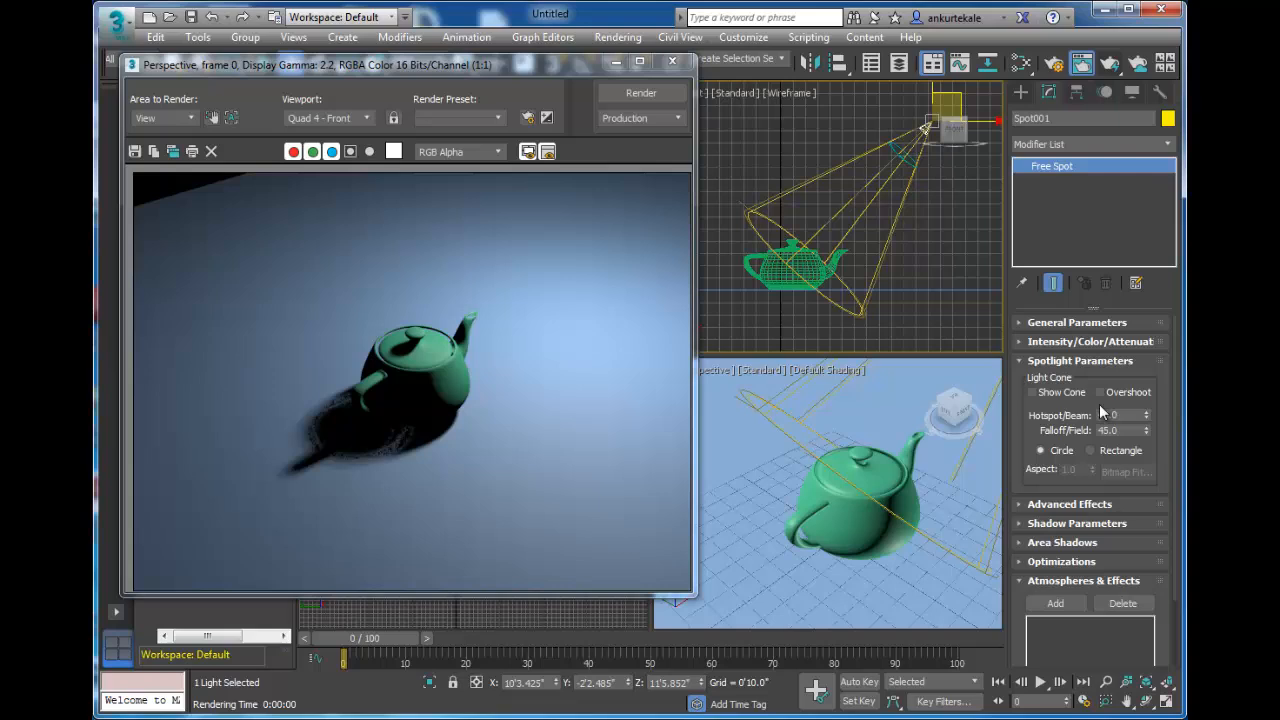
pyautogui.click(1032, 392)
pyautogui.click(956, 255)
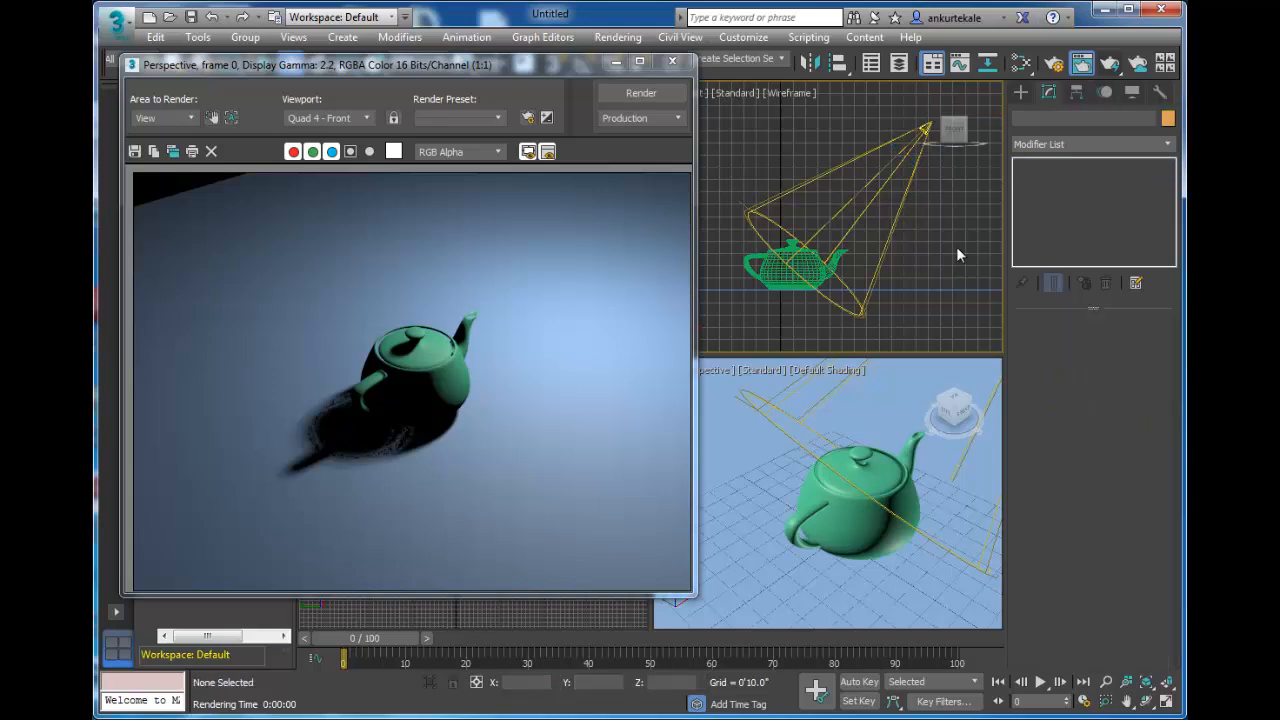
pyautogui.click(921, 130)
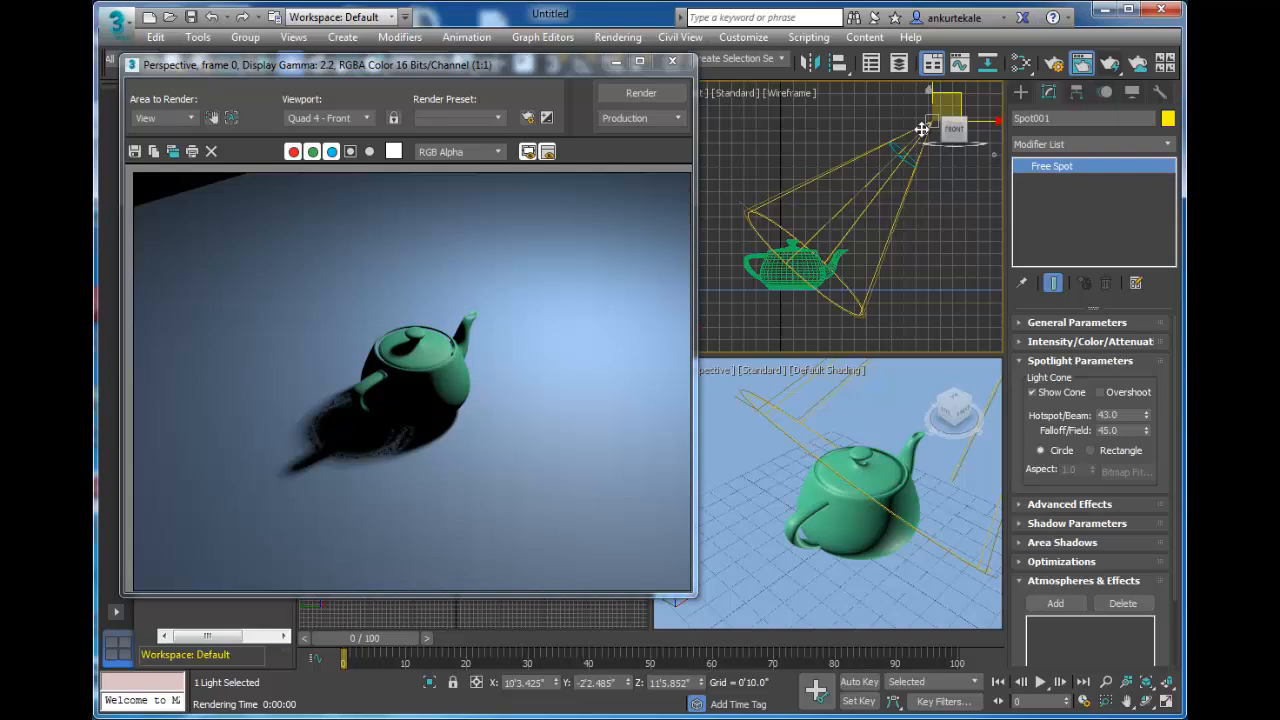
pyautogui.rightClick(935, 502)
pyautogui.hotkey('shift', 'q')
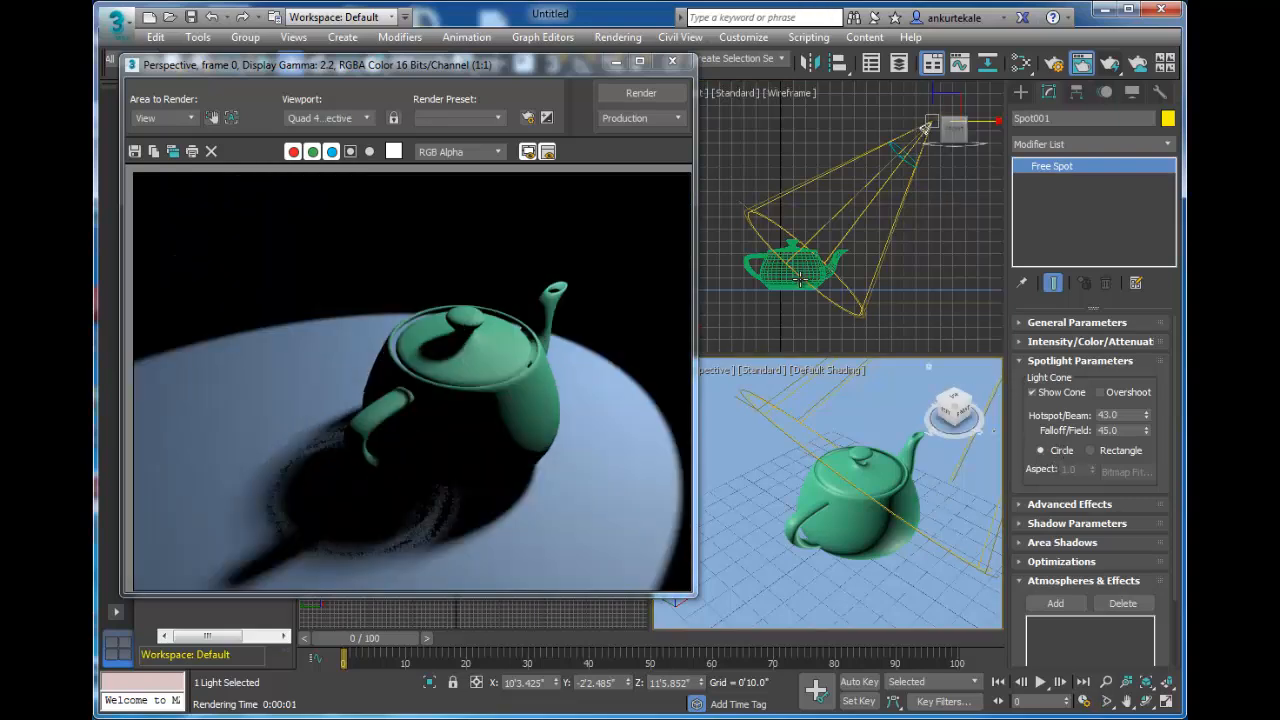
# Set the spotlight's Hotspot/Beam to 38.6 and render the Perspective view with Falloff/Field at 57.9 and at 73.4
pyautogui.scroll(8, 800, 278)
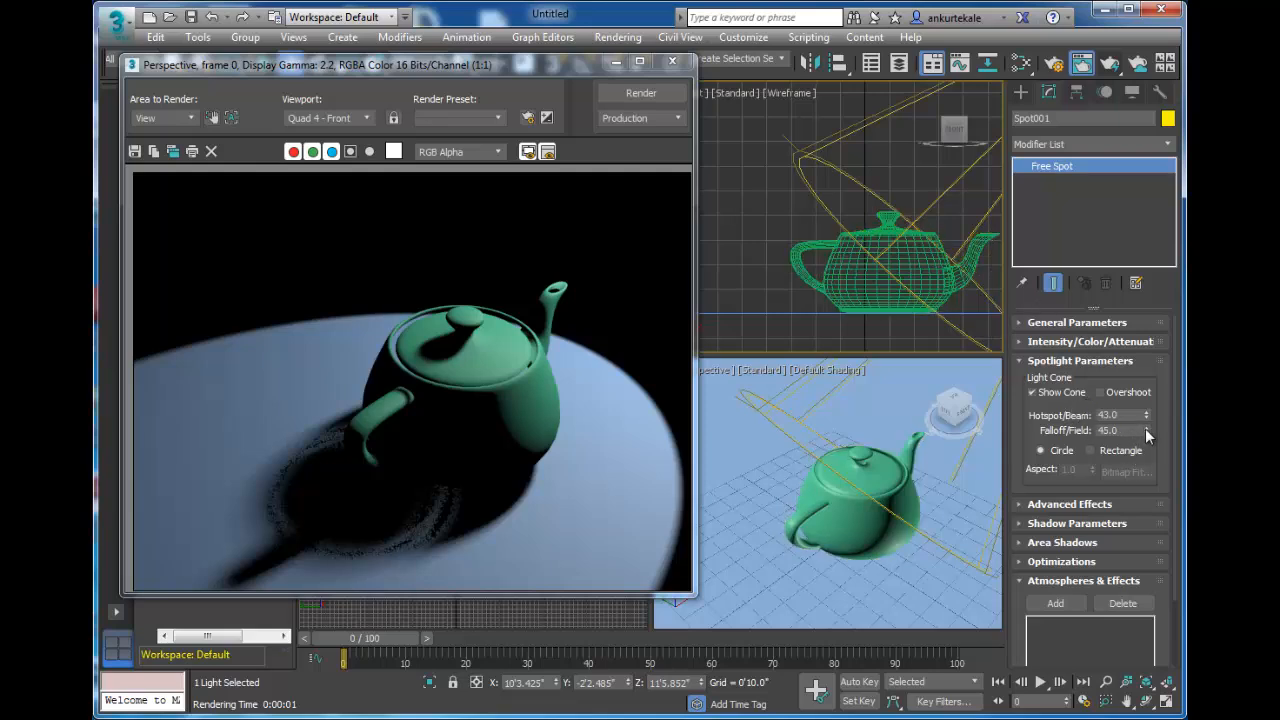
pyautogui.moveTo(1146, 431); pyautogui.dragTo(1138, 360)
pyautogui.moveTo(1147, 415); pyautogui.dragTo(1150, 450)
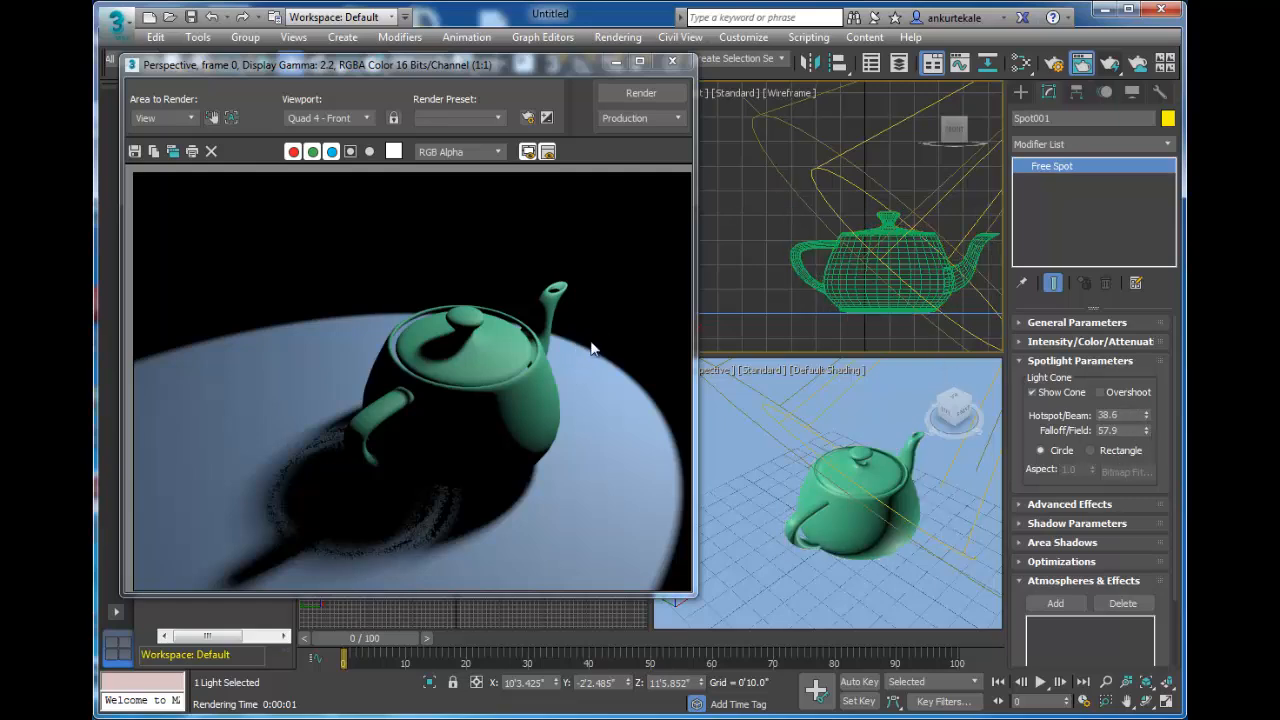
pyautogui.click(1110, 63)
pyautogui.click(820, 456)
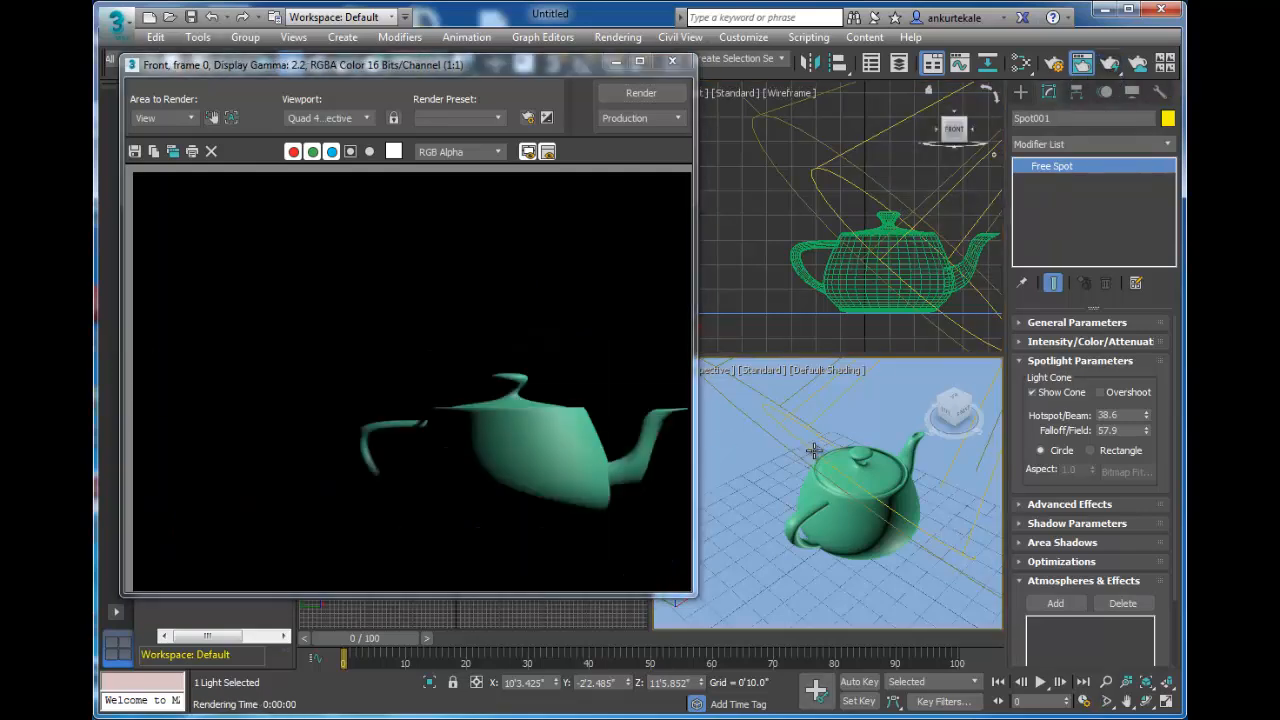
pyautogui.click(641, 92)
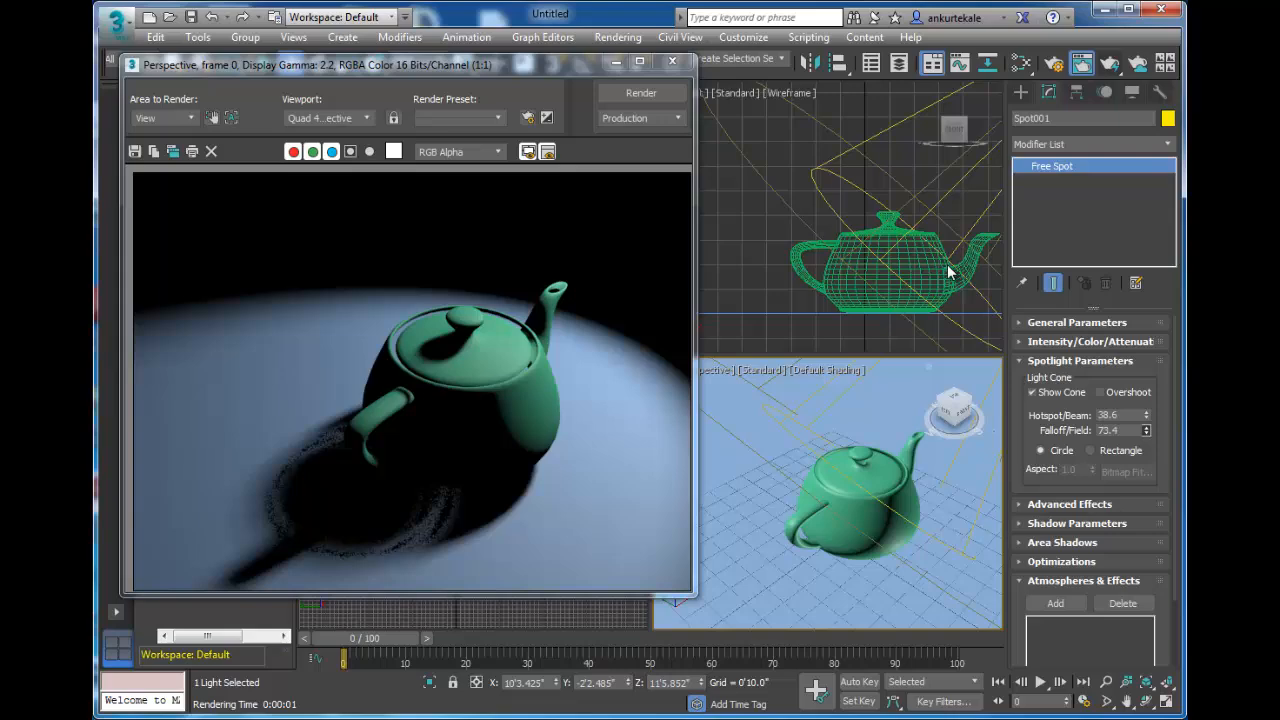
pyautogui.click(641, 92)
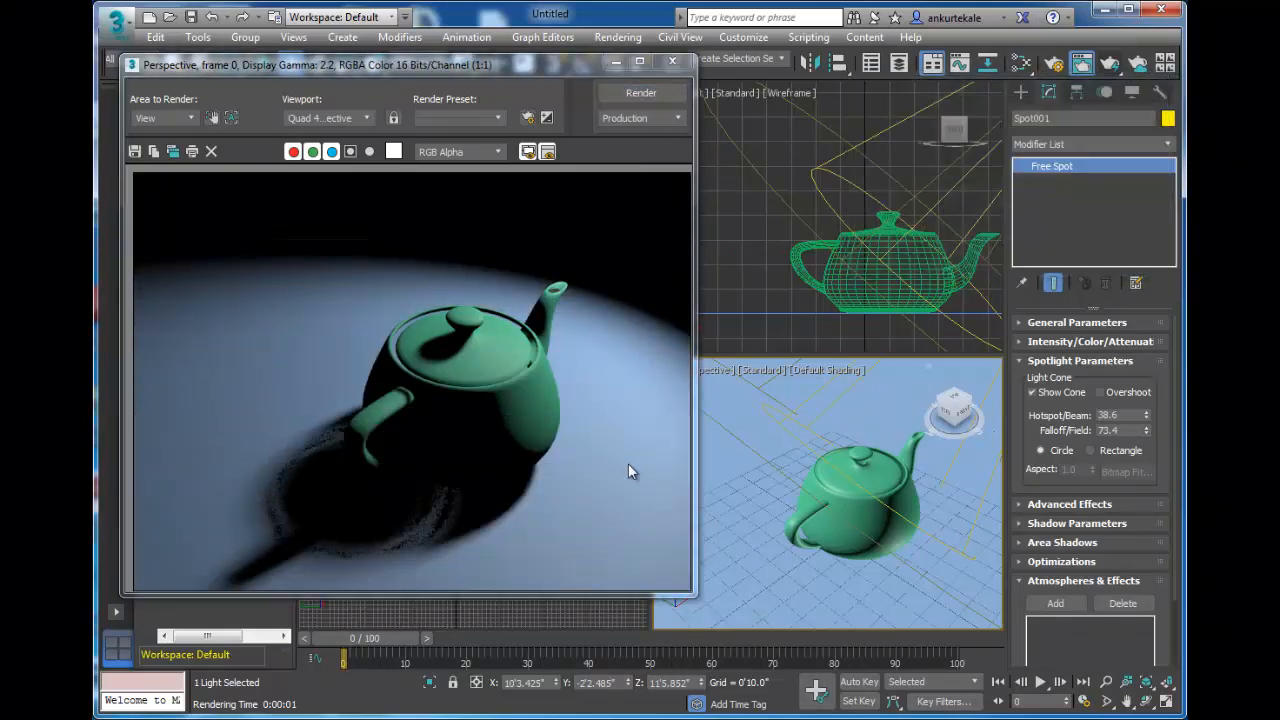
# Change the spotlight's cone shape to Rectangle and view the whole cone in the Front and Perspective views
pyautogui.click(1105, 452)
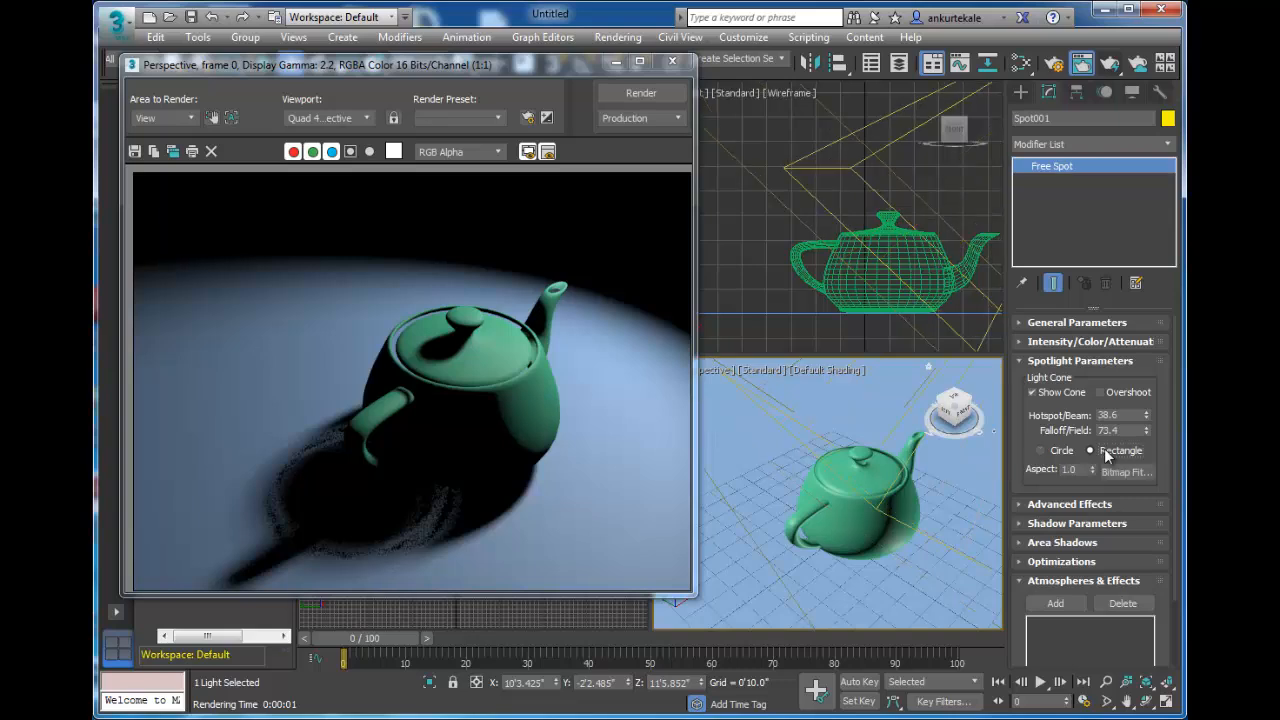
pyautogui.scroll(-3, 826, 199)
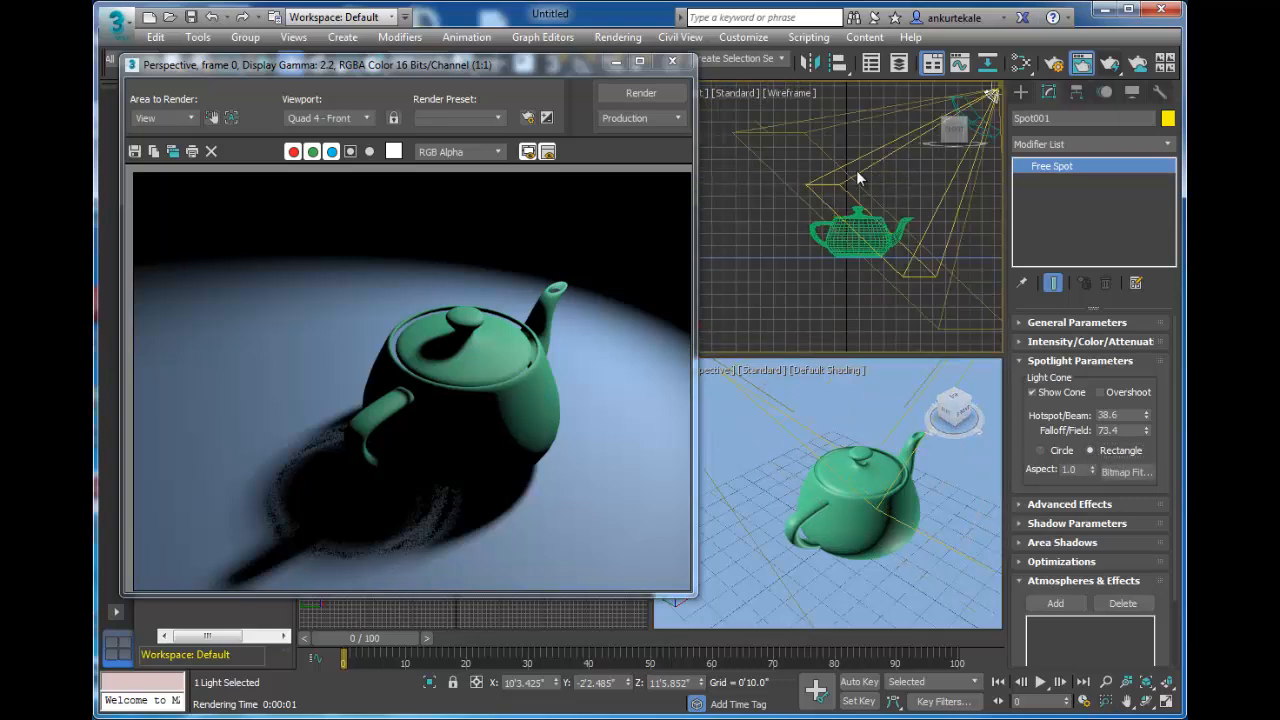
pyautogui.scroll(-3, 908, 414)
pyautogui.scroll(-5, 908, 414)
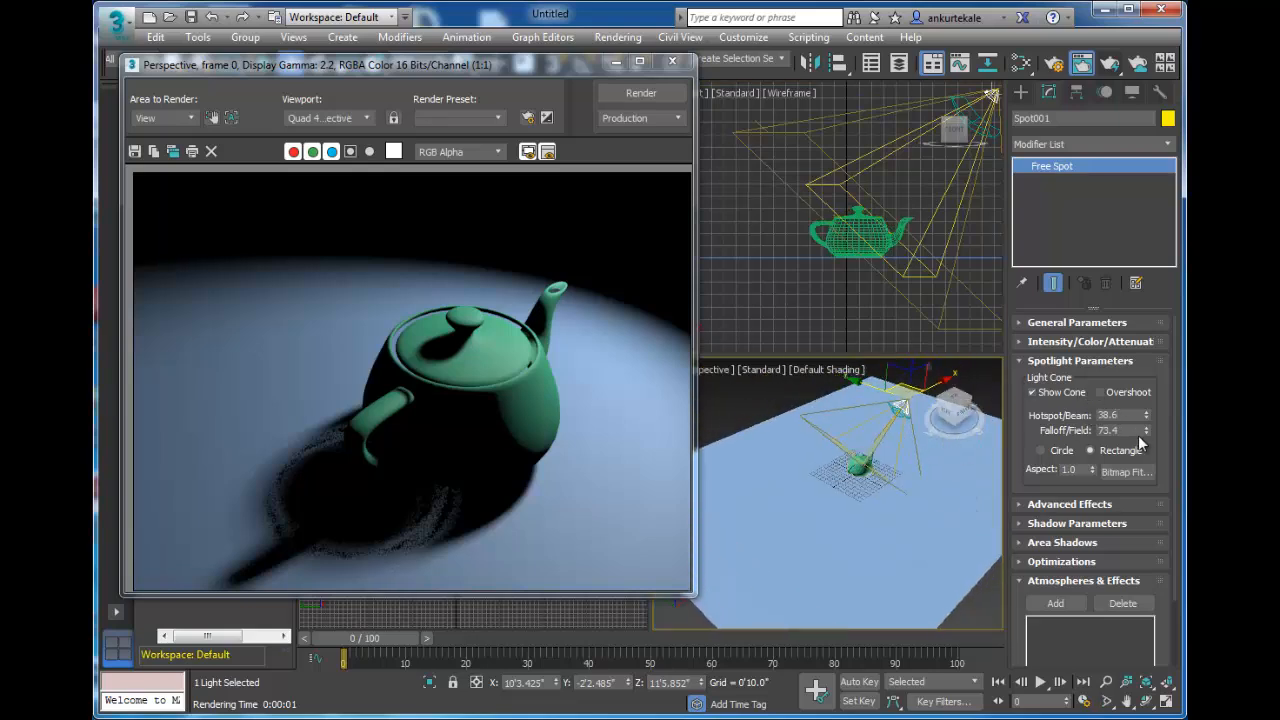
# Render the Perspective view with the spotlight's Falloff/Field at 53.7, and again with the rectangular cone's Aspect at 0.54
pyautogui.moveTo(1146, 430); pyautogui.dragTo(1143, 608)
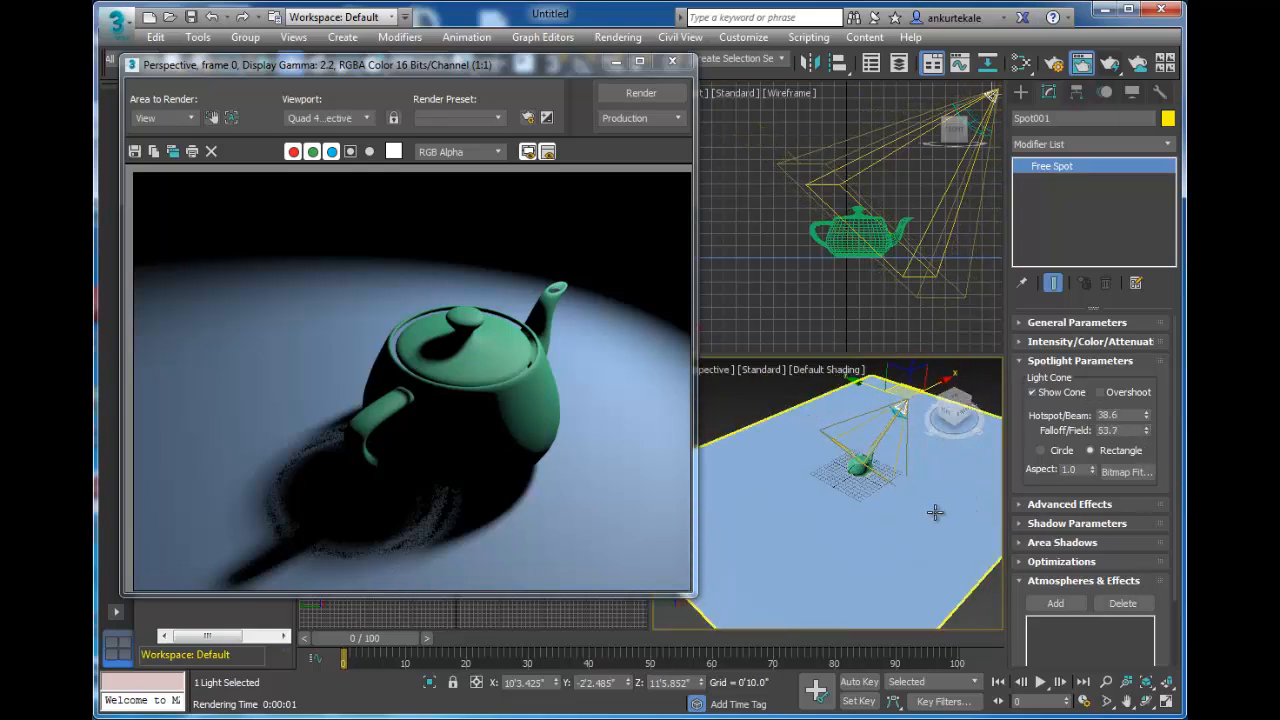
pyautogui.scroll(5, 934, 514)
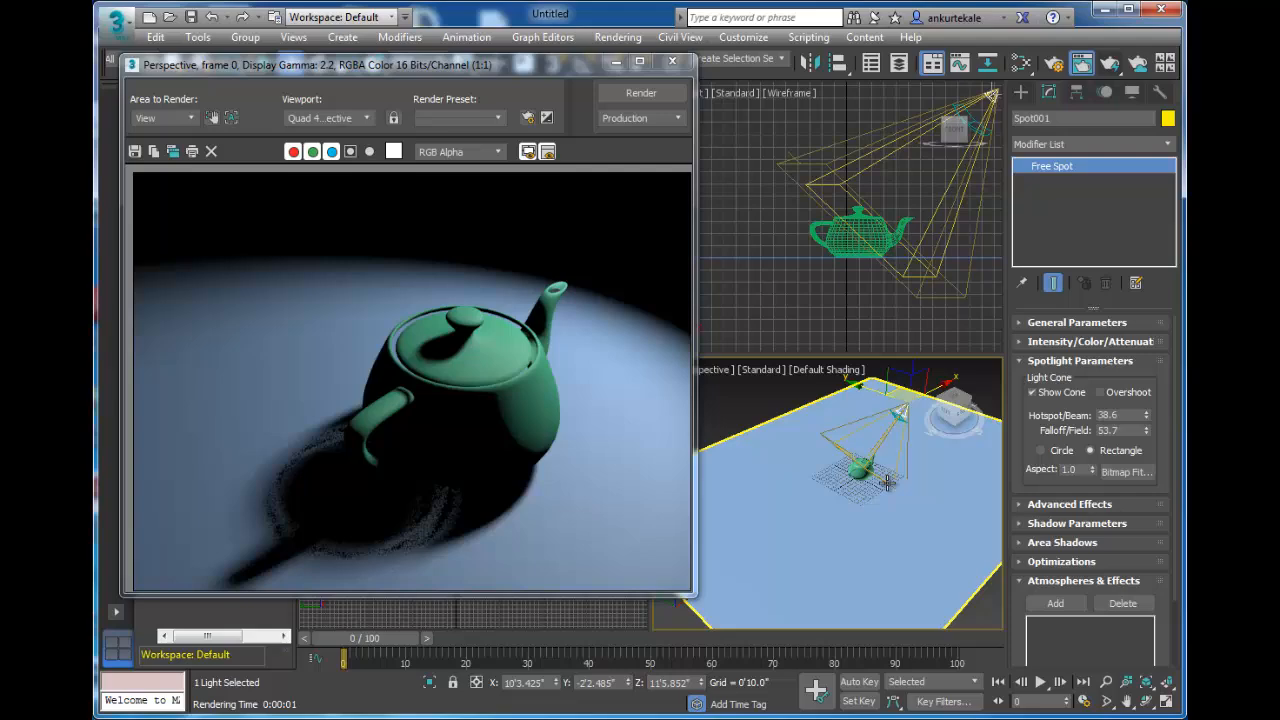
pyautogui.click(1120, 66)
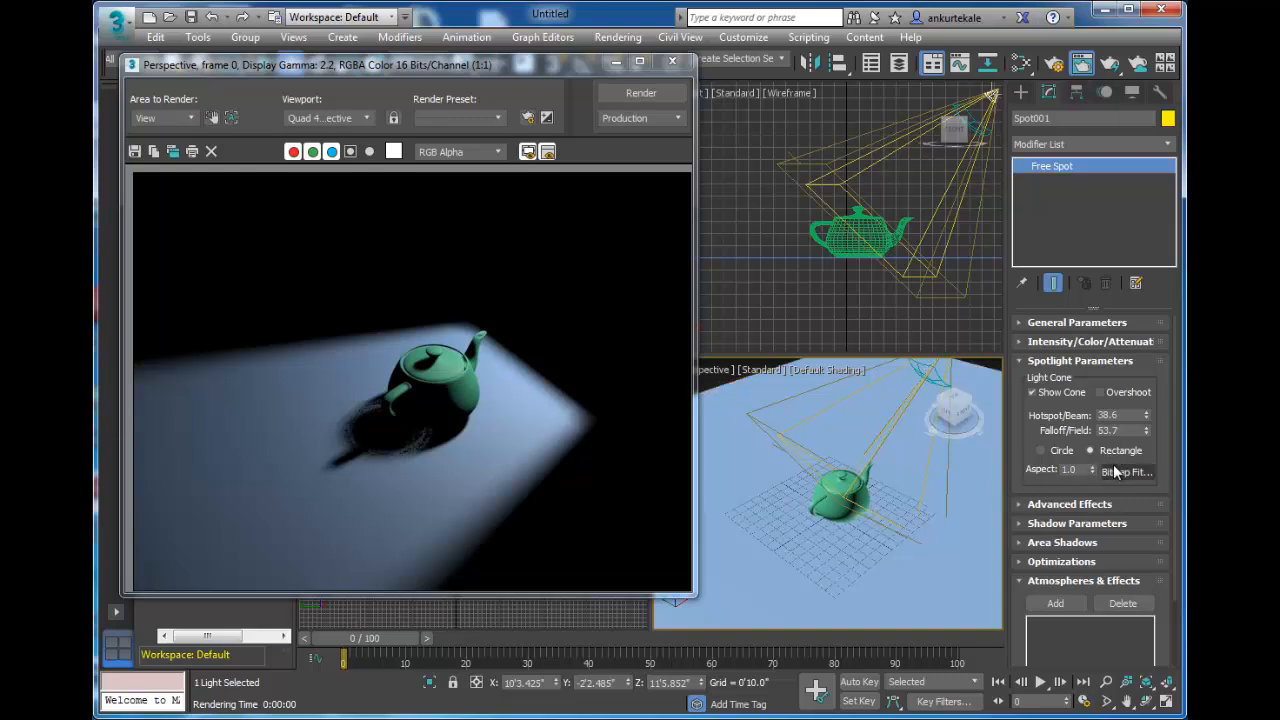
pyautogui.moveTo(1093, 470); pyautogui.dragTo(1080, 503)
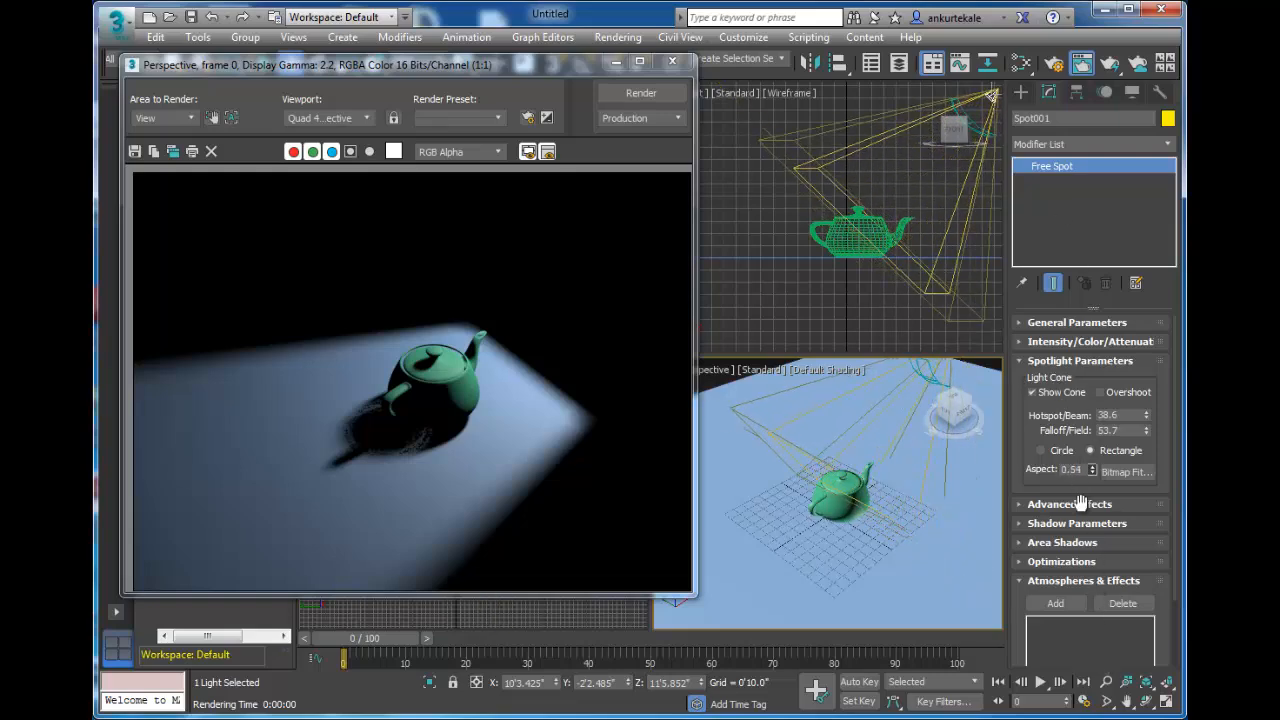
pyautogui.click(1110, 63)
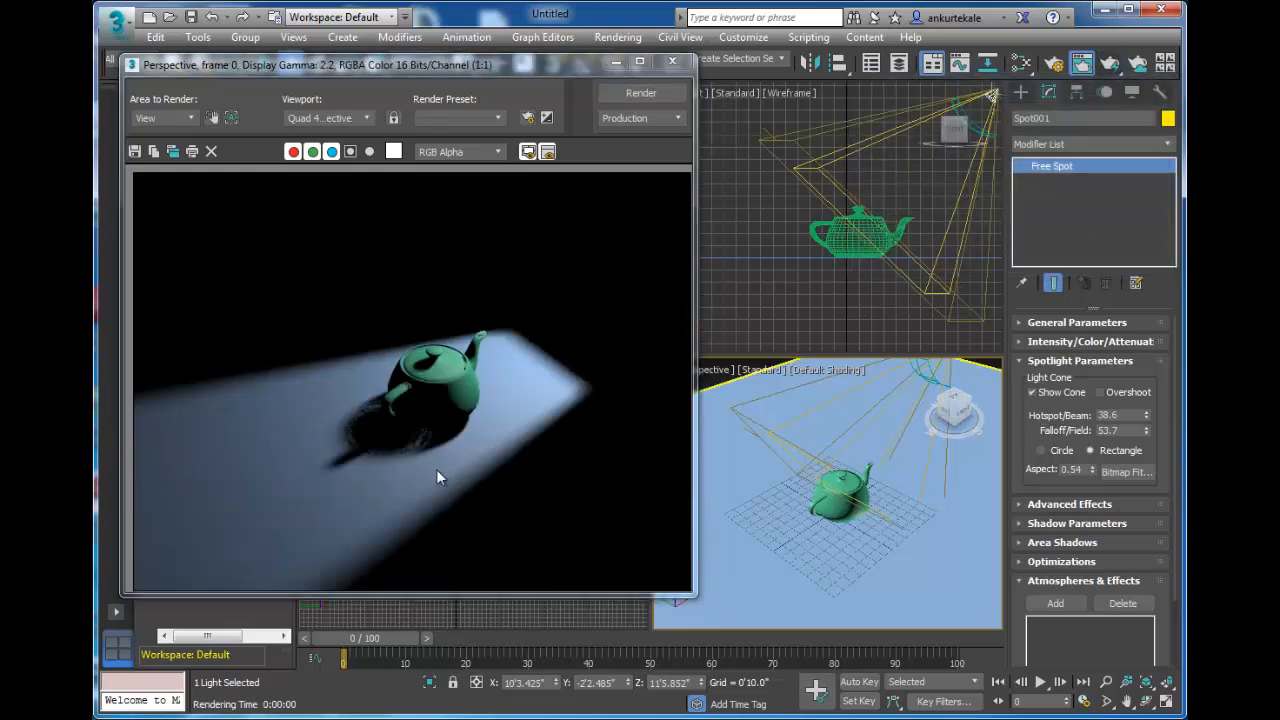
# Show the spotlight's Advanced Effects settings and render a close-up of the teapot in the Perspective view
pyautogui.click(1111, 364)
pyautogui.click(1100, 379)
pyautogui.scroll(6, 863, 592)
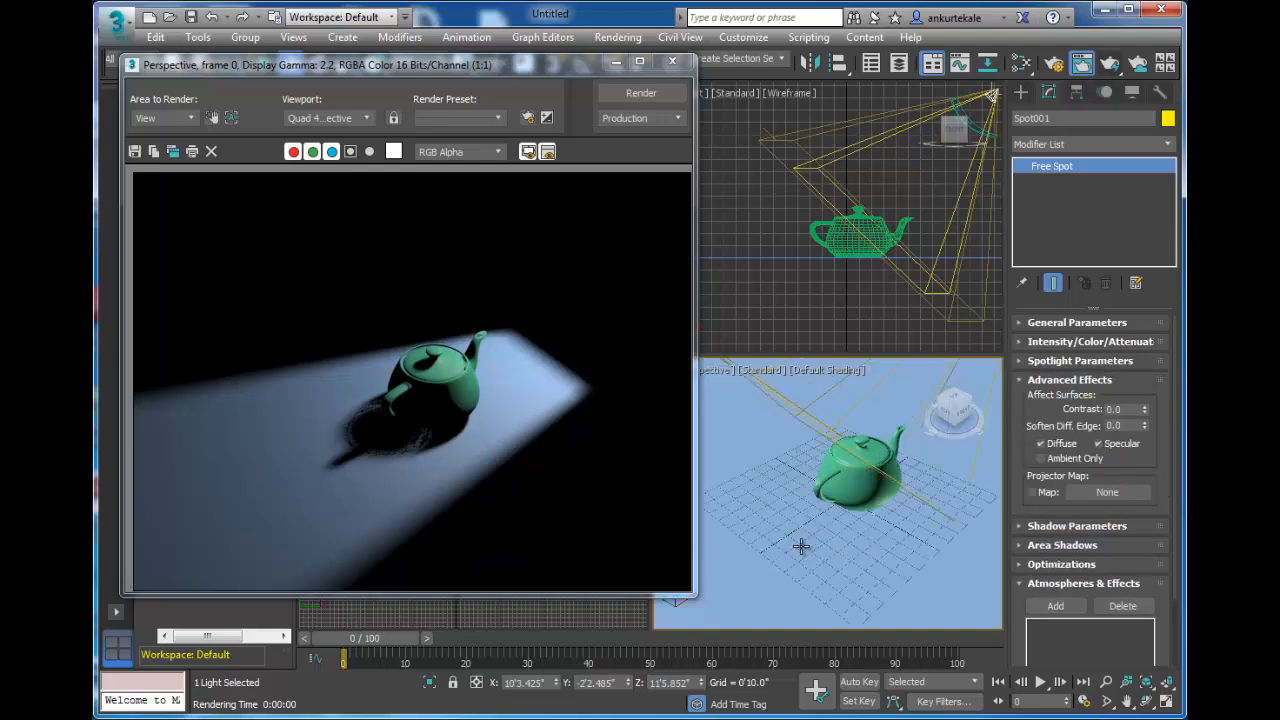
pyautogui.scroll(-2, 863, 592)
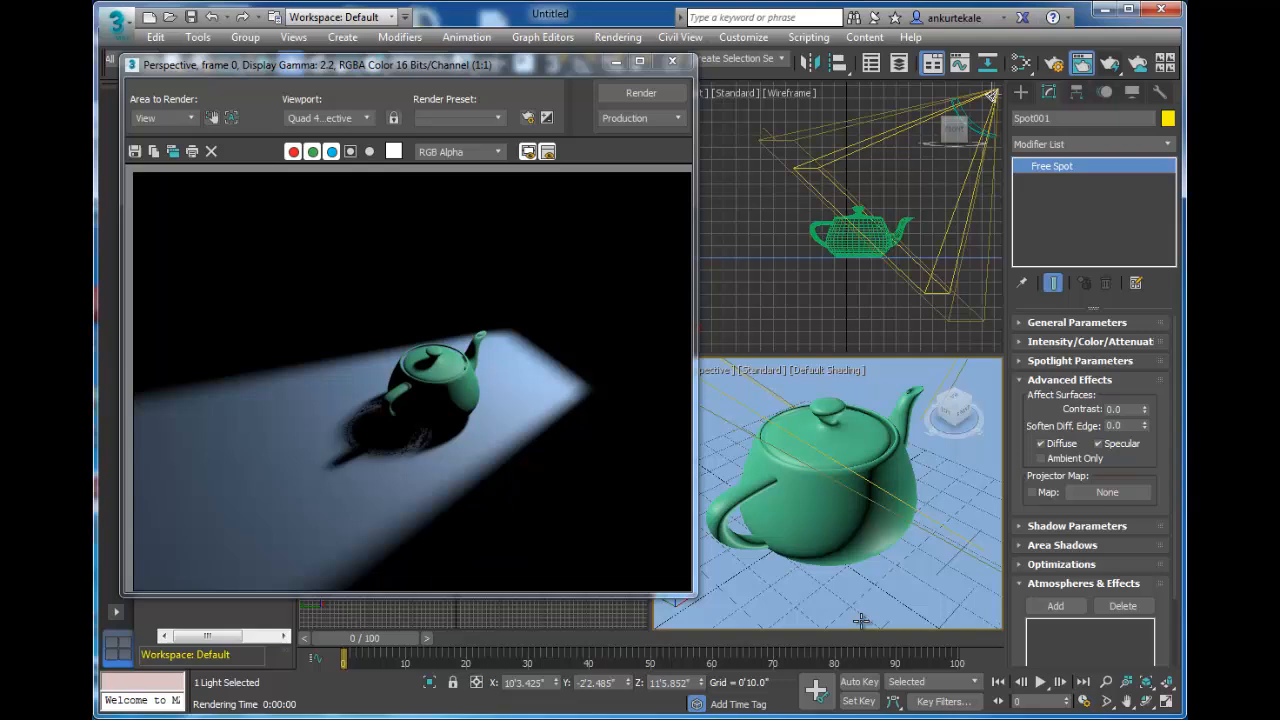
pyautogui.click(666, 92)
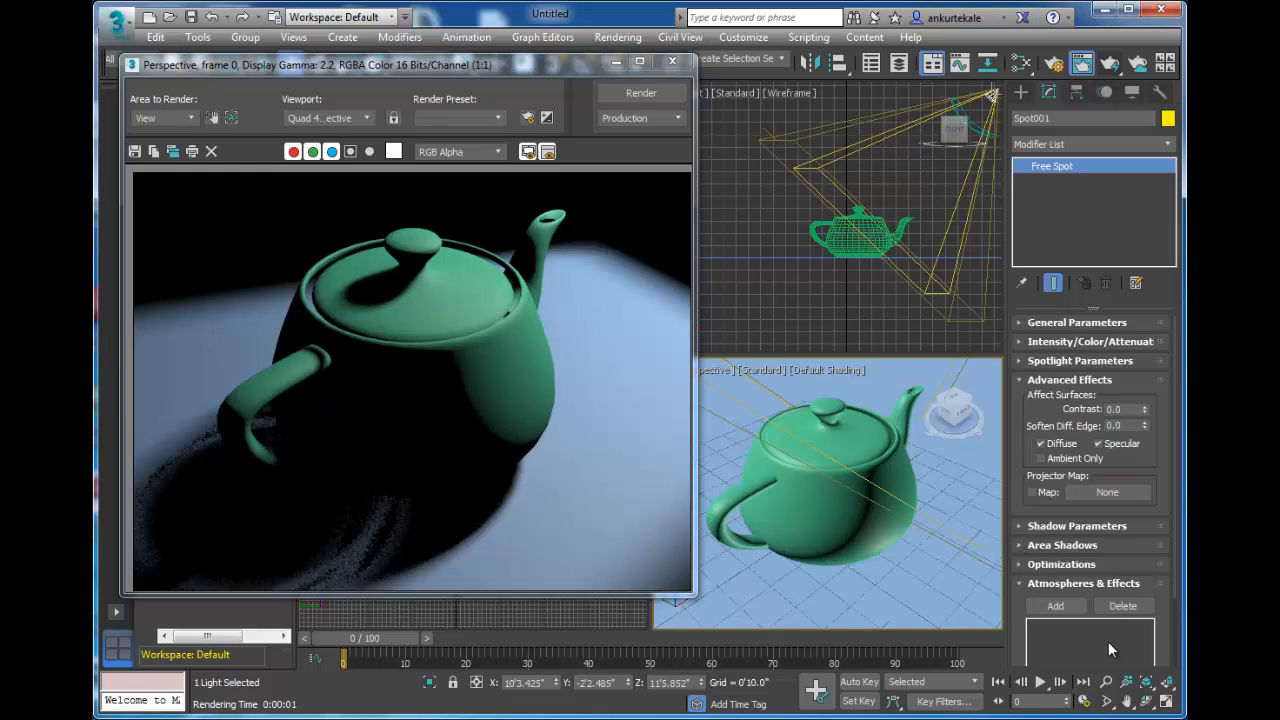
# Test a higher Contrast on the spotlight, and render with Contrast at 15.0 and Soften Diff. Edge at 18.0
pyautogui.moveTo(1144, 409); pyautogui.dragTo(1154, 268)
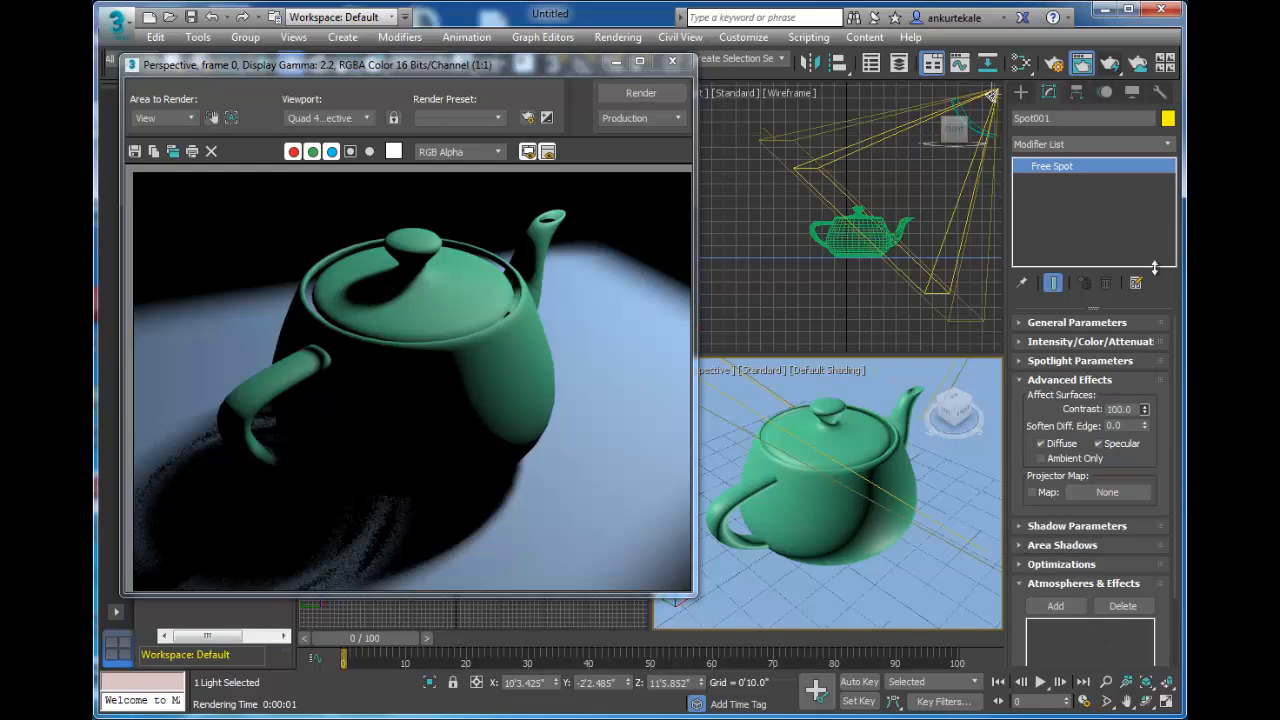
pyautogui.click(660, 90)
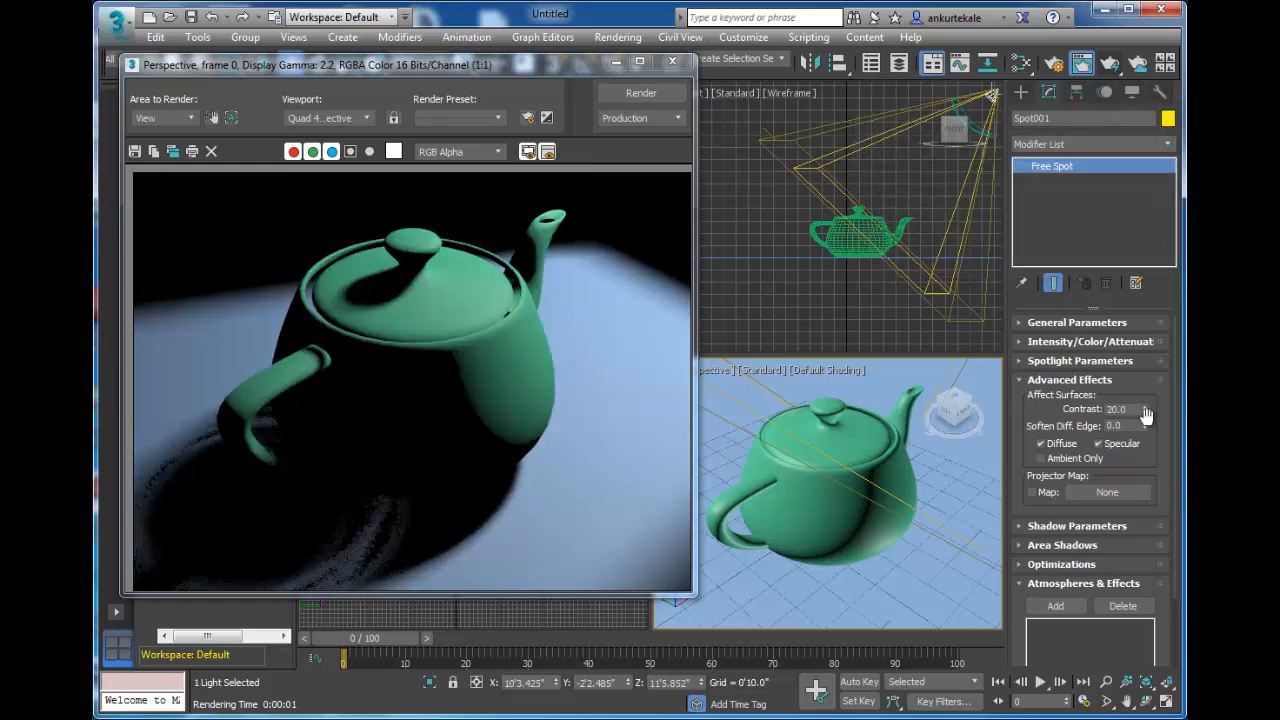
pyautogui.moveTo(1146, 410)
pyautogui.mouseDown()
pyautogui.moveTo(1149, 435)
pyautogui.moveTo(1149, 414)
pyautogui.mouseUp()
pyautogui.click(626, 96)
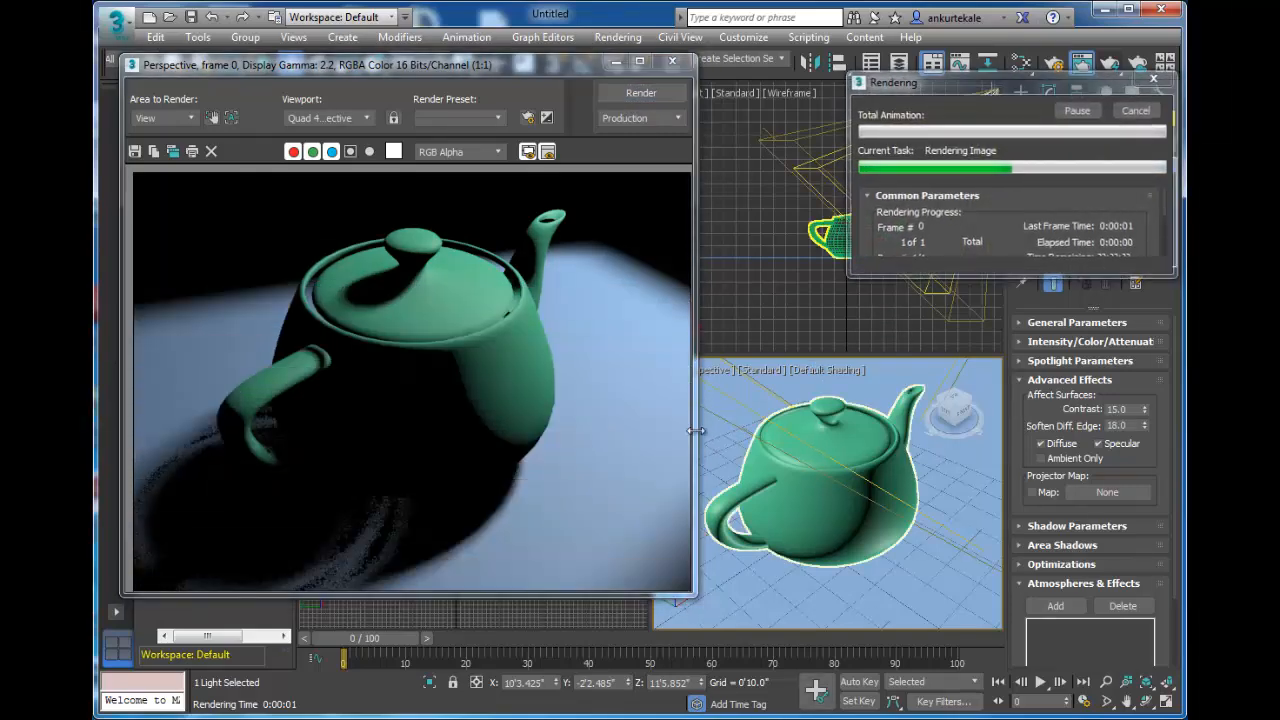
# Create a Standard material in the Slate Material Editor and assign it to the teapot
pyautogui.click(1018, 66)
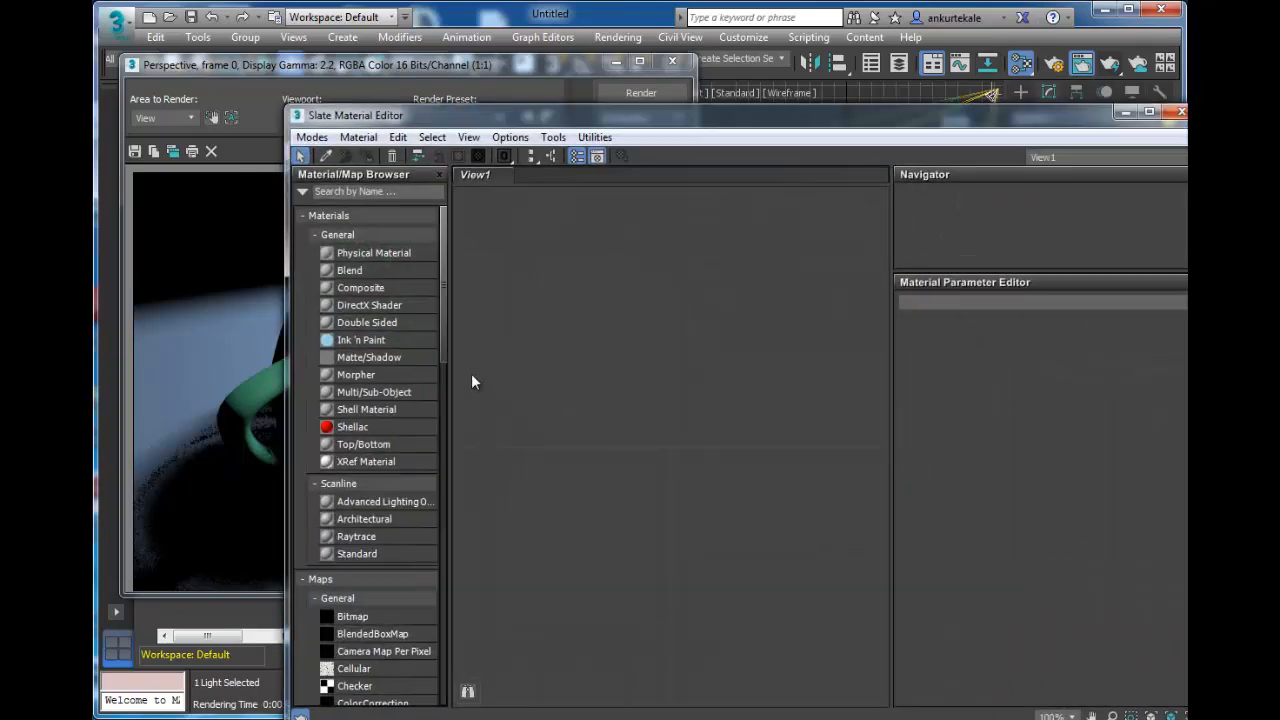
pyautogui.doubleClick(361, 555)
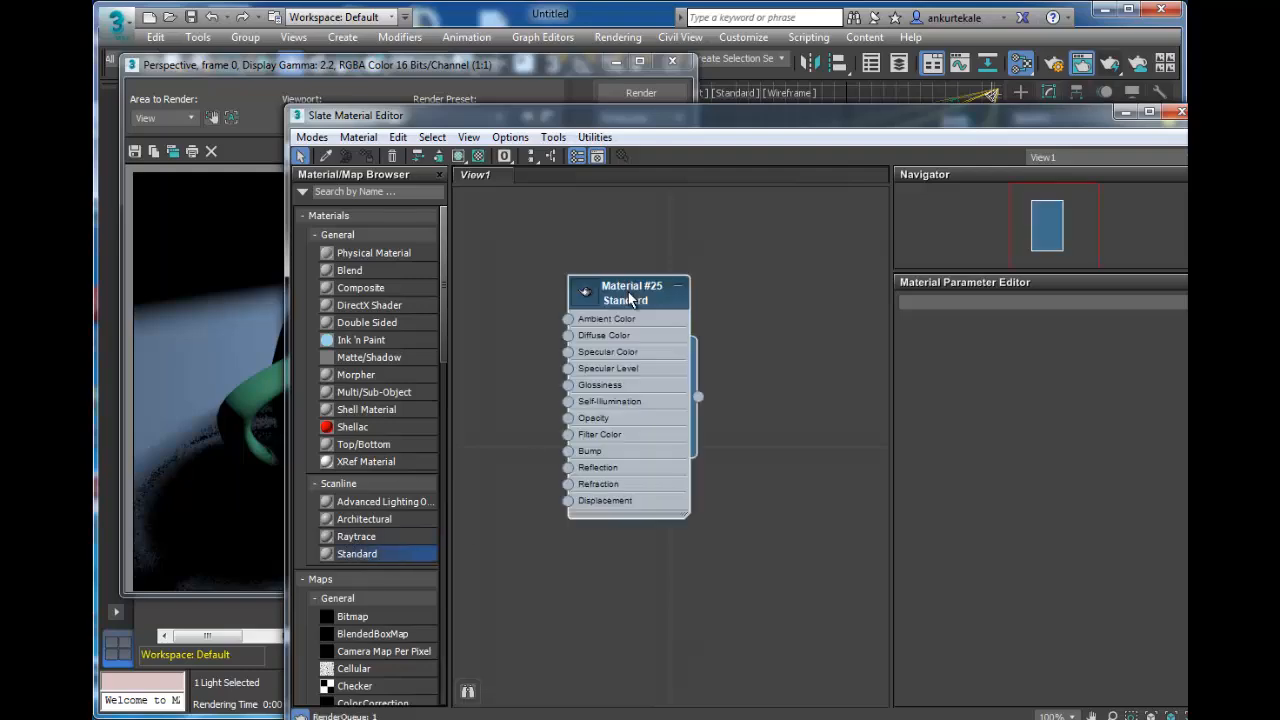
pyautogui.moveTo(680, 137); pyautogui.dragTo(652, 495)
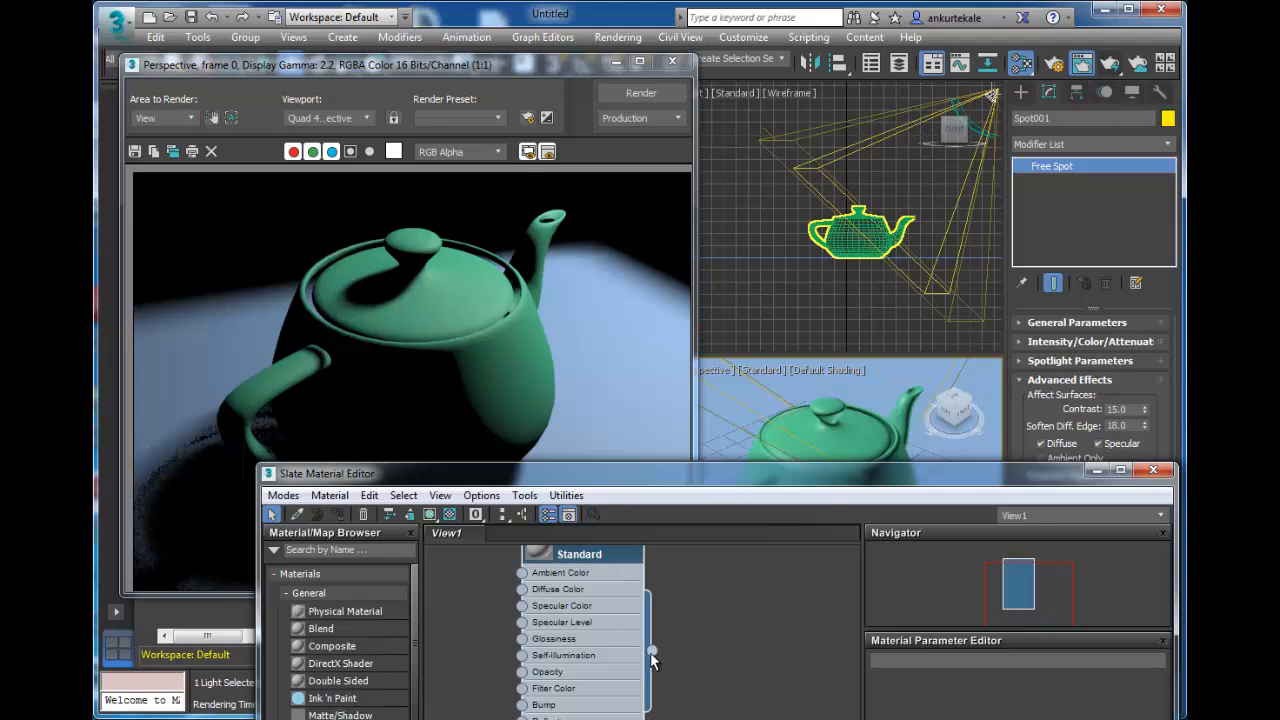
pyautogui.moveTo(651, 650); pyautogui.dragTo(677, 245)
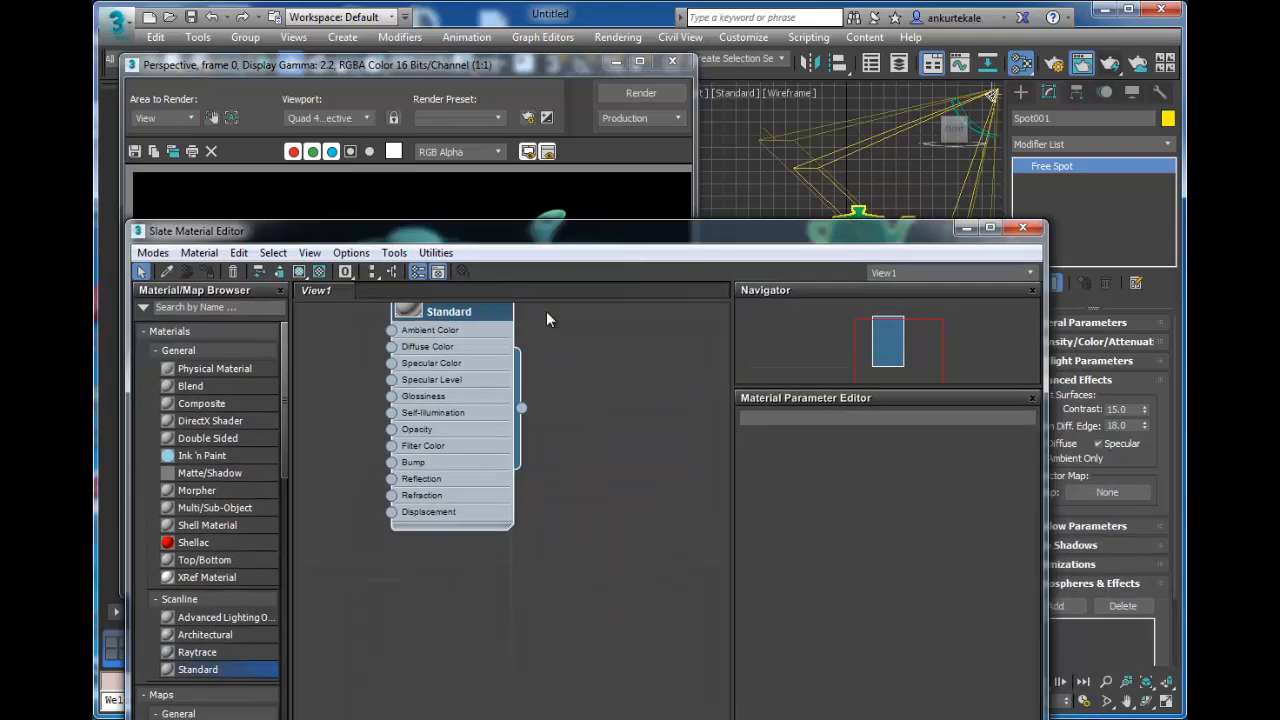
# Give the teapot's Standard material a blue diffuse color, Specular Level 77 and Glossiness 29
pyautogui.doubleClick(476, 312)
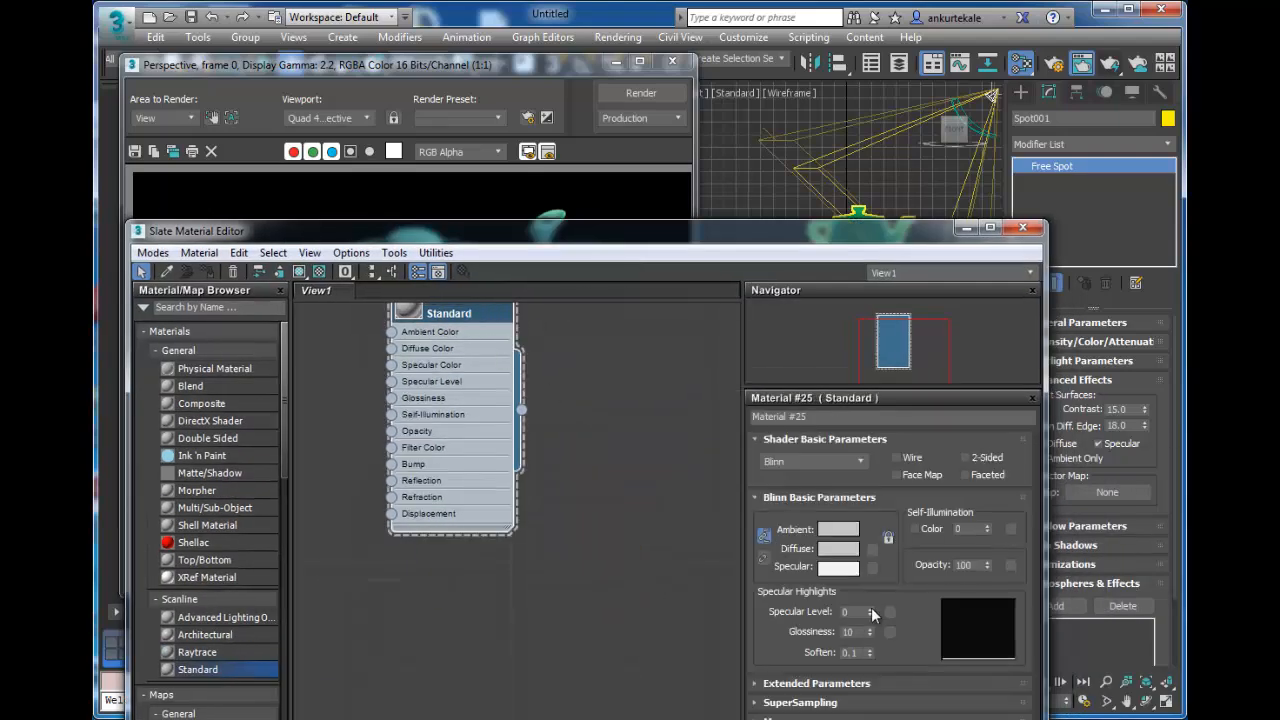
pyautogui.moveTo(871, 607)
pyautogui.mouseDown()
pyautogui.moveTo(871, 565)
pyautogui.moveTo(868, 621)
pyautogui.moveTo(871, 588)
pyautogui.moveTo(870, 600)
pyautogui.mouseUp()
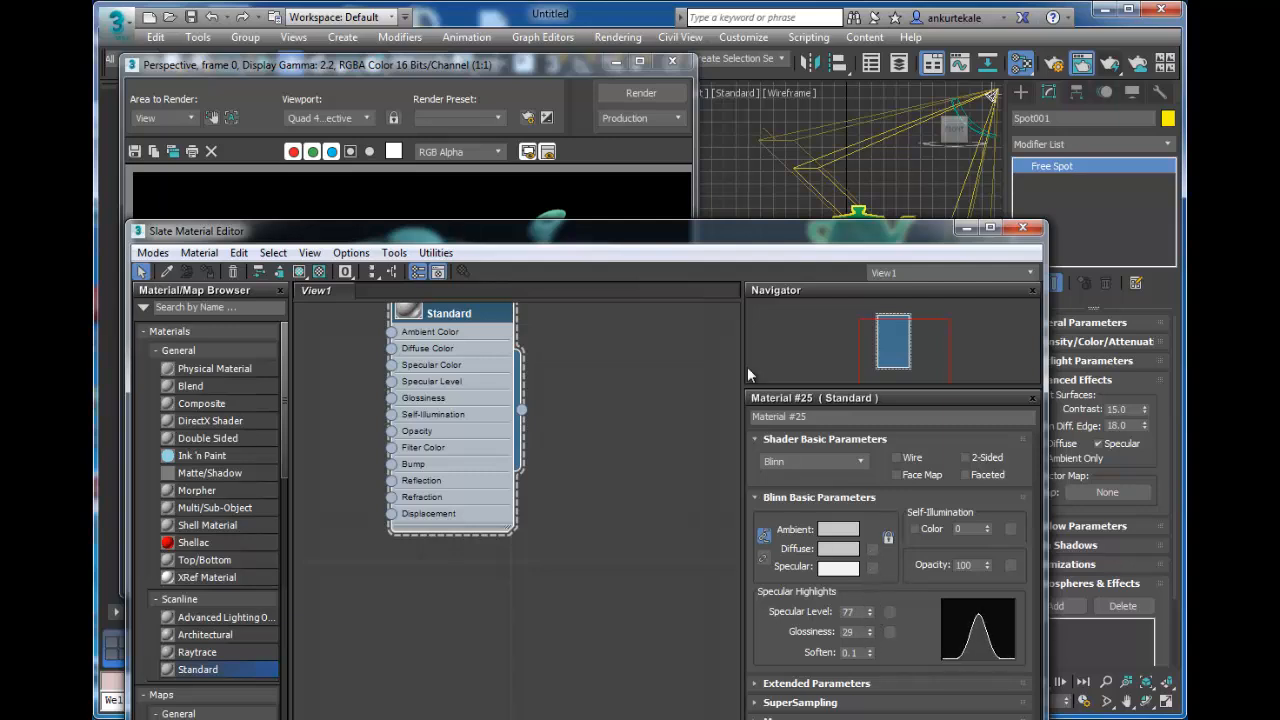
pyautogui.moveTo(534, 400); pyautogui.dragTo(677, 522, button='middle')
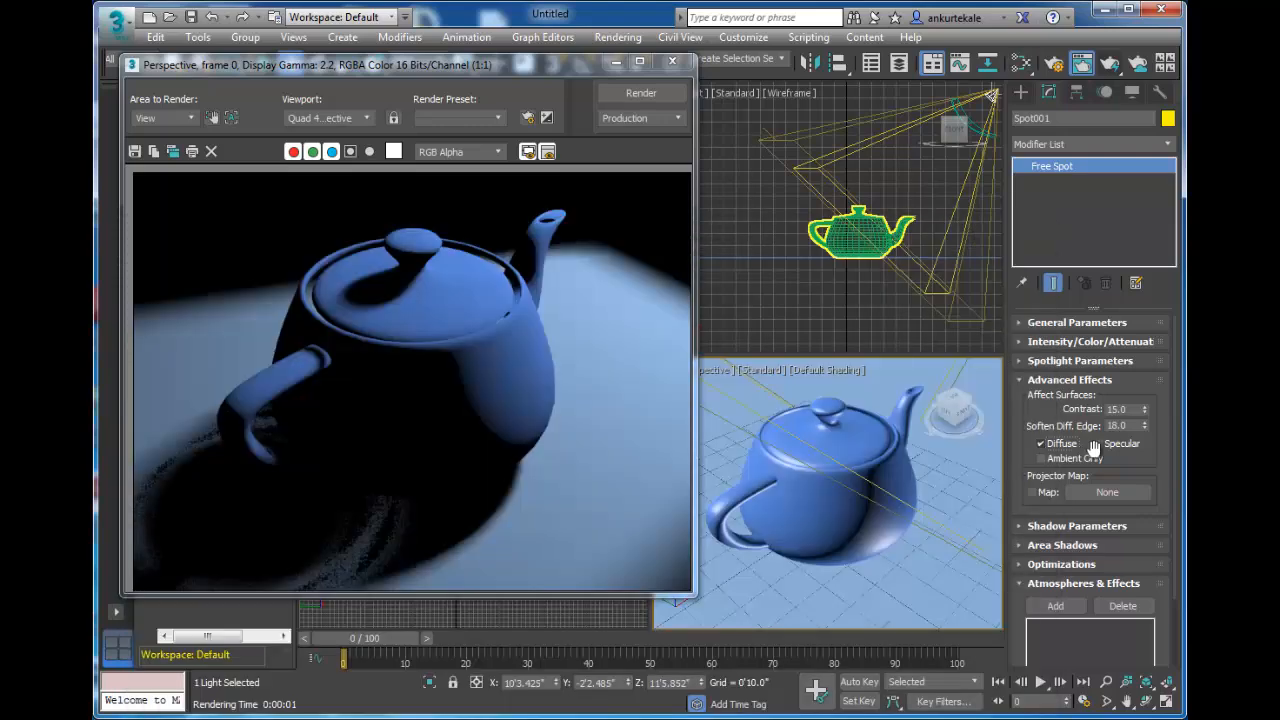
# Render with the spotlight affecting Specular but not Diffuse, and compare the highlights with the material's enlarged preview
pyautogui.click(1060, 444)
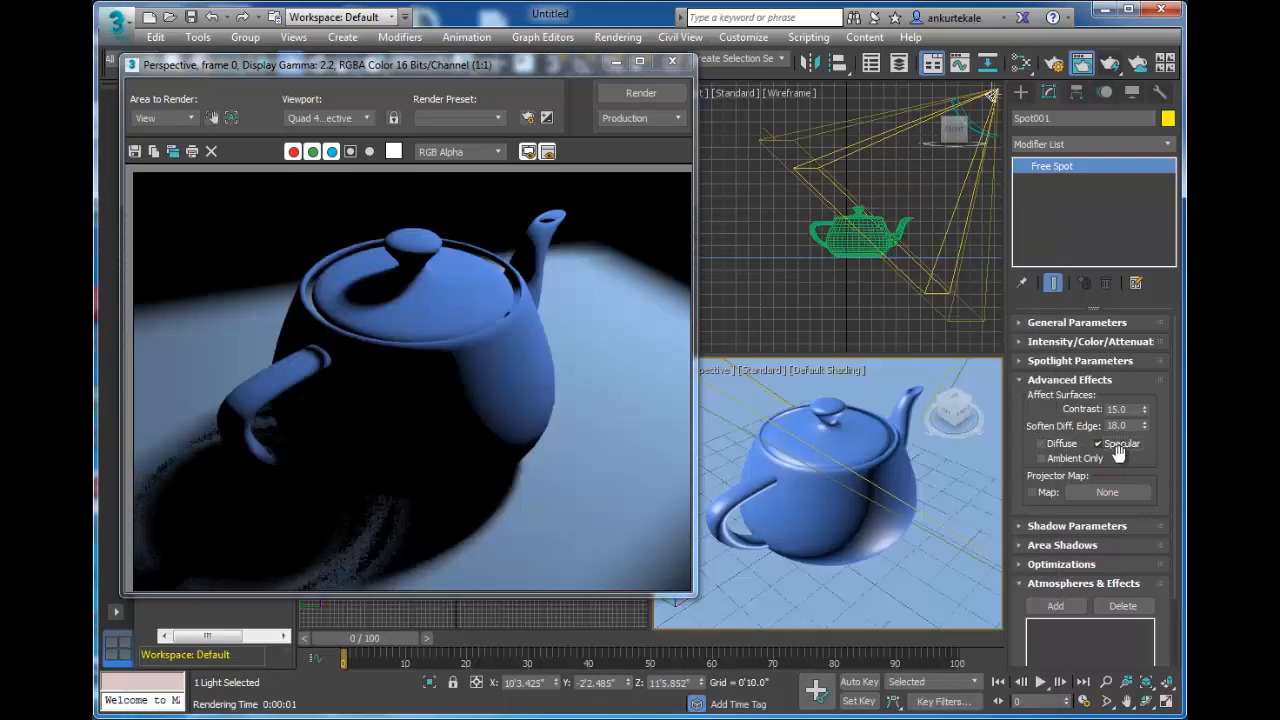
pyautogui.click(640, 92)
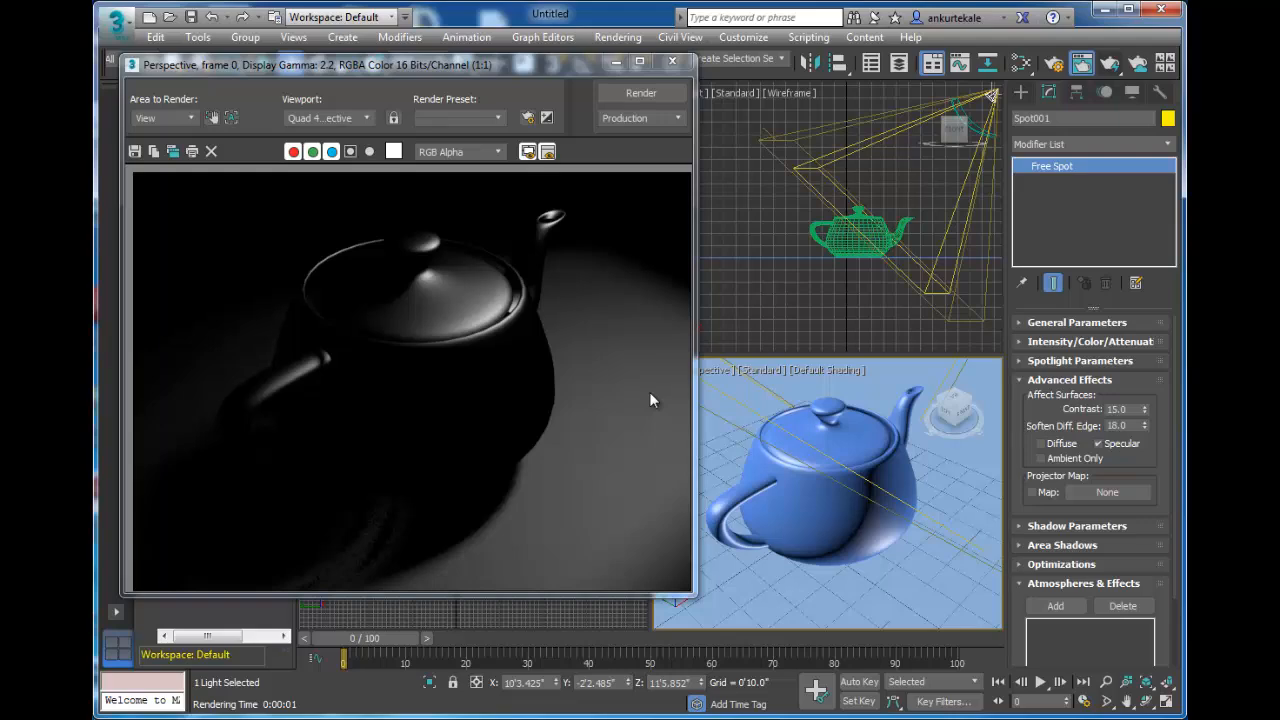
pyautogui.press('m')
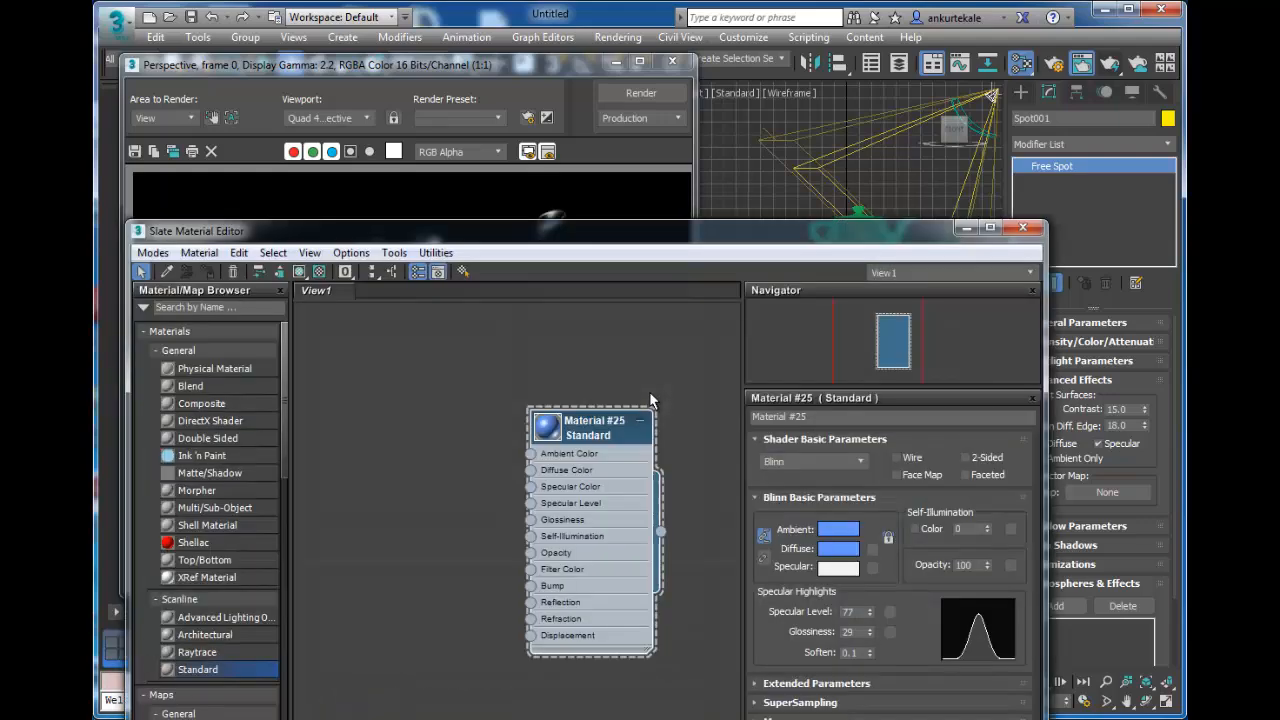
pyautogui.doubleClick(546, 435)
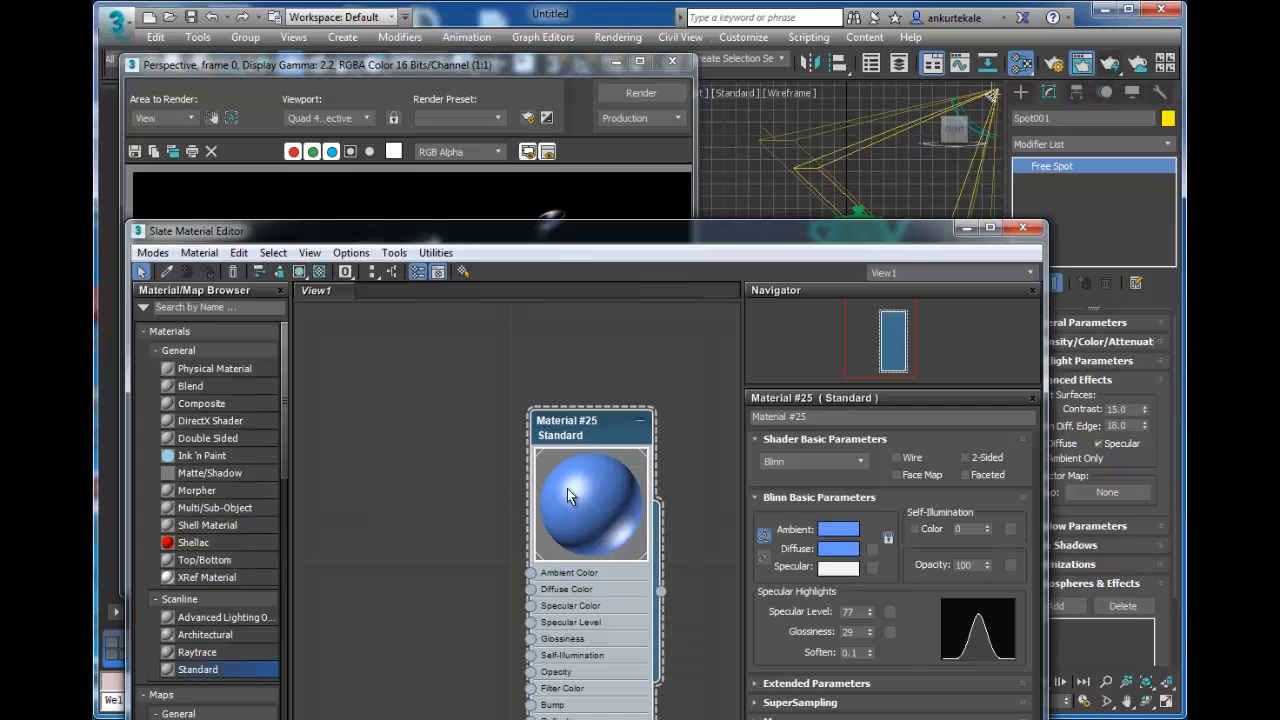
pyautogui.click(964, 227)
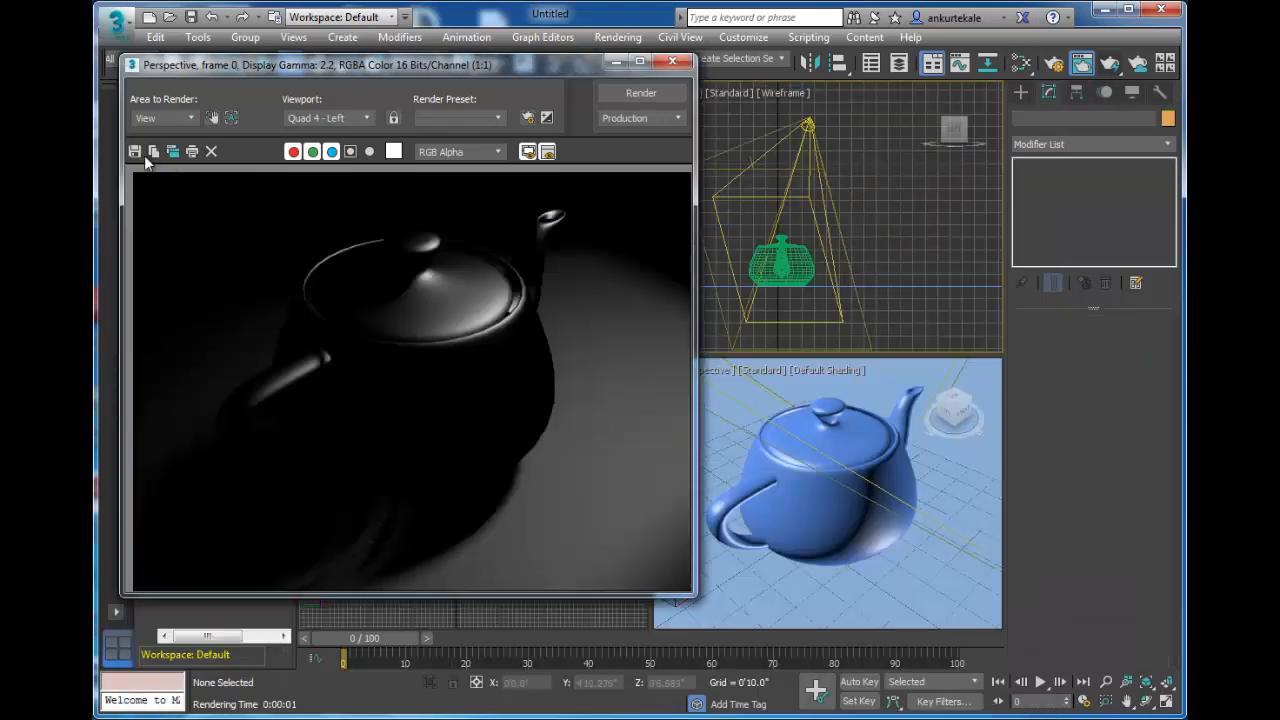
# Clone the specular-only rendered frame, move the clone out of the way and reselect the spotlight
pyautogui.click(168, 152)
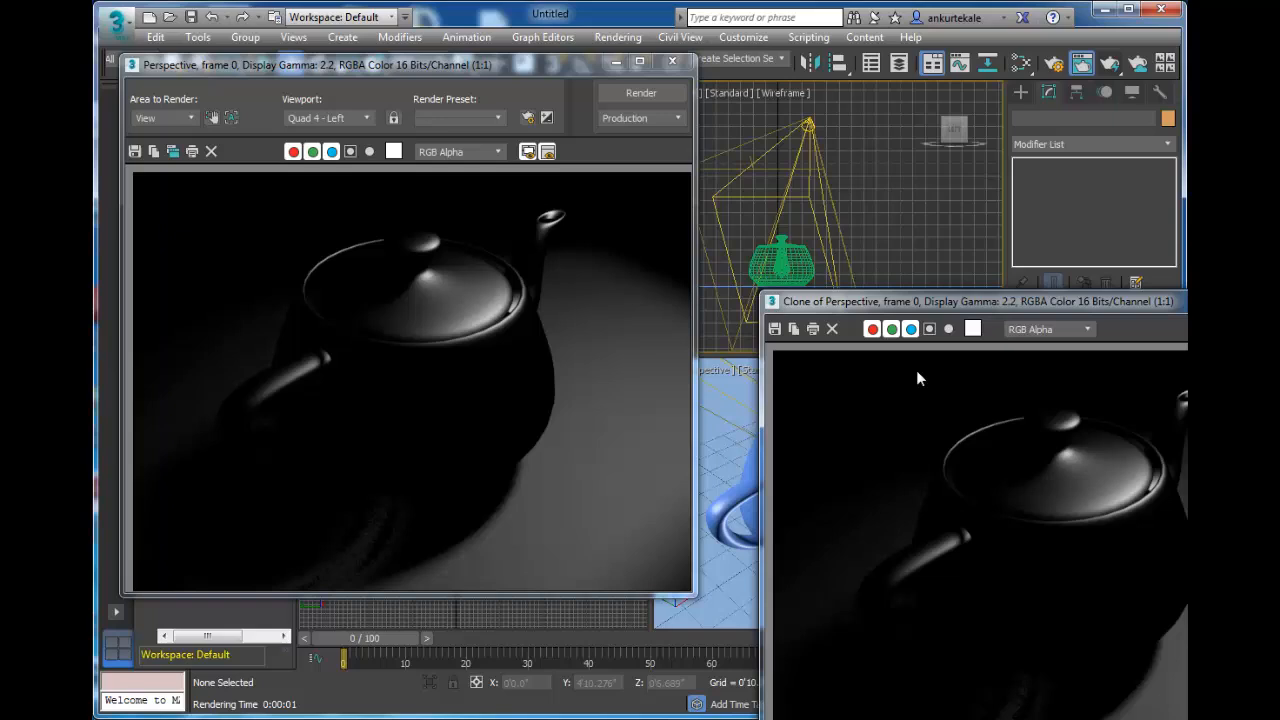
pyautogui.moveTo(892, 307); pyautogui.dragTo(917, 371)
pyautogui.click(807, 126)
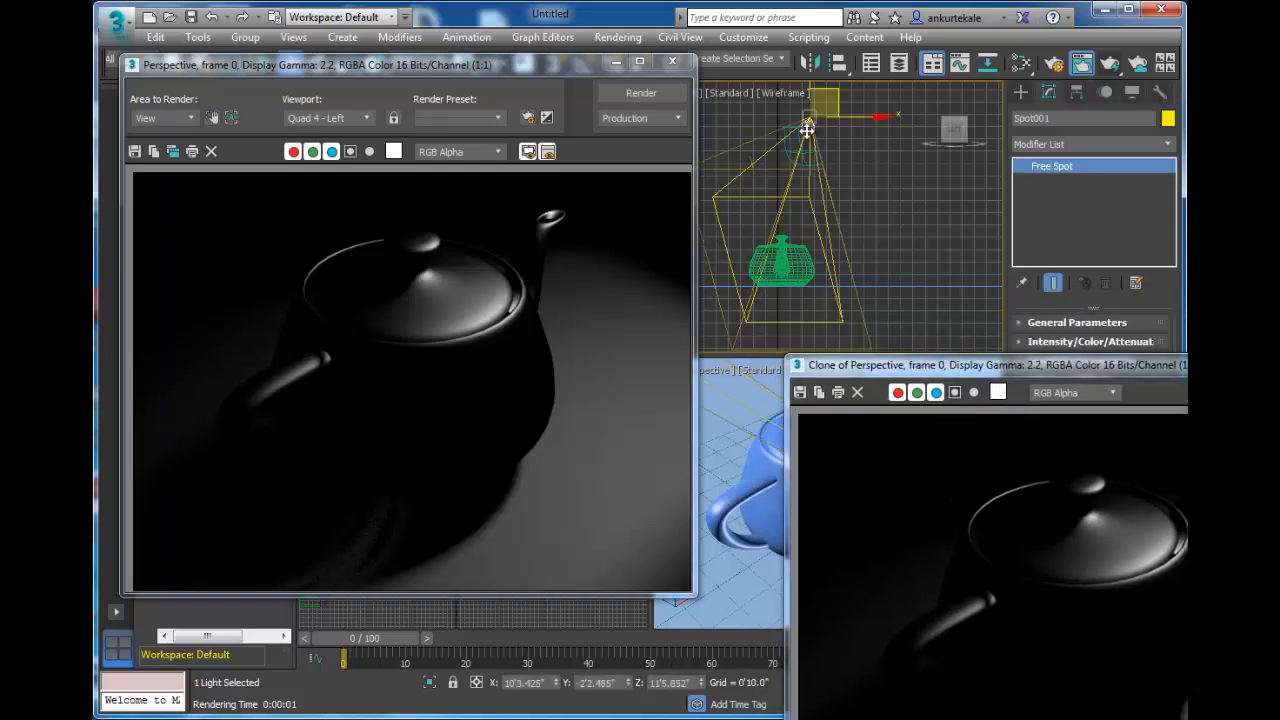
pyautogui.moveTo(1067, 368); pyautogui.dragTo(1072, 613)
# Turn the spotlight's Diffuse effect back on and render the Perspective view to compare with the cloned frame
pyautogui.click(1062, 445)
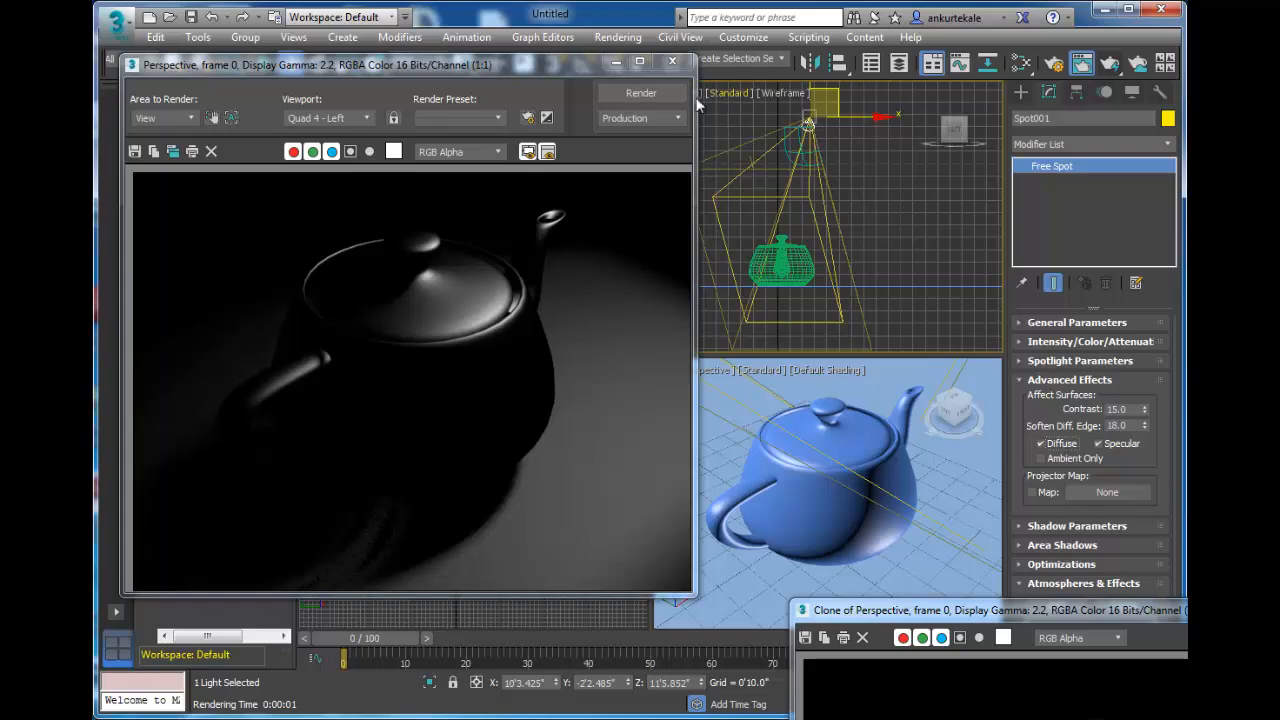
pyautogui.click(660, 94)
pyautogui.rightClick(780, 375)
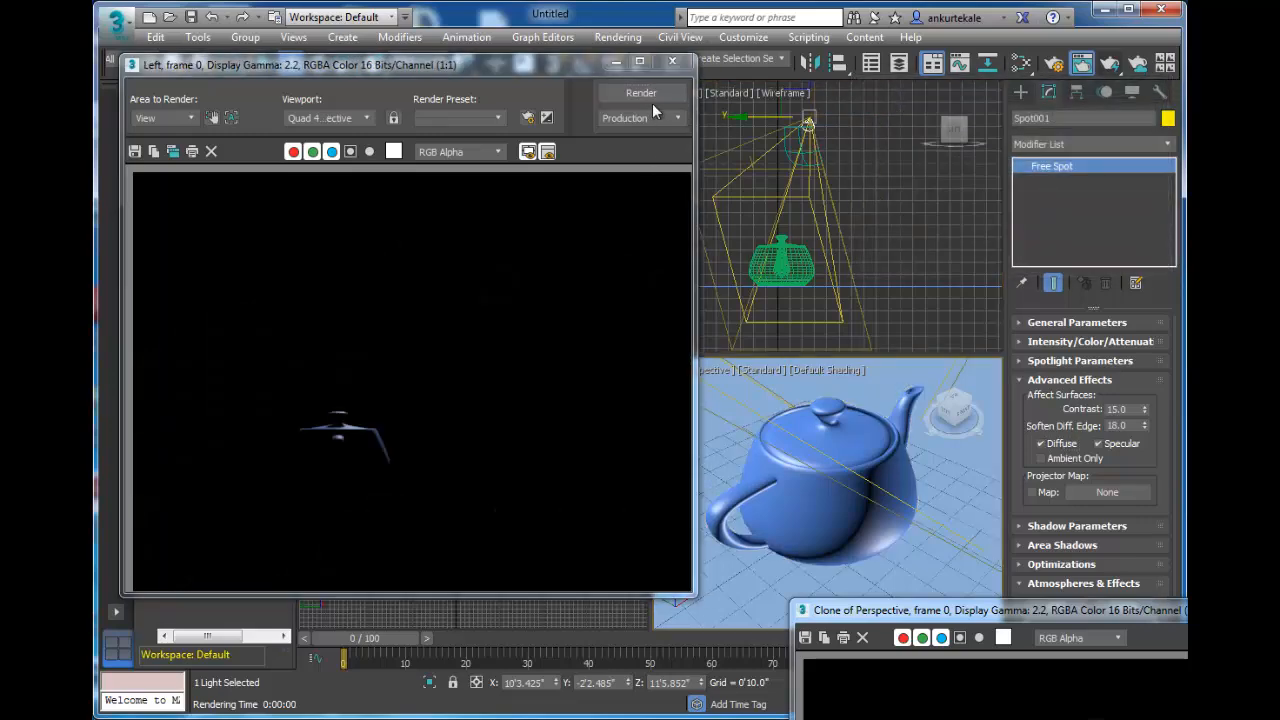
pyautogui.click(653, 97)
pyautogui.moveTo(892, 612)
pyautogui.mouseDown()
pyautogui.moveTo(813, 268)
pyautogui.moveTo(791, 65)
pyautogui.mouseUp()
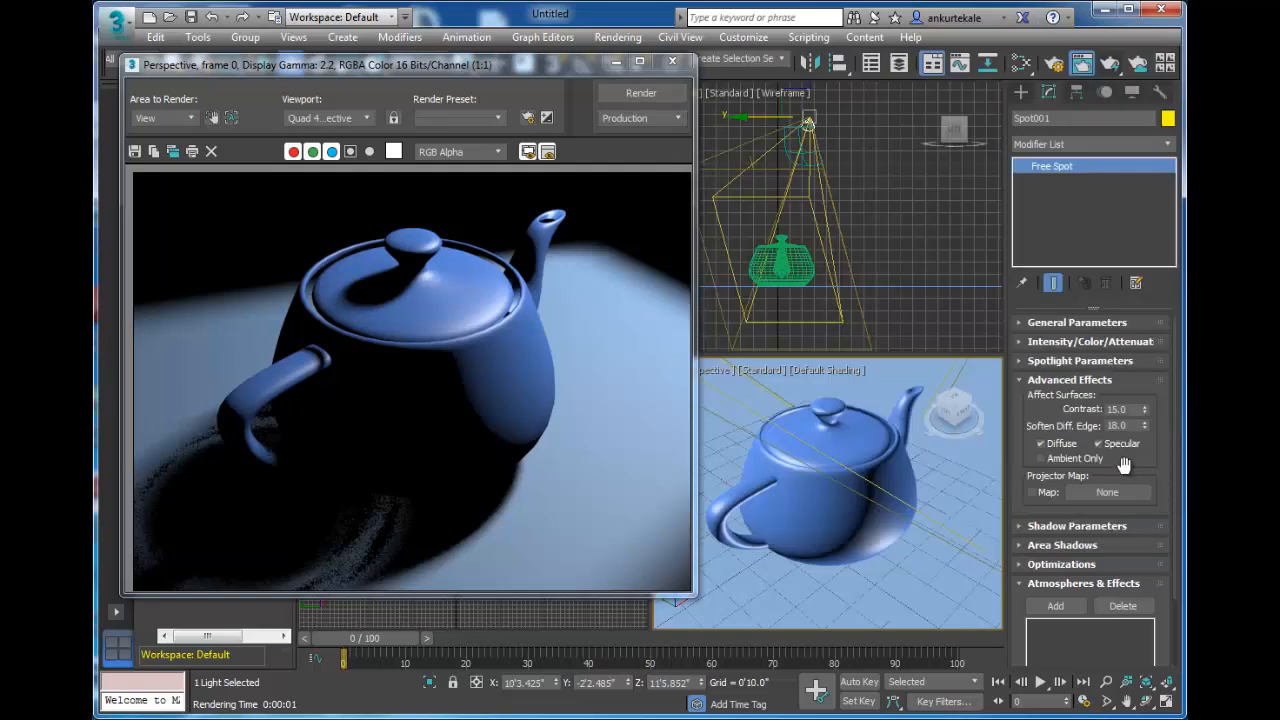
# Enable the spotlight's Projector Map with a Cellular map and render the Perspective view
pyautogui.moveTo(1125, 464); pyautogui.dragTo(1150, 378)
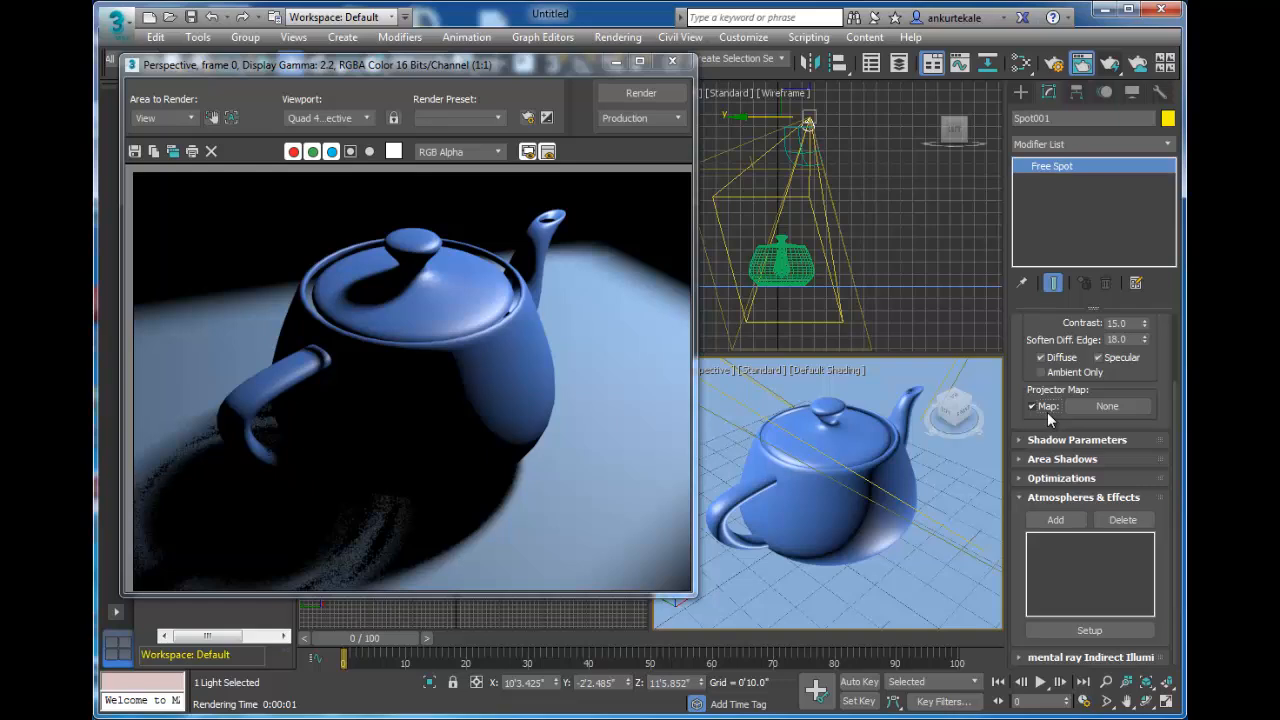
pyautogui.click(1107, 406)
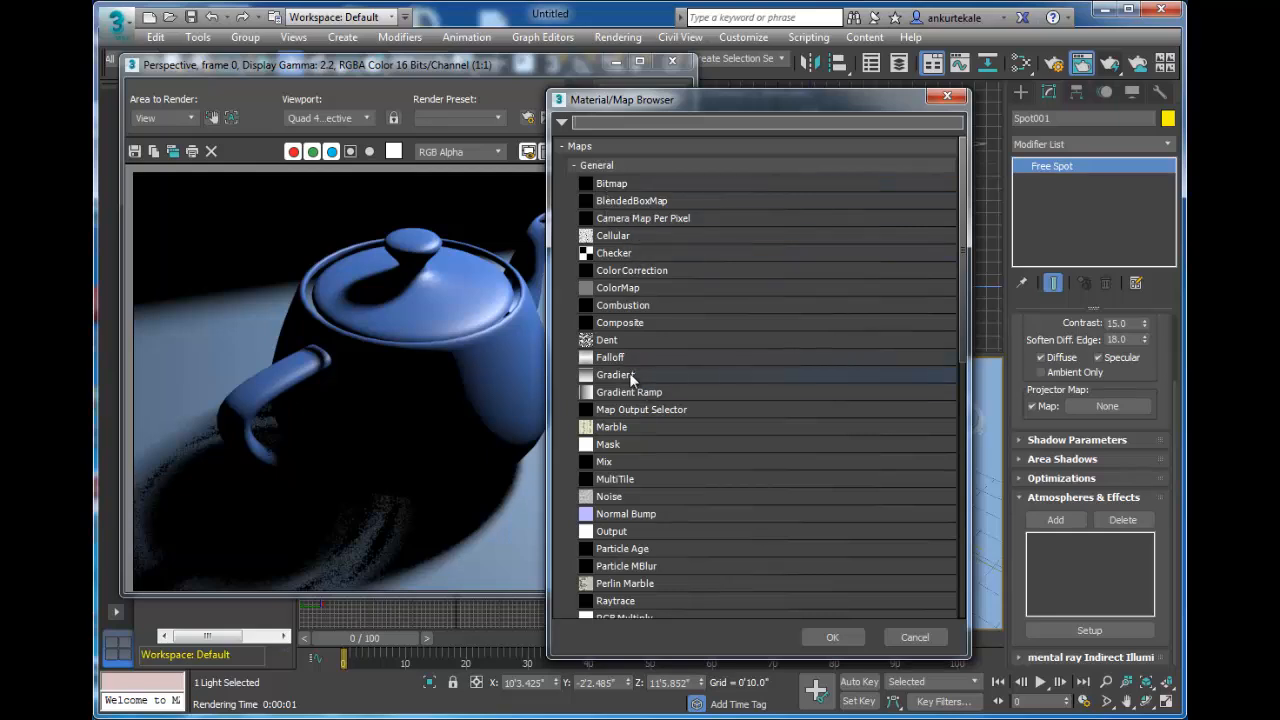
pyautogui.doubleClick(613, 236)
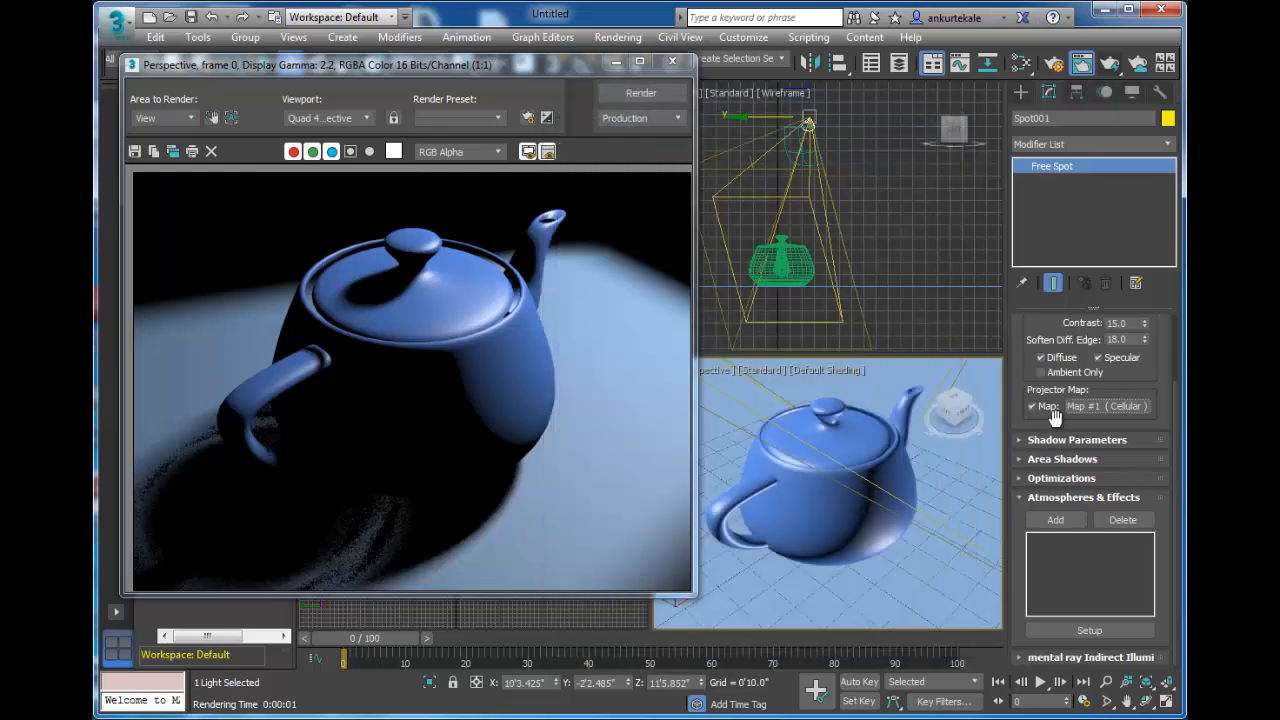
pyautogui.click(648, 94)
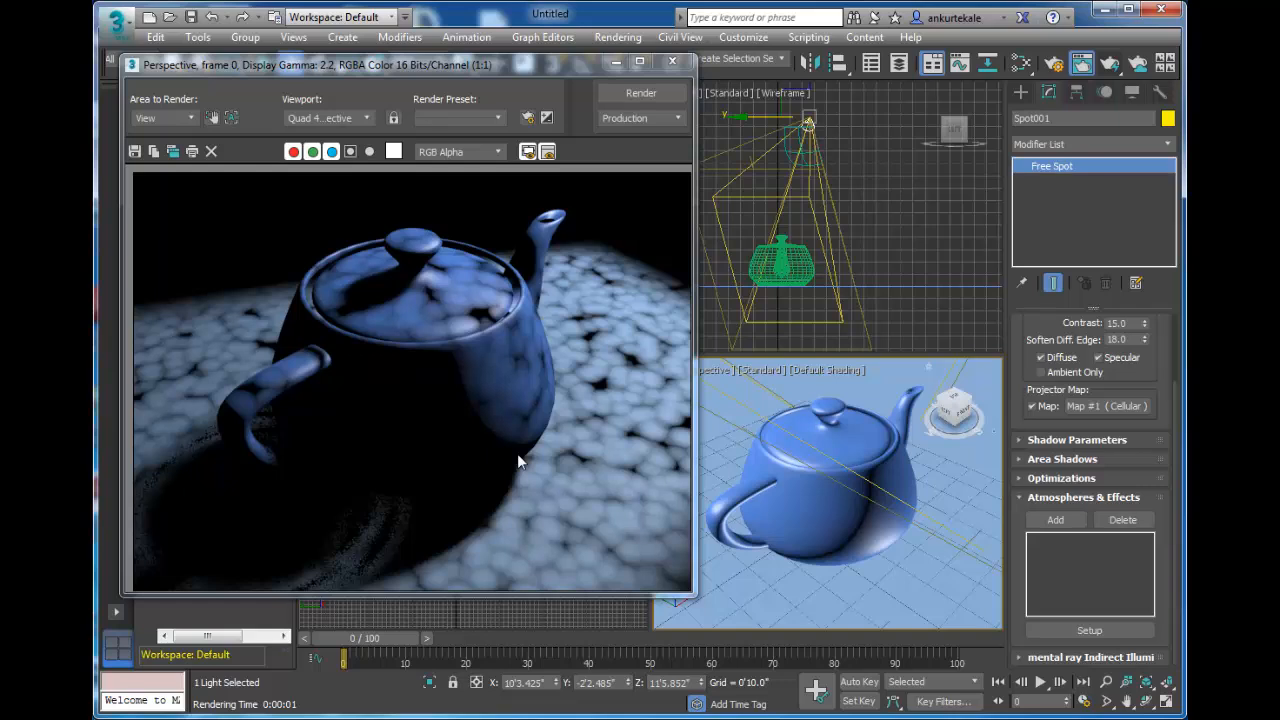
# Collapse the Advanced Effects settings and show the spotlight's Intensity/Color/Attenuation settings
pyautogui.scroll(3, 1040, 450)
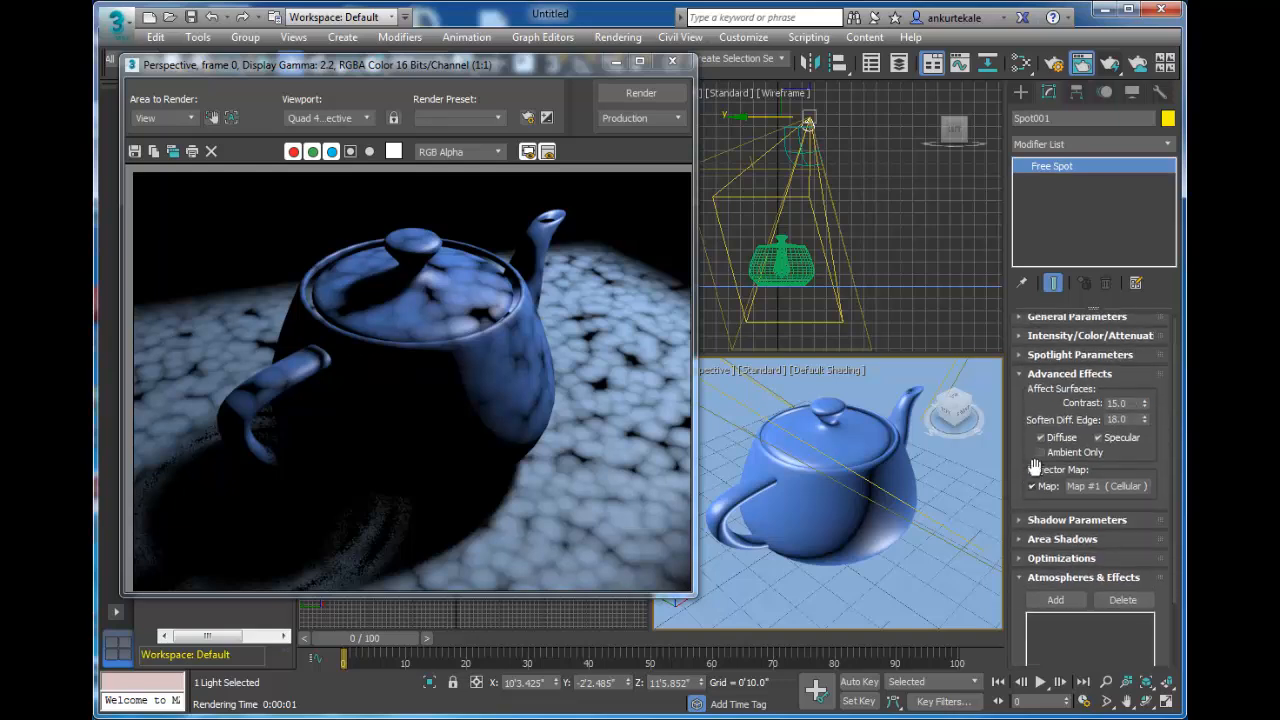
pyautogui.click(1060, 381)
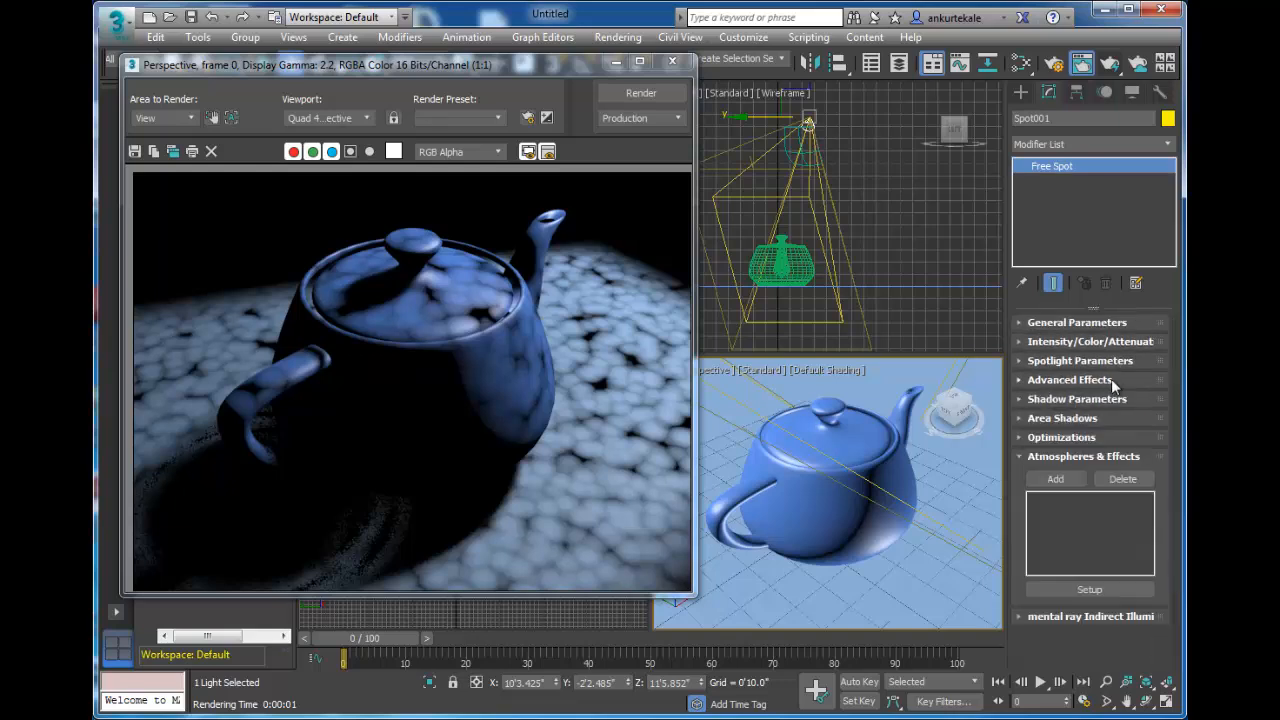
pyautogui.click(1064, 341)
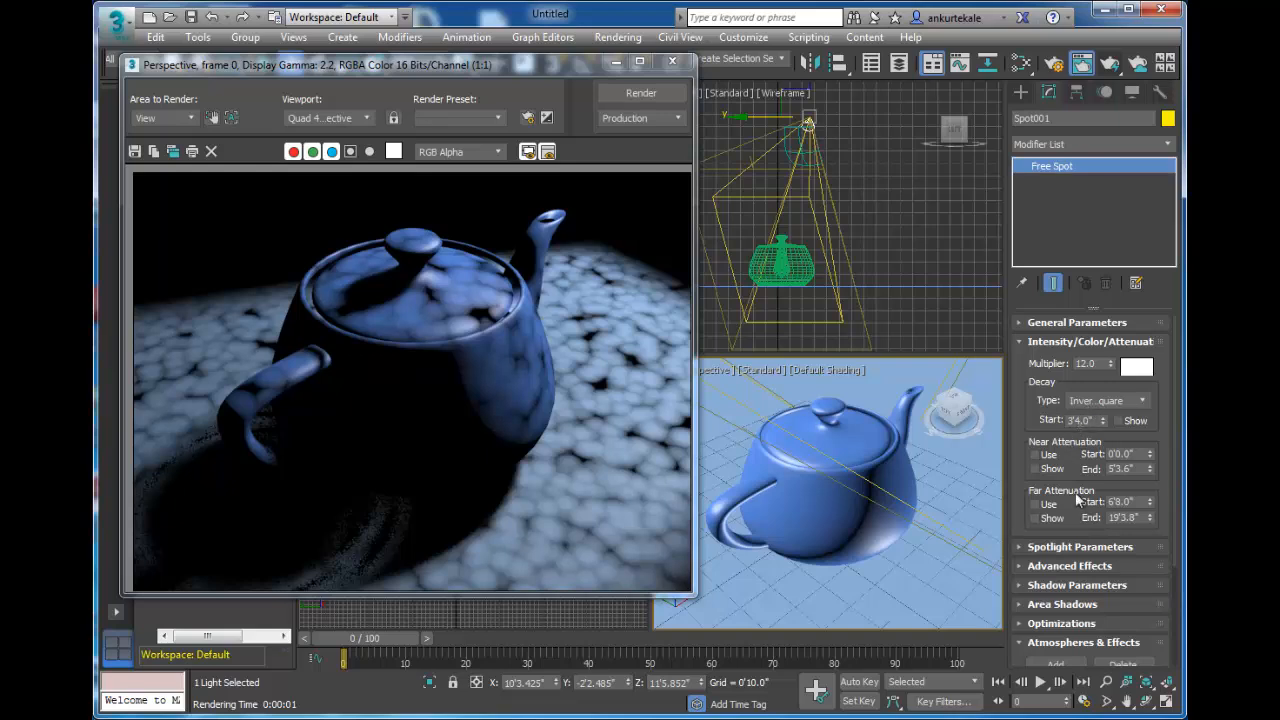
# Turn off the spotlight's Projector Map in its Advanced Effects settings and render the Perspective view
pyautogui.click(1057, 547)
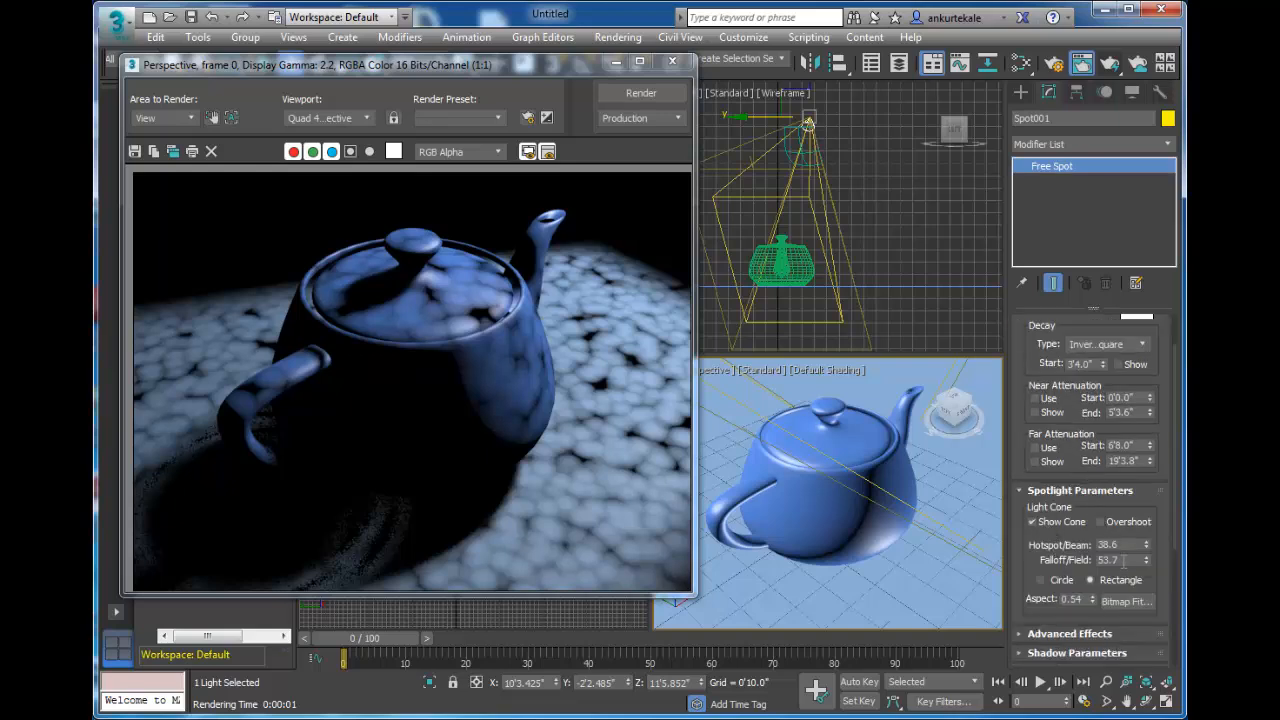
pyautogui.scroll(5, 1030, 385)
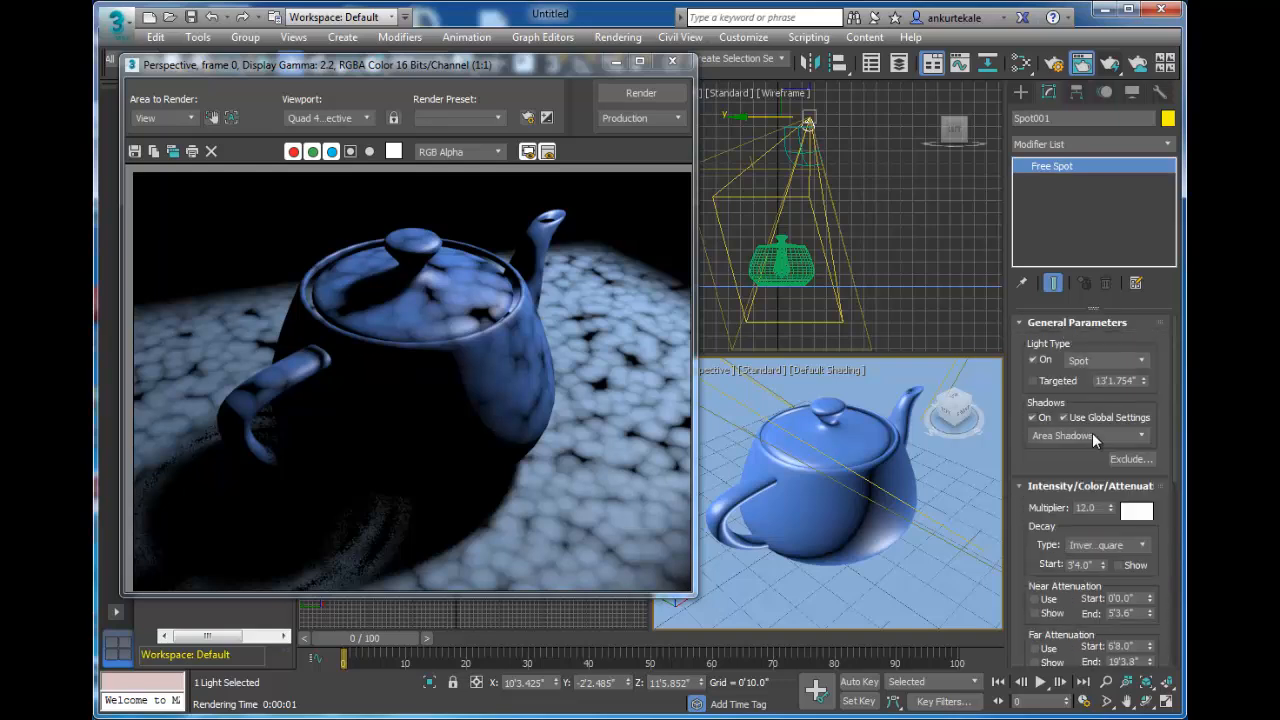
pyautogui.scroll(-7, 1080, 500)
pyautogui.scroll(-4, 1018, 533)
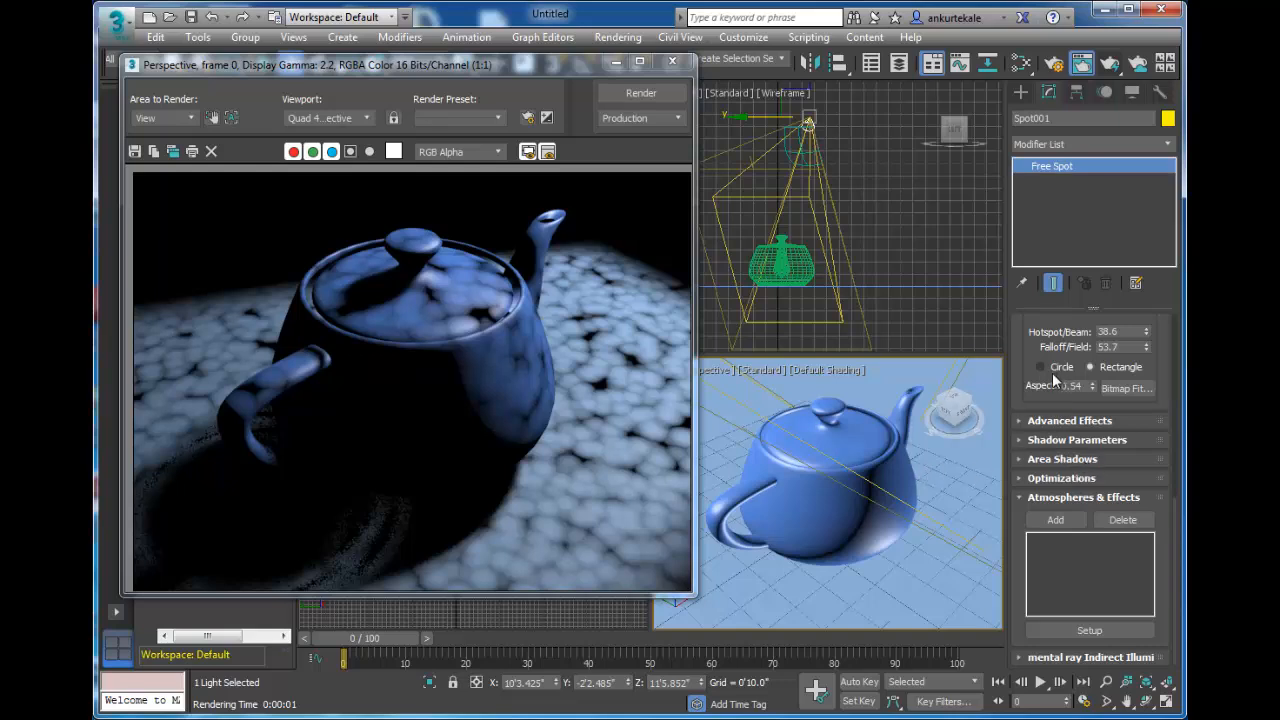
pyautogui.click(1071, 424)
pyautogui.click(1034, 533)
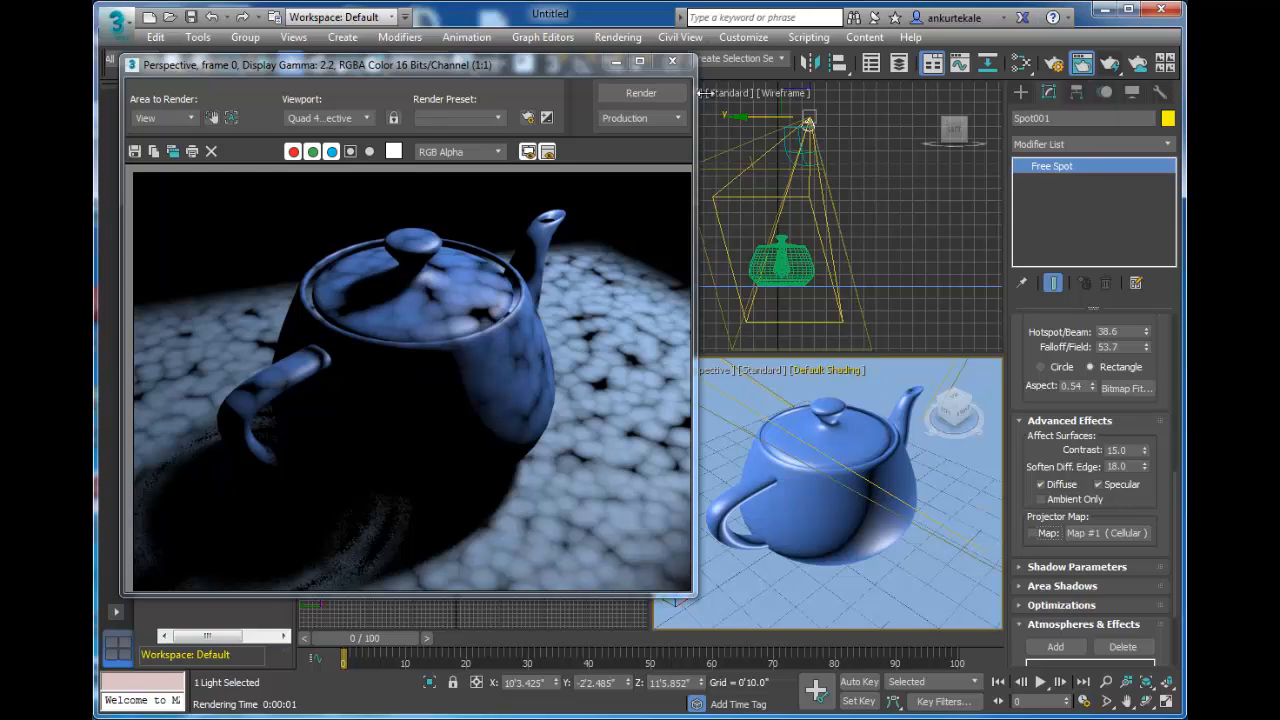
pyautogui.click(641, 92)
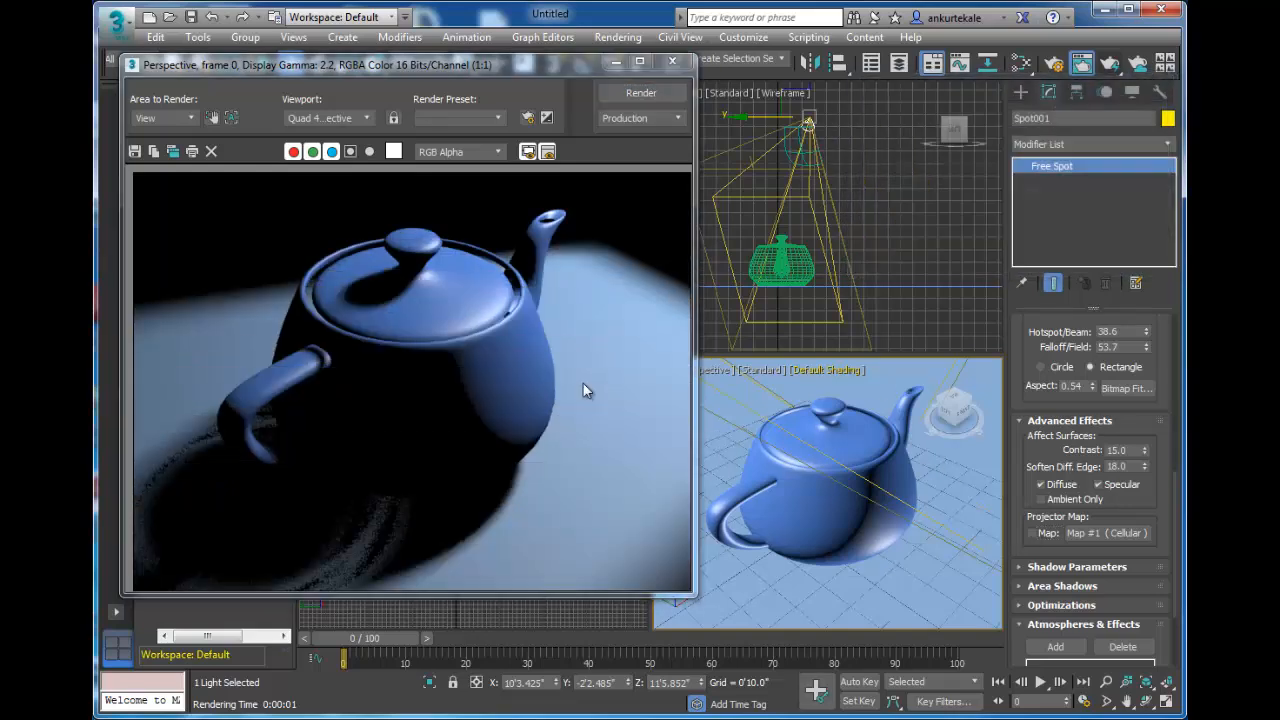
# Set the spotlight's object shadow color to a grey of RGB 55 and render the Perspective view
pyautogui.scroll(-3, 1085, 500)
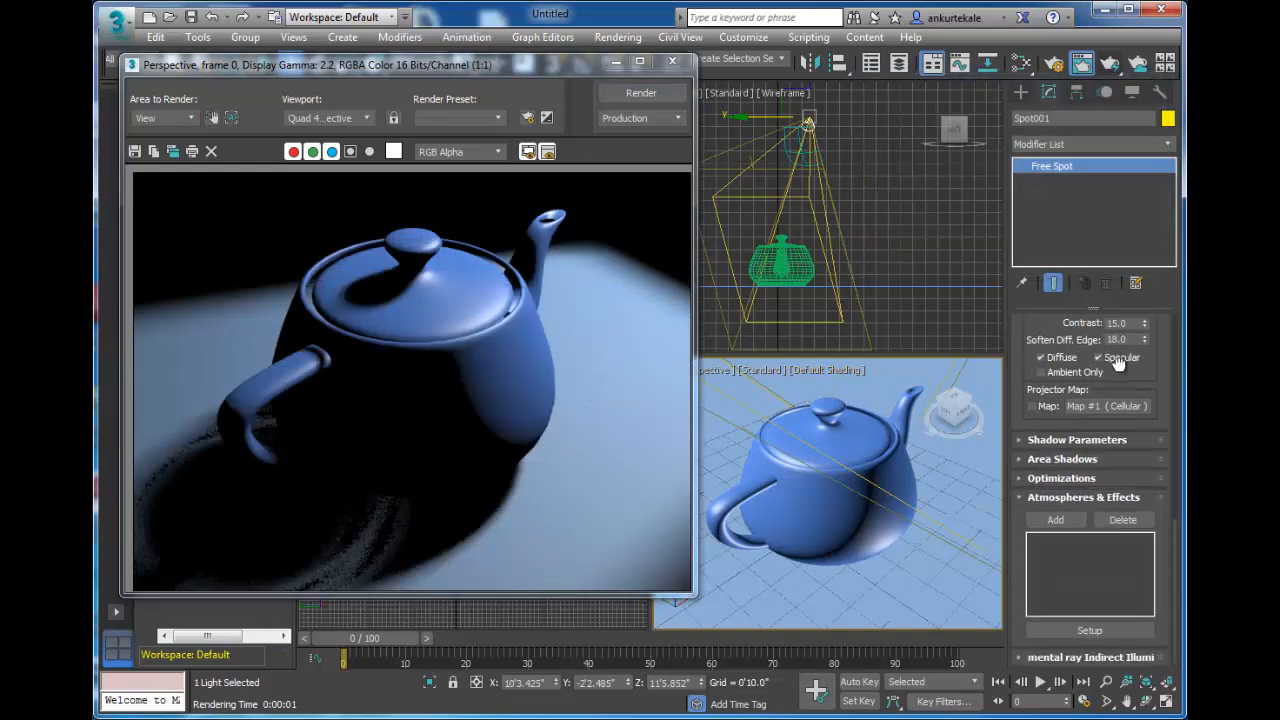
pyautogui.click(1106, 442)
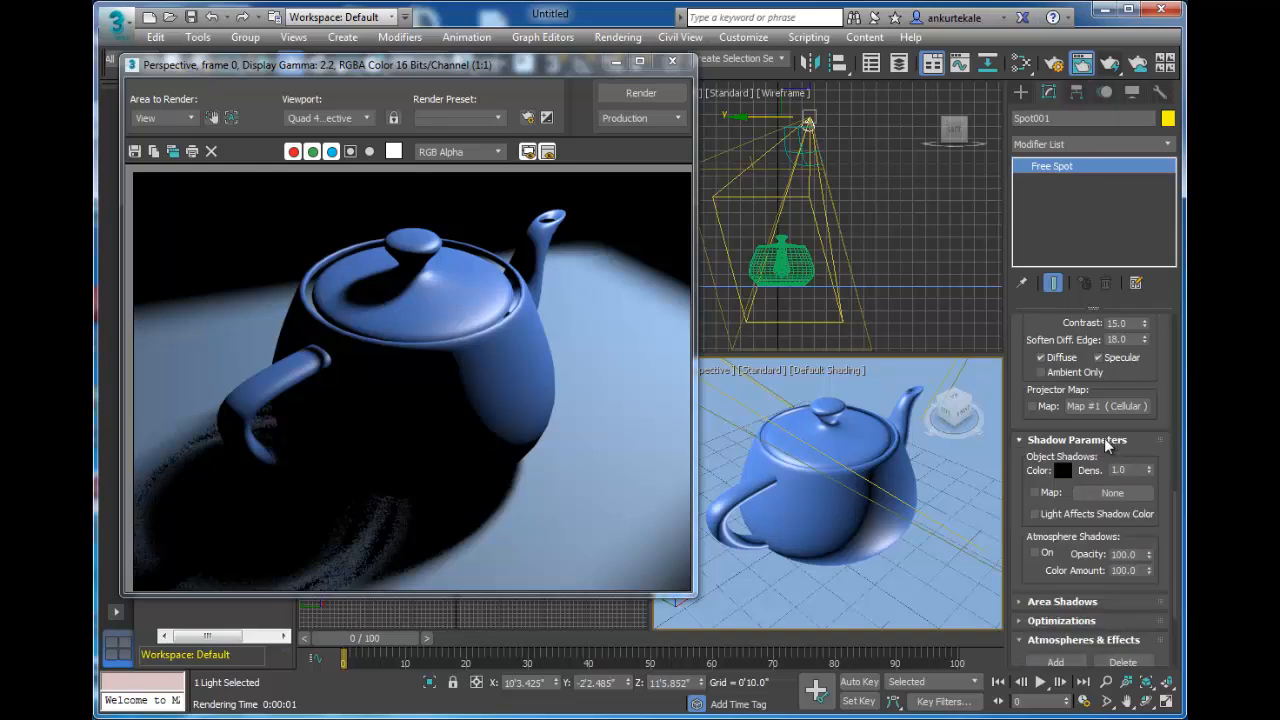
pyautogui.click(1062, 470)
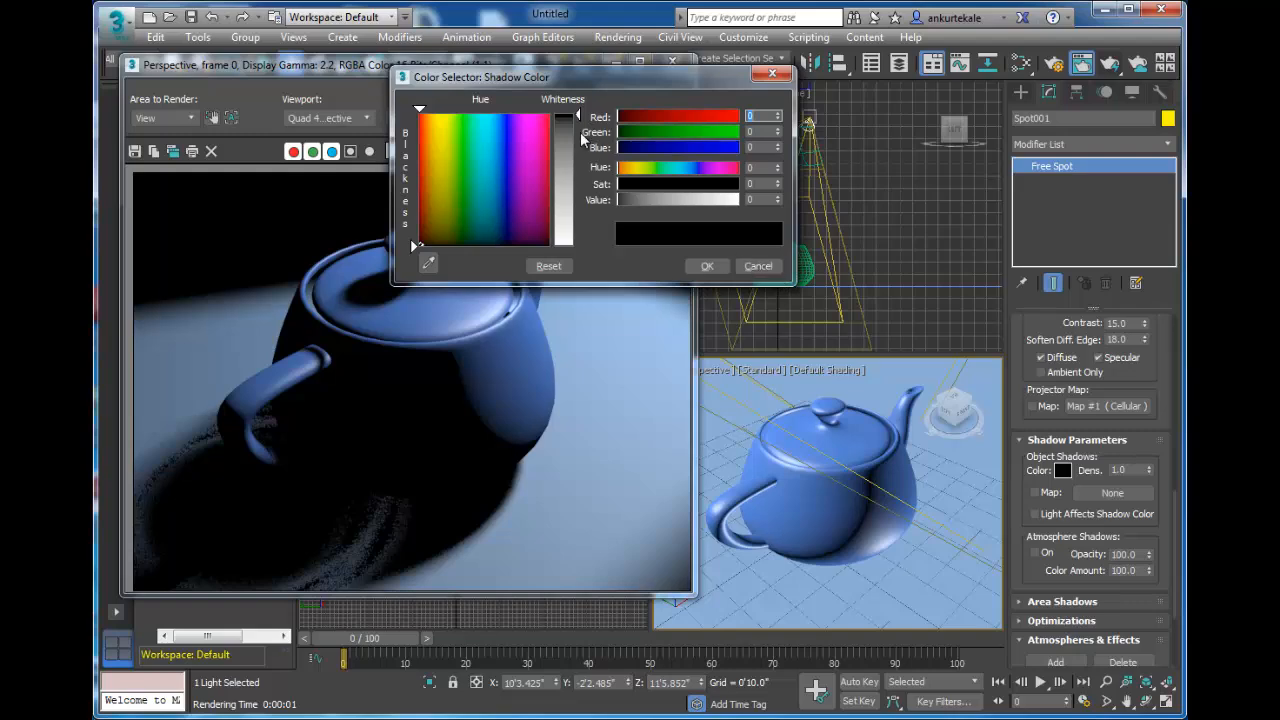
pyautogui.moveTo(573, 118); pyautogui.dragTo(566, 142)
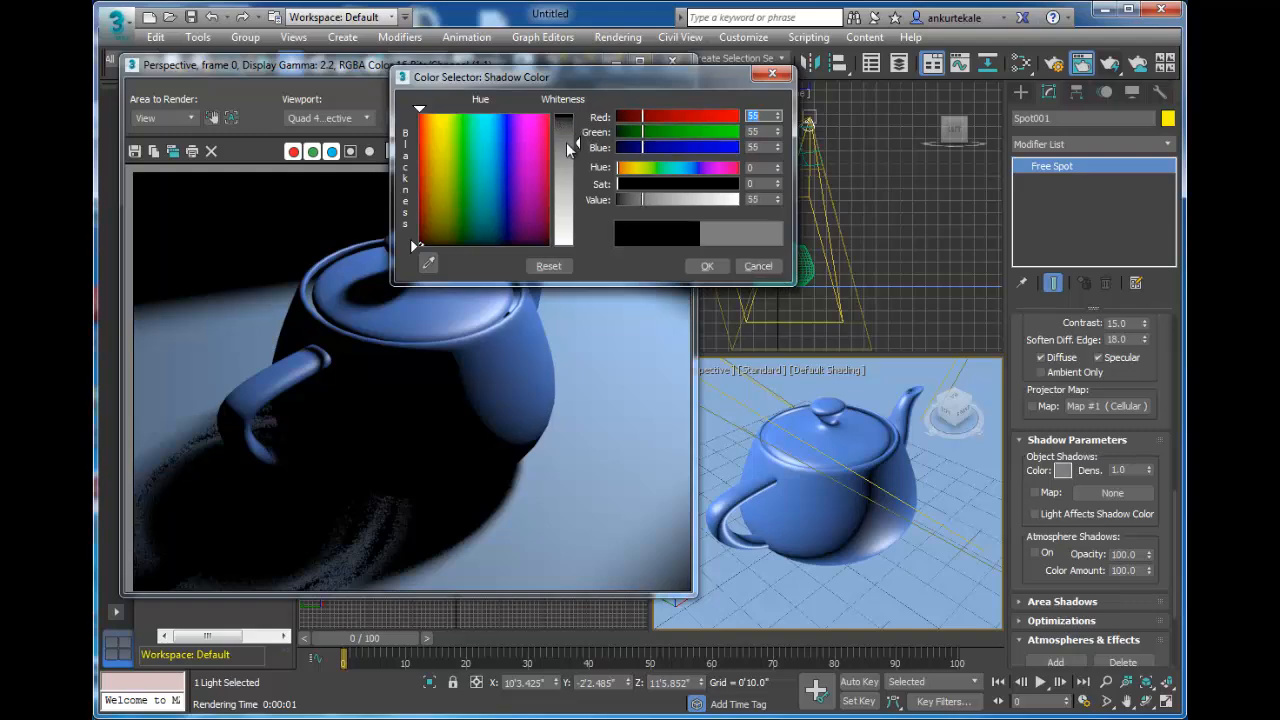
pyautogui.click(716, 267)
pyautogui.click(674, 101)
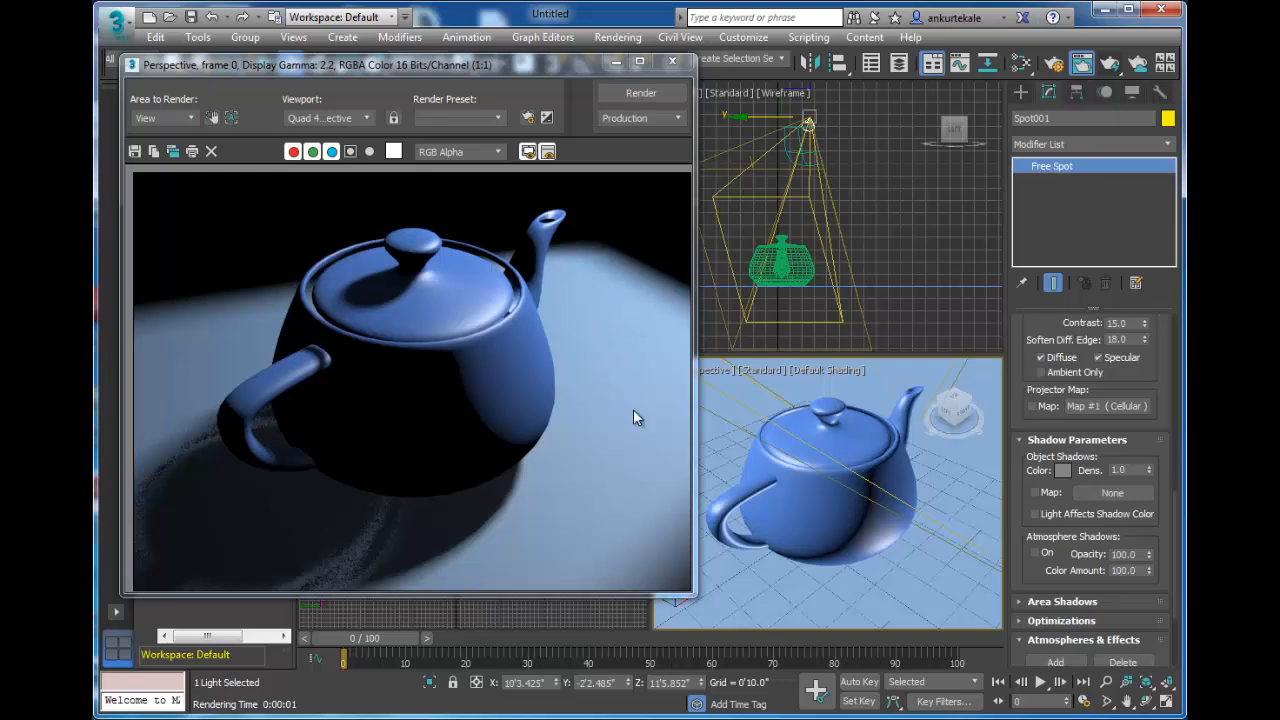
# Enable the spotlight's object shadow Map with a Marble map and render the Perspective view
pyautogui.click(1035, 492)
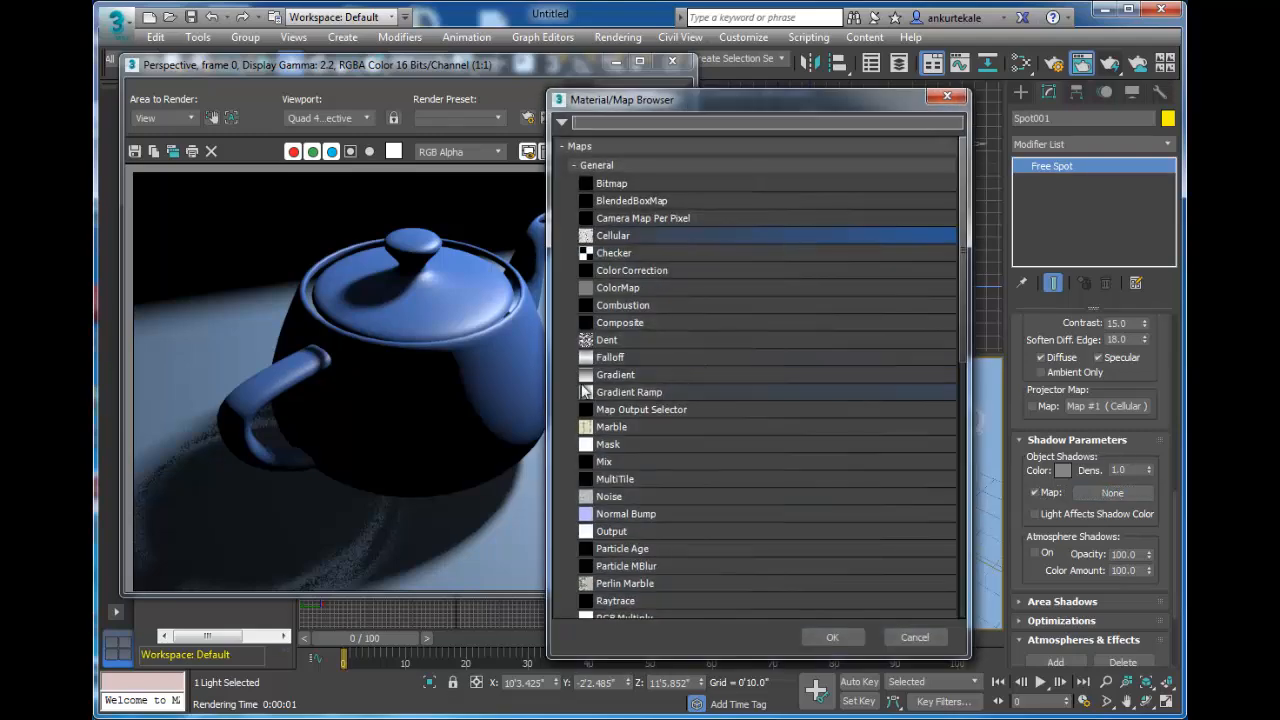
pyautogui.doubleClick(611, 428)
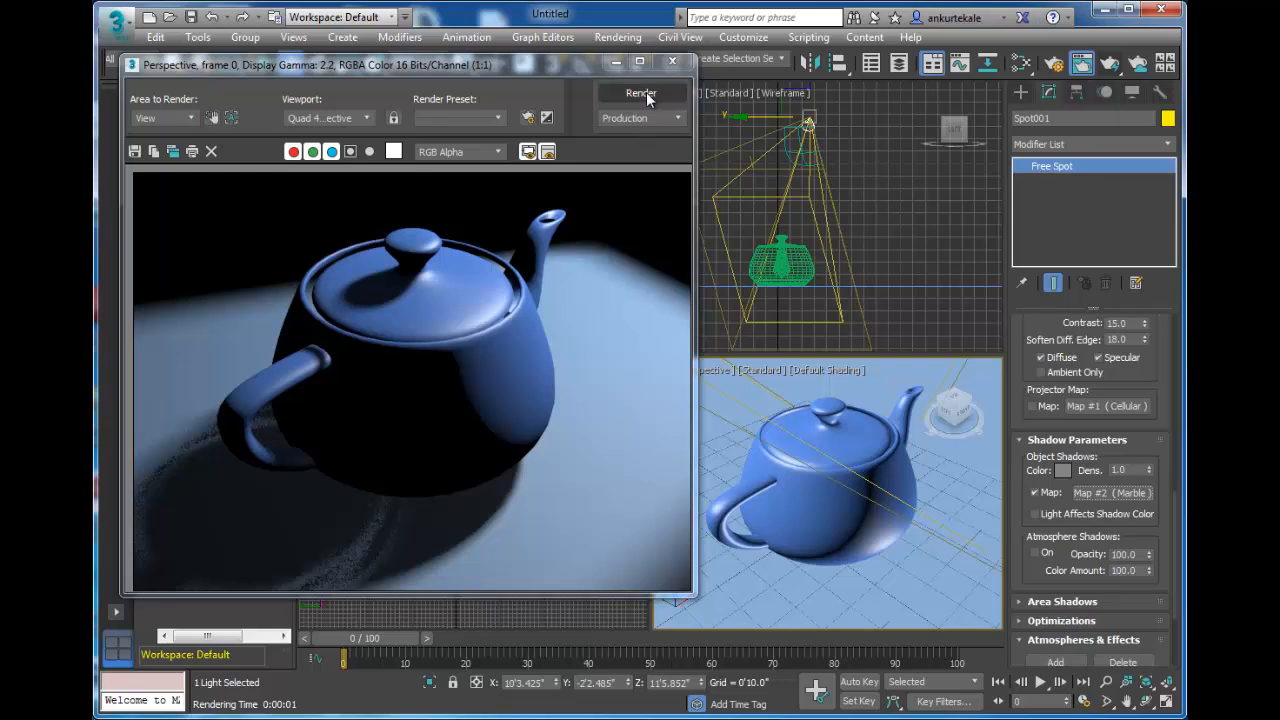
pyautogui.click(643, 94)
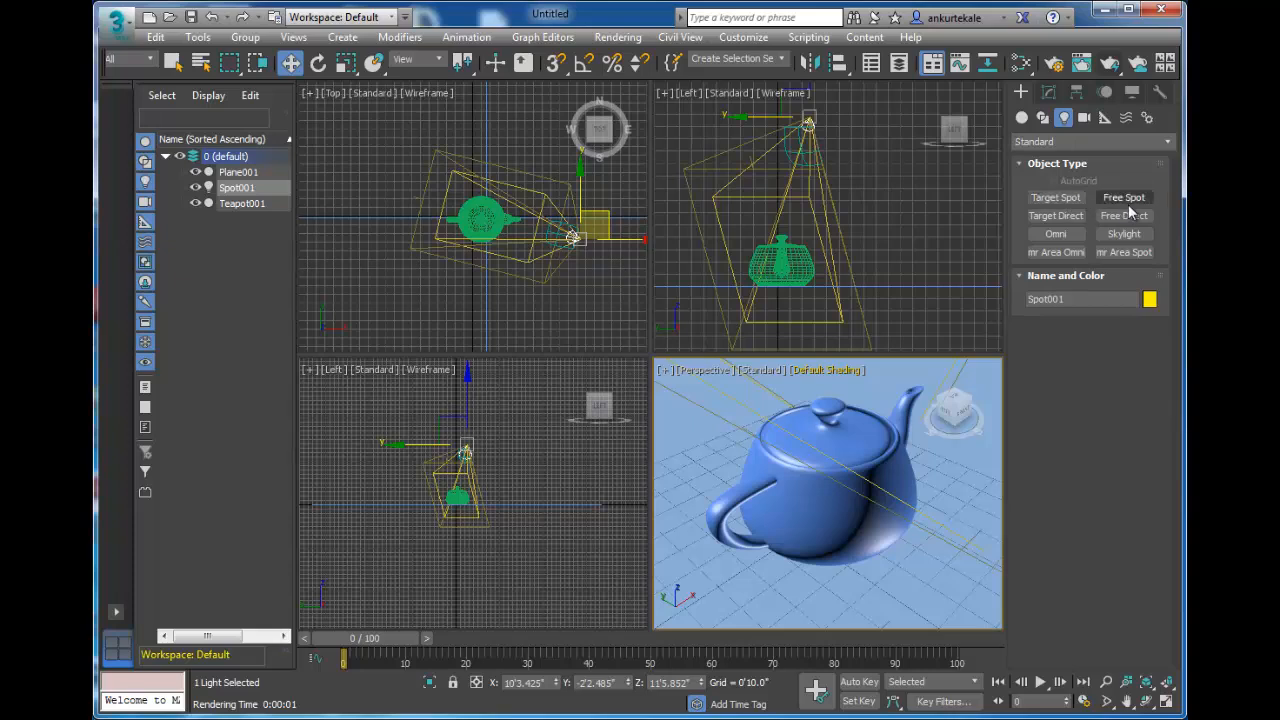
# Delete the existing spotlight from the teapot scene
pyautogui.click(820, 192)
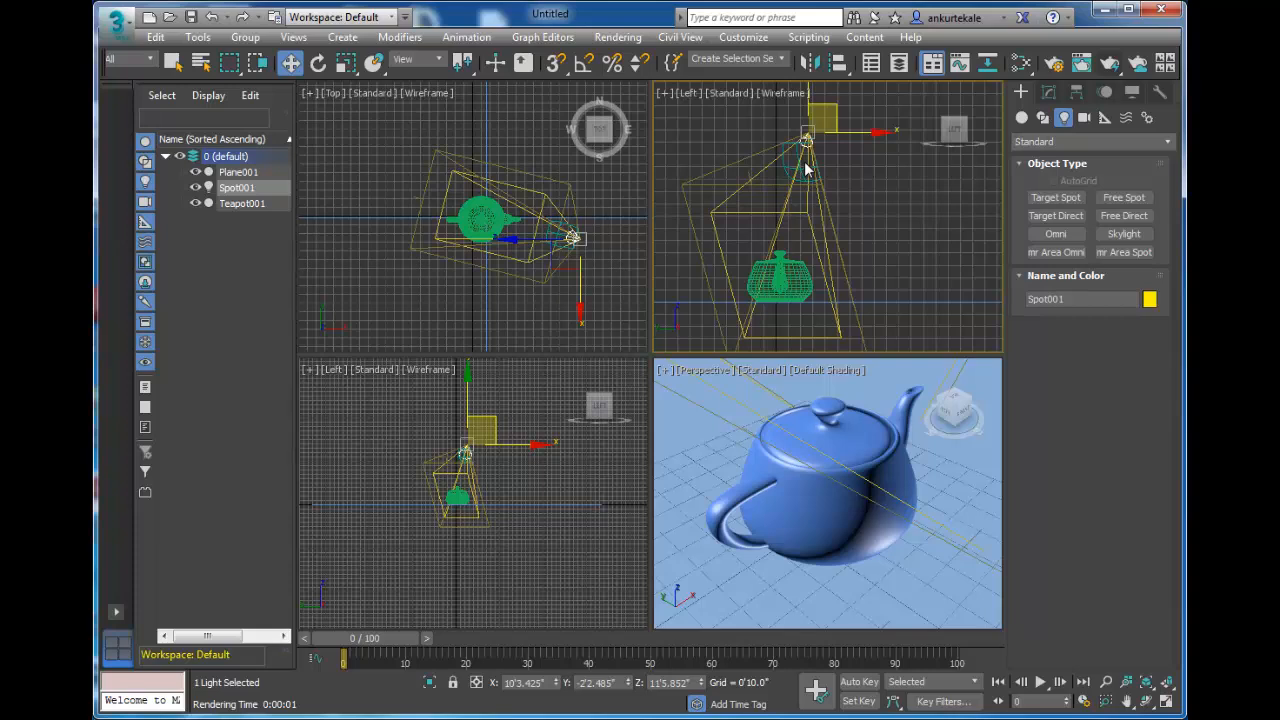
pyautogui.press('Delete')
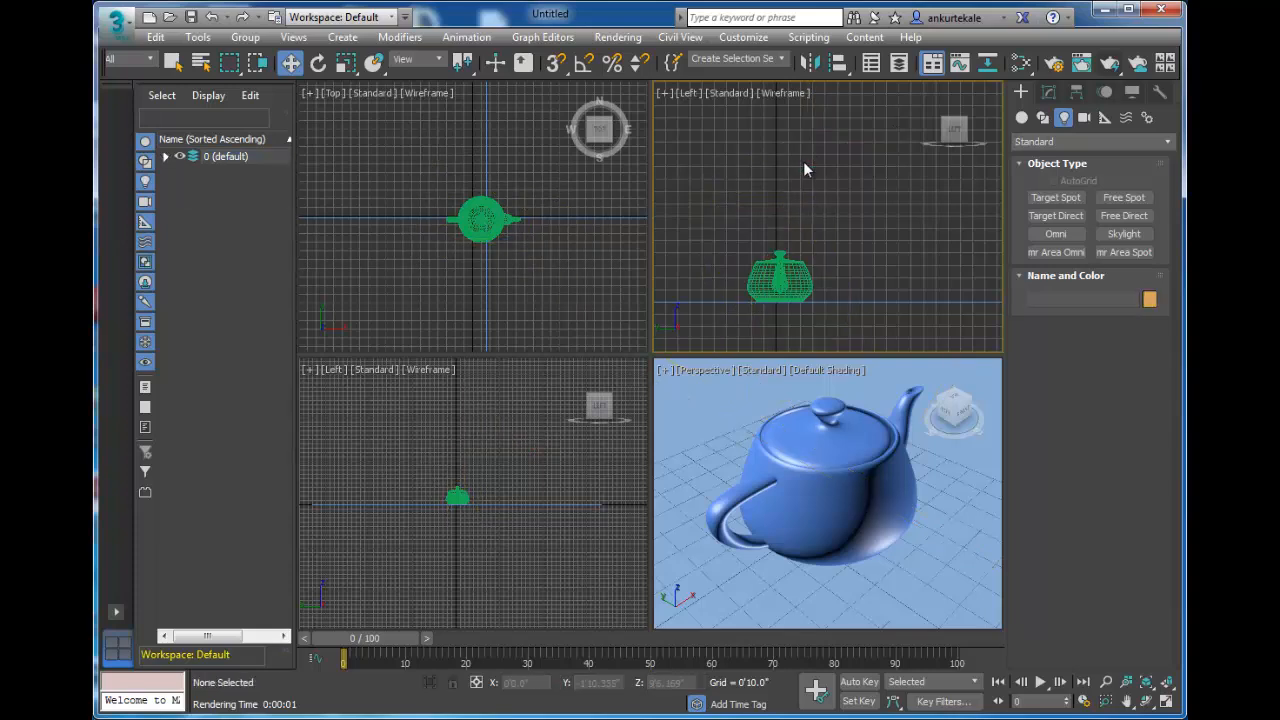
# Place a Free Spot light just above the teapot in the wireframe Left view and delete it again
pyautogui.click(1124, 197)
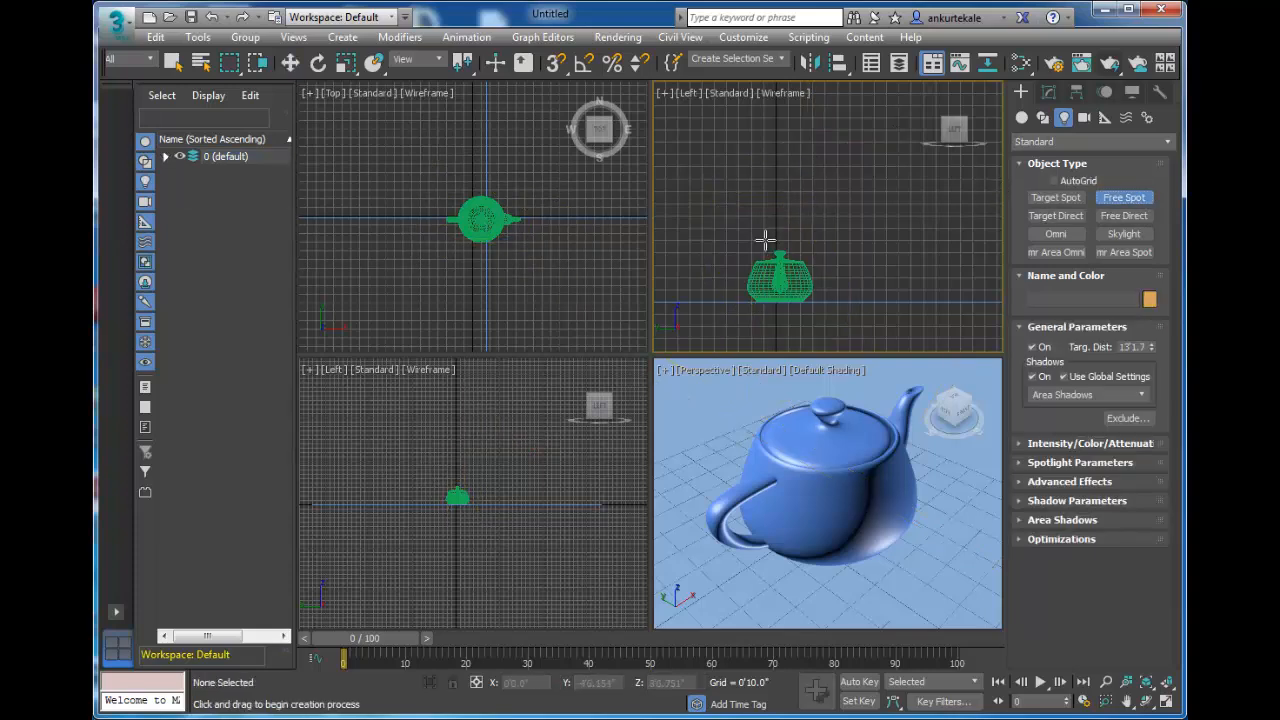
pyautogui.moveTo(774, 140); pyautogui.dragTo(777, 235)
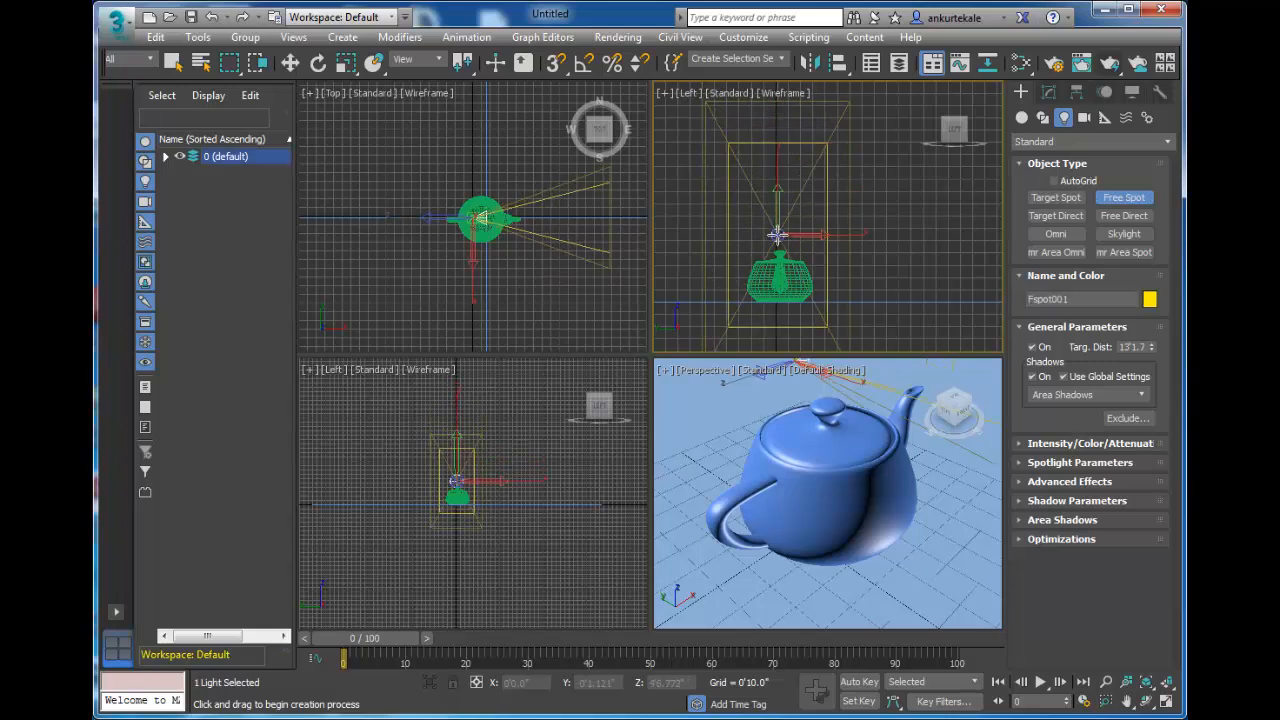
pyautogui.rightClick(777, 235)
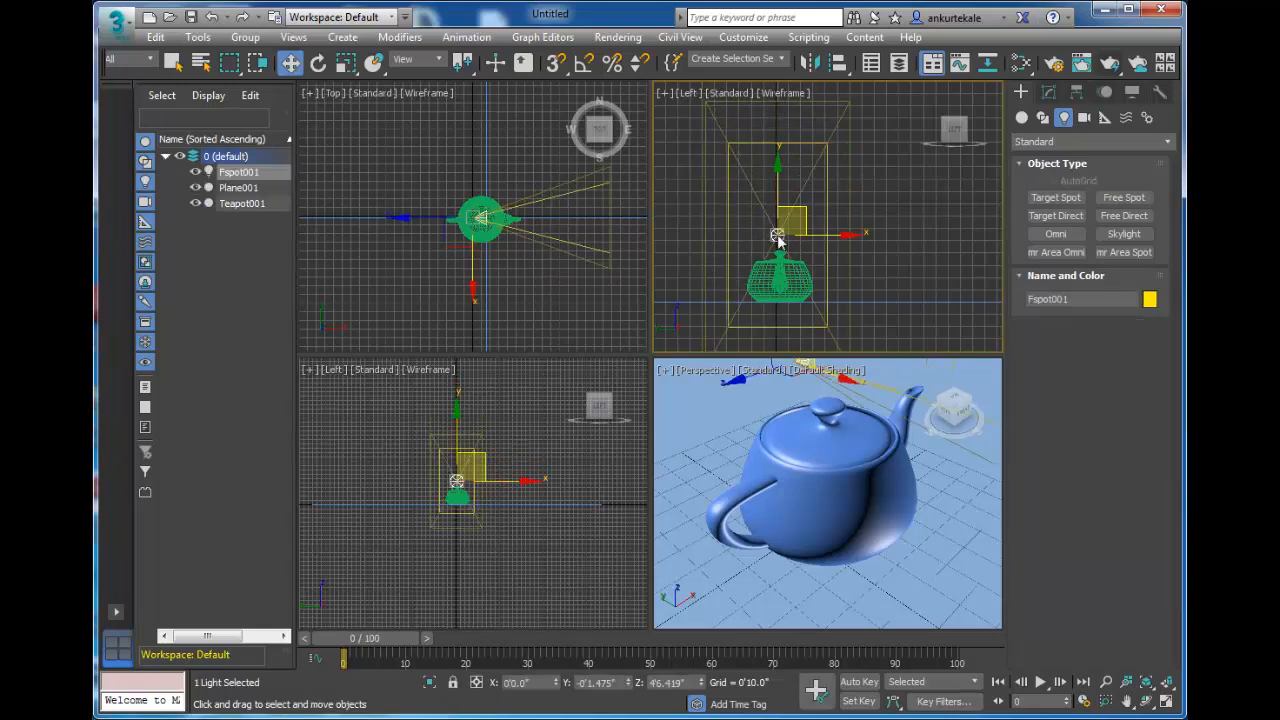
pyautogui.press('Delete')
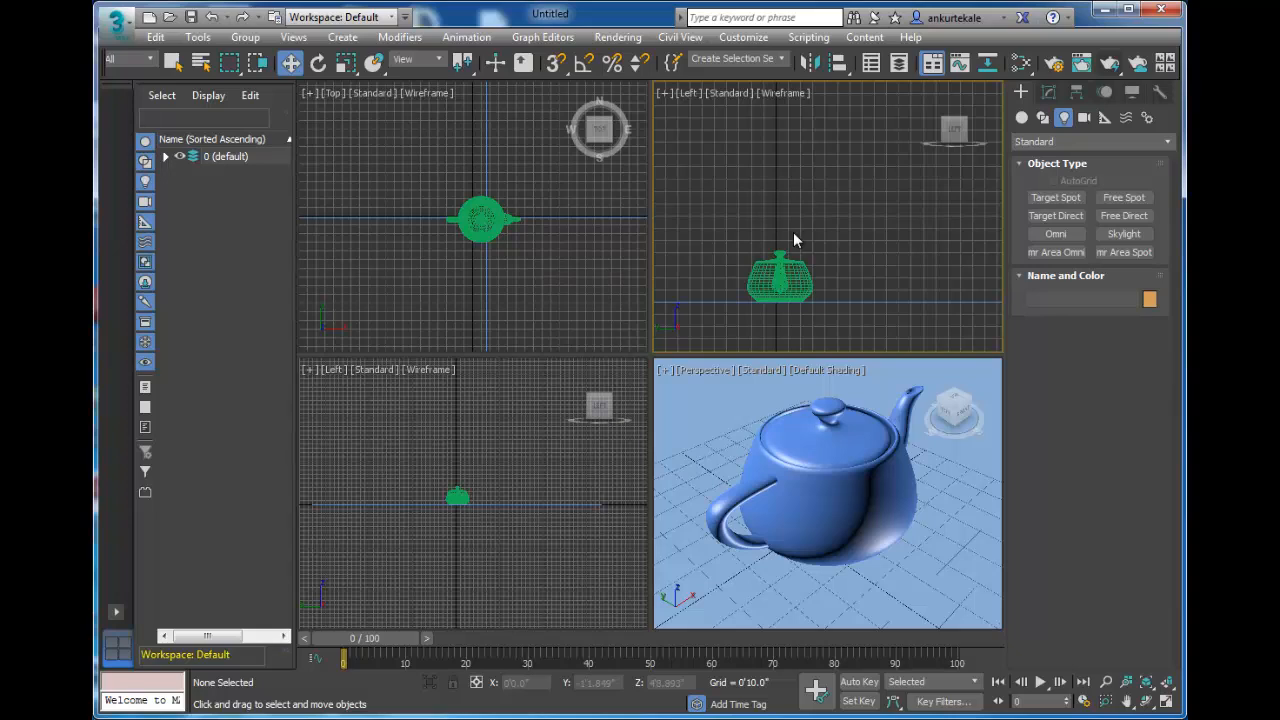
# Change the active Left view to Front and try placing a Free Spot light above the teapot's spout, undoing the placement
pyautogui.press('f')
pyautogui.moveTo(795, 258); pyautogui.dragTo(778, 327, button='middle')
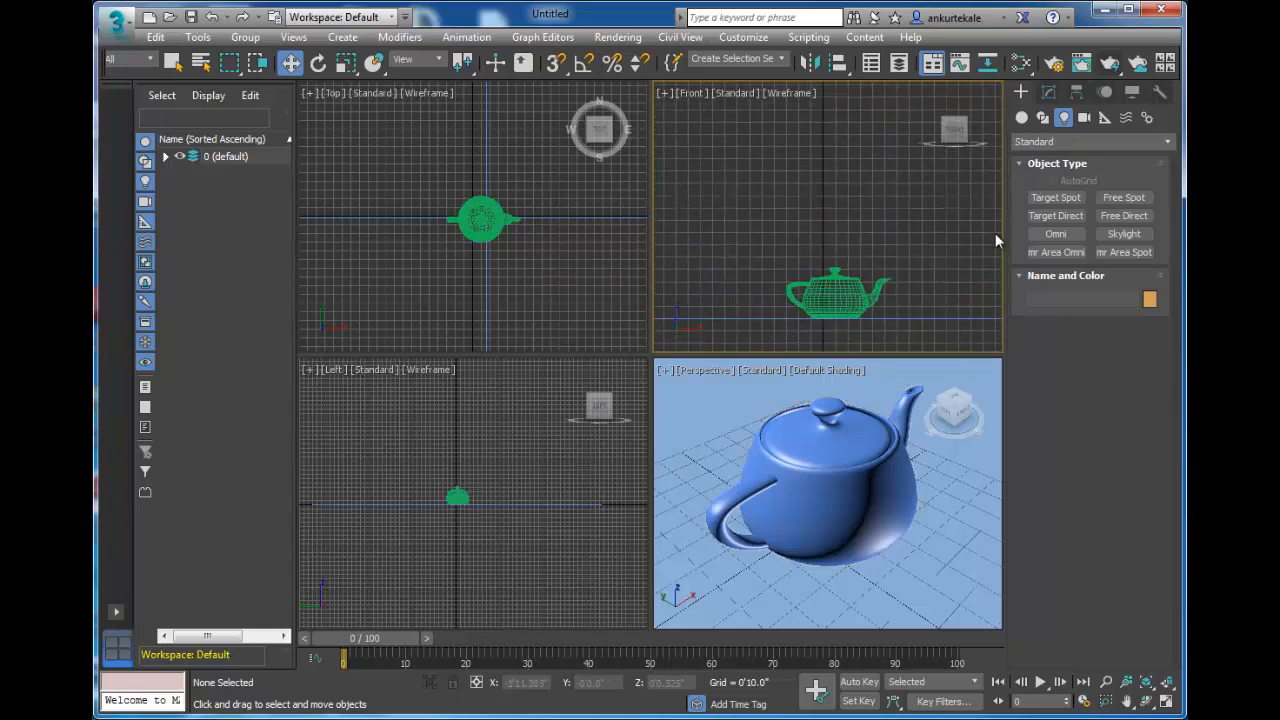
pyautogui.click(1058, 217)
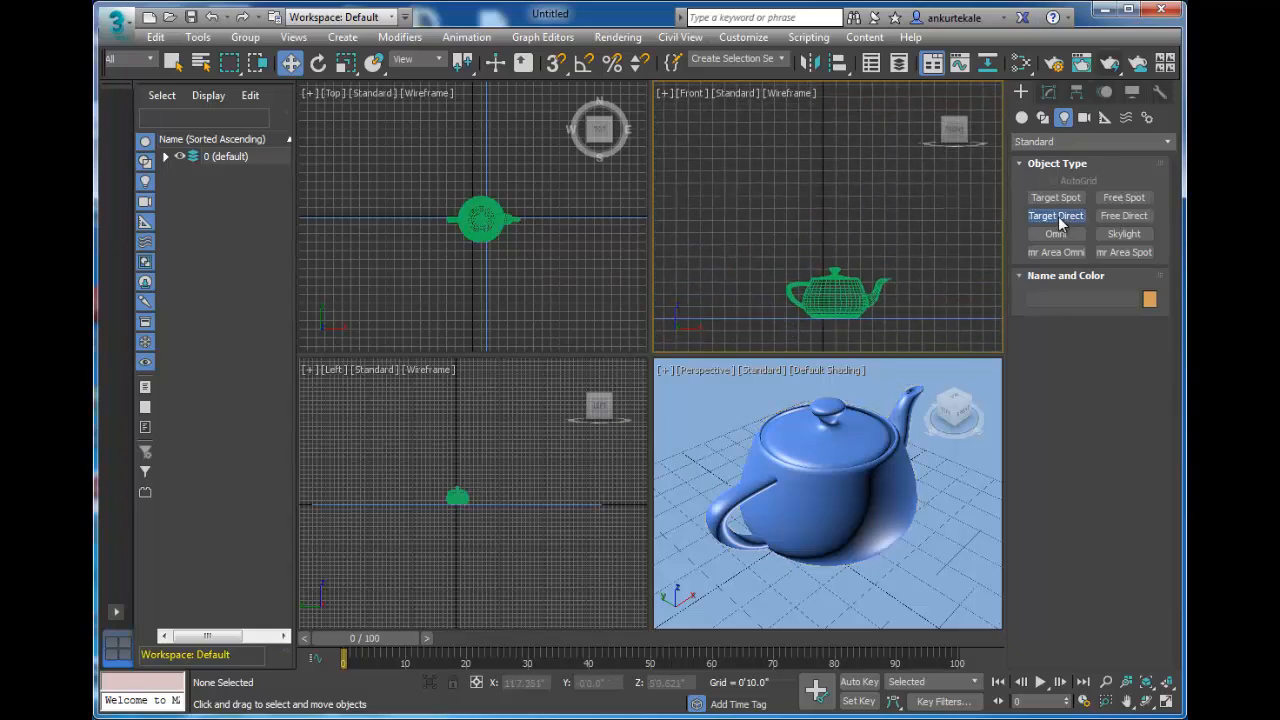
pyautogui.click(1124, 197)
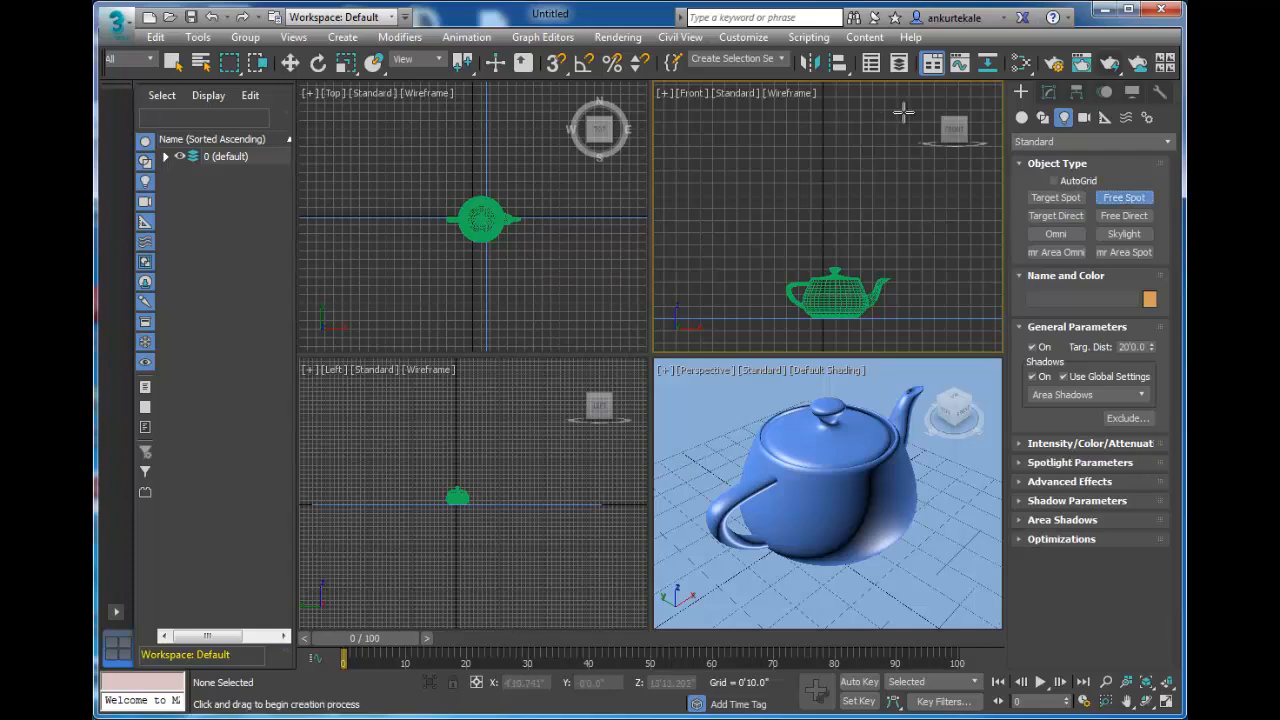
pyautogui.moveTo(904, 113); pyautogui.dragTo(880, 174)
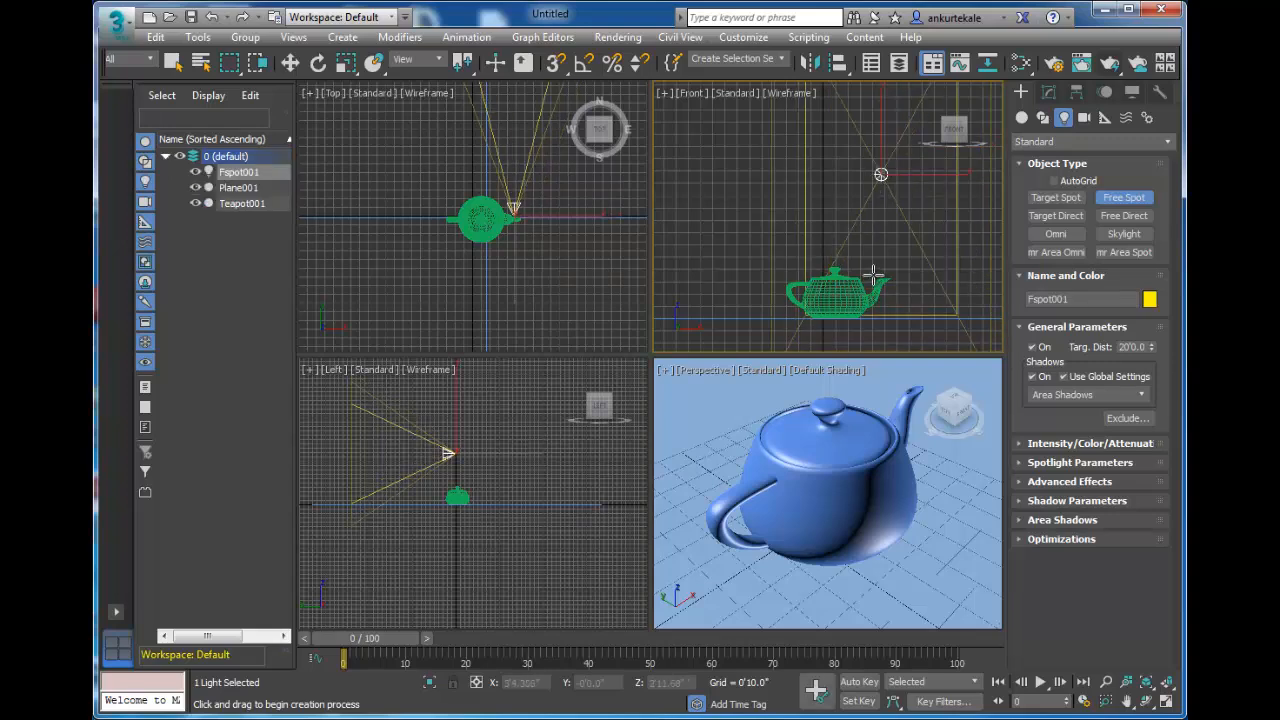
pyautogui.hotkey('ctrl', 'z')
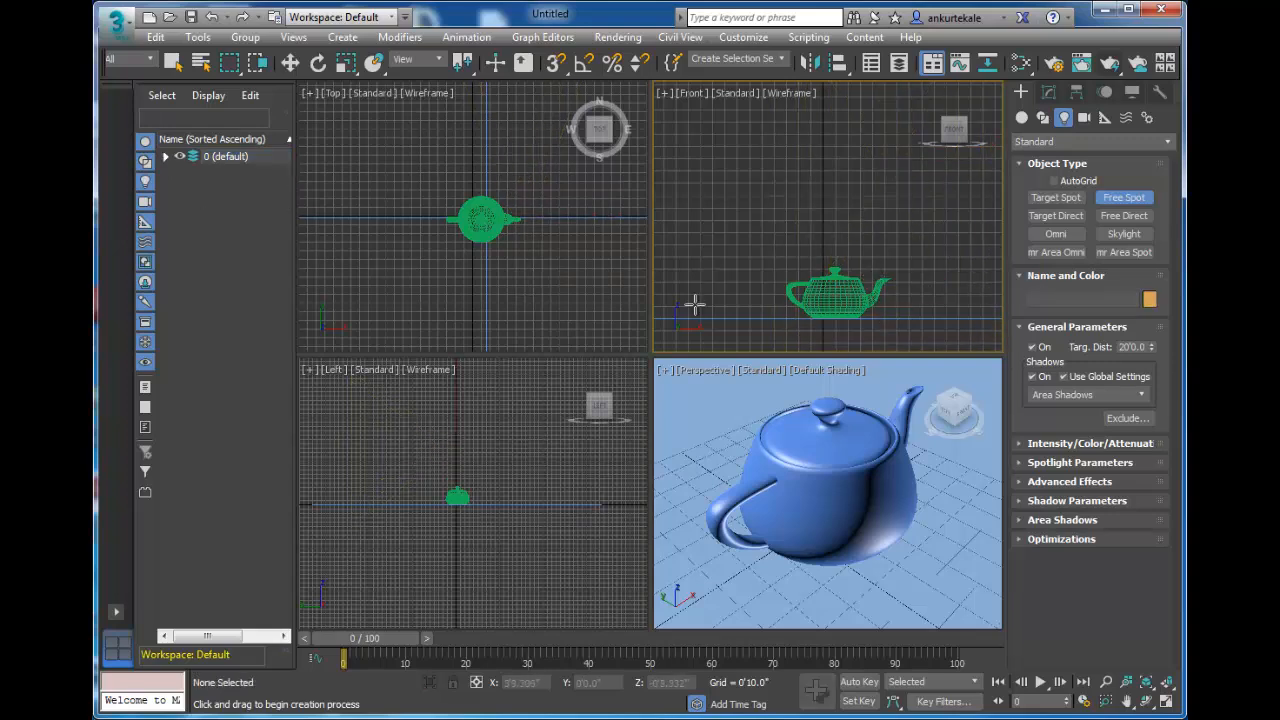
# Place a Free Spot light over the teapot in the Top view and raise it to a height of about 27' in the Front view
pyautogui.click(488, 210)
pyautogui.scroll(-6, 880, 280)
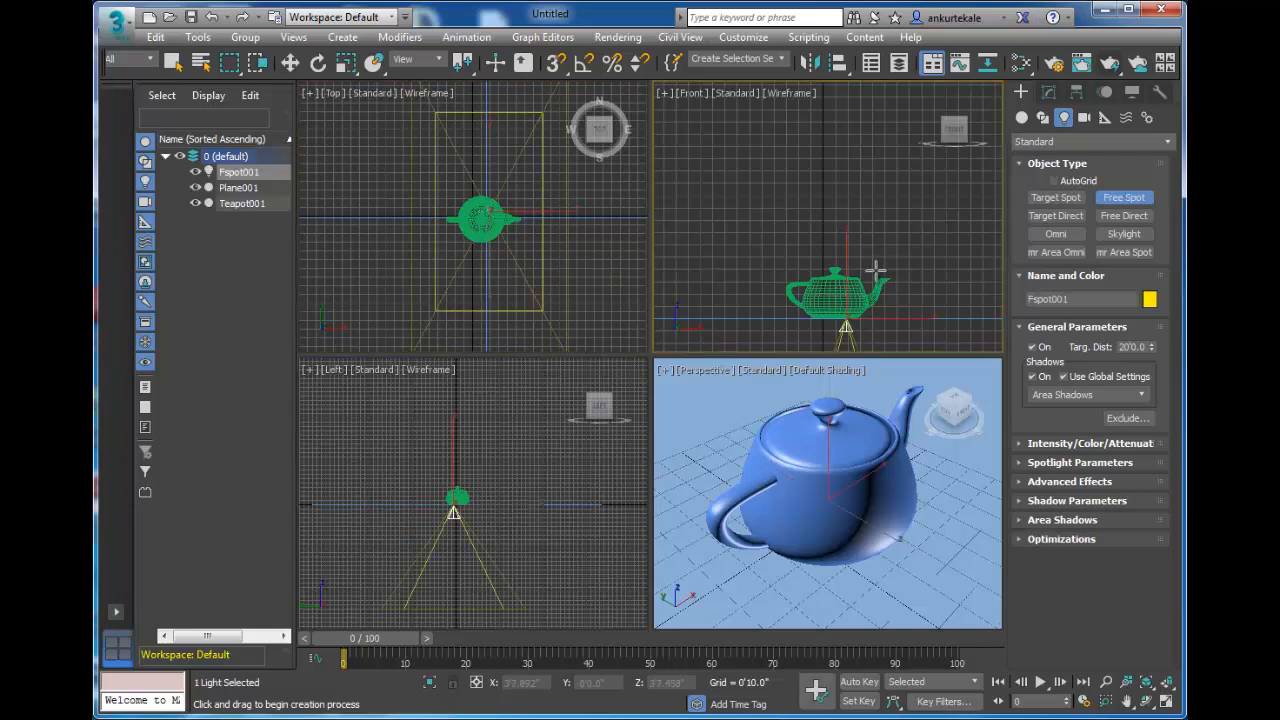
pyautogui.click(290, 62)
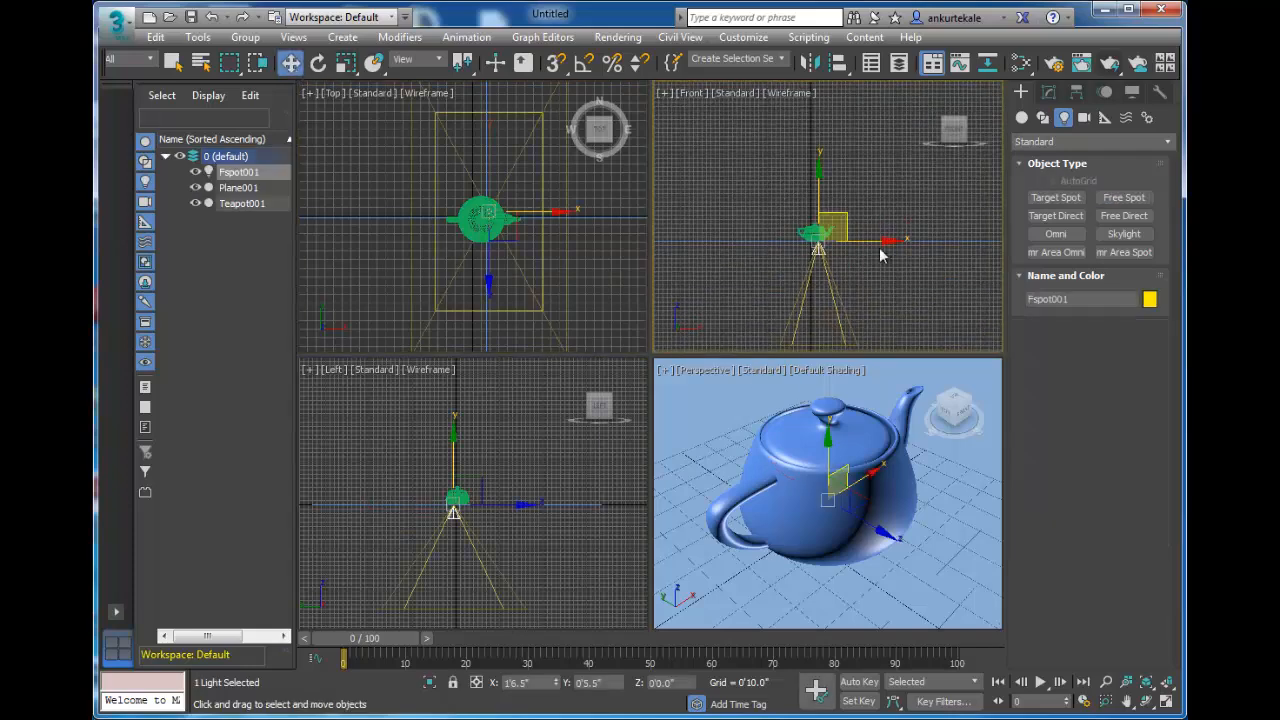
pyautogui.moveTo(816, 189); pyautogui.dragTo(820, 30)
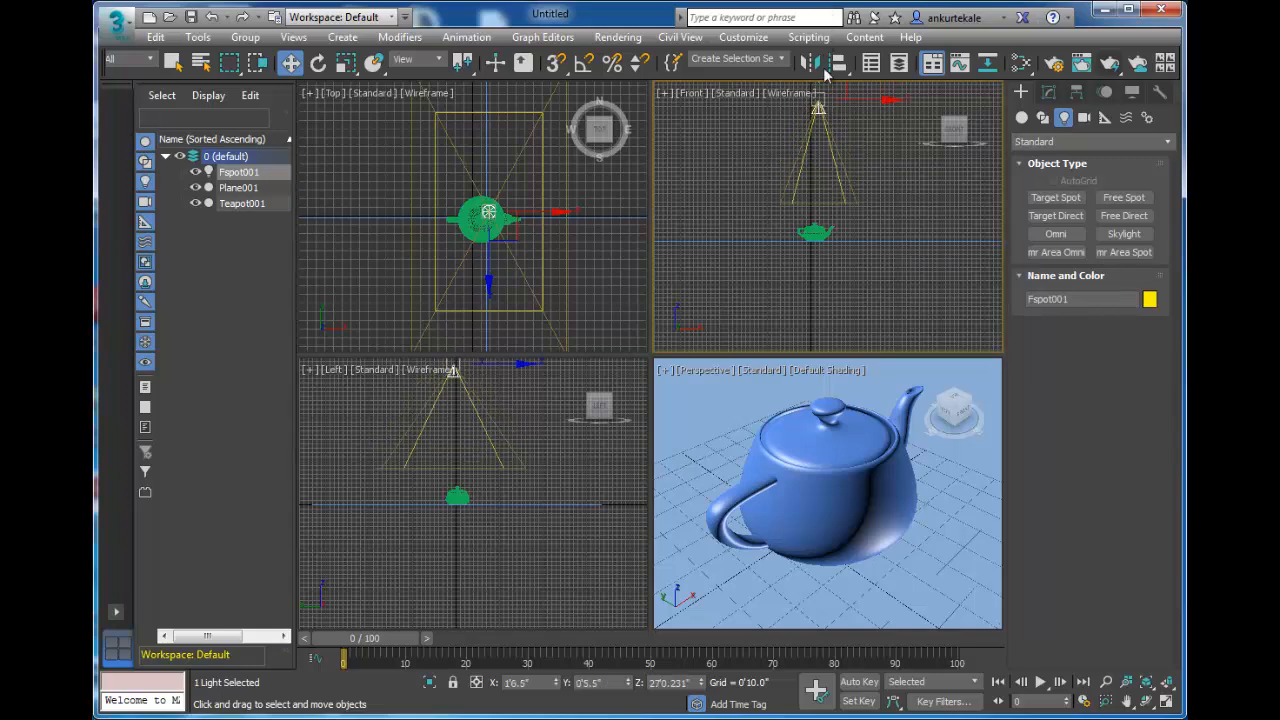
pyautogui.moveTo(847, 197); pyautogui.dragTo(847, 267, button='middle')
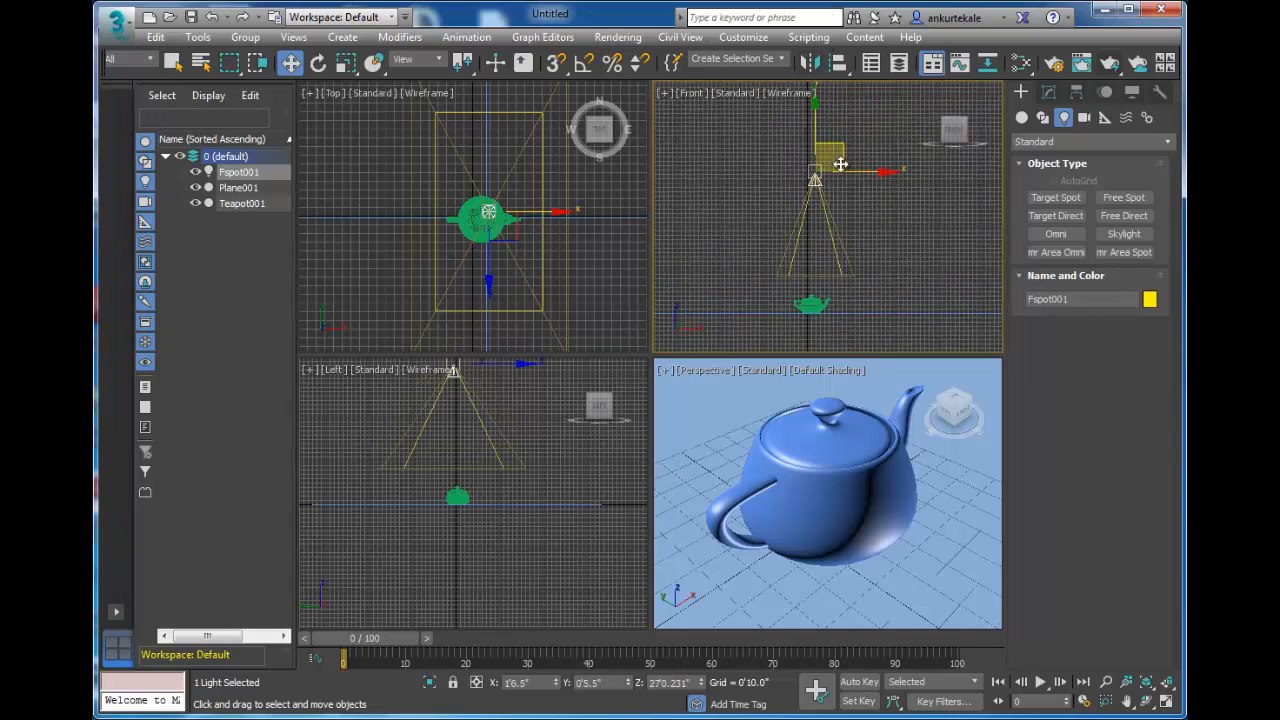
# Maximize the Front view, move the free spotlight up and toward the spout side, and rotate it to about -11 degrees around Y
pyautogui.hotkey('alt', 'w')
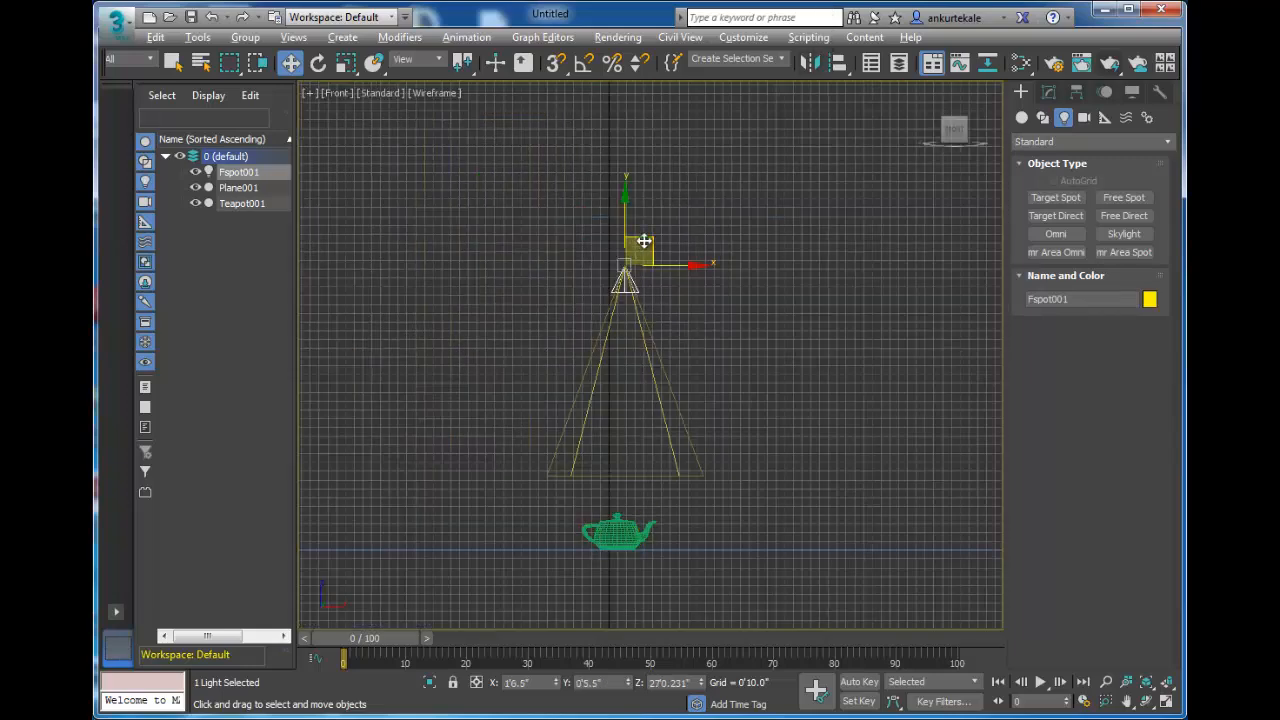
pyautogui.moveTo(645, 241); pyautogui.dragTo(738, 219)
pyautogui.press('e')
pyautogui.moveTo(707, 180); pyautogui.dragTo(763, 221)
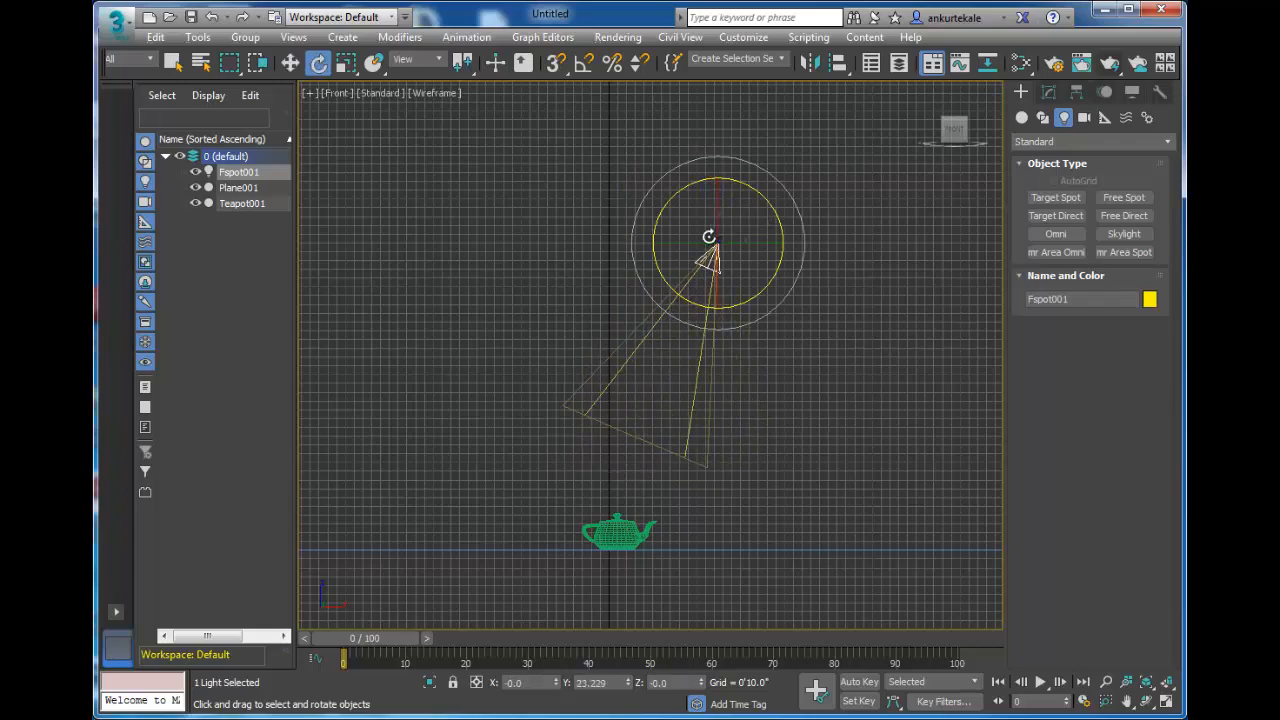
pyautogui.moveTo(734, 373); pyautogui.dragTo(759, 407, button='middle')
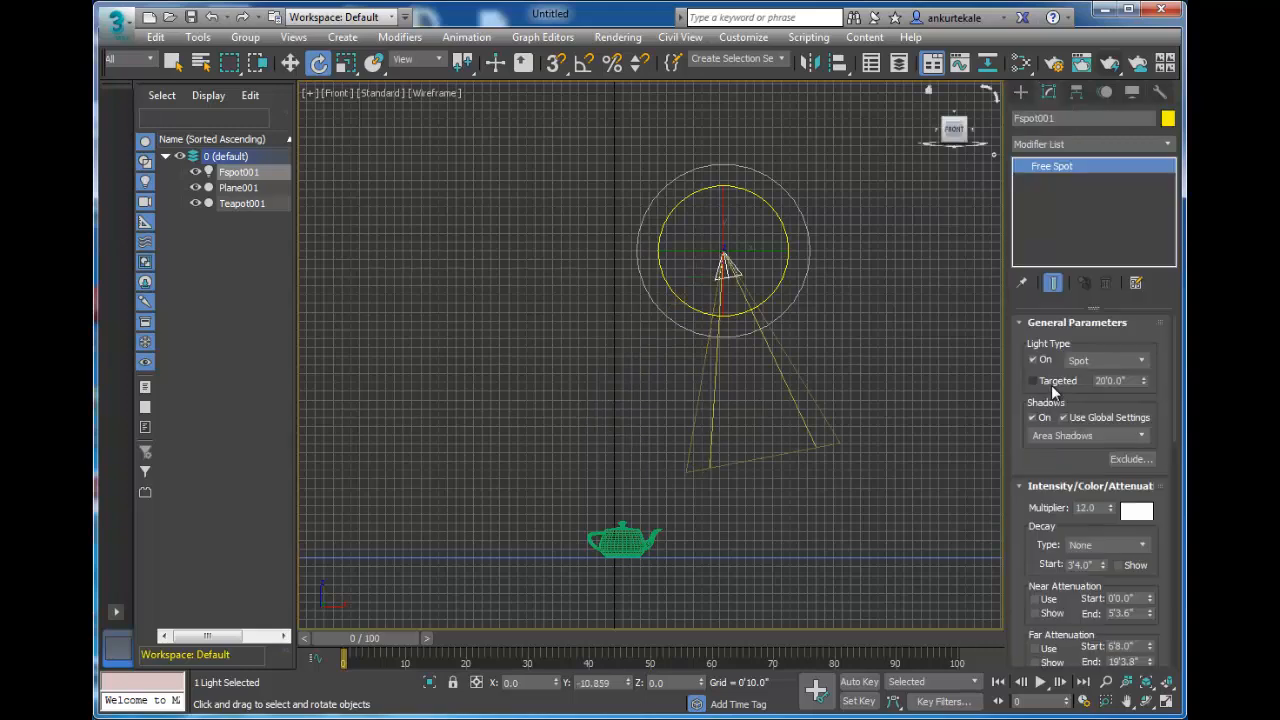
# Turn on the Targeted option for the free spotlight and move the light source farther out on the spout side
pyautogui.click(1050, 383)
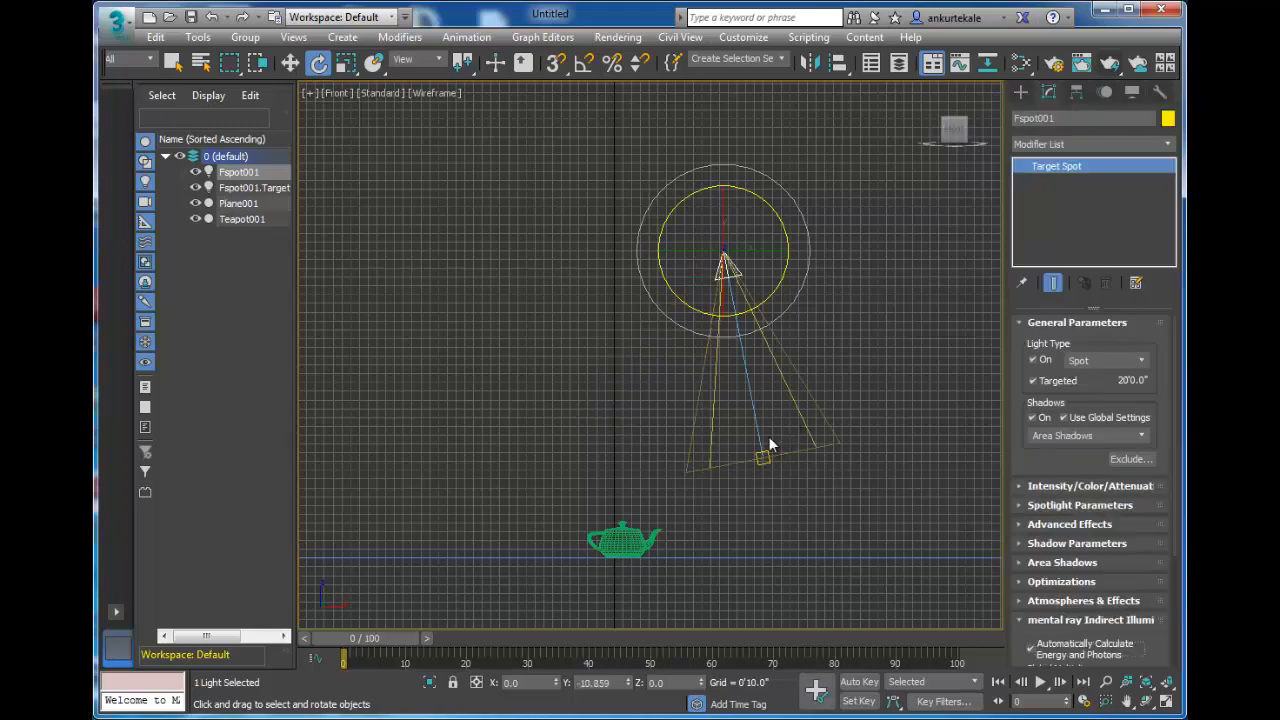
pyautogui.press('w')
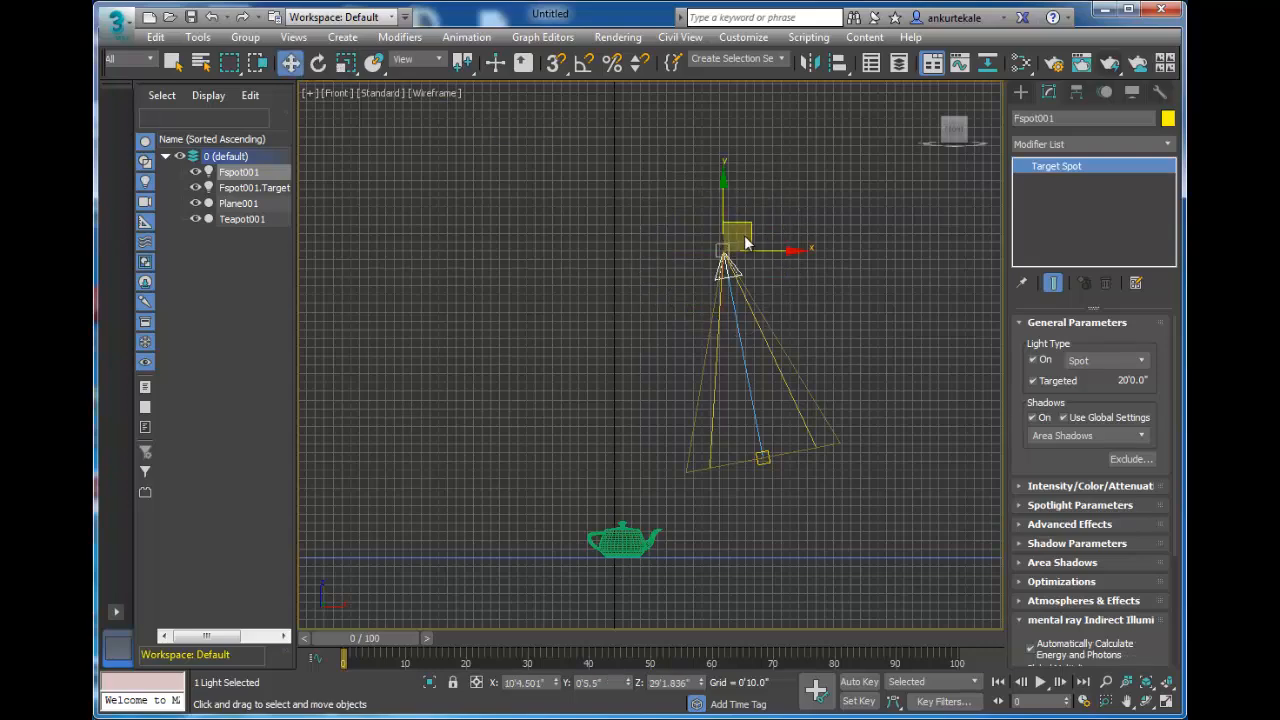
pyautogui.moveTo(935, 230); pyautogui.dragTo(938, 230)
pyautogui.click(724, 253)
pyautogui.moveTo(743, 229); pyautogui.dragTo(911, 249)
# Move the spotlight's target close to the teapot and shift the light source over to the handle side
pyautogui.click(760, 457)
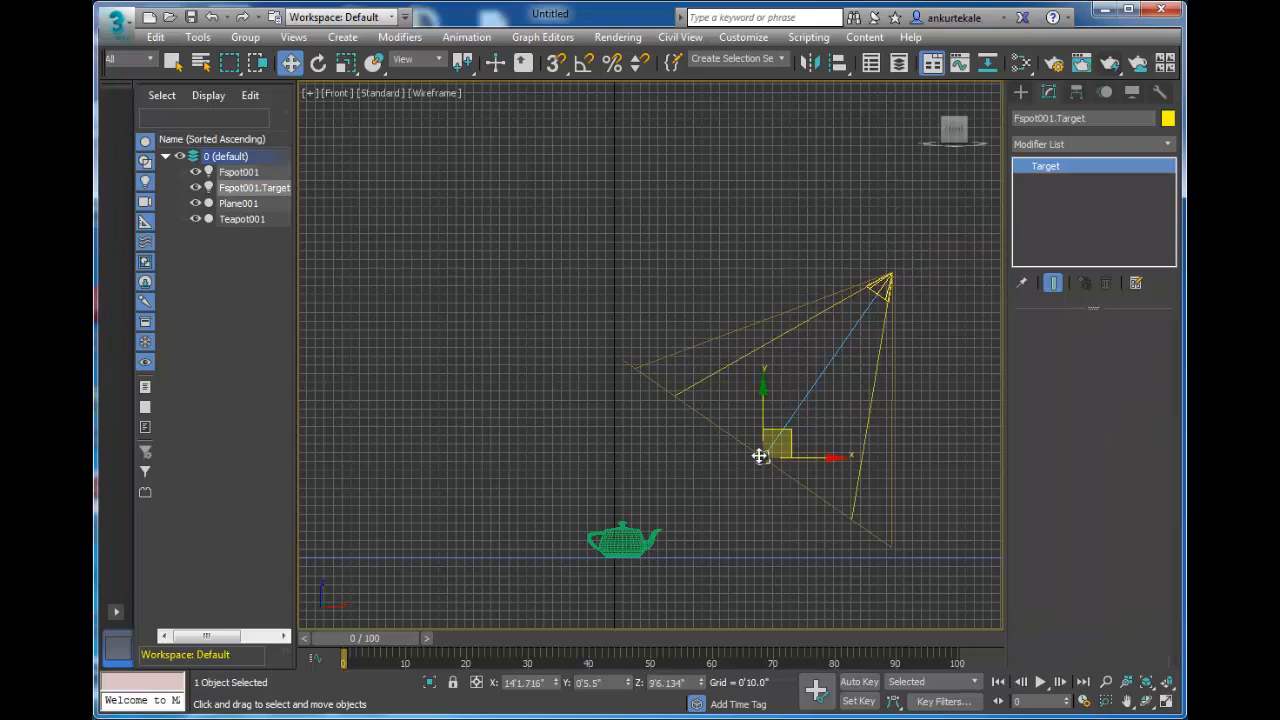
pyautogui.moveTo(784, 436); pyautogui.dragTo(657, 506)
pyautogui.moveTo(888, 280); pyautogui.dragTo(530, 270)
pyautogui.click(1020, 92)
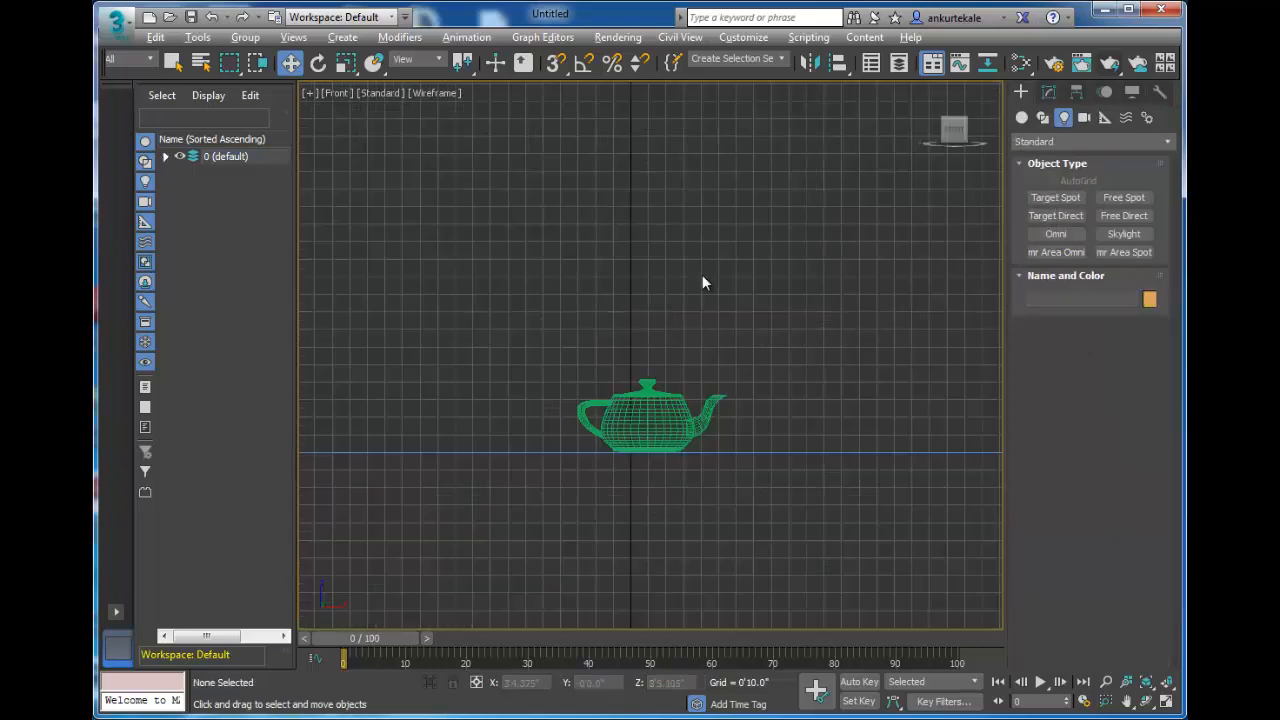
pyautogui.hotkey('alt', 'w')
pyautogui.moveTo(769, 458); pyautogui.dragTo(771, 484, button='middle')
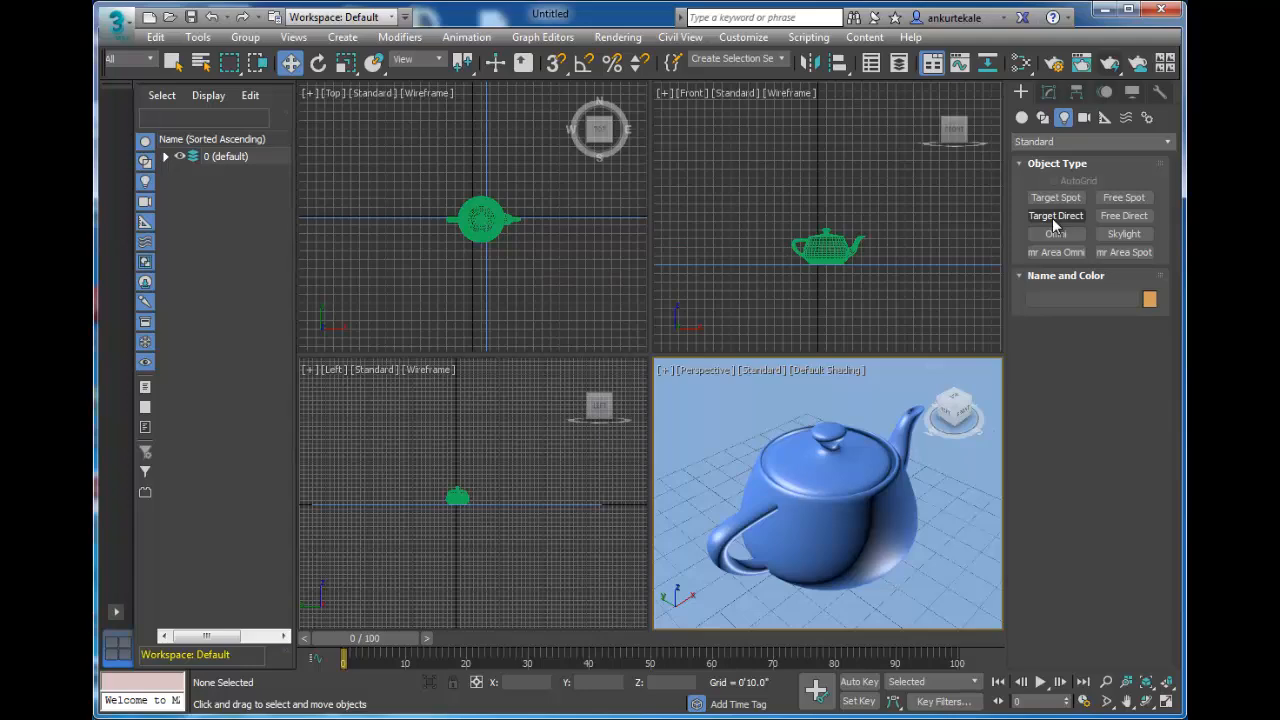
pyautogui.moveTo(856, 268); pyautogui.dragTo(820, 307, button='middle')
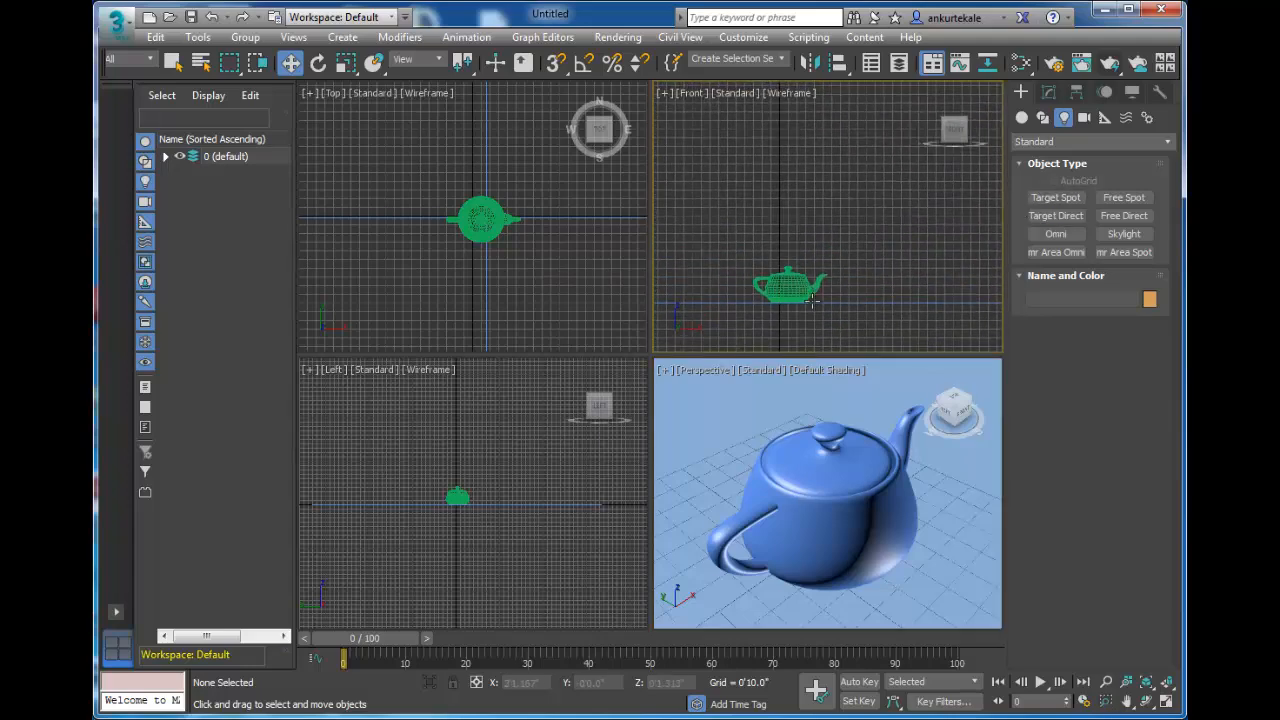
pyautogui.click(1165, 701)
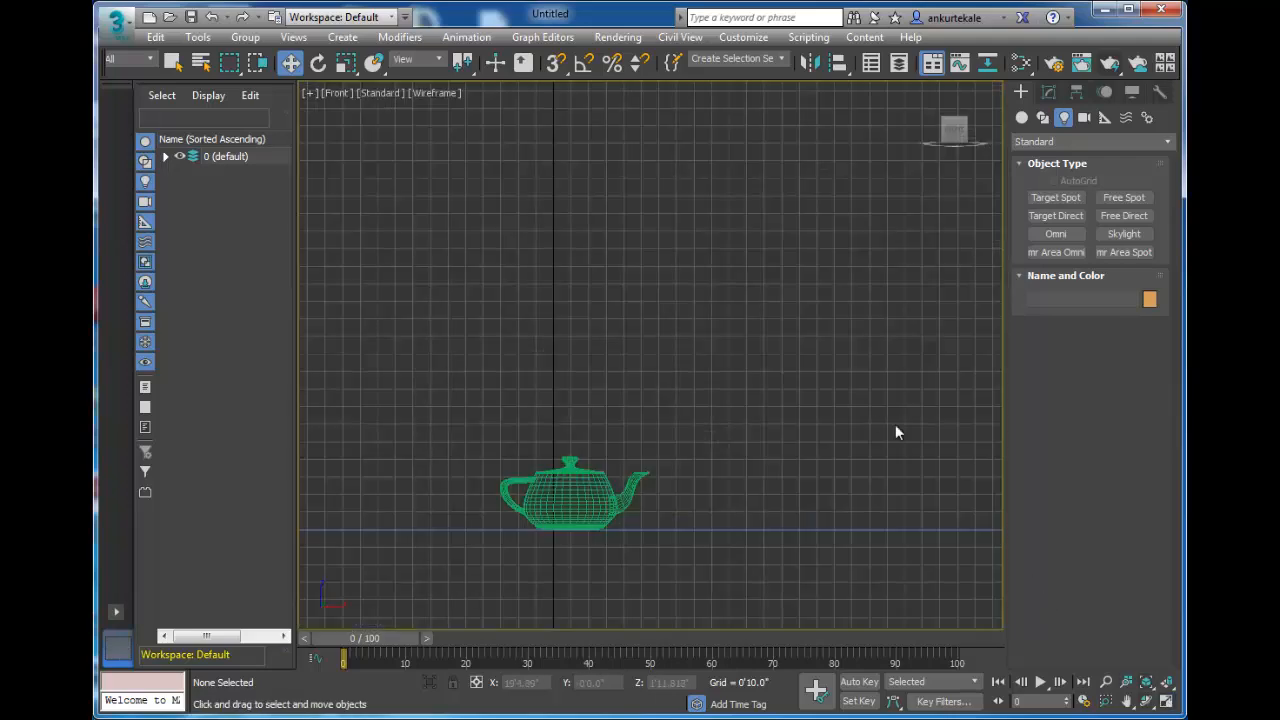
pyautogui.moveTo(895, 424); pyautogui.dragTo(781, 463, button='middle')
pyautogui.click(1037, 200)
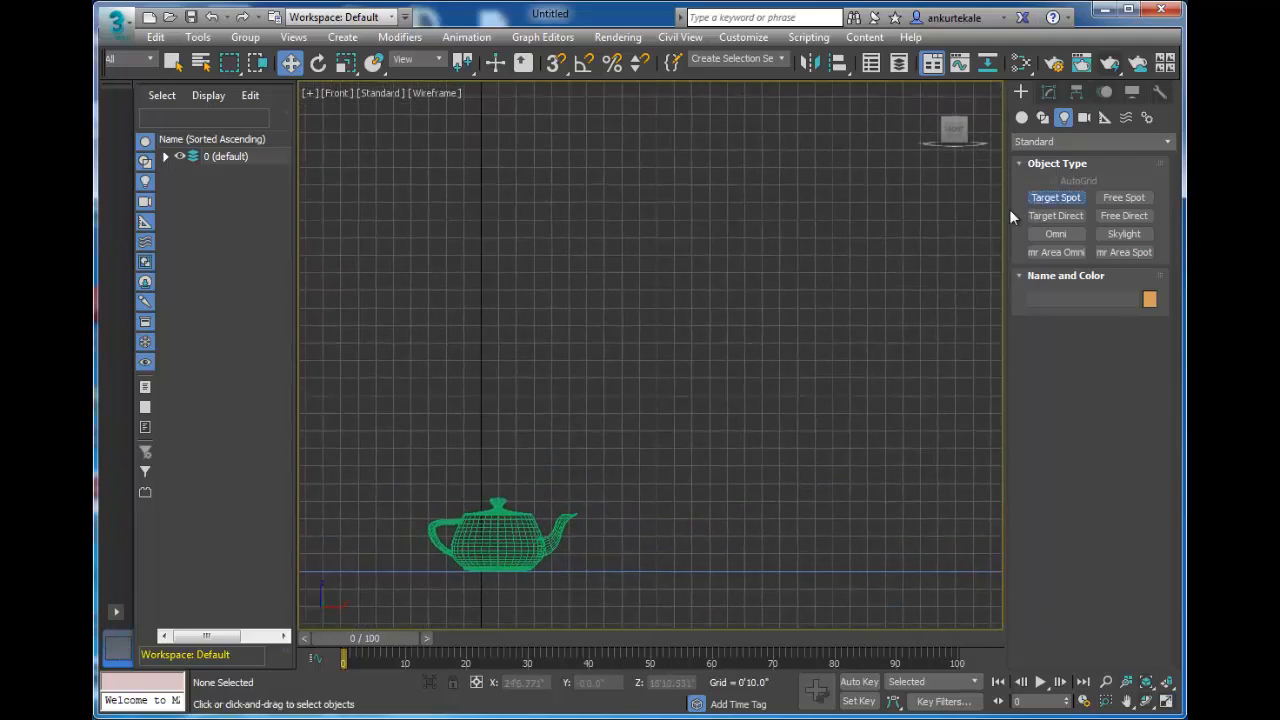
pyautogui.moveTo(812, 143); pyautogui.dragTo(606, 437)
pyautogui.hotkey('ctrl', 'z')
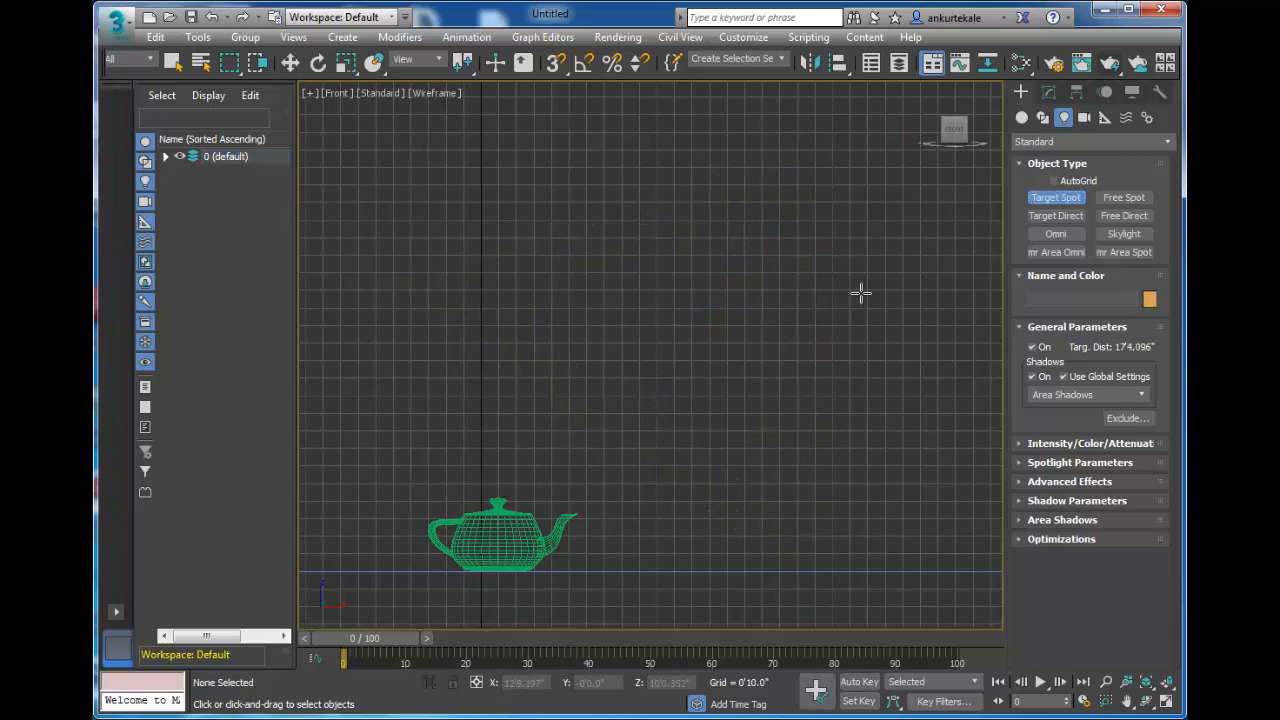
# Place a Target Direct light above the spout side in the Front view, aimed at the teapot, and show it in the maximized Perspective view
pyautogui.click(1055, 216)
pyautogui.moveTo(798, 226); pyautogui.dragTo(543, 518)
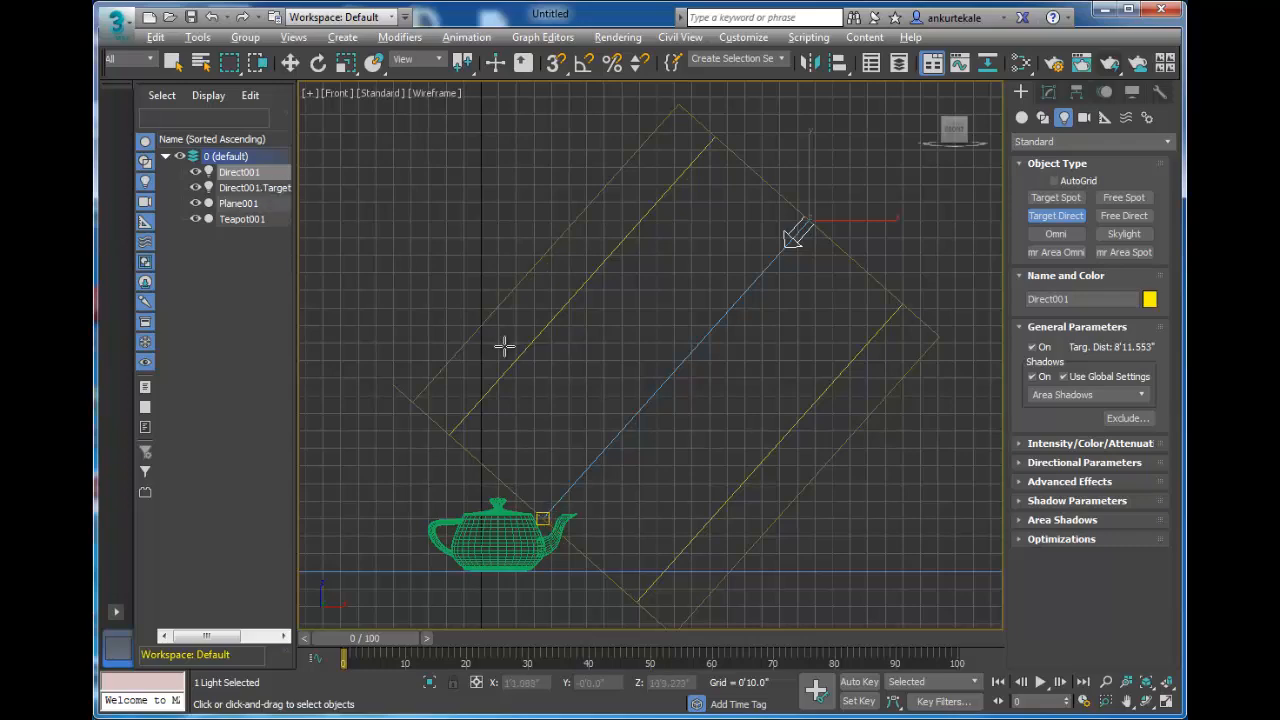
pyautogui.hotkey('alt', 'w')
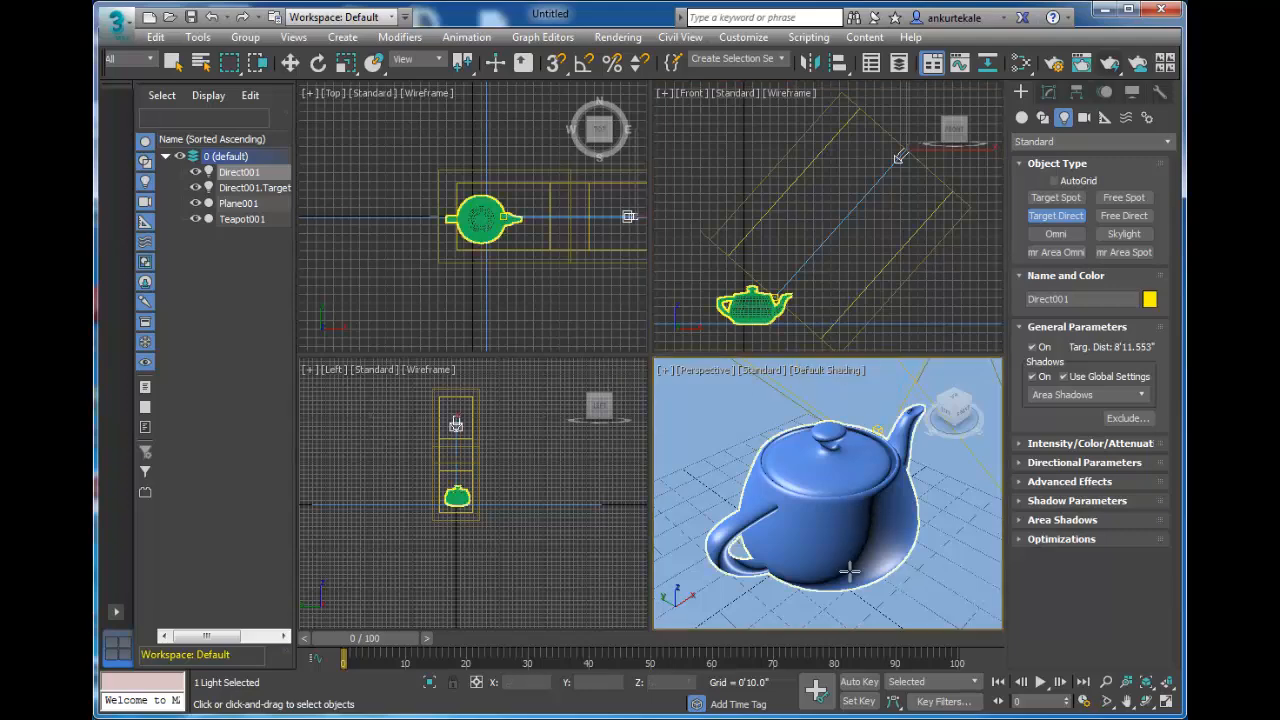
pyautogui.hotkey('alt', 'w')
pyautogui.scroll(-10, 847, 530)
pyautogui.keyDown('alt'); pyautogui.moveTo(890, 530); pyautogui.dragTo(1017, 338, button='middle'); pyautogui.keyUp('alt')
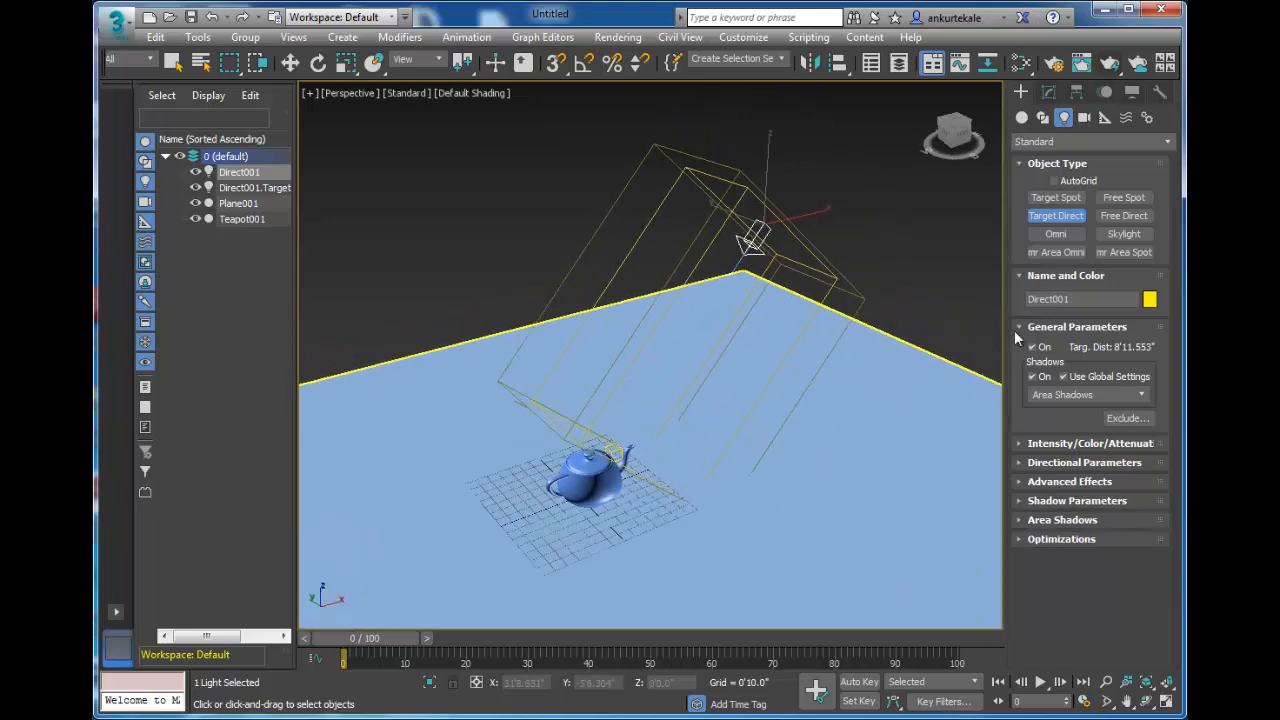
# Set the directional light's cone shape to Circle in its Directional Parameters
pyautogui.click(1048, 91)
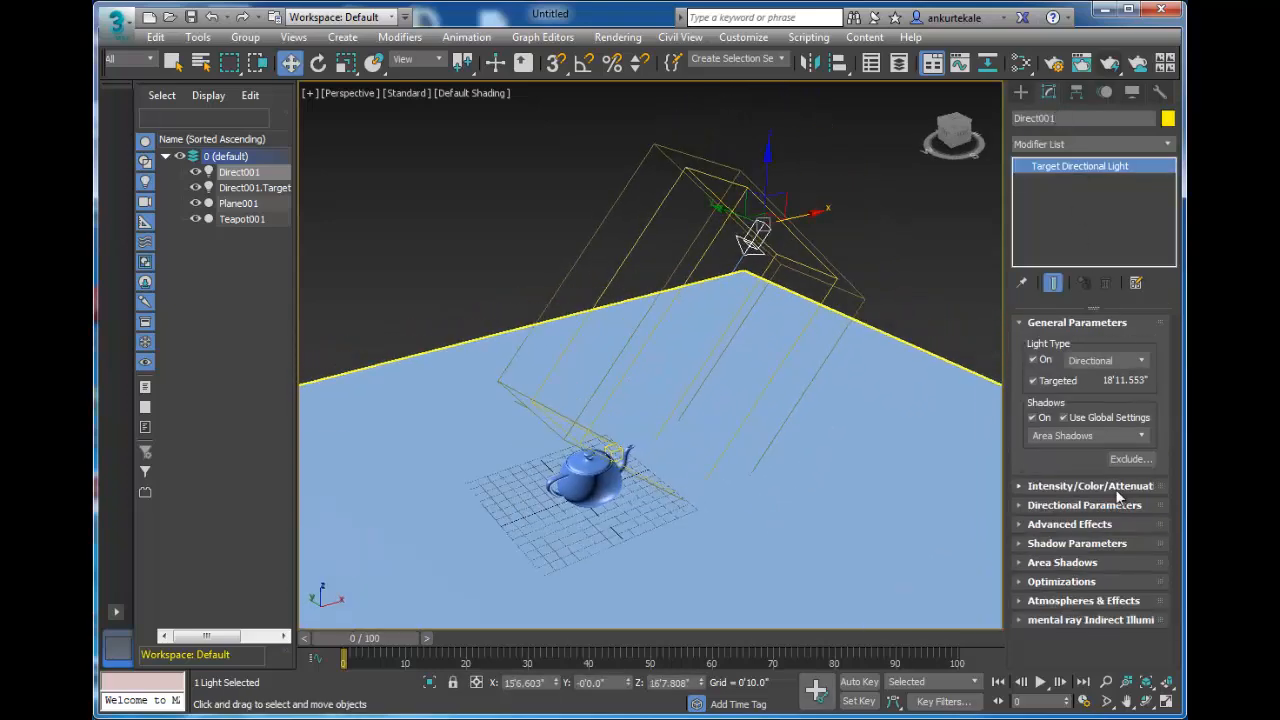
pyautogui.click(1090, 505)
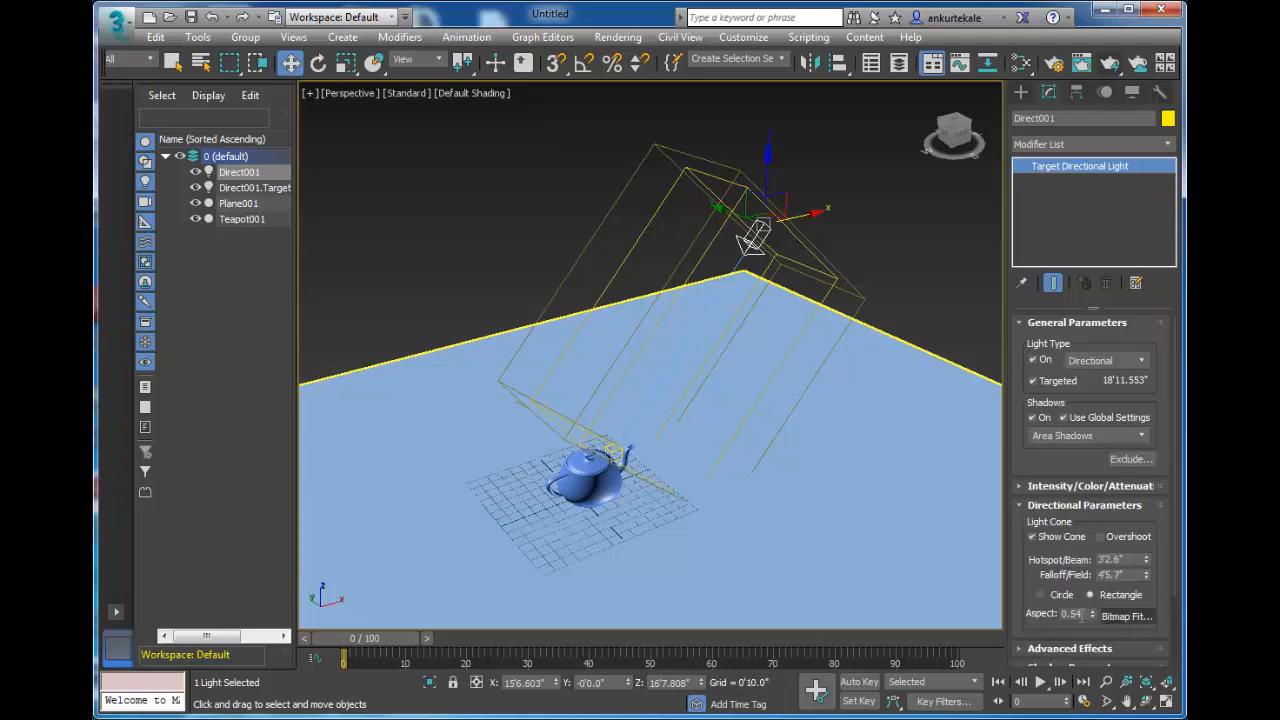
pyautogui.click(1041, 594)
# Render the Perspective view close to the teapot, reframe it with the whole lit circle in view, and render again
pyautogui.keyDown('alt'); pyautogui.moveTo(743, 500); pyautogui.dragTo(743, 471, button='middle'); pyautogui.keyUp('alt')
pyautogui.scroll(5, 743, 471)
pyautogui.click(1110, 66)
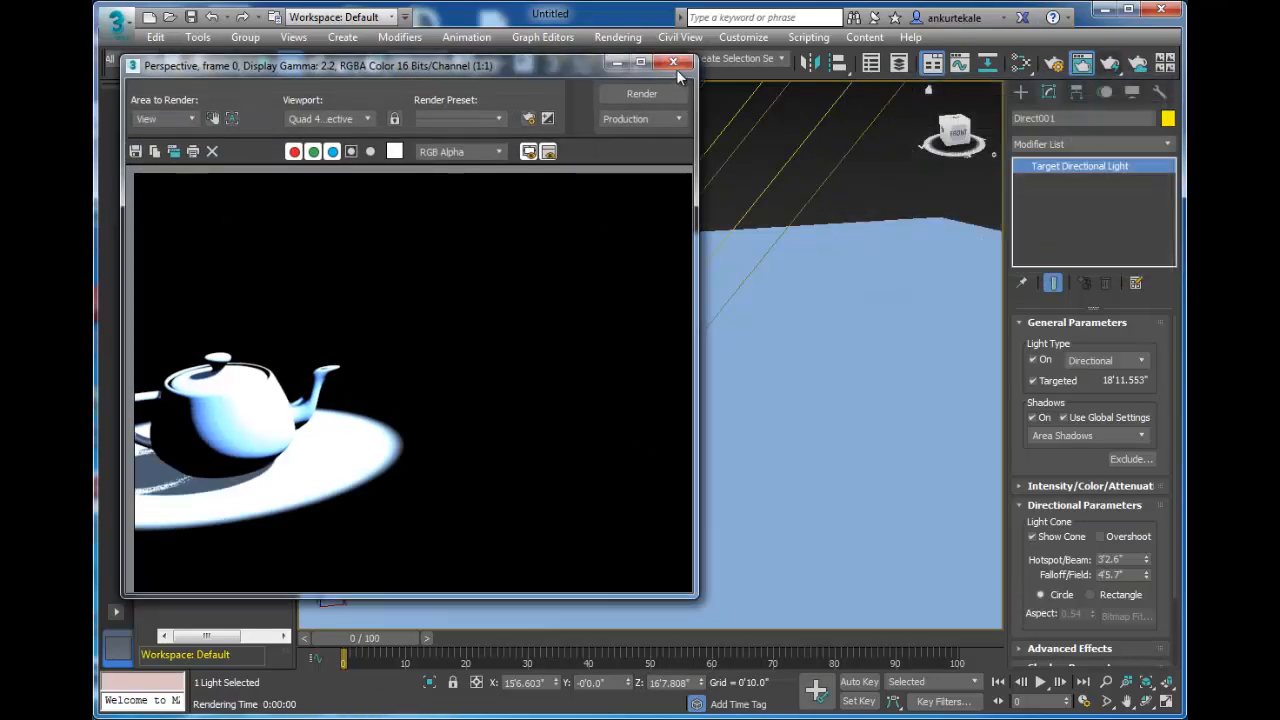
pyautogui.click(673, 62)
pyautogui.keyDown('alt'); pyautogui.moveTo(680, 371); pyautogui.dragTo(891, 360, button='middle'); pyautogui.keyUp('alt')
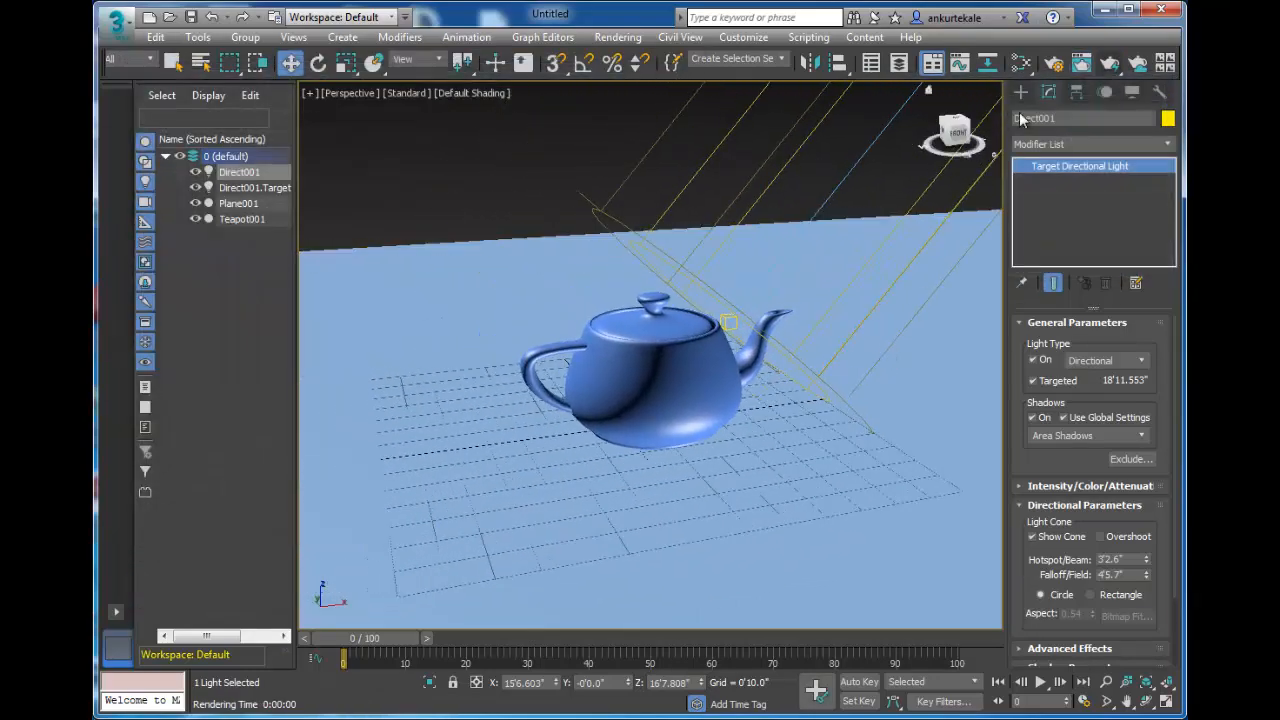
pyautogui.click(1110, 63)
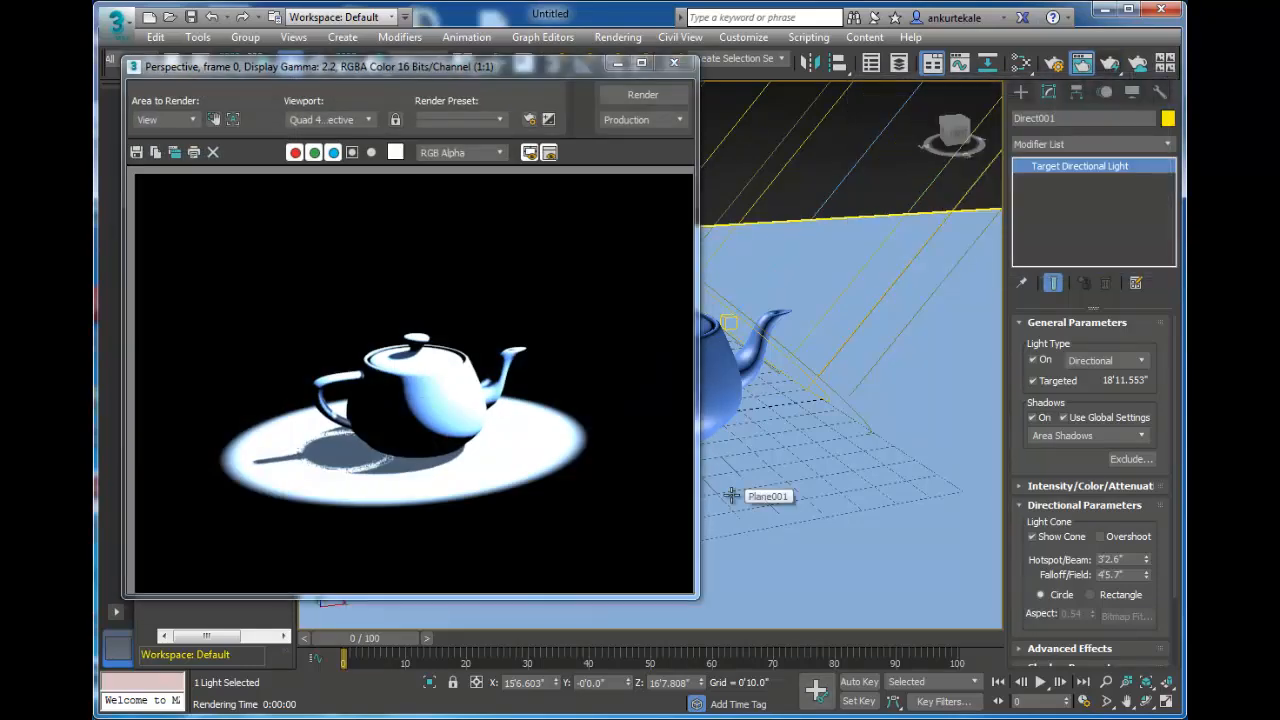
pyautogui.click(673, 62)
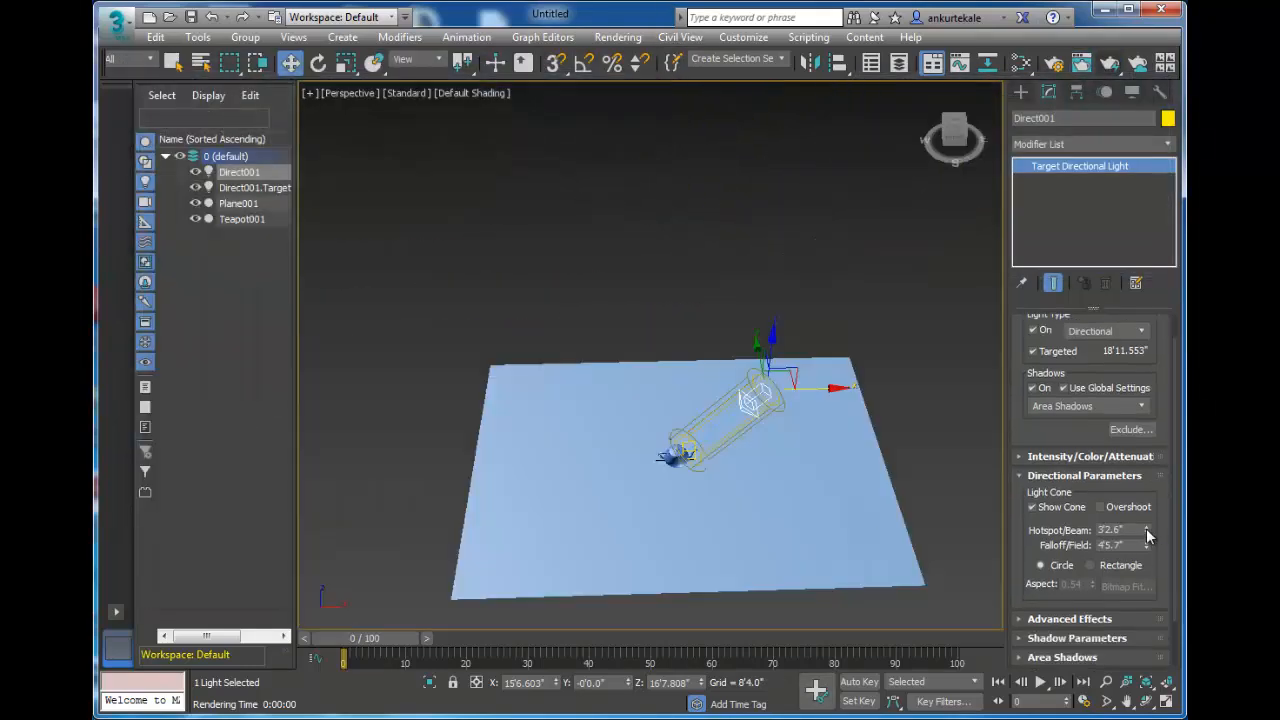
# Widen the directional light's Hotspot/Beam to about 31'5.6" and move the light in the Front view to about X 34', Z 43'
pyautogui.moveTo(1147, 532); pyautogui.dragTo(1144, 472)
pyautogui.moveTo(1151, 141); pyautogui.dragTo(1155, 236)
pyautogui.keyDown('alt'); pyautogui.moveTo(800, 396); pyautogui.dragTo(680, 388, button='middle'); pyautogui.keyUp('alt')
pyautogui.press('f')
pyautogui.moveTo(774, 392); pyautogui.dragTo(979, 112)
pyautogui.moveTo(842, 262); pyautogui.dragTo(736, 286, button='middle')
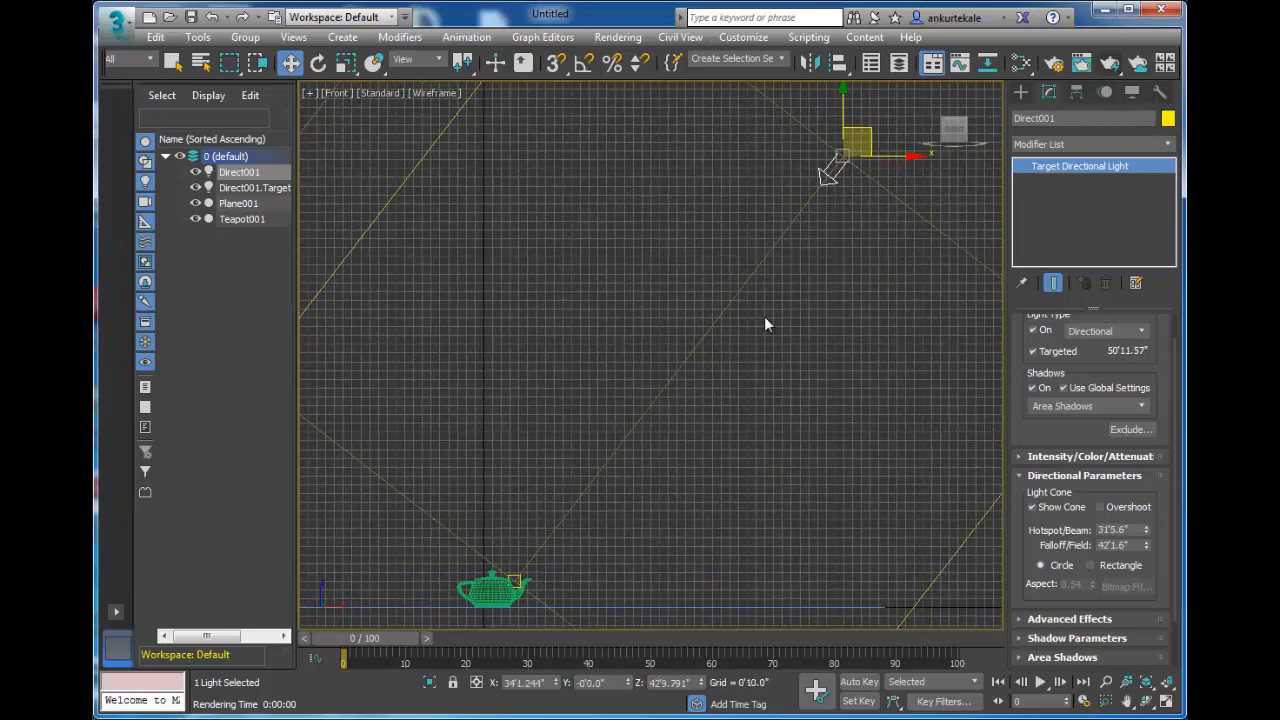
# Maximize the Perspective view and render the whole plane to check the widened directional beam
pyautogui.hotkey('alt', 'w')
pyautogui.rightClick(845, 540)
pyautogui.hotkey('alt', 'w')
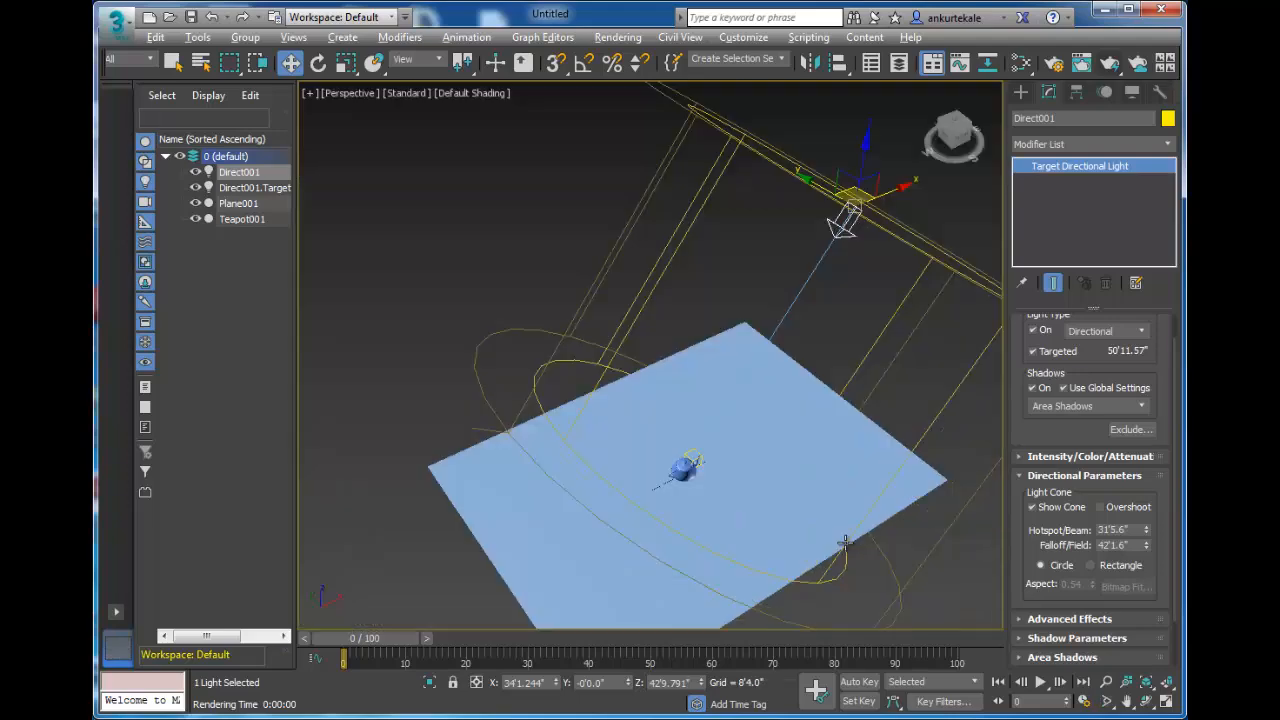
pyautogui.click(1110, 63)
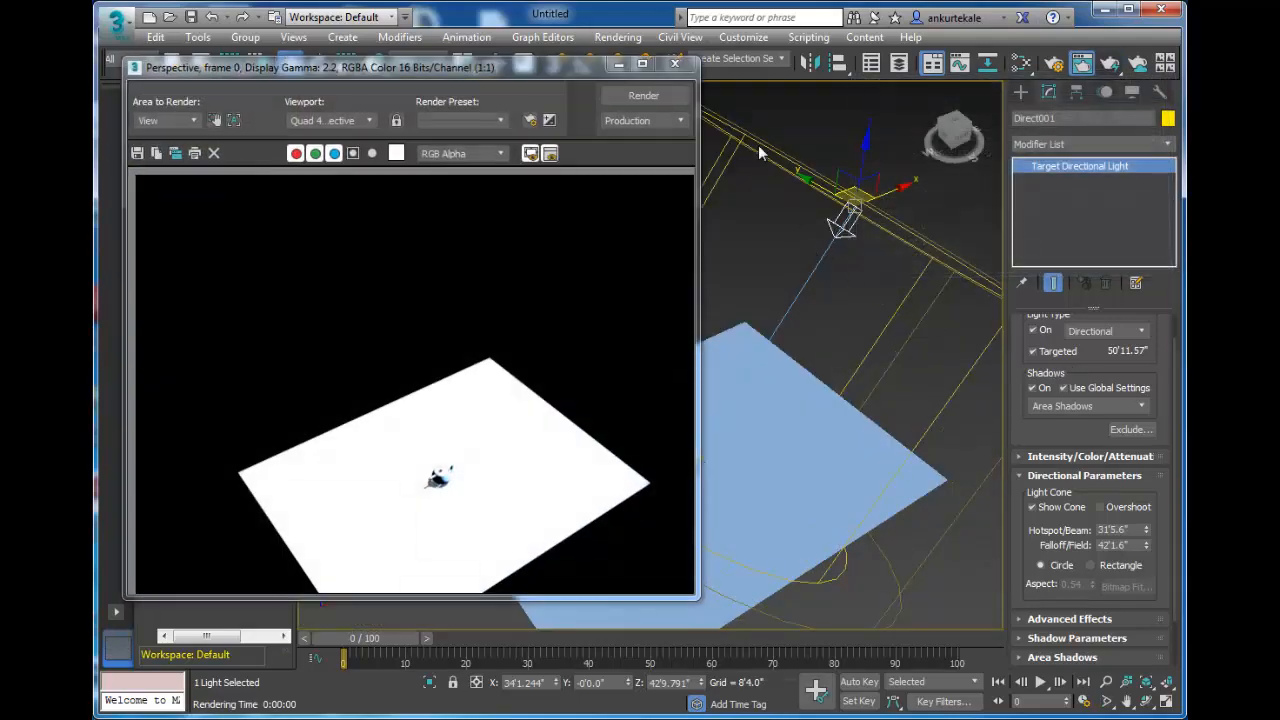
pyautogui.click(675, 64)
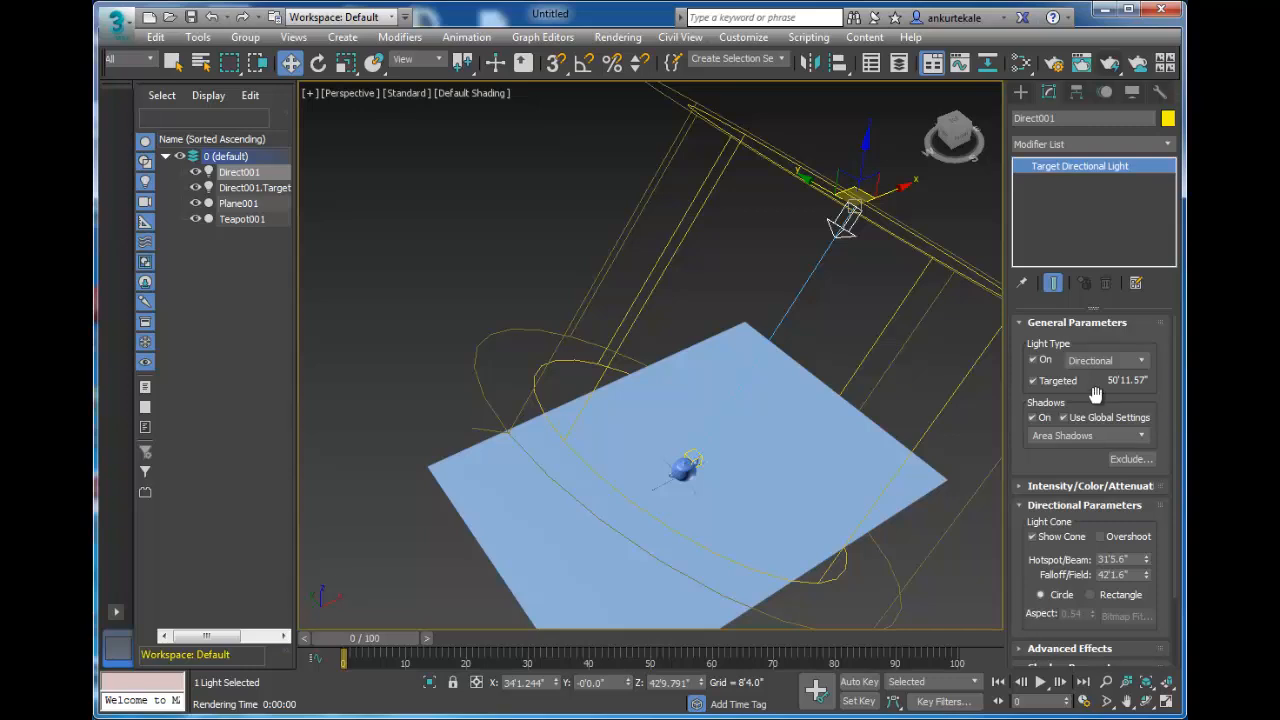
# Set the directional light's shadow type to Ray Traced Shadows and its intensity multiplier to 1.0
pyautogui.click(1088, 435)
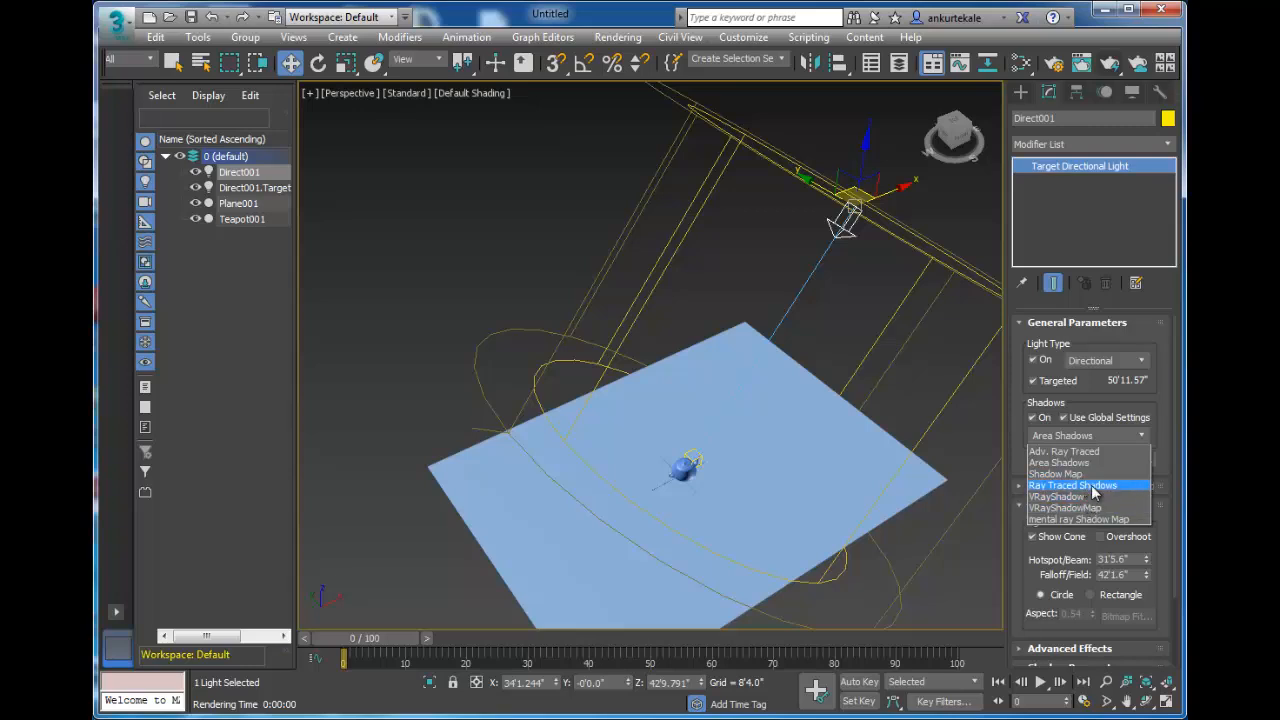
pyautogui.click(1094, 486)
pyautogui.scroll(-1, 1085, 495)
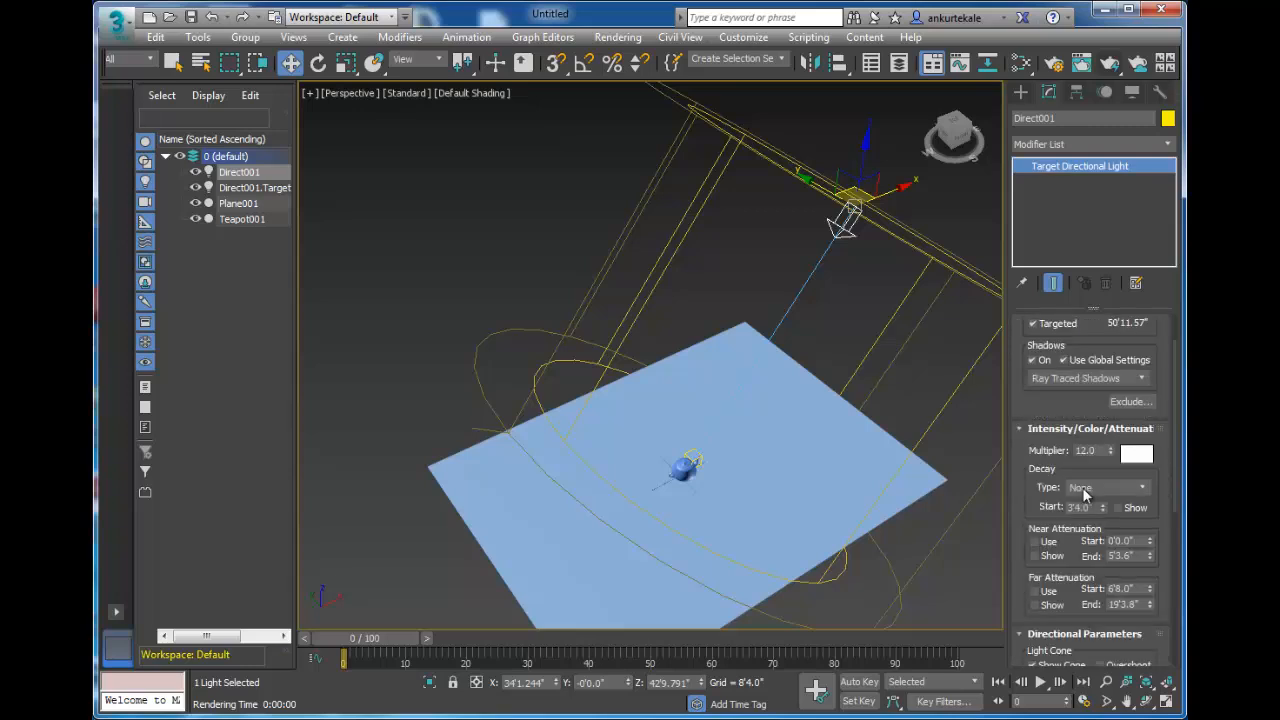
pyautogui.doubleClick(1099, 455)
pyautogui.write('1')
pyautogui.press('Return')
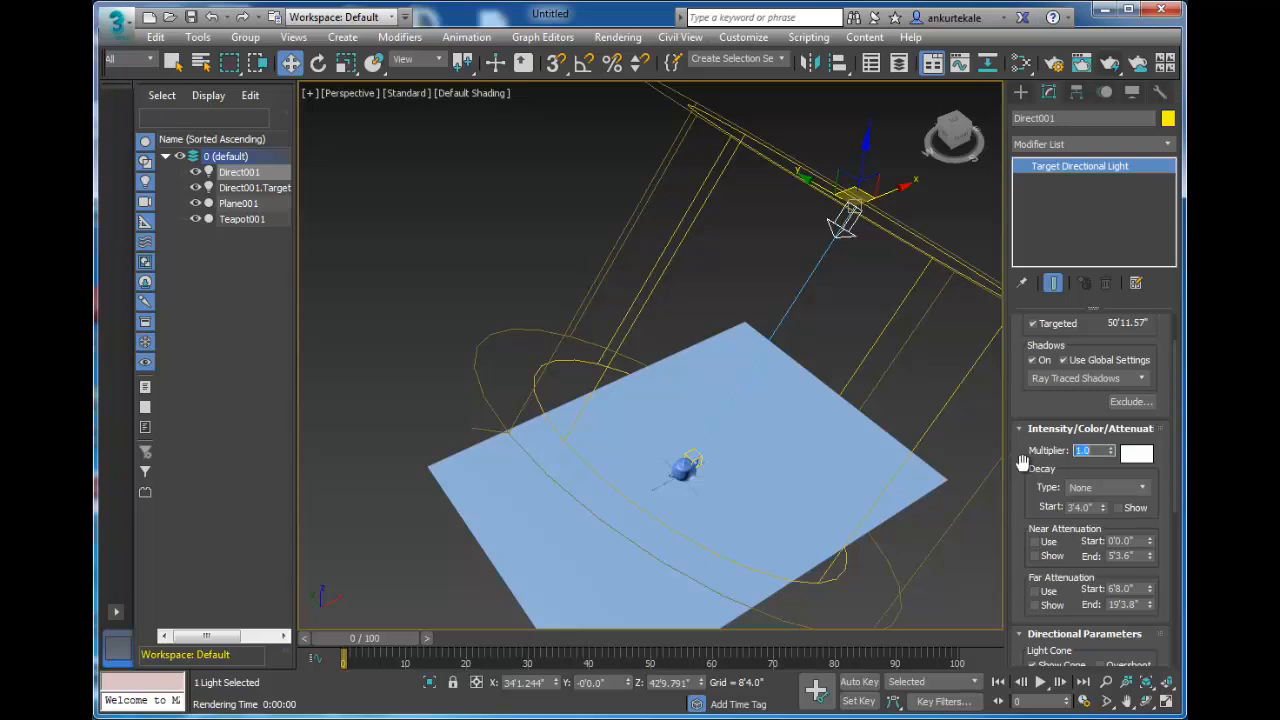
# Render the whole plane in Perspective, close that render, and render again with the teapot framed up close
pyautogui.click(1108, 64)
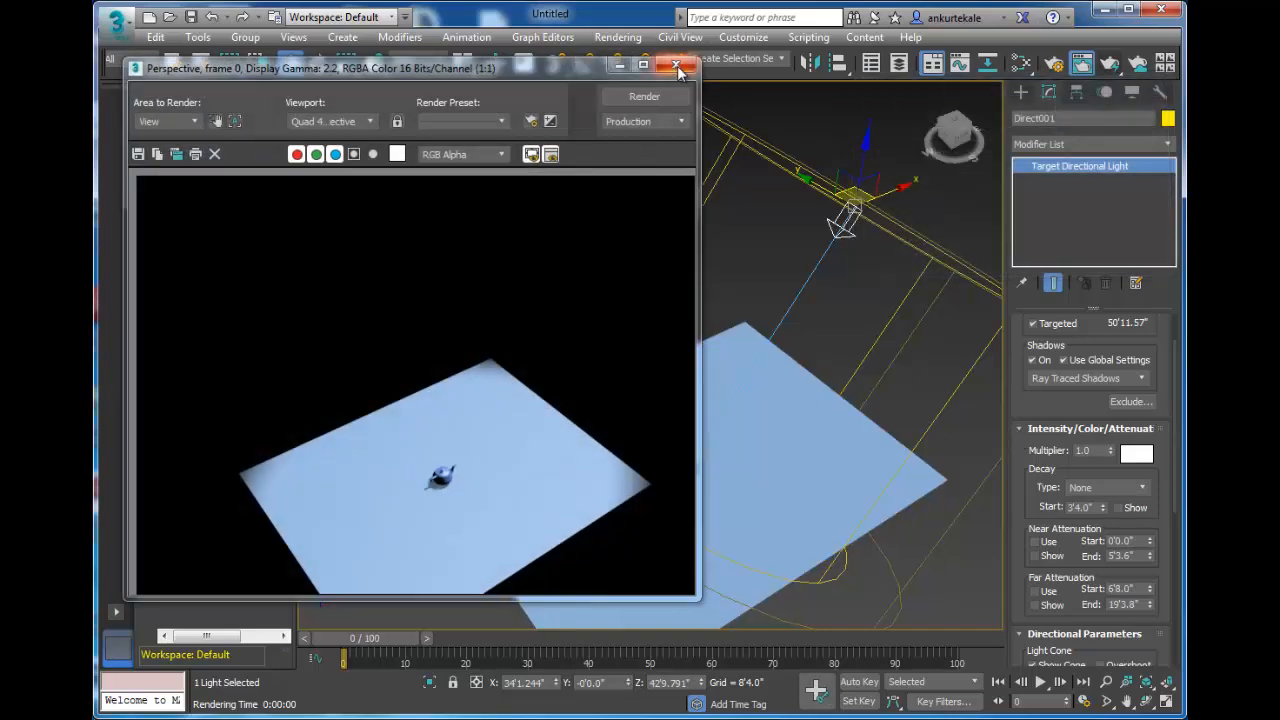
pyautogui.click(677, 67)
pyautogui.scroll(8, 734, 463)
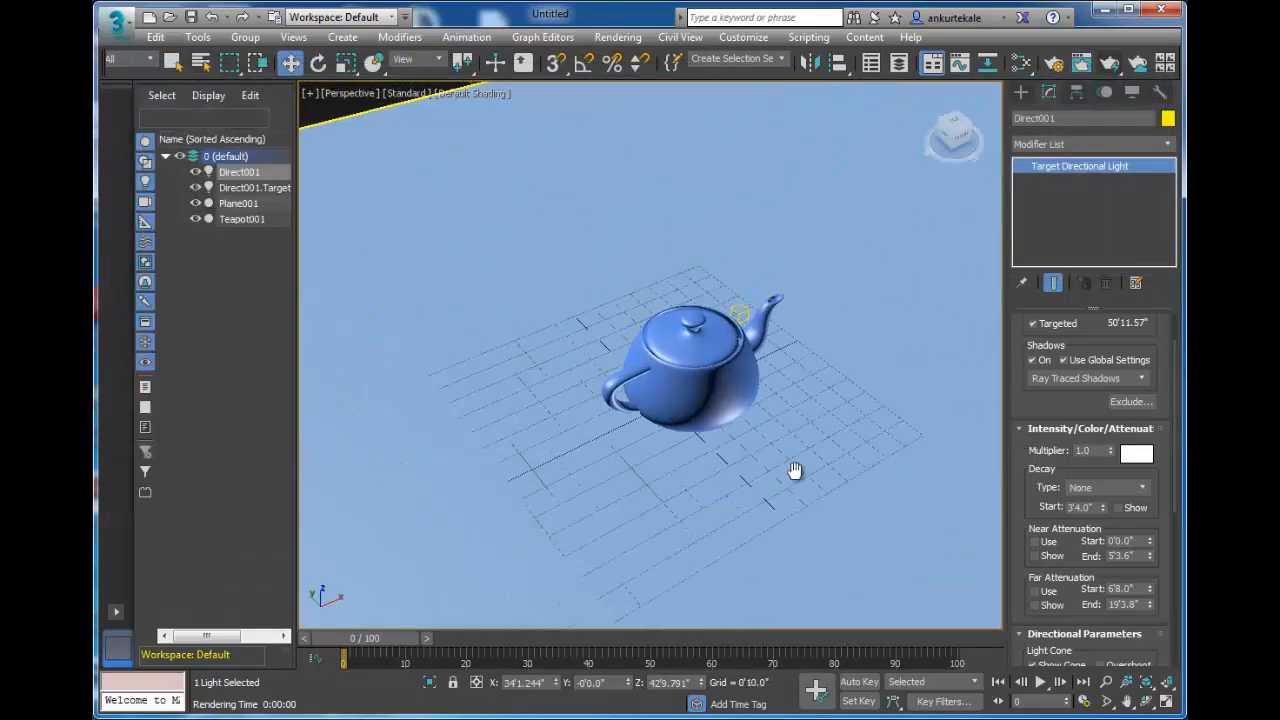
pyautogui.scroll(3, 800, 479)
pyautogui.moveTo(795, 471); pyautogui.dragTo(817, 521, button='middle')
pyautogui.click(1110, 64)
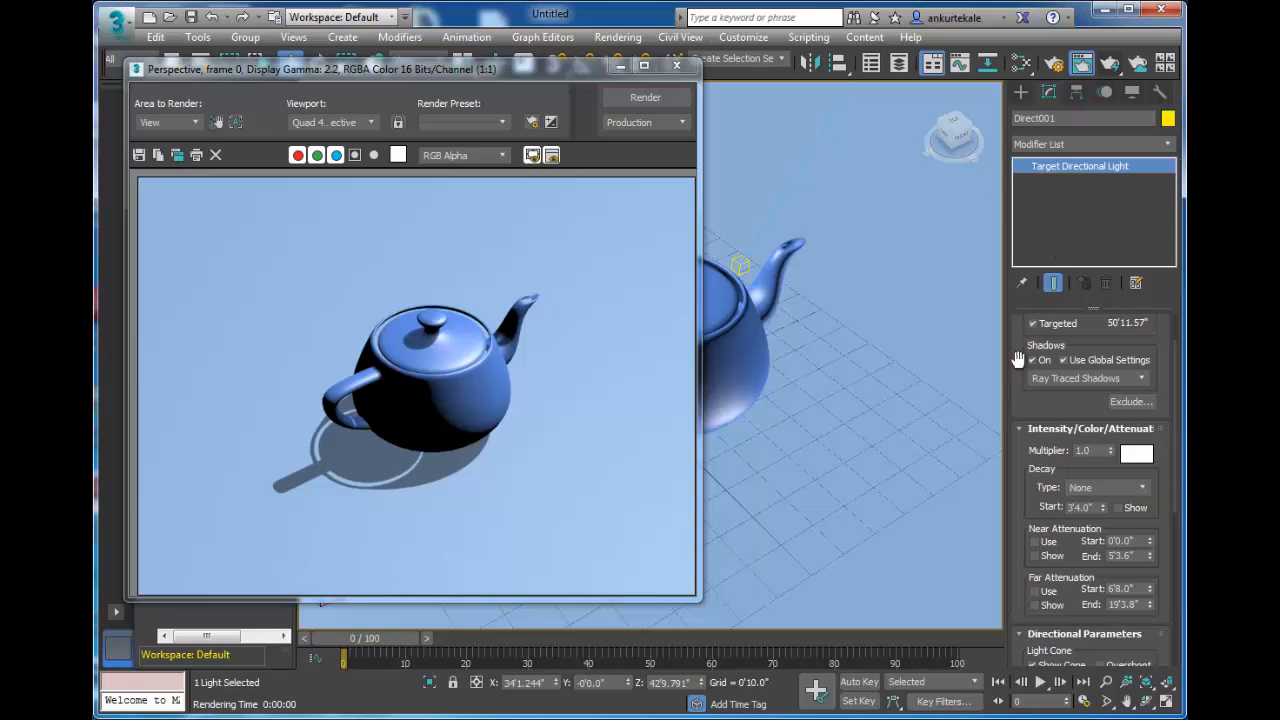
# Tint the directional light's color very pale orange, RGB 251, 229, 219, and re-render the teapot
pyautogui.scroll(2, 1030, 360)
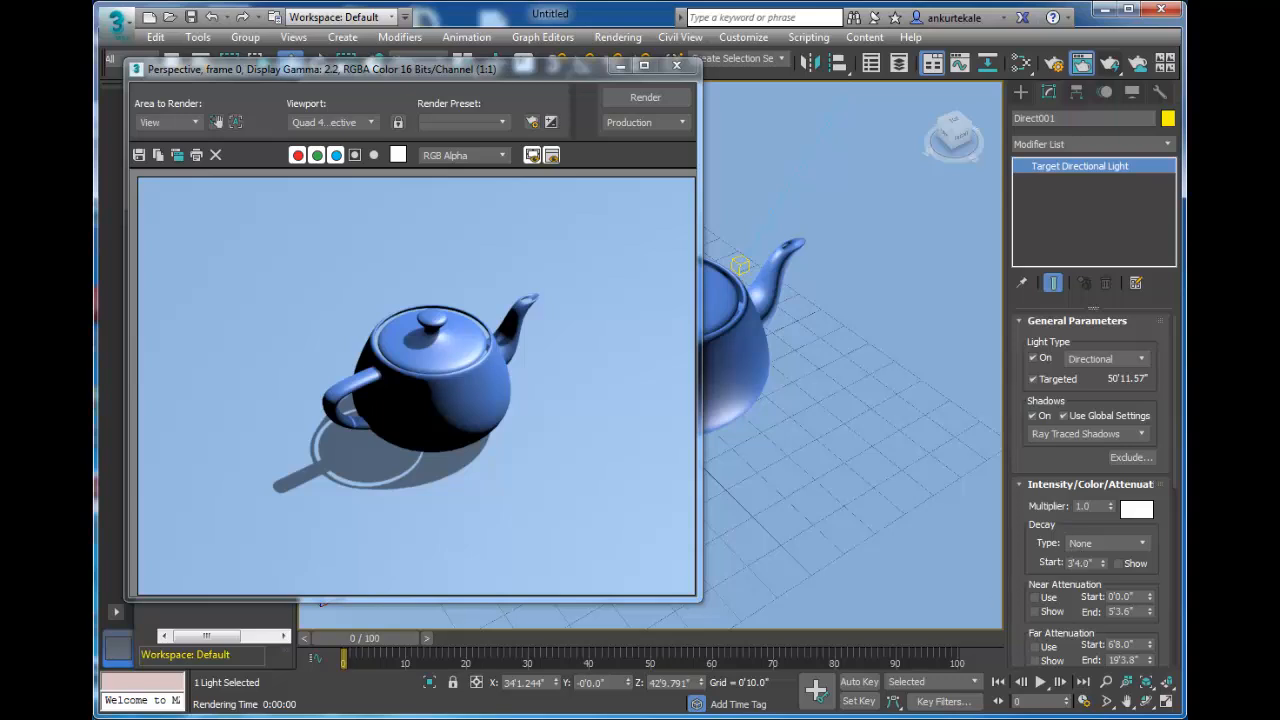
pyautogui.click(1136, 509)
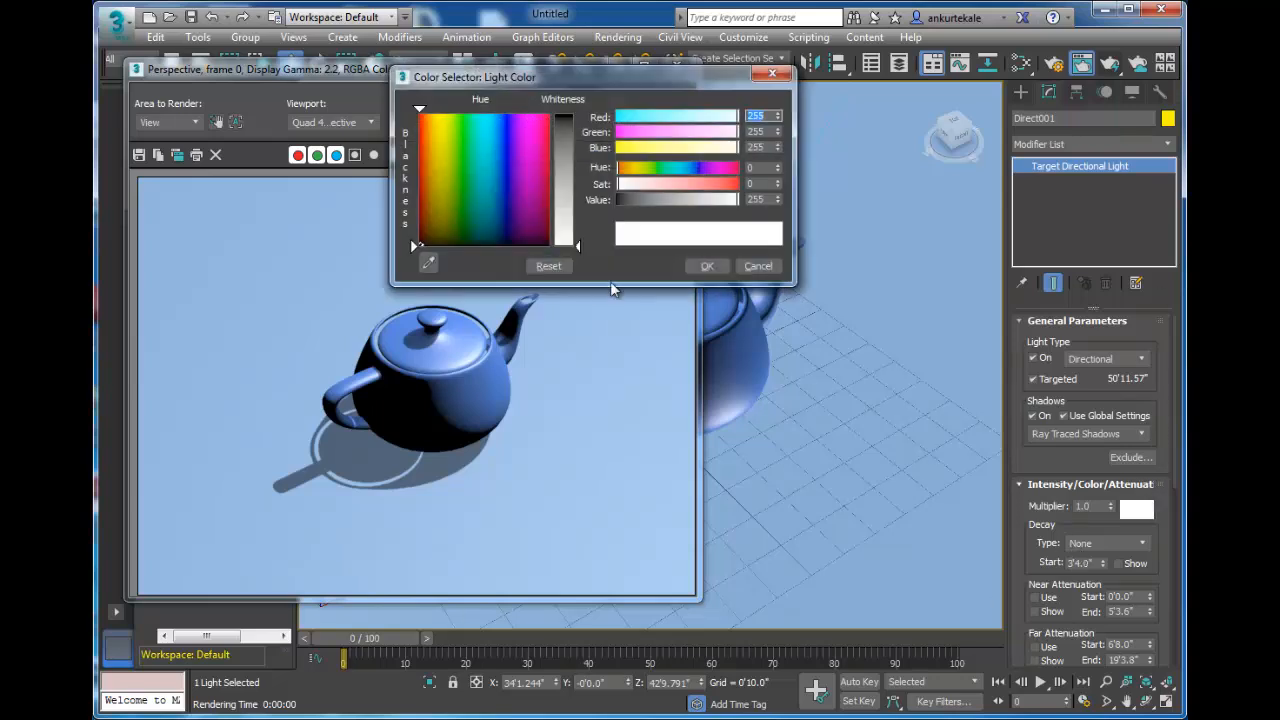
pyautogui.click(426, 129)
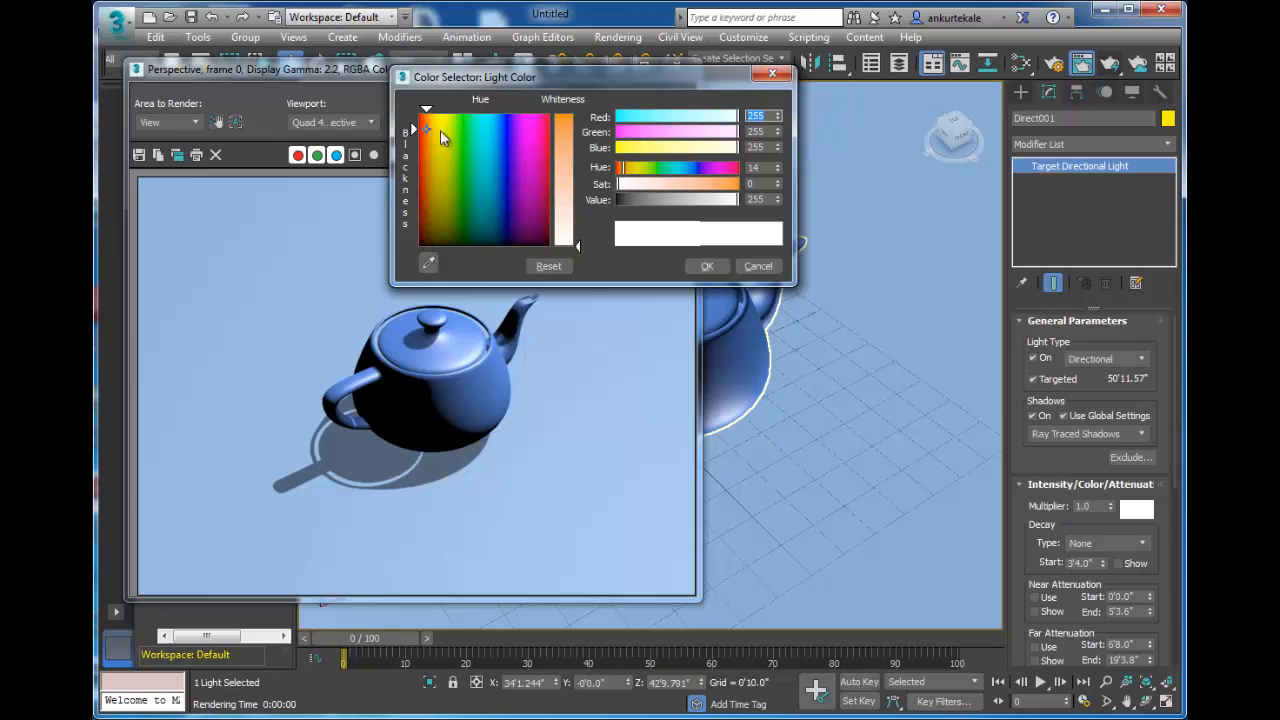
pyautogui.moveTo(578, 232)
pyautogui.mouseDown()
pyautogui.moveTo(557, 125)
pyautogui.moveTo(560, 245)
pyautogui.moveTo(560, 228)
pyautogui.mouseUp()
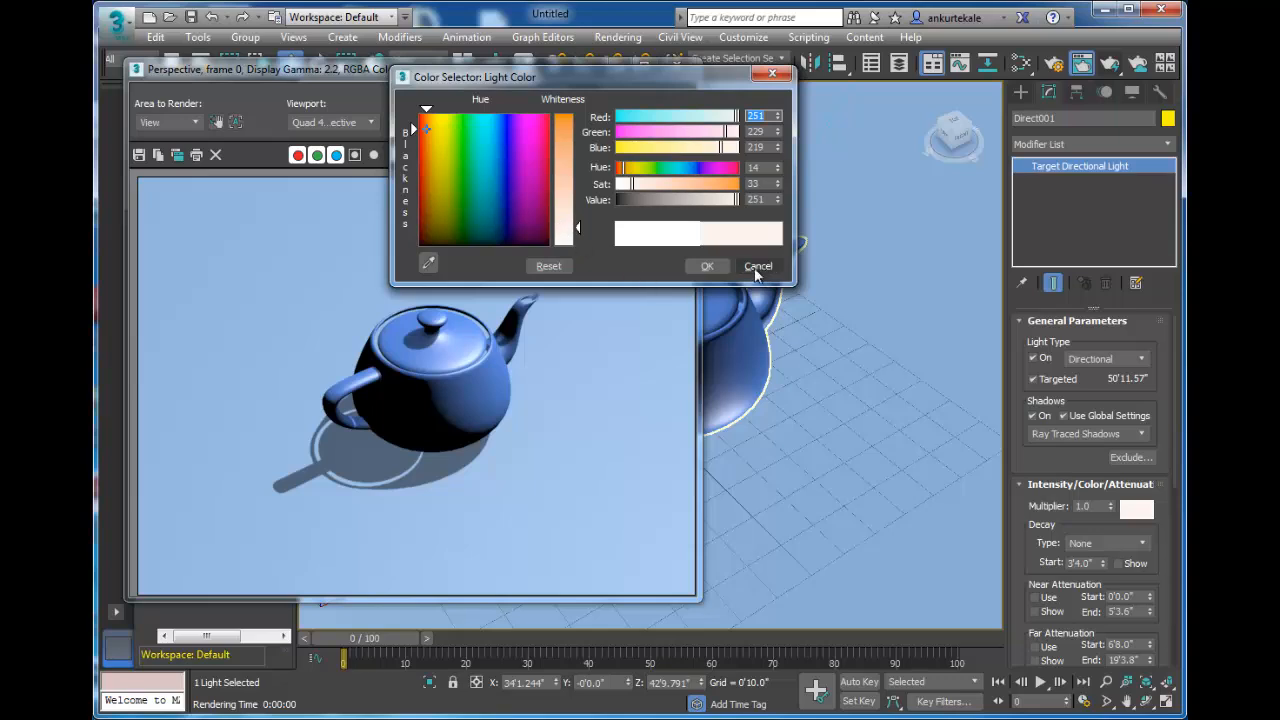
pyautogui.click(708, 265)
pyautogui.click(645, 97)
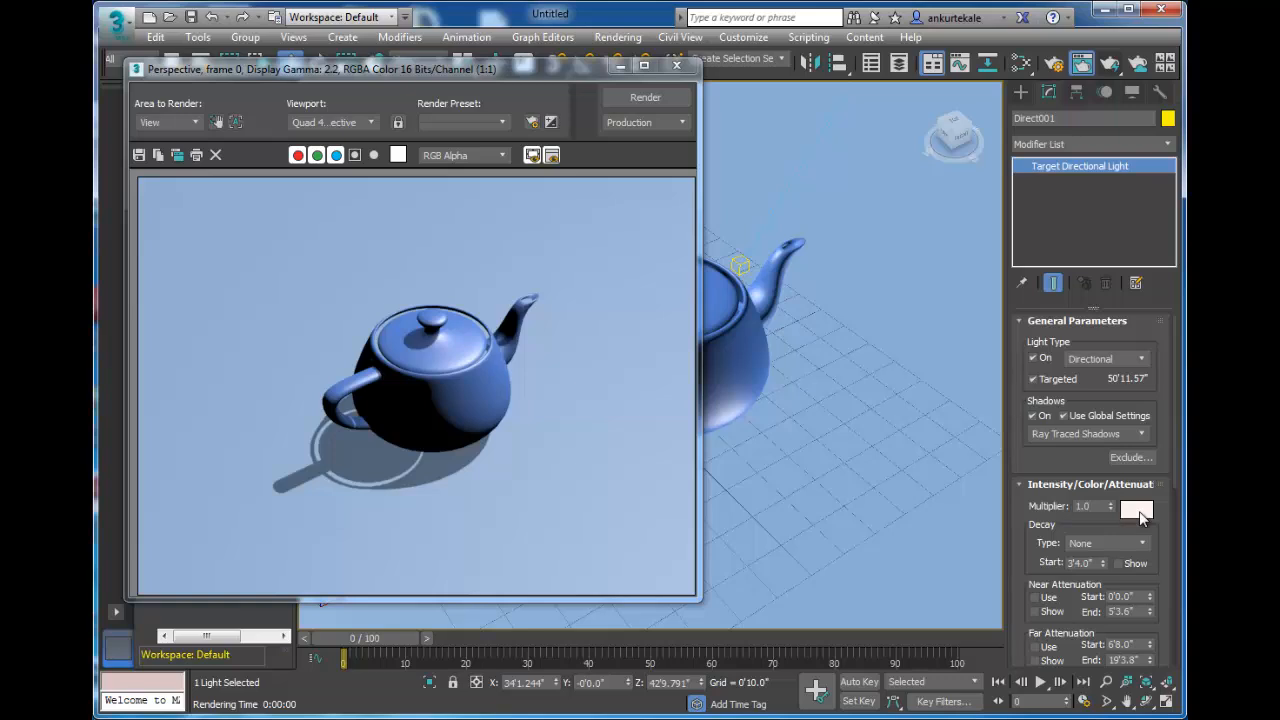
# Strengthen the directional light's orange tint to RGB 246, 195, 173 and re-render the teapot
pyautogui.click(1140, 511)
pyautogui.moveTo(577, 227); pyautogui.dragTo(576, 205)
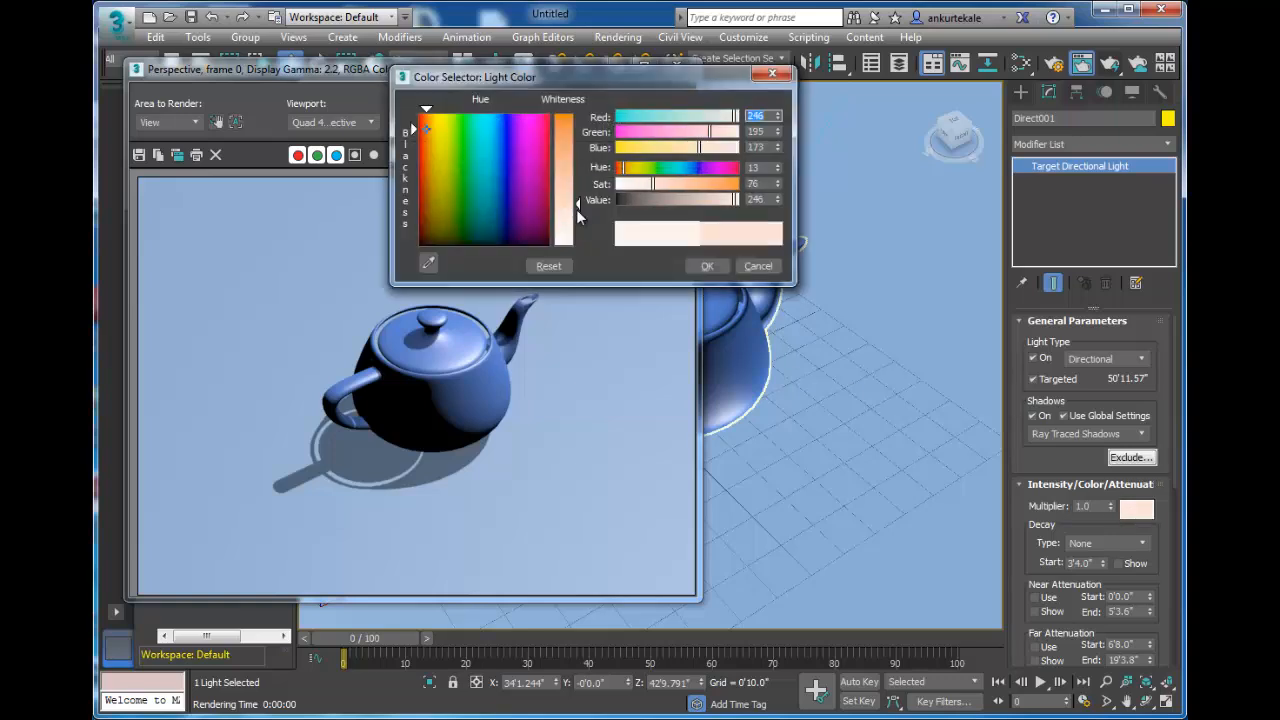
pyautogui.click(697, 266)
pyautogui.click(650, 98)
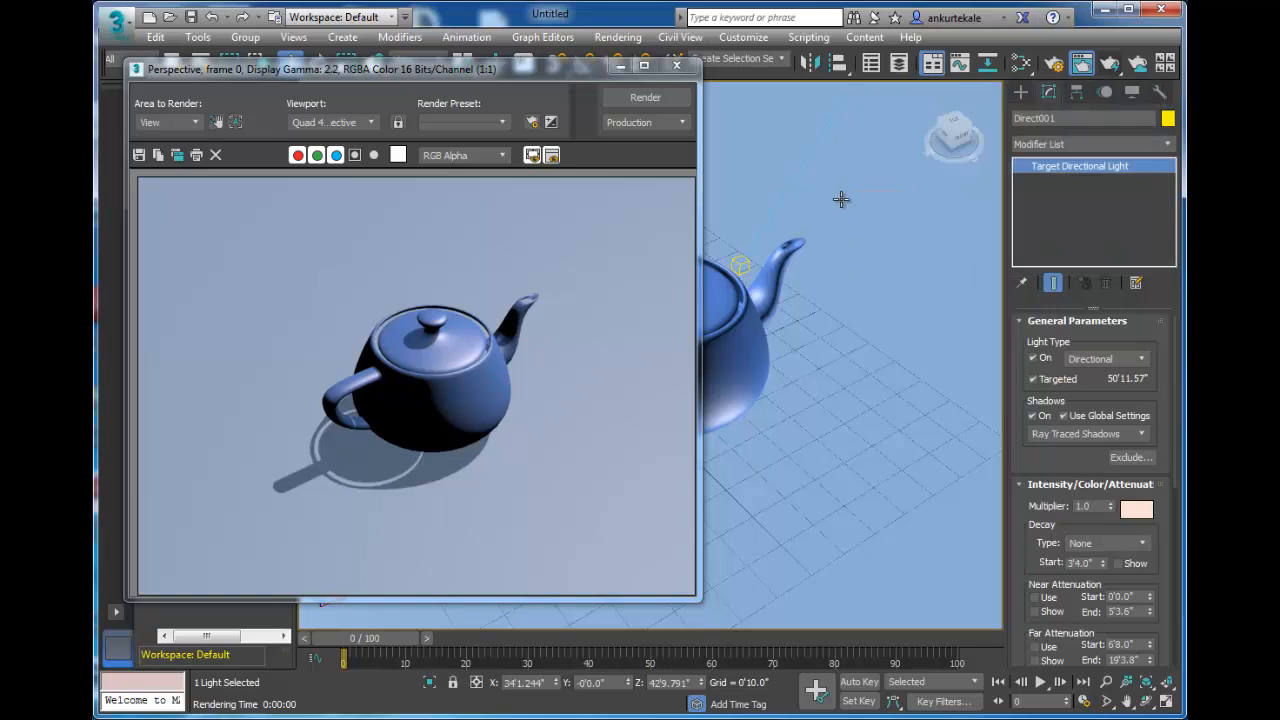
# Change the directional light's color to saturated blue, RGB 25, 25, 231, and re-render the teapot
pyautogui.click(1146, 514)
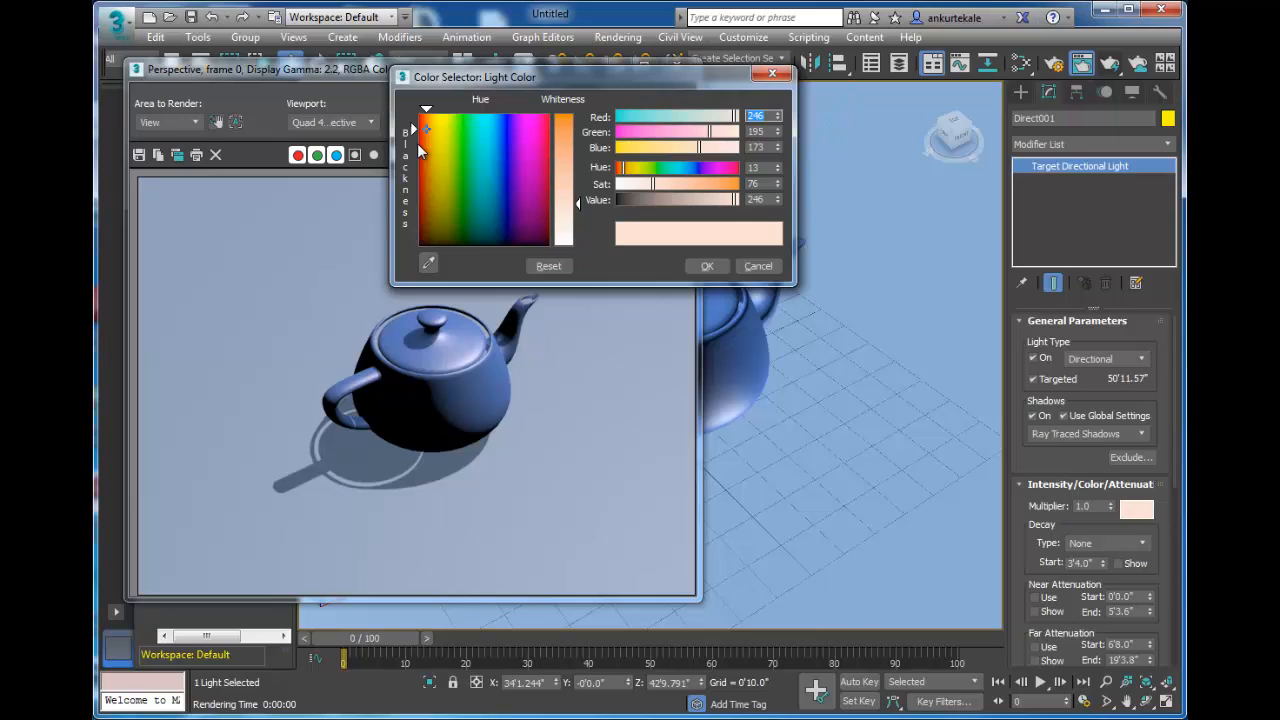
pyautogui.moveTo(417, 143); pyautogui.dragTo(506, 127)
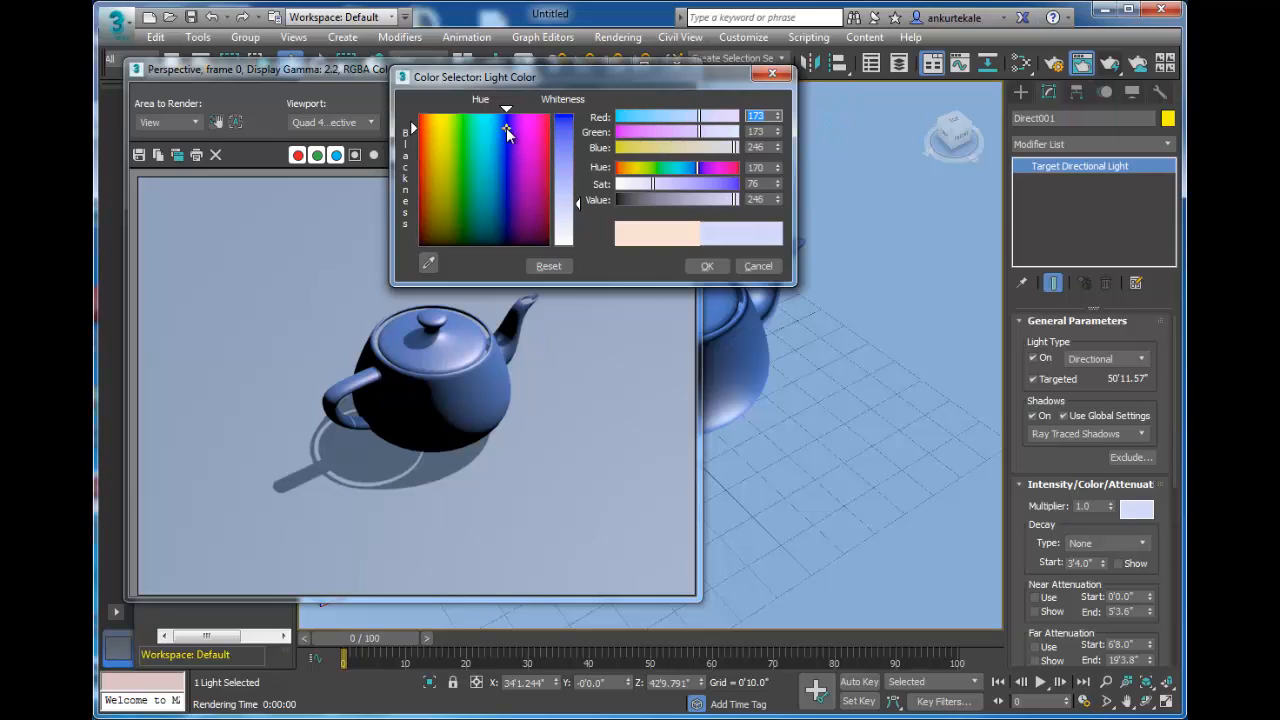
pyautogui.moveTo(569, 175); pyautogui.dragTo(569, 145)
pyautogui.click(718, 266)
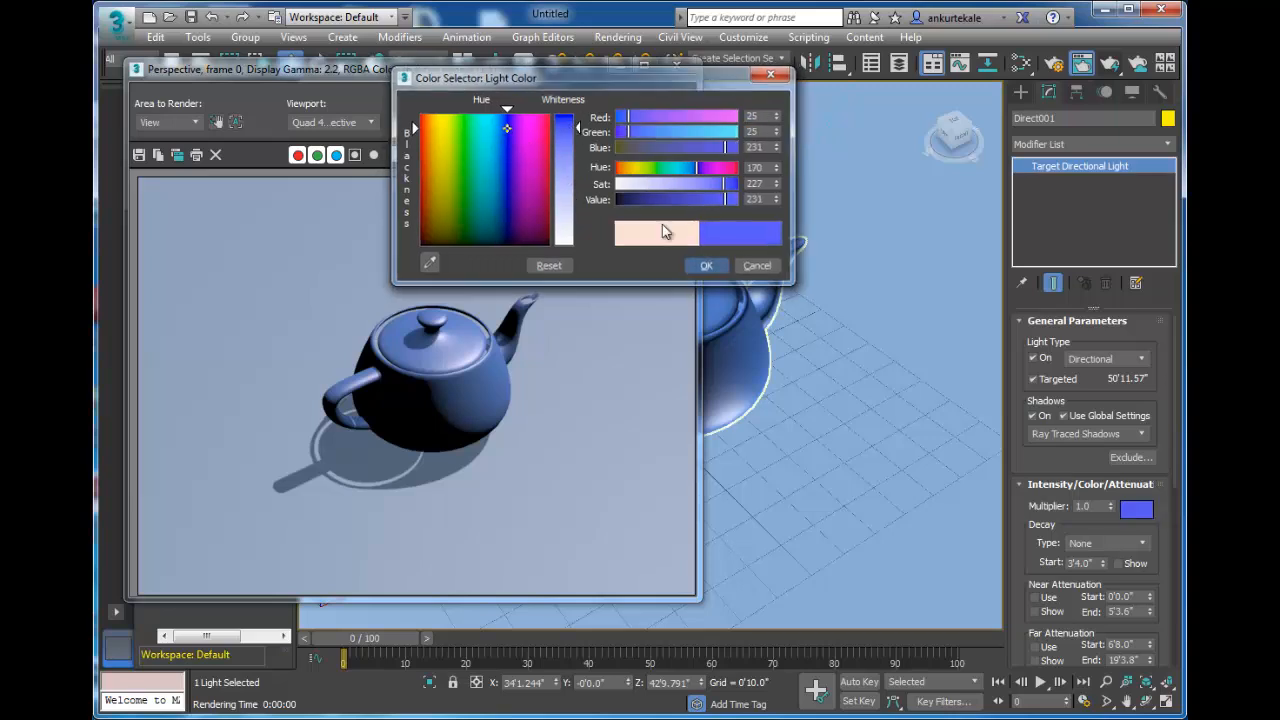
pyautogui.click(668, 95)
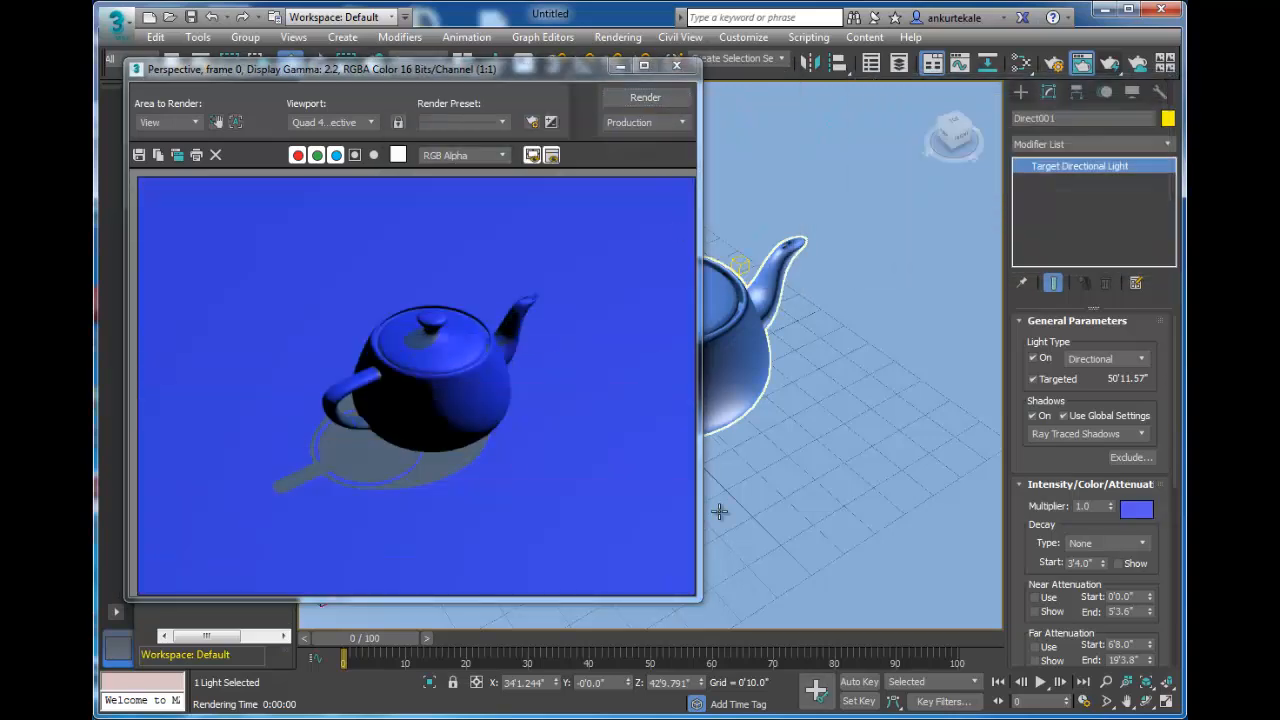
# Lighten the directional light's color to a pale lavender blue and re-render the teapot
pyautogui.click(1128, 511)
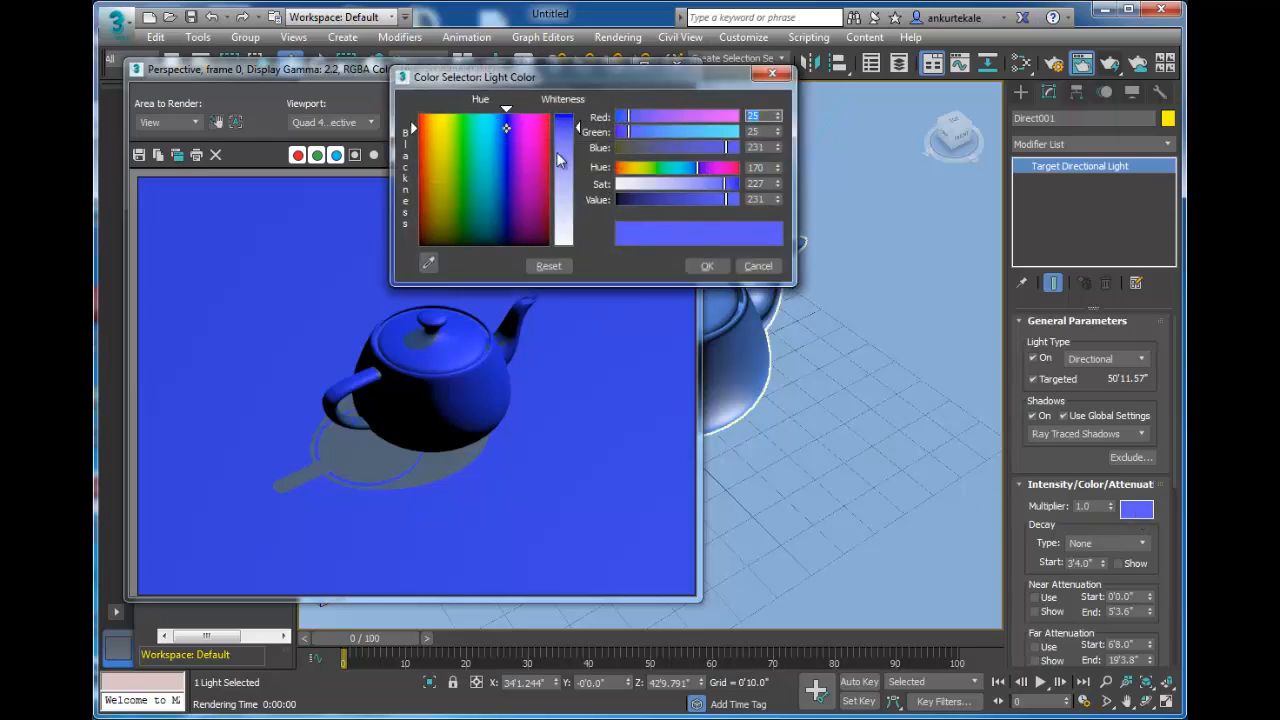
pyautogui.moveTo(726, 184)
pyautogui.mouseDown()
pyautogui.moveTo(740, 186)
pyautogui.moveTo(712, 147)
pyautogui.mouseUp()
pyautogui.moveTo(576, 120); pyautogui.dragTo(576, 169)
pyautogui.click(709, 267)
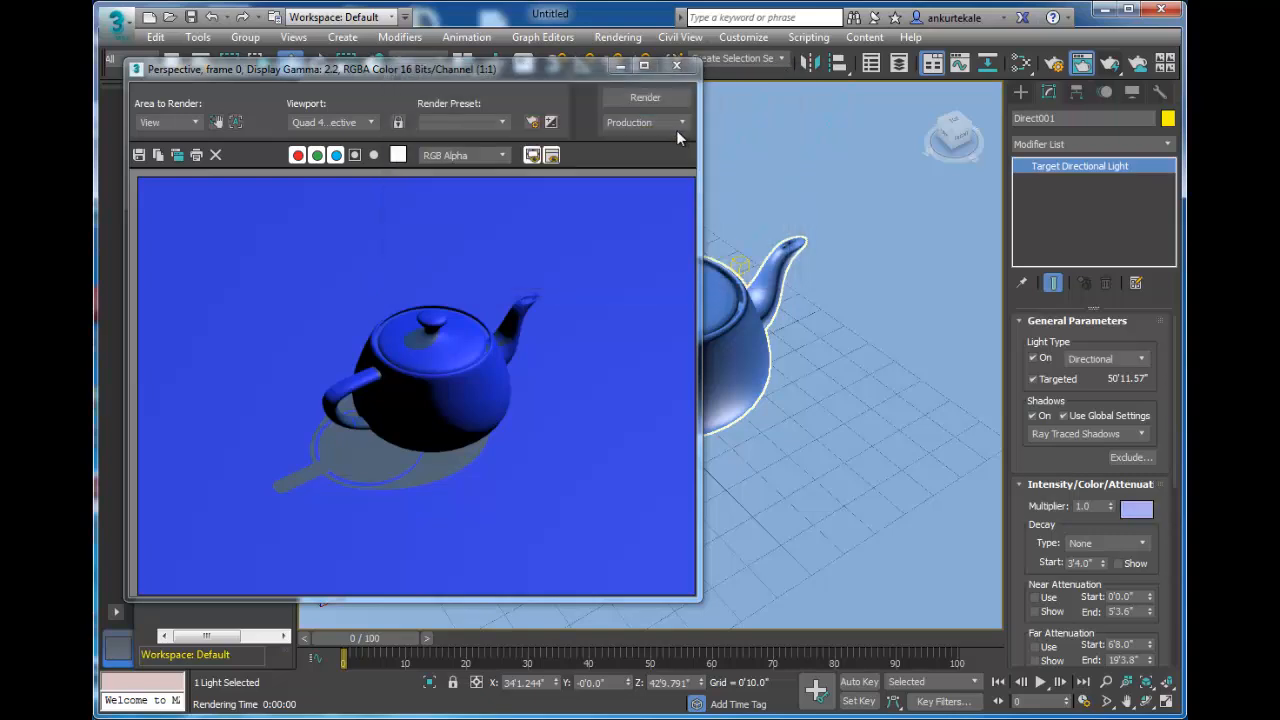
pyautogui.click(645, 97)
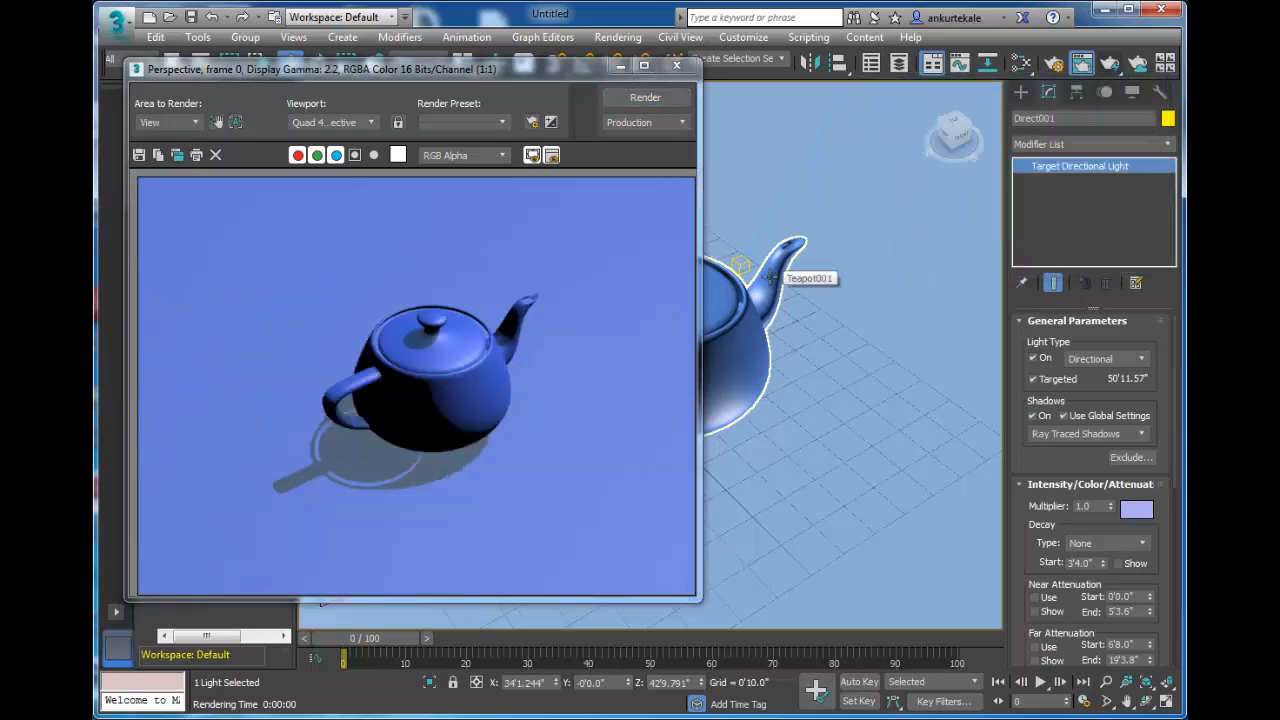
# Change the ground plane's object color to mustard yellow and re-render the scene
pyautogui.click(829, 464)
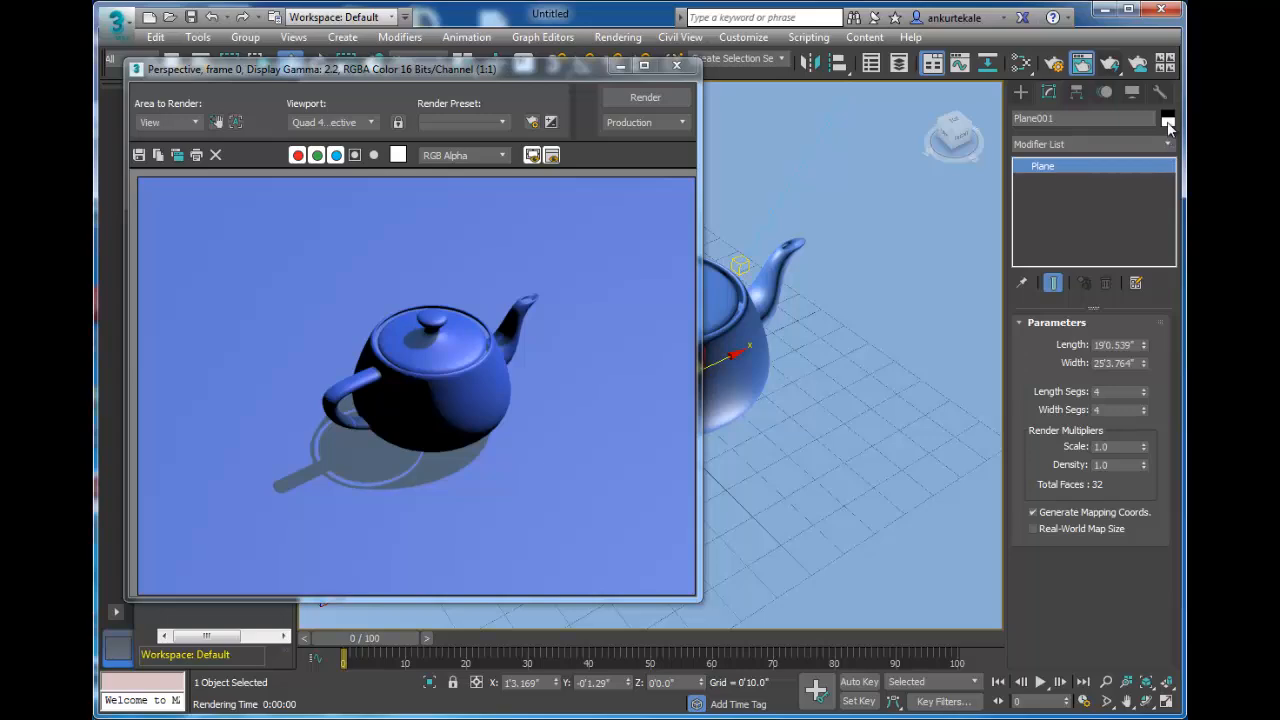
pyautogui.click(1168, 120)
pyautogui.click(661, 368)
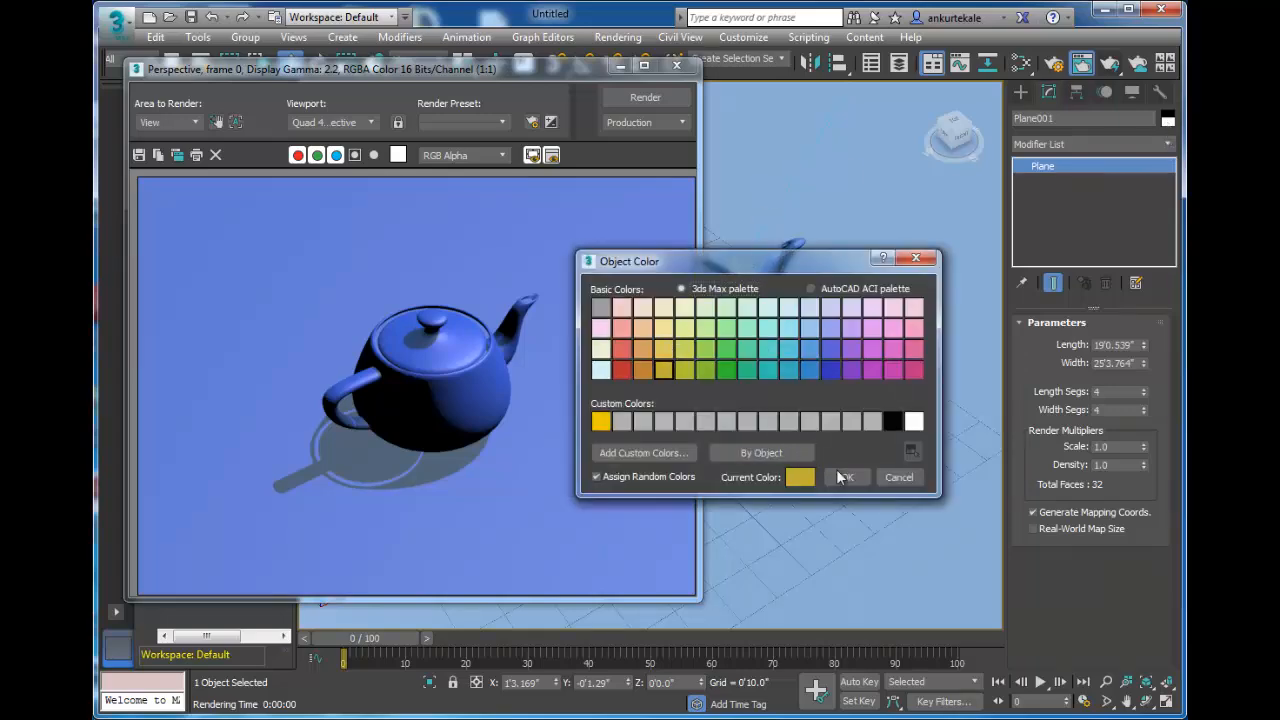
pyautogui.click(847, 477)
pyautogui.click(672, 99)
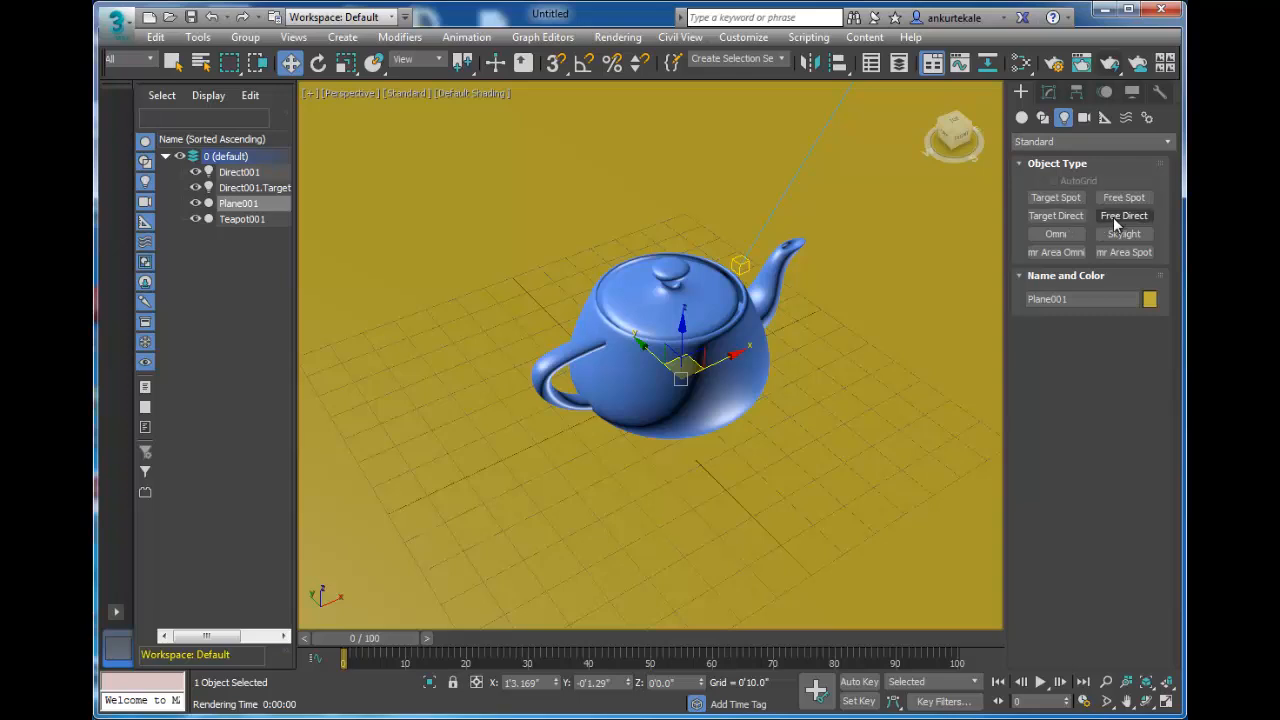
# Delete the directional light and place an Omni light on the plane near the teapot's spout
pyautogui.click(765, 225)
pyautogui.press('Delete')
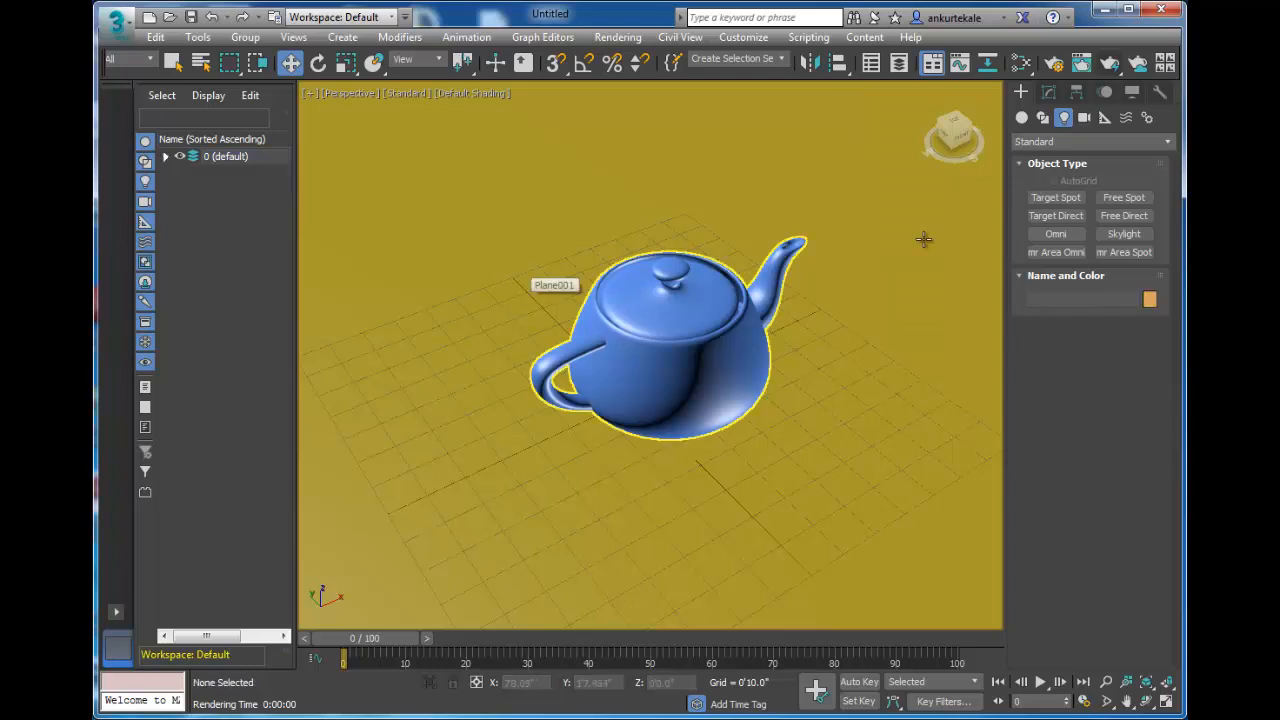
pyautogui.click(1040, 234)
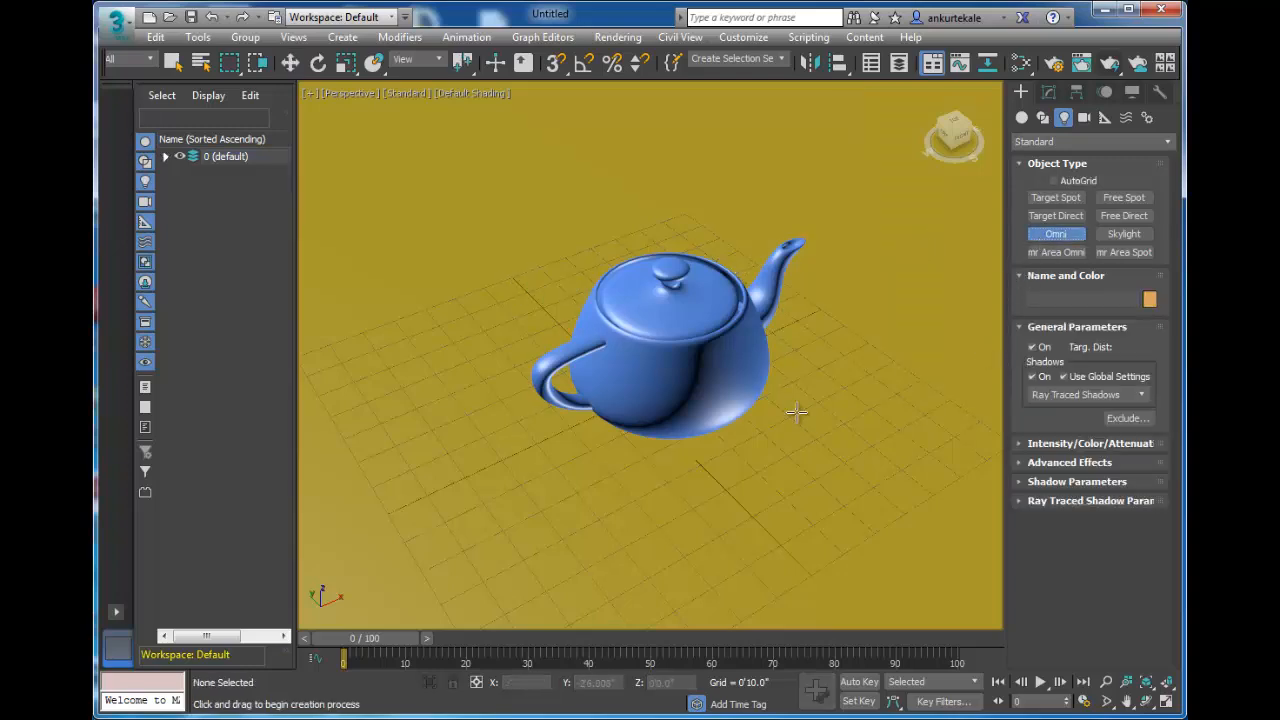
pyautogui.click(820, 366)
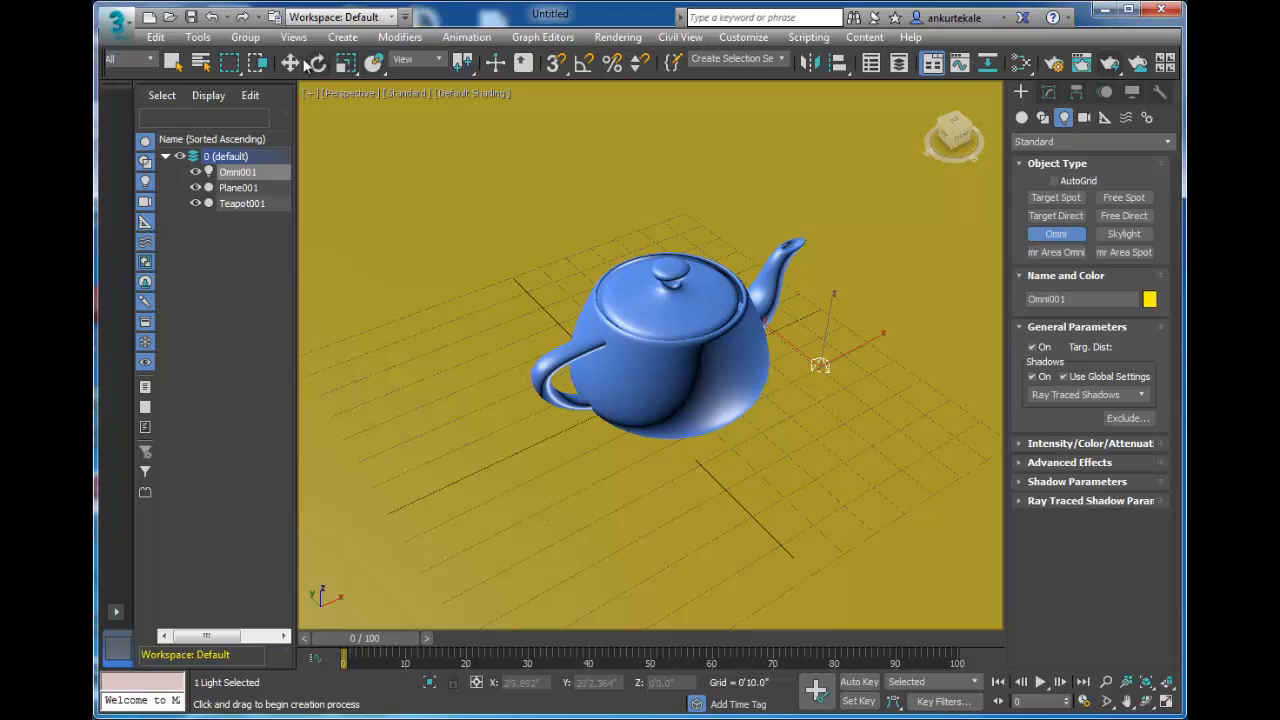
# Raise the Omni light above the teapot to a Z height of about 6'4" and render the Perspective view
pyautogui.click(290, 62)
pyautogui.moveTo(828, 332); pyautogui.dragTo(822, 104)
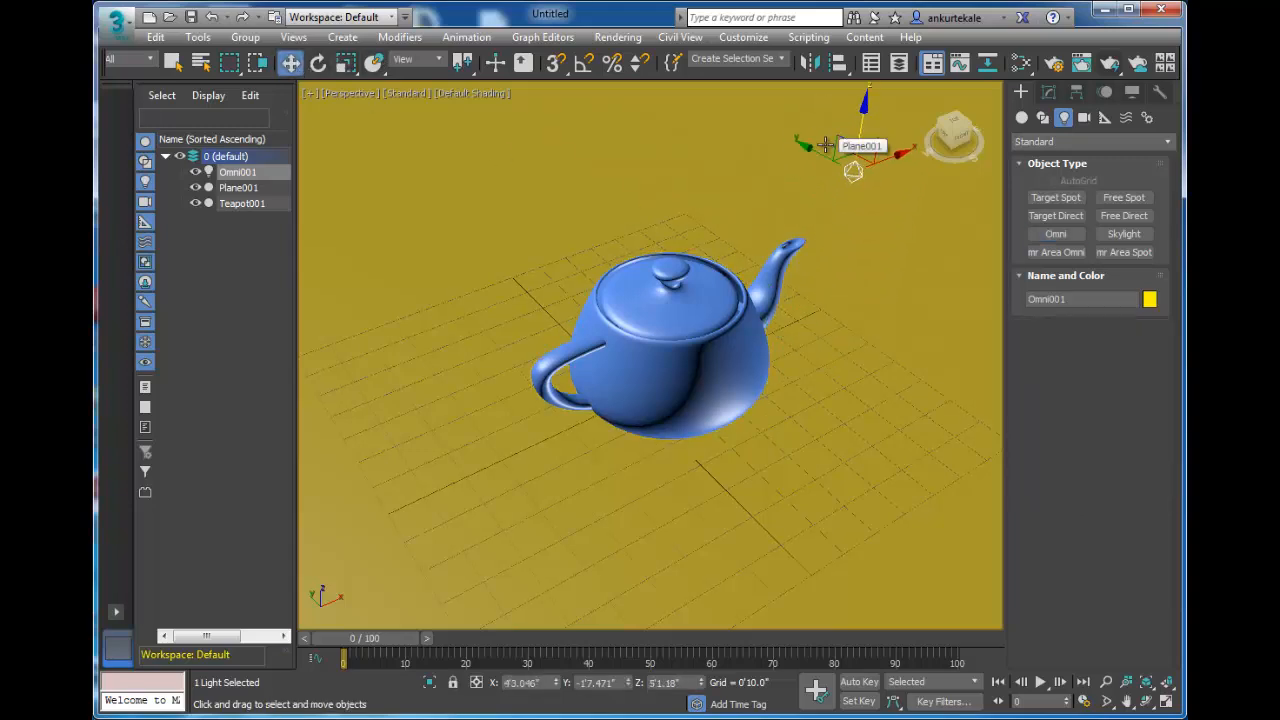
pyautogui.keyDown('alt'); pyautogui.moveTo(857, 143); pyautogui.dragTo(783, 219, button='middle'); pyautogui.keyUp('alt')
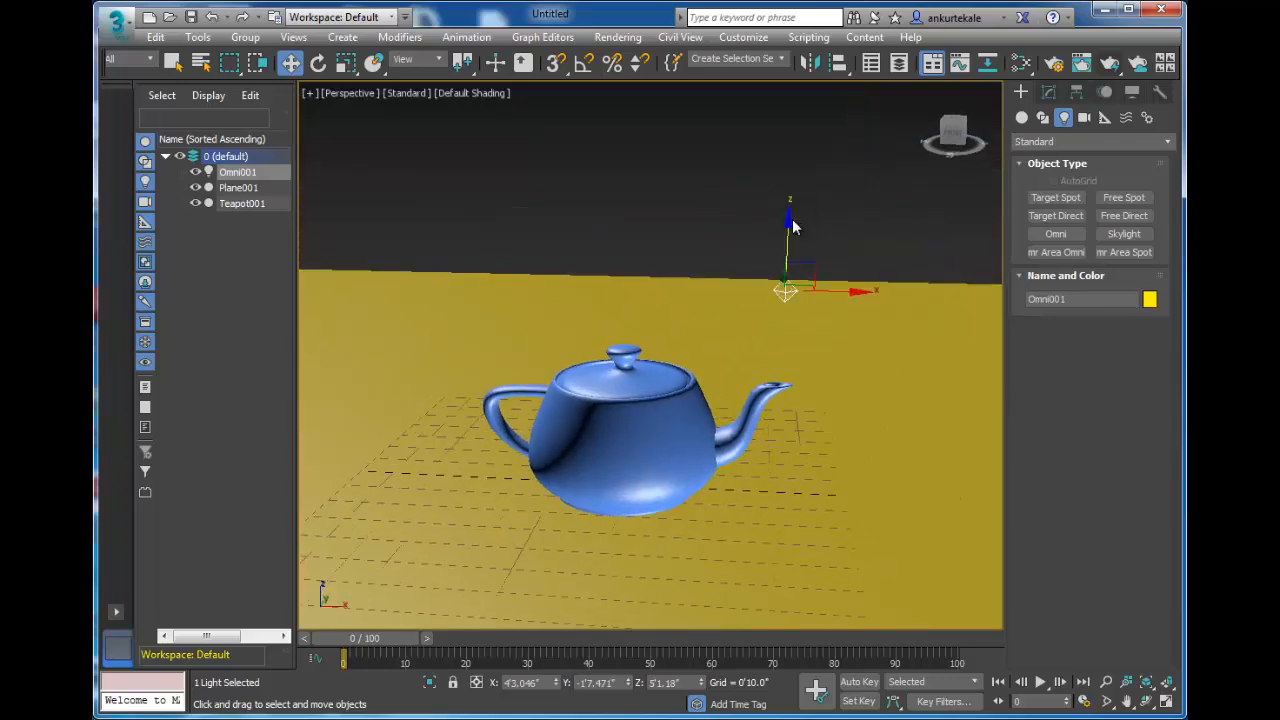
pyautogui.moveTo(789, 214); pyautogui.dragTo(789, 150)
pyautogui.keyDown('alt'); pyautogui.moveTo(737, 337); pyautogui.dragTo(797, 397, button='middle'); pyautogui.keyUp('alt')
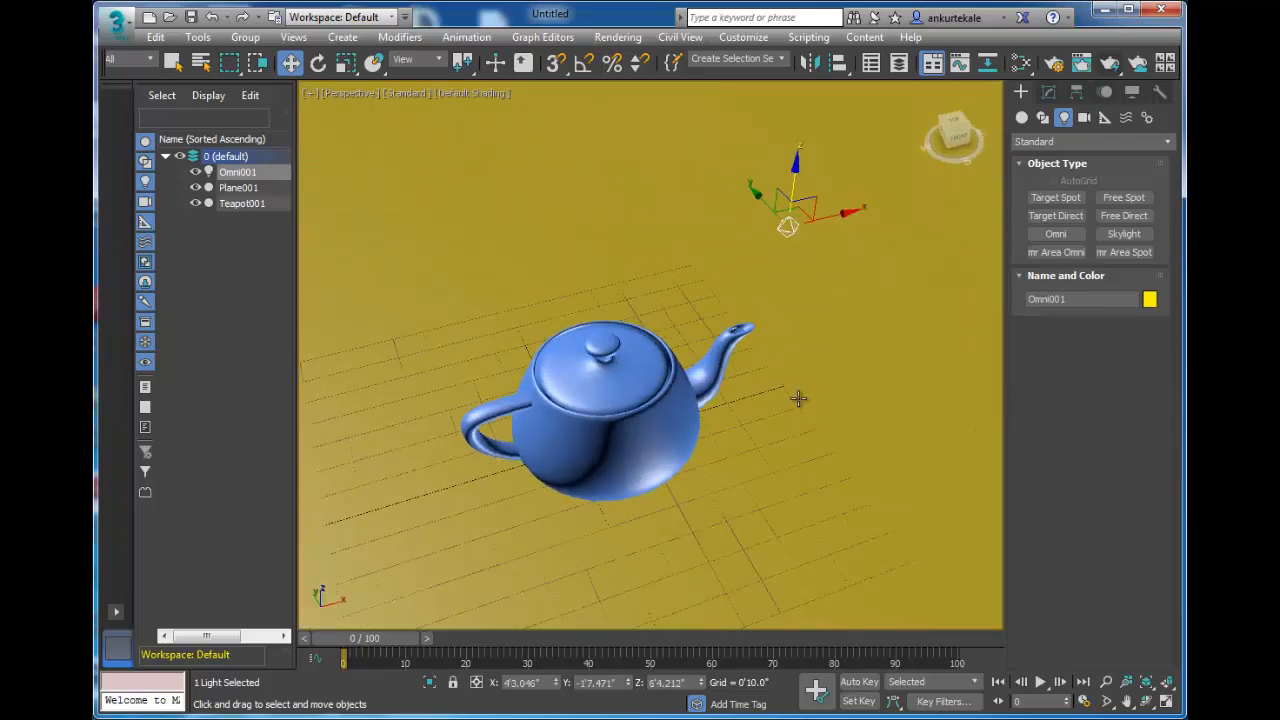
pyautogui.click(1110, 63)
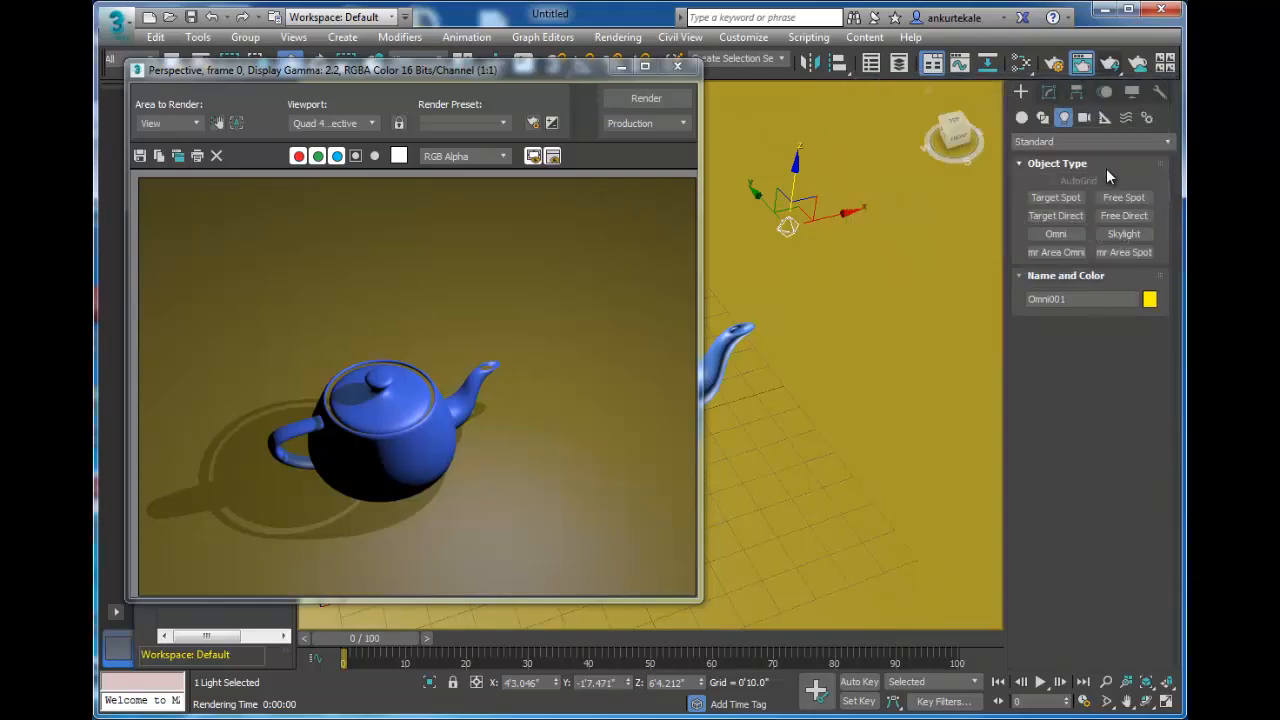
# Set the Omni light's intensity multiplier to 2 and re-render the teapot
pyautogui.click(1050, 92)
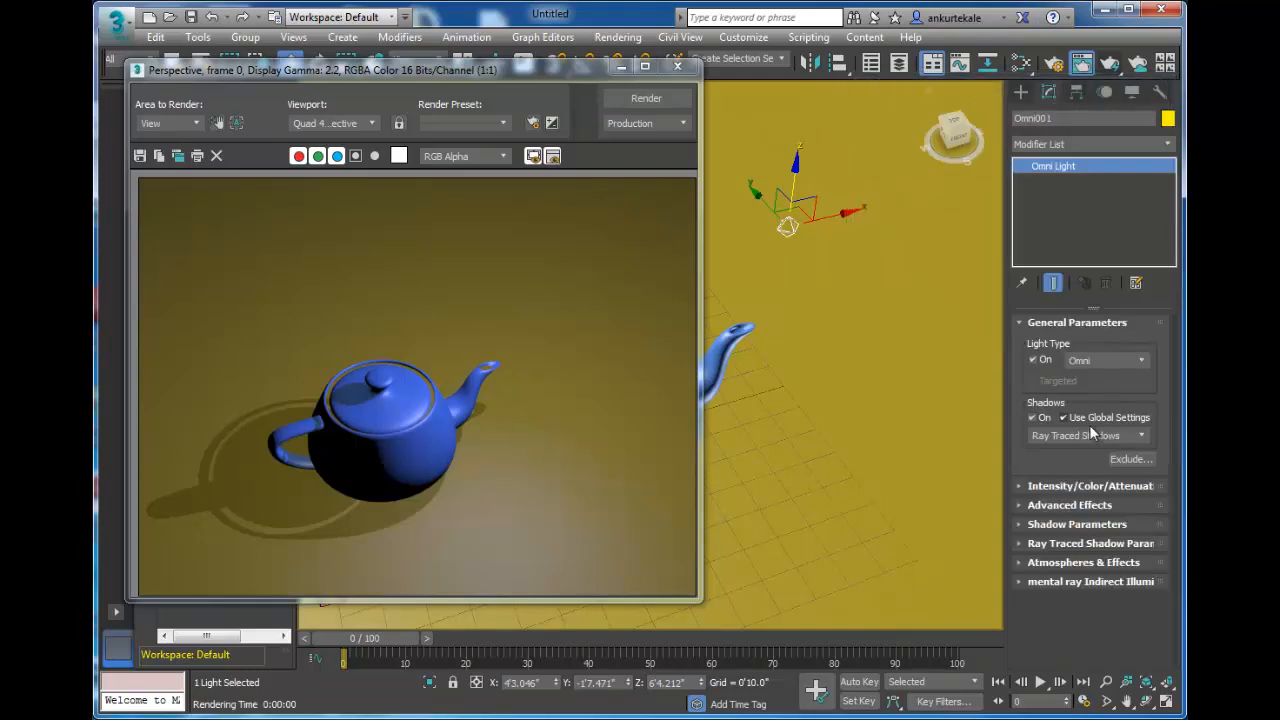
pyautogui.click(1053, 485)
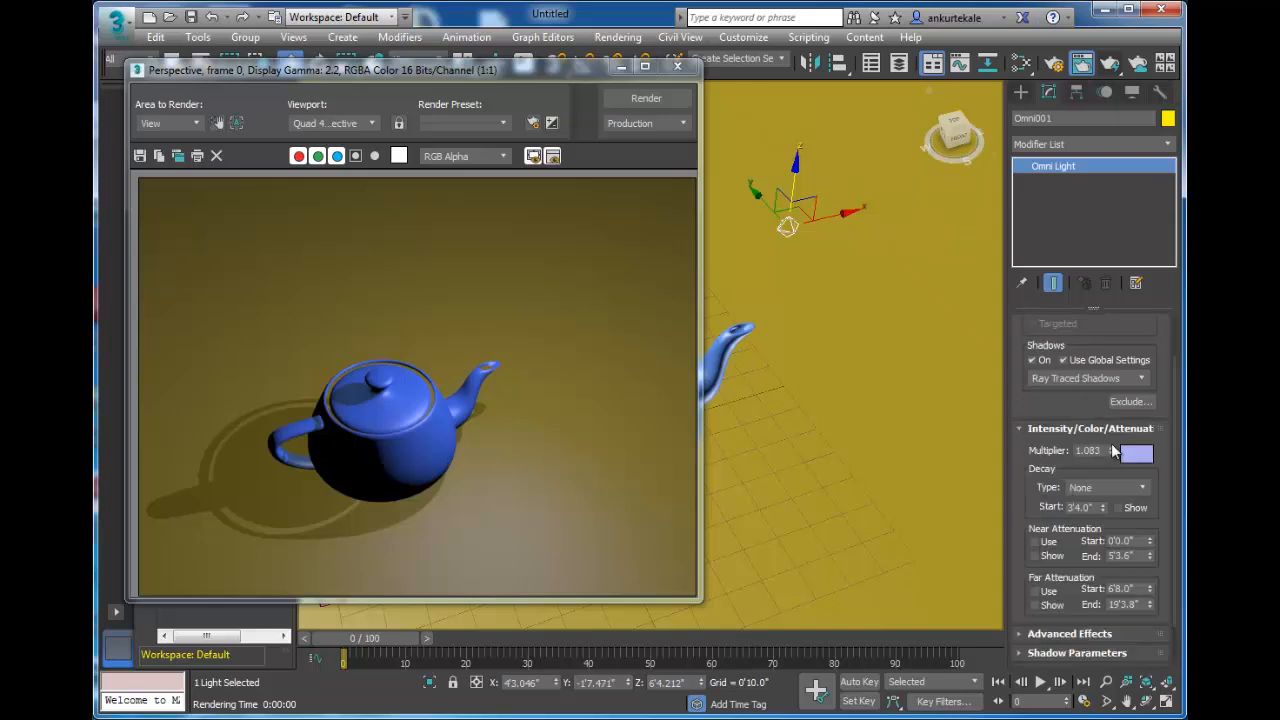
pyautogui.moveTo(1113, 452); pyautogui.dragTo(1110, 451)
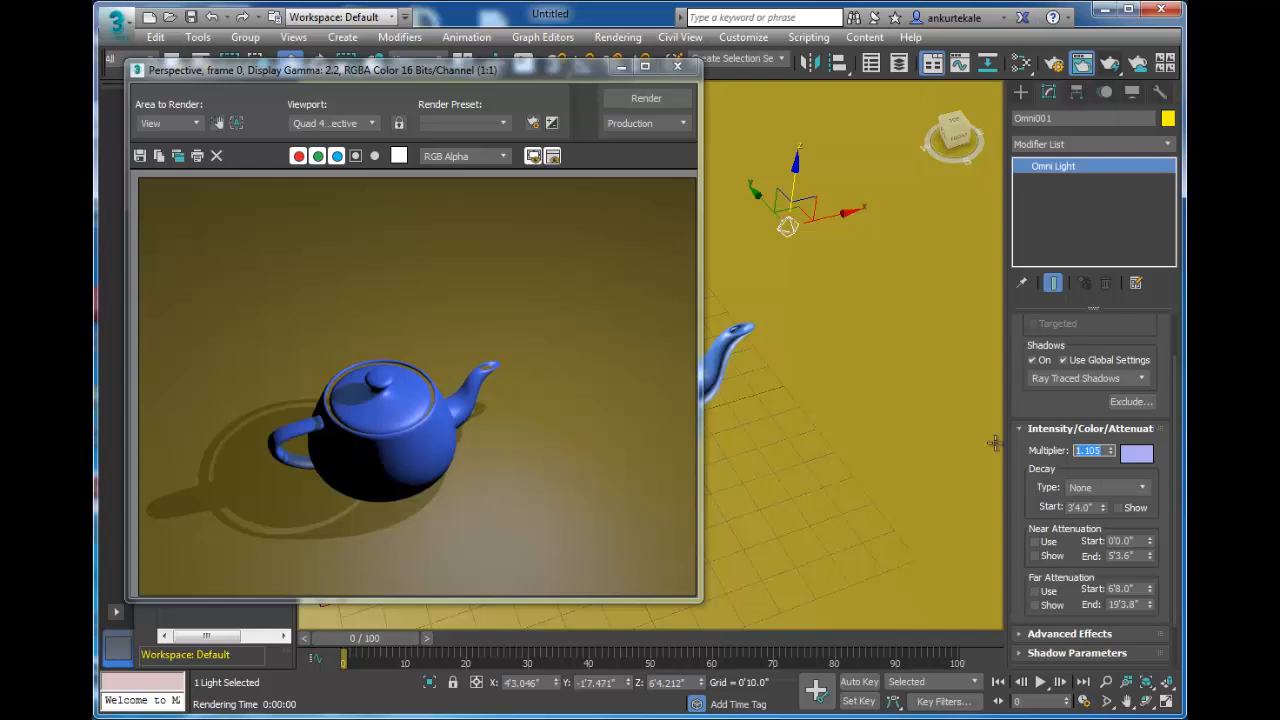
pyautogui.write('2')
pyautogui.click(645, 97)
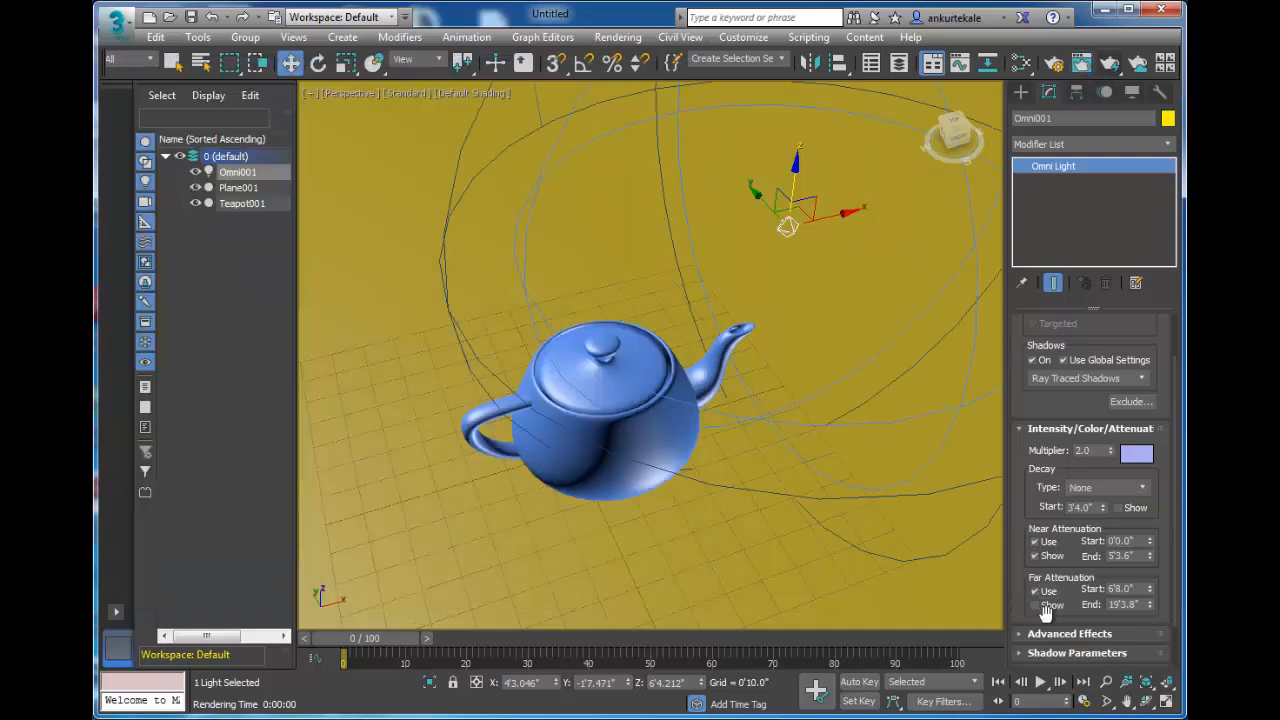
# Use and show the Omni light's near and far attenuation, with near start and end 0, far start 0 and far end 3'10.36", and render
pyautogui.keyDown('alt'); pyautogui.moveTo(660, 180); pyautogui.dragTo(622, 222, button='middle'); pyautogui.keyUp('alt')
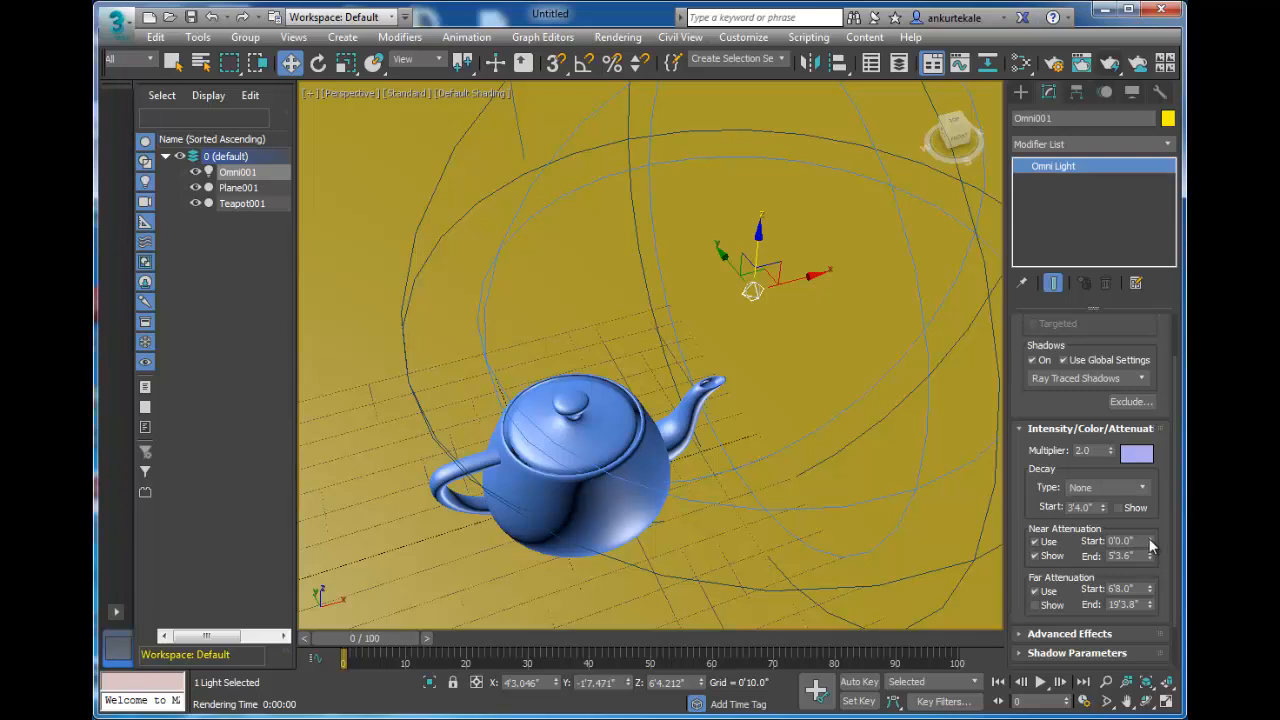
pyautogui.moveTo(1150, 541); pyautogui.dragTo(1150, 392)
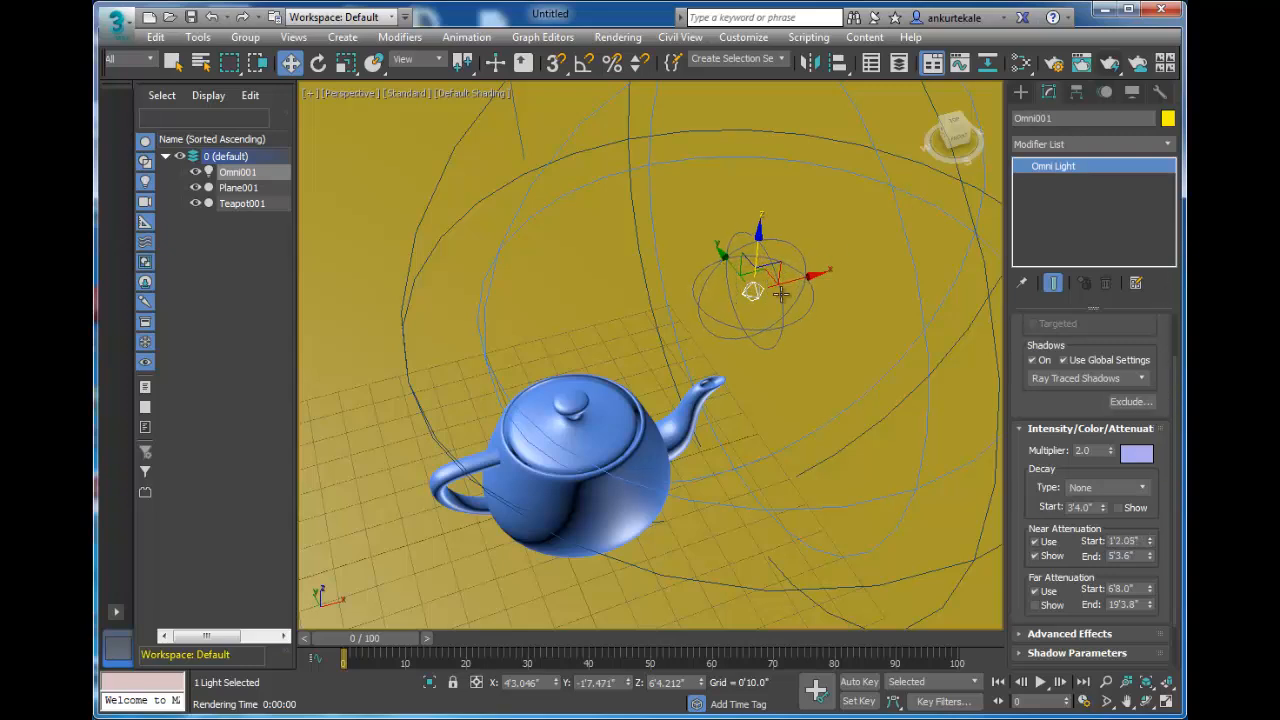
pyautogui.click(1055, 606)
pyautogui.moveTo(1150, 604); pyautogui.dragTo(1166, 676)
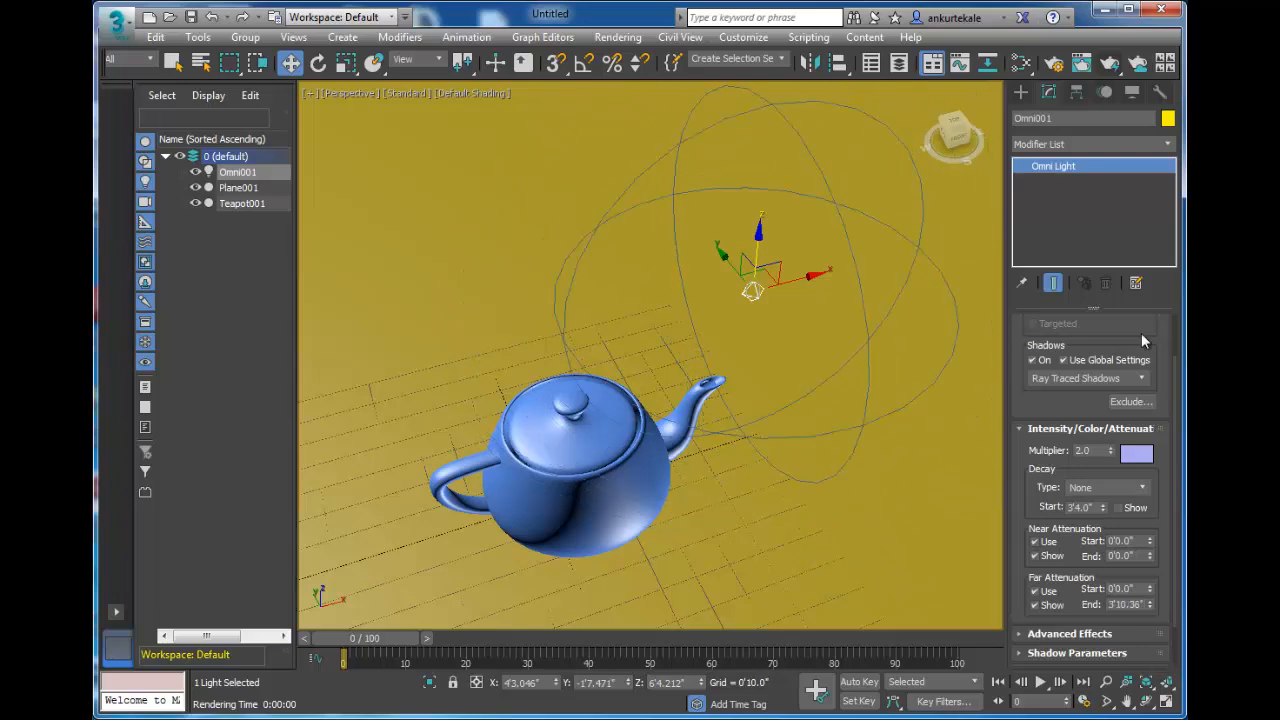
pyautogui.click(1109, 62)
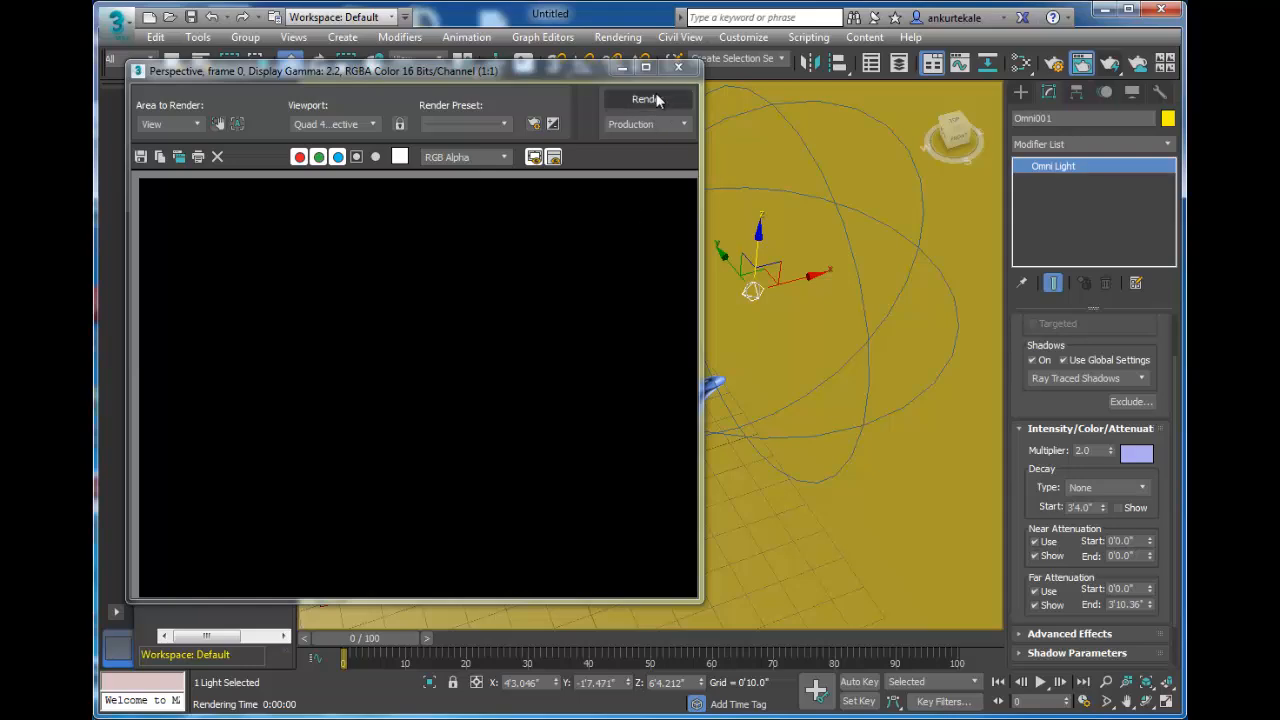
# Close the render, extend the Omni light's far attenuation end to about 9'0.946" and render again
pyautogui.click(678, 67)
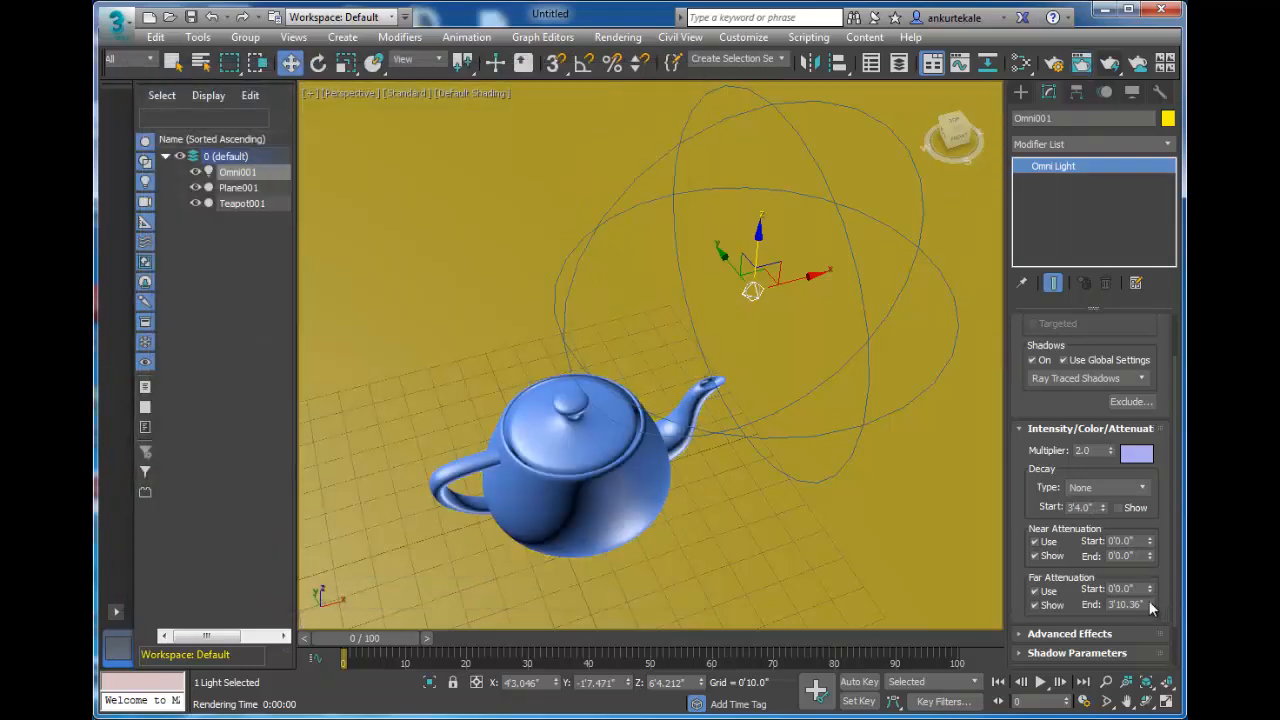
pyautogui.moveTo(1150, 607); pyautogui.dragTo(1138, 490)
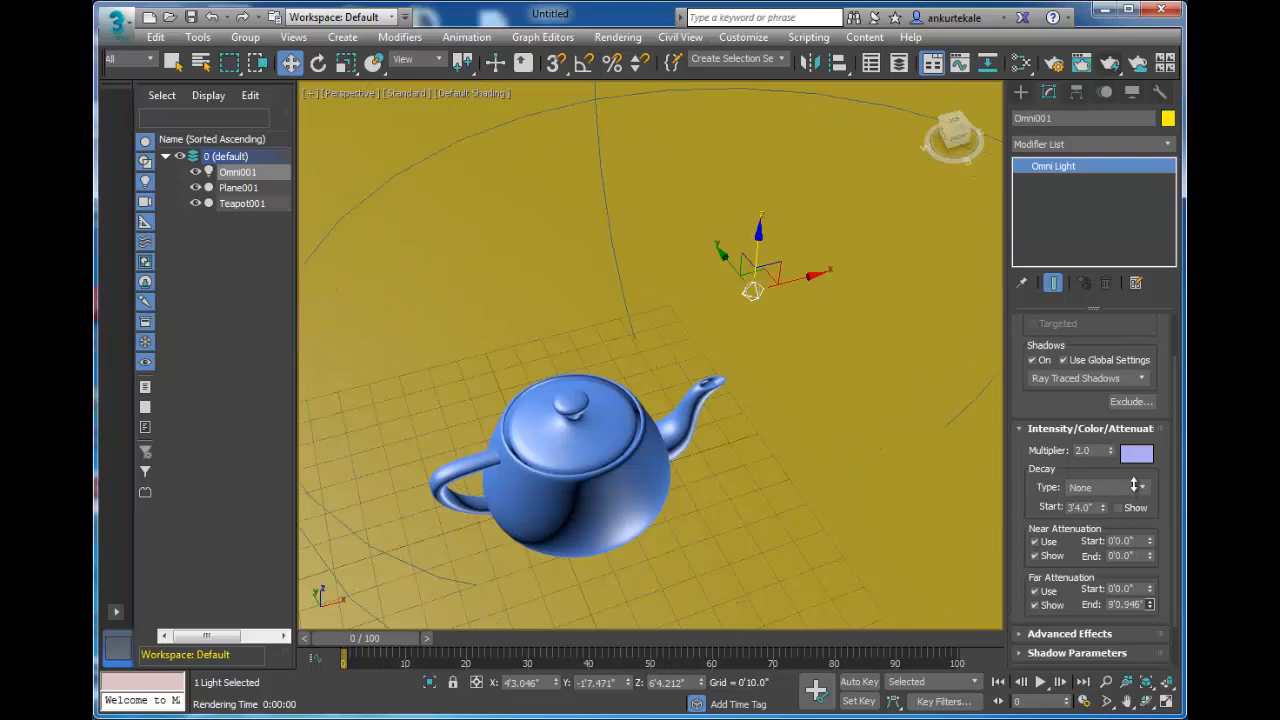
pyautogui.click(1110, 62)
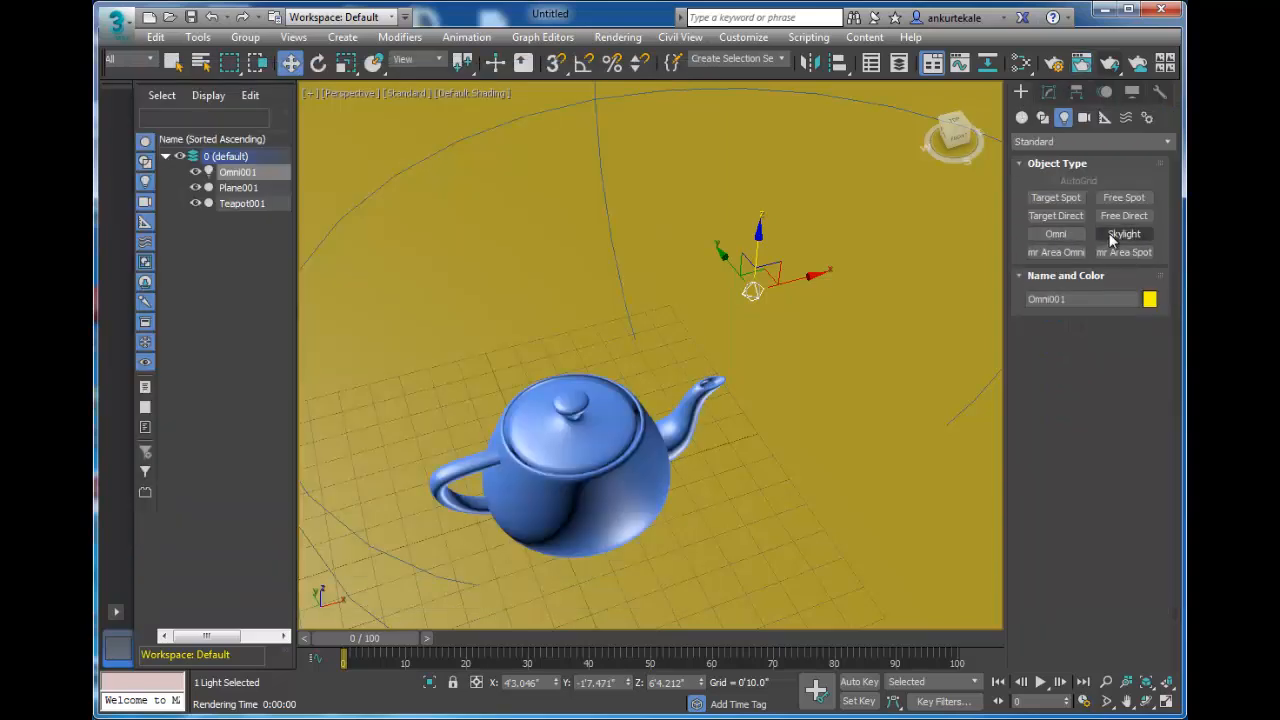
# Delete the Omni light and place a Skylight on the plane in front of the teapot
pyautogui.click(175, 235)
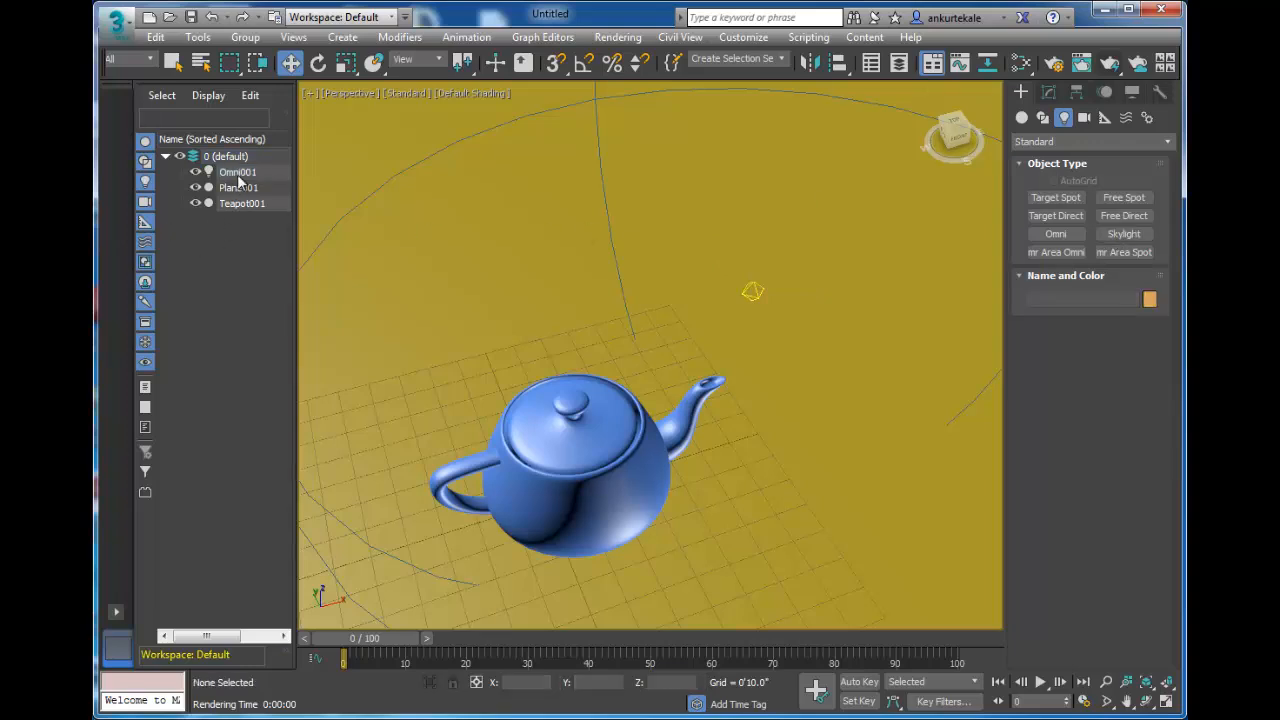
pyautogui.click(238, 174)
pyautogui.press('Delete')
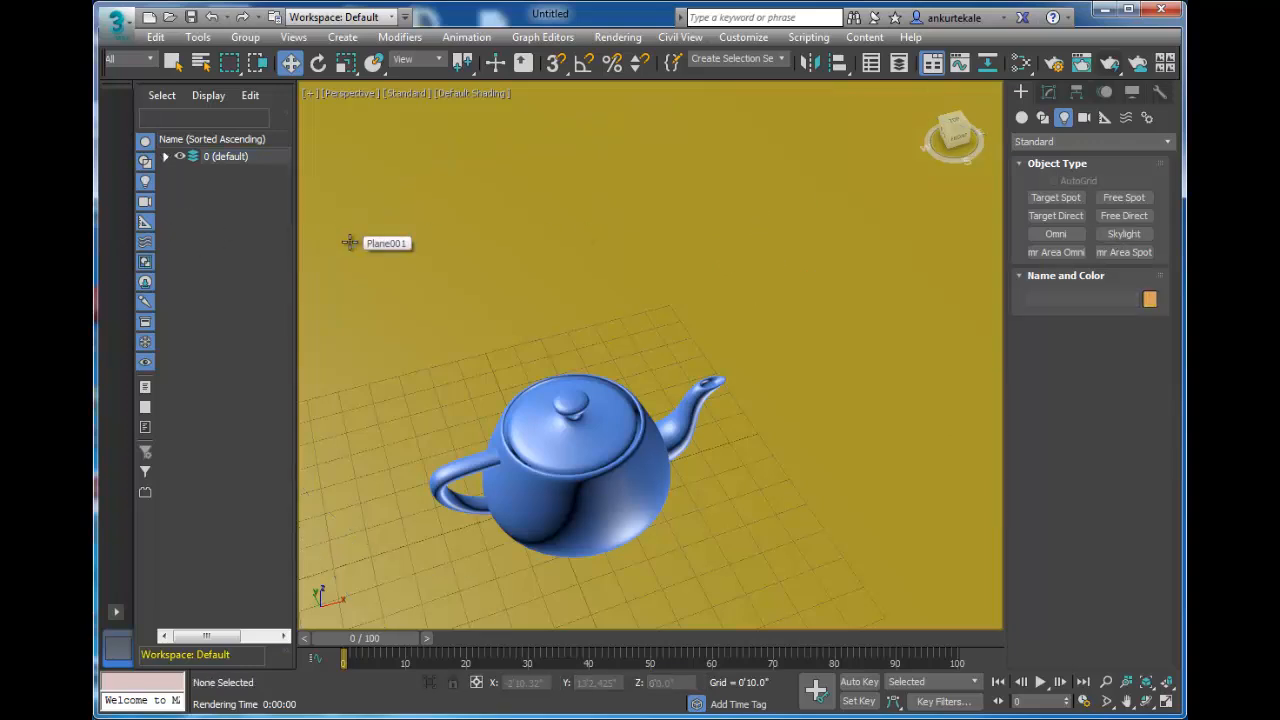
pyautogui.moveTo(632, 386); pyautogui.dragTo(679, 293, button='middle')
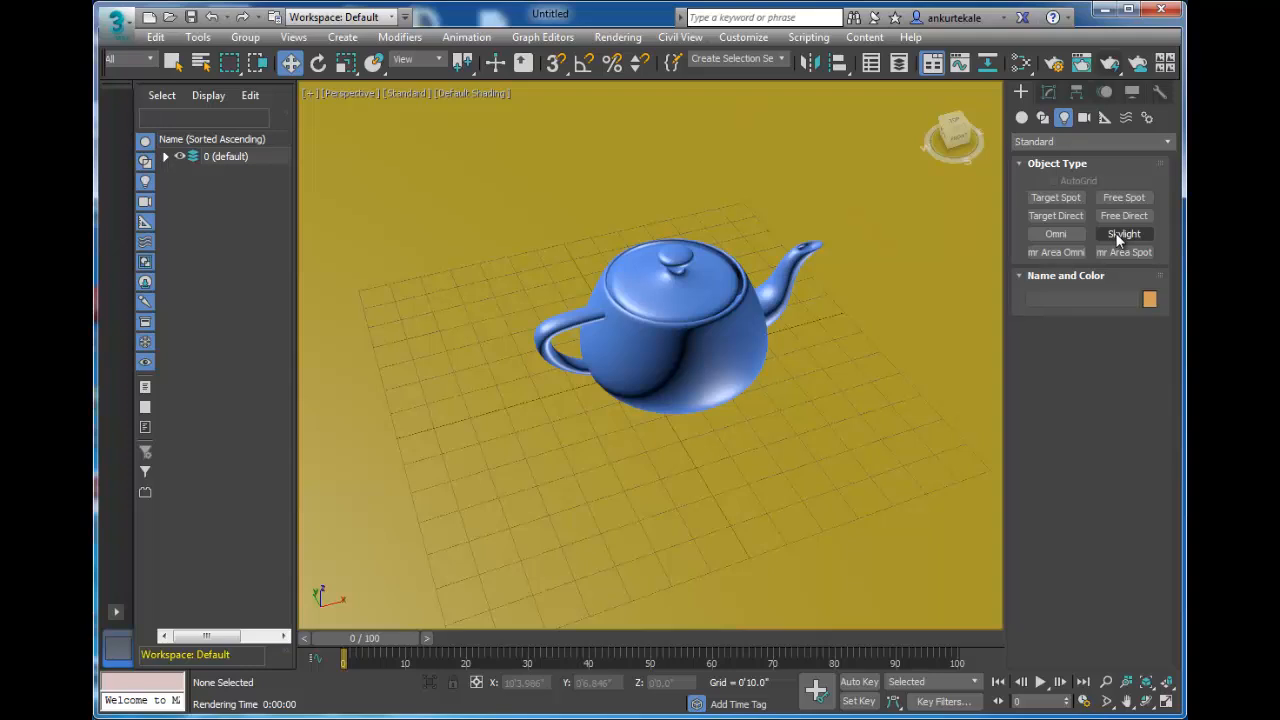
pyautogui.click(1121, 235)
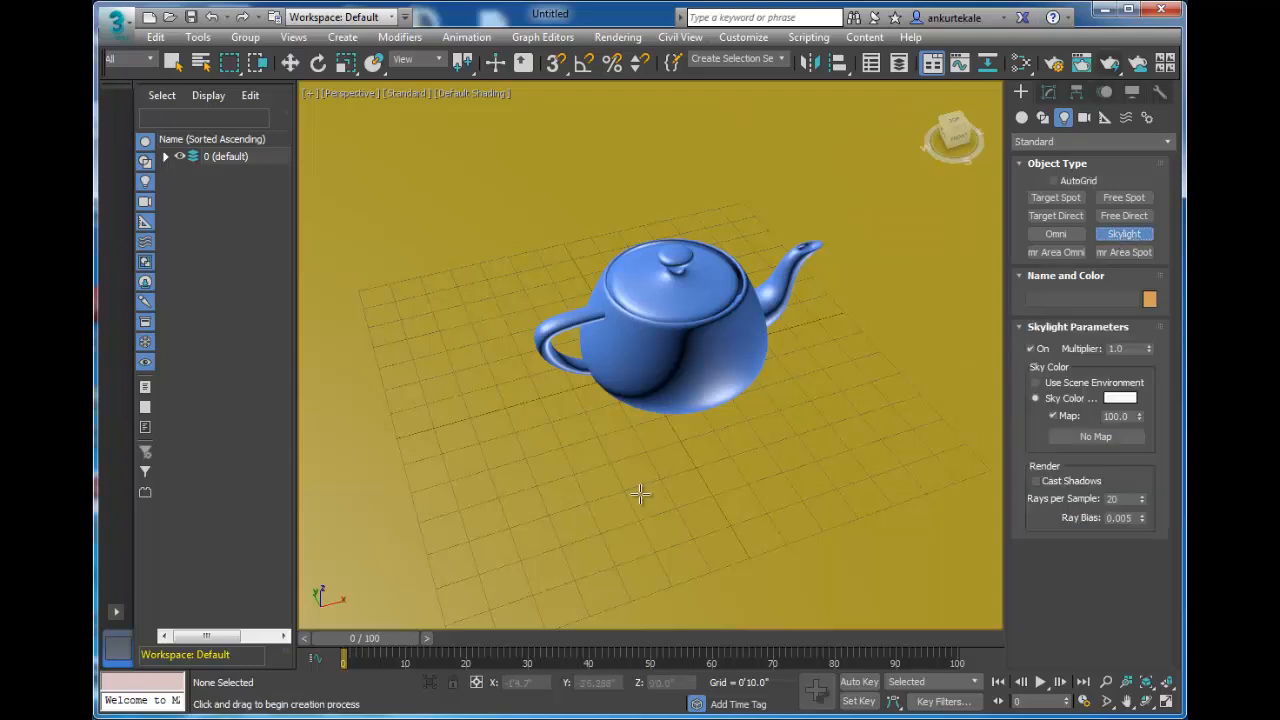
pyautogui.click(565, 500)
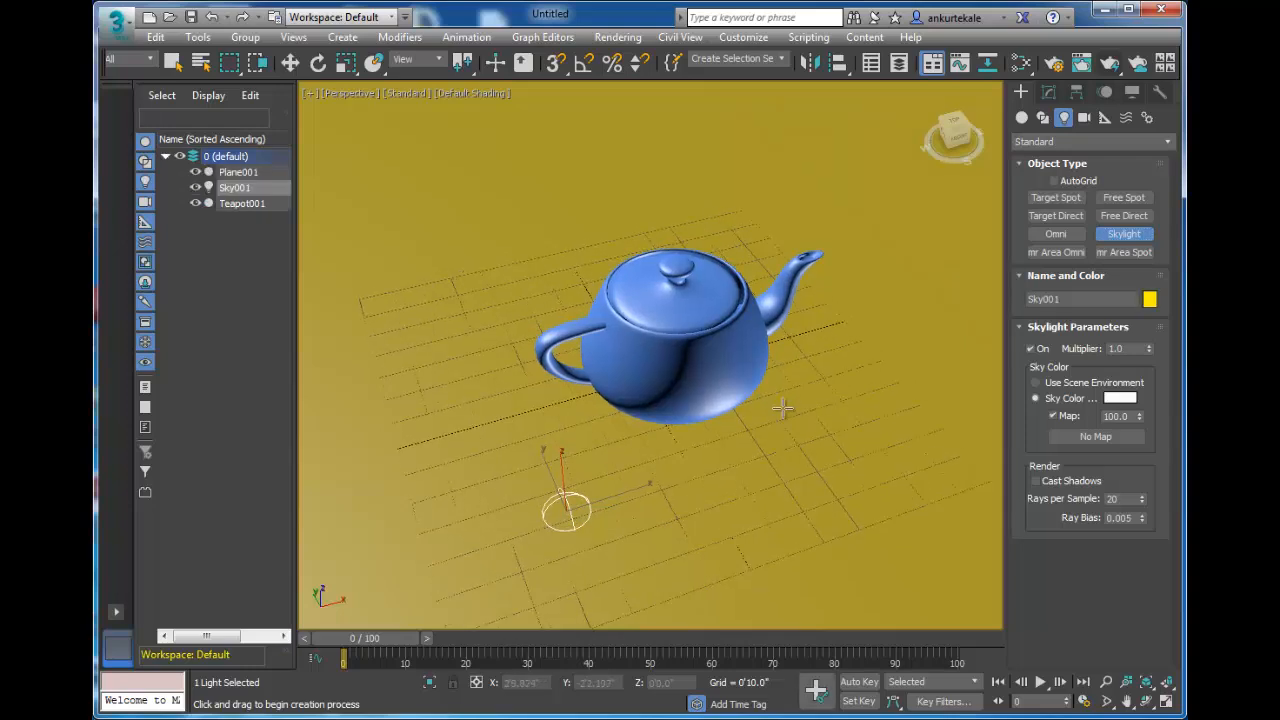
# Render the teapot under the Skylight, enable the Skylight's Cast Shadows option and re-render
pyautogui.click(1137, 62)
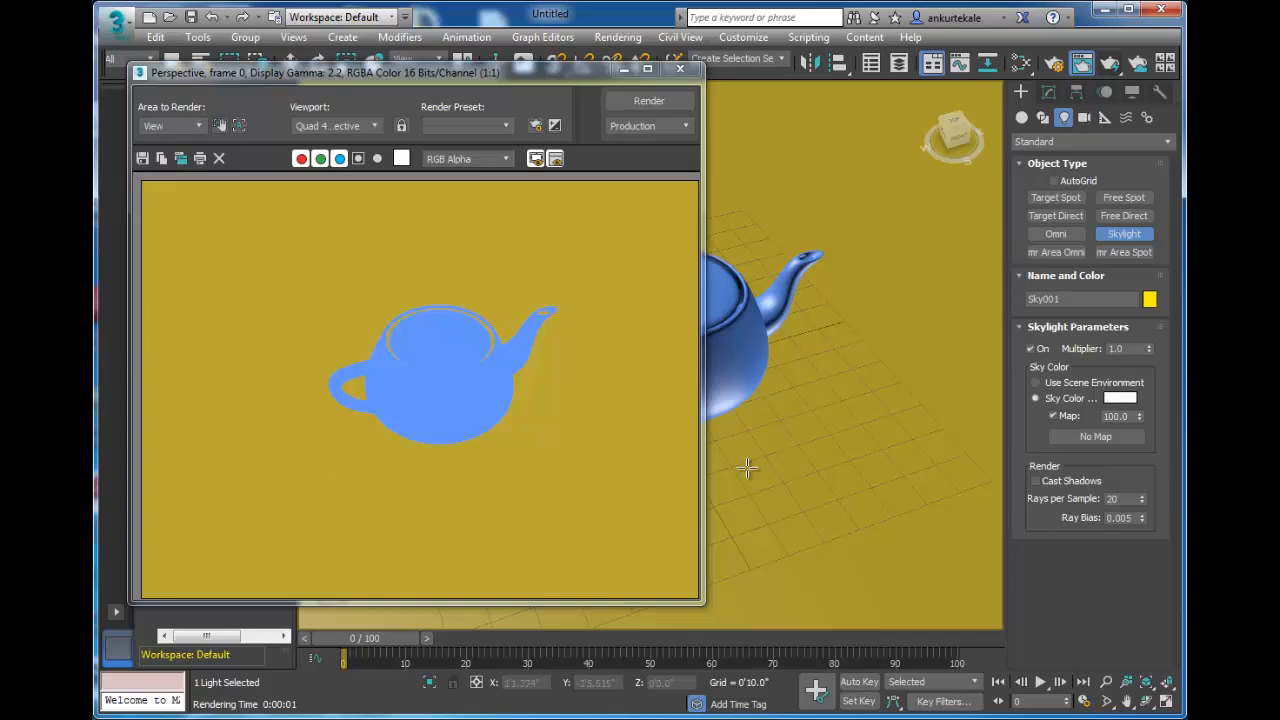
pyautogui.click(1050, 485)
pyautogui.click(658, 103)
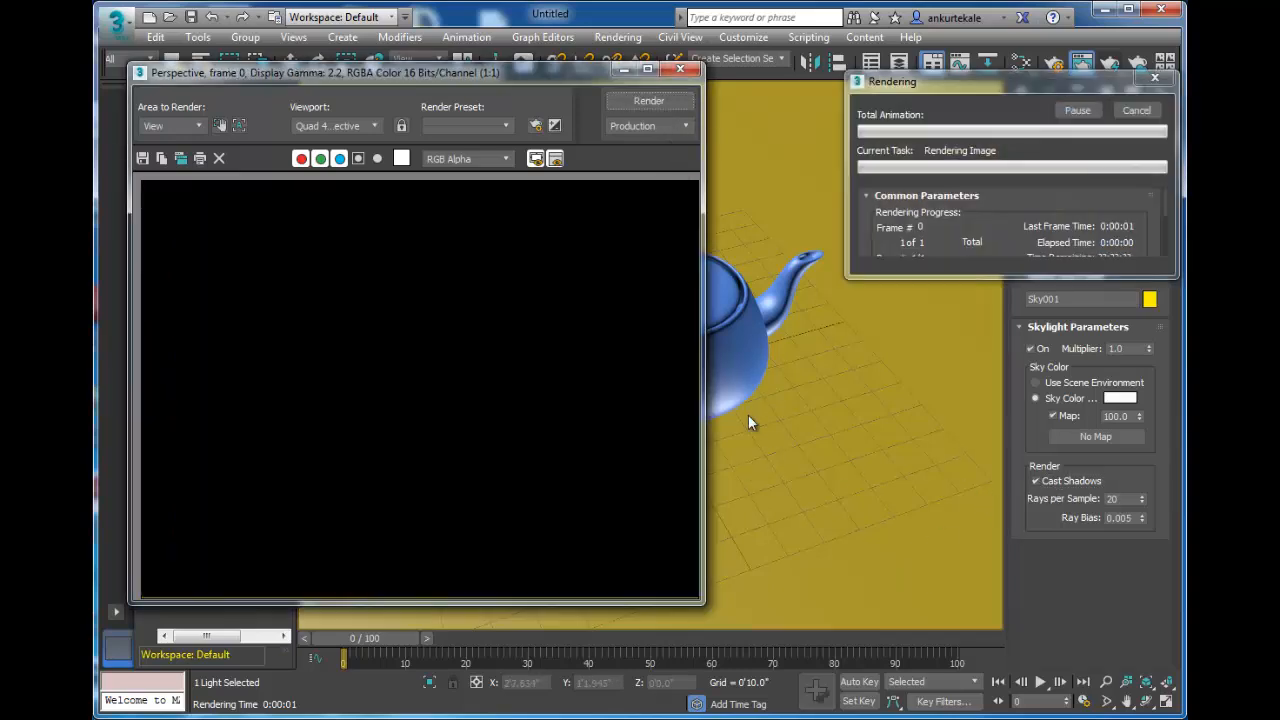
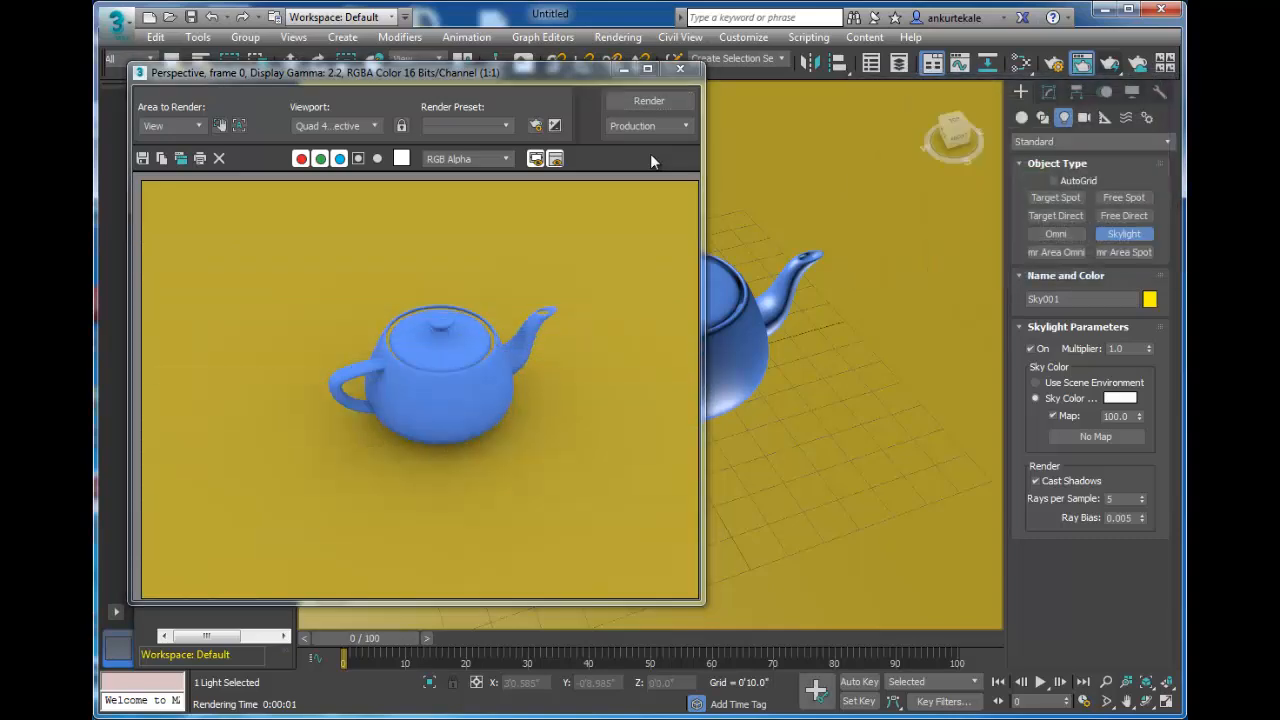
# Inspect the teapot's rendered shadows, set the skylight's rays per sample to 10 and render the perspective view again
pyautogui.moveTo(580, 350); pyautogui.dragTo(425, 406, button='middle')
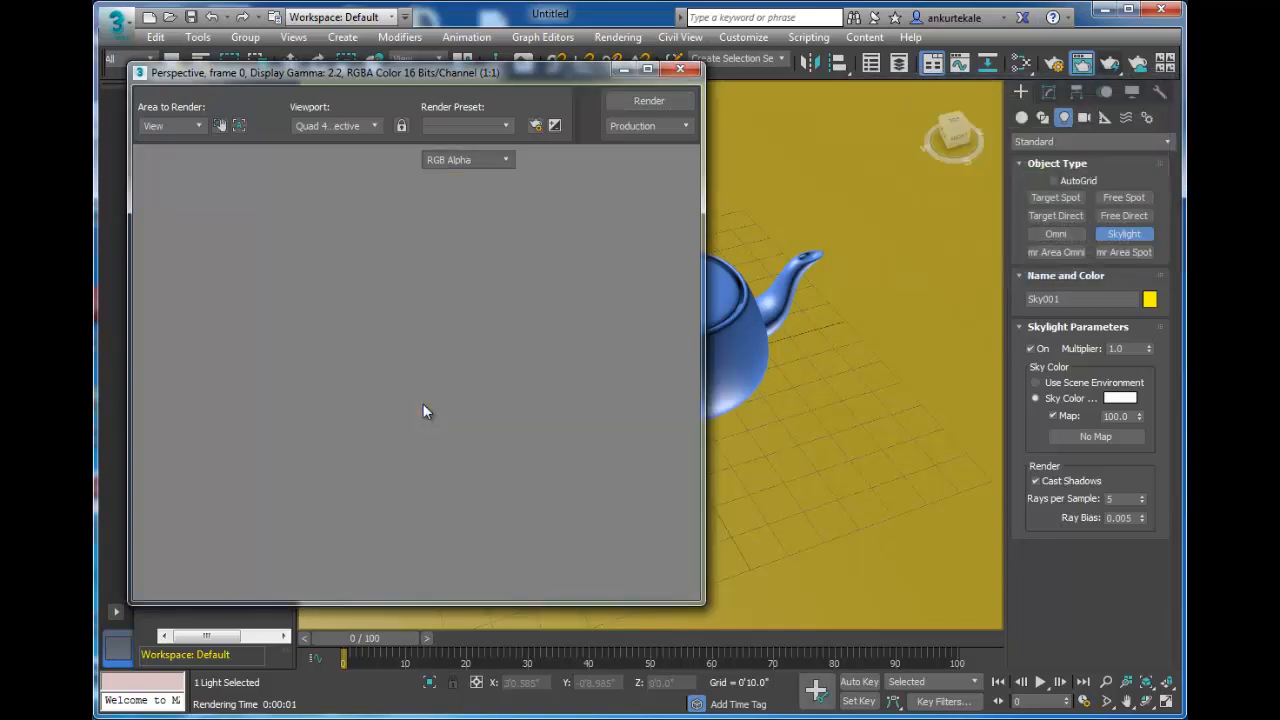
pyautogui.scroll(3, 460, 420)
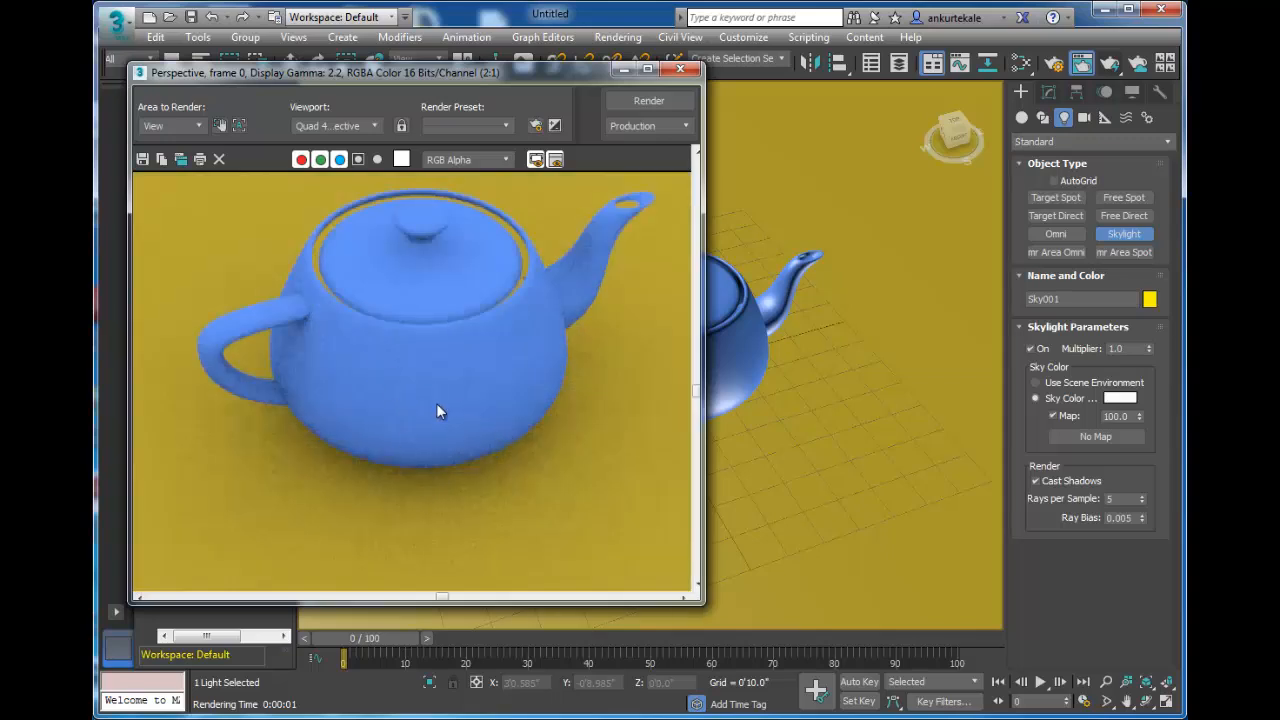
pyautogui.scroll(-3, 436, 403)
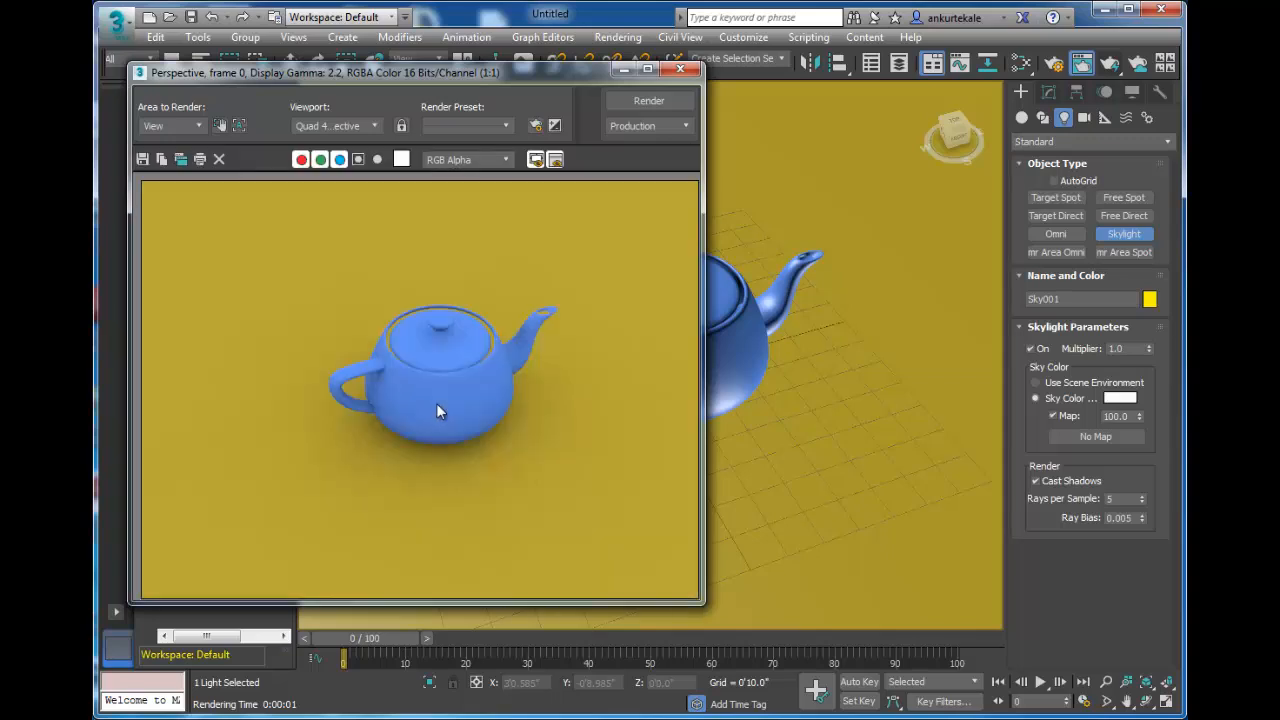
pyautogui.click(1128, 499)
pyautogui.write('10')
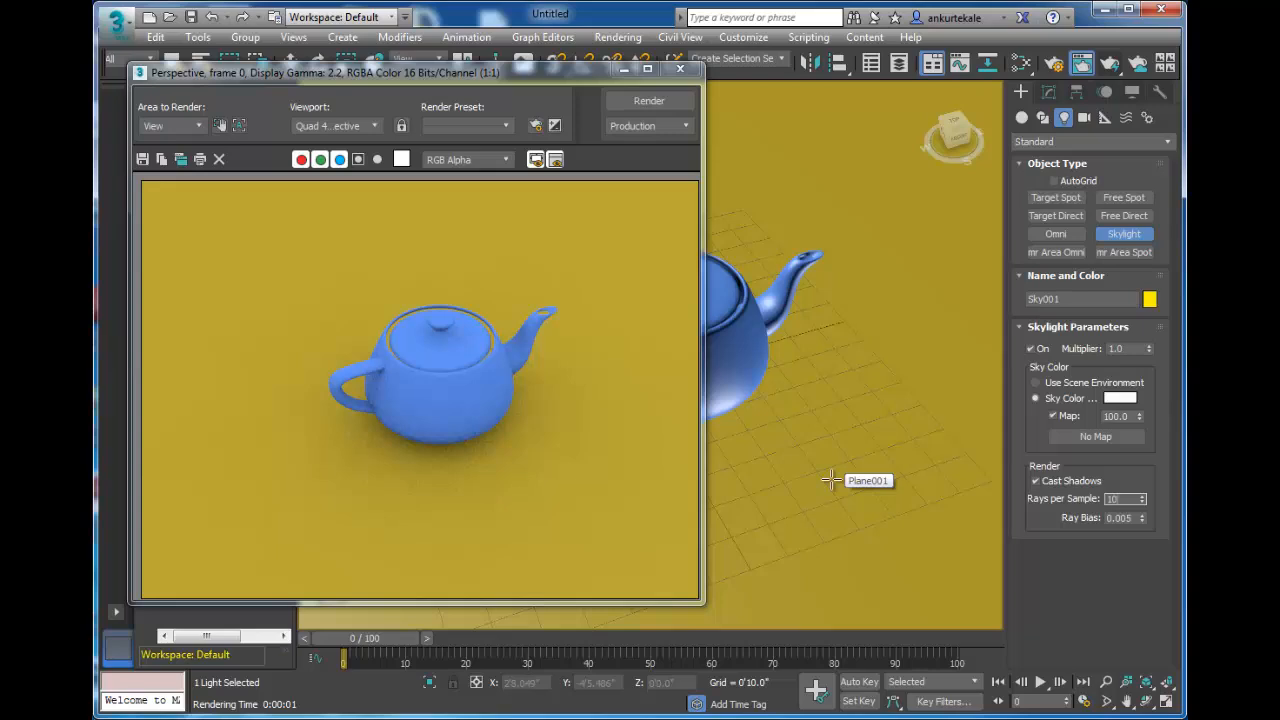
pyautogui.click(645, 100)
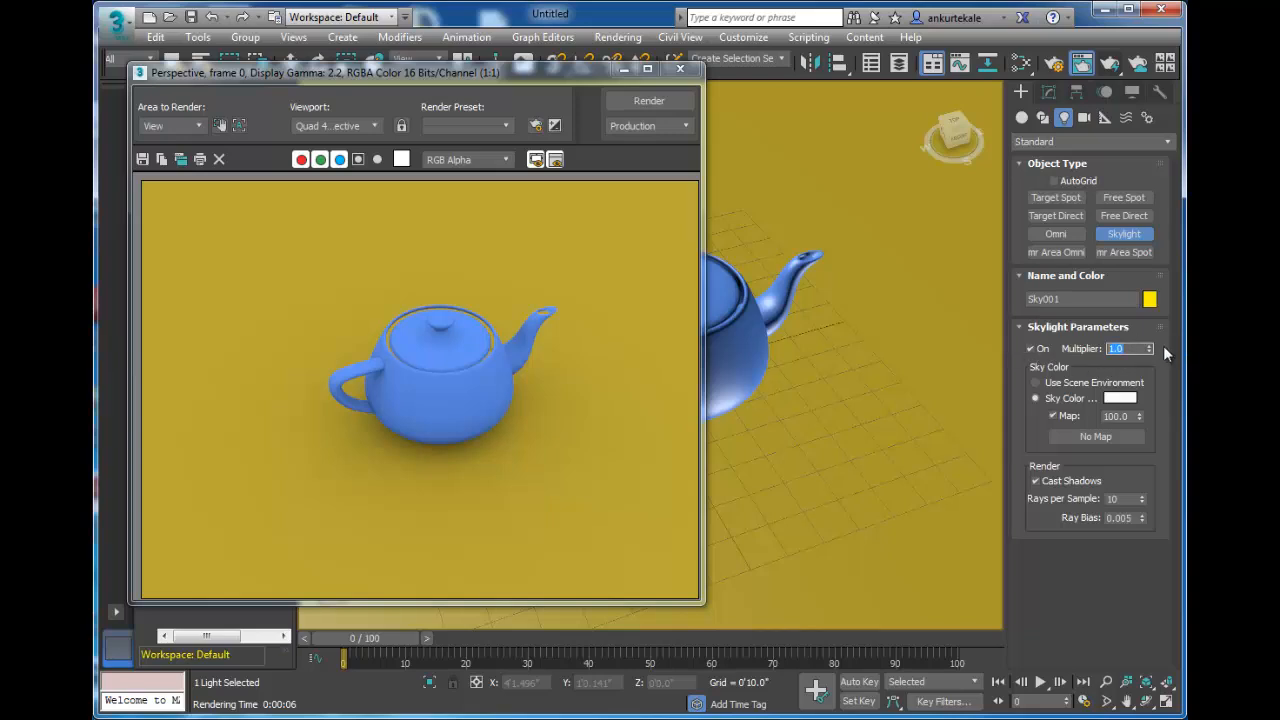
# Test-render the teapot with a skylight multiplier of 2, restore the multiplier to 1 and render again
pyautogui.moveTo(1134, 349); pyautogui.dragTo(934, 328)
pyautogui.write('2')
pyautogui.click(656, 102)
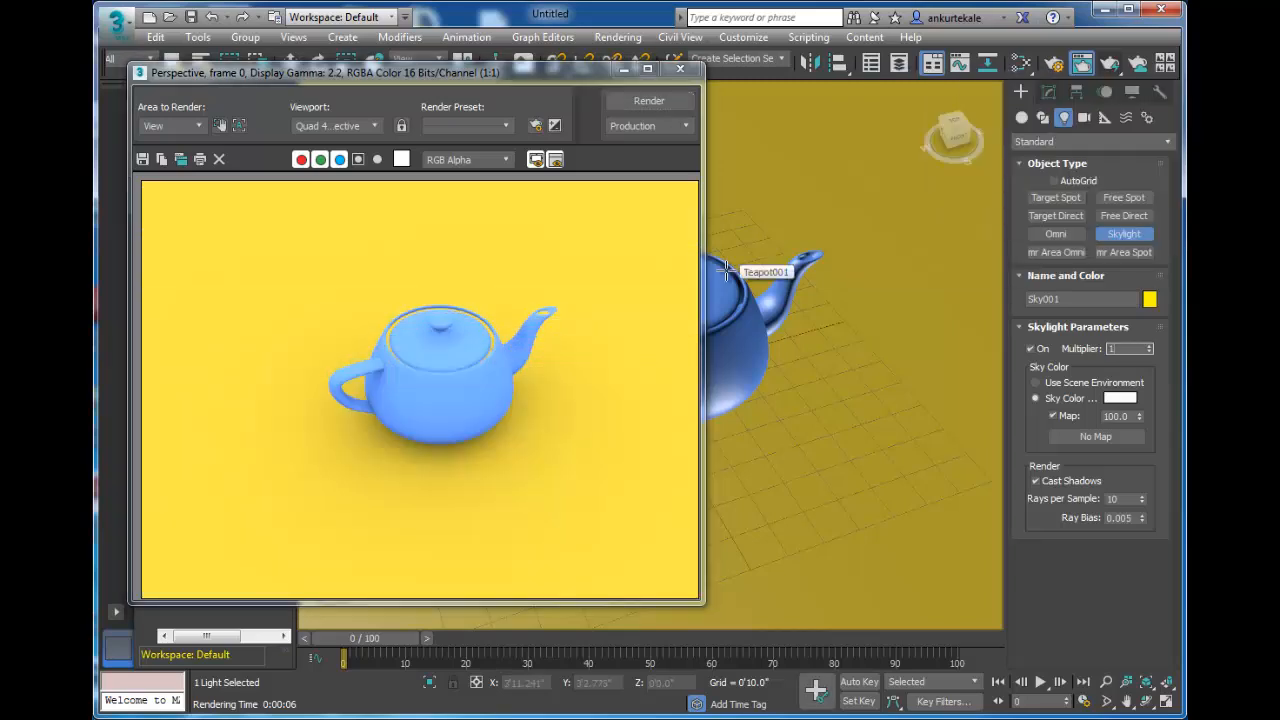
pyautogui.click(632, 98)
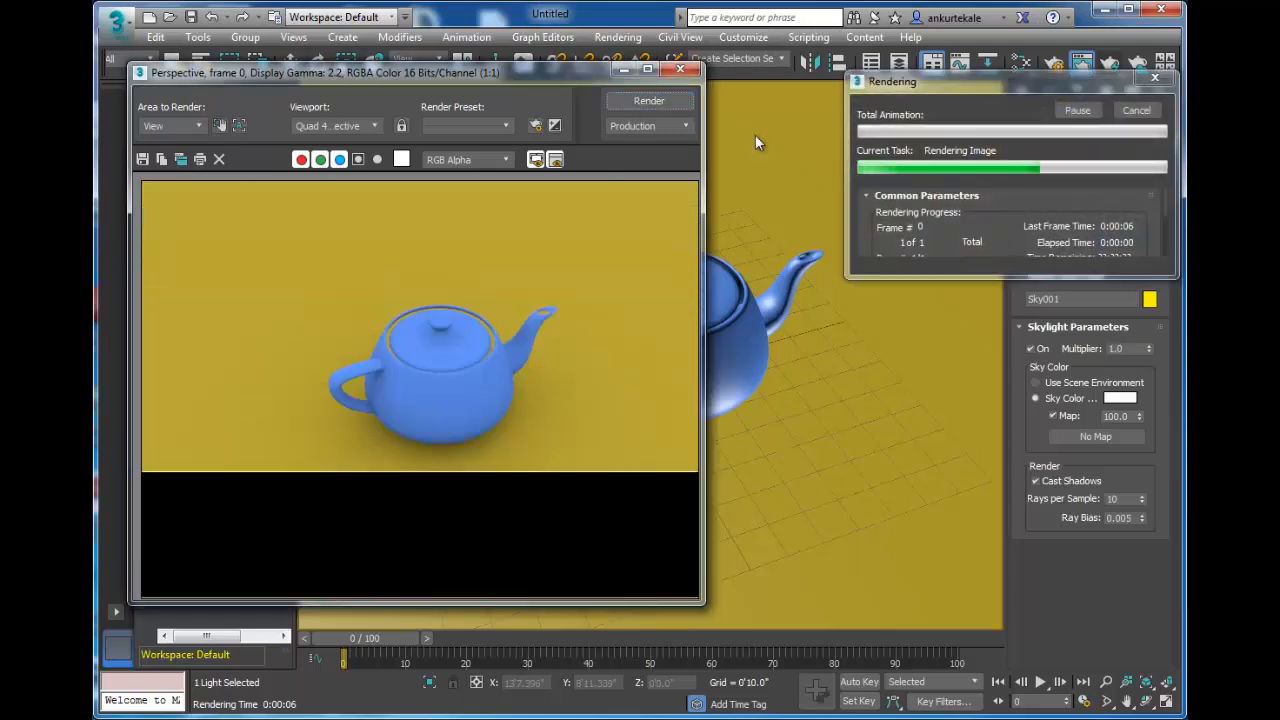
# Change the skylight's sky color to a light violet-blue and render the perspective view
pyautogui.click(1119, 400)
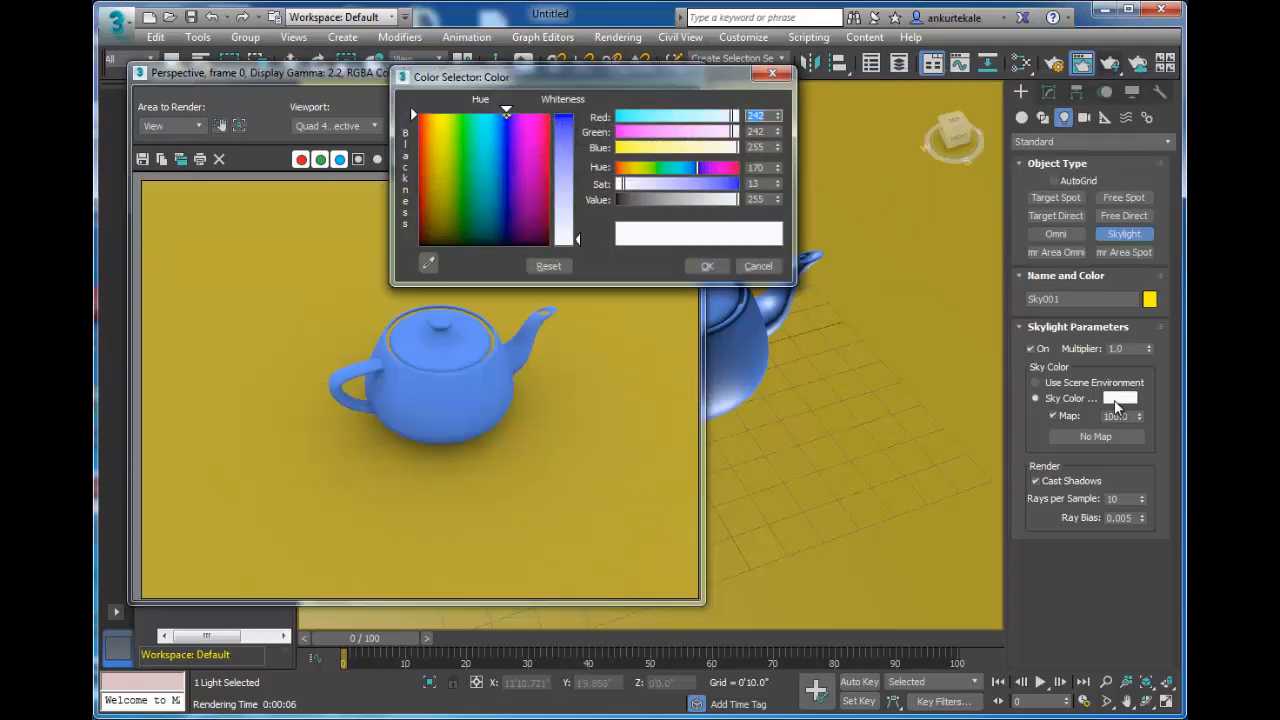
pyautogui.click(573, 175)
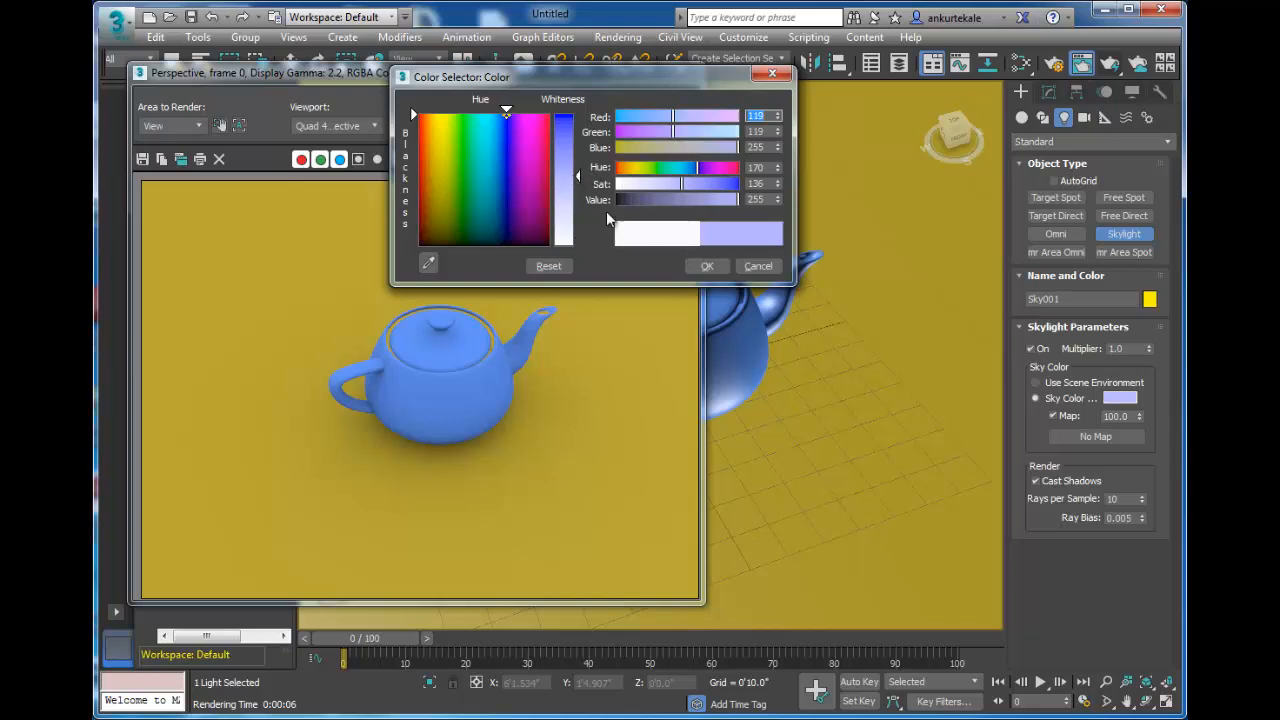
pyautogui.moveTo(506, 140); pyautogui.dragTo(508, 125)
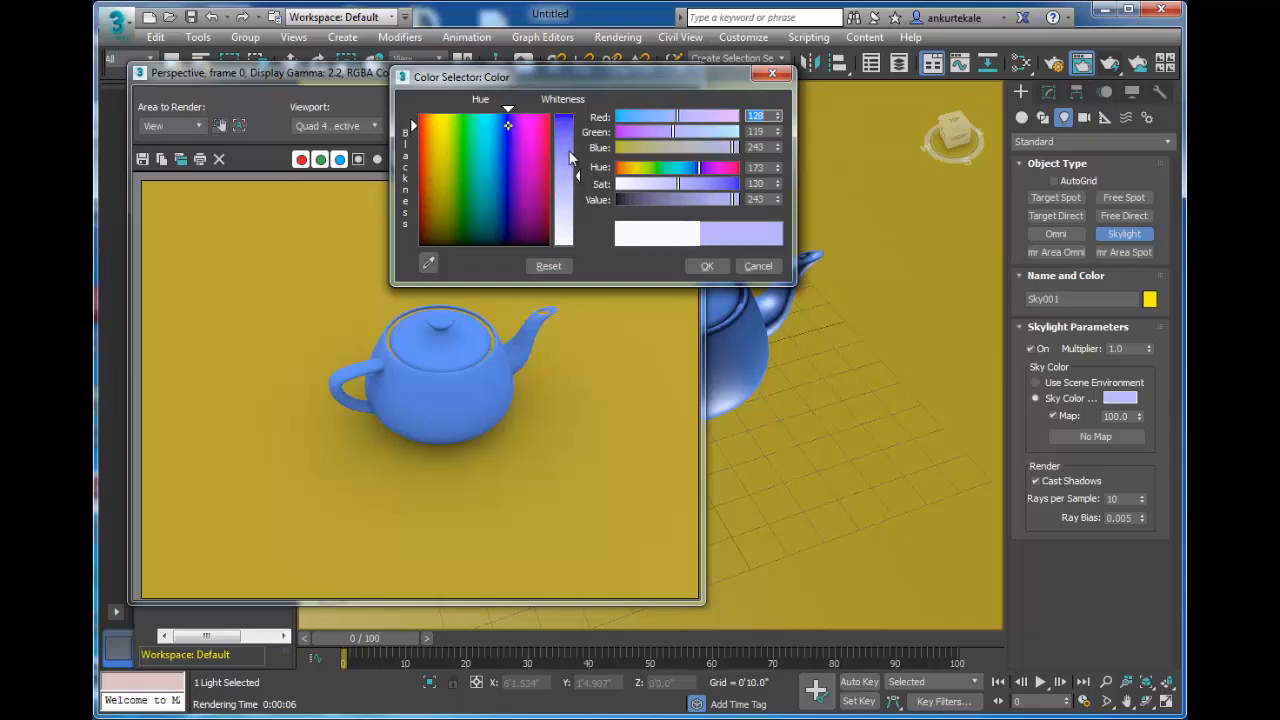
pyautogui.moveTo(727, 187)
pyautogui.mouseDown()
pyautogui.moveTo(738, 187)
pyautogui.moveTo(681, 187)
pyautogui.moveTo(699, 176)
pyautogui.mouseUp()
pyautogui.click(700, 168)
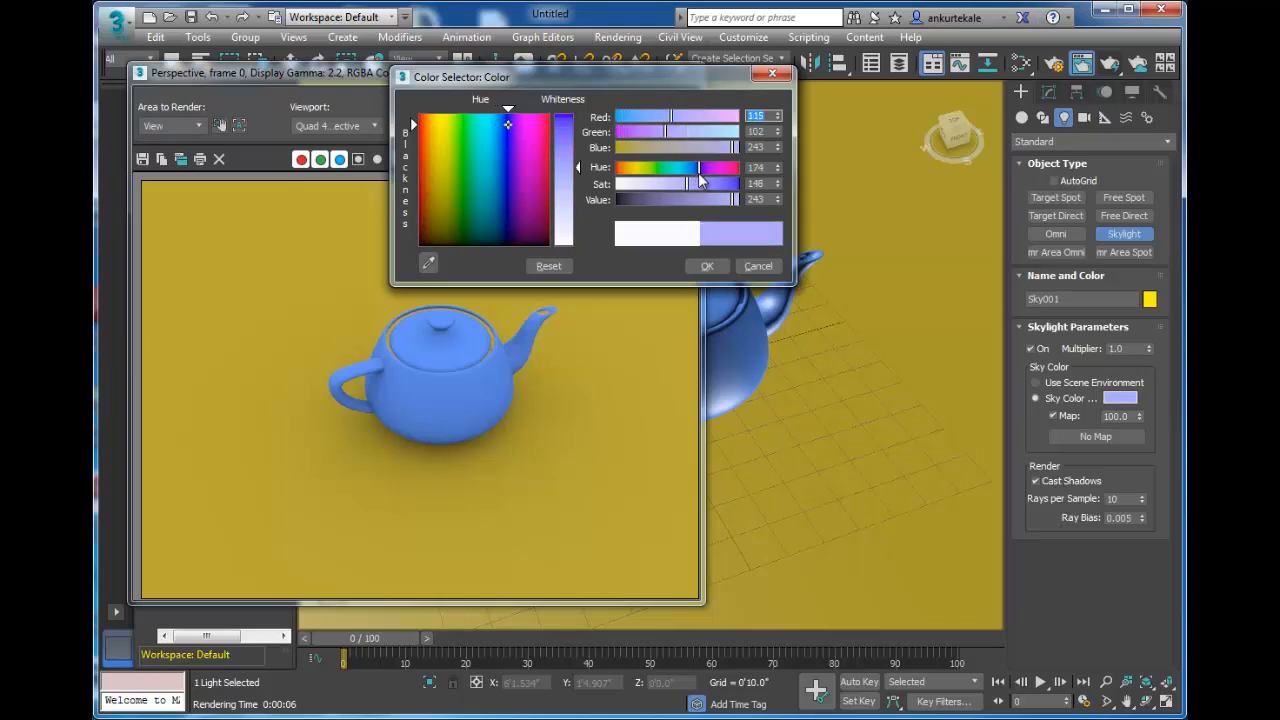
pyautogui.moveTo(575, 166); pyautogui.dragTo(575, 208)
pyautogui.moveTo(508, 127); pyautogui.dragTo(508, 115)
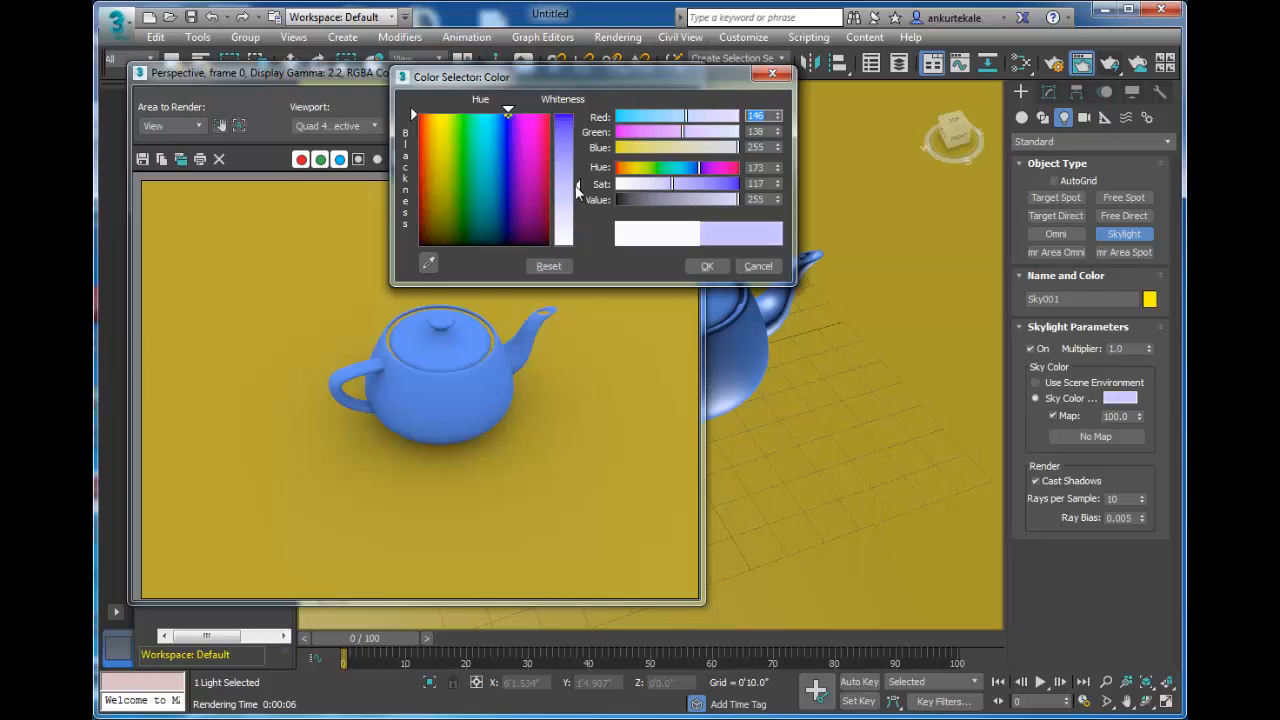
pyautogui.click(707, 266)
pyautogui.click(650, 102)
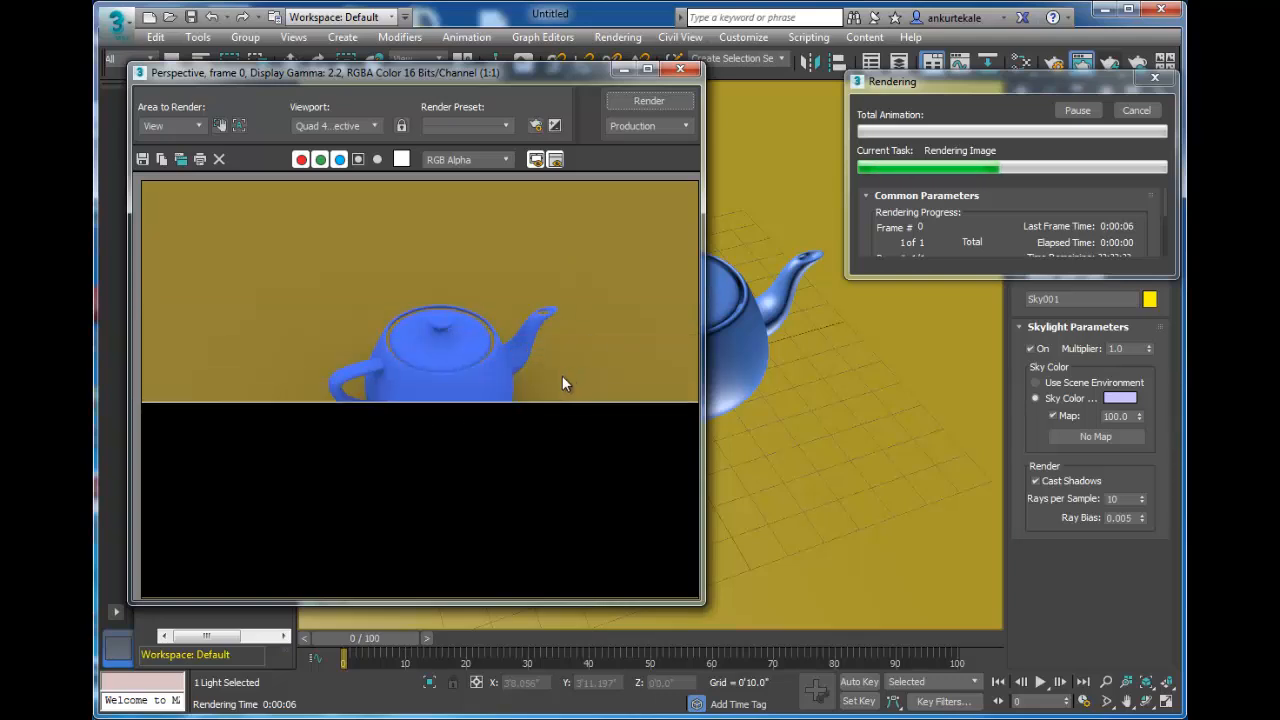
# Make the skylight use the scene environment, set the environment background color to pure red (255, 0, 0) and render
pyautogui.press('8')
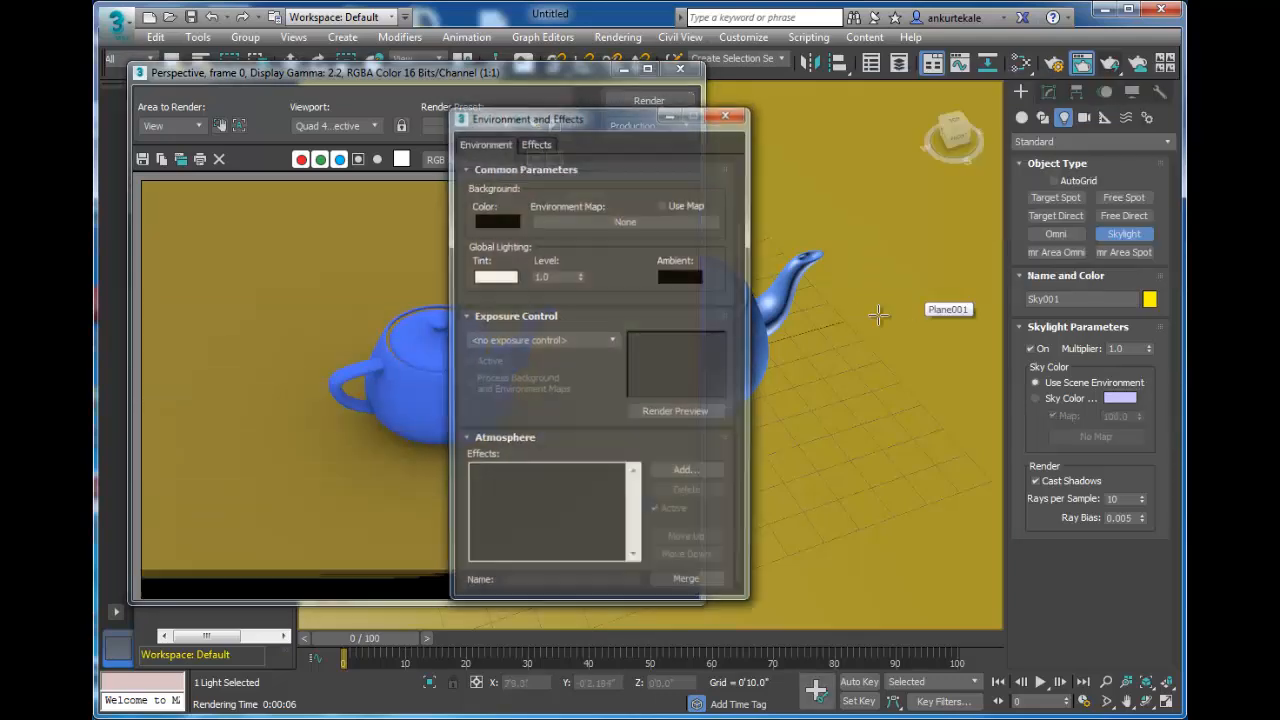
pyautogui.moveTo(605, 110)
pyautogui.mouseDown()
pyautogui.moveTo(623, 86)
pyautogui.moveTo(597, 90)
pyautogui.mouseUp()
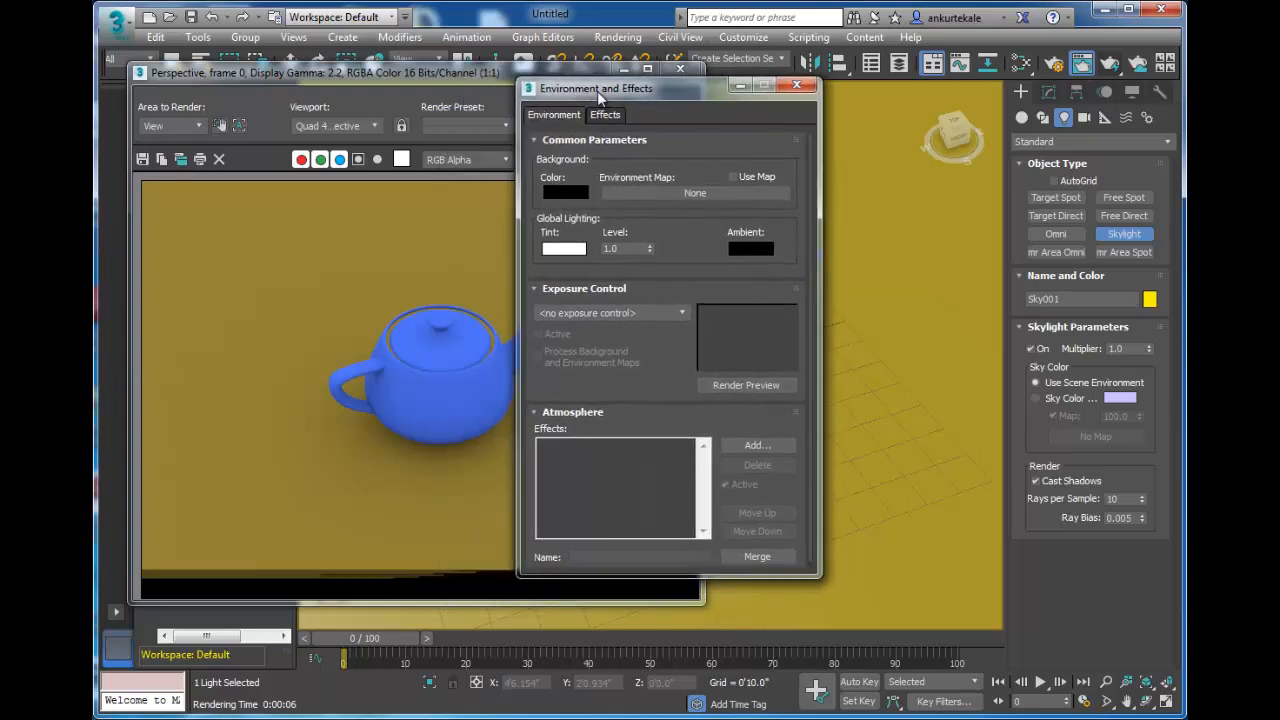
pyautogui.click(558, 194)
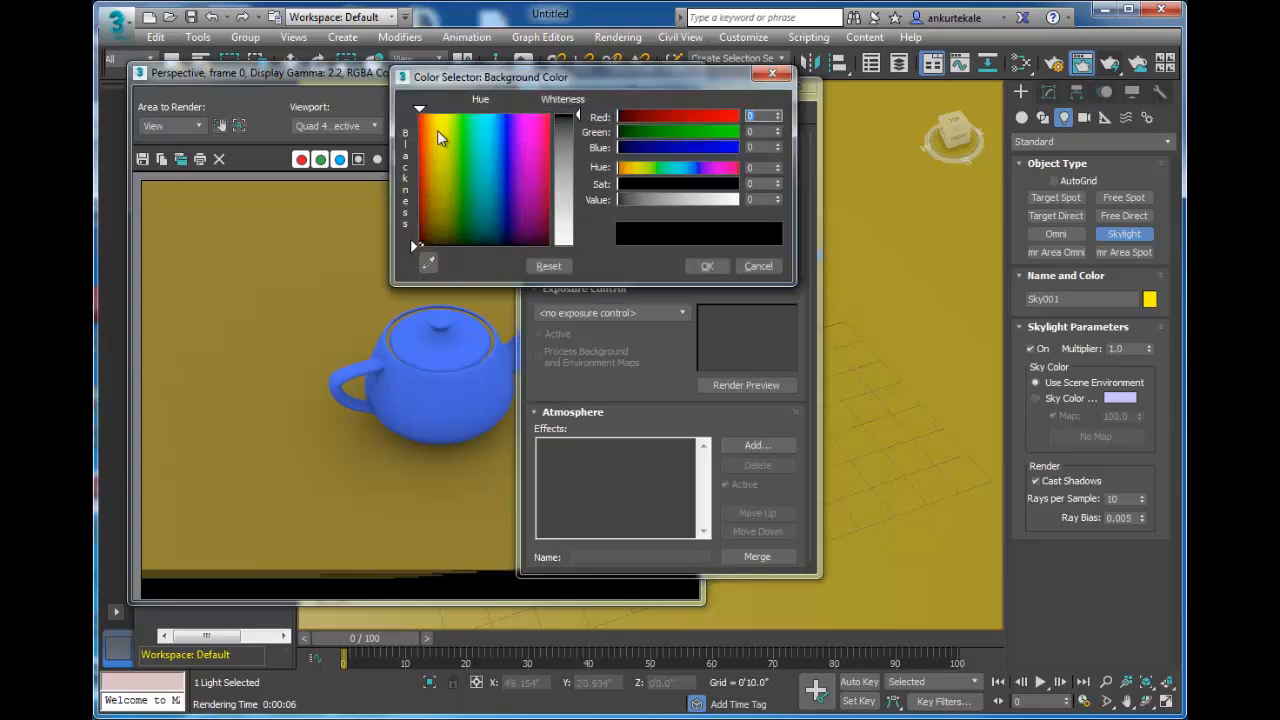
pyautogui.moveTo(437, 130); pyautogui.dragTo(418, 113)
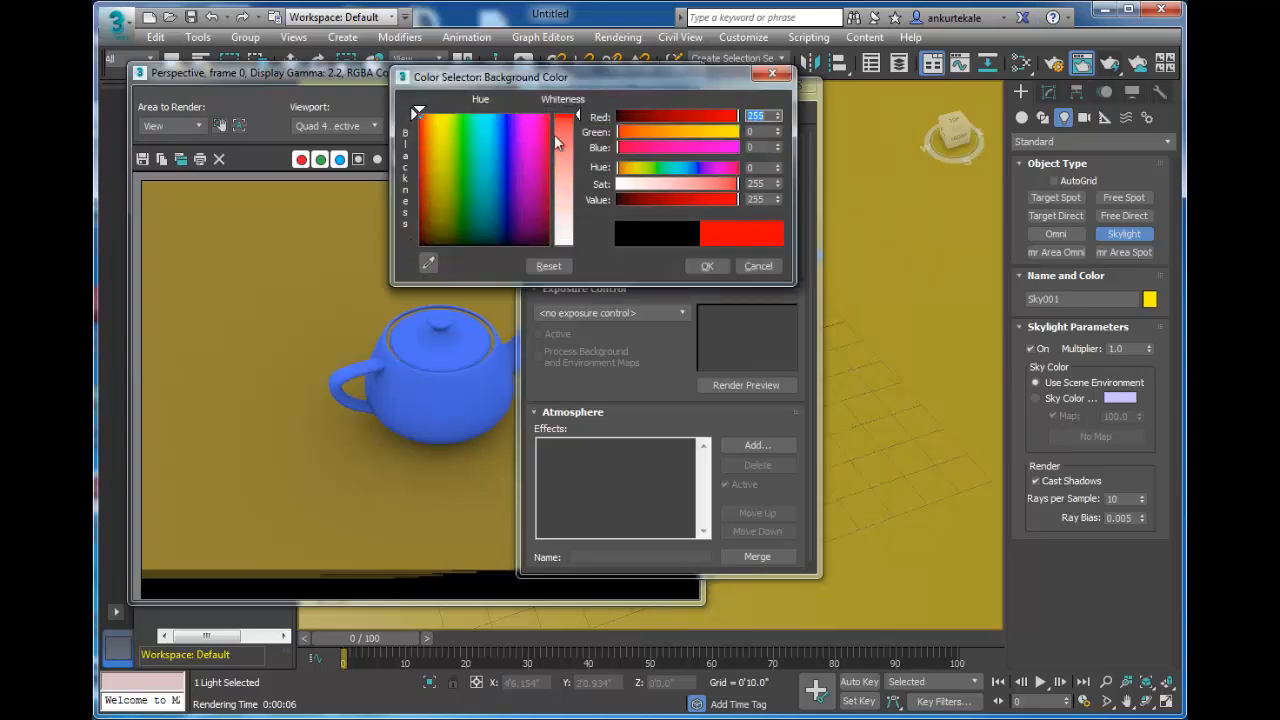
pyautogui.click(704, 267)
pyautogui.click(1116, 64)
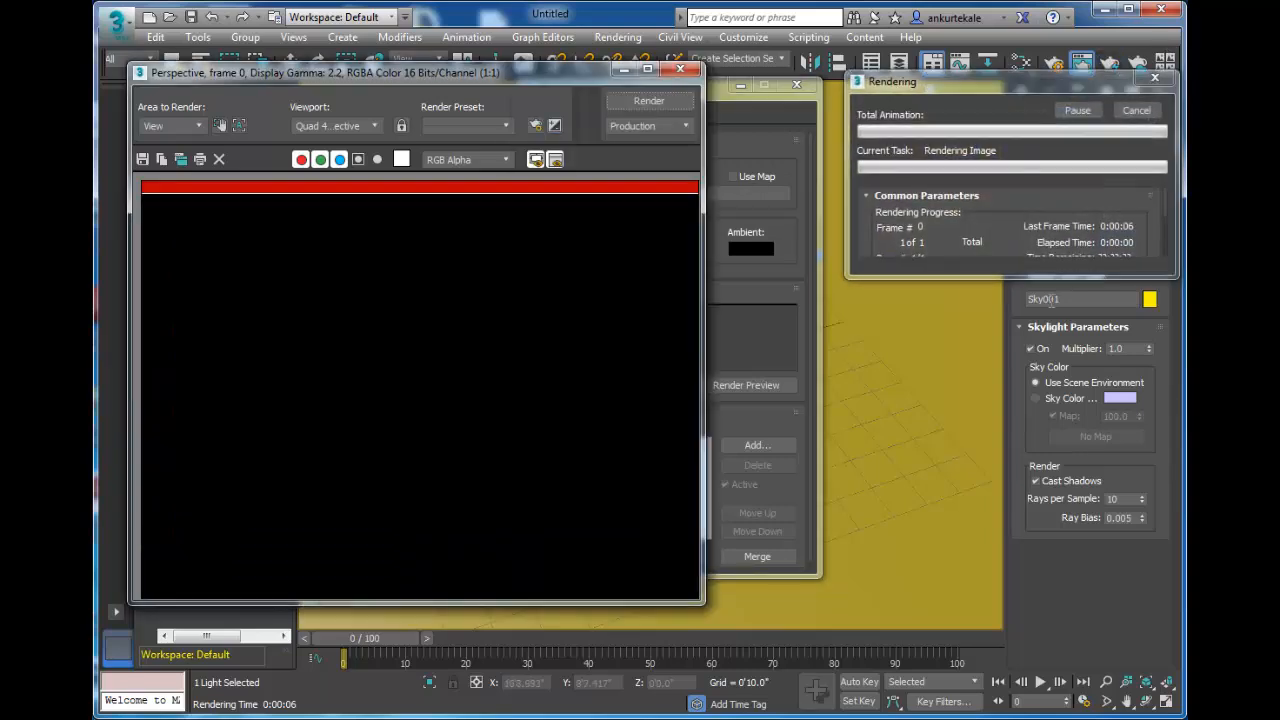
pyautogui.click(796, 85)
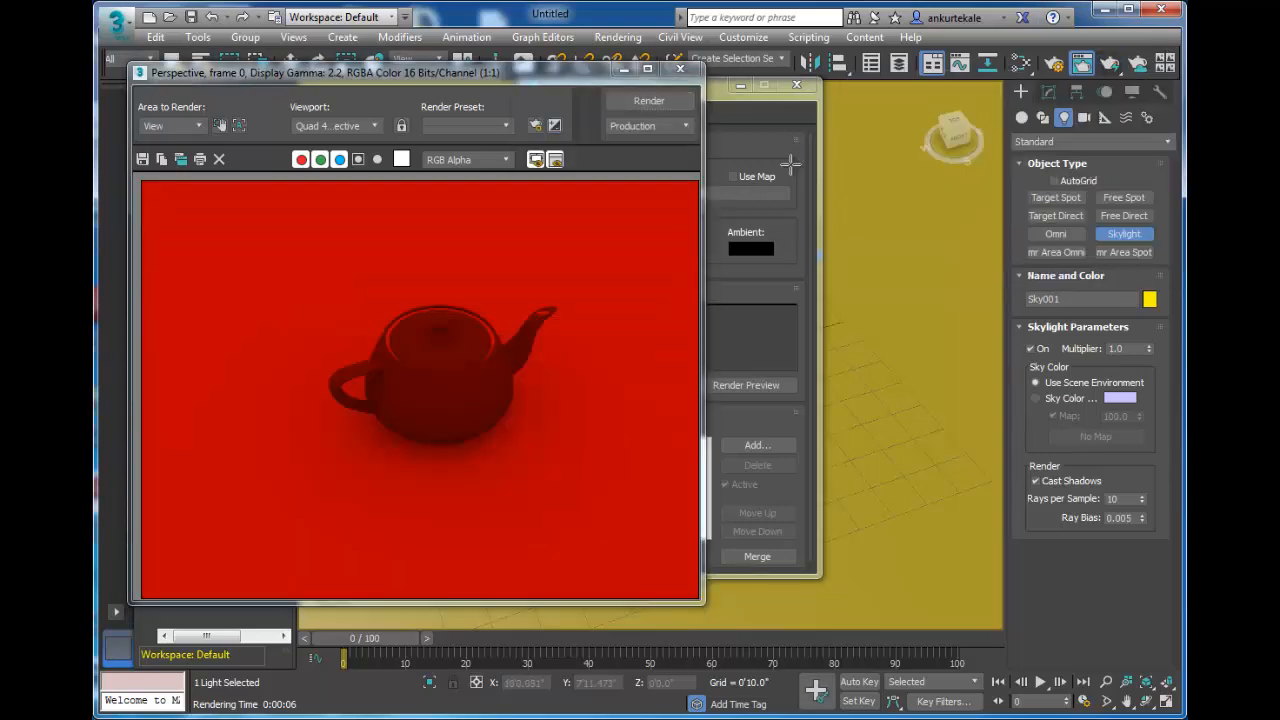
# Set the environment background color to light blue (RGB 106, 116, 245) and render the view
pyautogui.press('8')
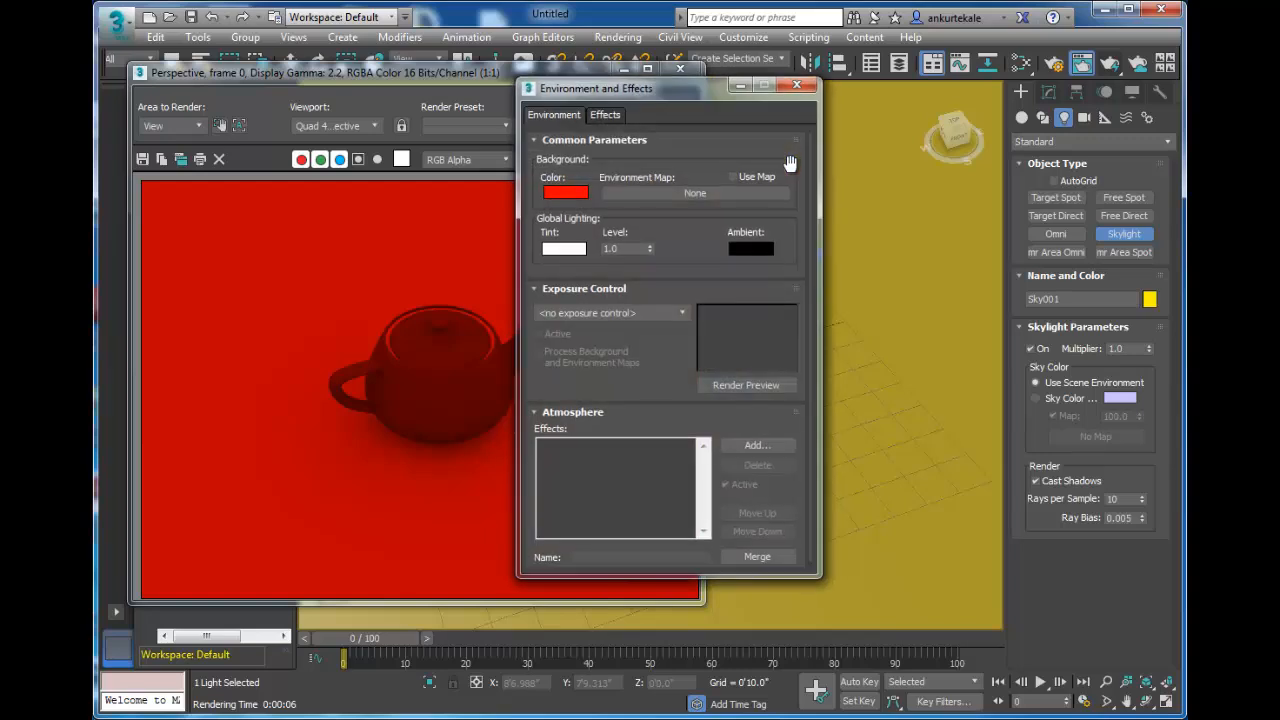
pyautogui.click(566, 193)
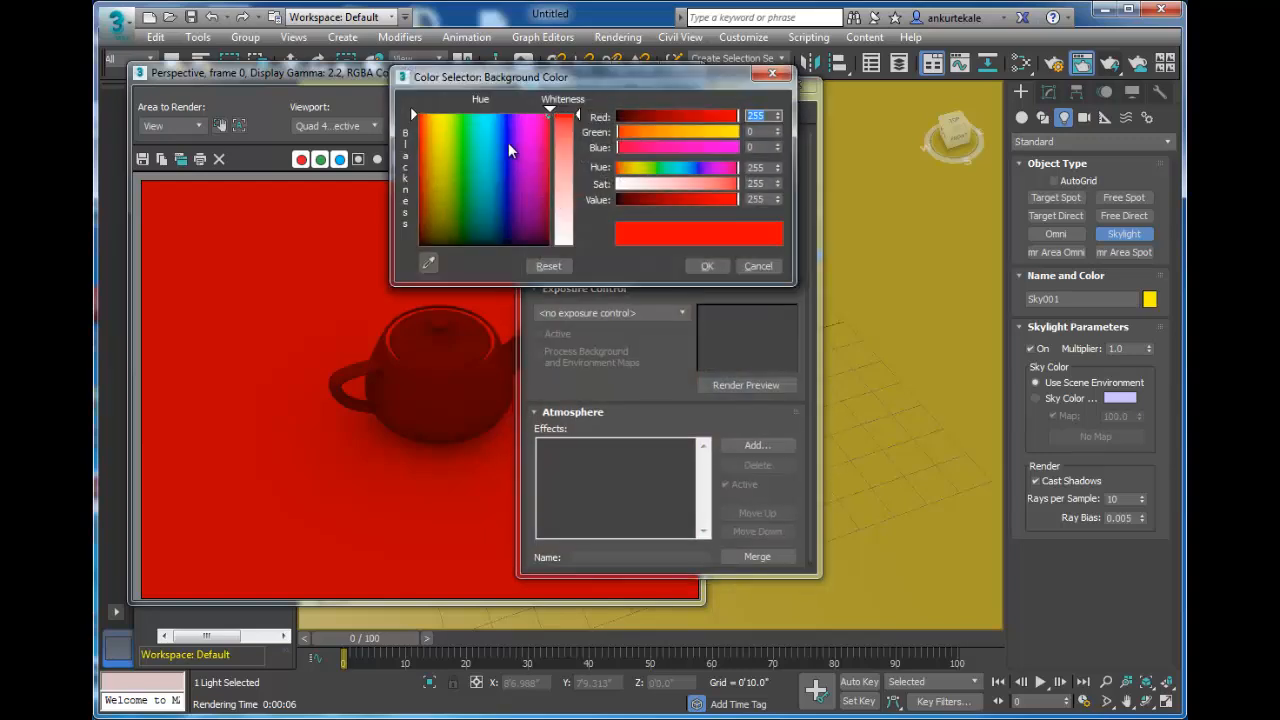
pyautogui.click(504, 122)
pyautogui.moveTo(564, 152); pyautogui.dragTo(566, 169)
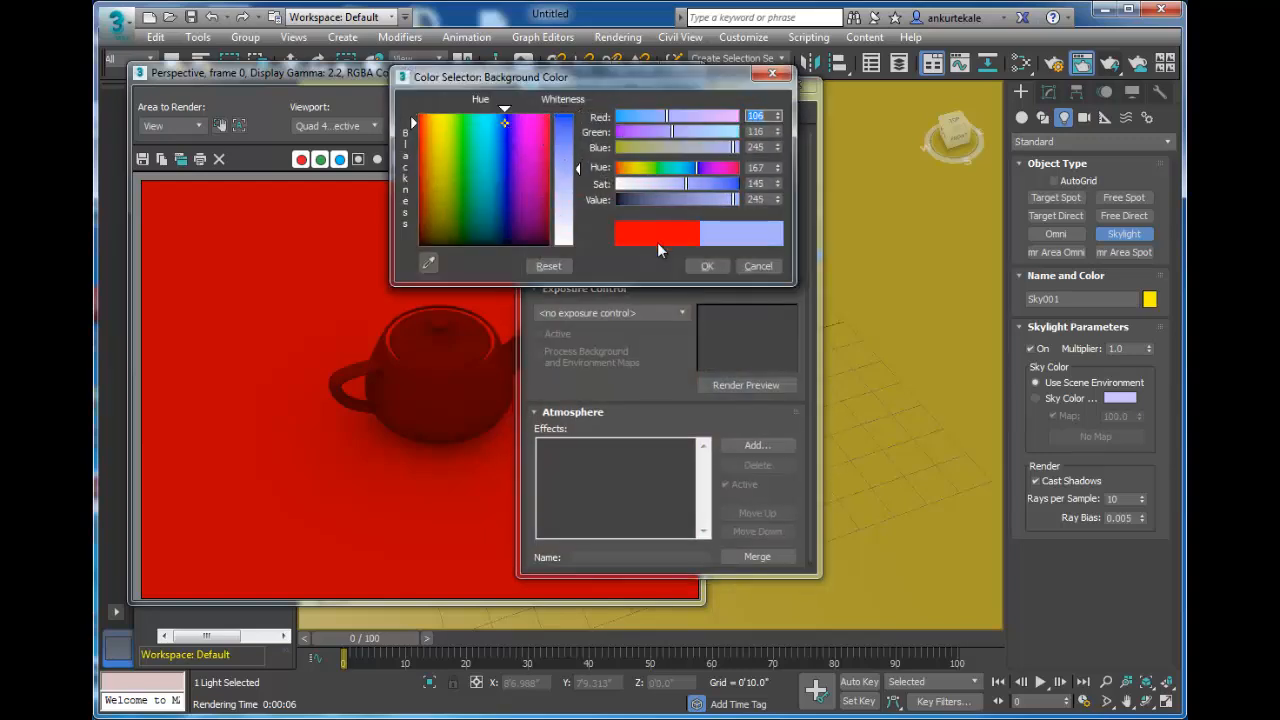
pyautogui.click(699, 266)
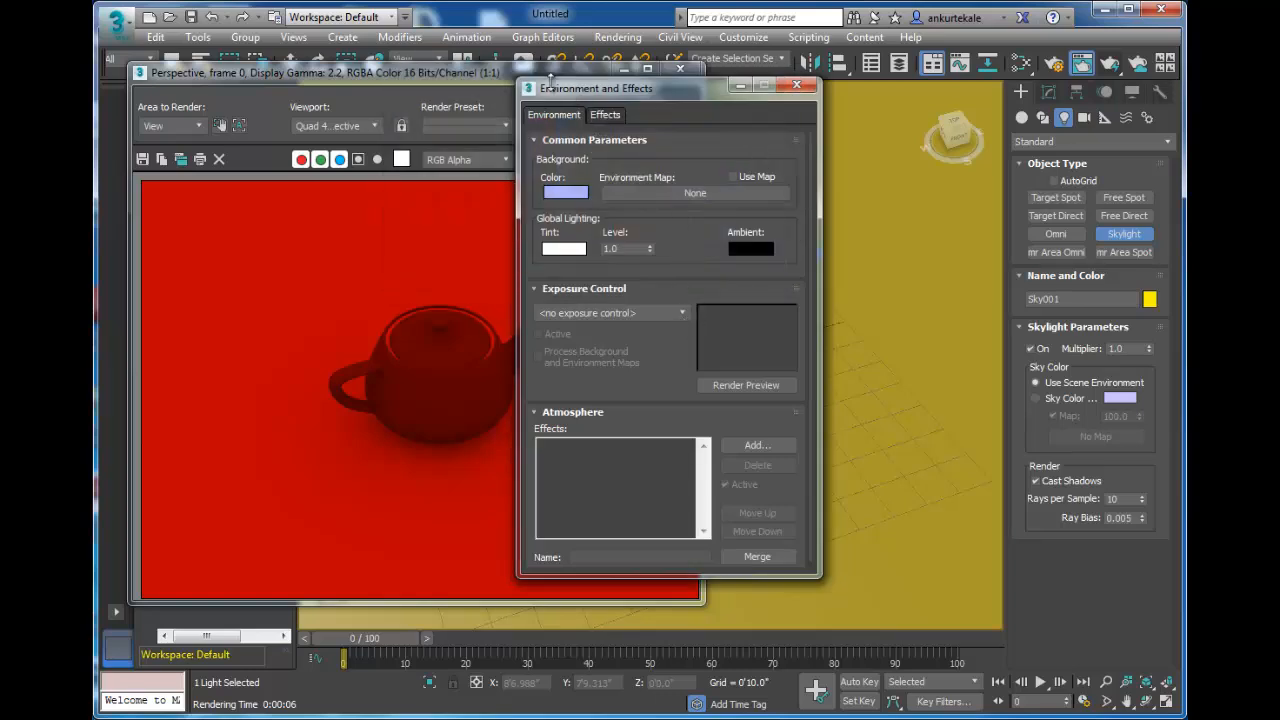
pyautogui.click(500, 68)
pyautogui.click(649, 101)
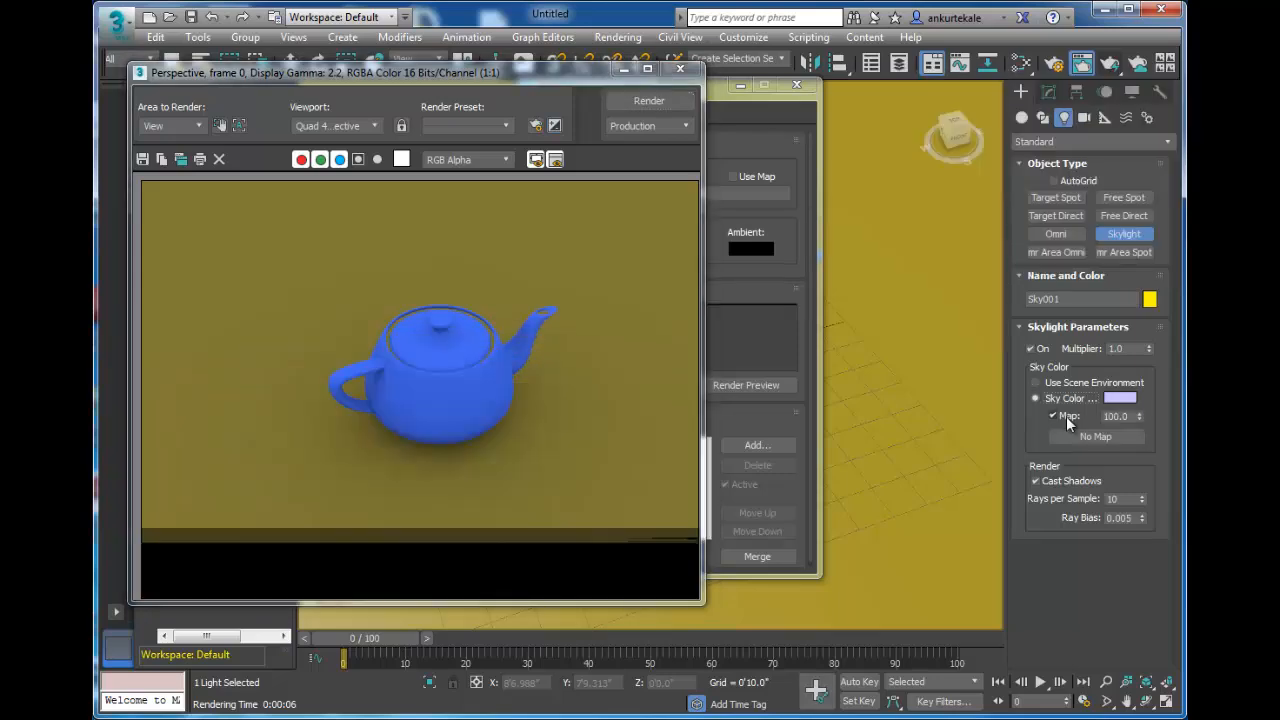
# Assign the bitmap grass.jpg as the skylight's sky color map, render the view and close the environment settings
pyautogui.click(1079, 438)
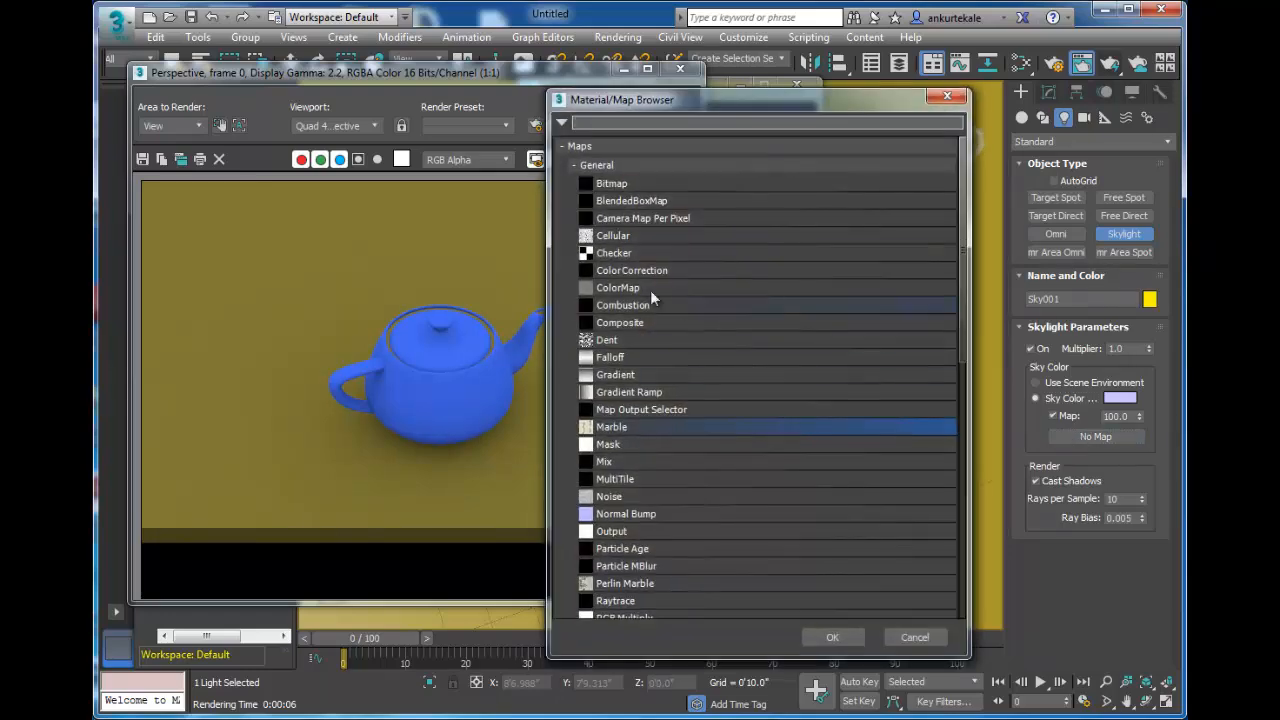
pyautogui.doubleClick(614, 183)
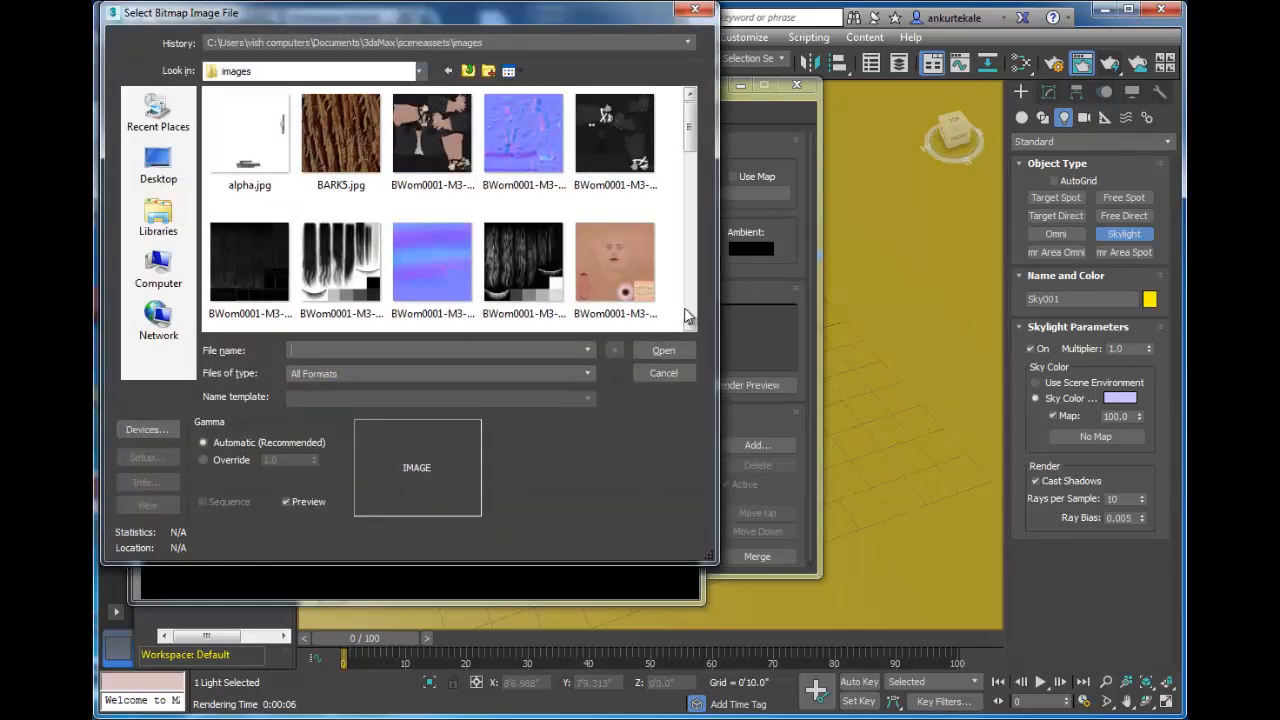
pyautogui.moveTo(690, 130); pyautogui.dragTo(700, 294)
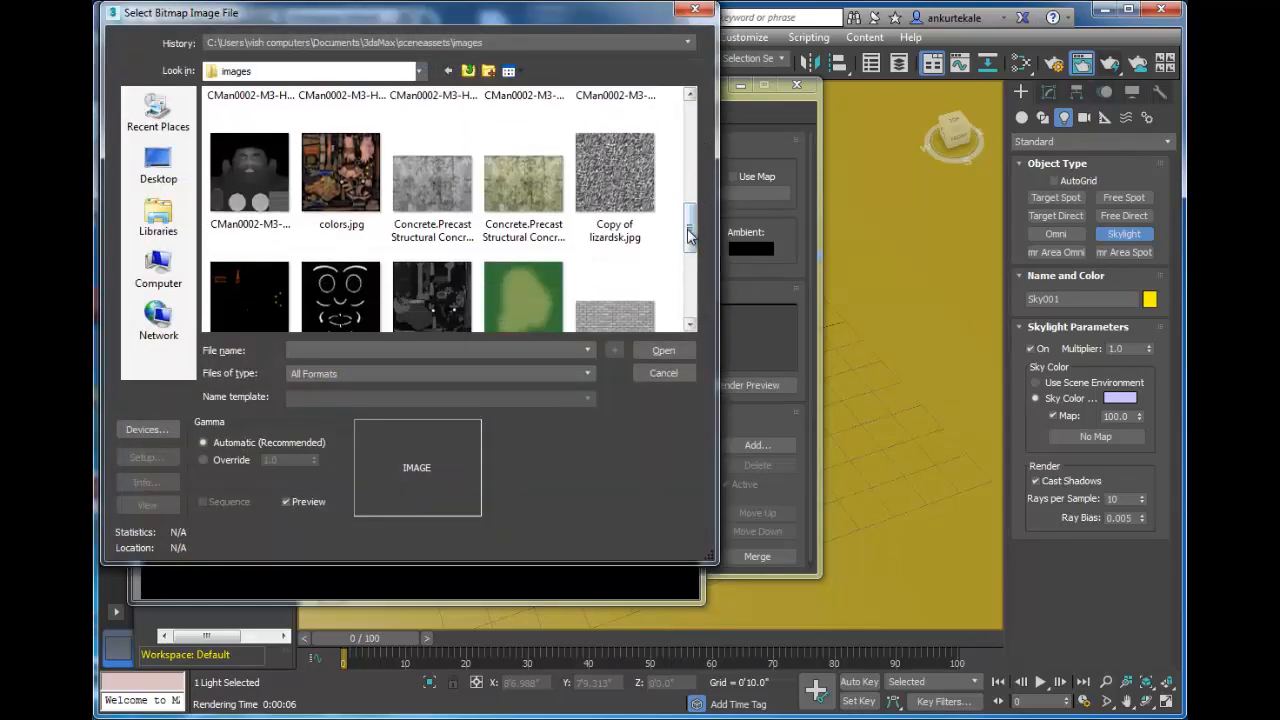
pyautogui.moveTo(688, 234); pyautogui.dragTo(686, 300)
pyautogui.scroll(1, 686, 298)
pyautogui.doubleClick(527, 149)
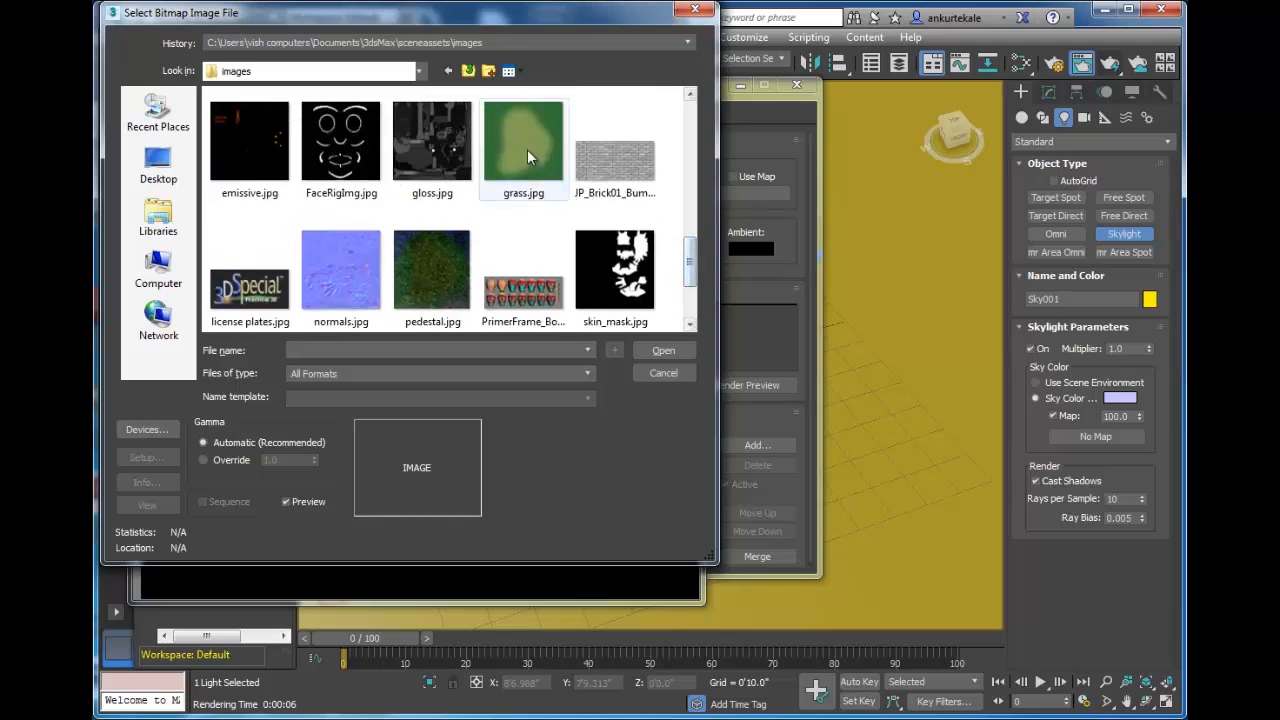
pyautogui.click(652, 101)
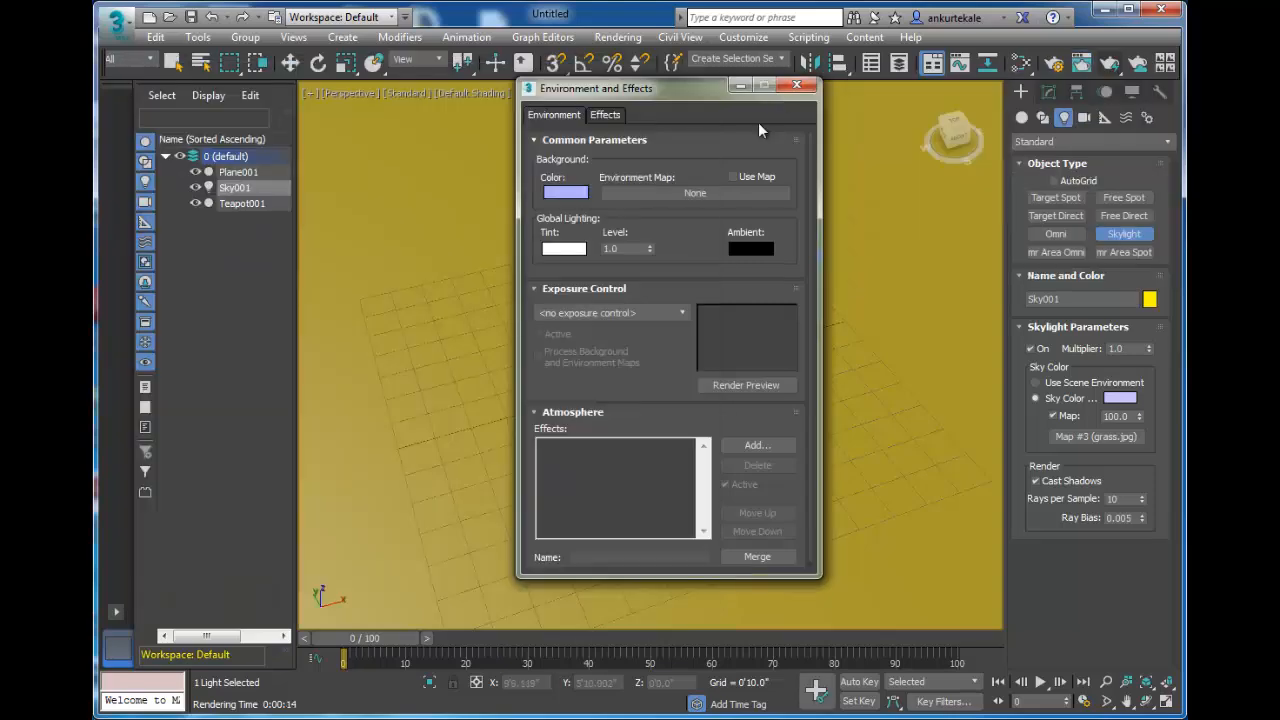
pyautogui.click(796, 87)
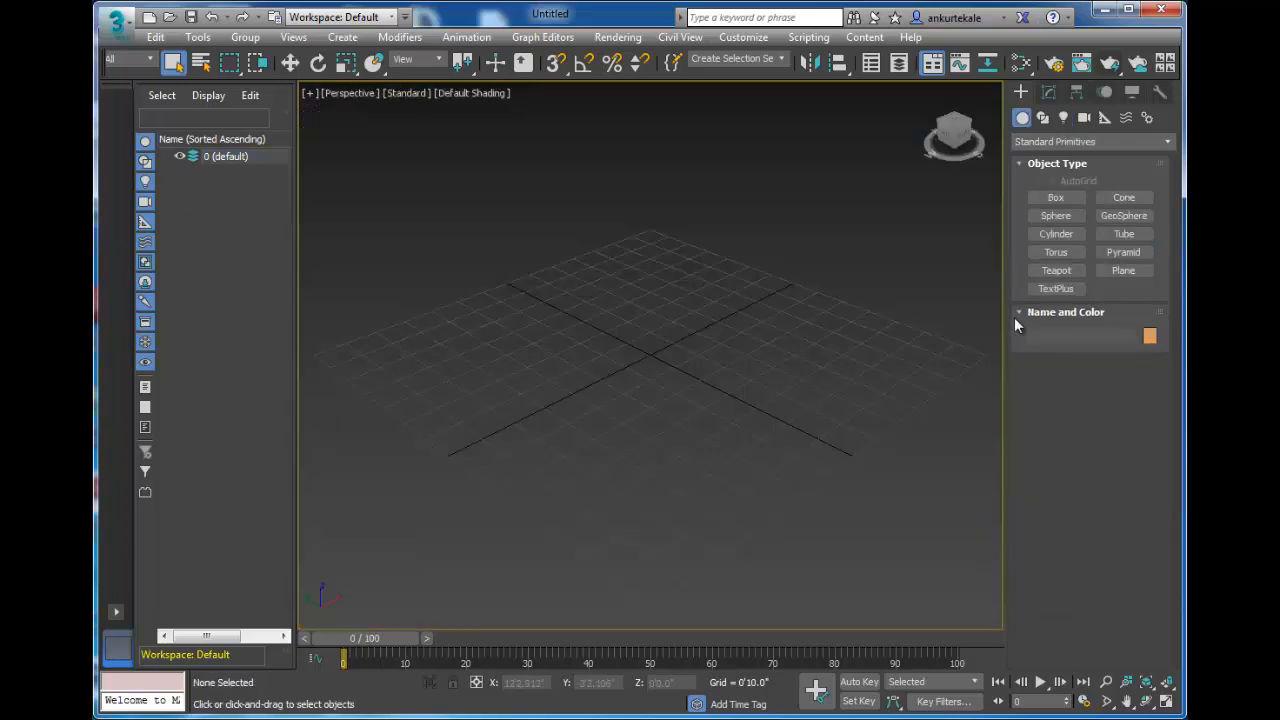
# Draw a ground plane about 13'11" by 14'7" over the grid of the empty scene and create a low box on it
pyautogui.click(1122, 270)
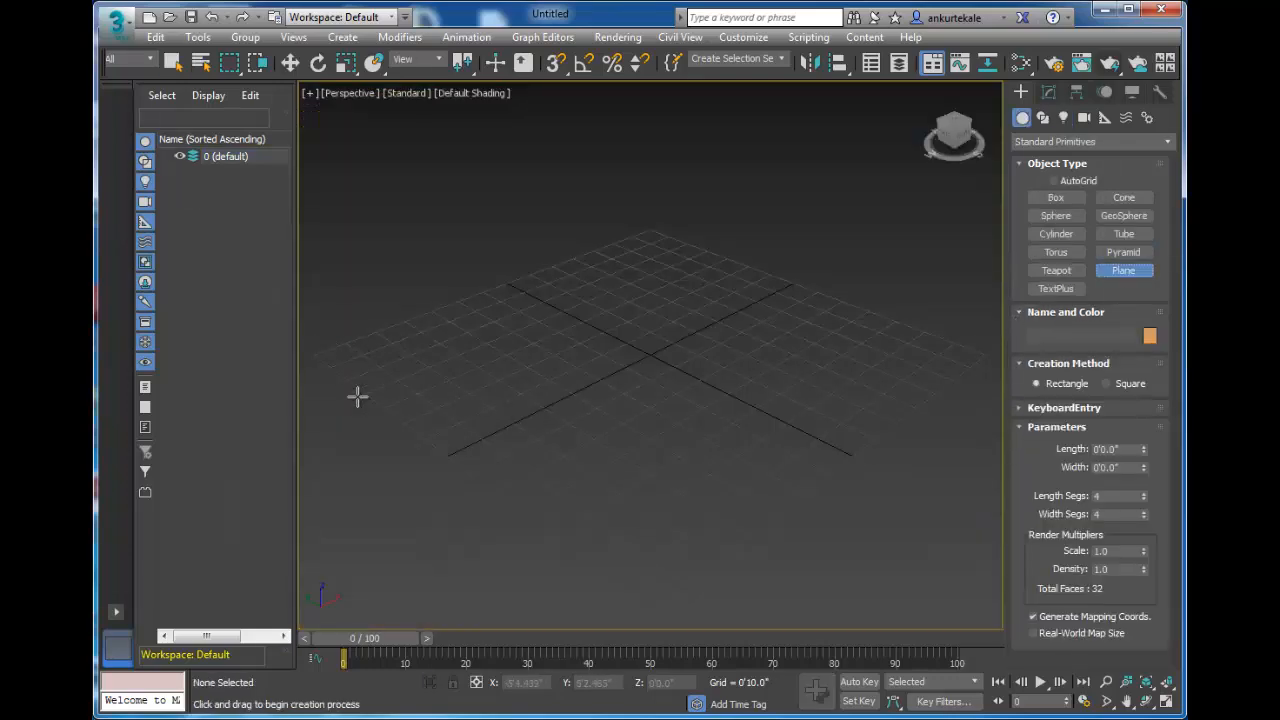
pyautogui.moveTo(357, 397); pyautogui.dragTo(995, 470)
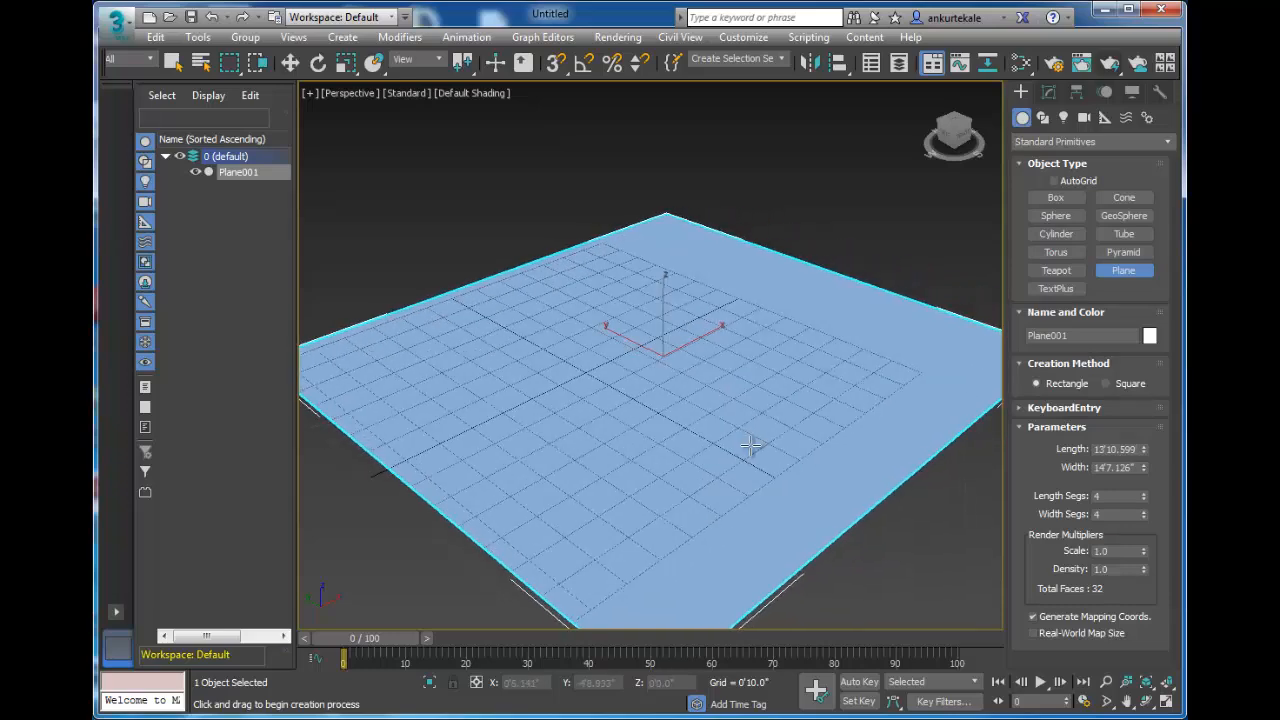
pyautogui.click(1056, 198)
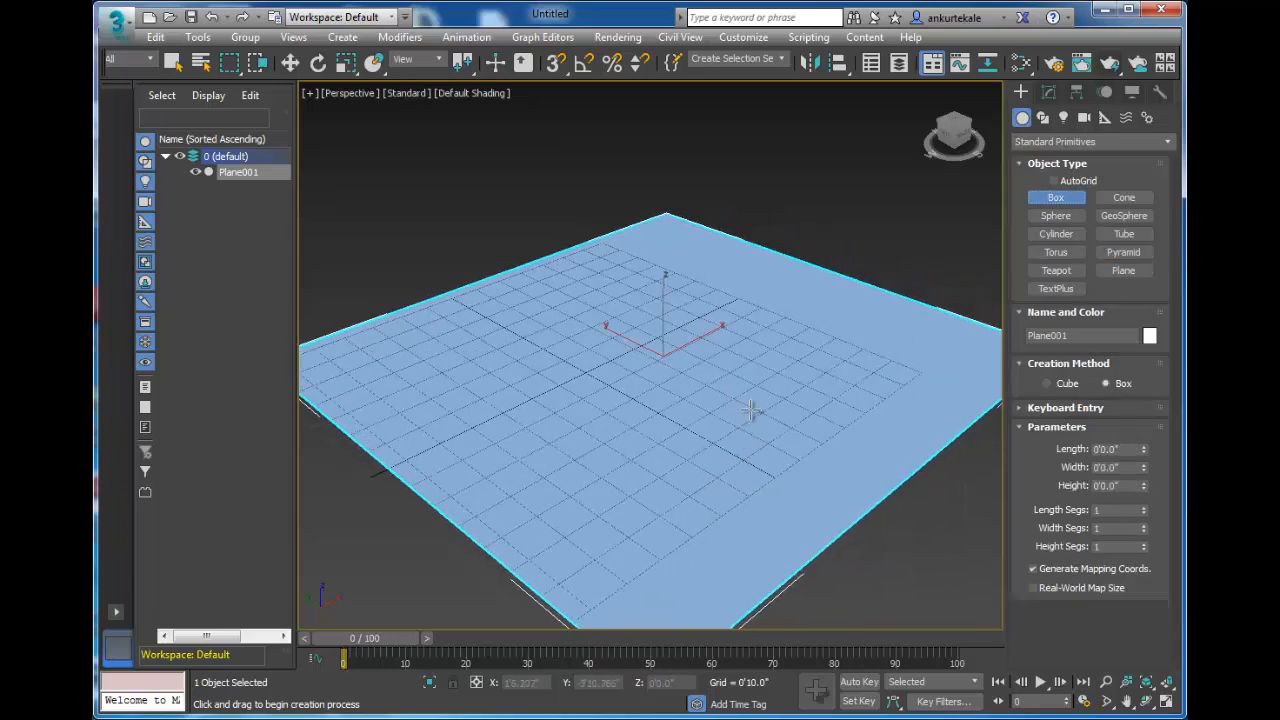
pyautogui.moveTo(764, 398)
pyautogui.mouseDown()
pyautogui.moveTo(768, 528)
pyautogui.moveTo(771, 352)
pyautogui.mouseUp()
pyautogui.click(768, 466)
# Clone the box upward as five instances stacked on top of each other to form a tower
pyautogui.press('w')
pyautogui.click(684, 376)
pyautogui.click(684, 376)
pyautogui.click(684, 376)
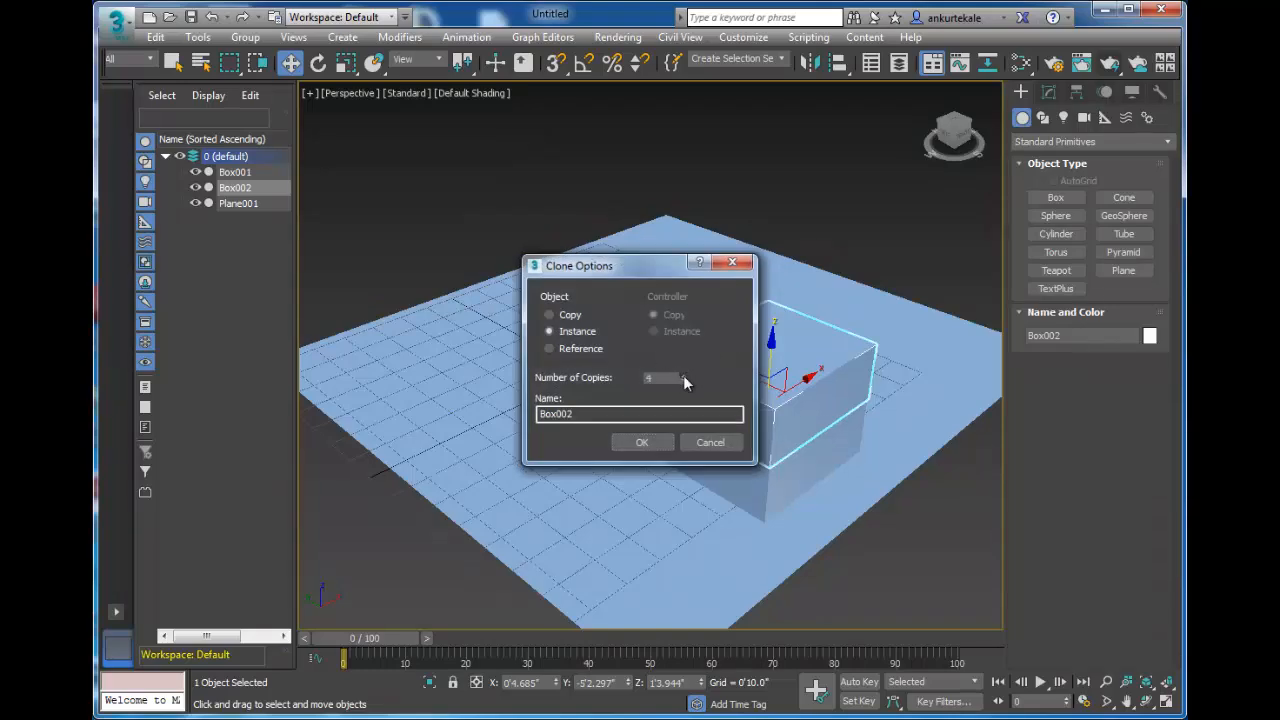
pyautogui.click(684, 376)
pyautogui.click(661, 442)
pyautogui.moveTo(706, 482); pyautogui.dragTo(683, 490, button='middle')
pyautogui.scroll(-4, 683, 490)
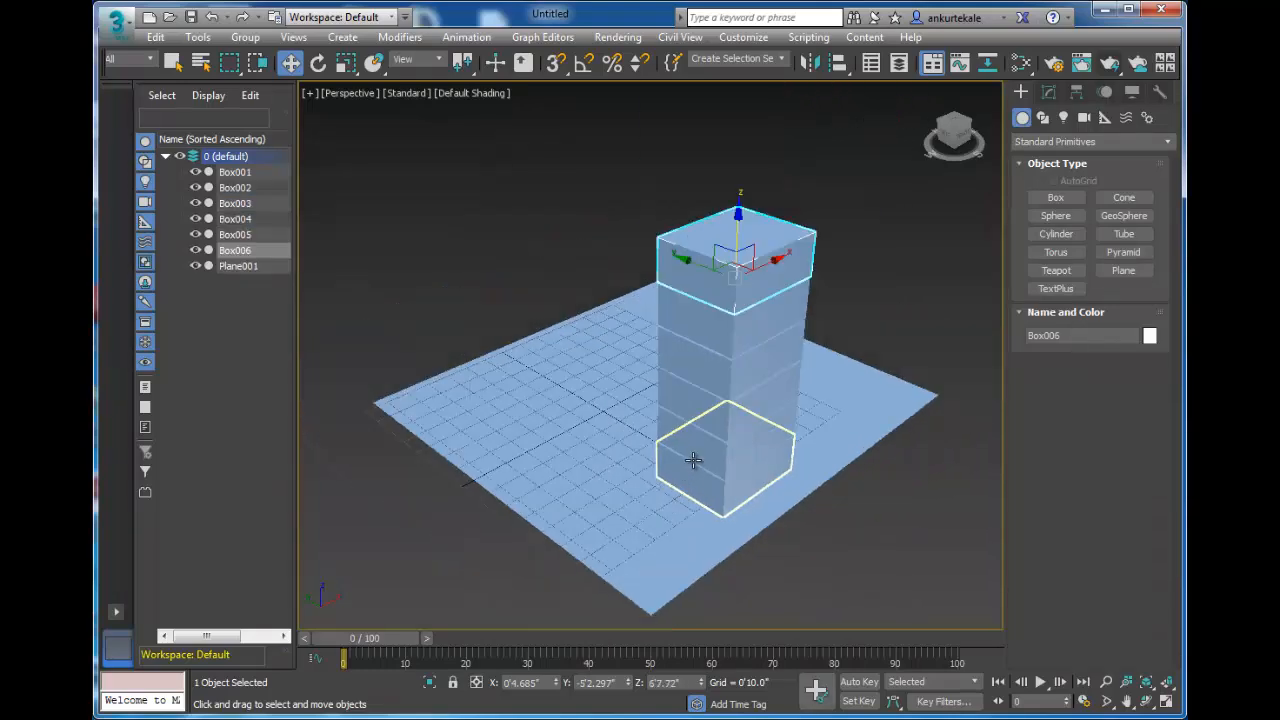
# Select the six tower boxes without the ground plane and move the tower to about the middle of the plane
pyautogui.keyDown('alt'); pyautogui.moveTo(814, 570); pyautogui.dragTo(858, 520, button='middle'); pyautogui.keyUp('alt')
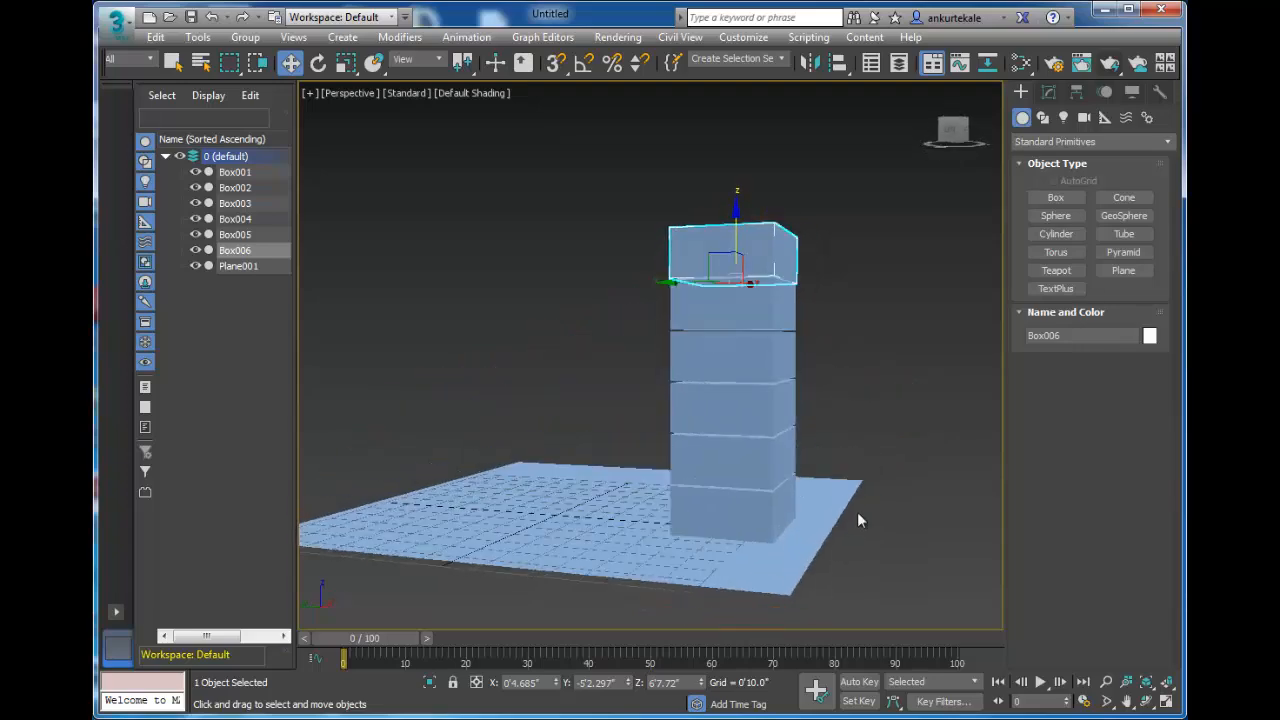
pyautogui.moveTo(622, 198); pyautogui.dragTo(808, 517)
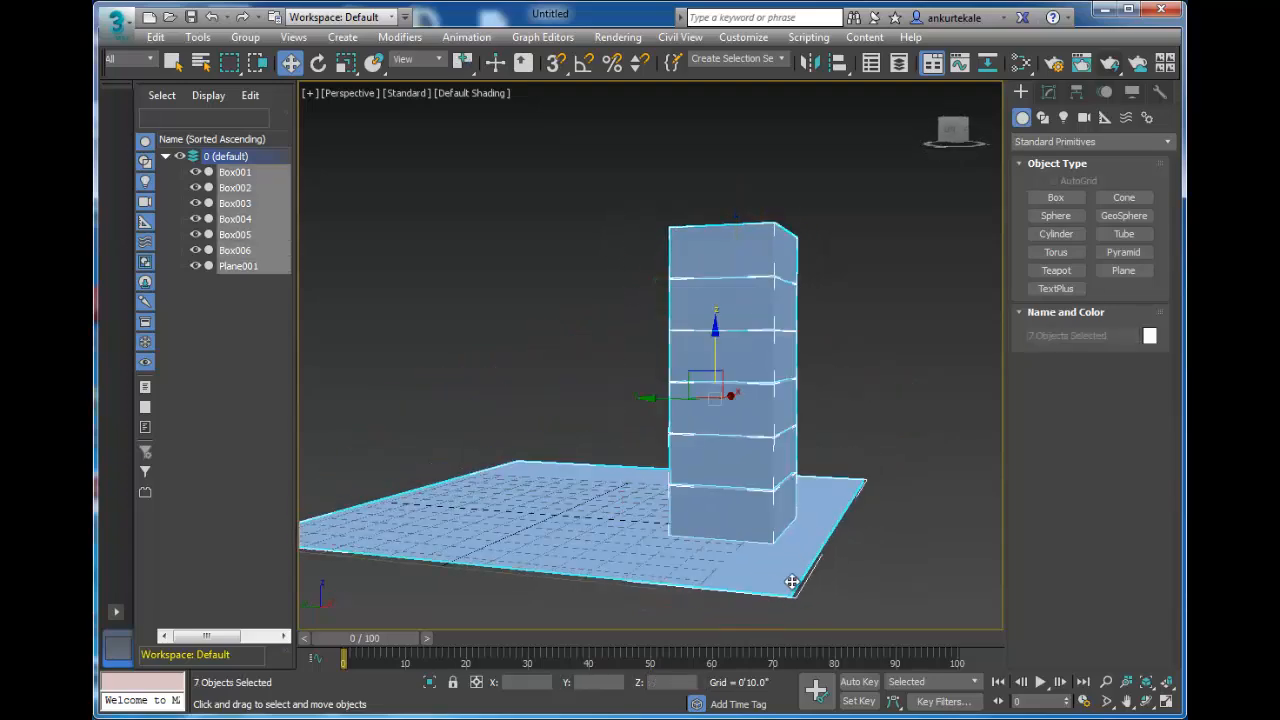
pyautogui.keyDown('alt'); pyautogui.moveTo(533, 568); pyautogui.dragTo(450, 606, button='middle'); pyautogui.keyUp('alt')
pyautogui.keyDown('alt'); pyautogui.click(803, 421); pyautogui.keyUp('alt')
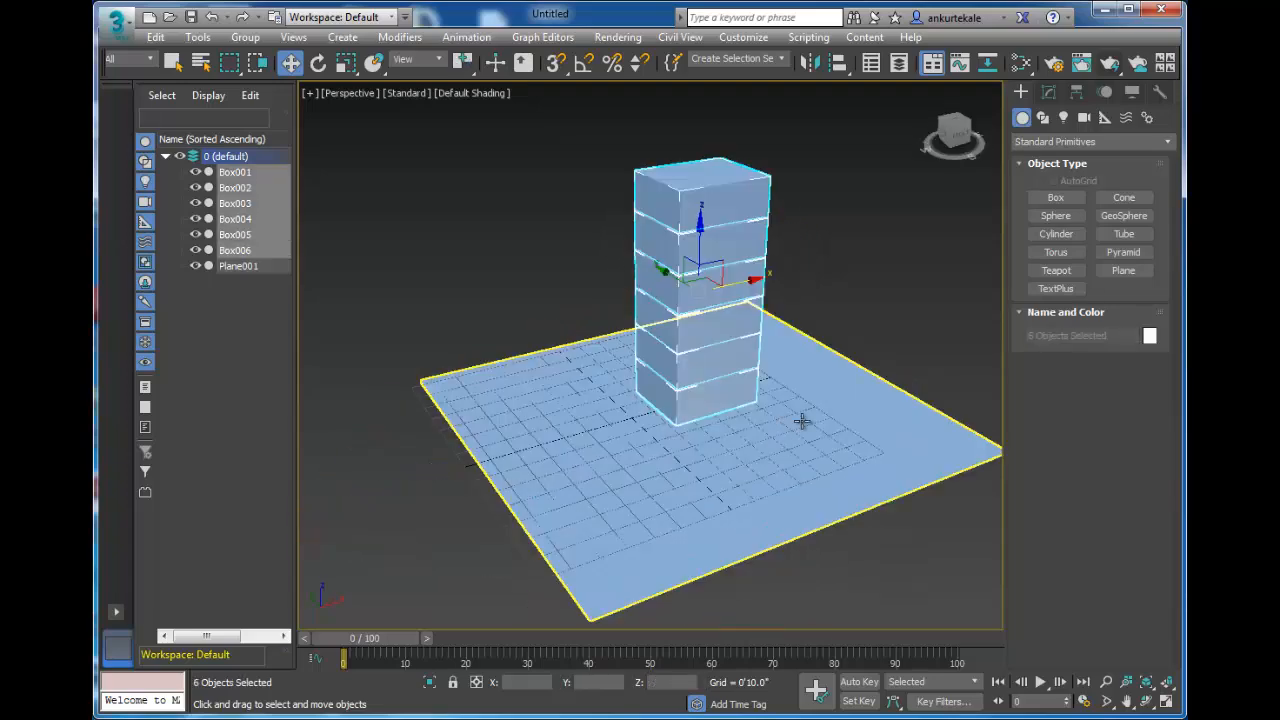
# Create a teapot with a radius of about 1'6.5" on the plane in front of the tower and color it teal
pyautogui.click(1034, 270)
pyautogui.moveTo(620, 468); pyautogui.dragTo(654, 517)
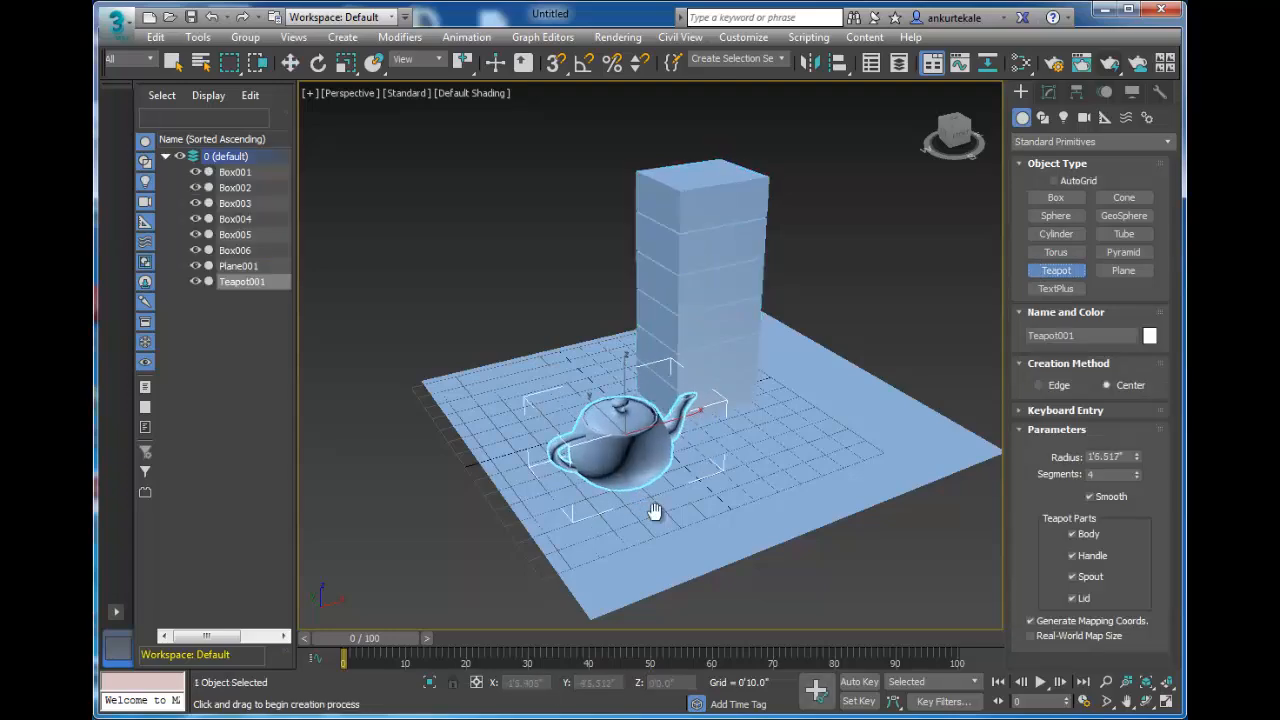
pyautogui.keyDown('alt'); pyautogui.moveTo(642, 528); pyautogui.dragTo(655, 518, button='middle'); pyautogui.keyUp('alt')
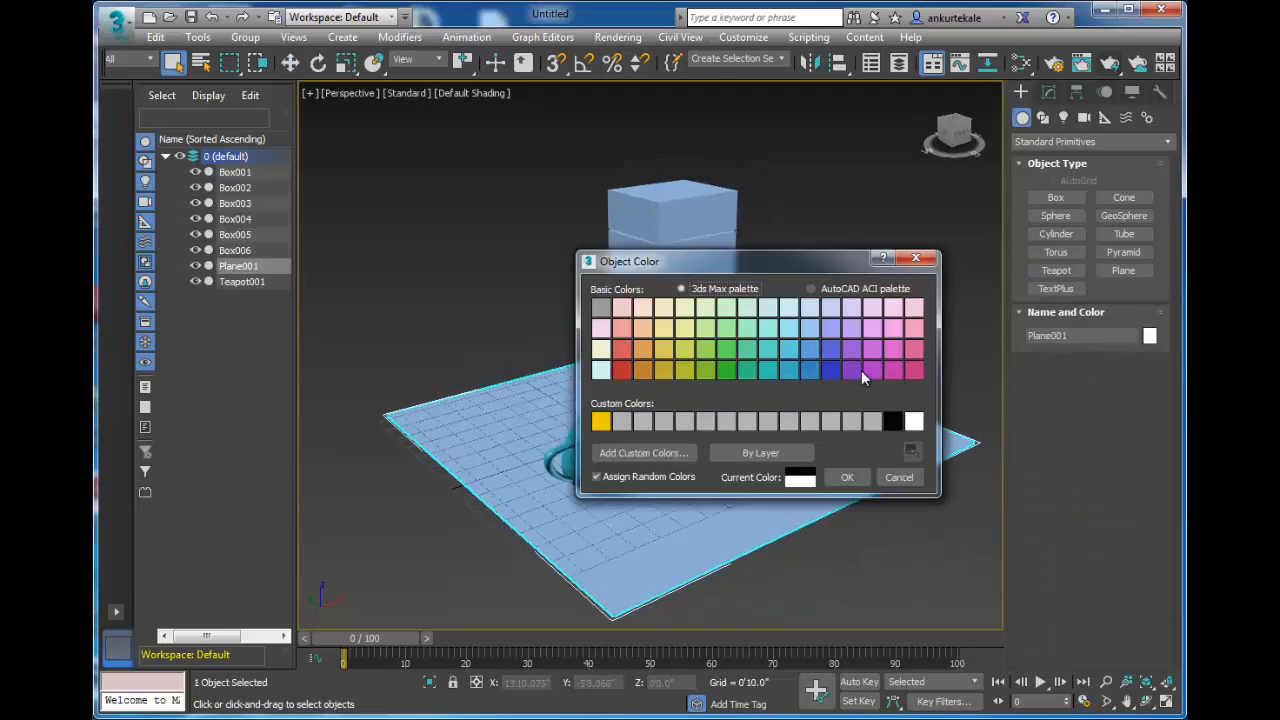
# Color the ground plane purple and all six tower boxes pink
pyautogui.click(858, 371)
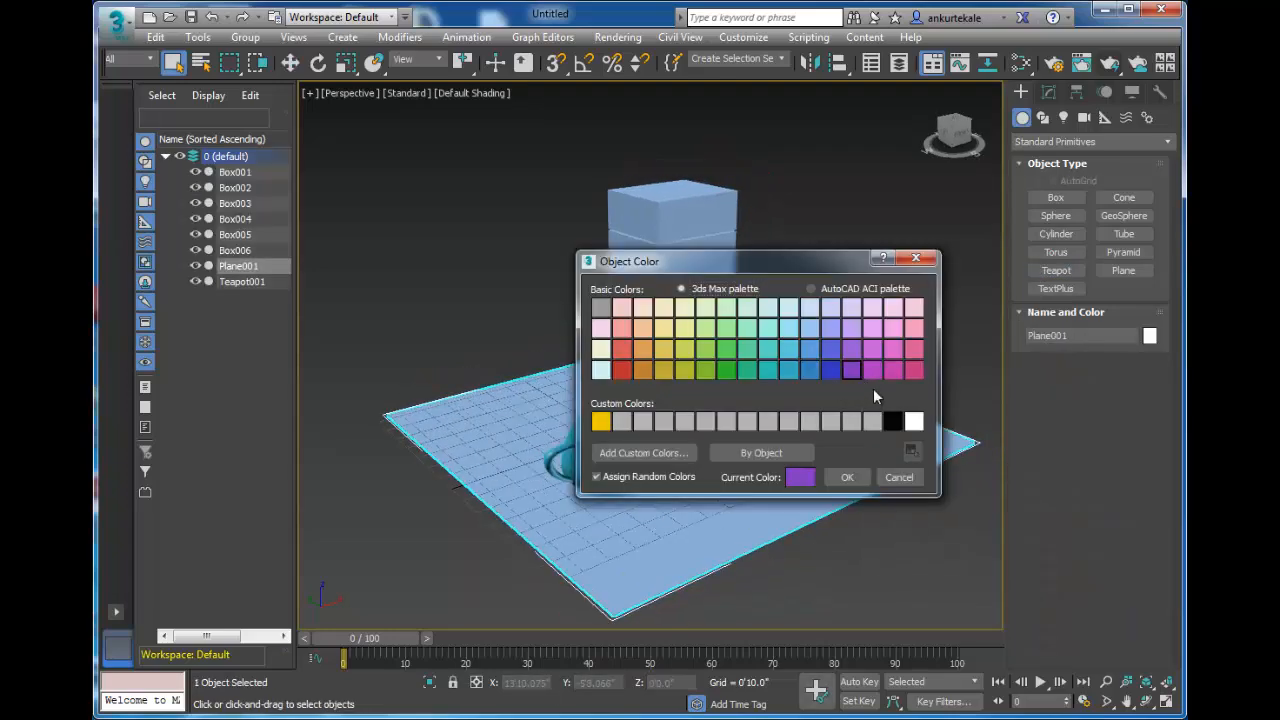
pyautogui.click(688, 232)
pyautogui.click(713, 296)
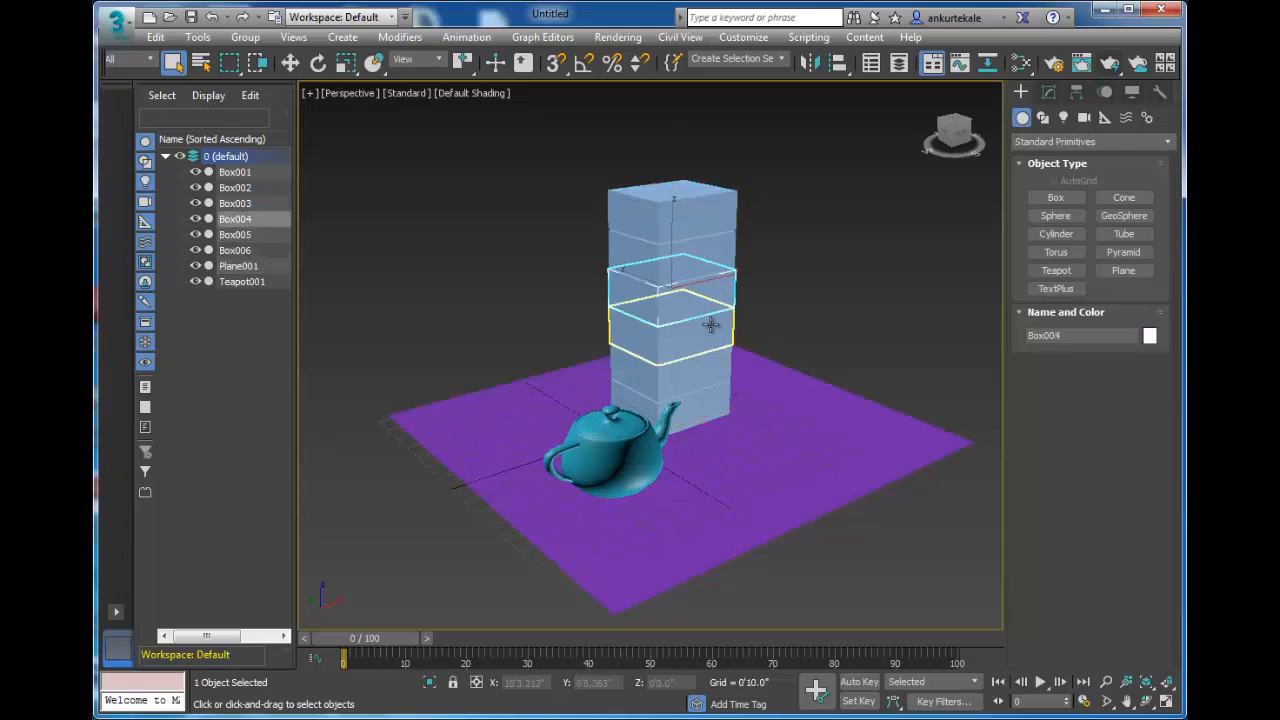
pyautogui.keyDown('ctrl'); pyautogui.click(698, 356); pyautogui.keyUp('ctrl')
pyautogui.keyDown('ctrl'); pyautogui.click(704, 404); pyautogui.keyUp('ctrl')
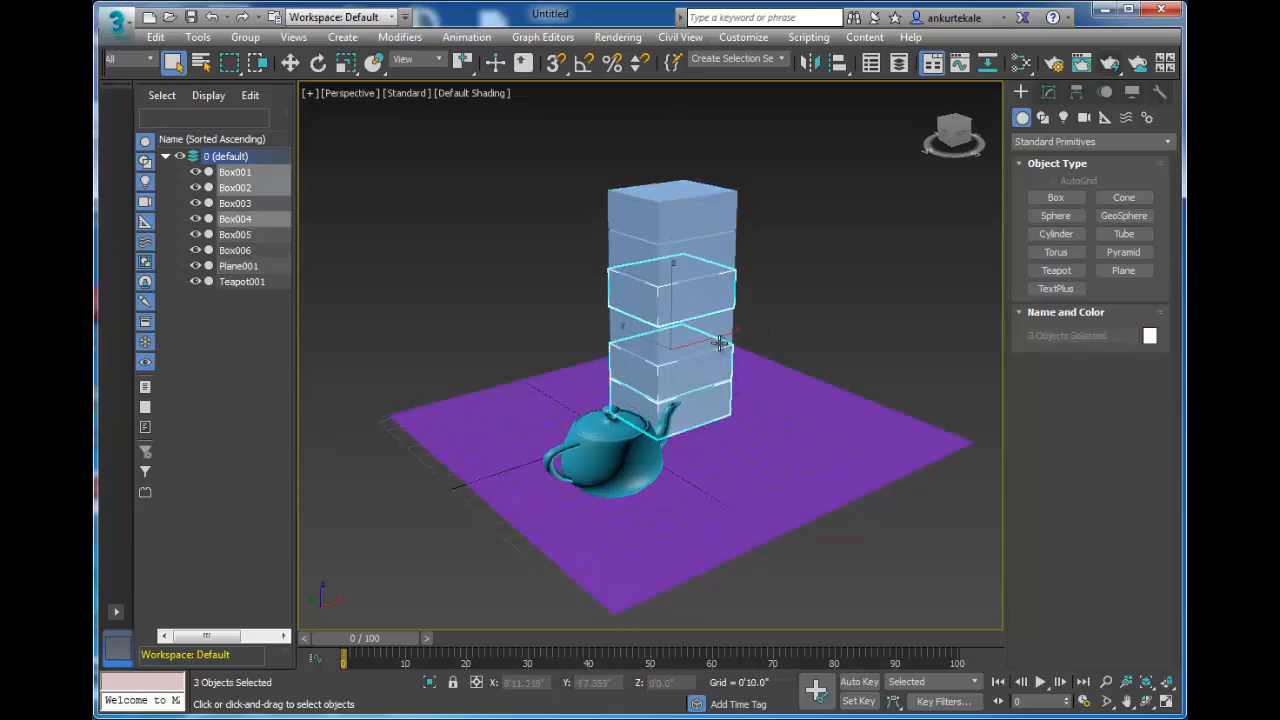
pyautogui.keyDown('ctrl'); pyautogui.click(720, 340); pyautogui.keyUp('ctrl')
pyautogui.keyDown('ctrl'); pyautogui.click(714, 262); pyautogui.keyUp('ctrl')
pyautogui.keyDown('ctrl'); pyautogui.click(700, 212); pyautogui.keyUp('ctrl')
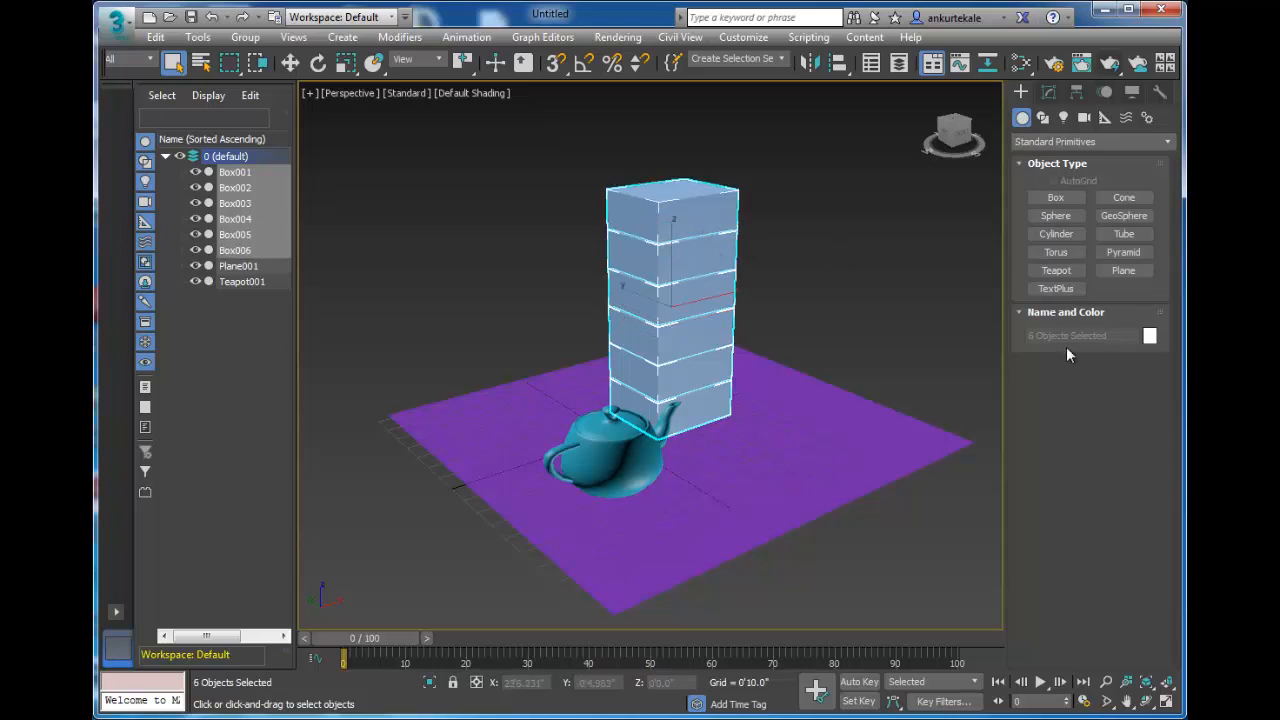
pyautogui.click(1149, 337)
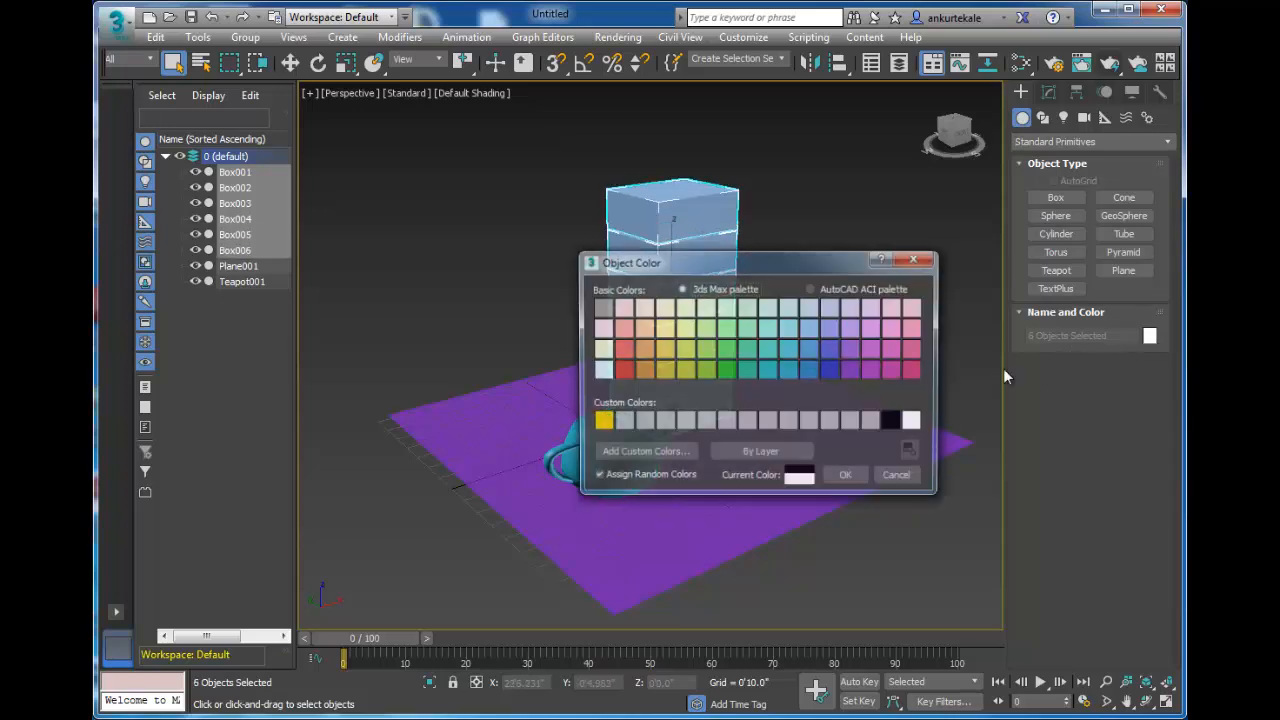
pyautogui.click(880, 352)
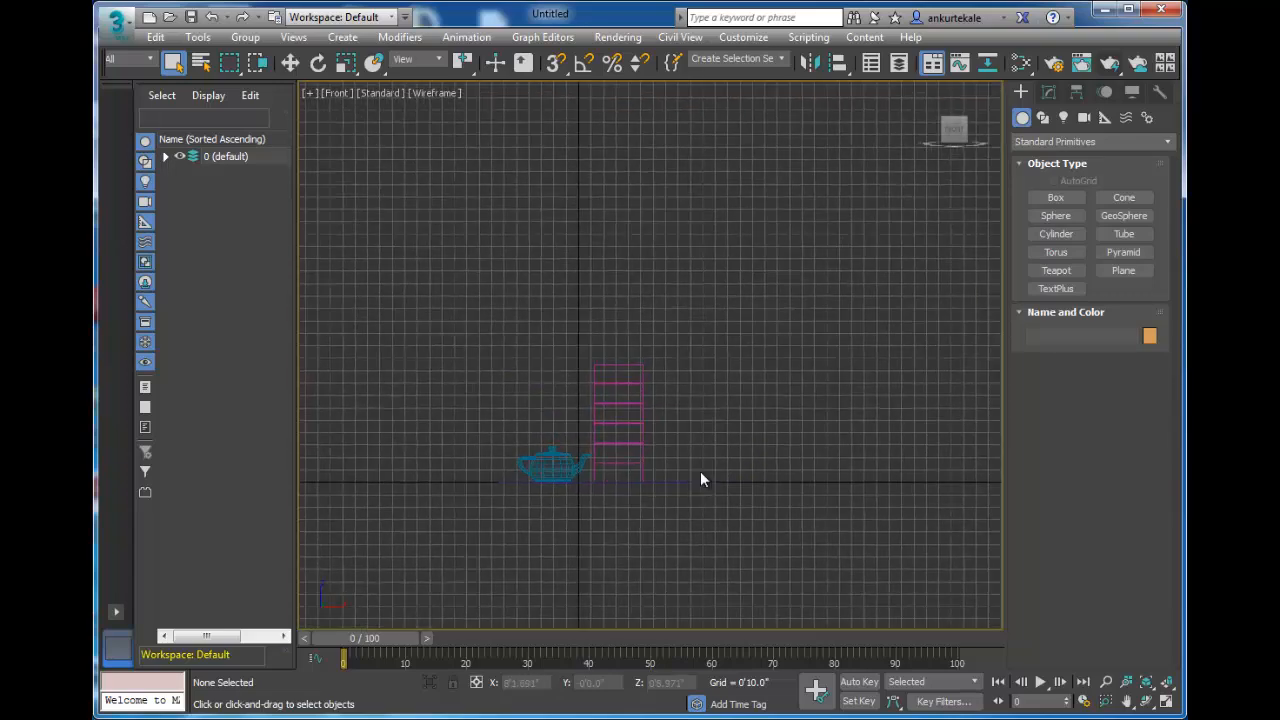
# Create a standard Target Direct light in the Front view, aimed diagonally down at the tower's base from about 17'9" away
pyautogui.scroll(4, 700, 480)
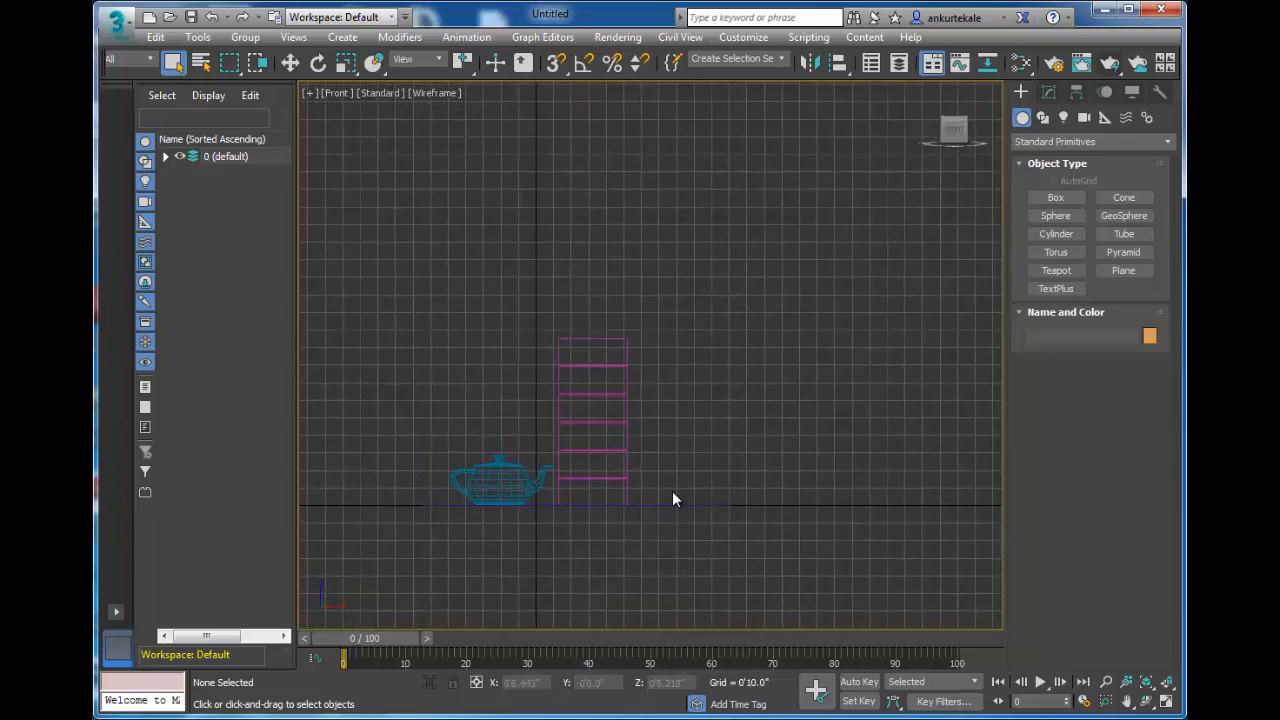
pyautogui.click(1064, 118)
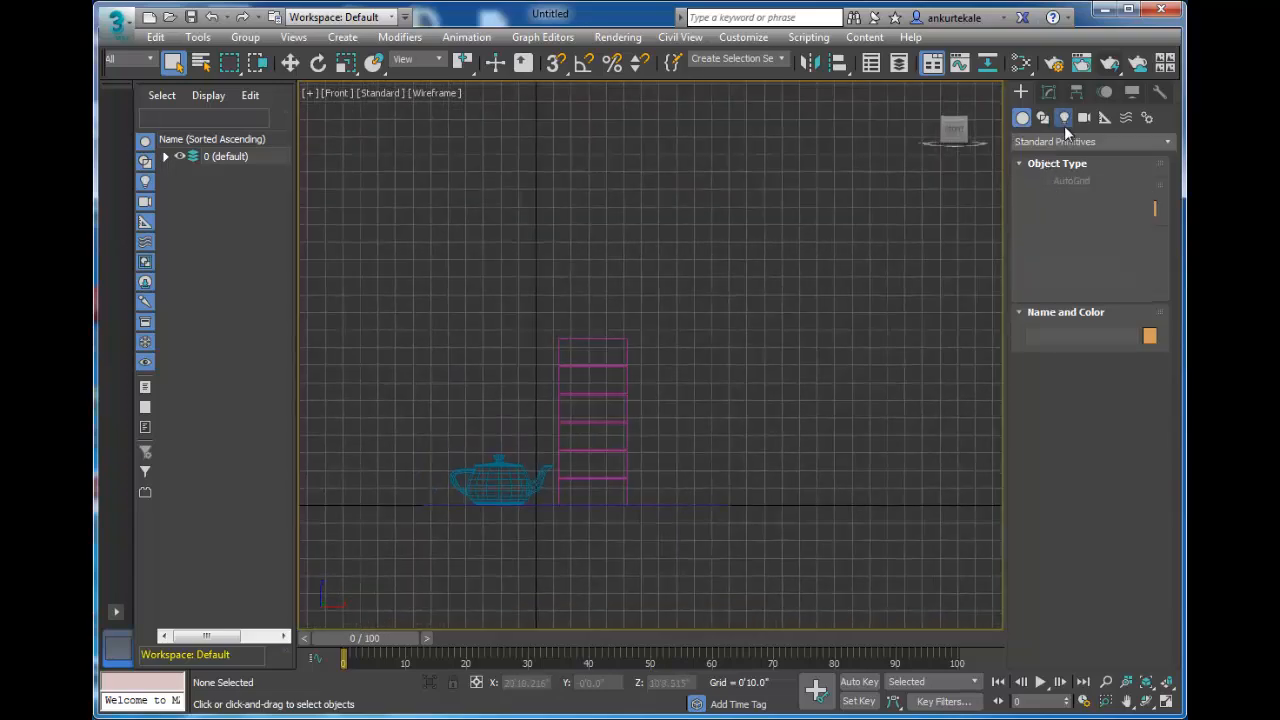
pyautogui.click(1080, 142)
pyautogui.click(1066, 175)
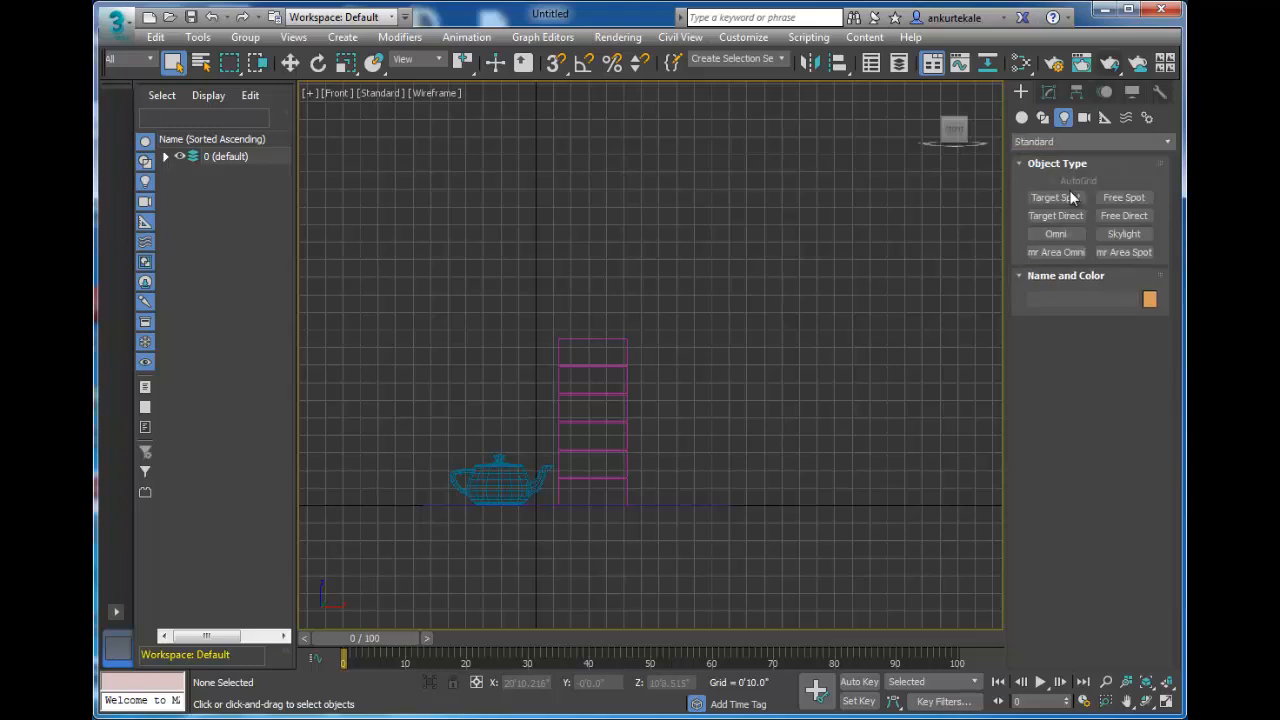
pyautogui.click(1078, 234)
pyautogui.click(1067, 219)
pyautogui.moveTo(828, 265); pyautogui.dragTo(557, 480)
pyautogui.hotkey('alt', 'w')
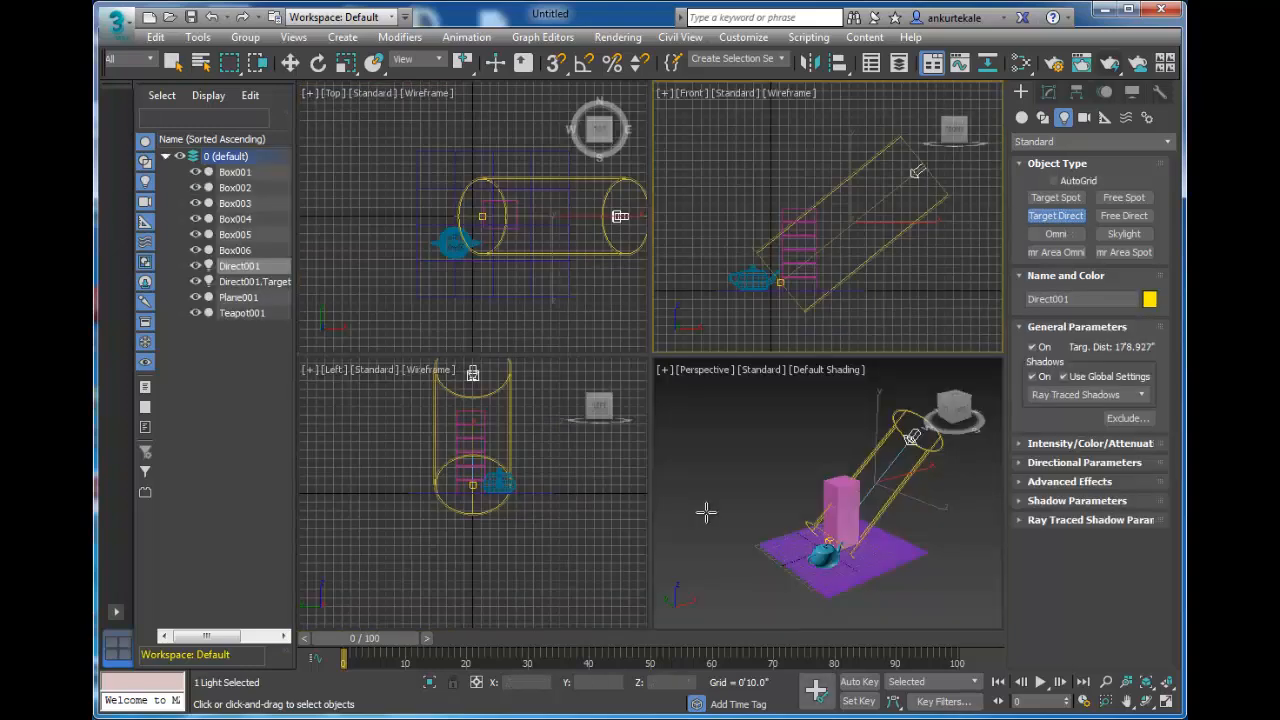
# Shift the directional light sideways to about Y 2'11" and bring it to a height of about 1'3"
pyautogui.click(808, 546)
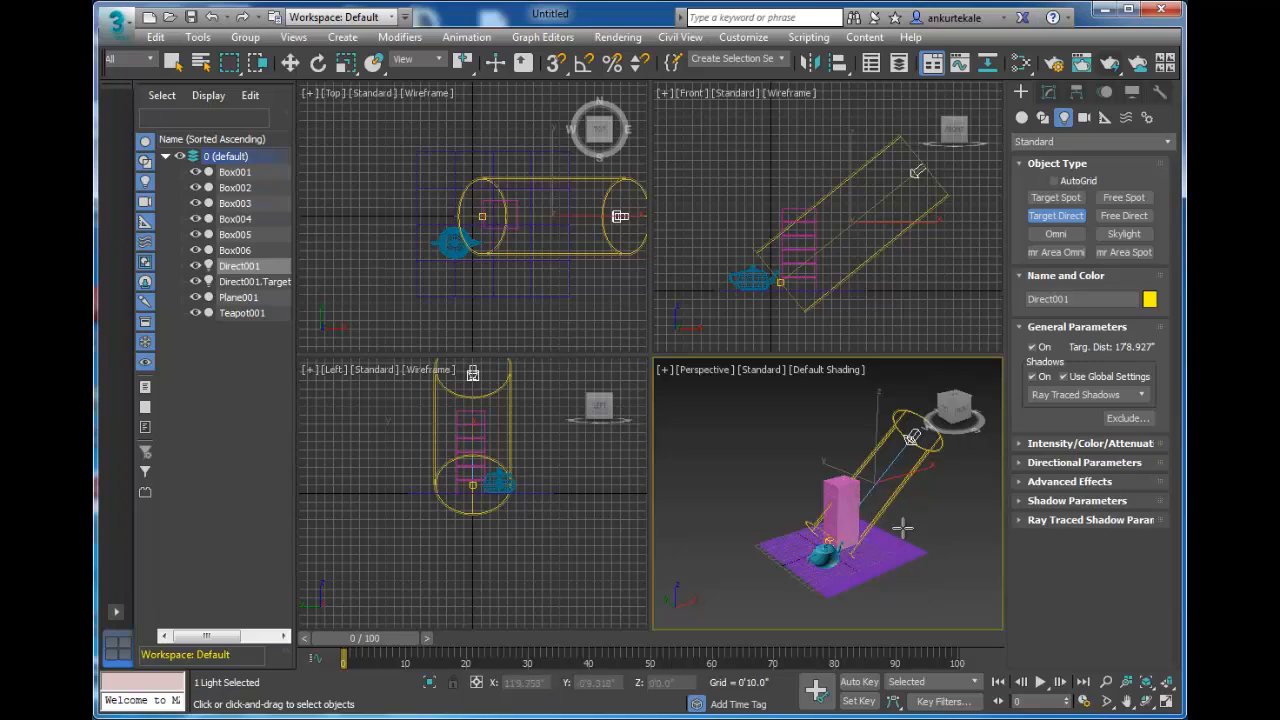
pyautogui.scroll(-2, 543, 465)
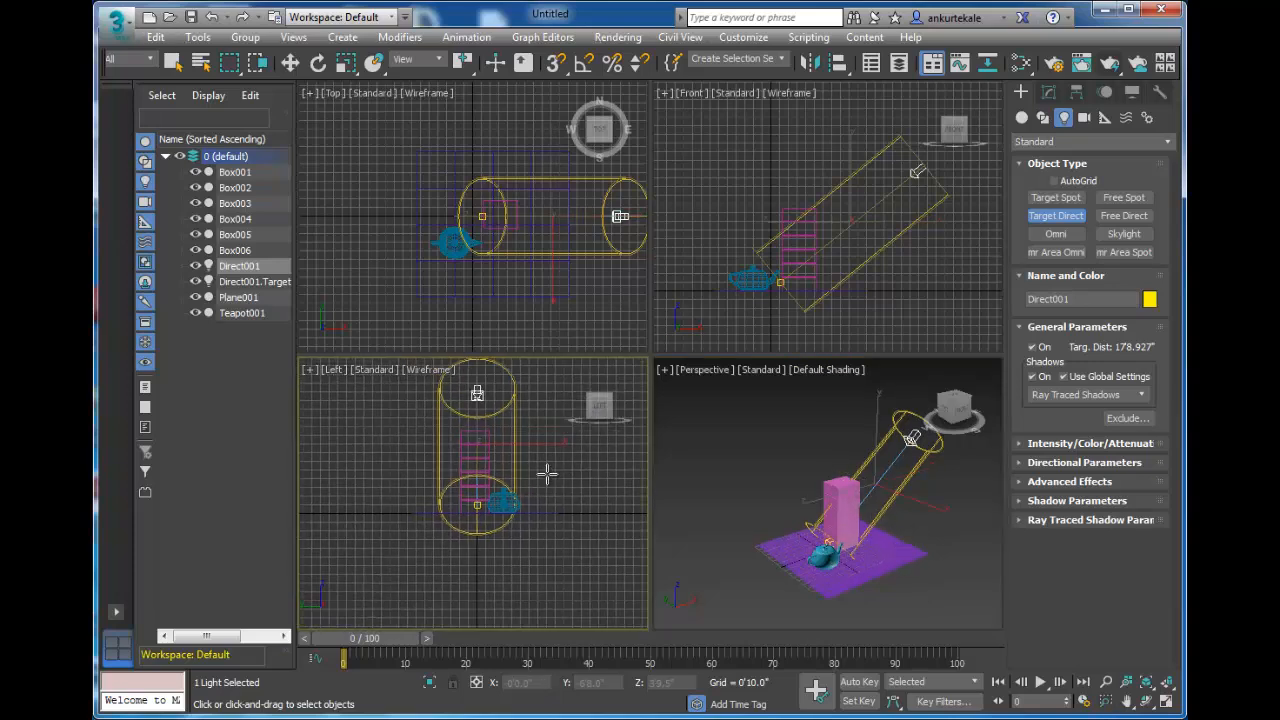
pyautogui.click(290, 63)
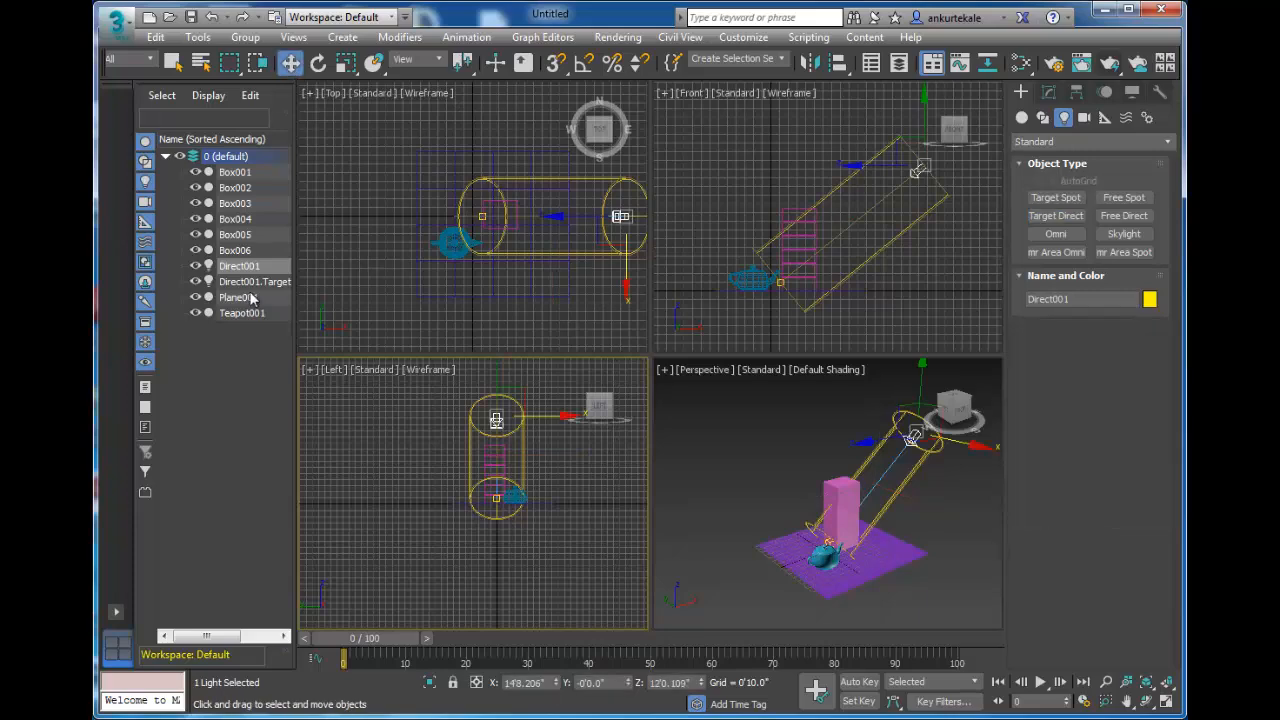
pyautogui.click(255, 281)
pyautogui.click(240, 266)
pyautogui.moveTo(511, 393); pyautogui.dragTo(493, 572)
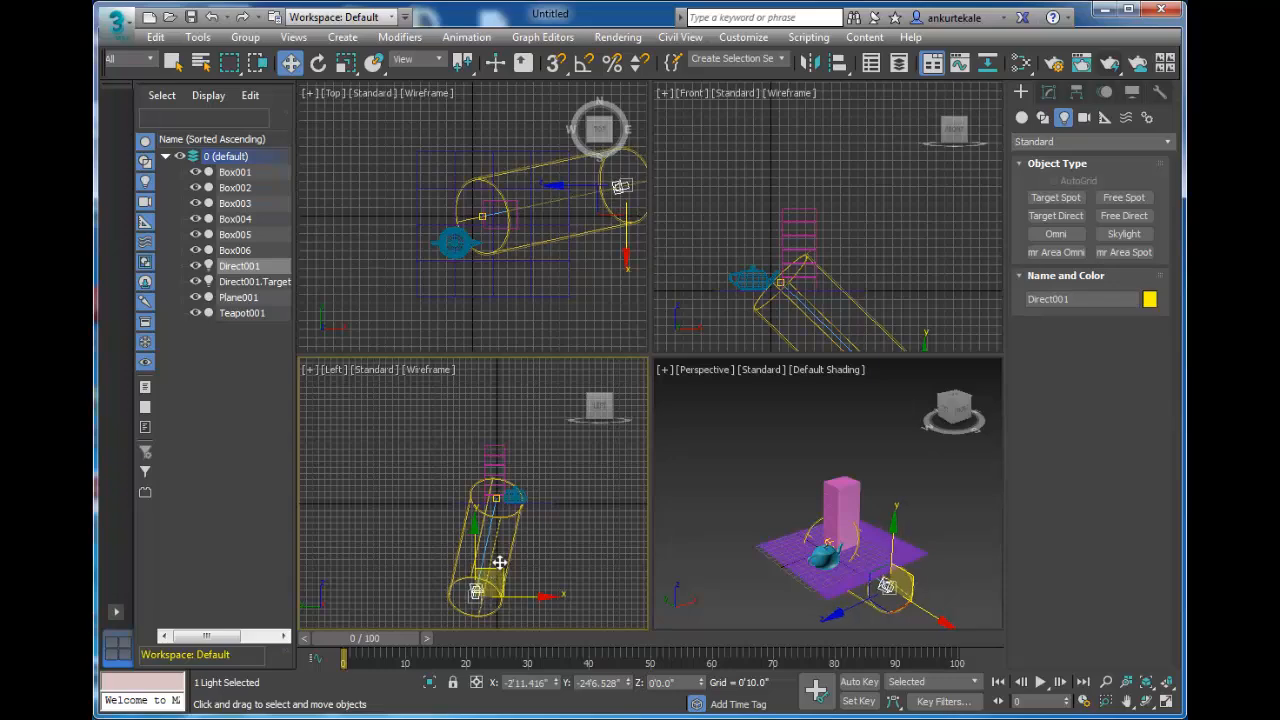
pyautogui.moveTo(803, 219); pyautogui.dragTo(736, 156, button='middle')
pyautogui.moveTo(852, 294); pyautogui.dragTo(852, 225, button='middle')
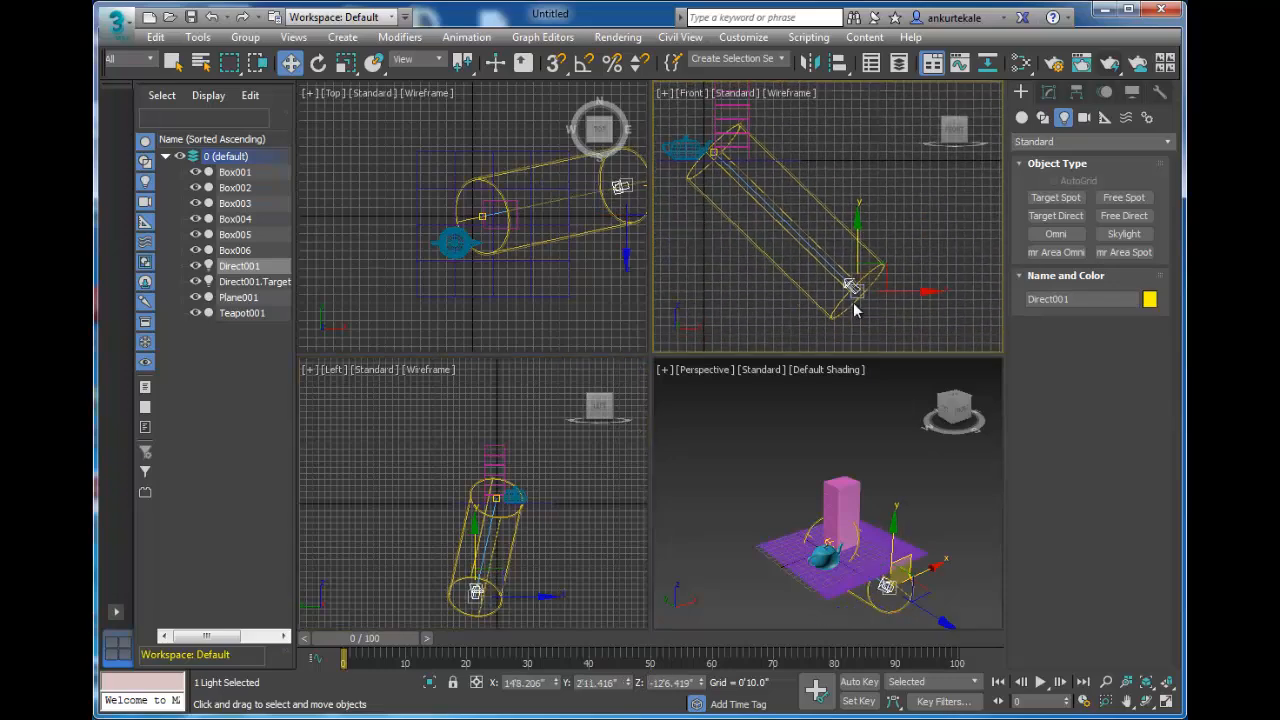
pyautogui.click(895, 534)
pyautogui.moveTo(895, 534); pyautogui.dragTo(895, 457)
# Move the directional light across the ground to the teapot's side of the scene, at about X -2'1", Y -16'10"
pyautogui.keyDown('alt'); pyautogui.moveTo(897, 538); pyautogui.dragTo(910, 598, button='middle'); pyautogui.keyUp('alt')
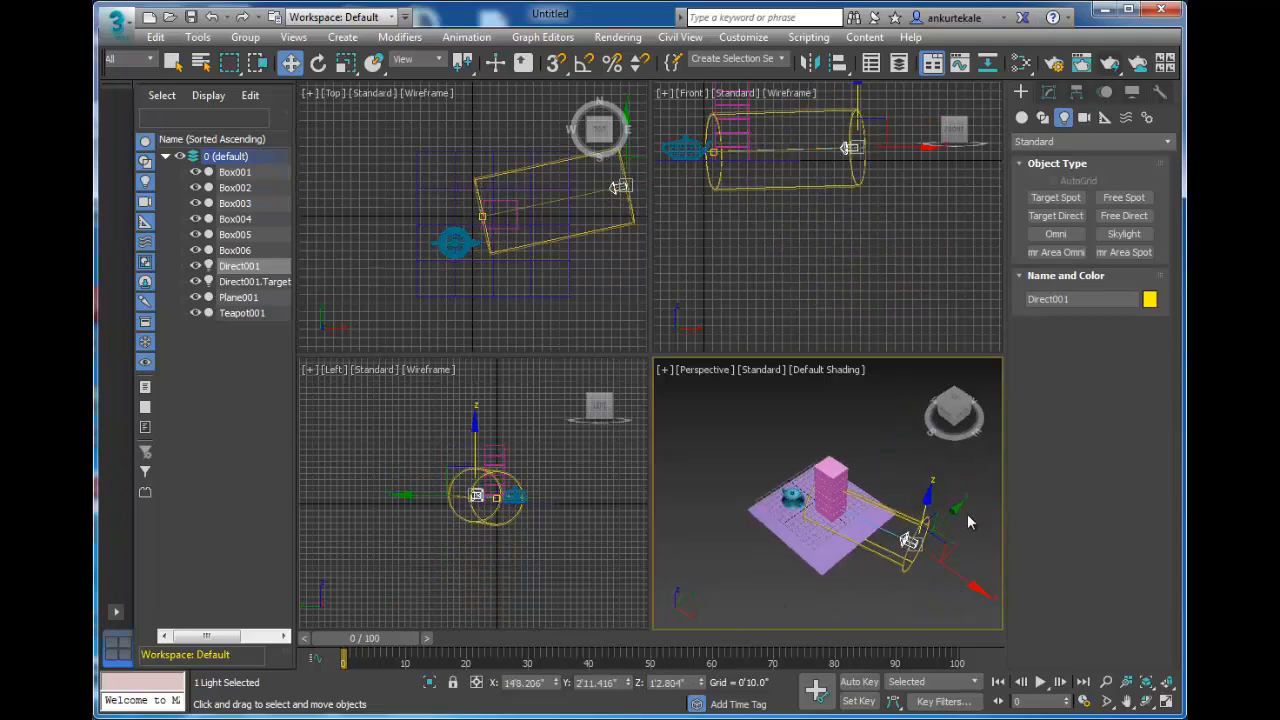
pyautogui.moveTo(958, 512); pyautogui.dragTo(757, 549)
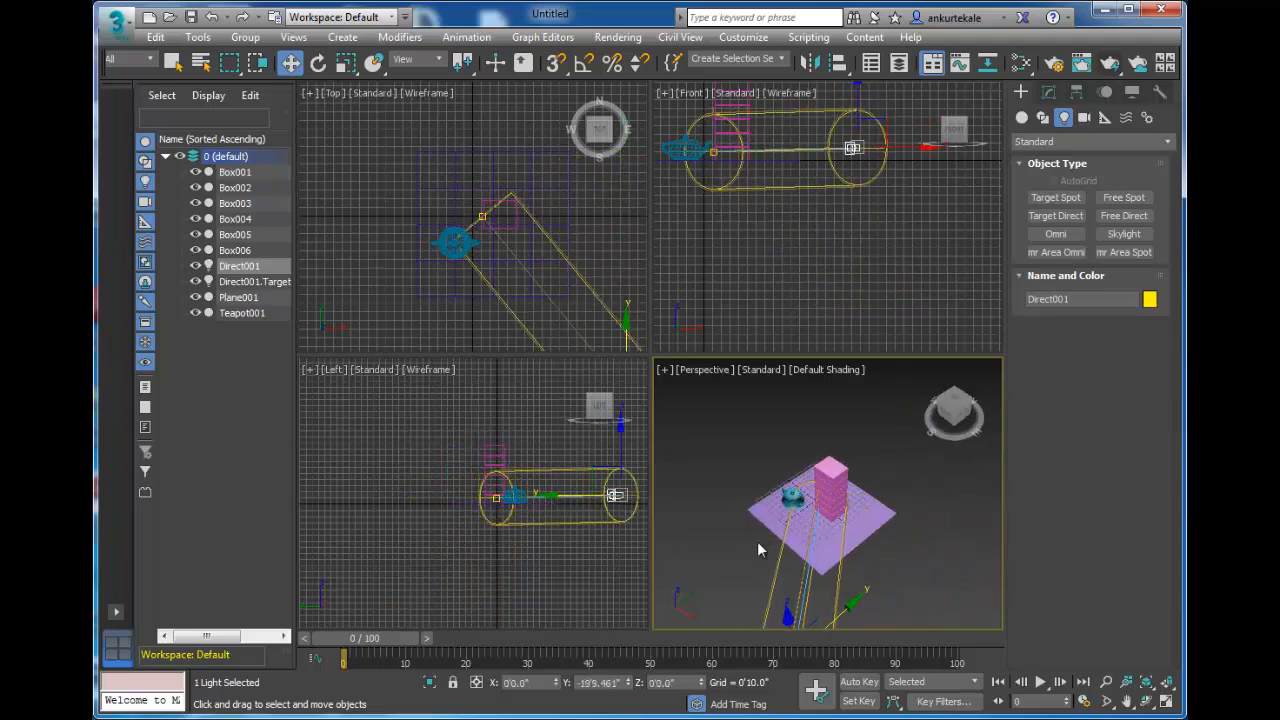
pyautogui.moveTo(928, 532); pyautogui.dragTo(970, 358, button='middle')
pyautogui.moveTo(888, 453); pyautogui.dragTo(751, 387)
pyautogui.moveTo(800, 510); pyautogui.dragTo(808, 682, button='middle')
pyautogui.keyDown('alt'); pyautogui.moveTo(814, 565); pyautogui.dragTo(838, 595, button='middle'); pyautogui.keyUp('alt')
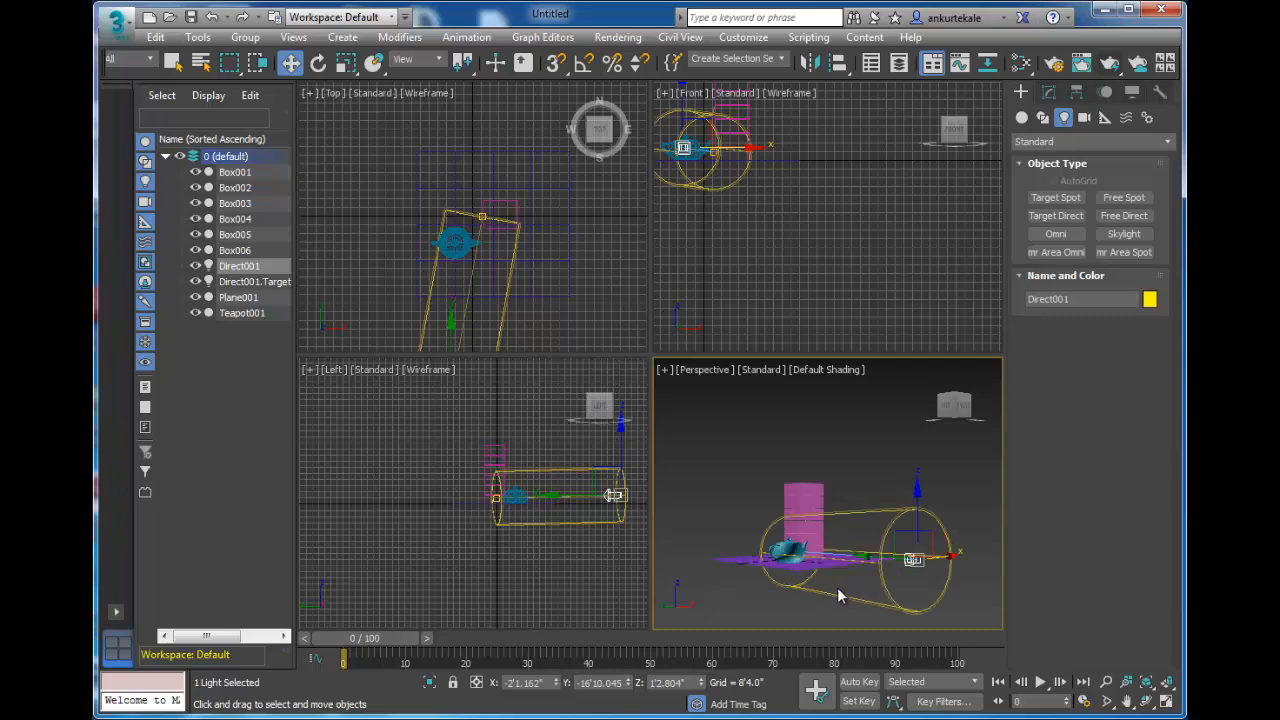
# Raise the directional light to a height of about 9'10" and widen its hotspot to 9'5" and falloff to 14'5"
pyautogui.hotkey('alt', 'w')
pyautogui.keyDown('alt'); pyautogui.moveTo(748, 528); pyautogui.dragTo(802, 543, button='middle'); pyautogui.keyUp('alt')
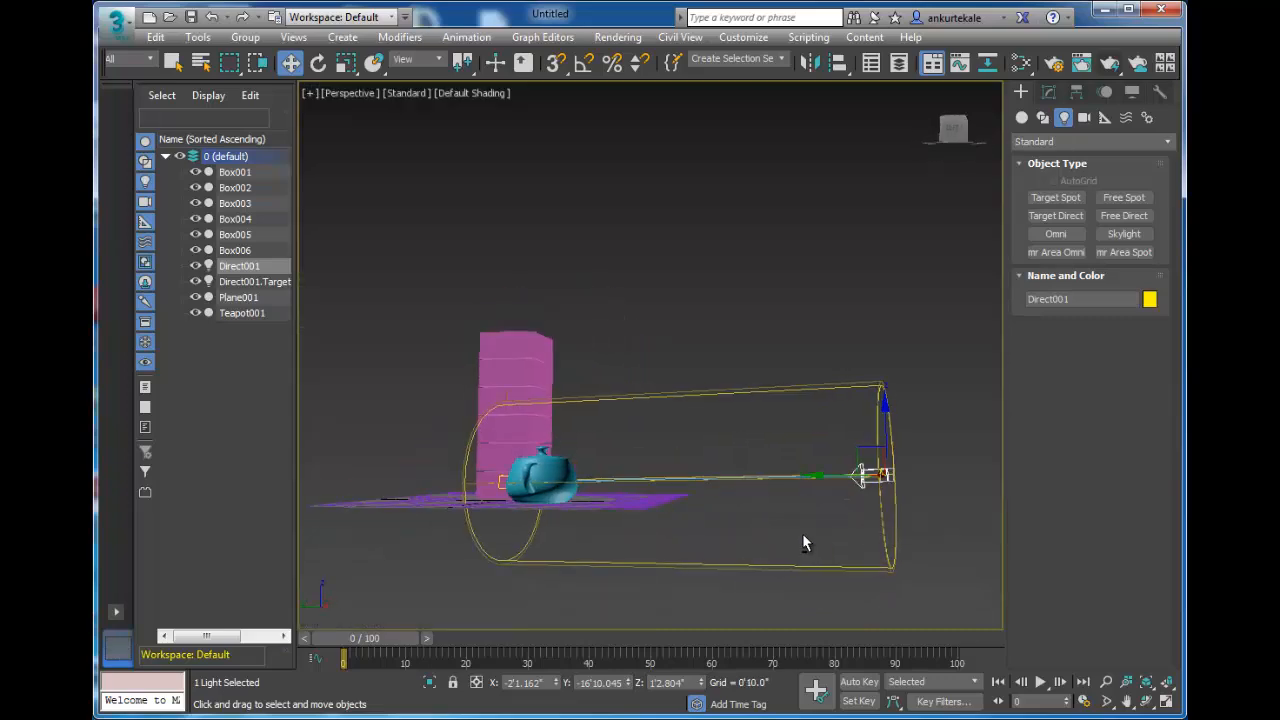
pyautogui.keyDown('alt'); pyautogui.moveTo(882, 465); pyautogui.dragTo(840, 505, button='middle'); pyautogui.keyUp('alt')
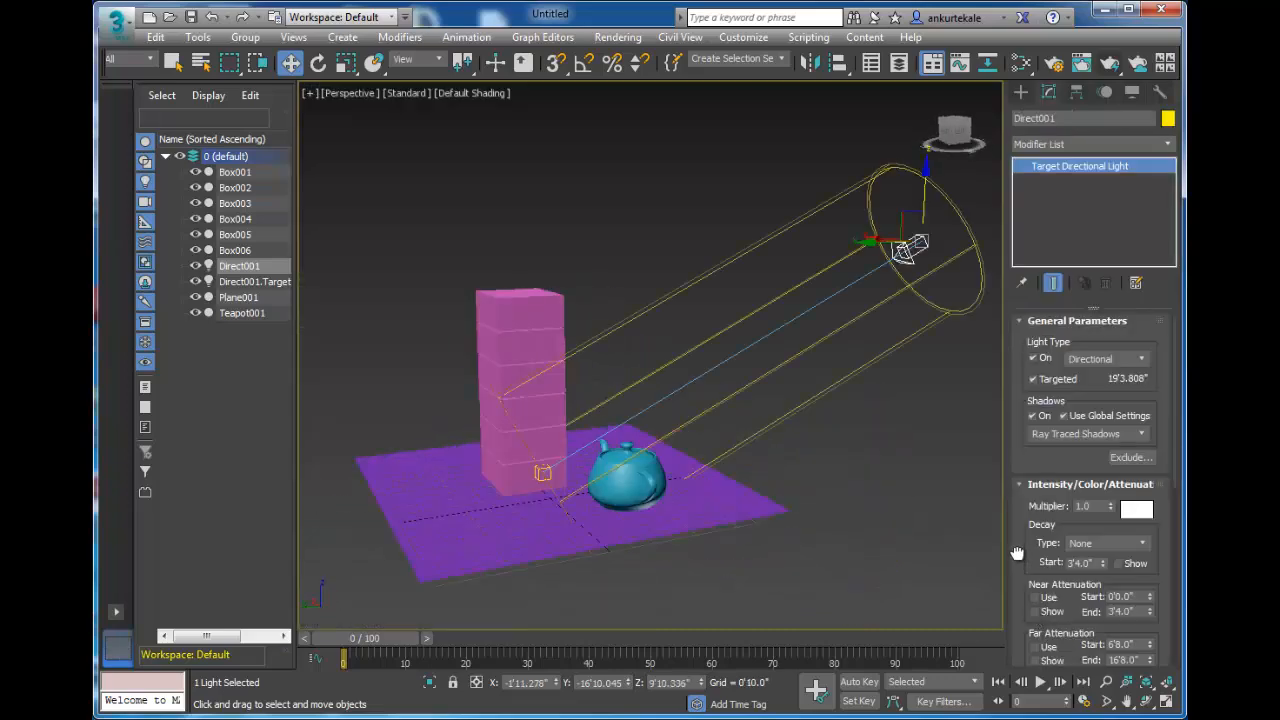
pyautogui.moveTo(1018, 556); pyautogui.dragTo(1030, 386)
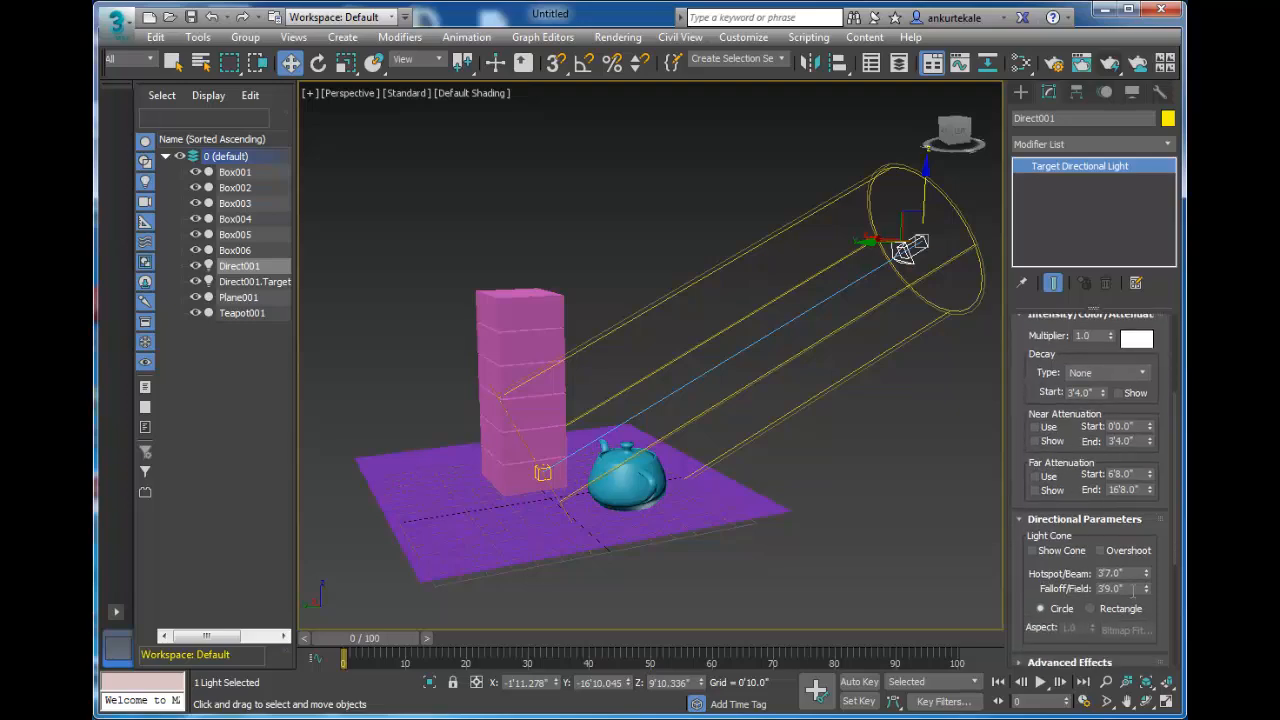
pyautogui.moveTo(1145, 572); pyautogui.dragTo(1136, 501)
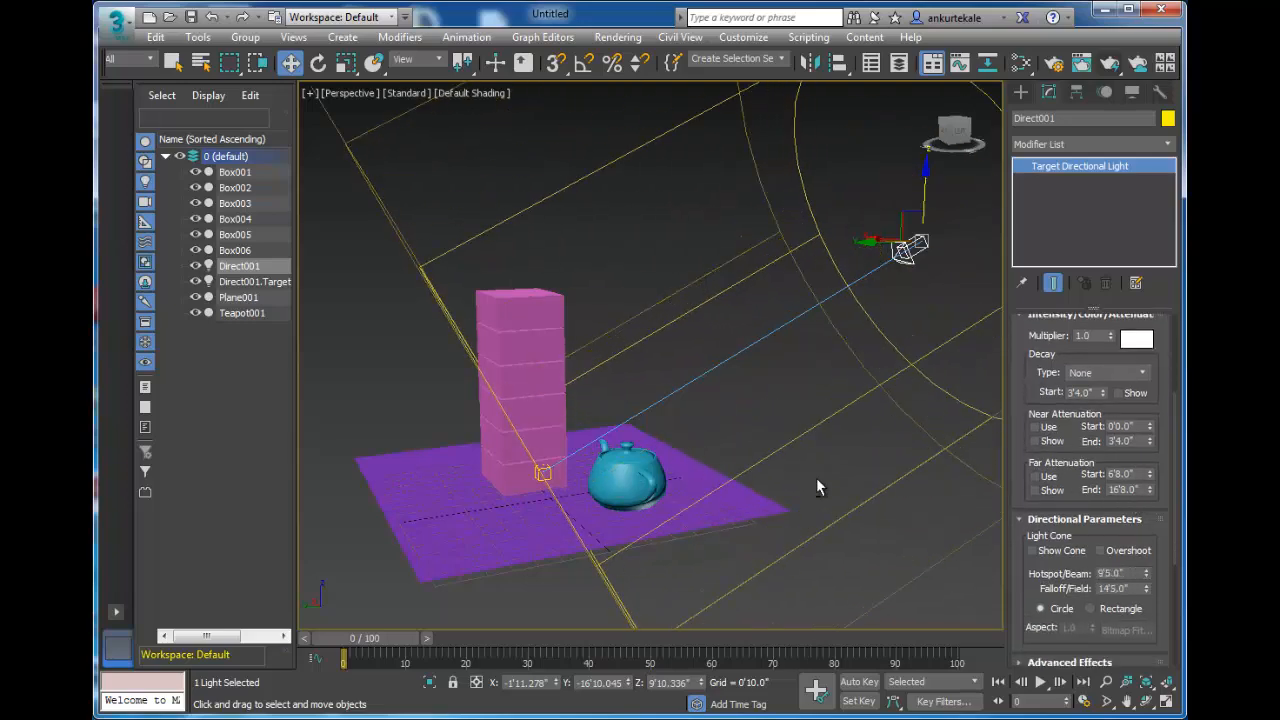
# Render the perspective view with the teapot and tower lit by the directional light
pyautogui.keyDown('alt'); pyautogui.moveTo(816, 478); pyautogui.dragTo(887, 527, button='middle'); pyautogui.keyUp('alt')
pyautogui.scroll(5, 778, 471)
pyautogui.scroll(-2, 887, 527)
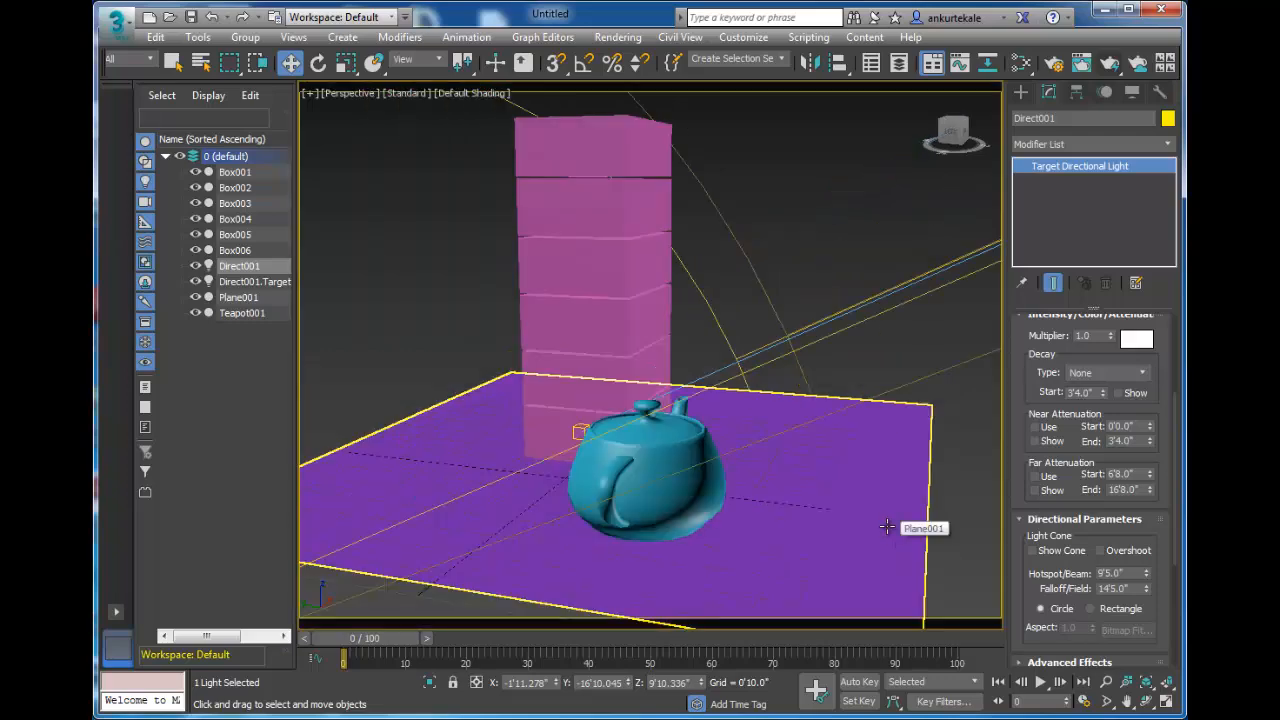
pyautogui.keyDown('alt'); pyautogui.moveTo(808, 486); pyautogui.dragTo(811, 499, button='middle'); pyautogui.keyUp('alt')
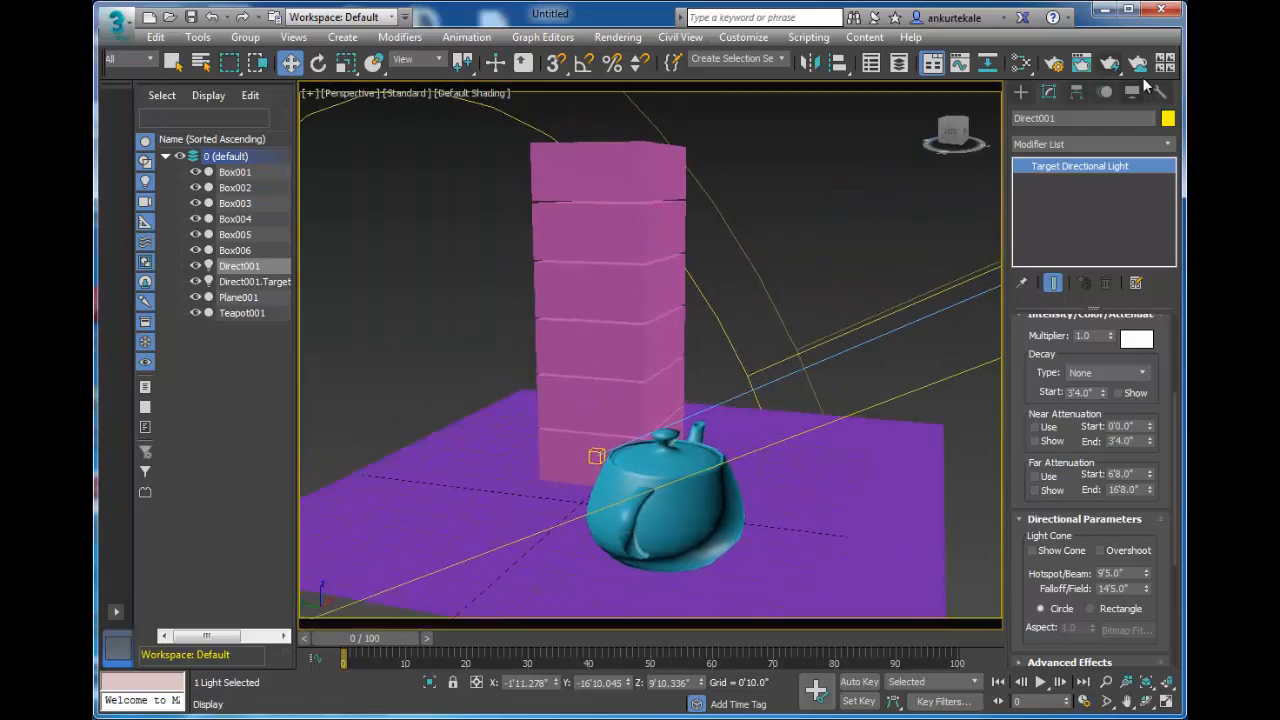
pyautogui.click(1111, 63)
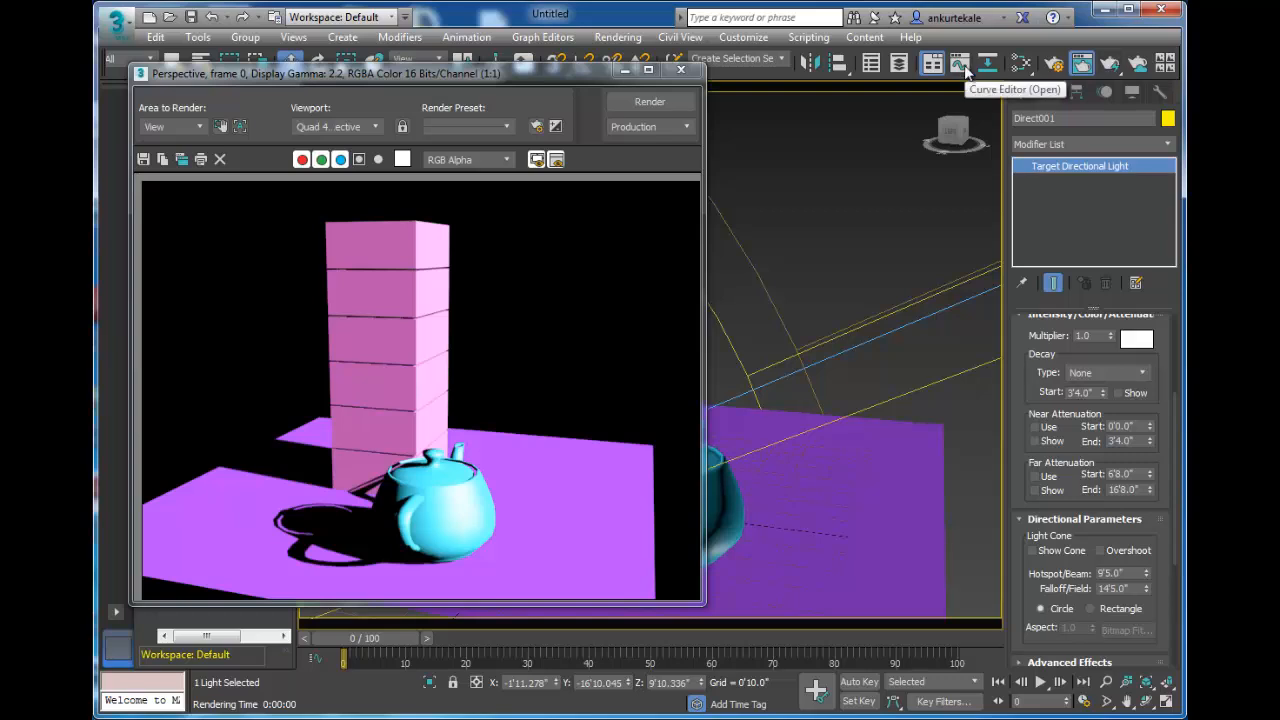
# Set the environment's exposure control to no exposure control and render the view again
pyautogui.press('8')
pyautogui.click(668, 315)
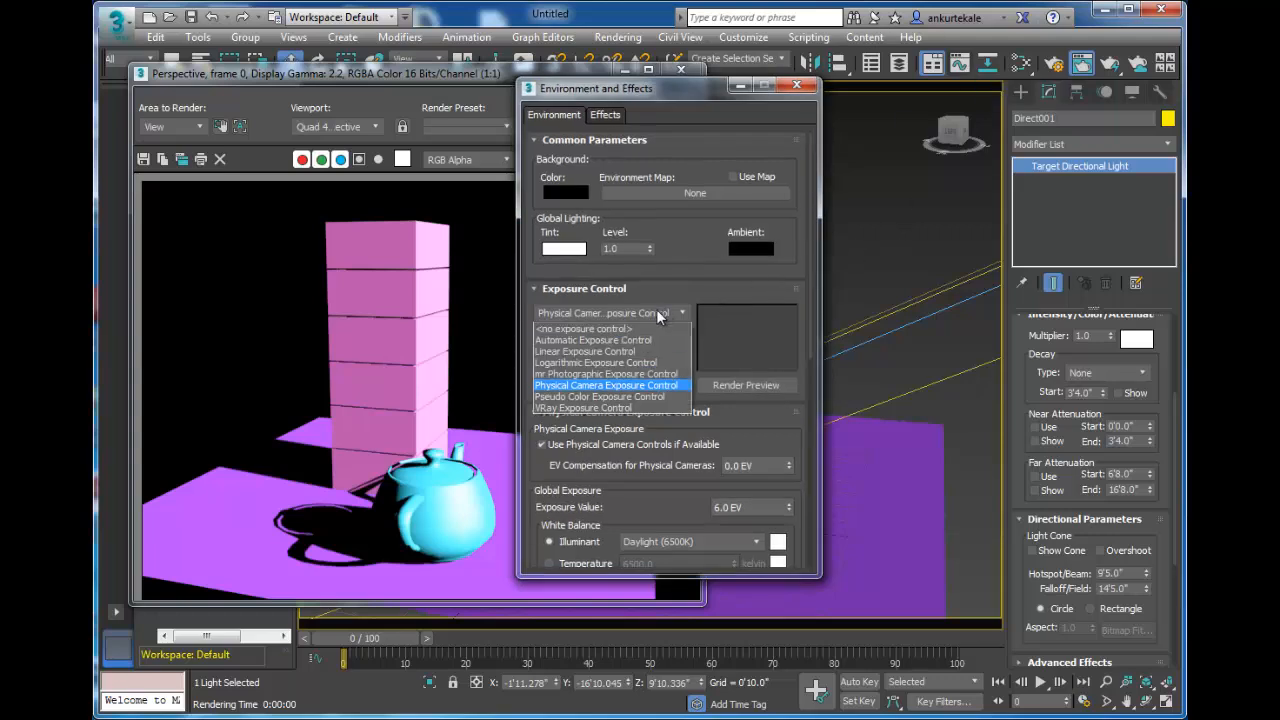
pyautogui.click(626, 328)
pyautogui.click(796, 85)
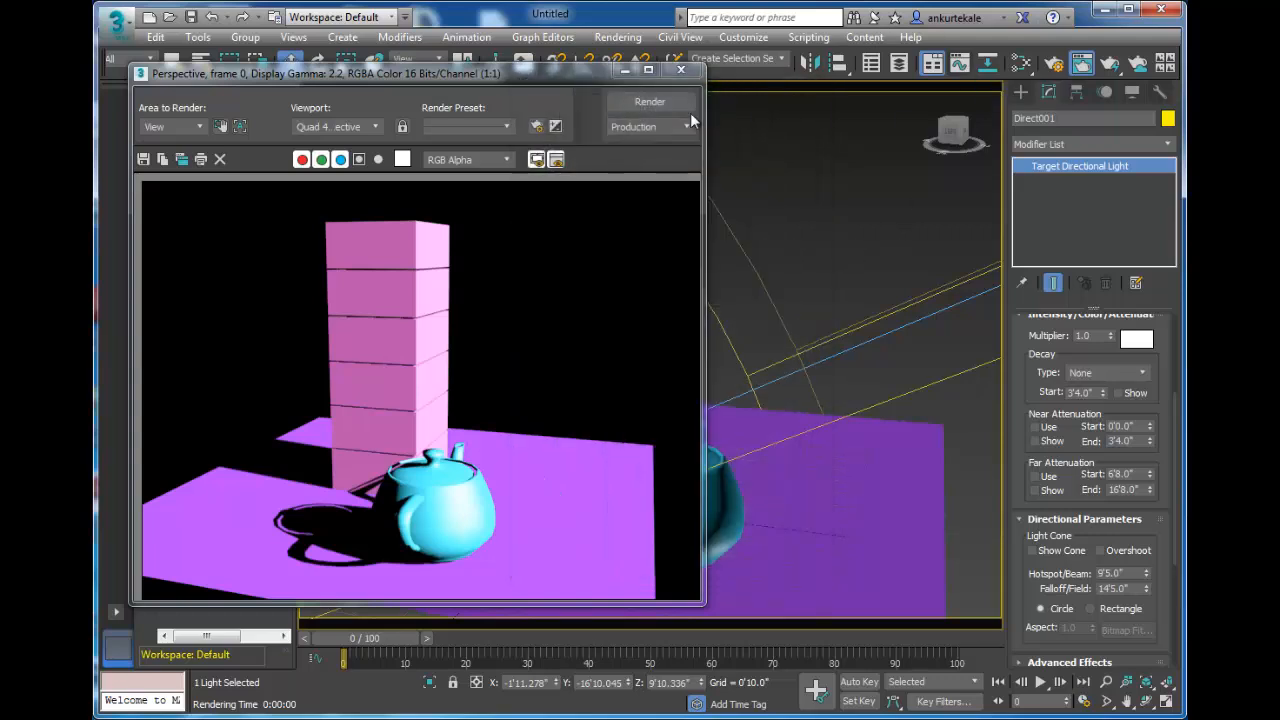
pyautogui.click(661, 103)
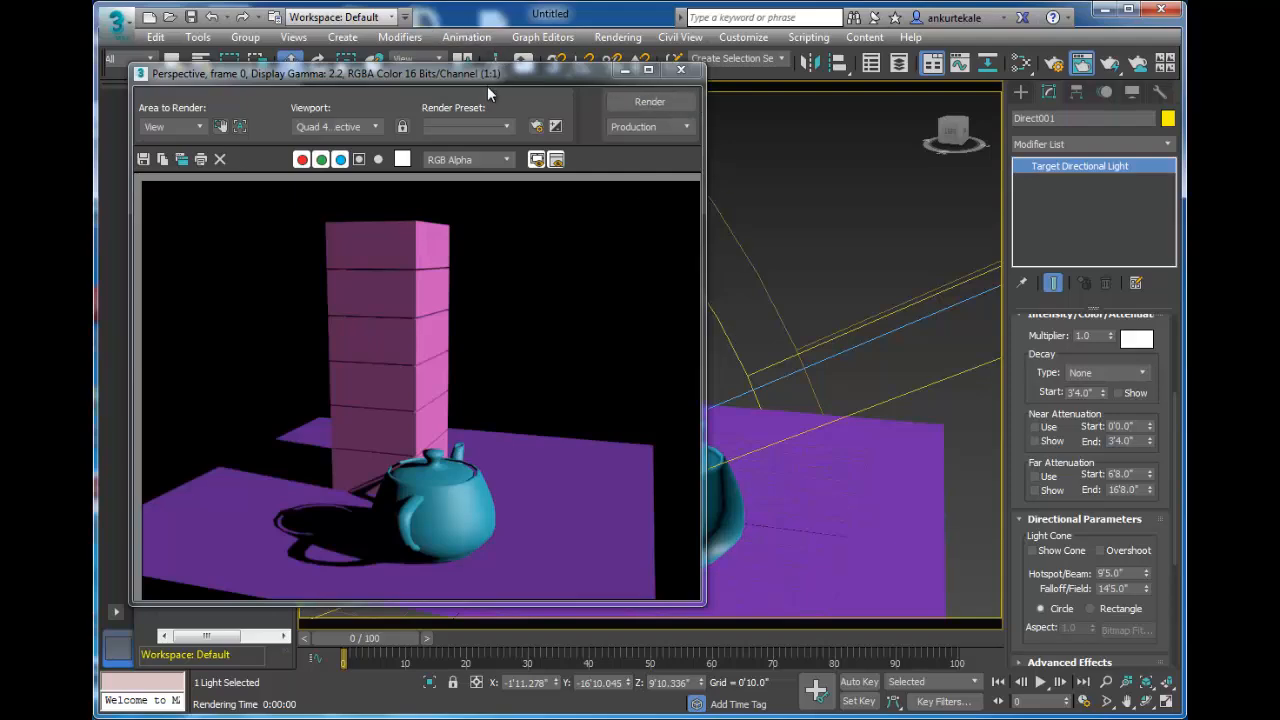
# Move the render window aside and frame the whole directional light setup in the perspective view
pyautogui.moveTo(486, 77); pyautogui.dragTo(322, 100)
pyautogui.keyDown('alt'); pyautogui.moveTo(612, 360); pyautogui.dragTo(631, 370, button='middle'); pyautogui.keyUp('alt')
pyautogui.scroll(-5, 631, 364)
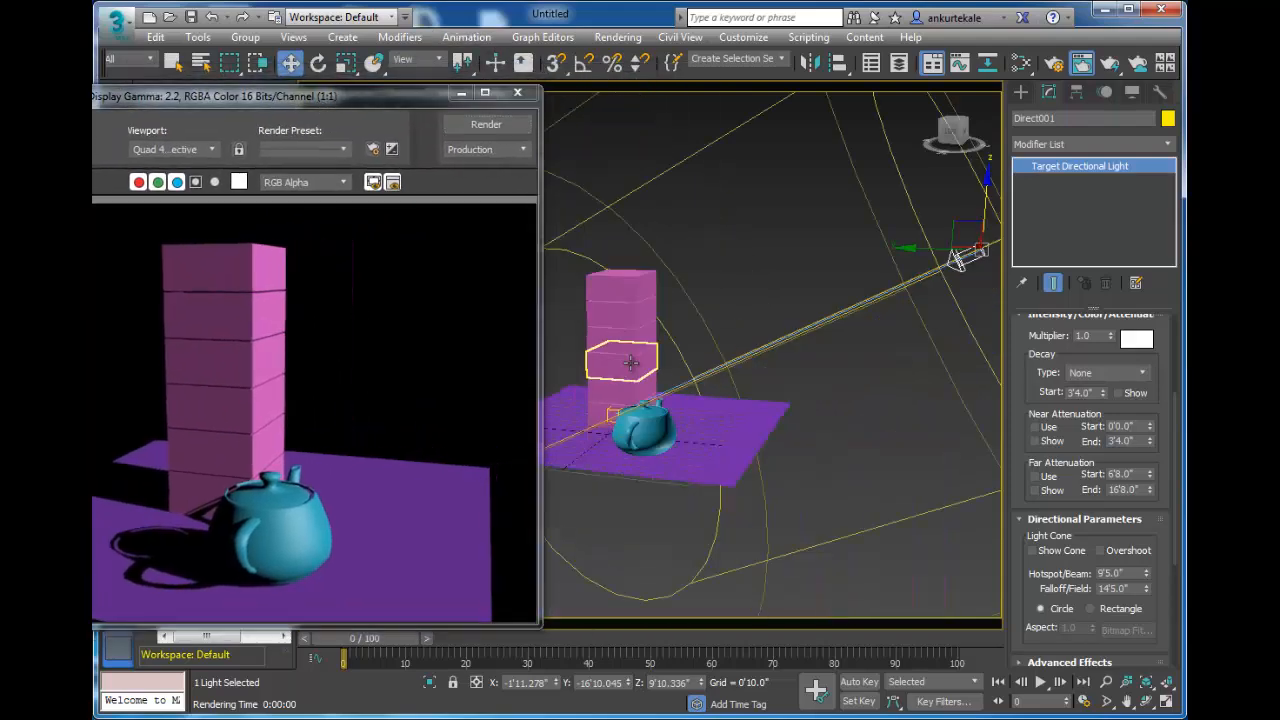
pyautogui.keyDown('alt'); pyautogui.moveTo(714, 420); pyautogui.dragTo(812, 429, button='middle'); pyautogui.keyUp('alt')
pyautogui.scroll(-5, 724, 426)
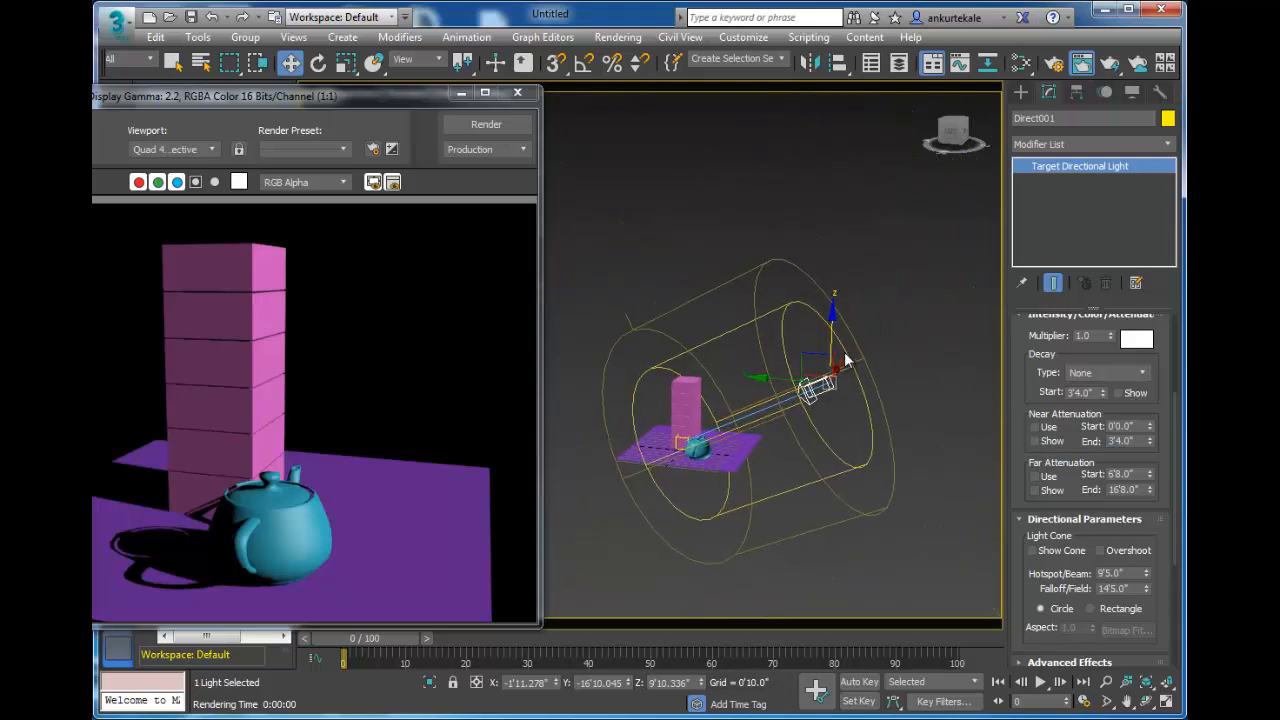
# Switch the reference coordinate system to Local and lower the directional light along its Y axis to about ground level
pyautogui.click(420, 59)
pyautogui.click(417, 122)
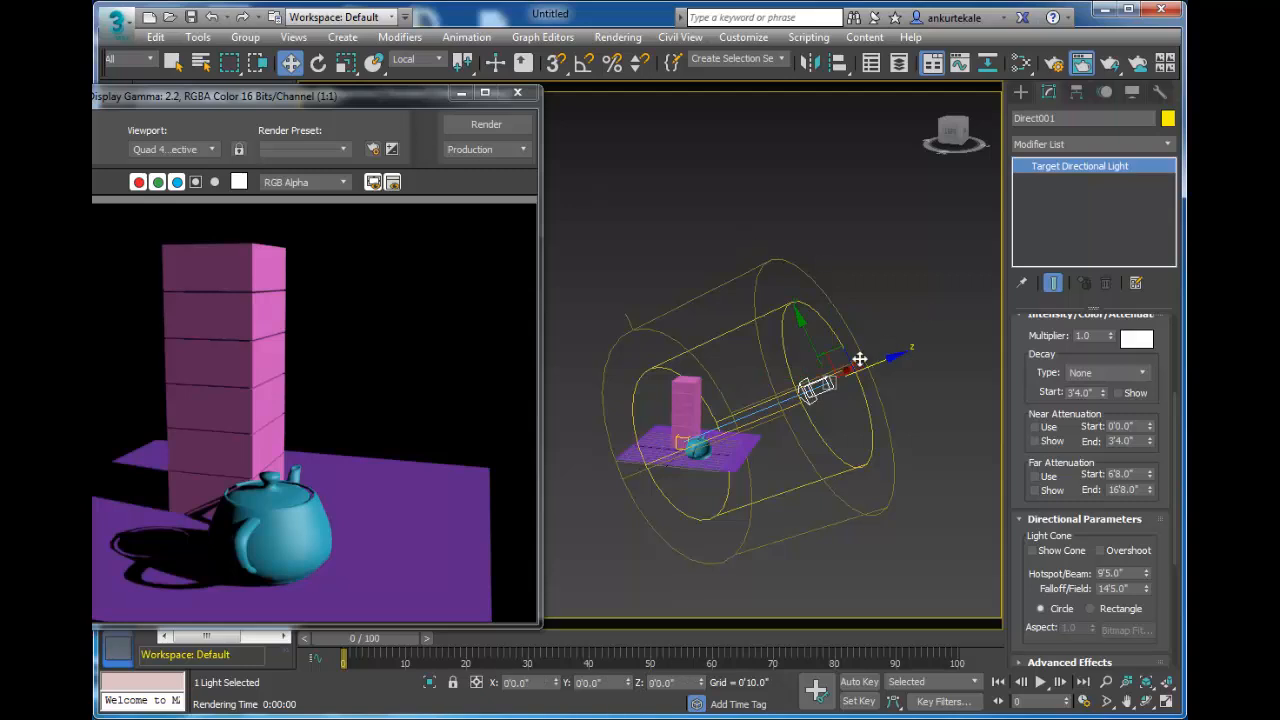
pyautogui.moveTo(795, 321); pyautogui.dragTo(822, 406)
# Render the perspective view with the low light, and render it again from a closer view of the tower and teapot
pyautogui.click(486, 125)
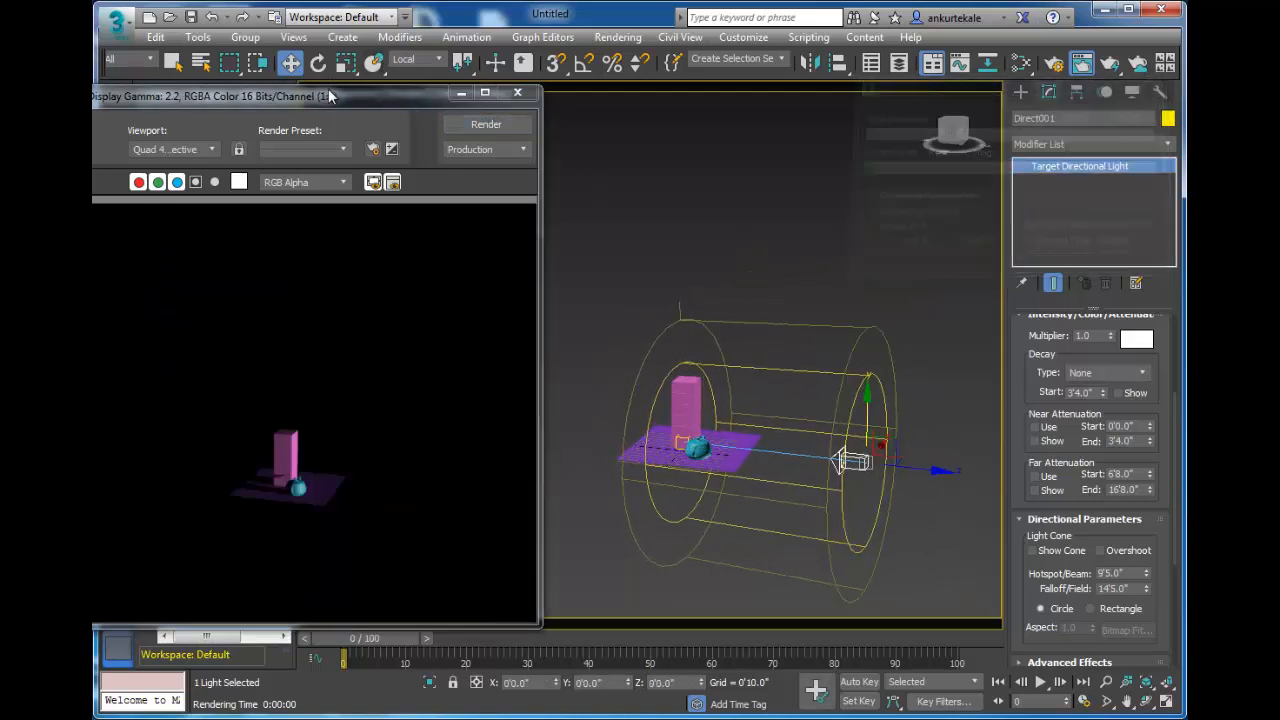
pyautogui.moveTo(330, 102); pyautogui.dragTo(397, 105)
pyautogui.middleClick(700, 420)
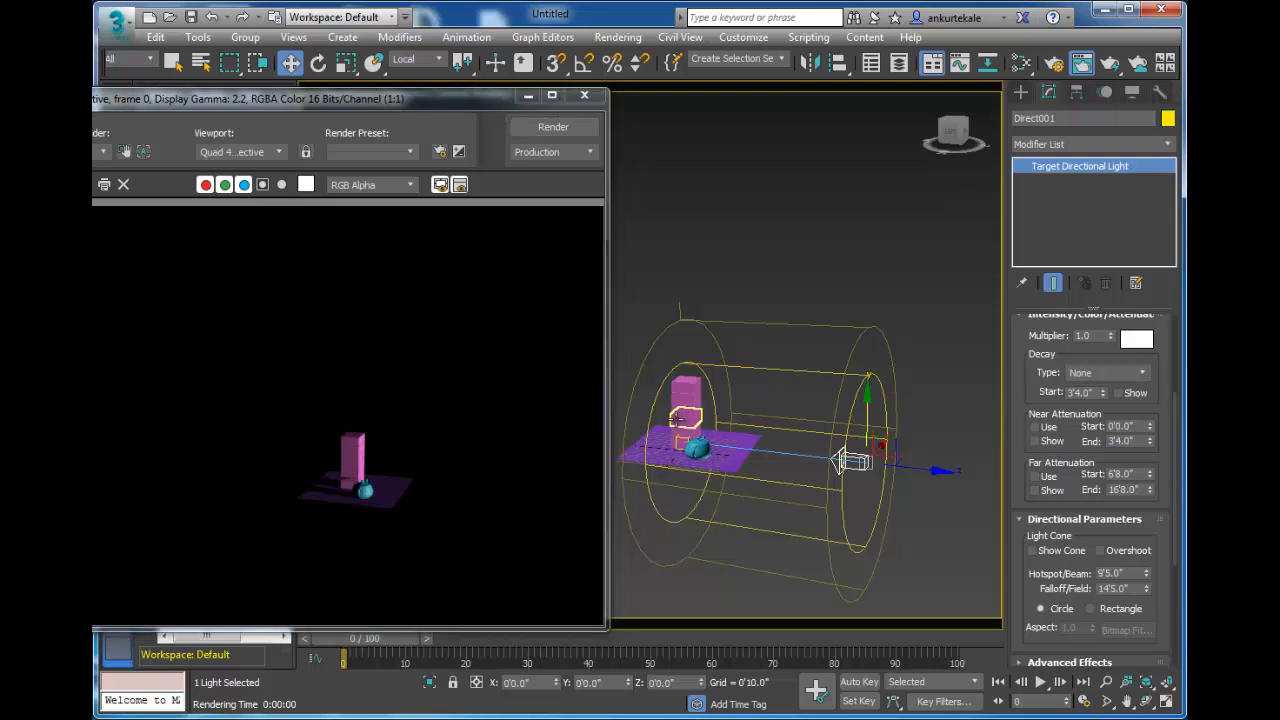
pyautogui.scroll(4, 700, 420)
pyautogui.moveTo(701, 421); pyautogui.dragTo(641, 376, button='middle')
pyautogui.click(553, 127)
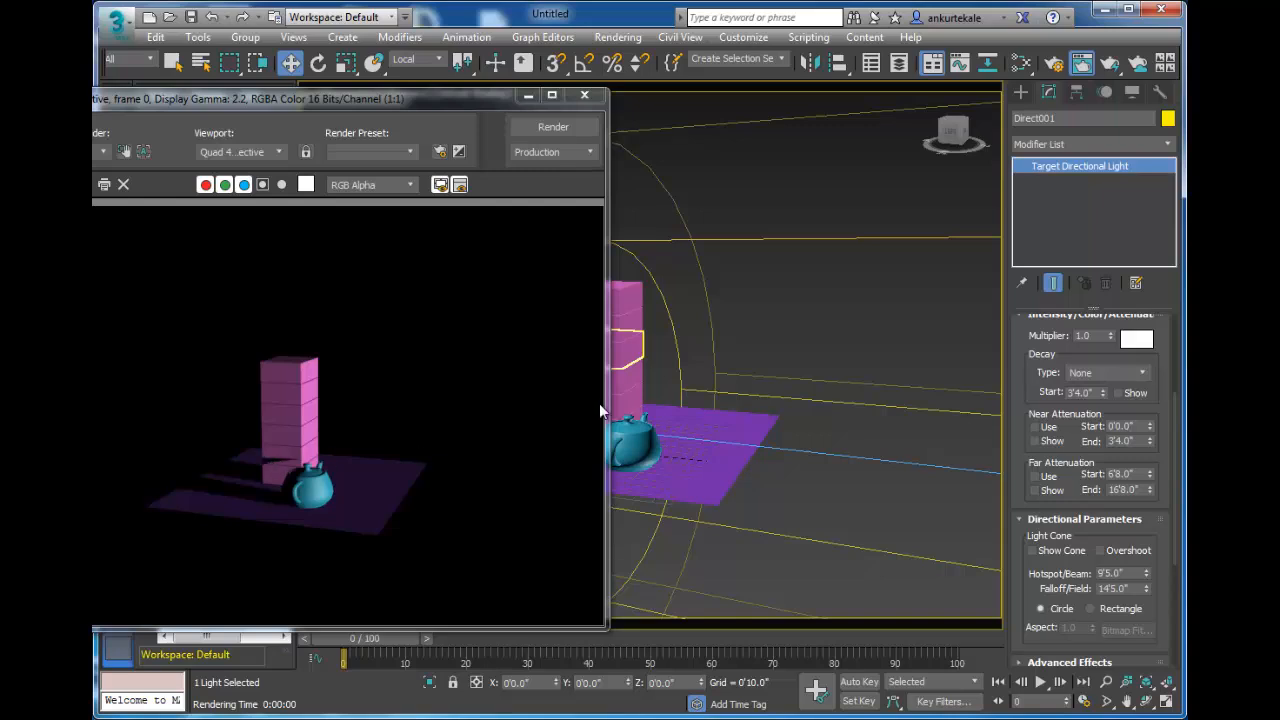
# Raise the directional light steeply above the scene along its local Y axis and render a close view of the tower and teapot
pyautogui.moveTo(838, 303)
pyautogui.mouseDown(button='middle')
pyautogui.moveTo(851, 306)
pyautogui.moveTo(853, 290)
pyautogui.mouseUp(button='middle')
pyautogui.scroll(-4, 846, 248)
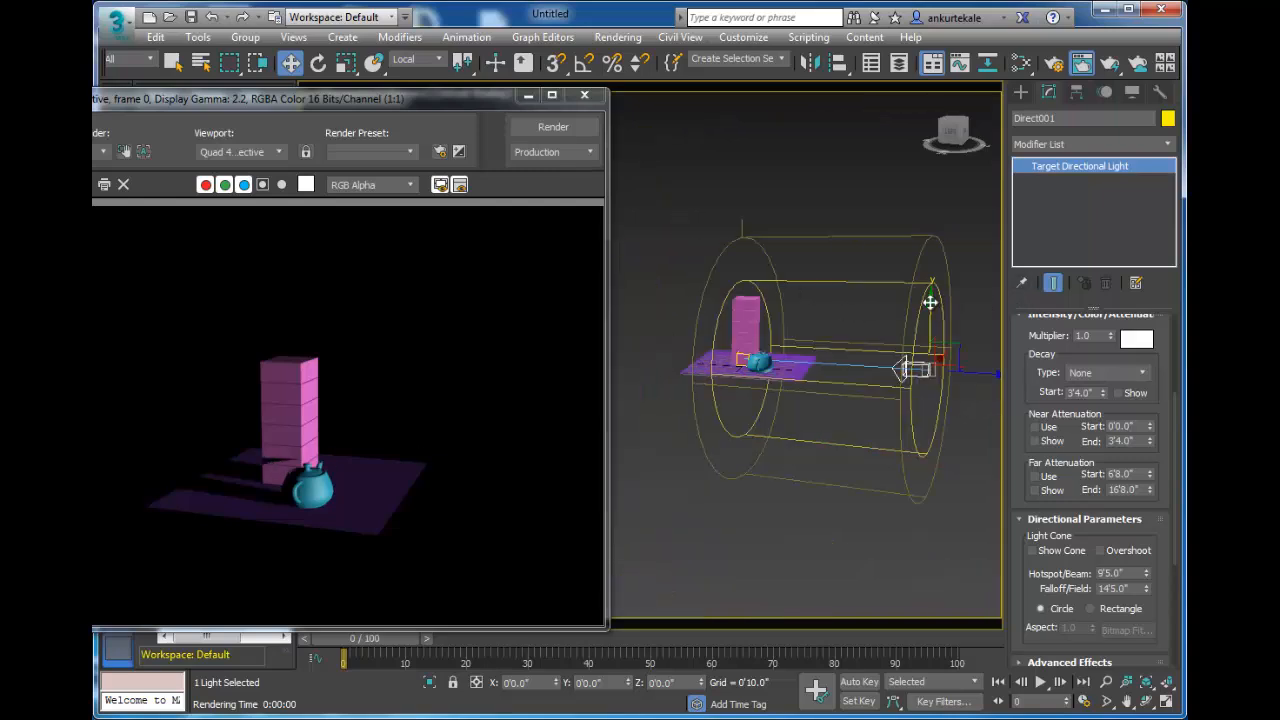
pyautogui.moveTo(930, 302); pyautogui.dragTo(918, 125)
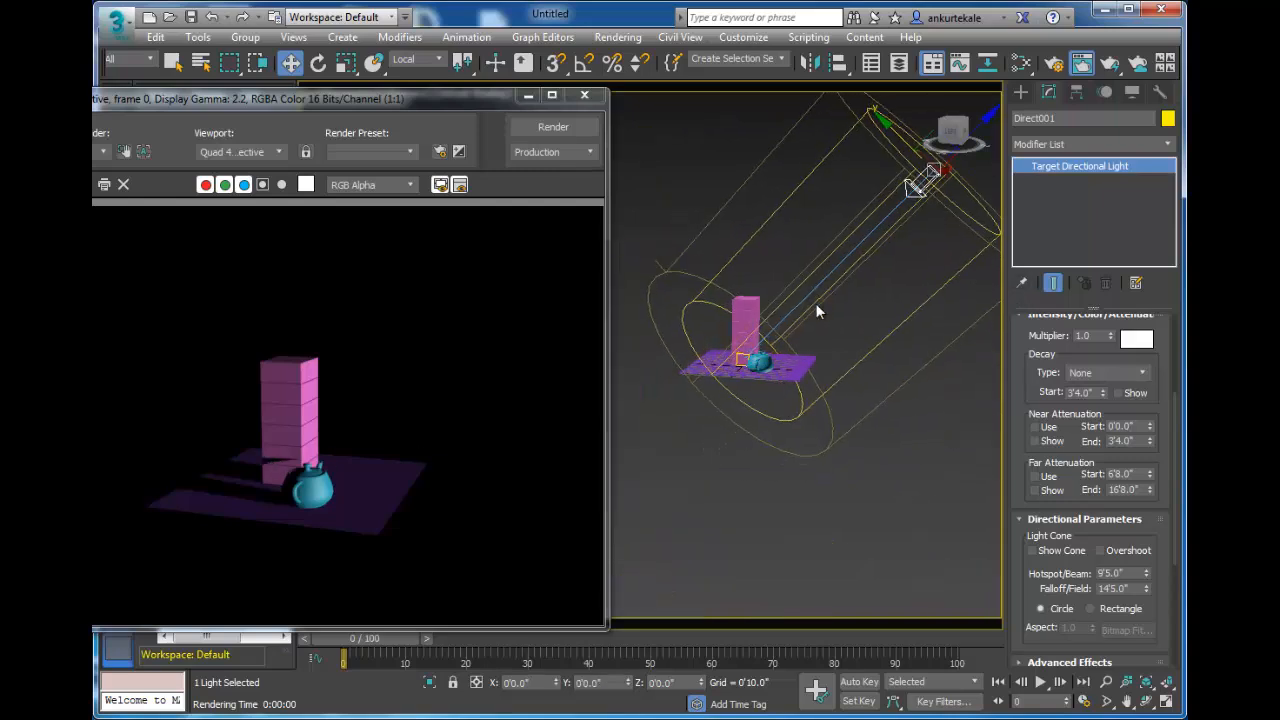
pyautogui.scroll(8, 837, 440)
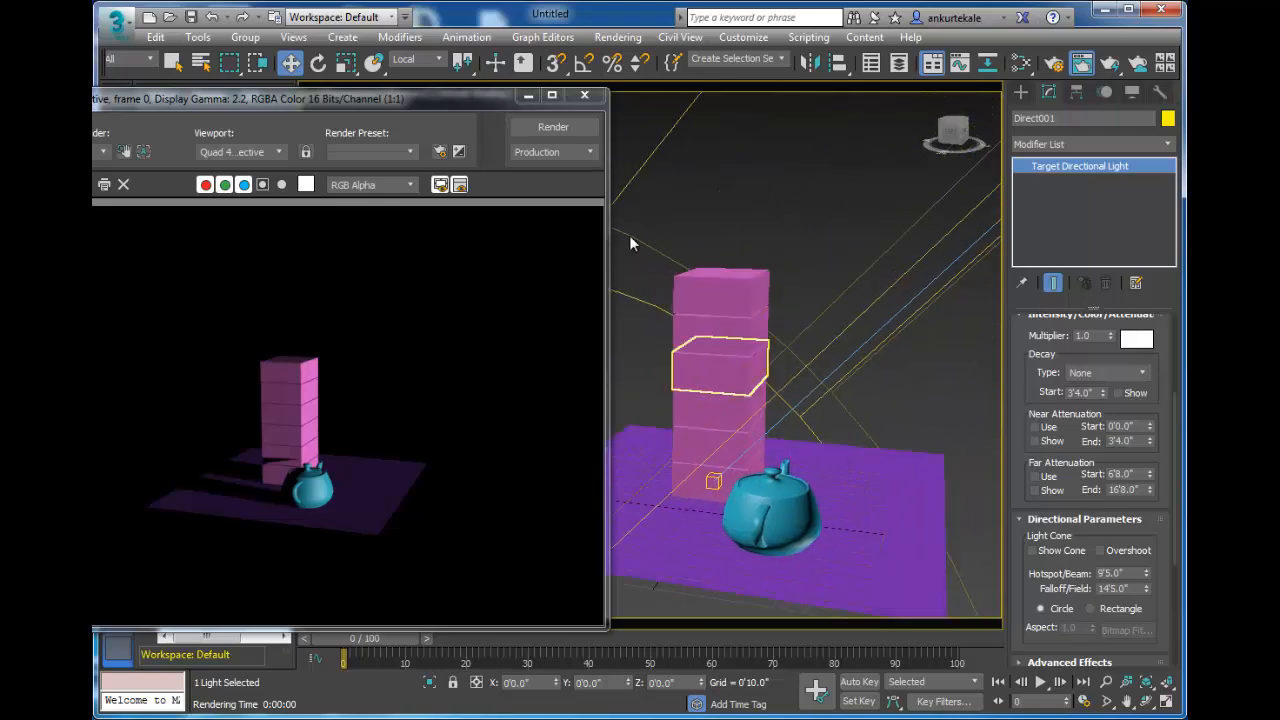
pyautogui.click(553, 127)
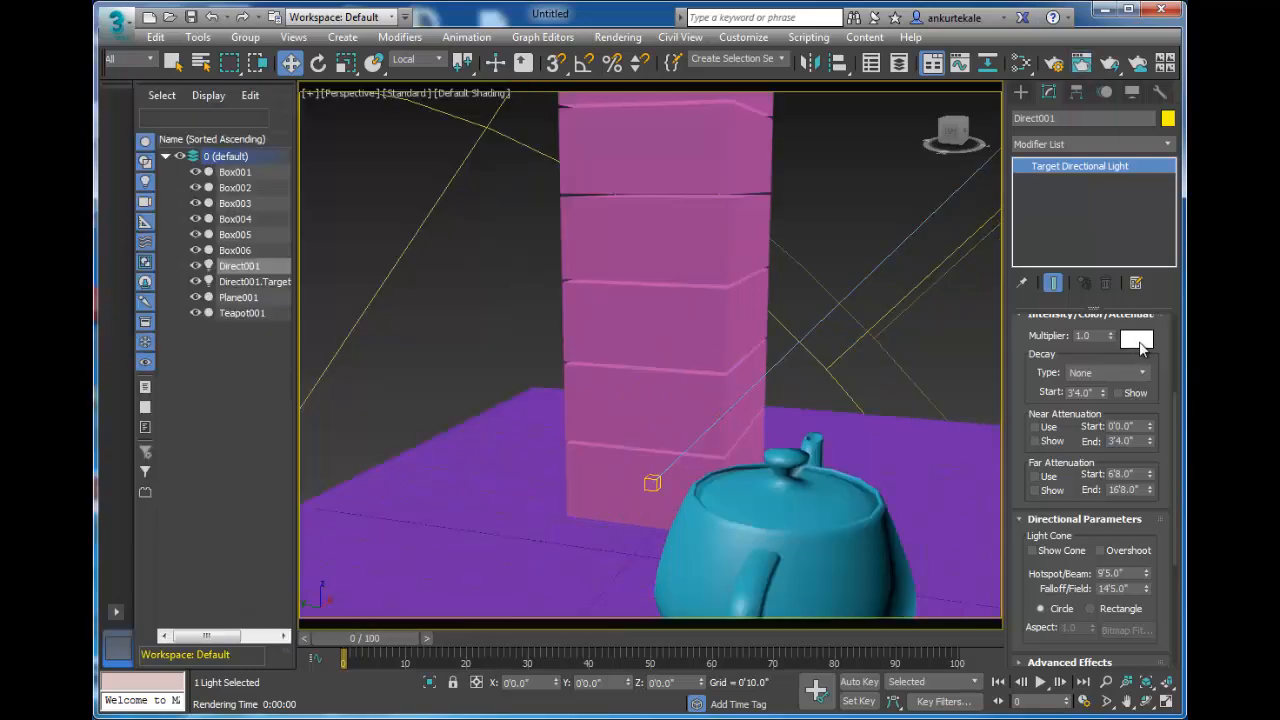
# Set the directional light's colour to a pale peach of RGB 245, 201, 180 and render the view
pyautogui.click(1136, 339)
pyautogui.moveTo(426, 137); pyautogui.dragTo(426, 131)
pyautogui.moveTo(569, 192); pyautogui.dragTo(574, 213)
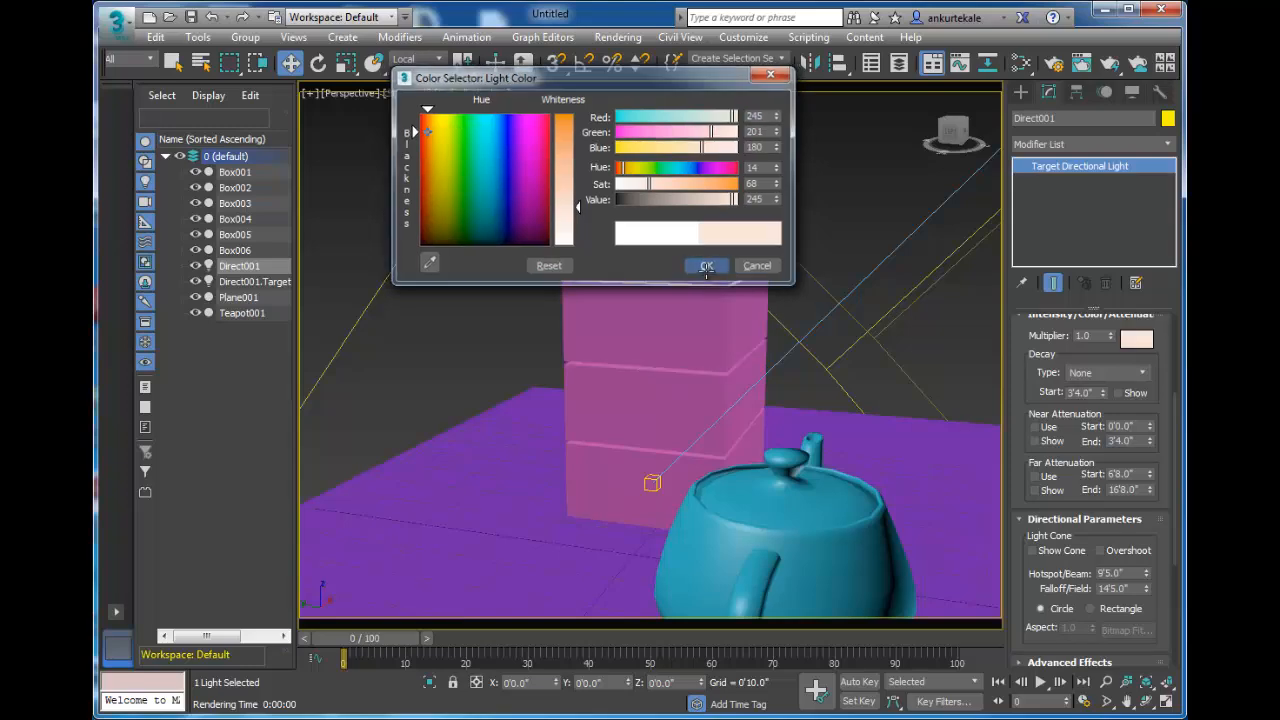
pyautogui.click(706, 266)
pyautogui.click(1120, 68)
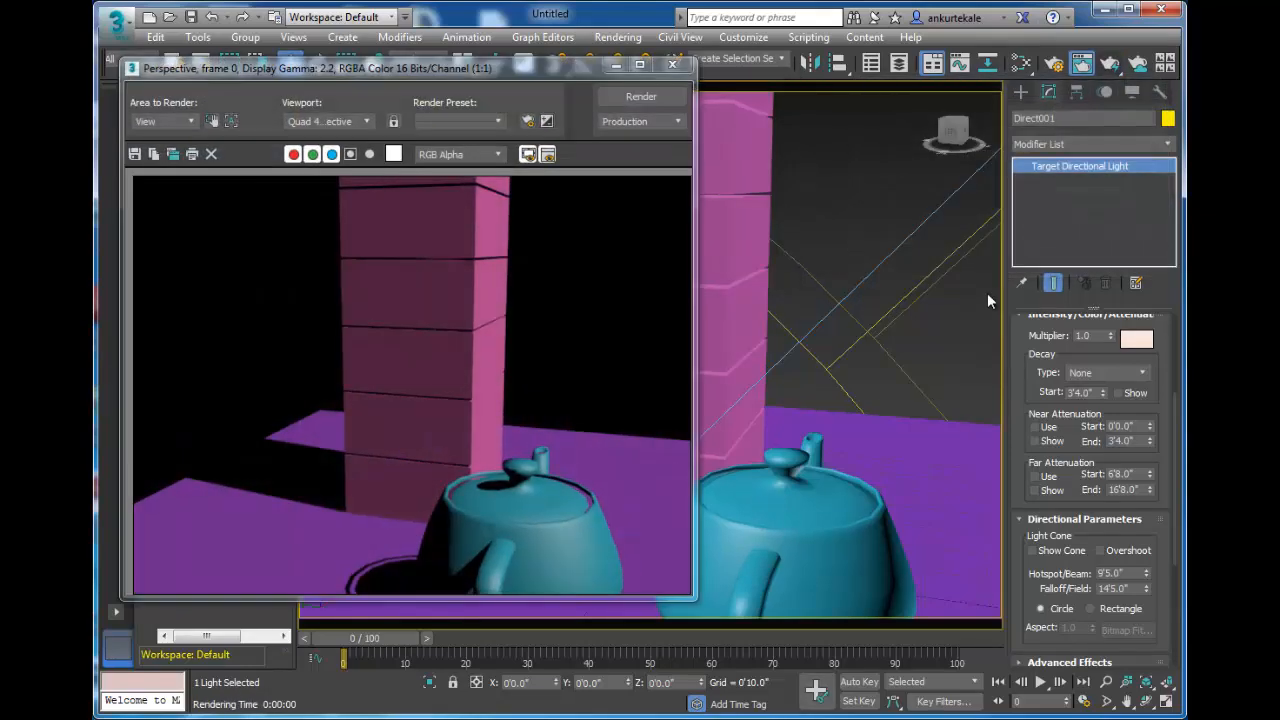
# Close the render window and create a standard Skylight on the plane beside the tower and teapot
pyautogui.click(672, 64)
pyautogui.click(1021, 91)
pyautogui.click(1124, 238)
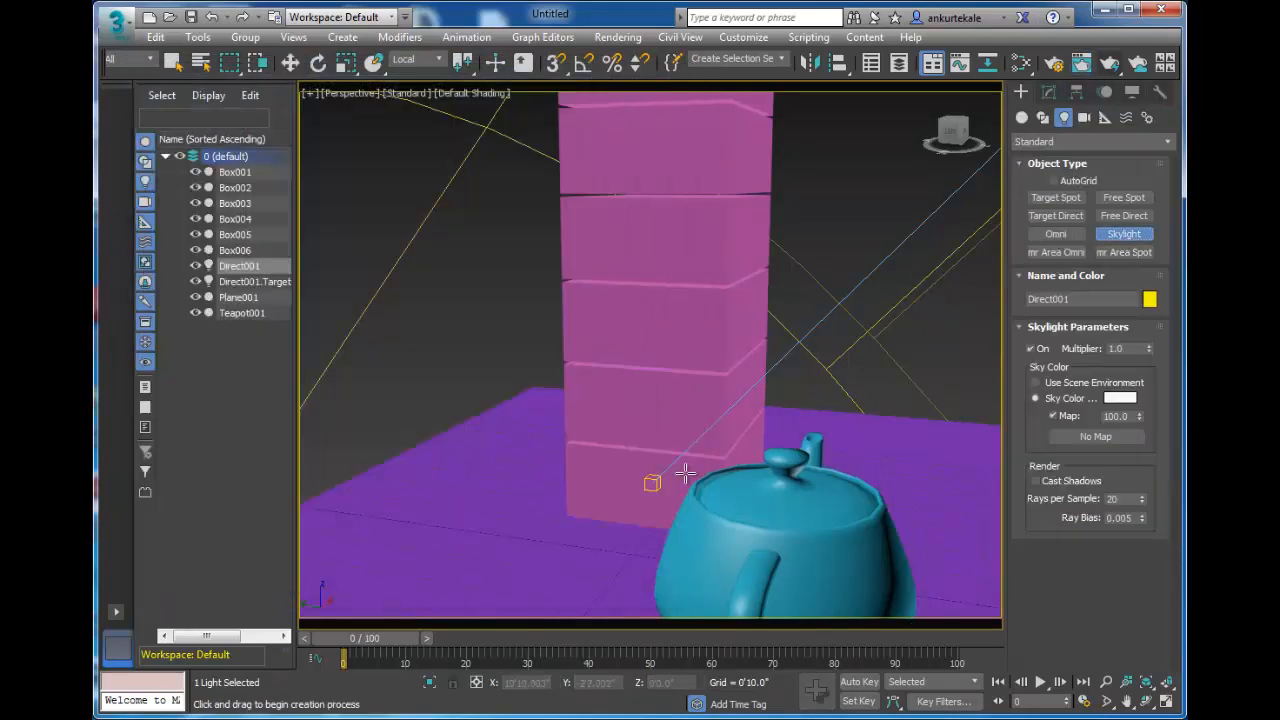
pyautogui.click(503, 556)
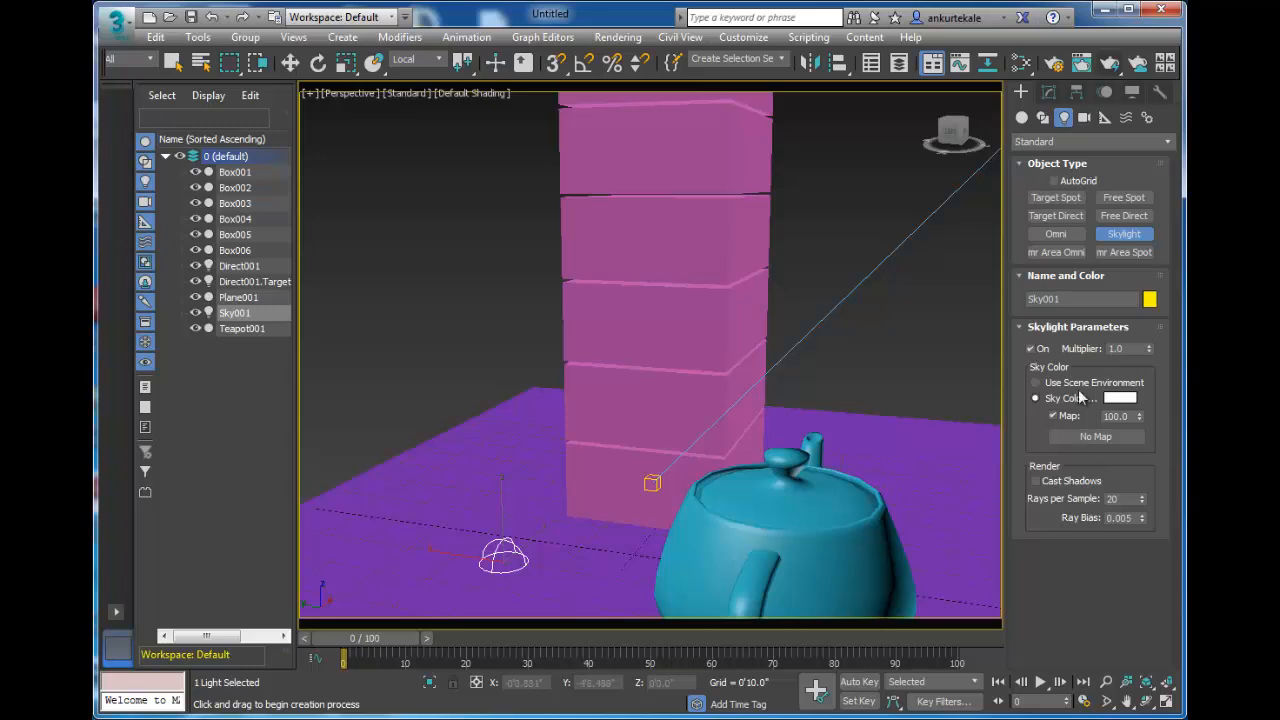
pyautogui.press('w')
# Enable shadow casting for the skylight with 10 rays per sample and render the view
pyautogui.click(1048, 91)
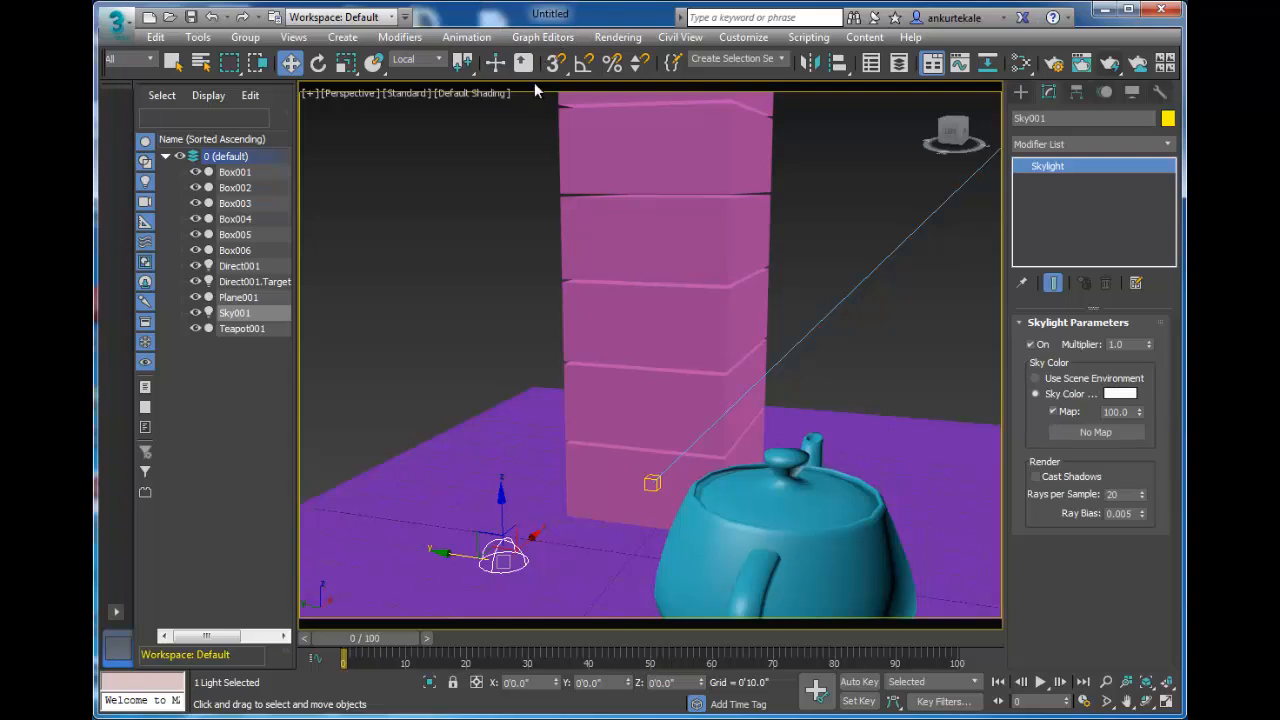
pyautogui.click(1079, 481)
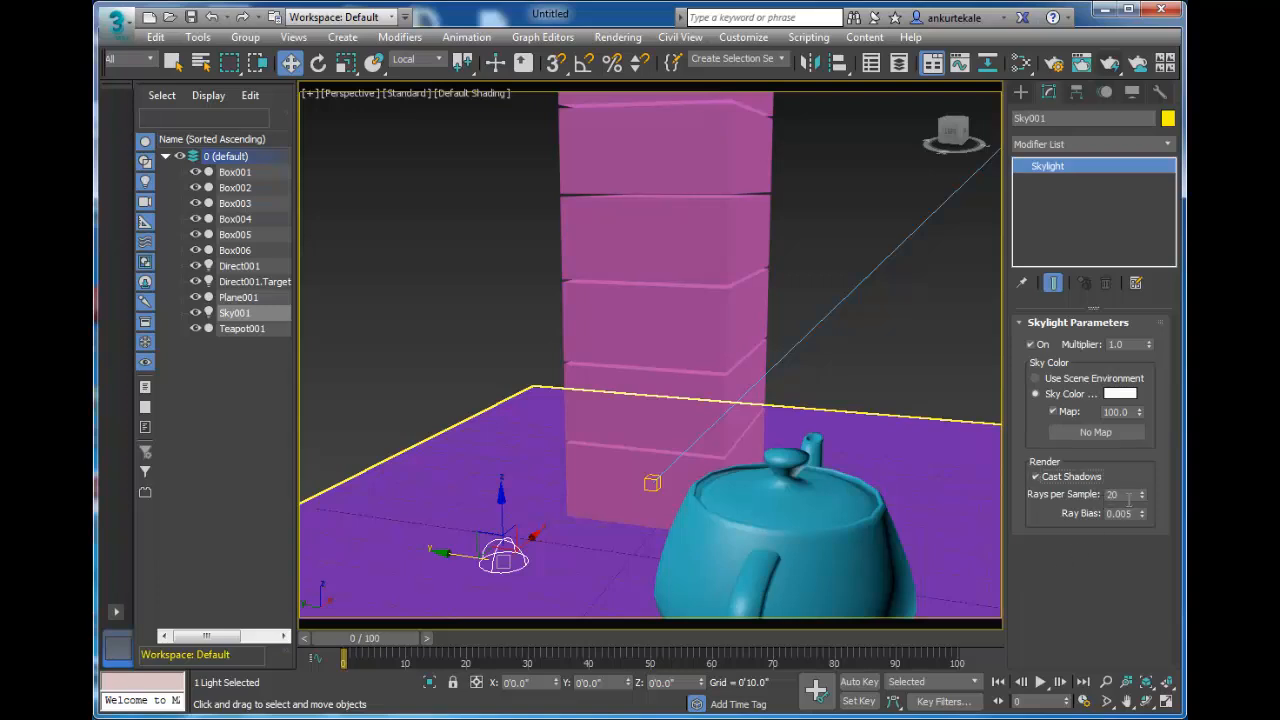
pyautogui.moveTo(1124, 494); pyautogui.dragTo(958, 492)
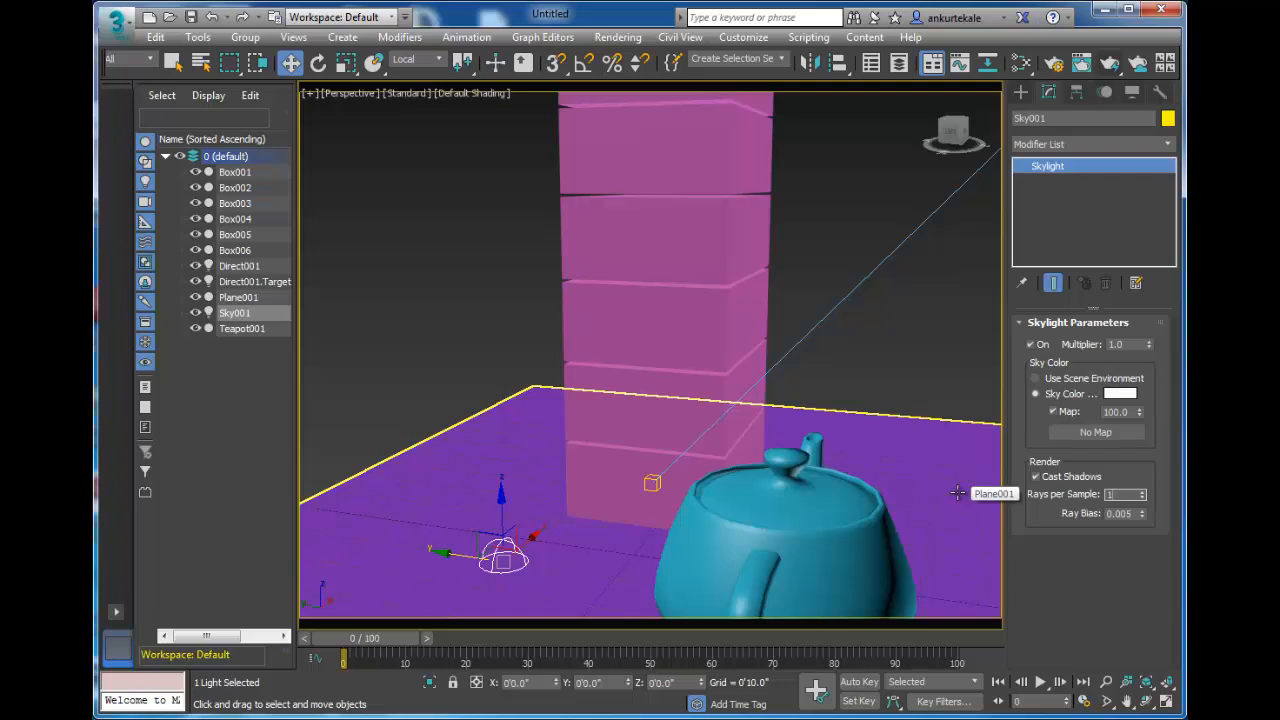
pyautogui.write('10')
pyautogui.press('Return')
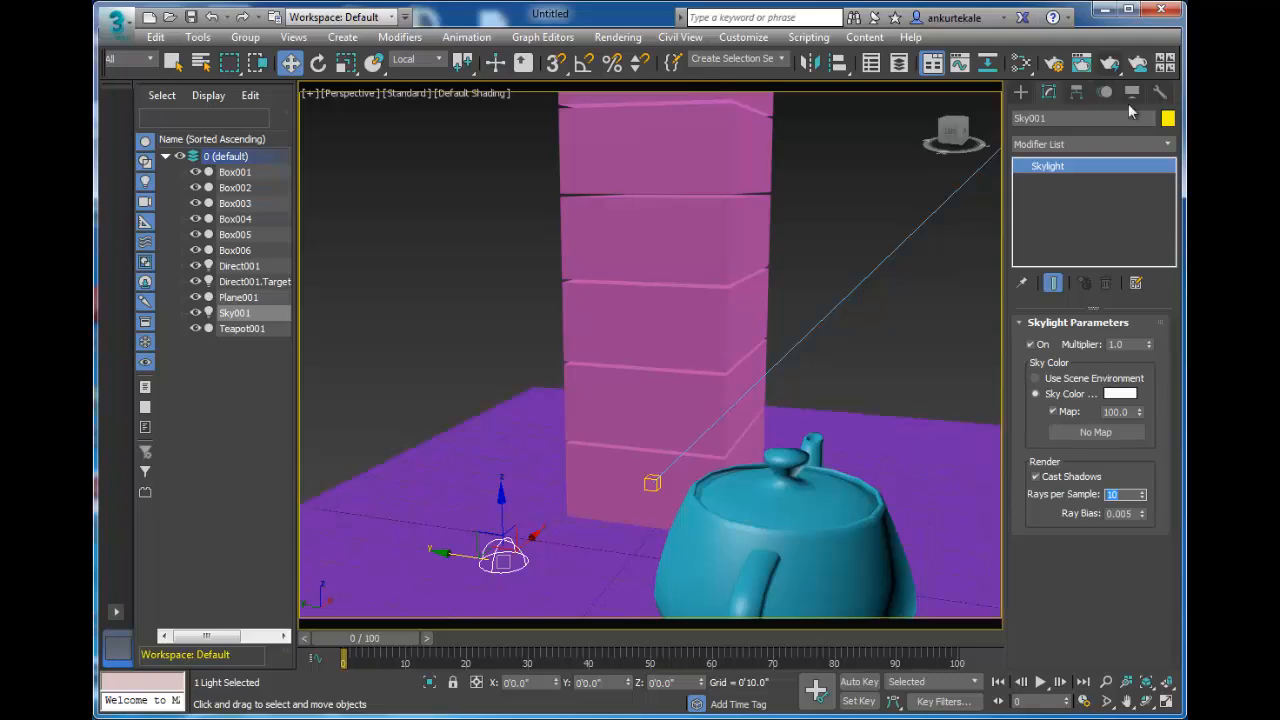
pyautogui.hotkey('shift', 'q')
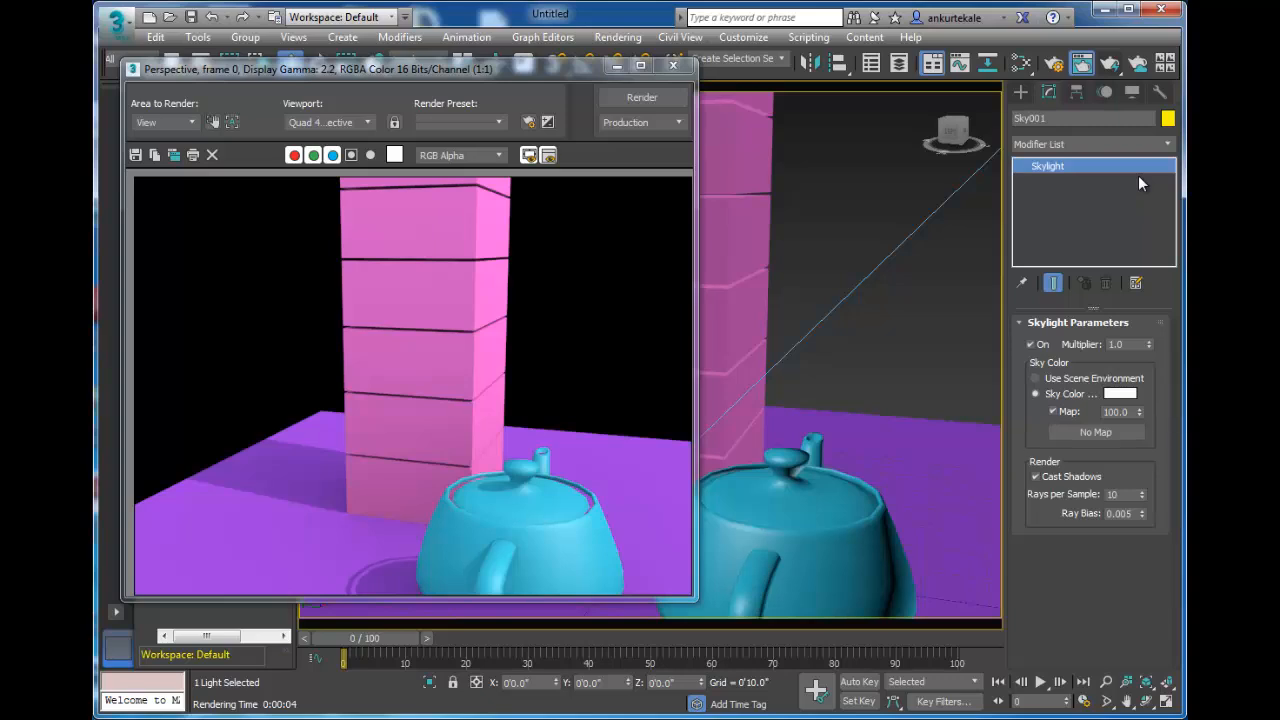
# Turn off the directional light and render the scene lit by the skylight alone
pyautogui.doubleClick(1129, 343)
pyautogui.moveTo(537, 70); pyautogui.dragTo(773, 158)
pyautogui.click(242, 266)
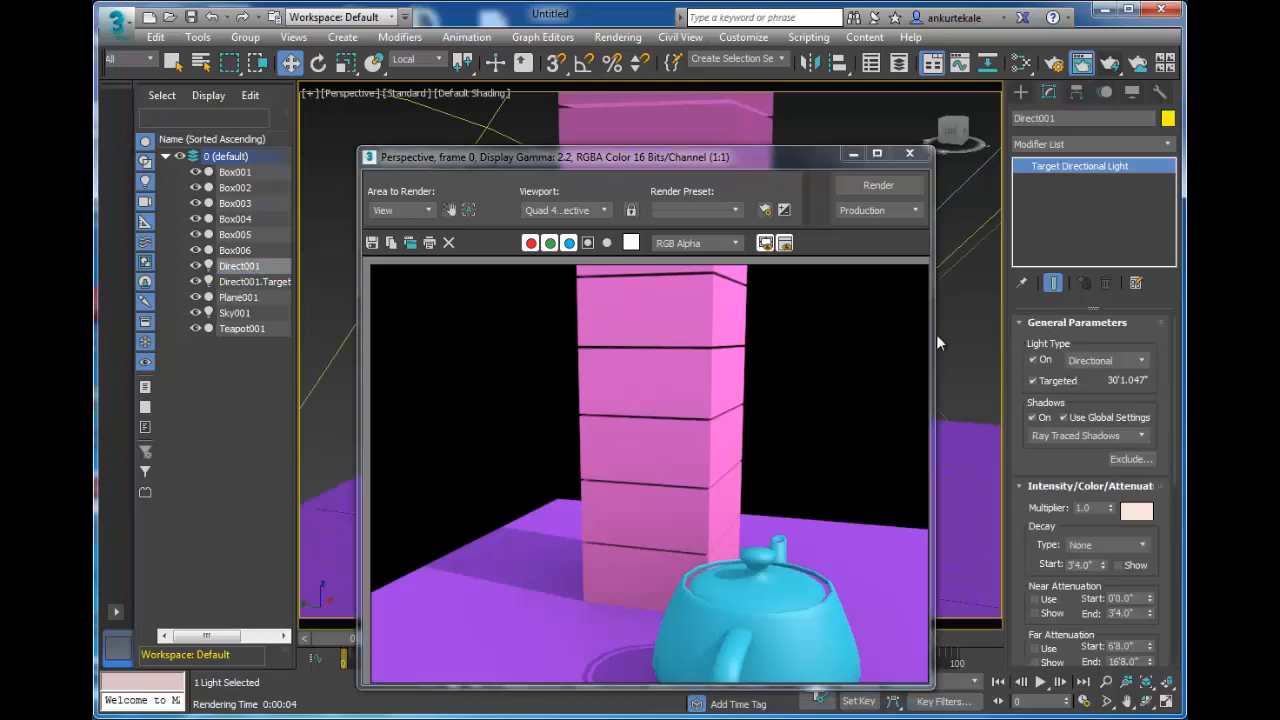
pyautogui.click(1051, 359)
pyautogui.click(878, 185)
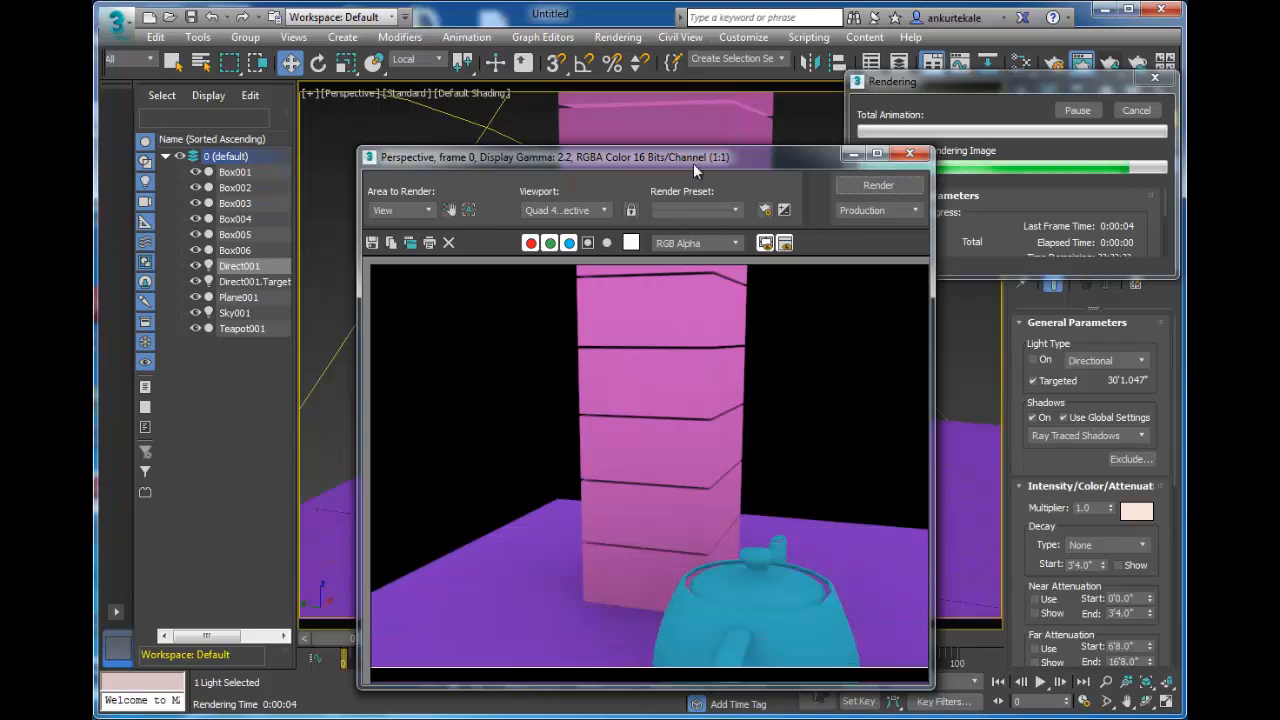
pyautogui.moveTo(694, 161); pyautogui.dragTo(668, 165)
pyautogui.moveTo(573, 113); pyautogui.dragTo(545, 84)
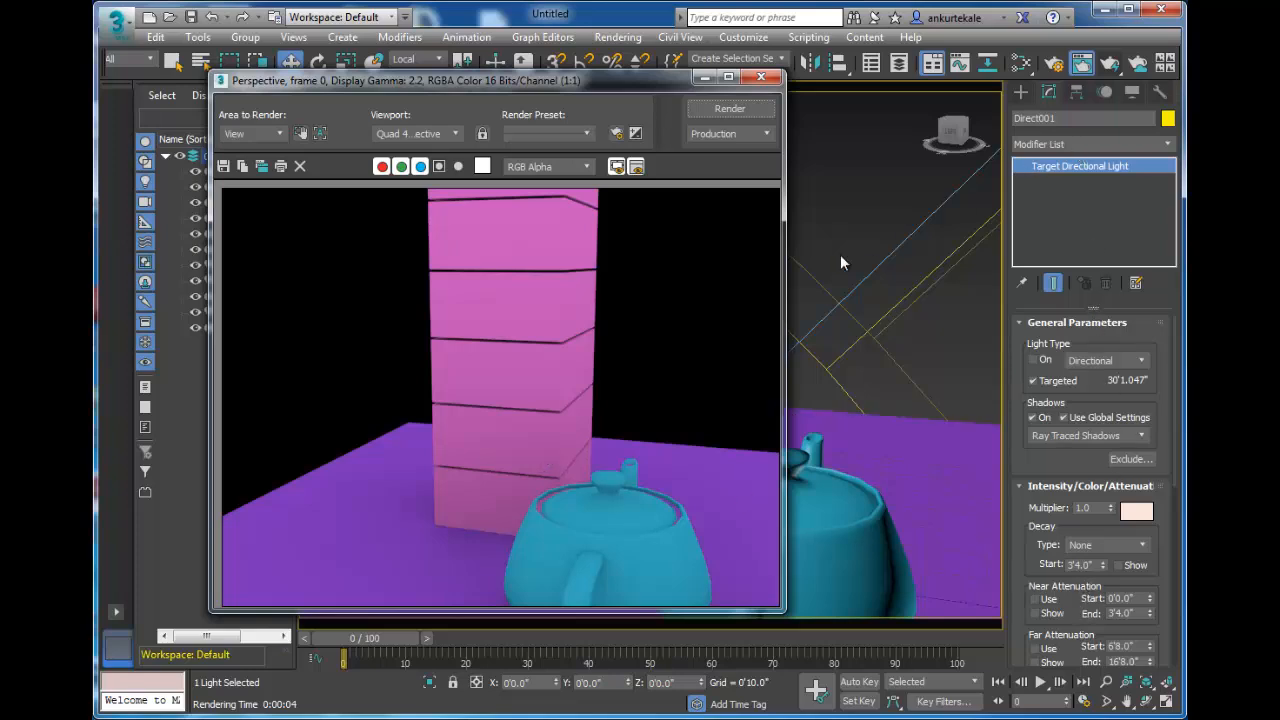
# Set the skylight's multiplier to 0.3 and render the view again
pyautogui.moveTo(457, 87)
pyautogui.mouseDown()
pyautogui.moveTo(561, 93)
pyautogui.moveTo(455, 78)
pyautogui.mouseUp()
pyautogui.click(235, 314)
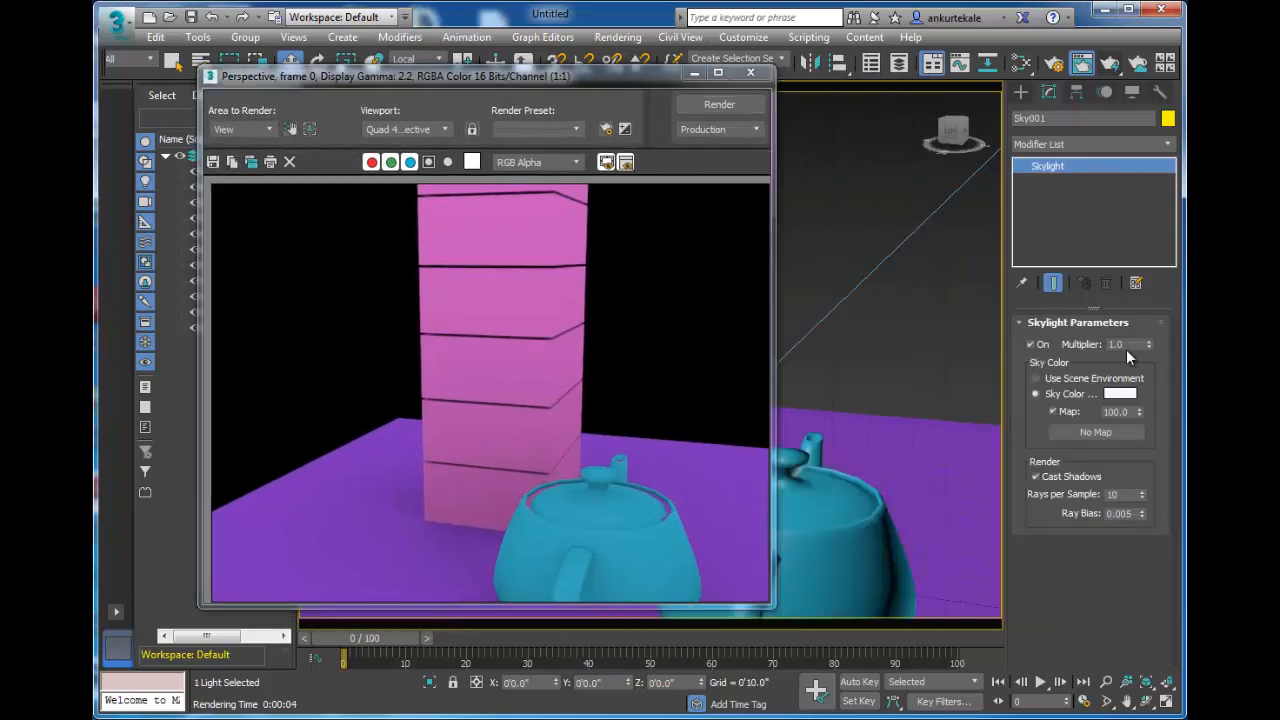
pyautogui.click(1124, 346)
pyautogui.click(698, 106)
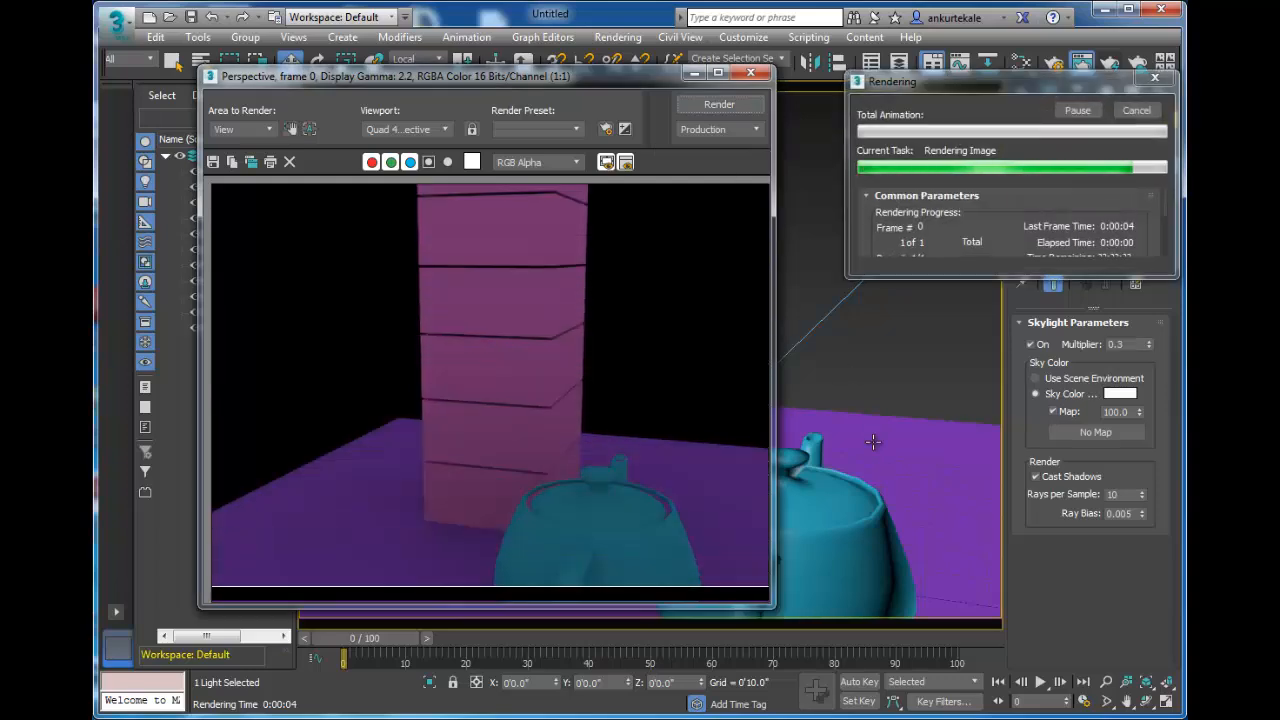
# Increase the teapot's segments to 46, then start a render and cancel it partway
pyautogui.click(870, 511)
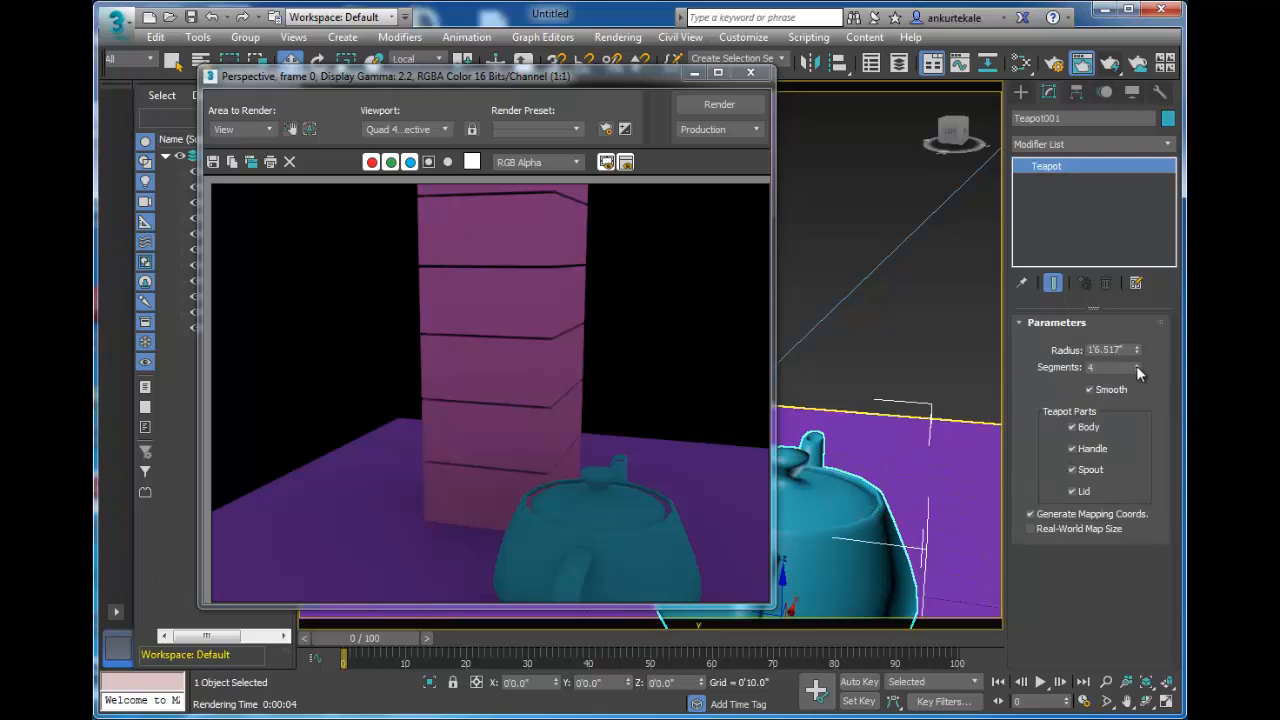
pyautogui.moveTo(1136, 365); pyautogui.dragTo(1136, 330)
pyautogui.click(755, 106)
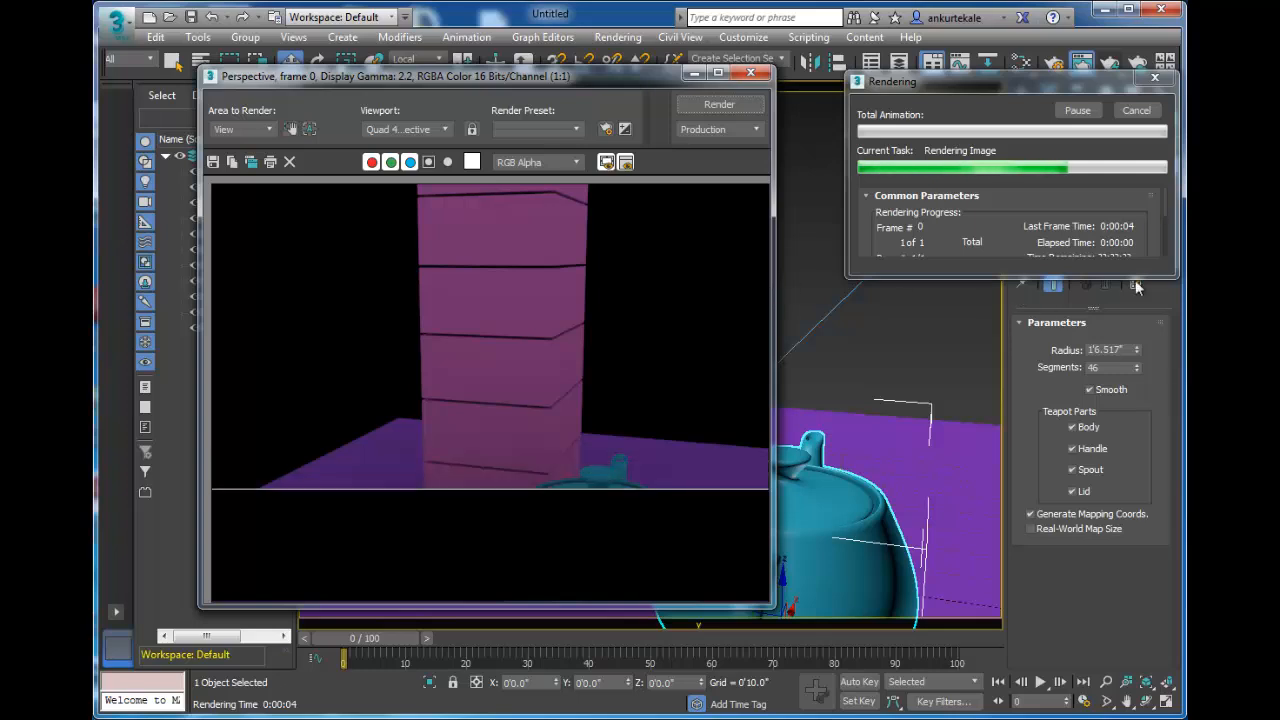
pyautogui.click(1133, 110)
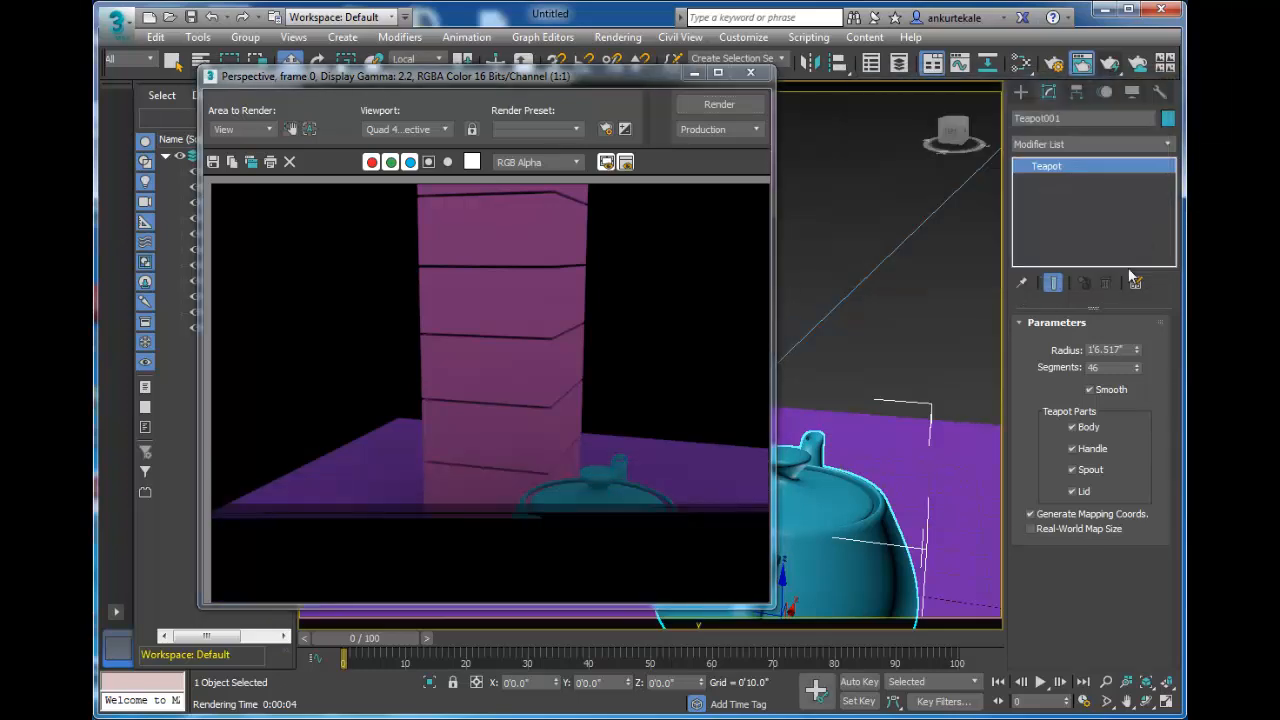
# Change the skylight's sky colour to light blue, RGB 94, 94, 255, and render the view
pyautogui.moveTo(297, 81); pyautogui.dragTo(347, 88)
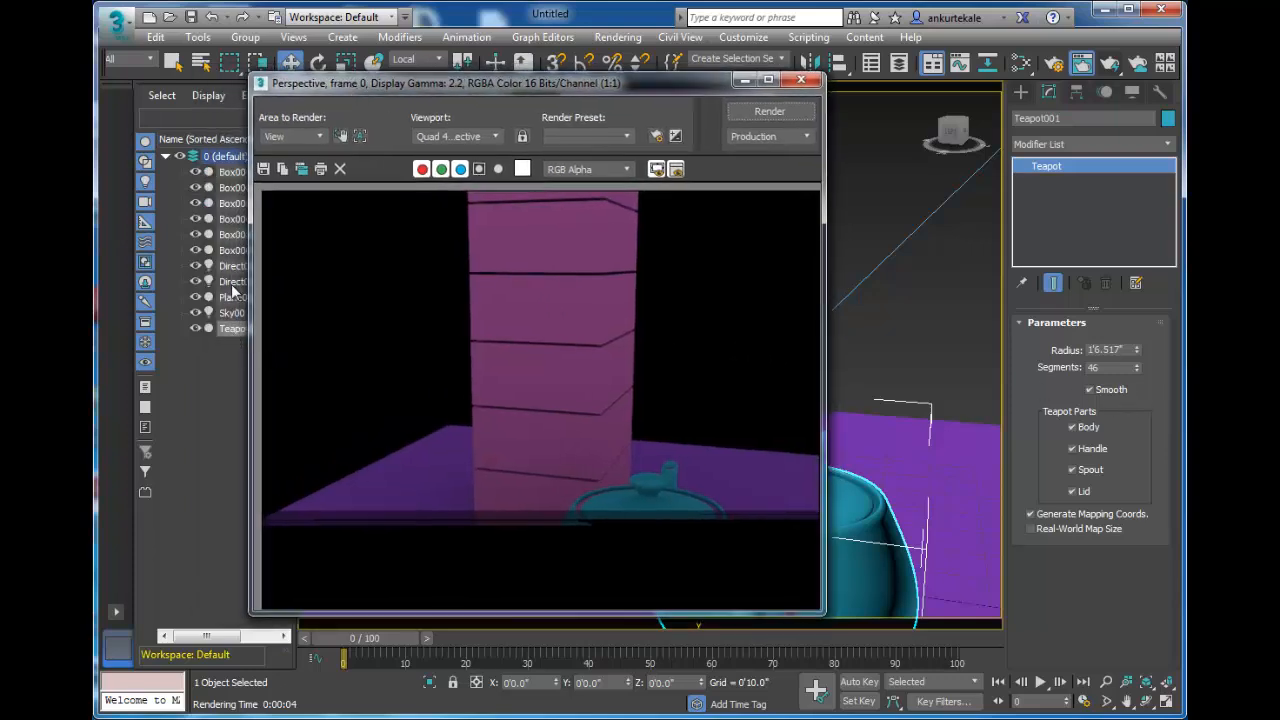
pyautogui.click(232, 313)
pyautogui.moveTo(507, 82); pyautogui.dragTo(447, 69)
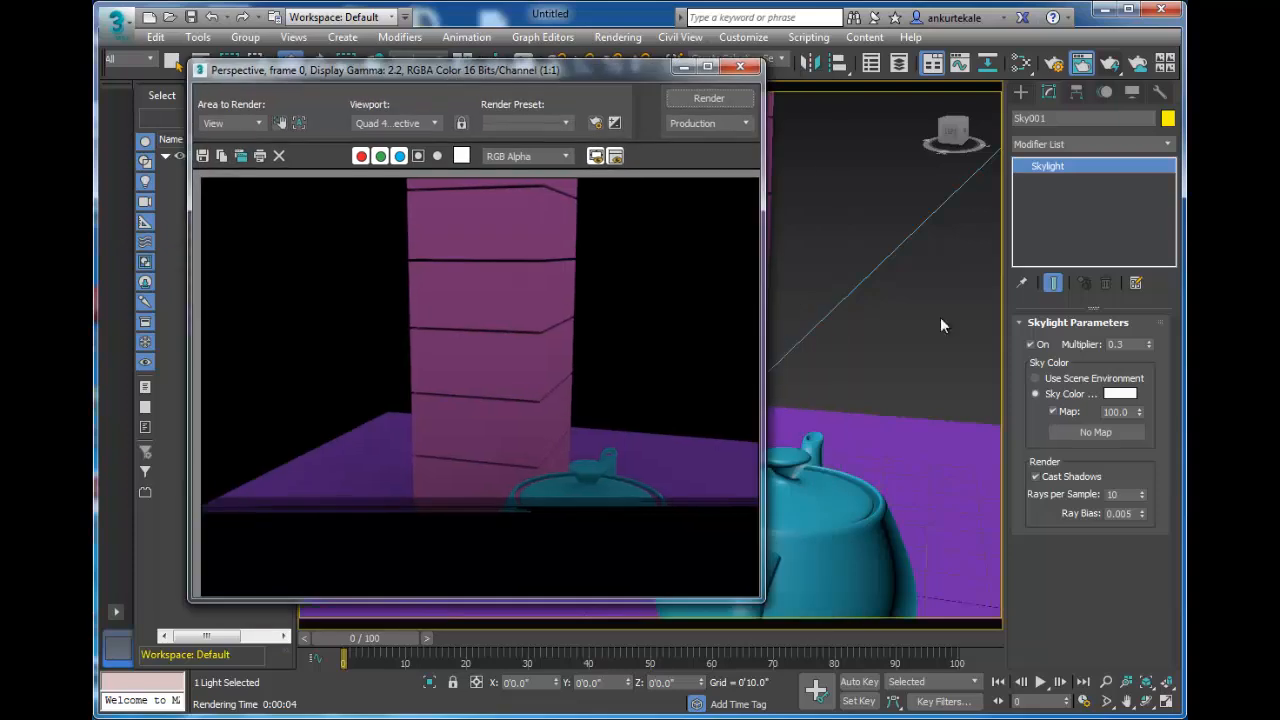
pyautogui.click(1120, 394)
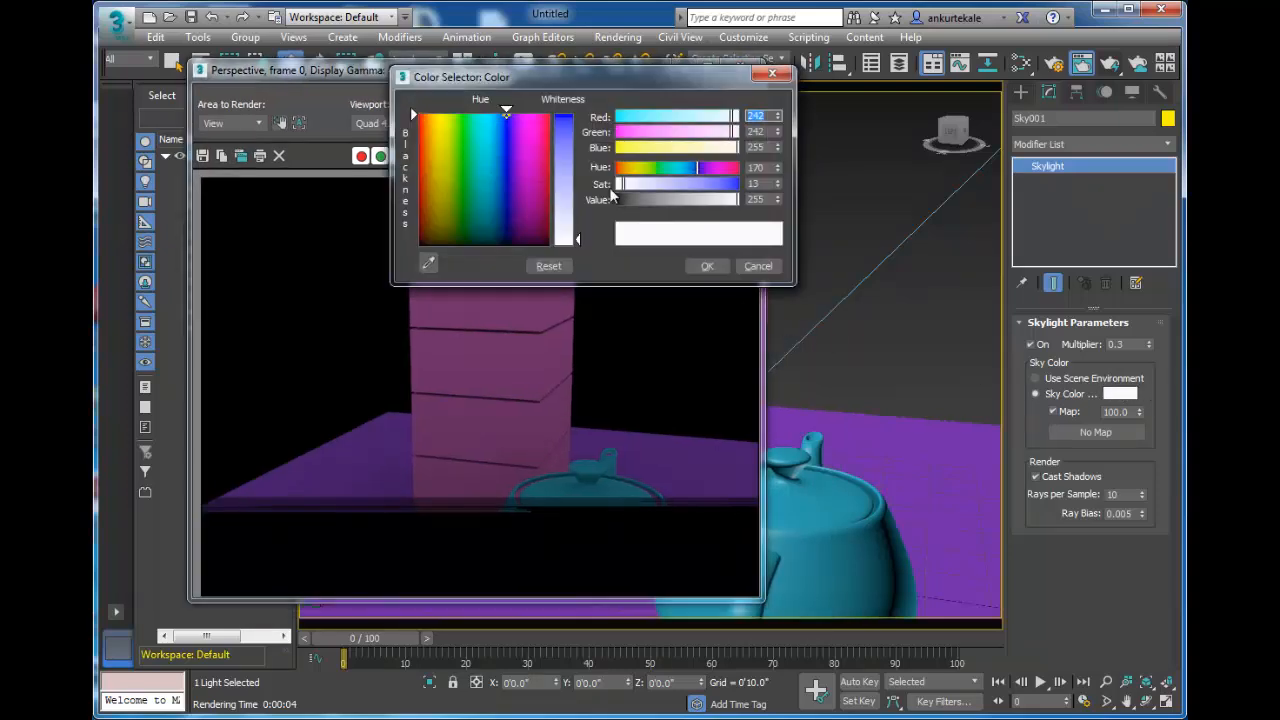
pyautogui.click(566, 170)
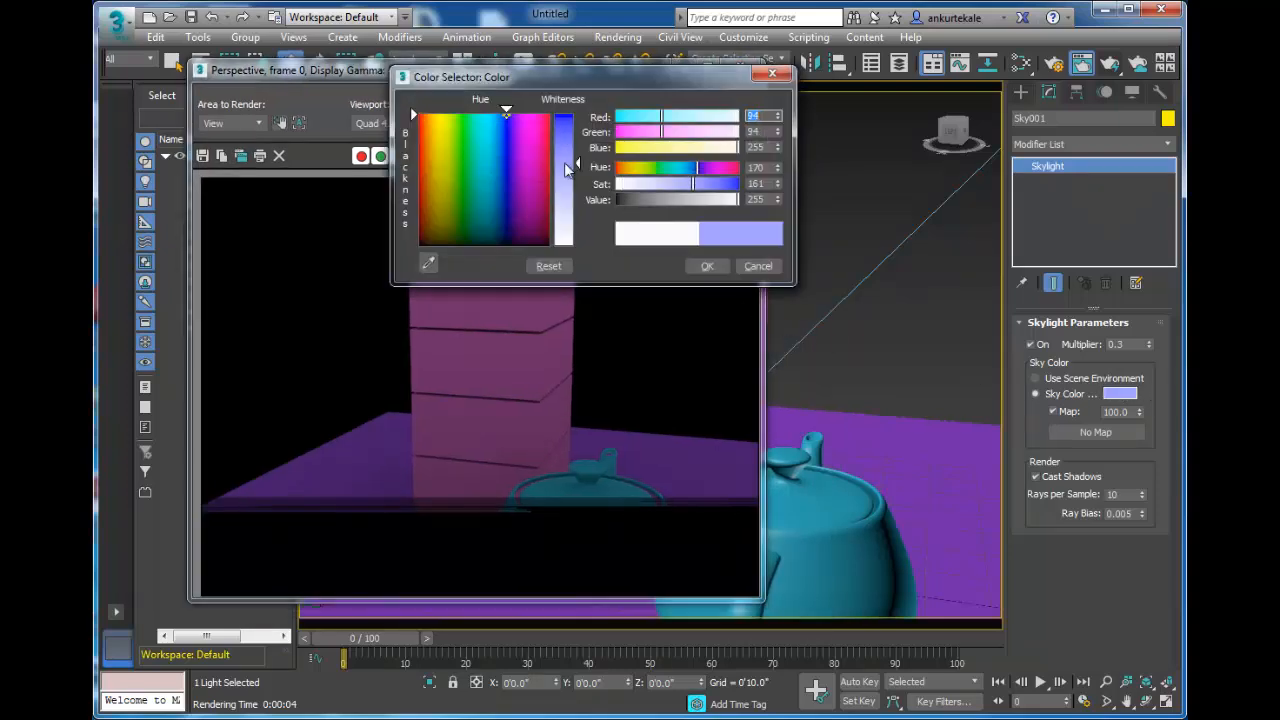
pyautogui.click(716, 268)
pyautogui.click(735, 103)
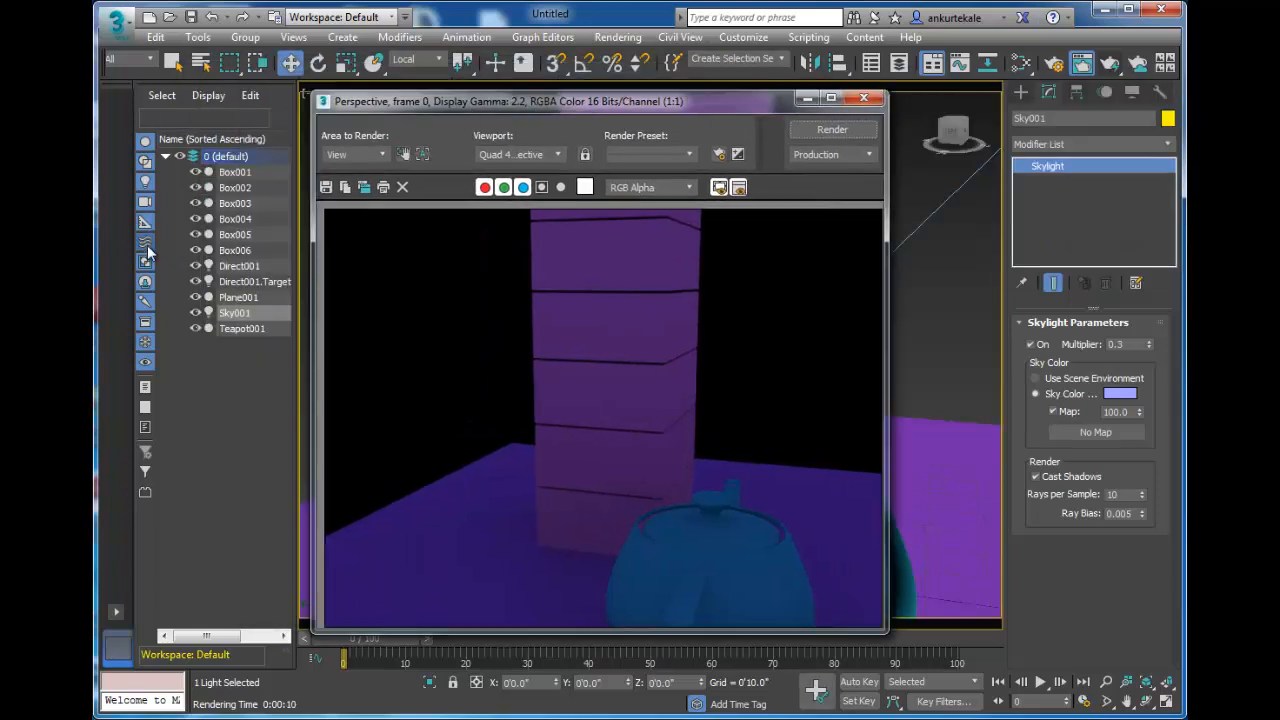
# Turn the directional light back on, render the scene with both lights, and close the render window
pyautogui.click(245, 266)
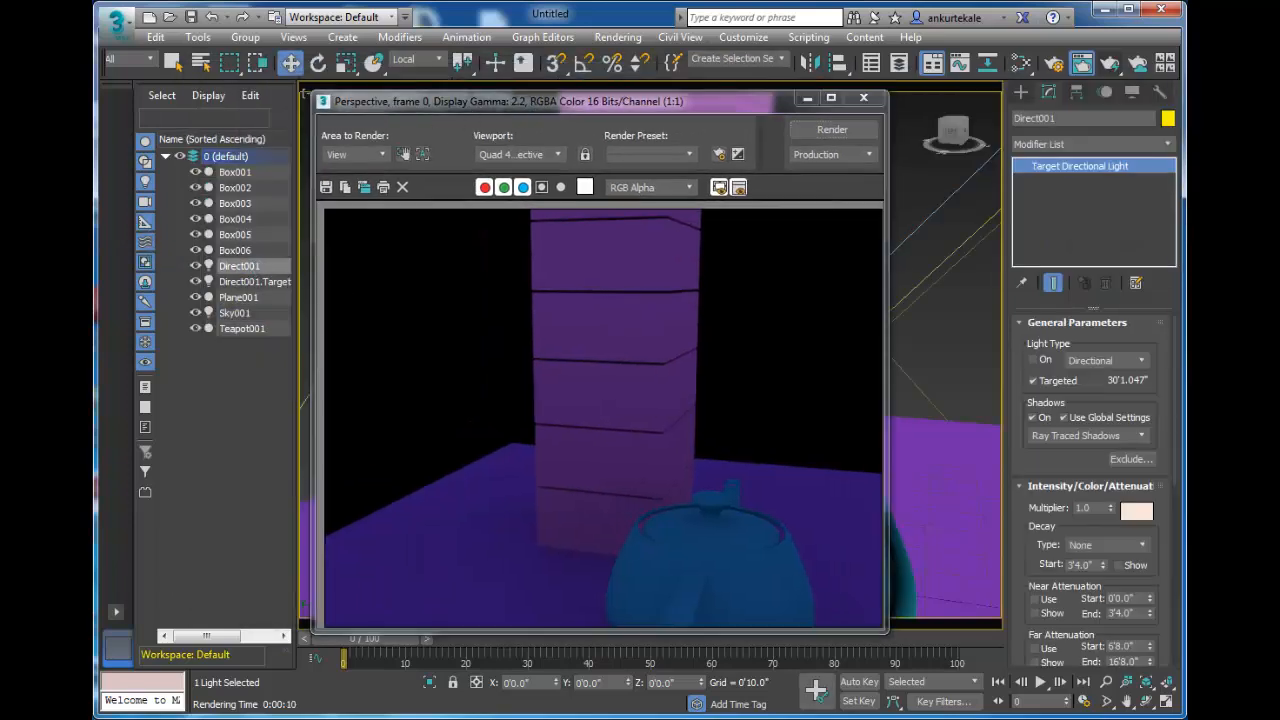
pyautogui.click(1043, 361)
pyautogui.click(840, 132)
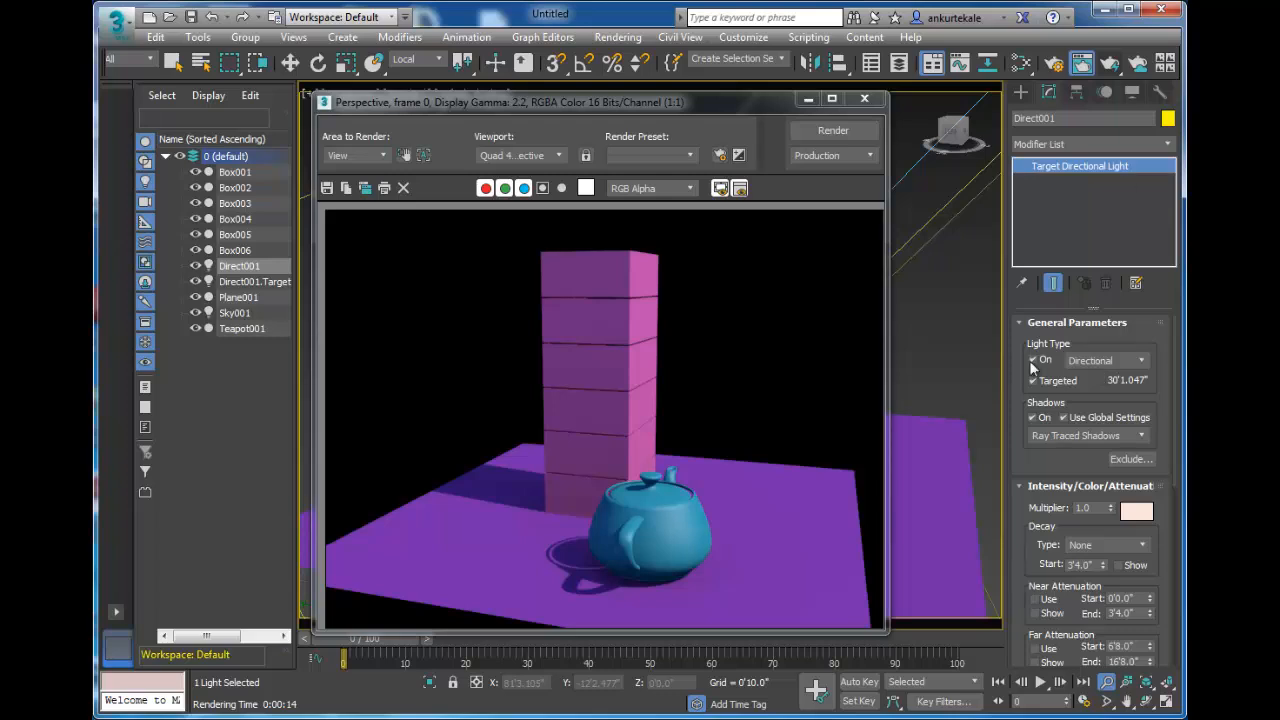
pyautogui.click(662, 510)
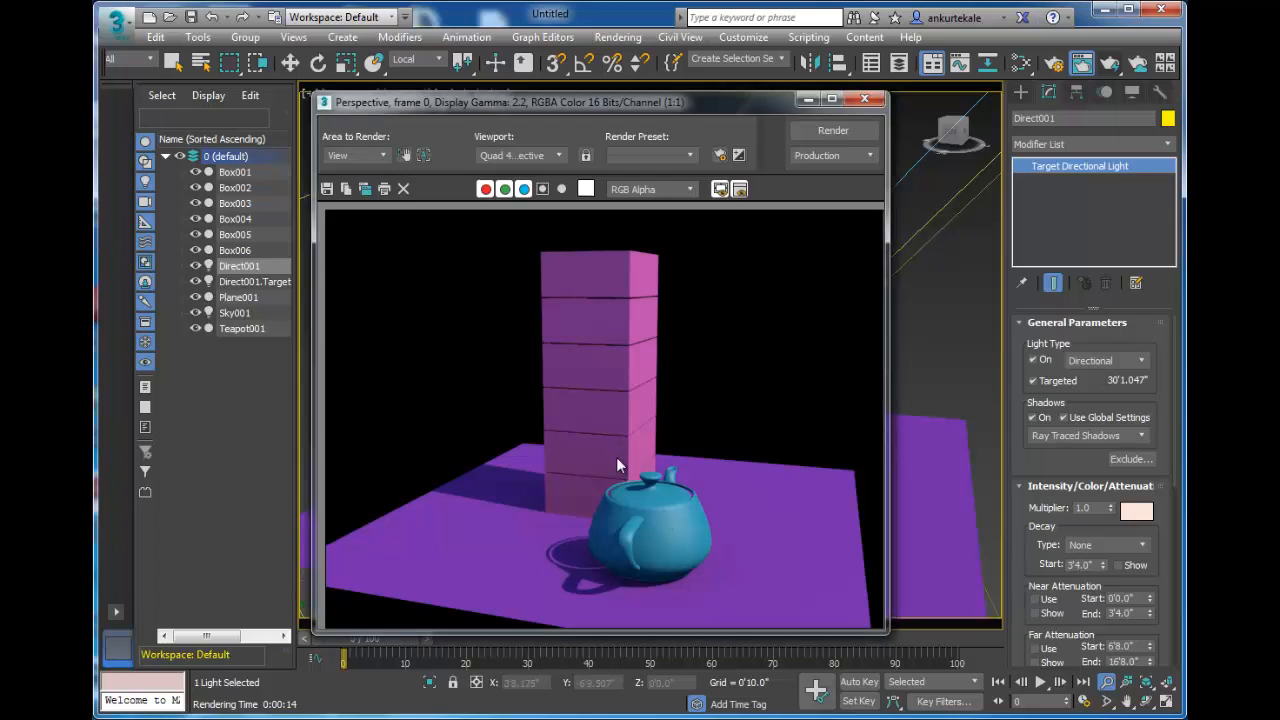
pyautogui.scroll(-1, 617, 462)
pyautogui.scroll(1, 617, 462)
pyautogui.click(864, 98)
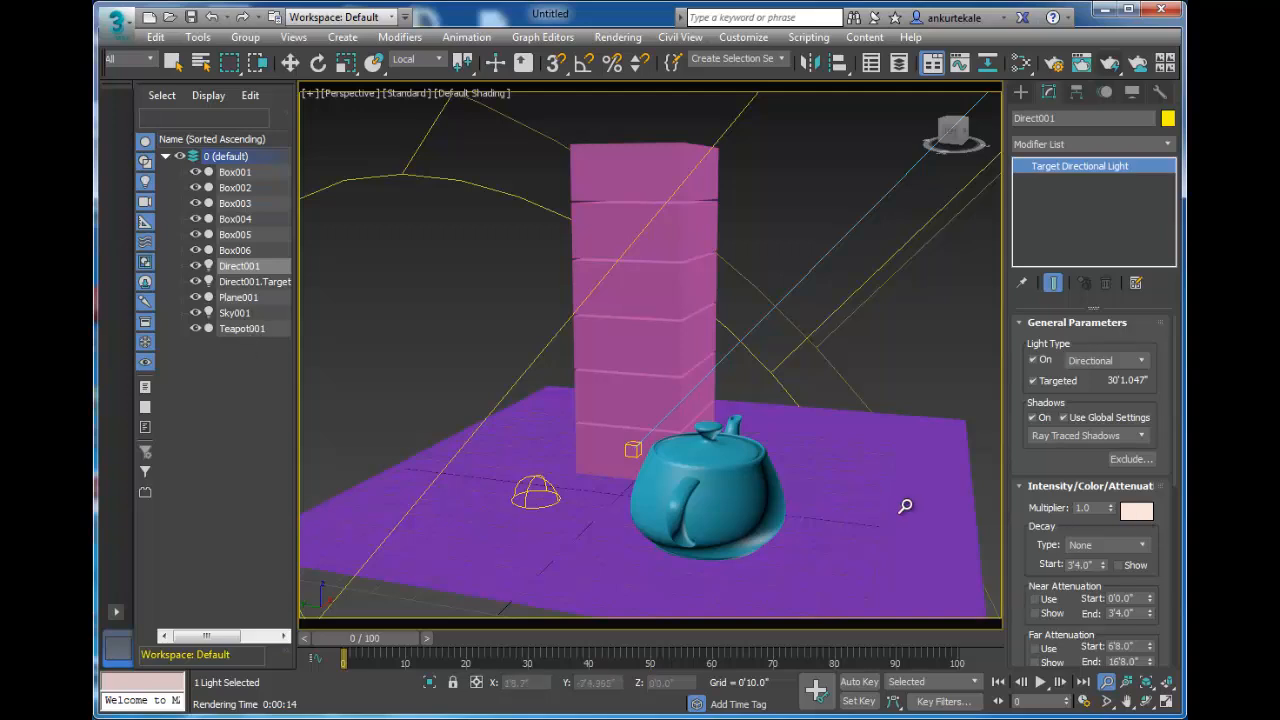
# Select the skylight and hide it in the scene
pyautogui.click(228, 314)
pyautogui.click(196, 314)
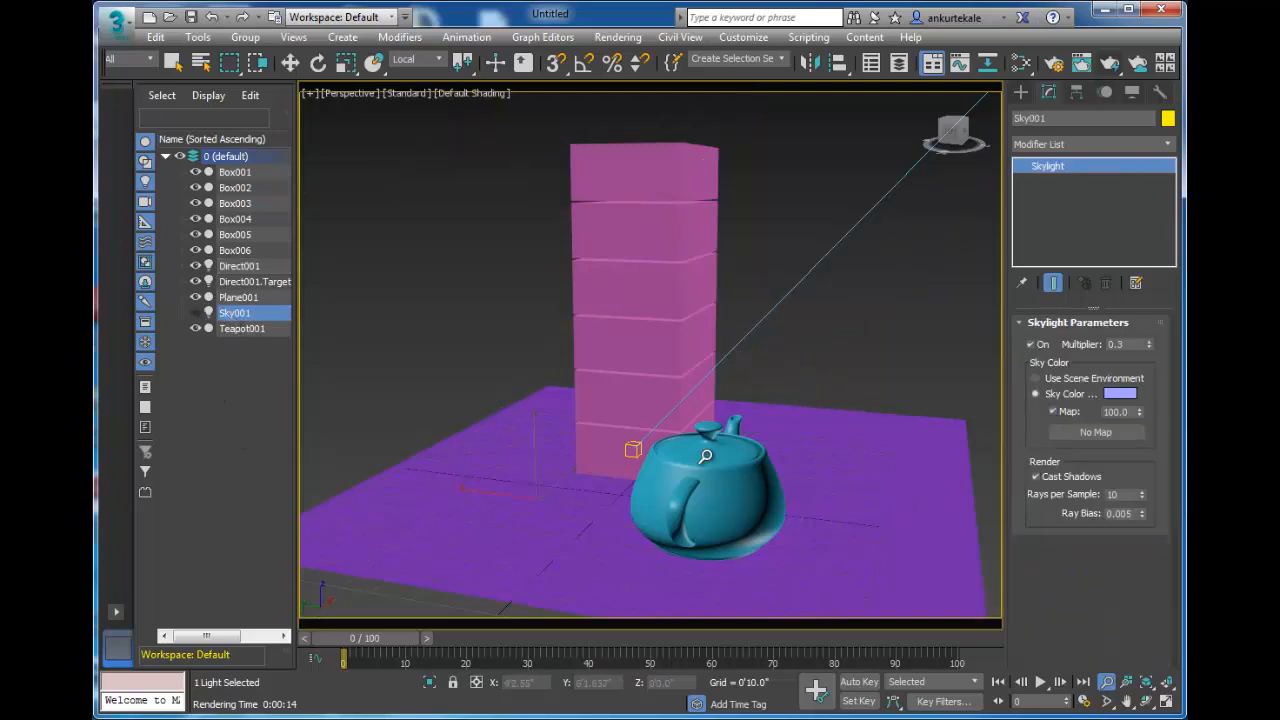
# Render the view with only the directional light, delete the hidden skylight, and close the render window
pyautogui.click(1110, 63)
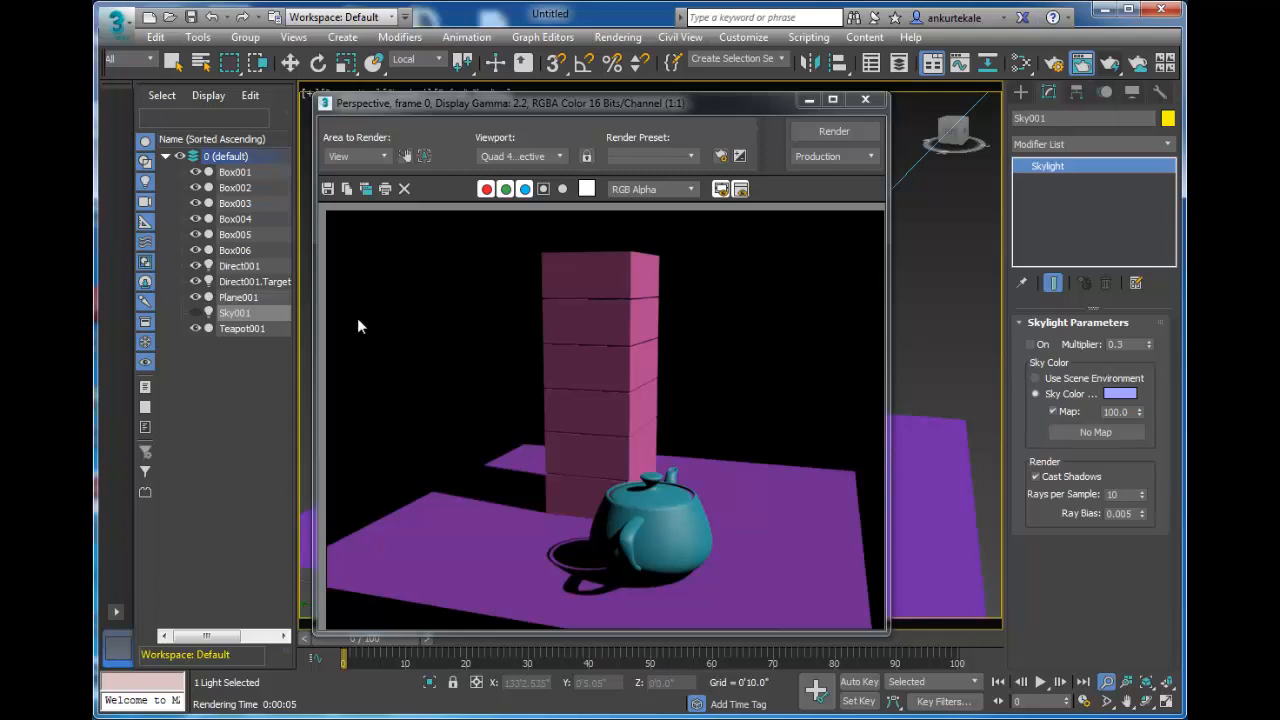
pyautogui.click(236, 314)
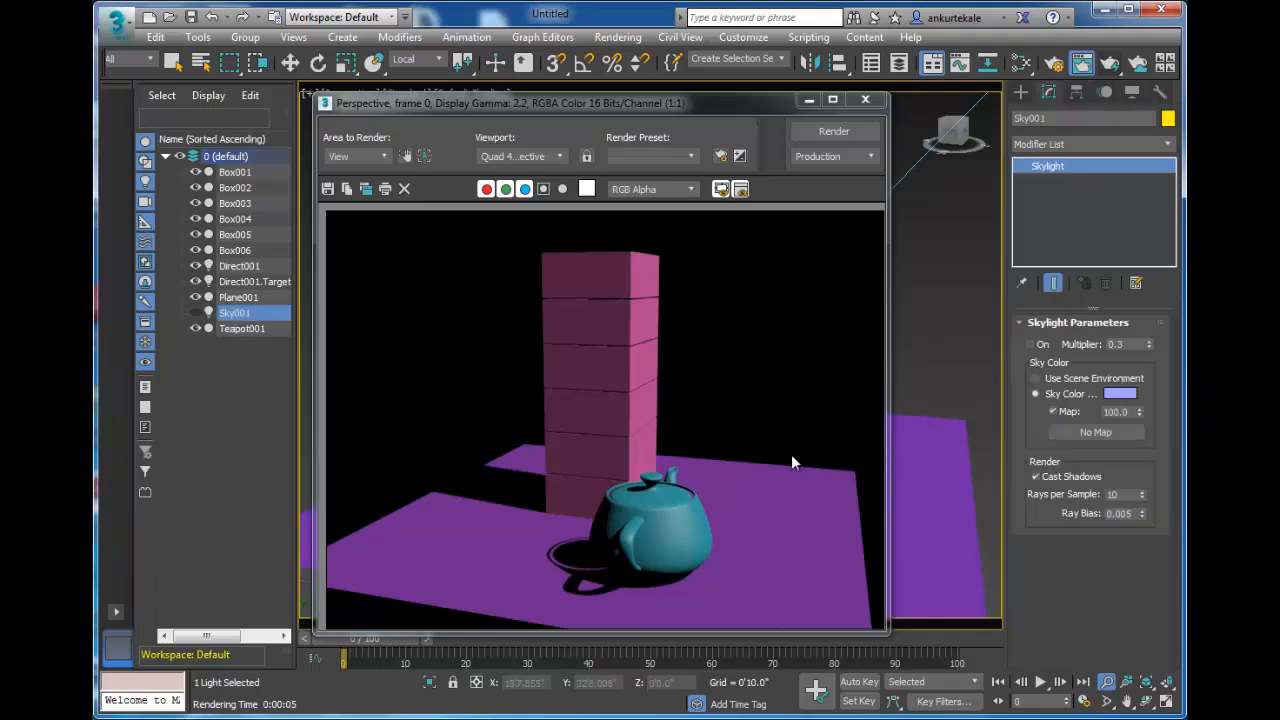
pyautogui.press('Delete')
pyautogui.click(832, 131)
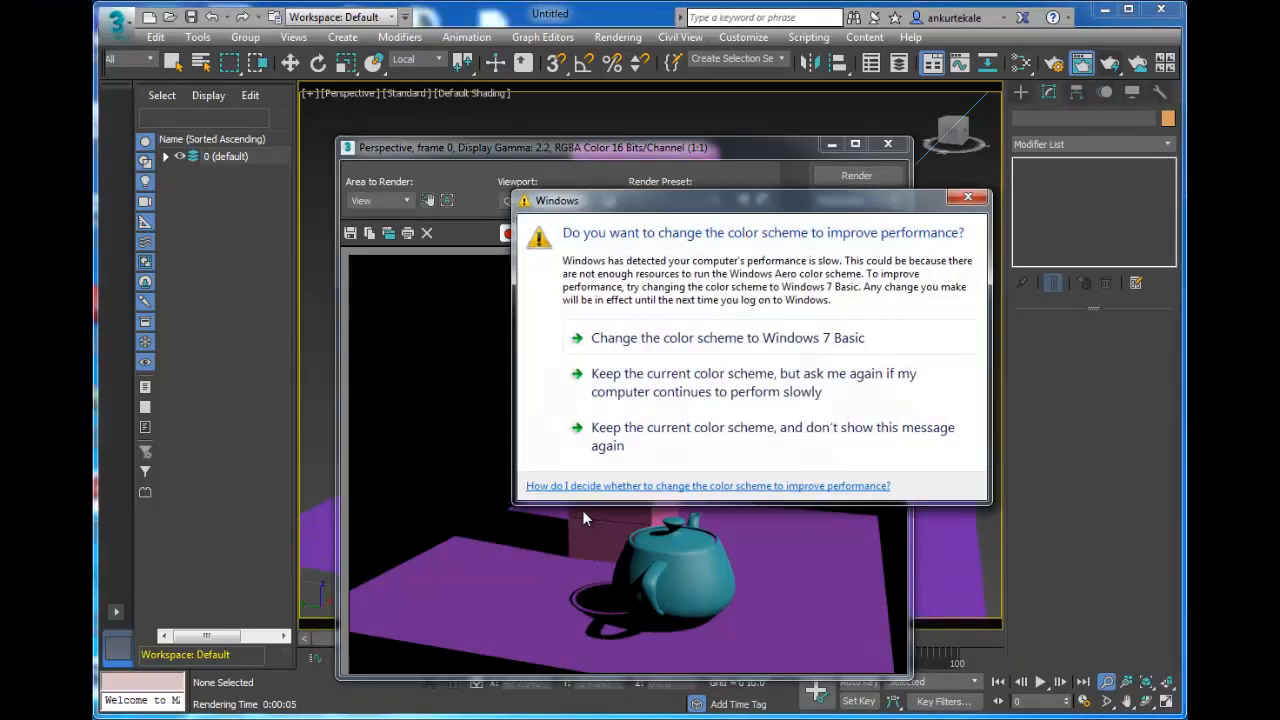
pyautogui.click(700, 400)
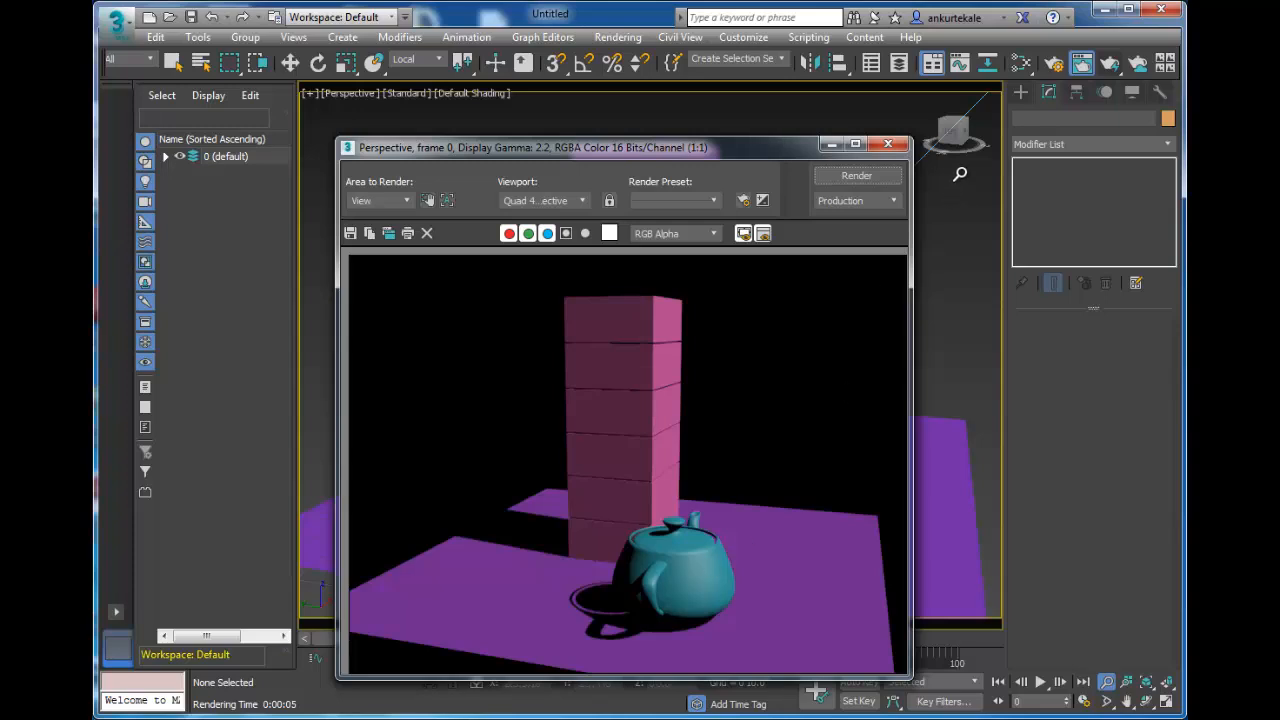
pyautogui.click(888, 145)
# Switch the scene object list from layers to hierarchy sorting and select the directional light Direct001
pyautogui.moveTo(283, 655)
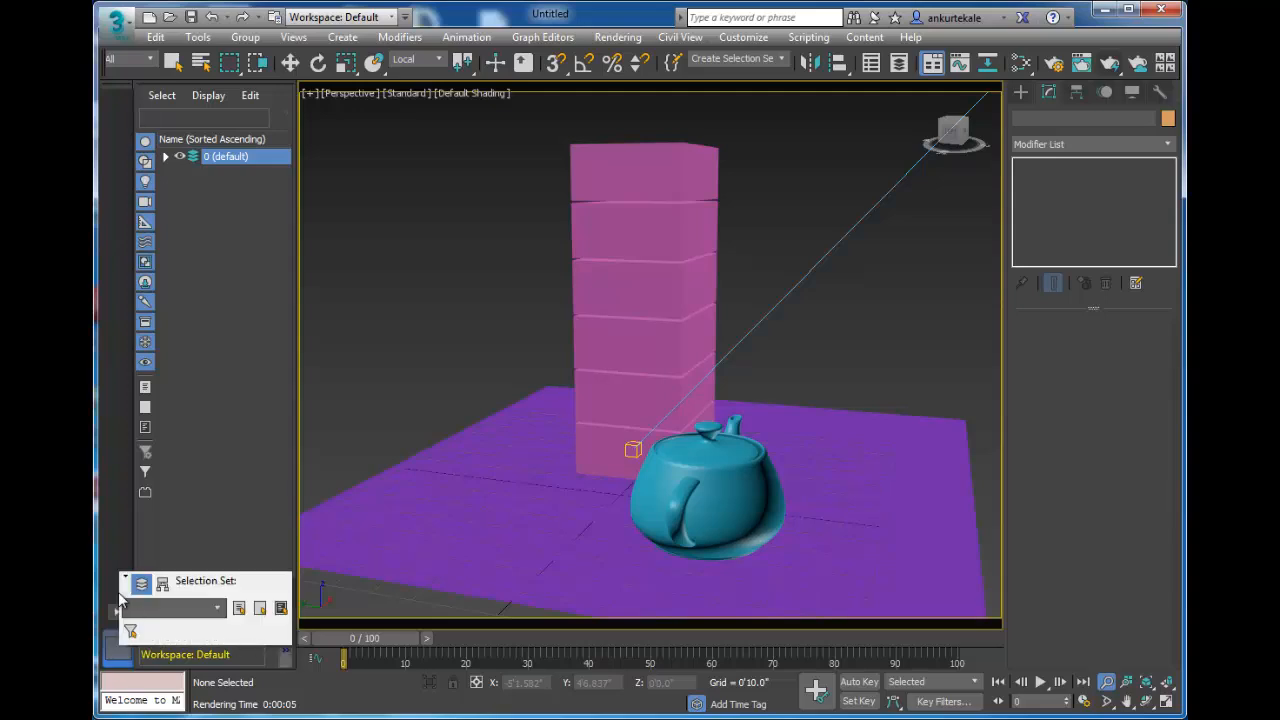
pyautogui.click(162, 584)
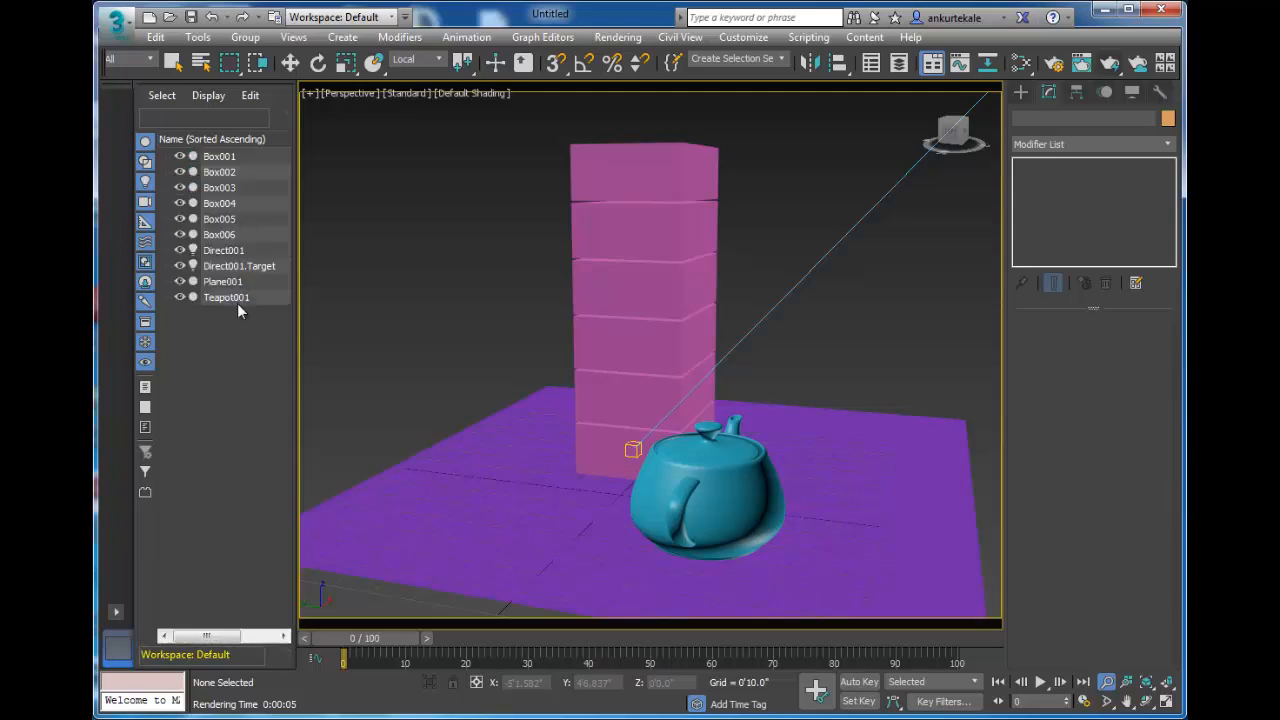
pyautogui.click(225, 250)
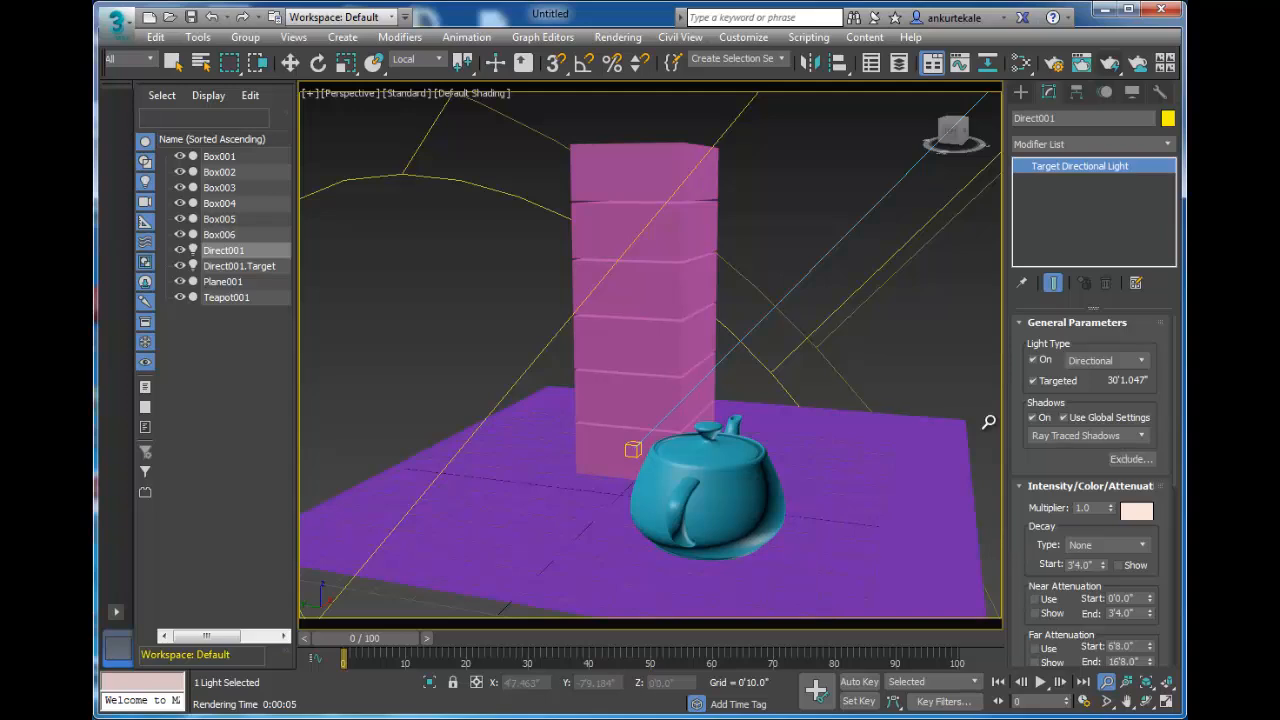
# Exclude Teapot001 from both the directional light's illumination and shadow casting, and render the view
pyautogui.click(1130, 459)
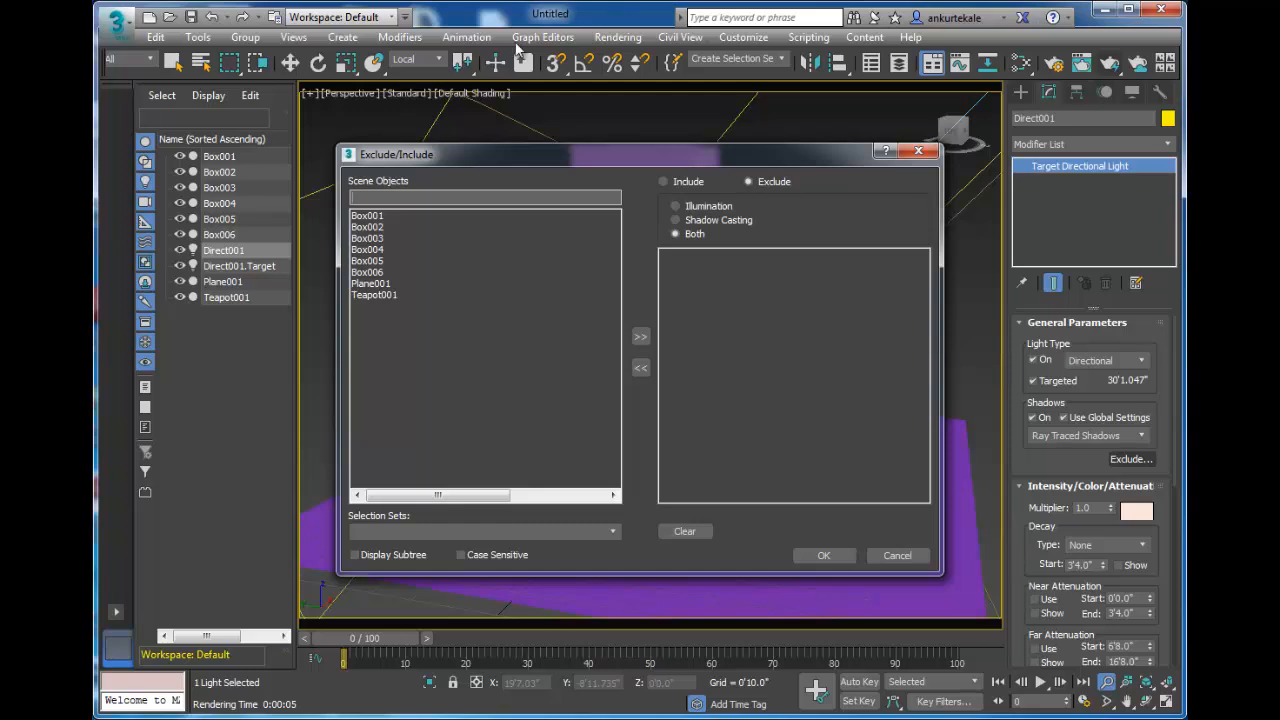
pyautogui.moveTo(436, 146); pyautogui.dragTo(411, 121)
pyautogui.click(362, 272)
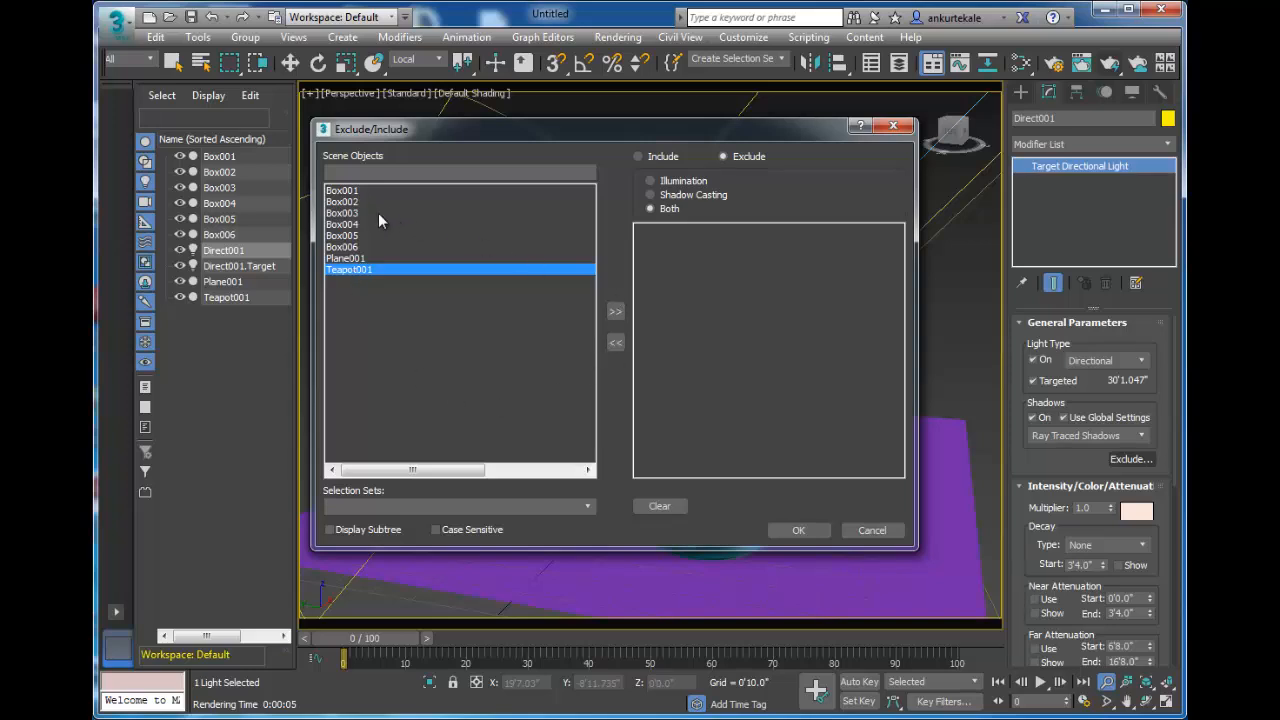
pyautogui.click(615, 311)
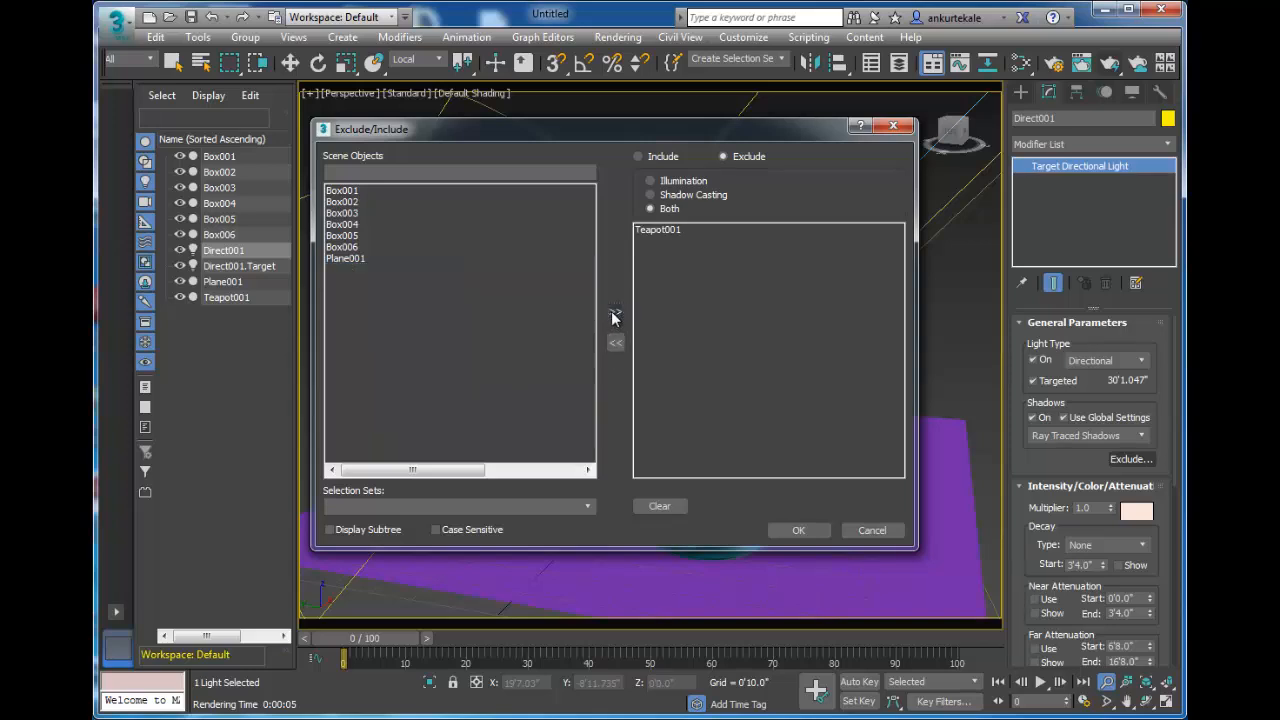
pyautogui.click(663, 231)
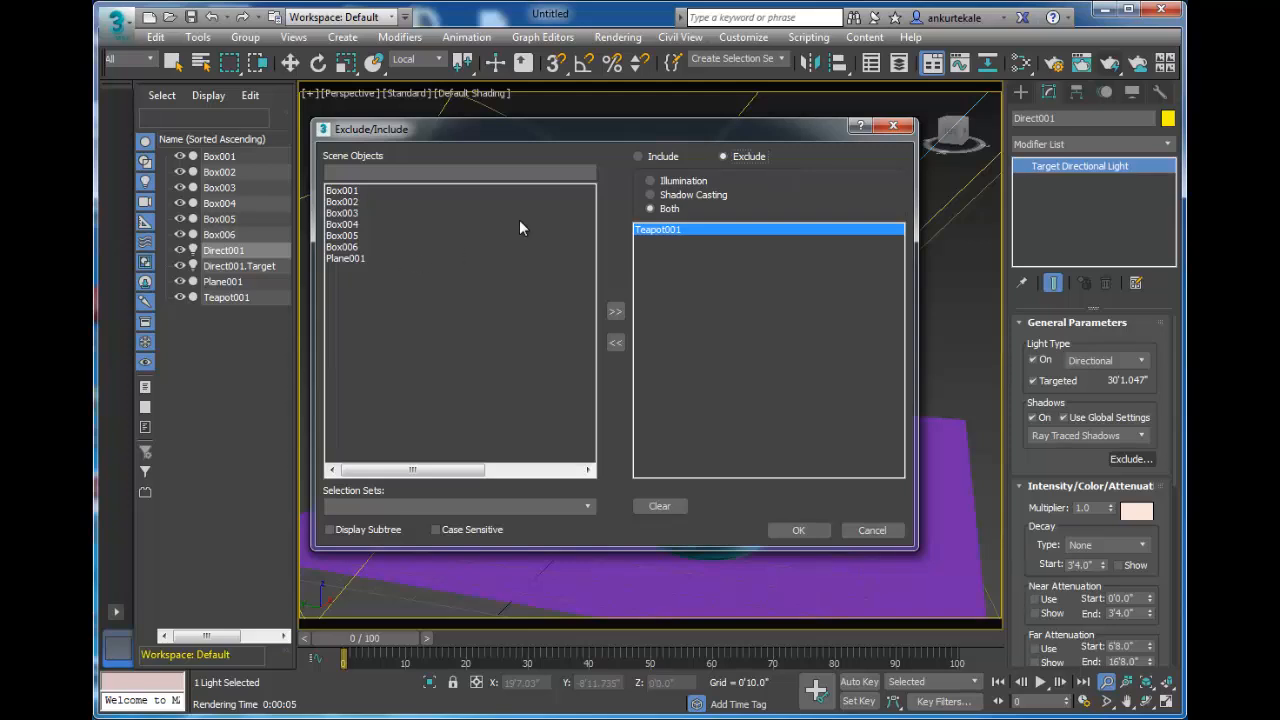
pyautogui.click(816, 531)
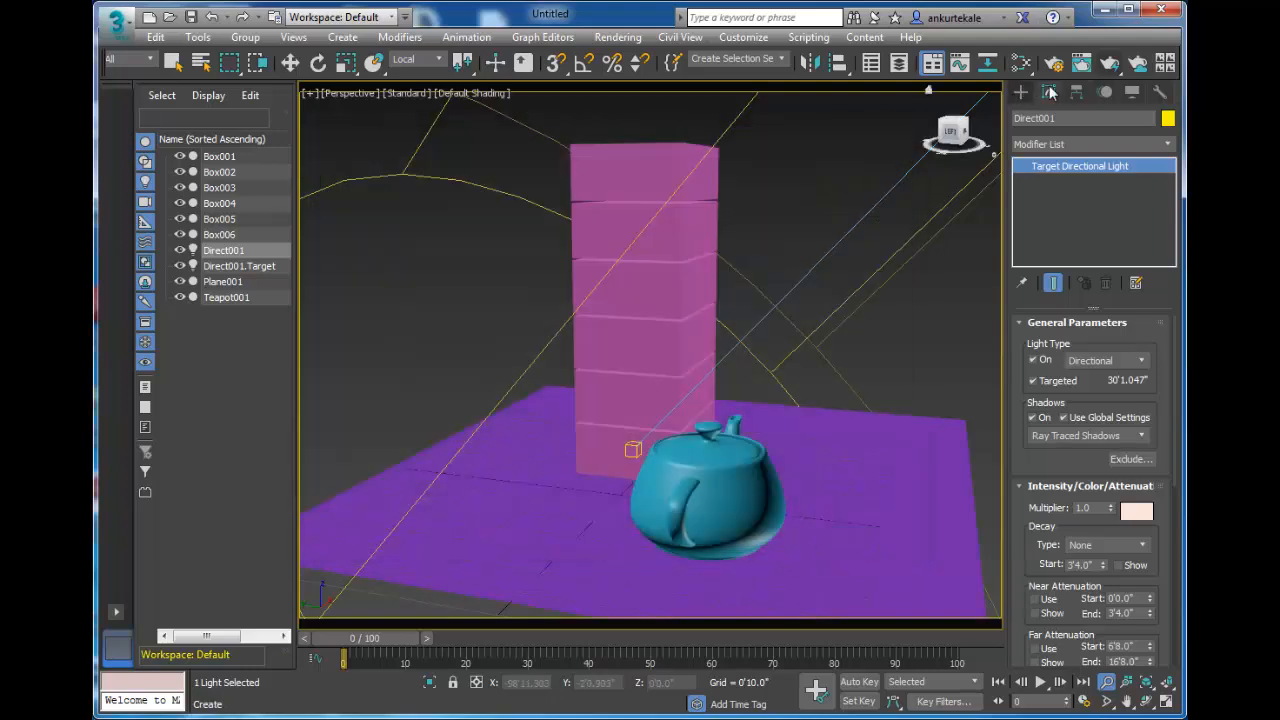
pyautogui.click(1110, 62)
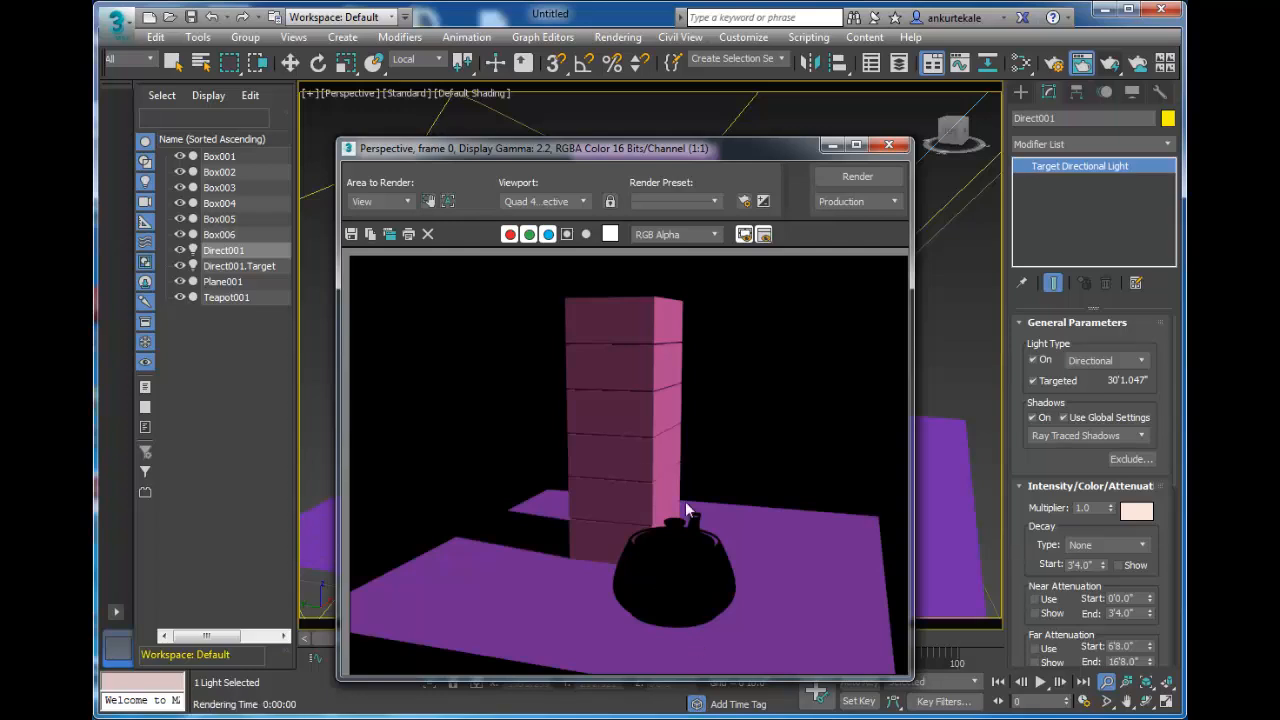
pyautogui.moveTo(686, 149); pyautogui.dragTo(641, 150)
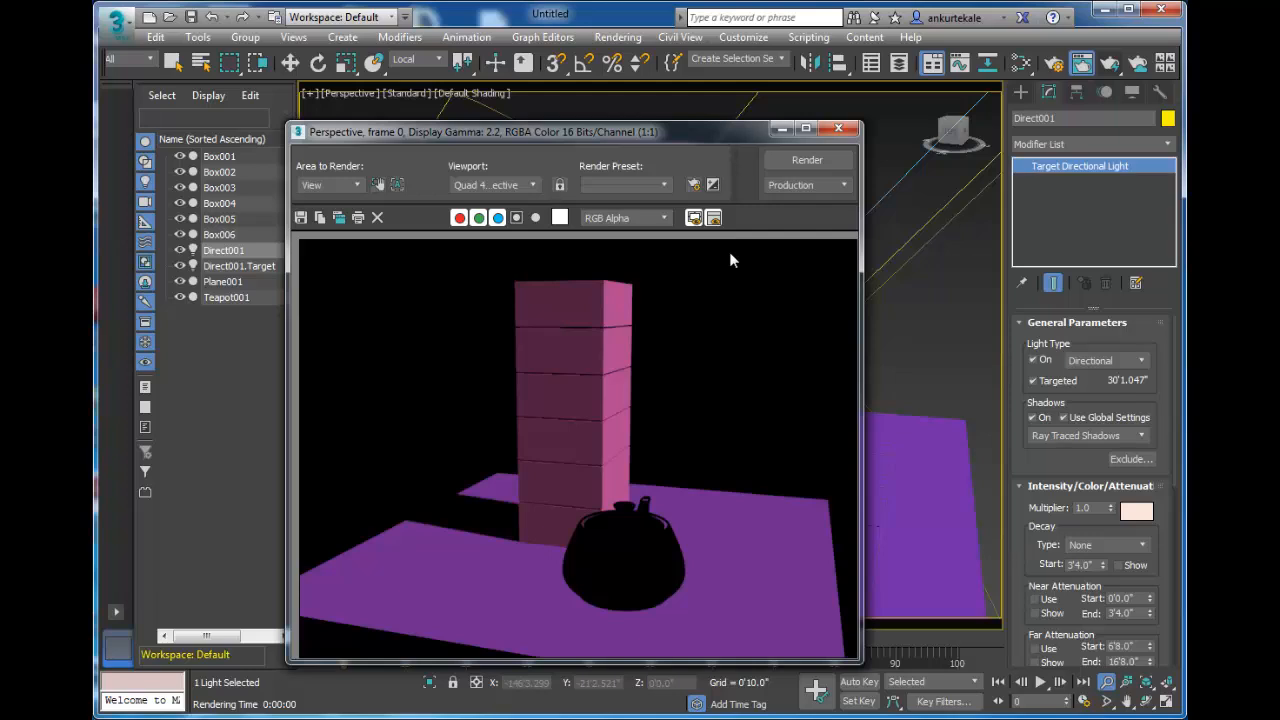
# Clear the directional light's exclusion list, render the view again, and close the render window
pyautogui.click(1131, 459)
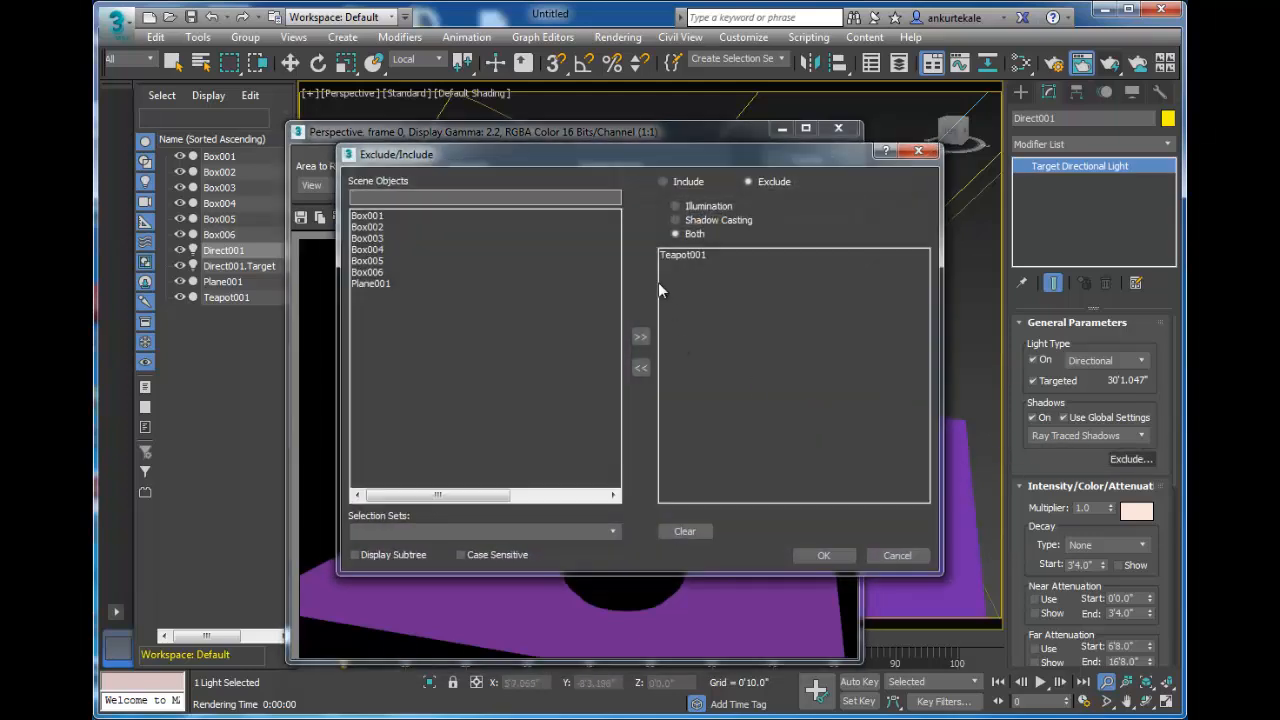
pyautogui.click(680, 531)
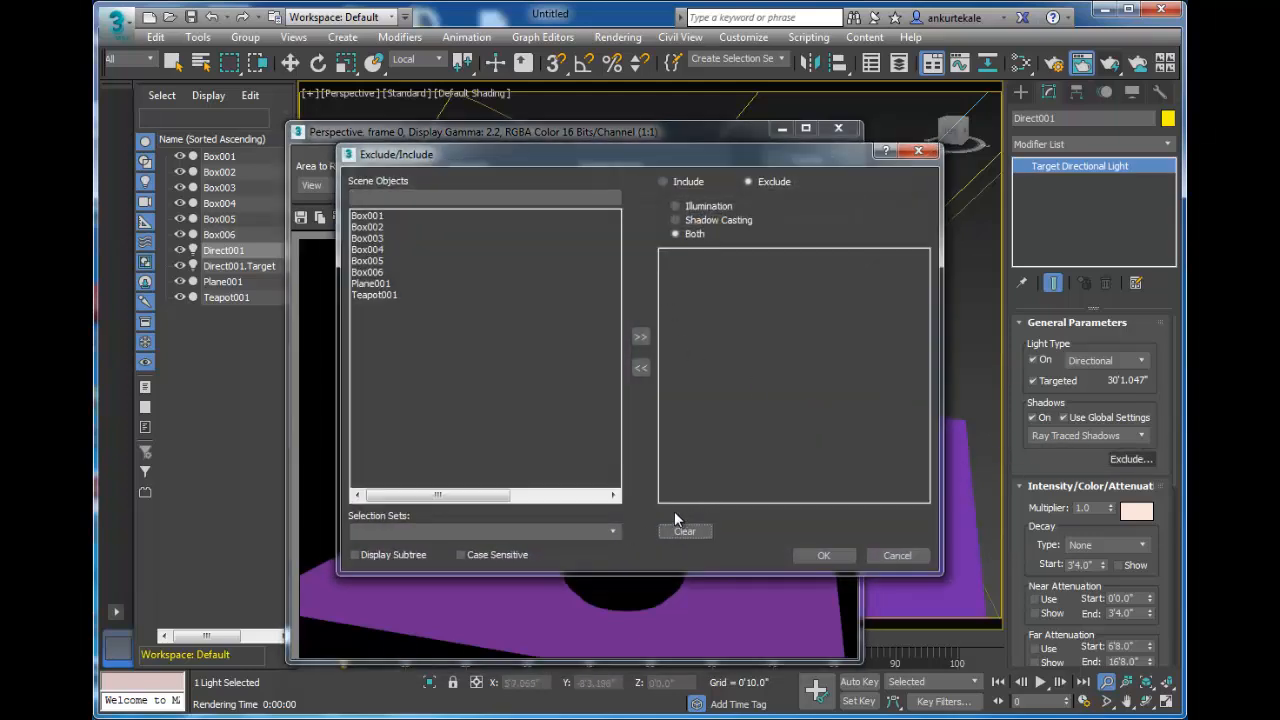
pyautogui.click(819, 560)
pyautogui.click(816, 161)
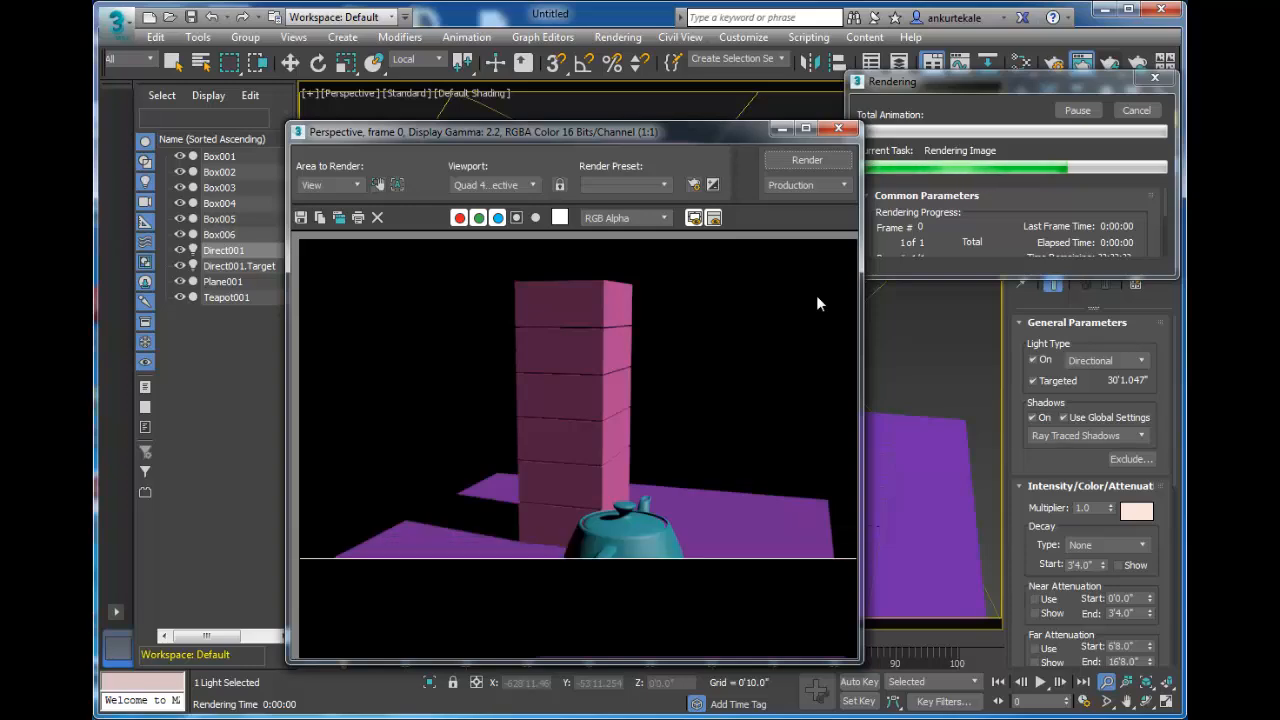
pyautogui.click(838, 129)
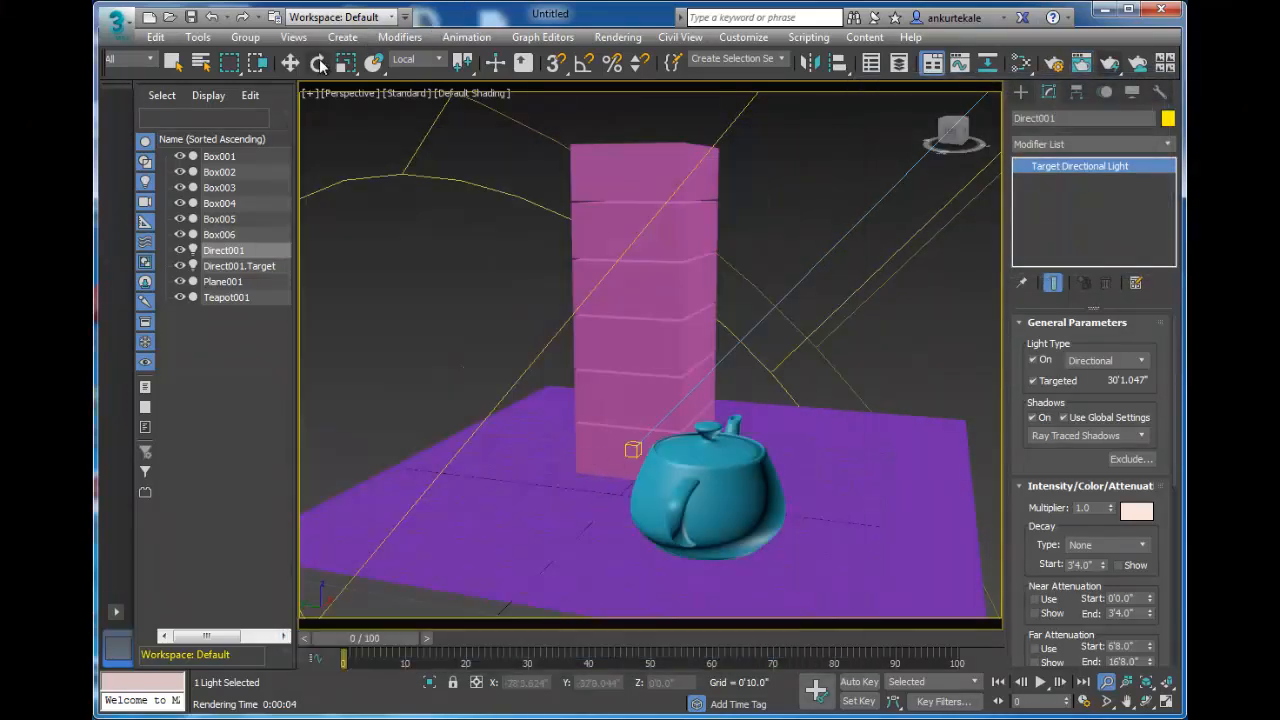
# Stretch the tower's lowest box along its X axis to about 514%, and render the view with the elongated box
pyautogui.click(173, 62)
pyautogui.click(592, 451)
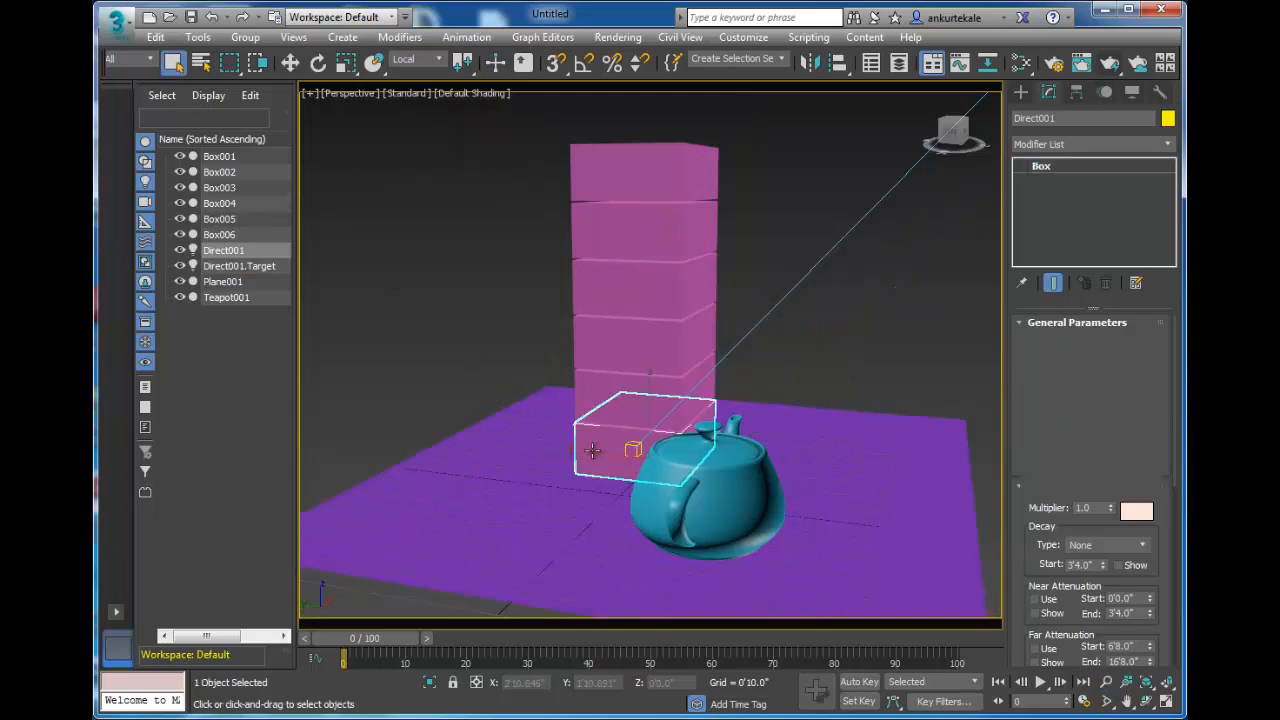
pyautogui.click(346, 63)
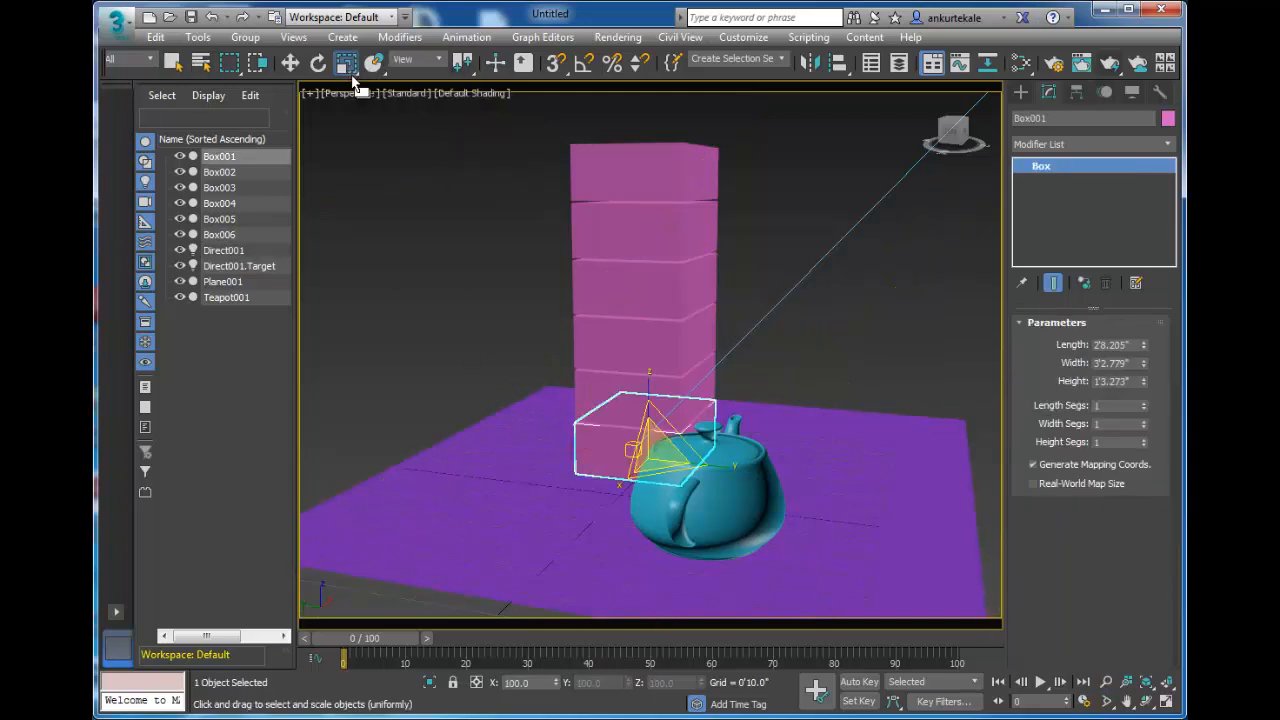
pyautogui.click(352, 83)
pyautogui.moveTo(628, 486); pyautogui.dragTo(537, 603)
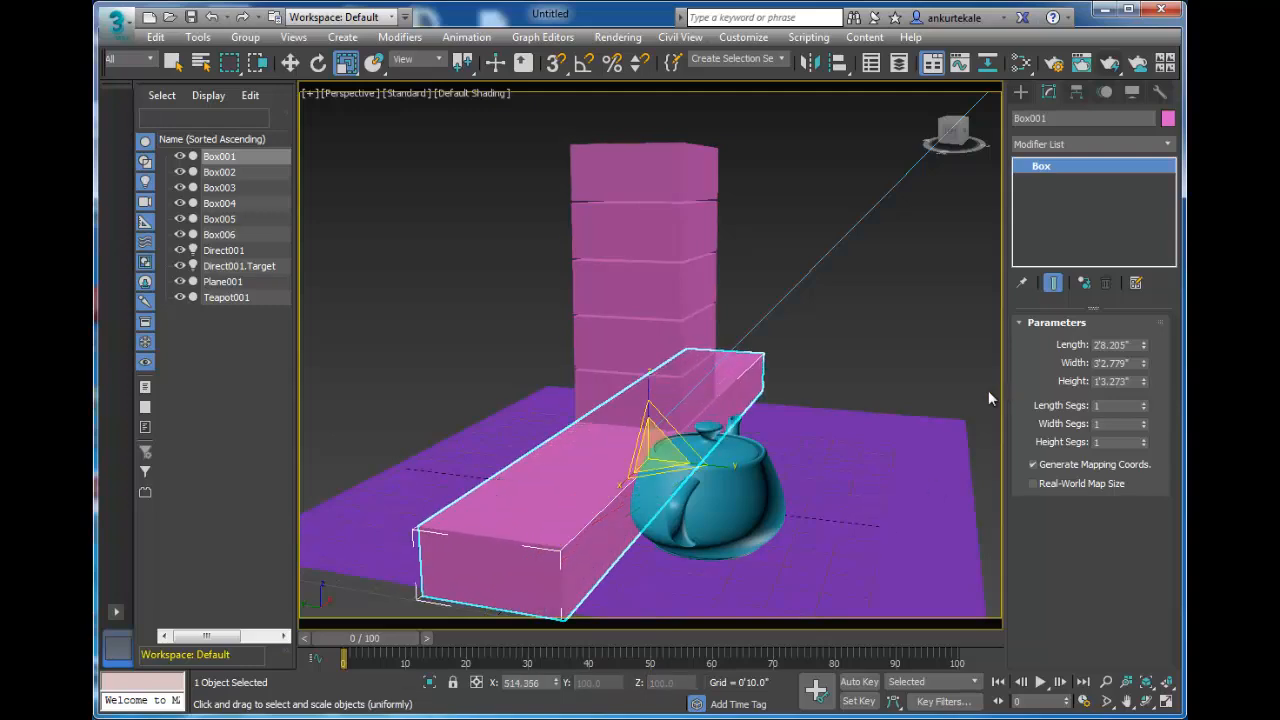
pyautogui.click(1110, 63)
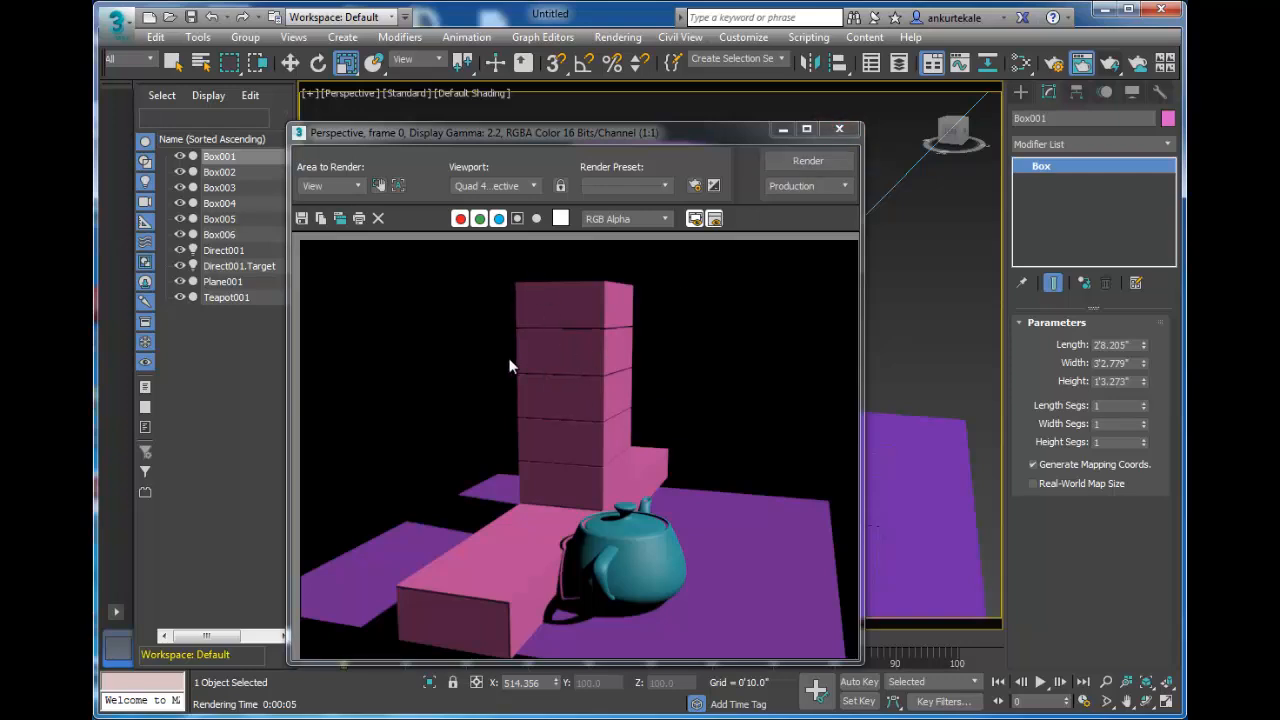
pyautogui.click(839, 128)
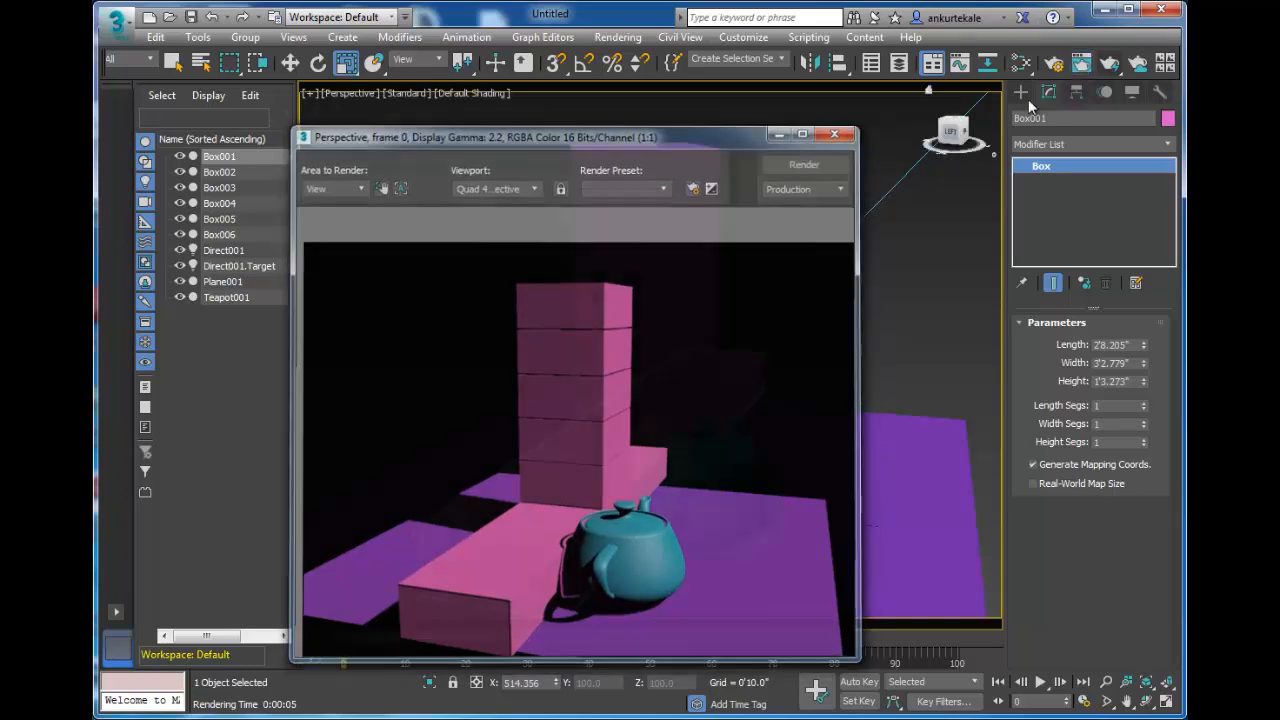
# Create an omni light, raise it beside the box tower at about mid-height, and render the view
pyautogui.click(1021, 91)
pyautogui.click(1056, 233)
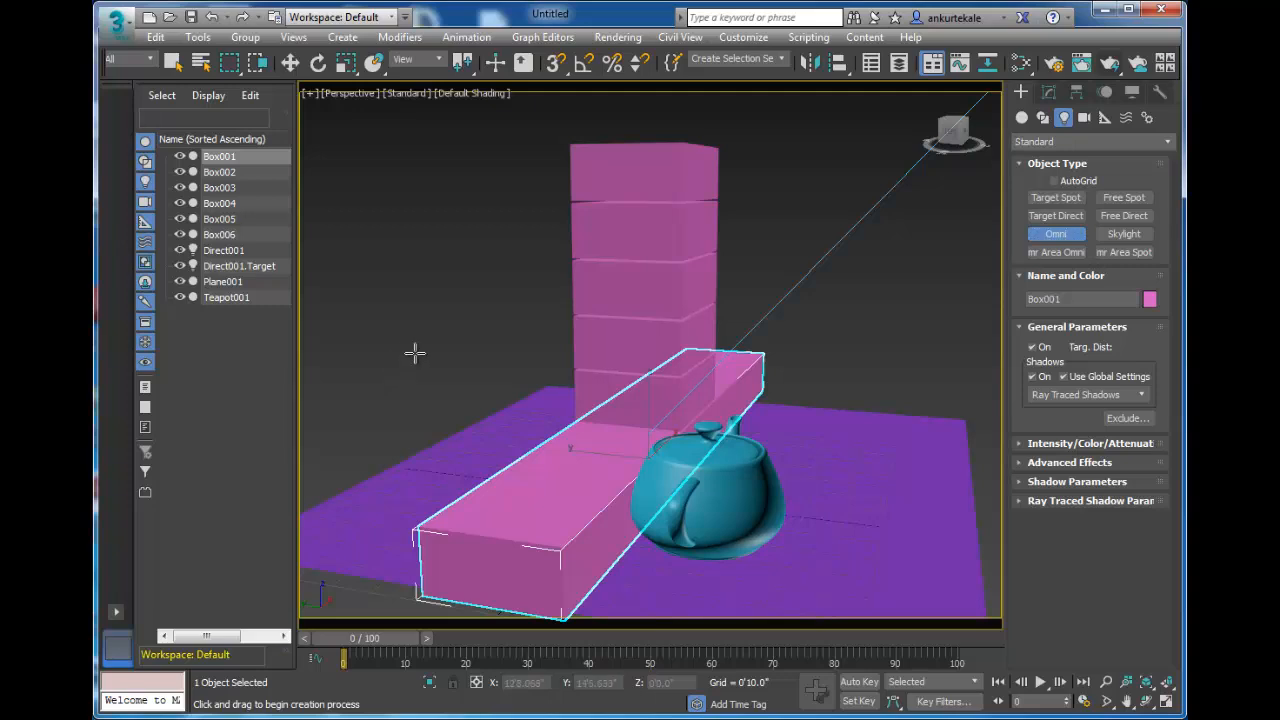
pyautogui.click(581, 418)
pyautogui.press('w')
pyautogui.moveTo(569, 409); pyautogui.dragTo(609, 214)
pyautogui.moveTo(510, 271); pyautogui.dragTo(566, 288)
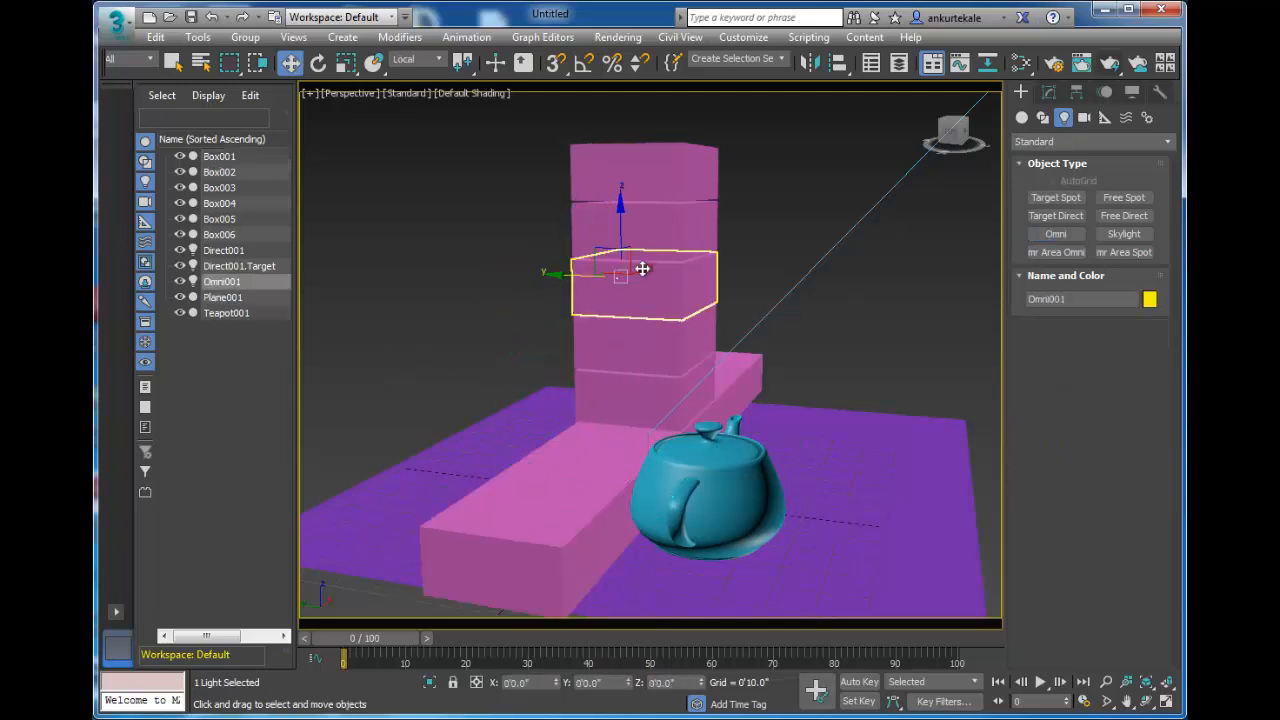
pyautogui.moveTo(640, 271); pyautogui.dragTo(536, 406)
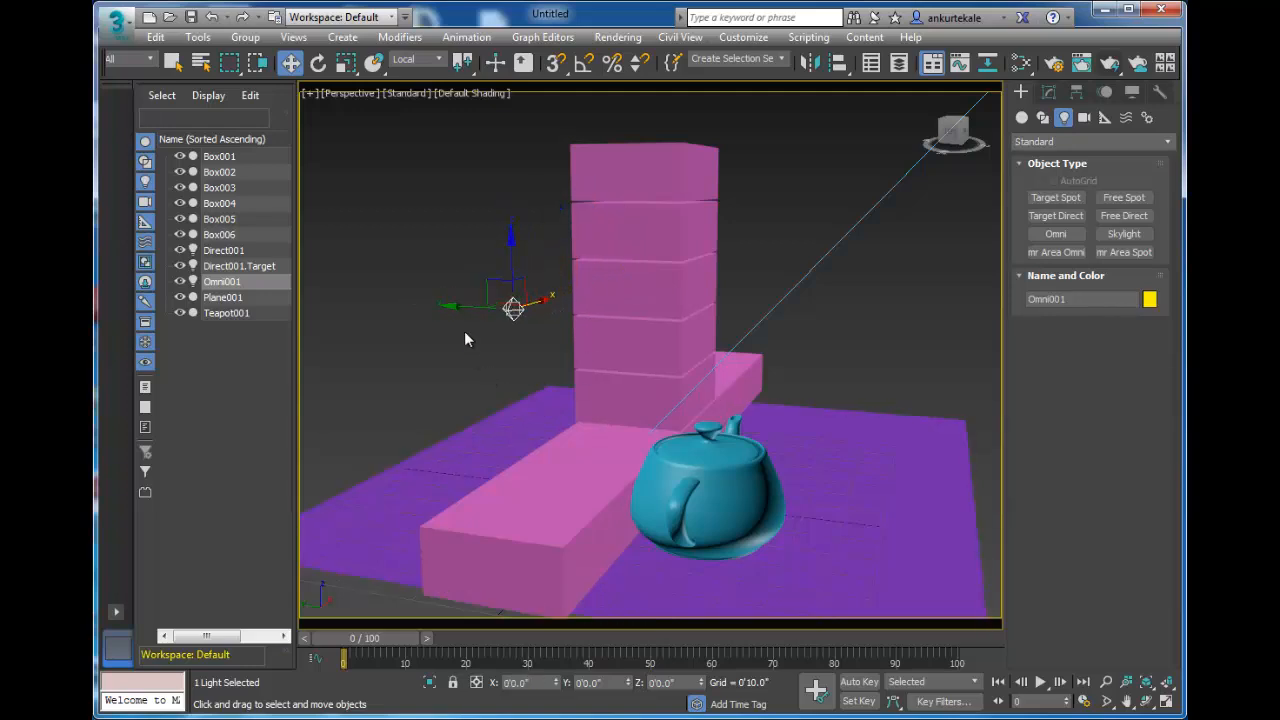
pyautogui.moveTo(460, 309); pyautogui.dragTo(482, 313)
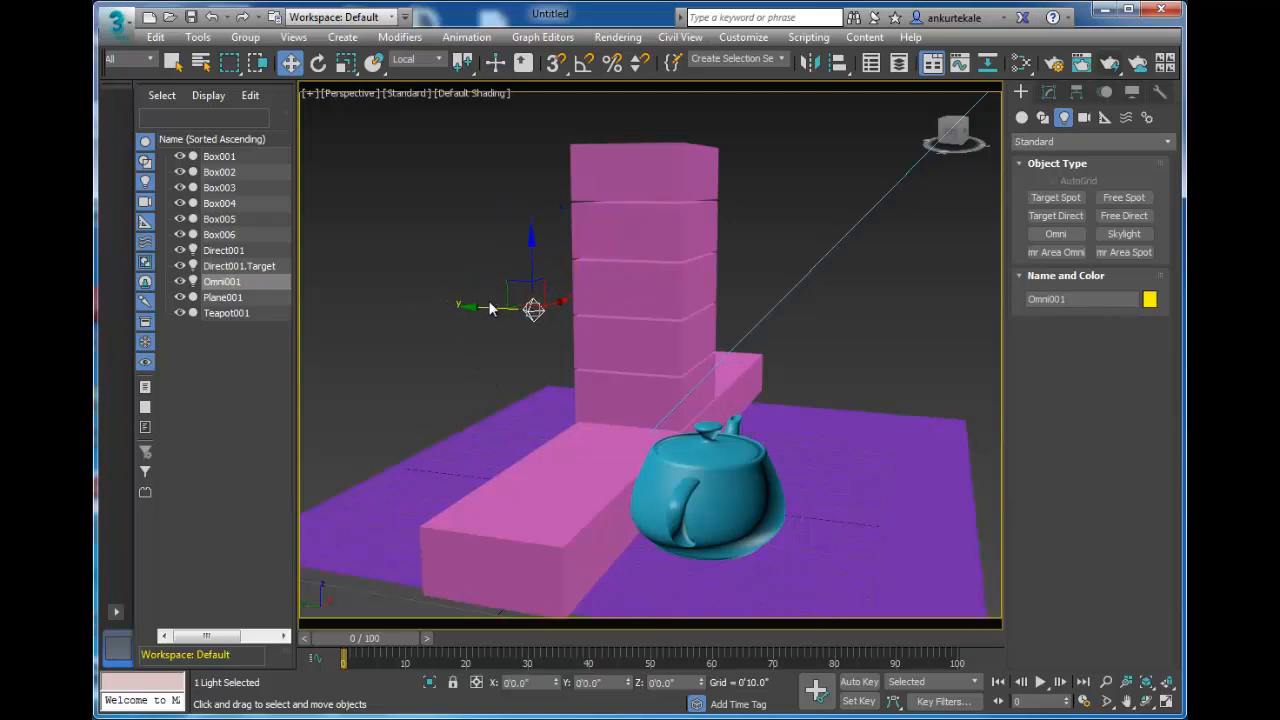
pyautogui.click(1109, 64)
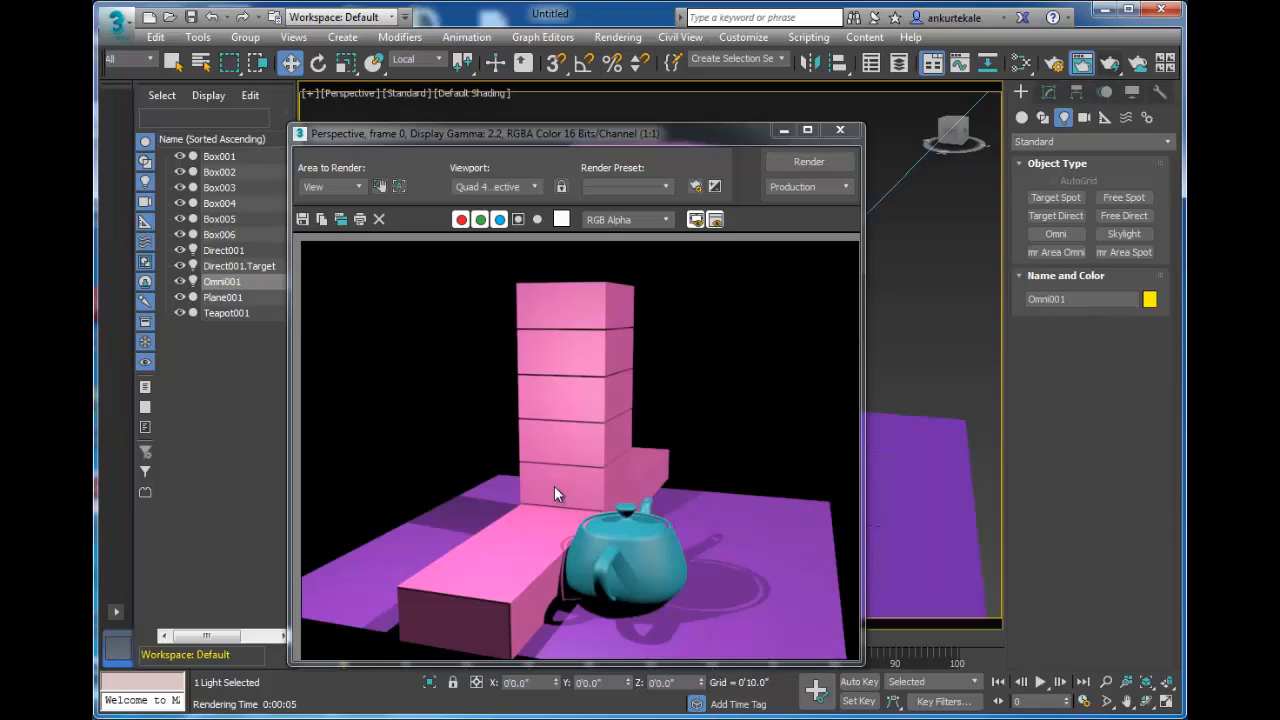
pyautogui.moveTo(724, 136); pyautogui.dragTo(670, 172)
# Set the omni light's multiplier to 0.3, render the scene again, and close the render window
pyautogui.click(1049, 92)
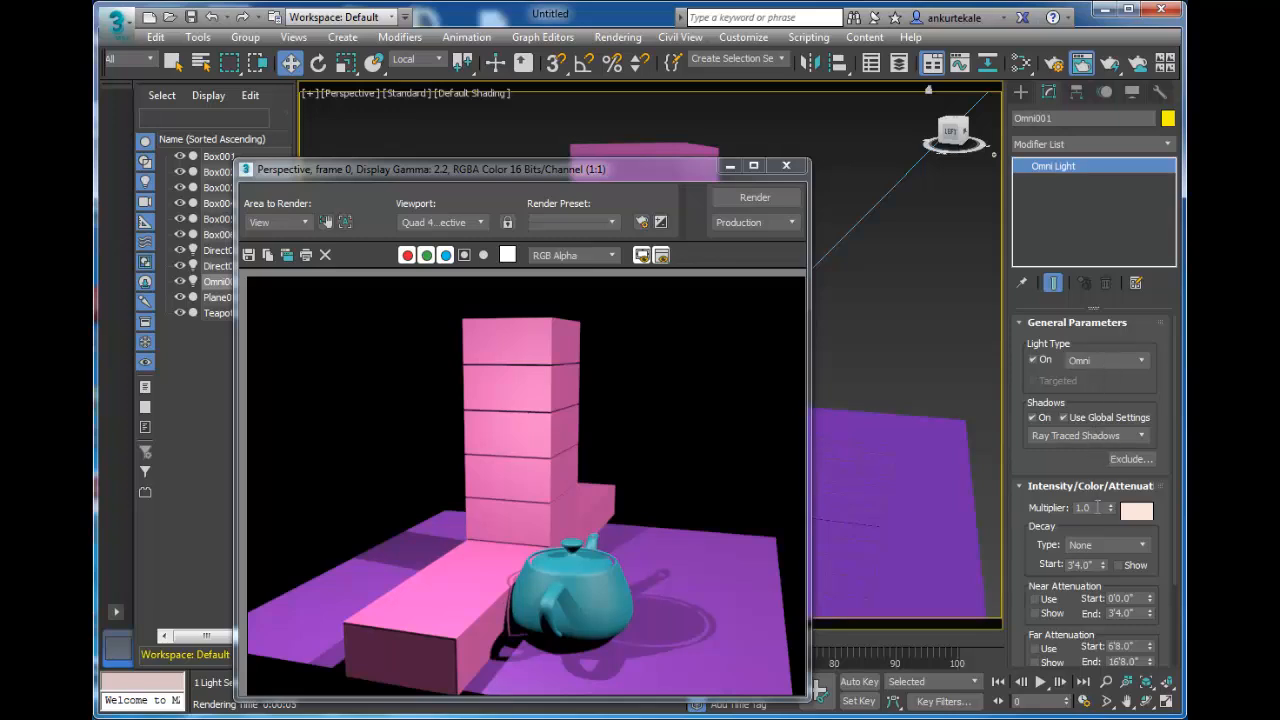
pyautogui.click(1084, 508)
pyautogui.press('BackSpace')
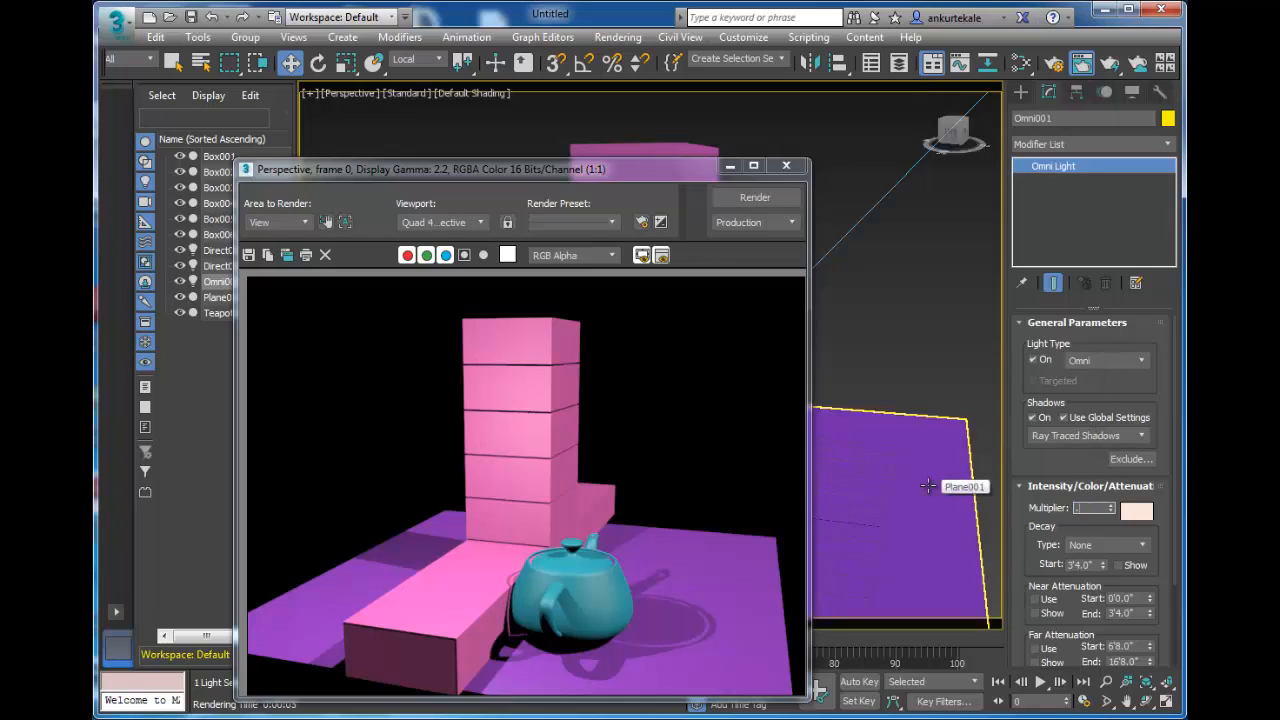
pyautogui.write('.3')
pyautogui.press('Return')
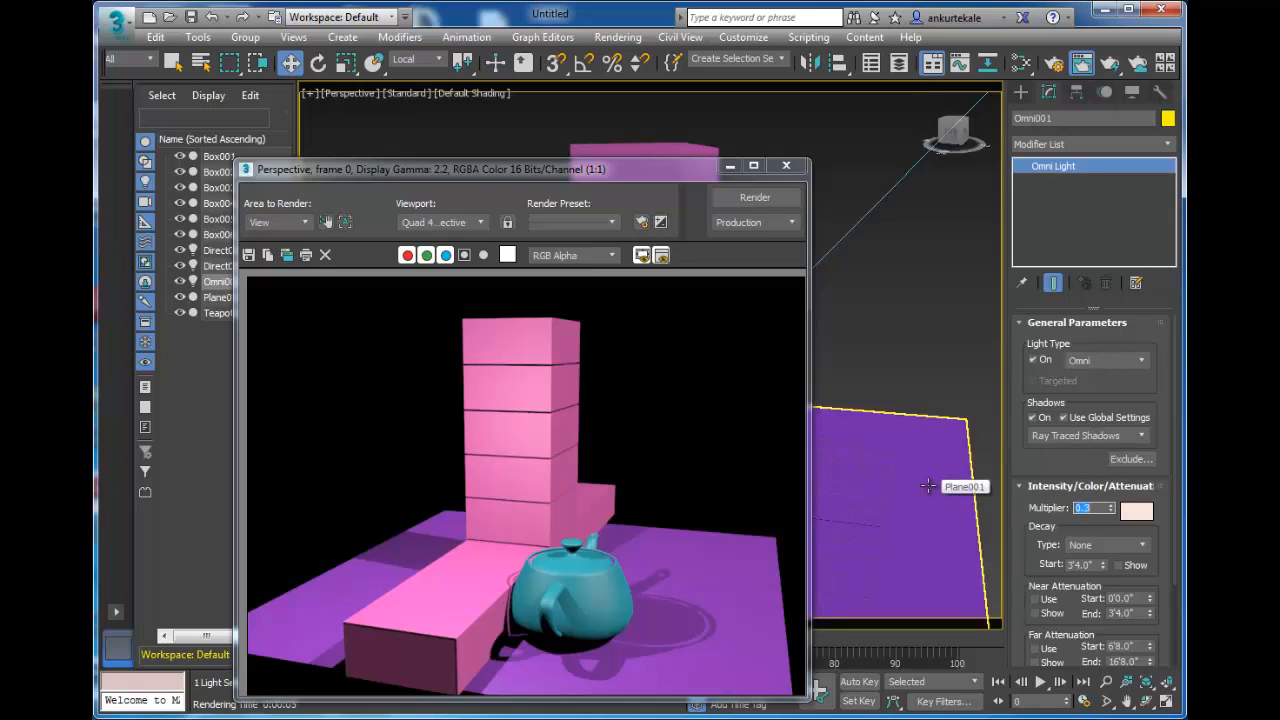
pyautogui.click(771, 197)
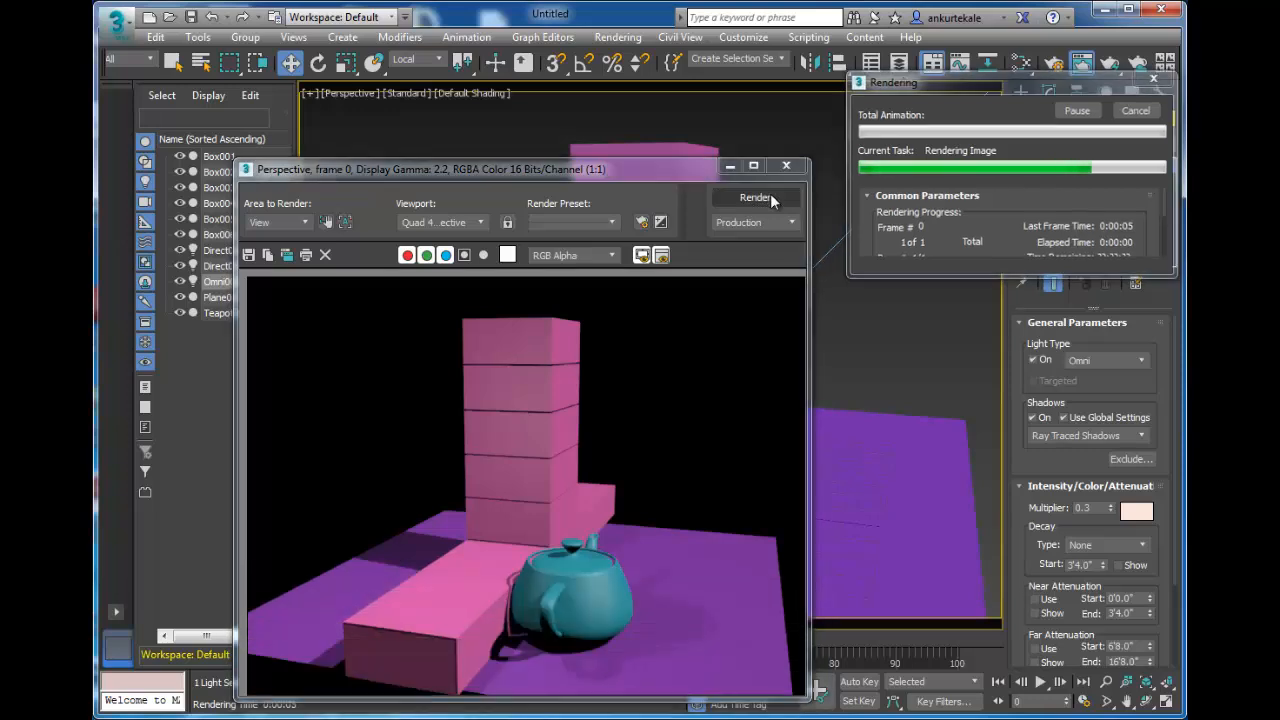
pyautogui.moveTo(500, 169); pyautogui.dragTo(511, 143)
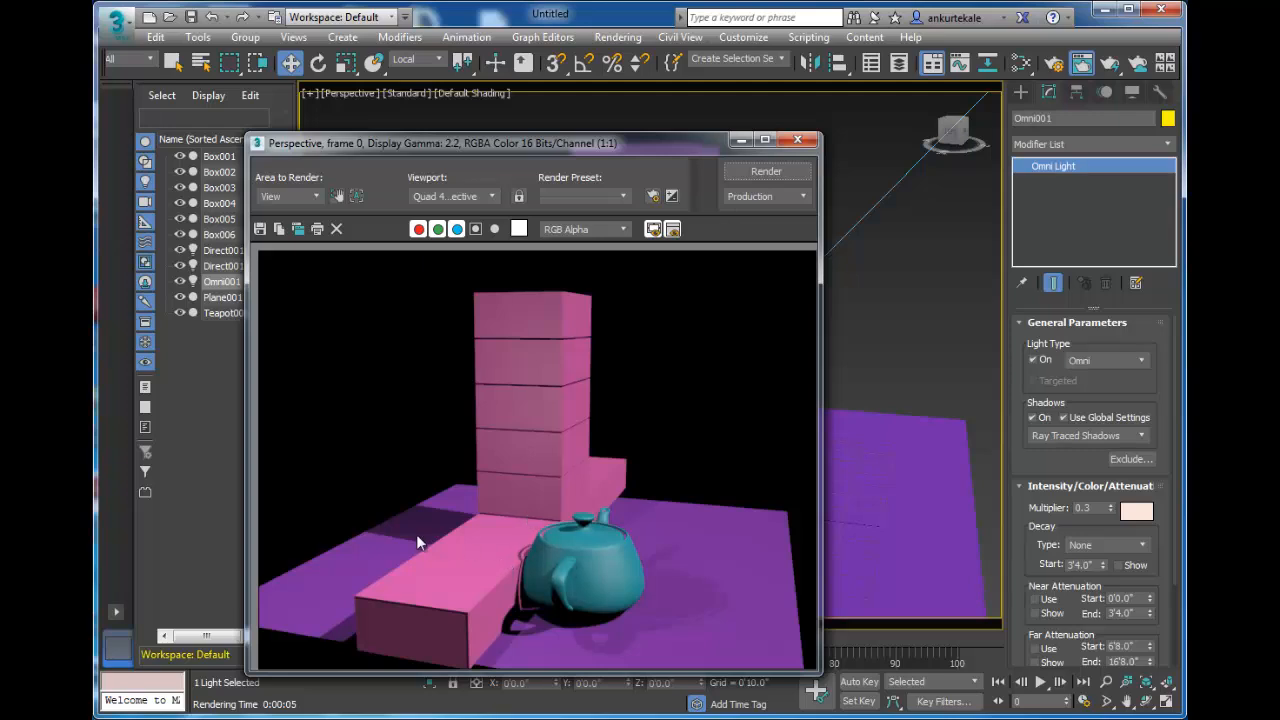
pyautogui.moveTo(365, 148); pyautogui.dragTo(468, 155)
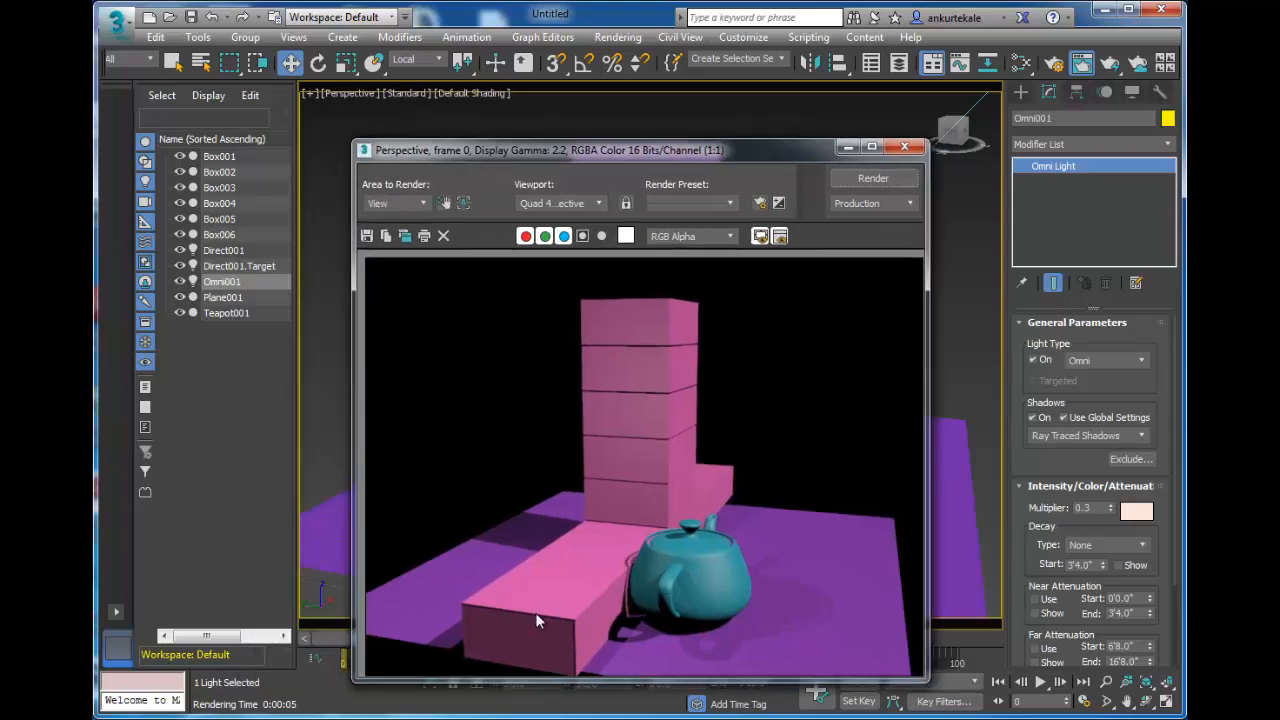
pyautogui.click(904, 147)
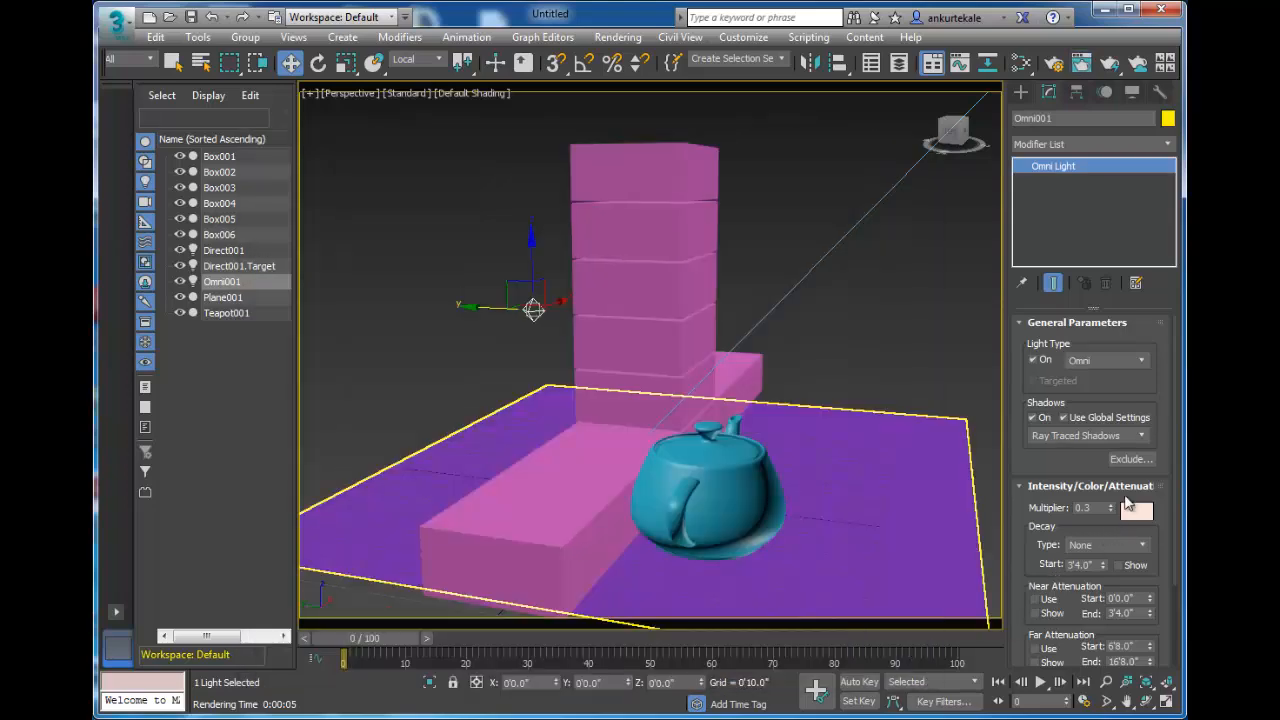
# Set the omni light to include only Box002 through Box006 for both illumination and shadow casting
pyautogui.click(1127, 459)
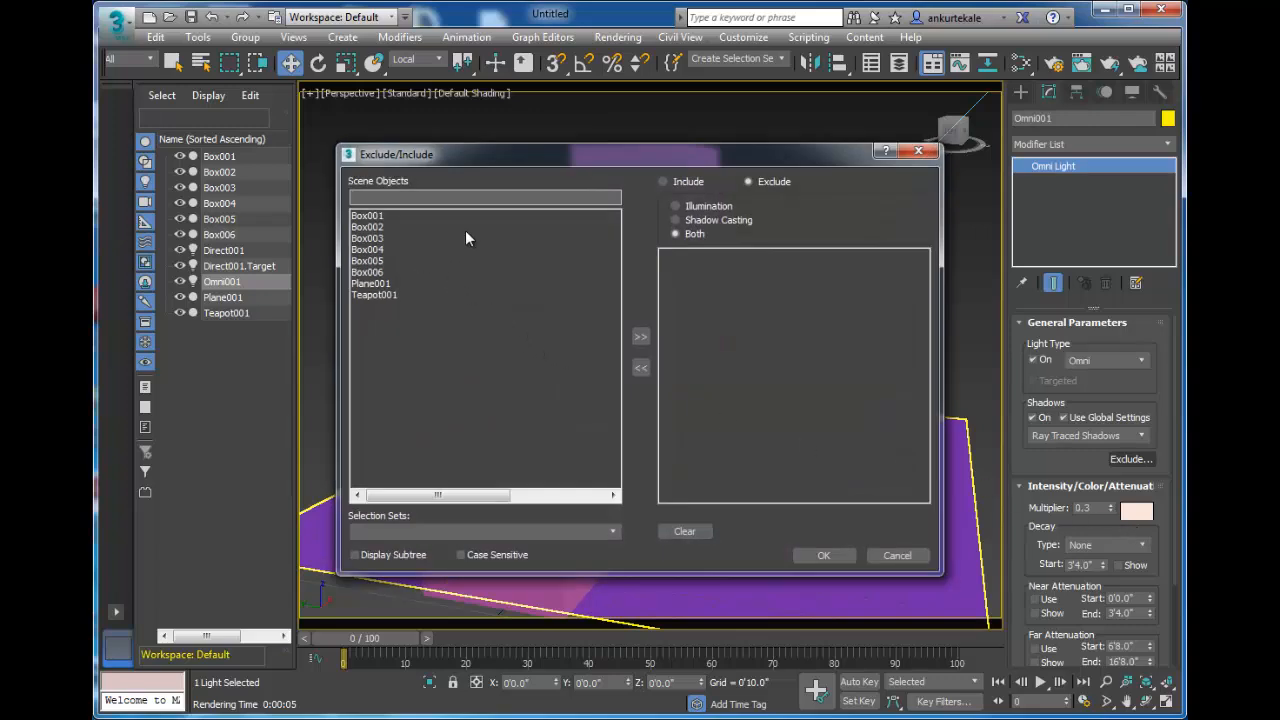
pyautogui.click(682, 178)
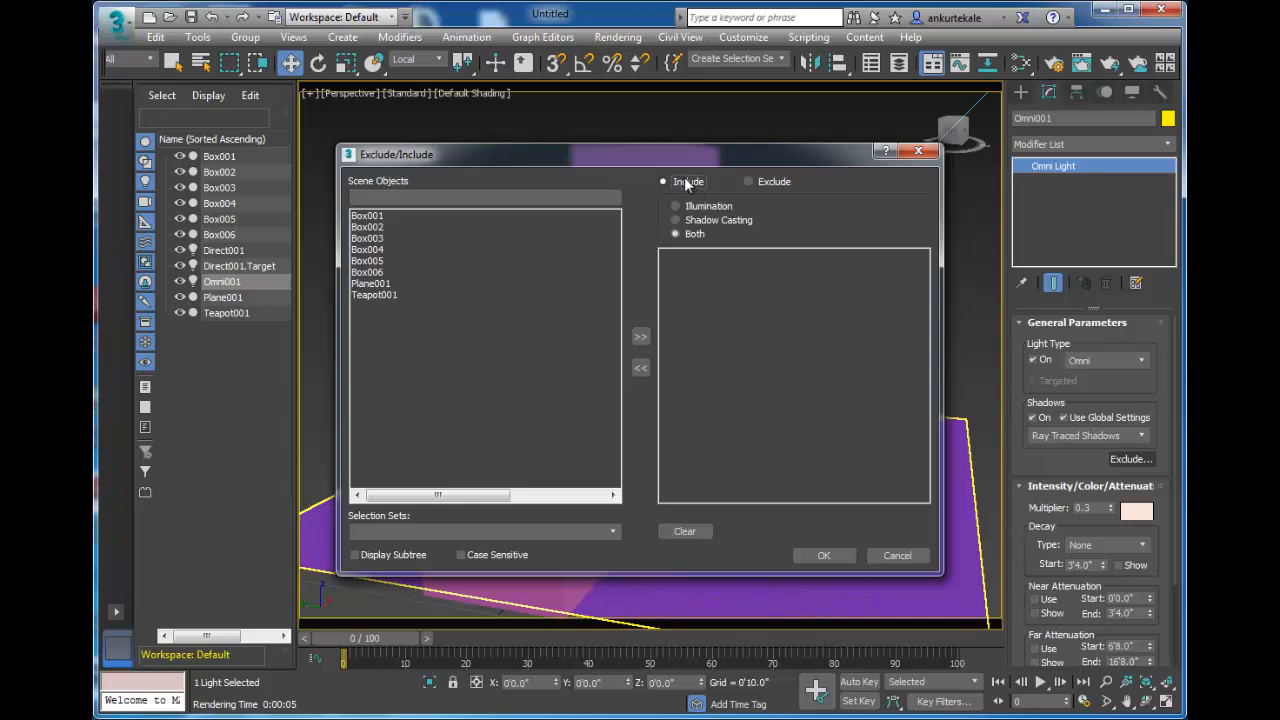
pyautogui.click(391, 227)
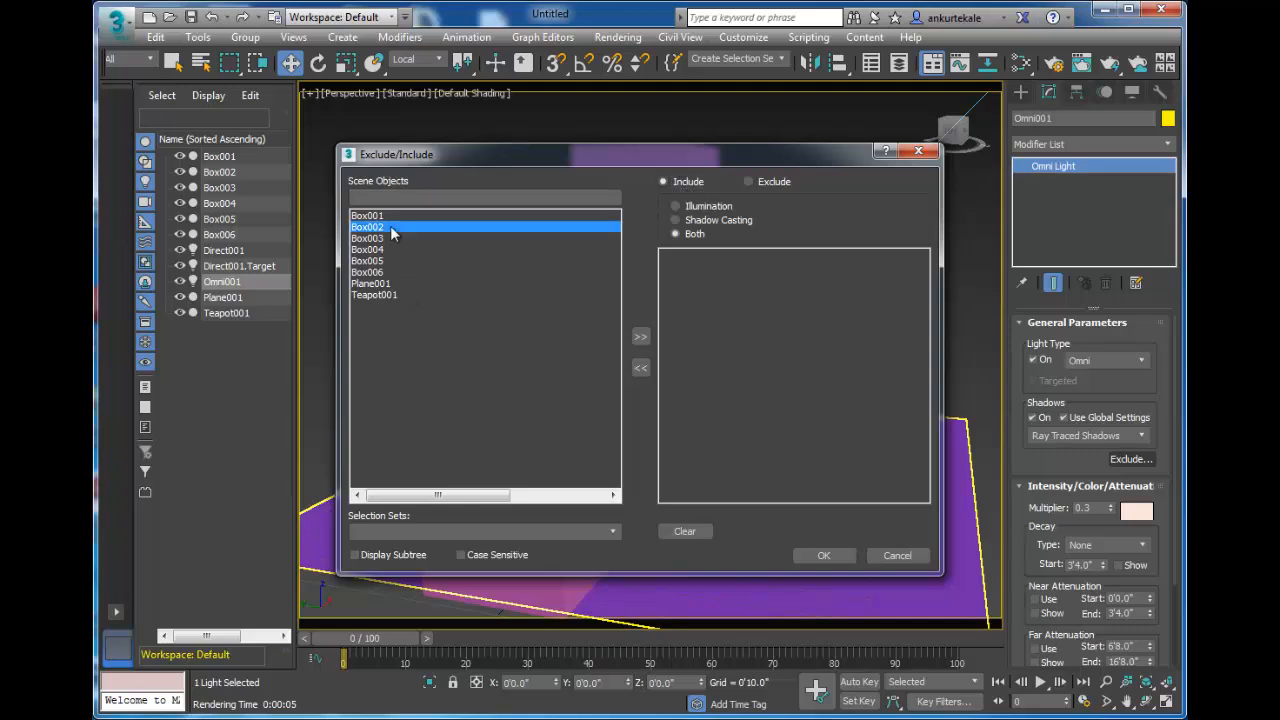
pyautogui.click(392, 238)
pyautogui.click(389, 228)
pyautogui.keyDown('shift'); pyautogui.moveTo(391, 239); pyautogui.dragTo(392, 273); pyautogui.keyUp('shift')
pyautogui.click(640, 338)
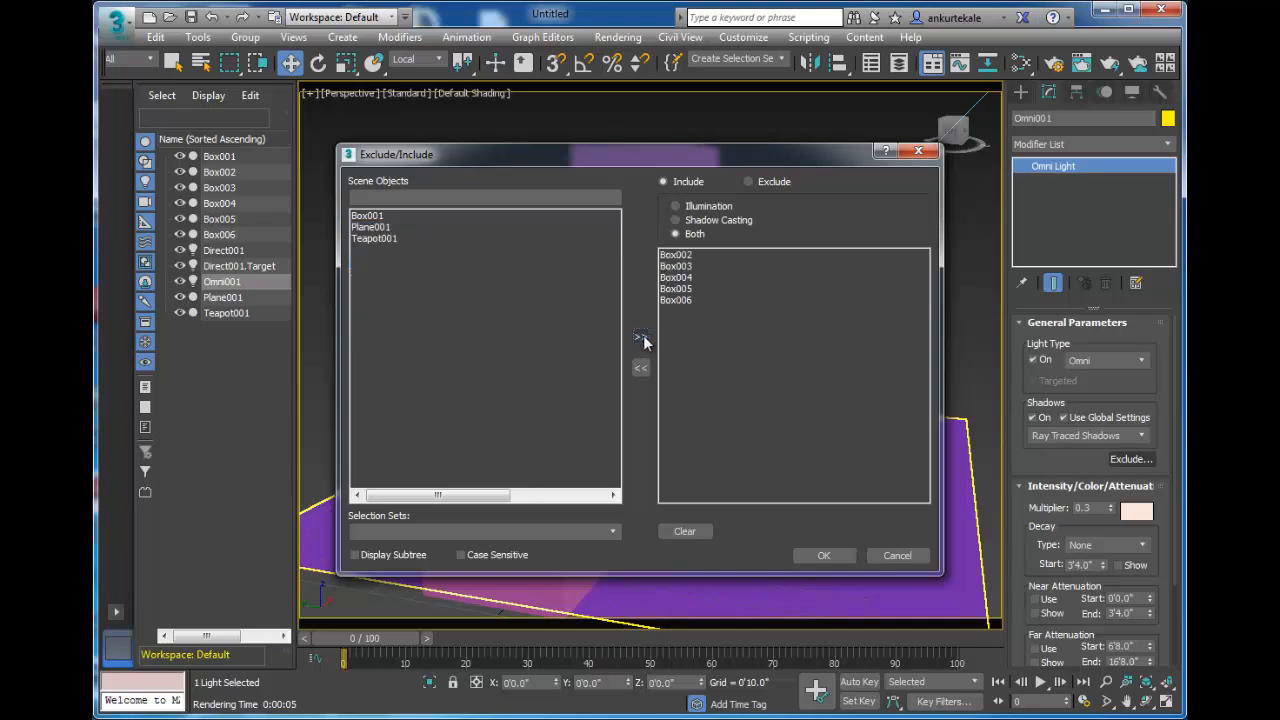
pyautogui.click(822, 555)
# Clone the last rendered image, place the copy beside the render window, and render the view again for comparison
pyautogui.click(1083, 63)
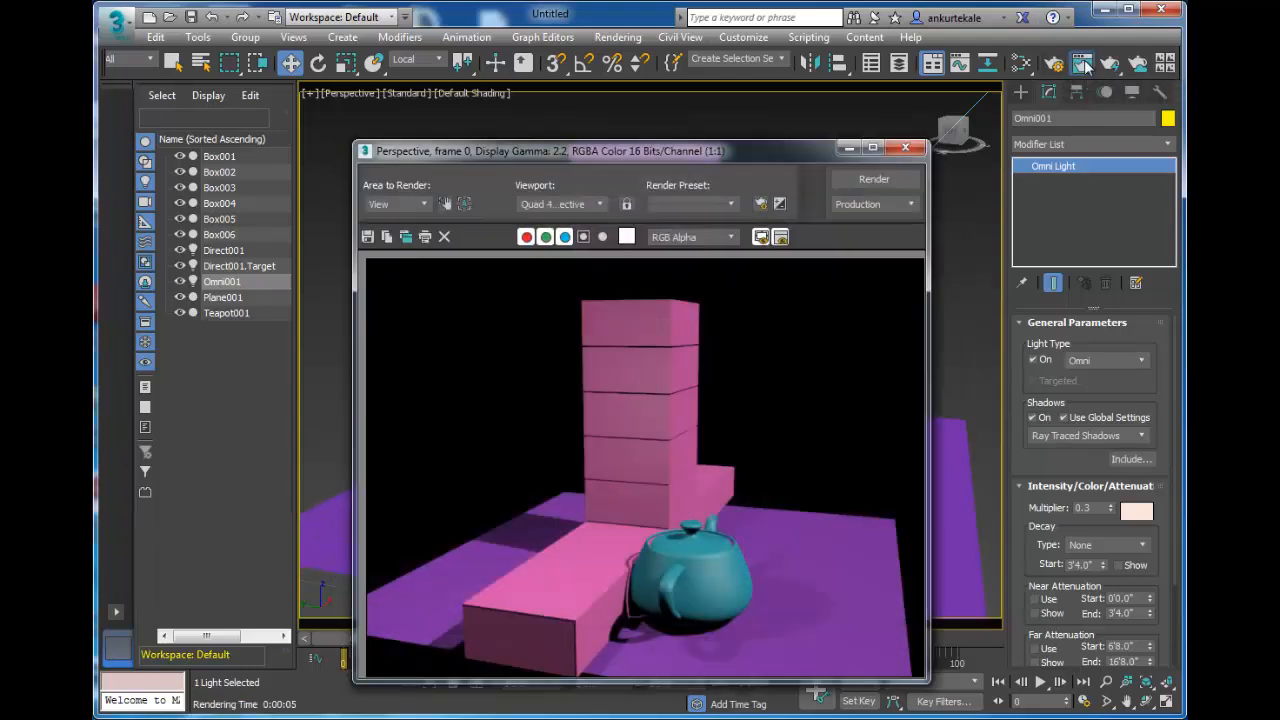
pyautogui.click(405, 237)
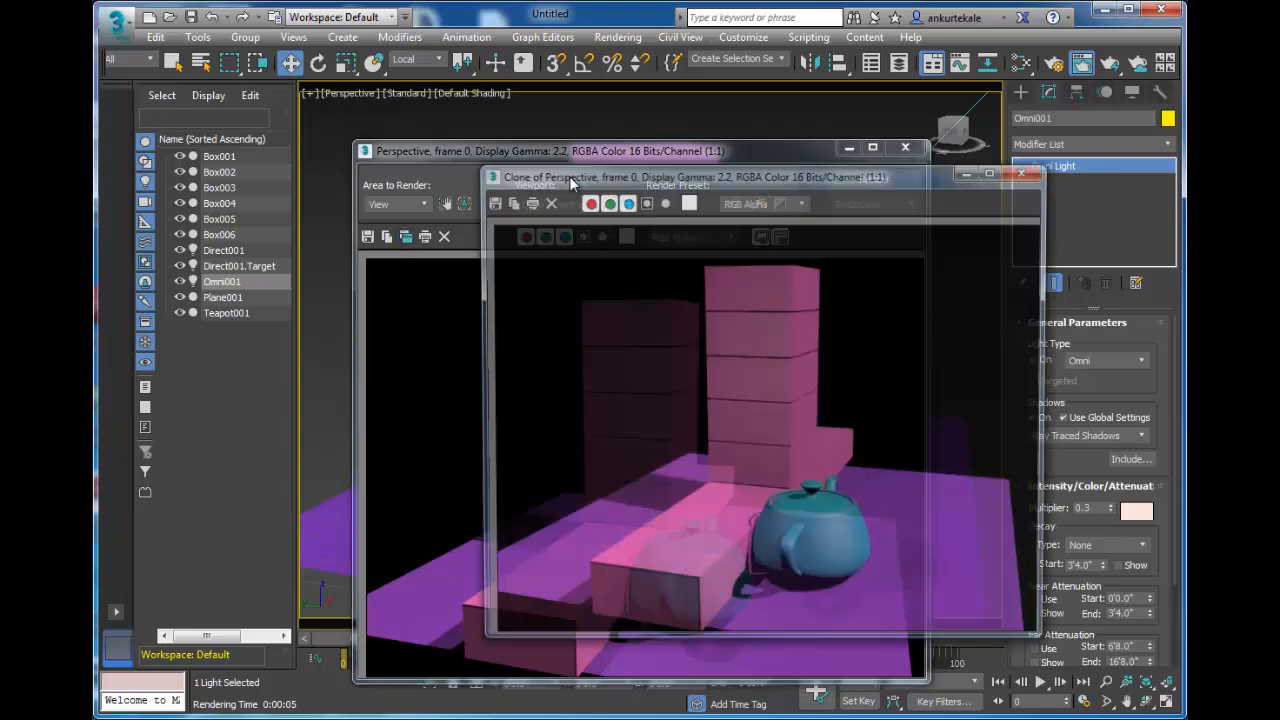
pyautogui.moveTo(604, 178)
pyautogui.mouseDown()
pyautogui.moveTo(1099, 162)
pyautogui.moveTo(1013, 143)
pyautogui.mouseUp()
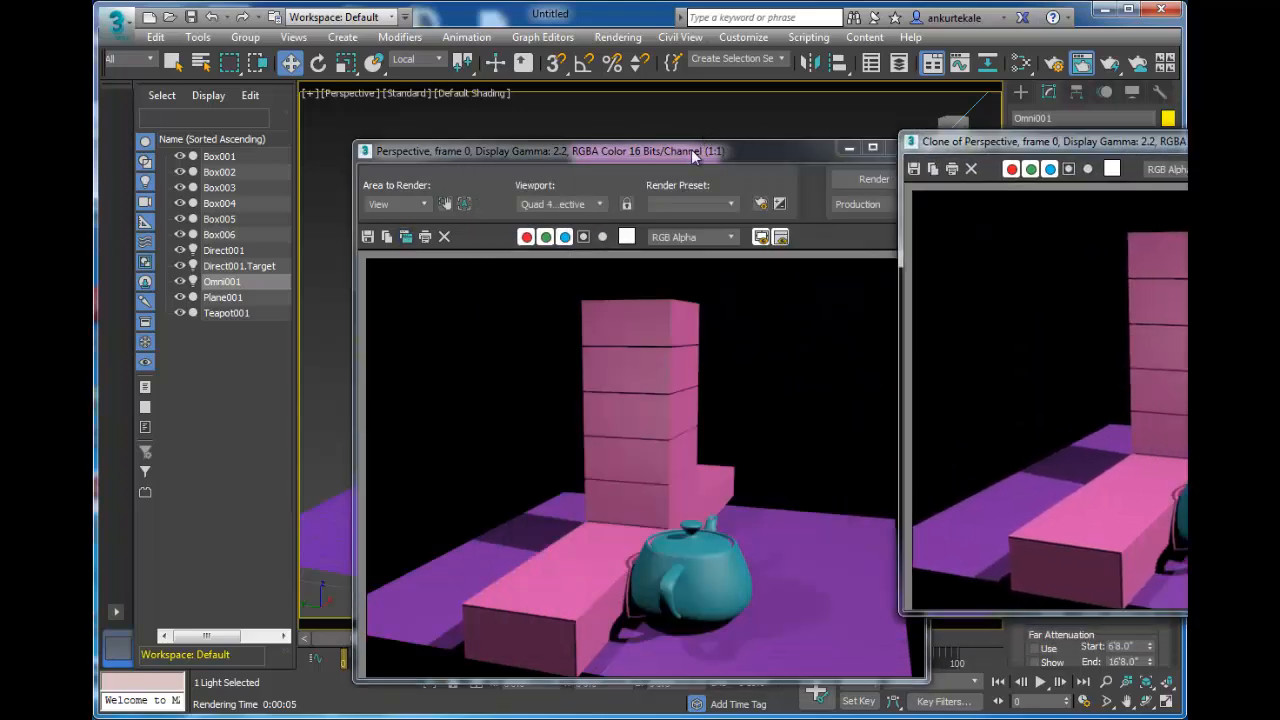
pyautogui.moveTo(677, 148); pyautogui.dragTo(567, 104)
pyautogui.moveTo(998, 143); pyautogui.dragTo(907, 99)
pyautogui.click(762, 136)
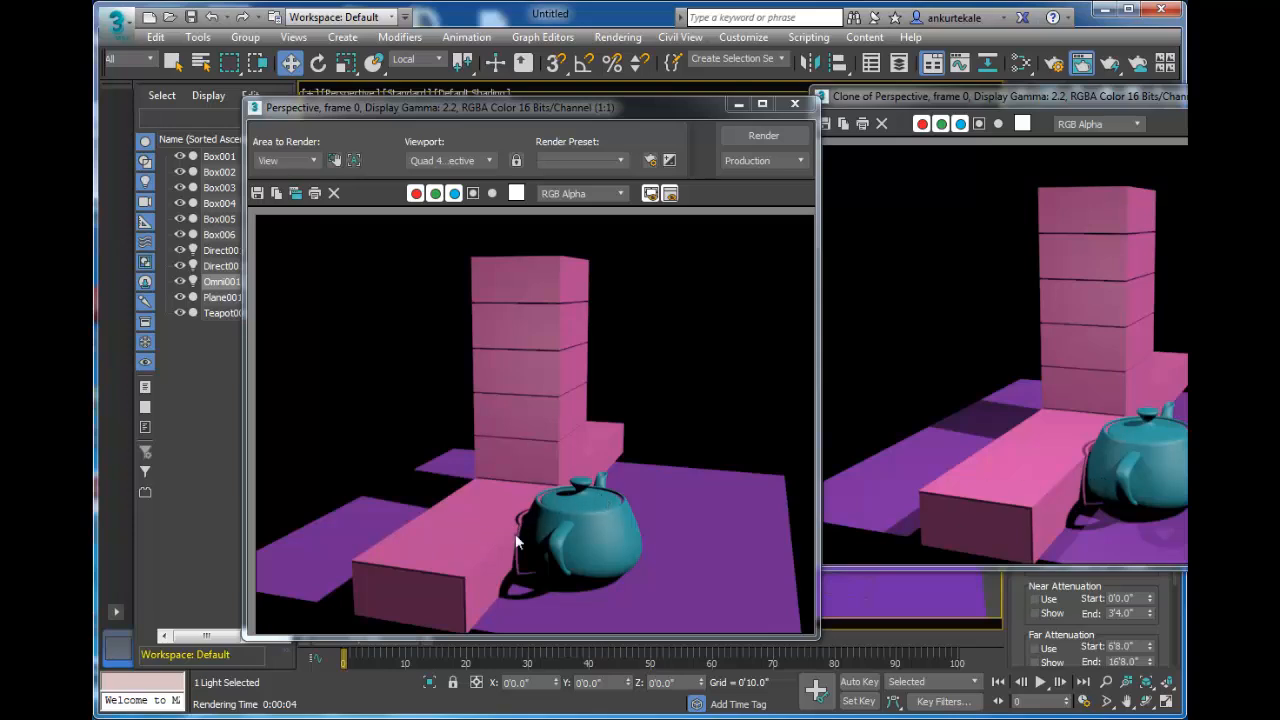
pyautogui.moveTo(540, 107); pyautogui.dragTo(524, 95)
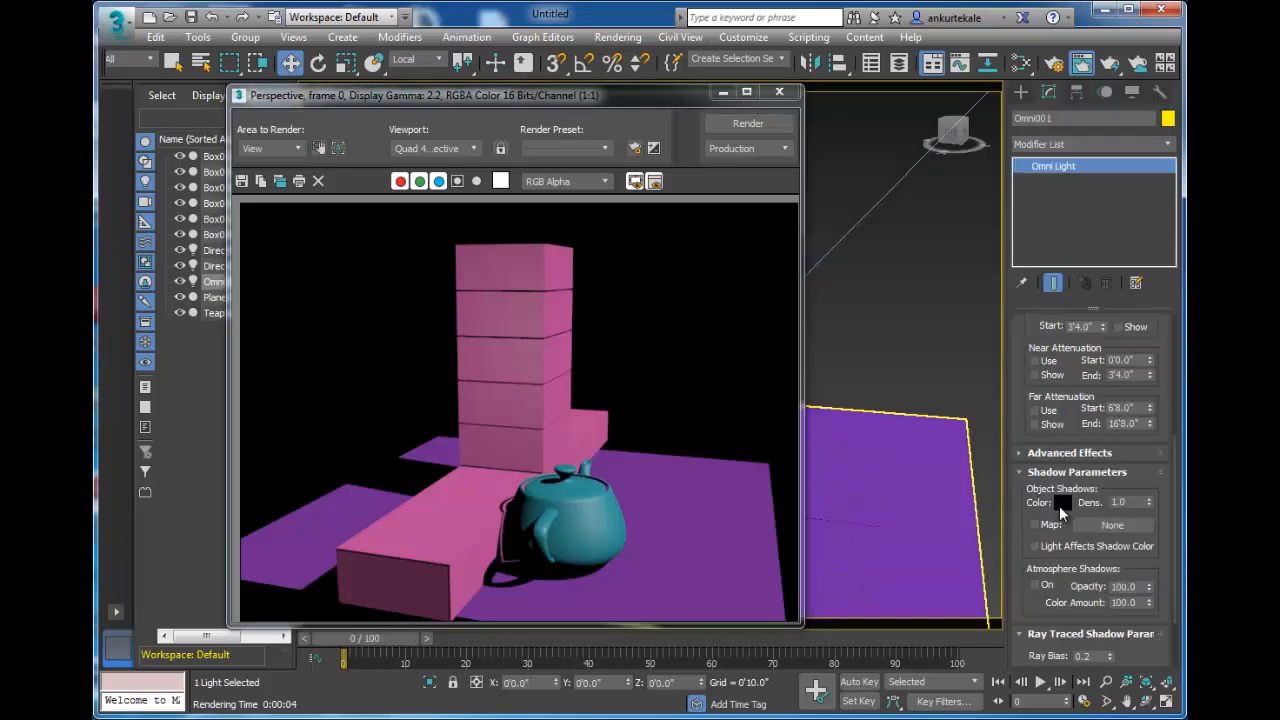
# Lighten the omni light's object shadow color from black to dark gray, and render the view again
pyautogui.click(1059, 503)
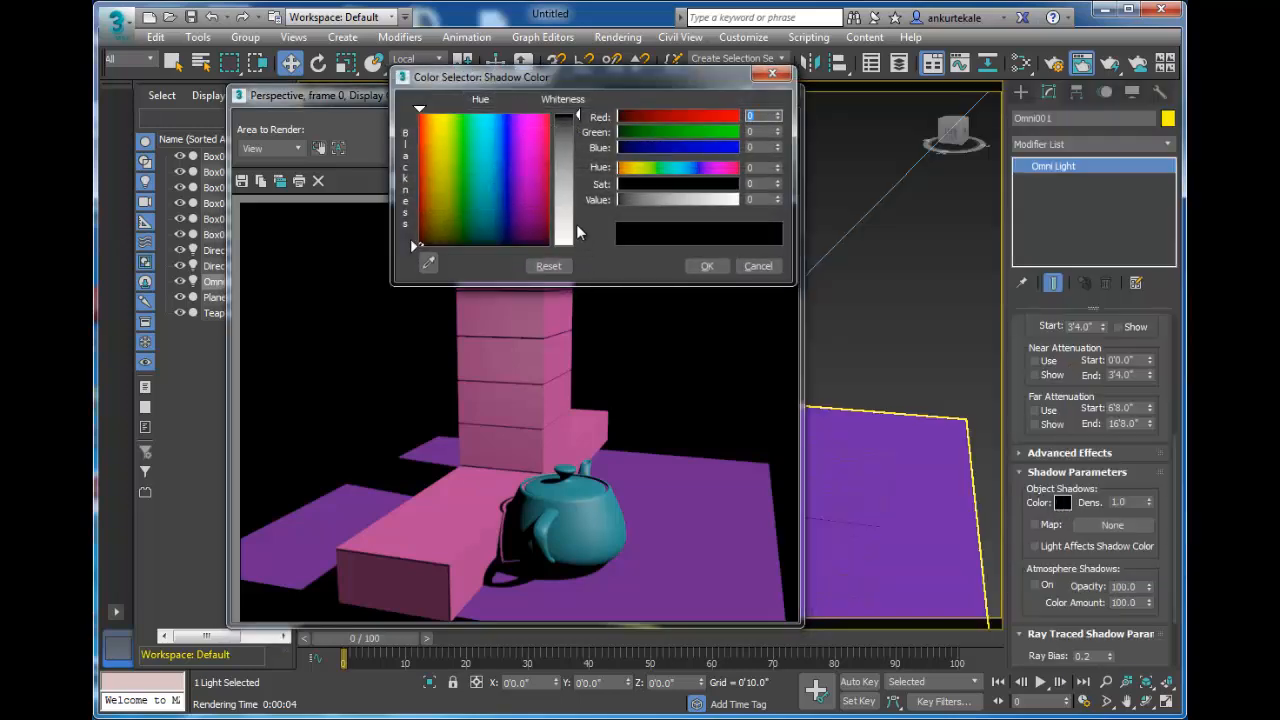
pyautogui.moveTo(577, 117); pyautogui.dragTo(577, 129)
pyautogui.click(707, 266)
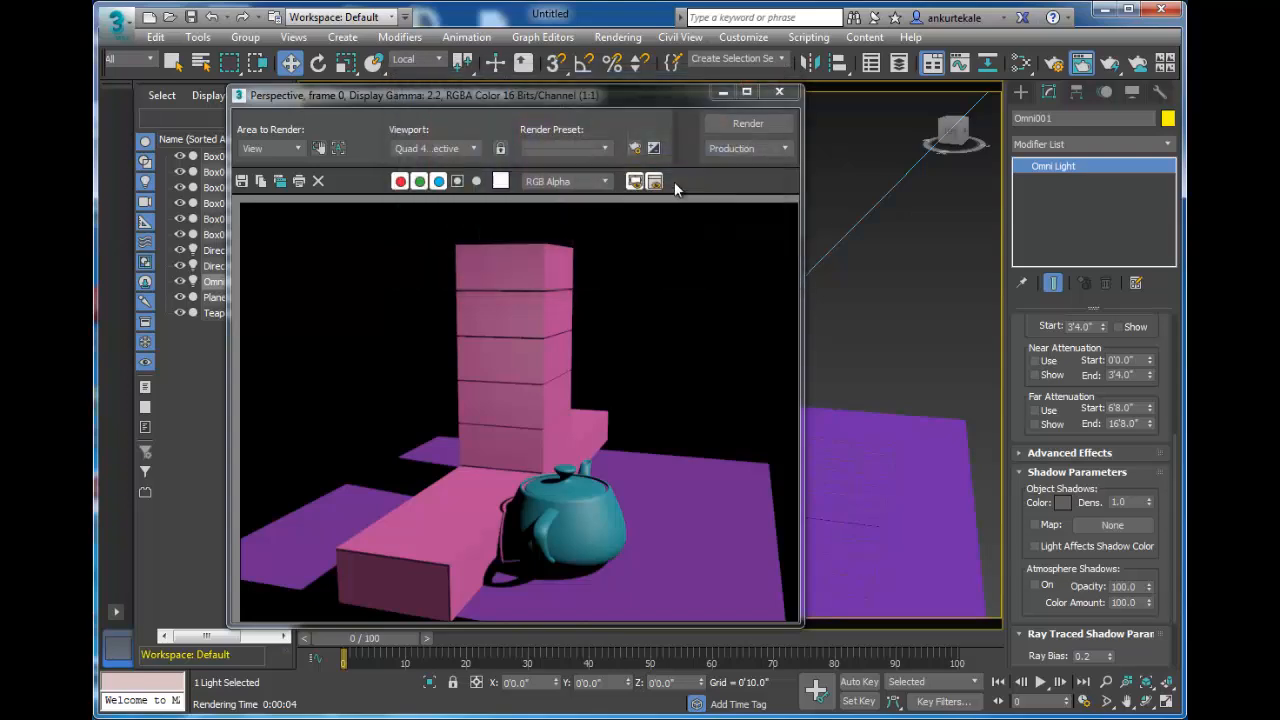
pyautogui.click(752, 123)
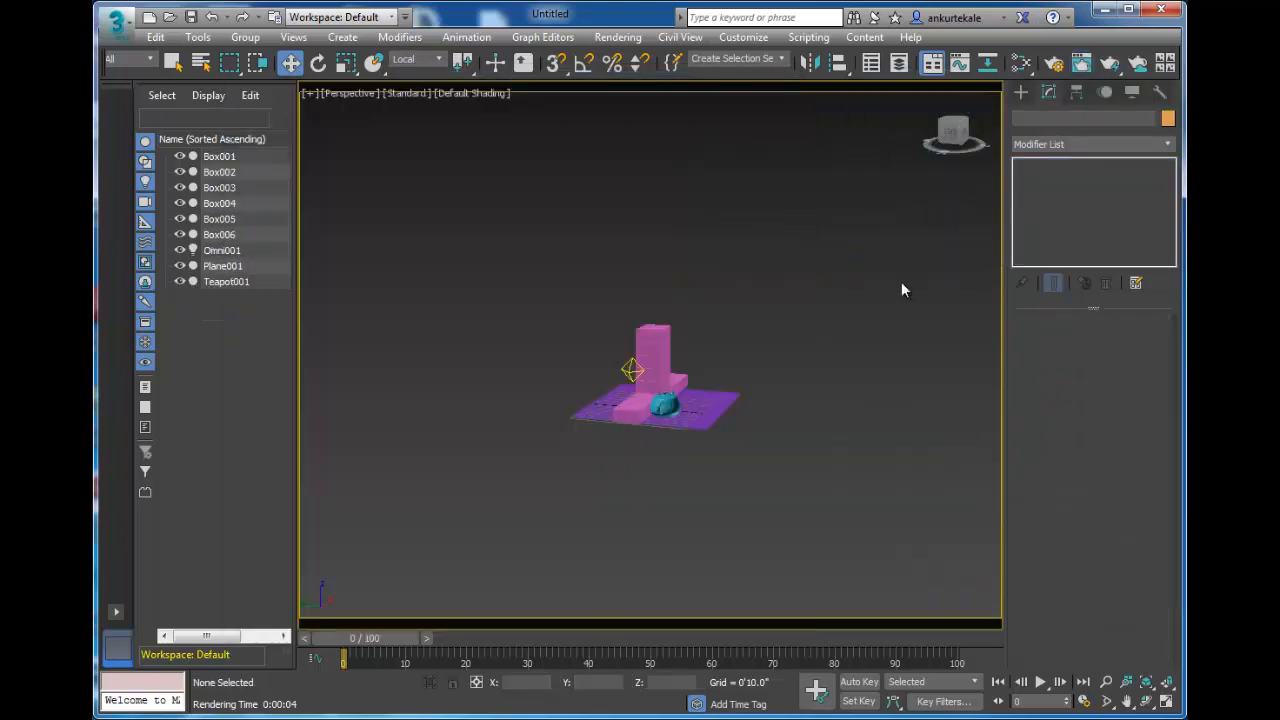
# Delete the remaining omni light beside the box tower
pyautogui.scroll(8, 671, 369)
pyautogui.moveTo(671, 369); pyautogui.dragTo(775, 322, button='middle')
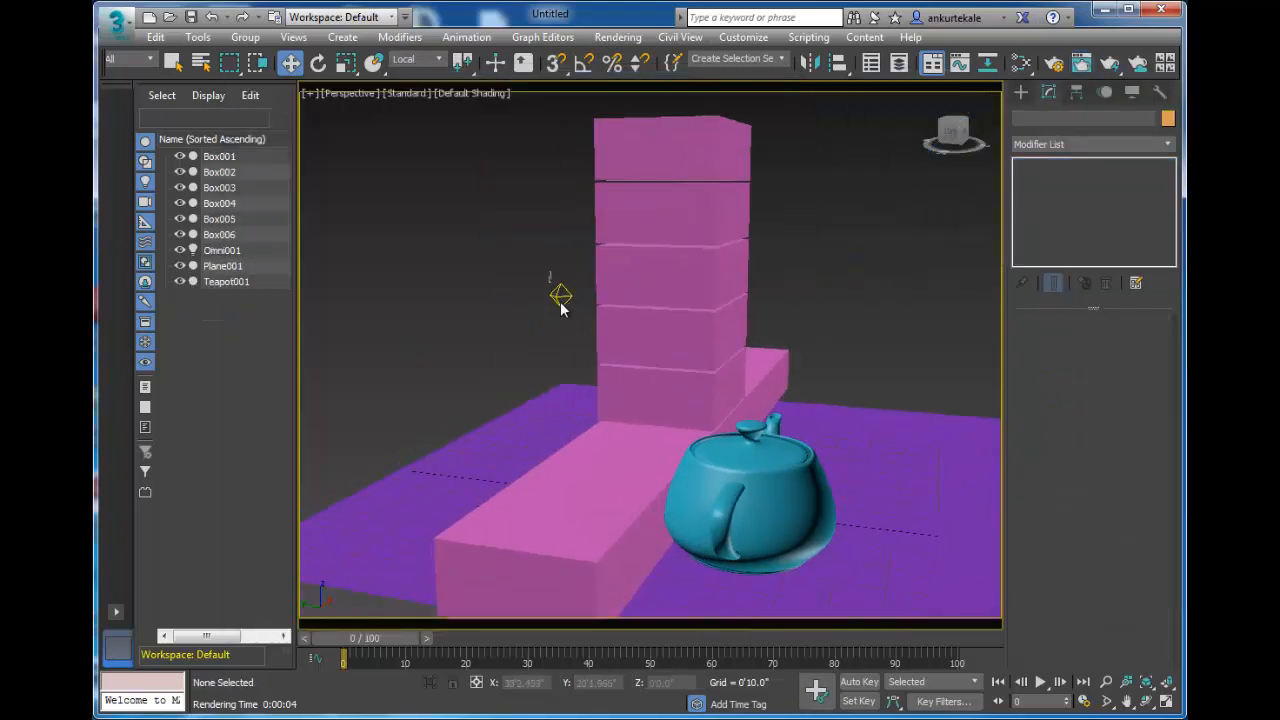
pyautogui.click(562, 302)
pyautogui.press('Delete')
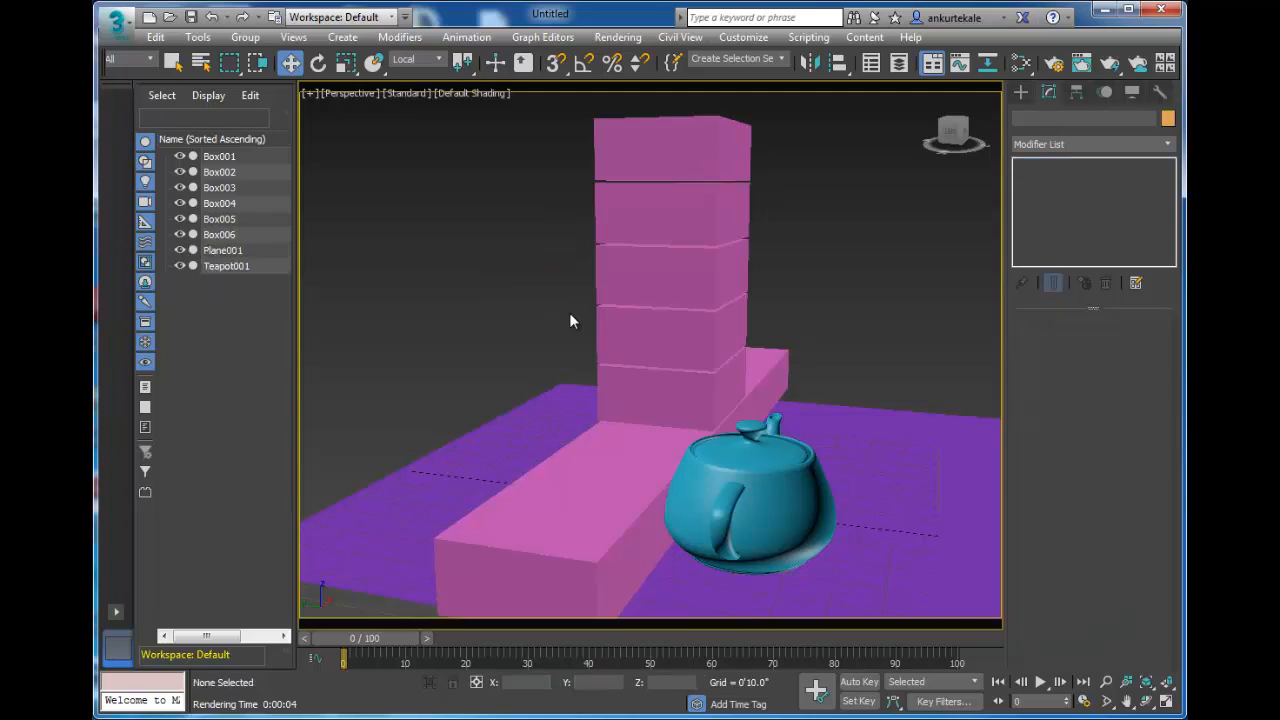
# Create a photometric target light at the tower's top aimed down at its base, enabling Logarithmic Exposure Control and rendering its exposure preview
pyautogui.click(1020, 94)
pyautogui.moveTo(696, 411); pyautogui.dragTo(656, 354, button='middle')
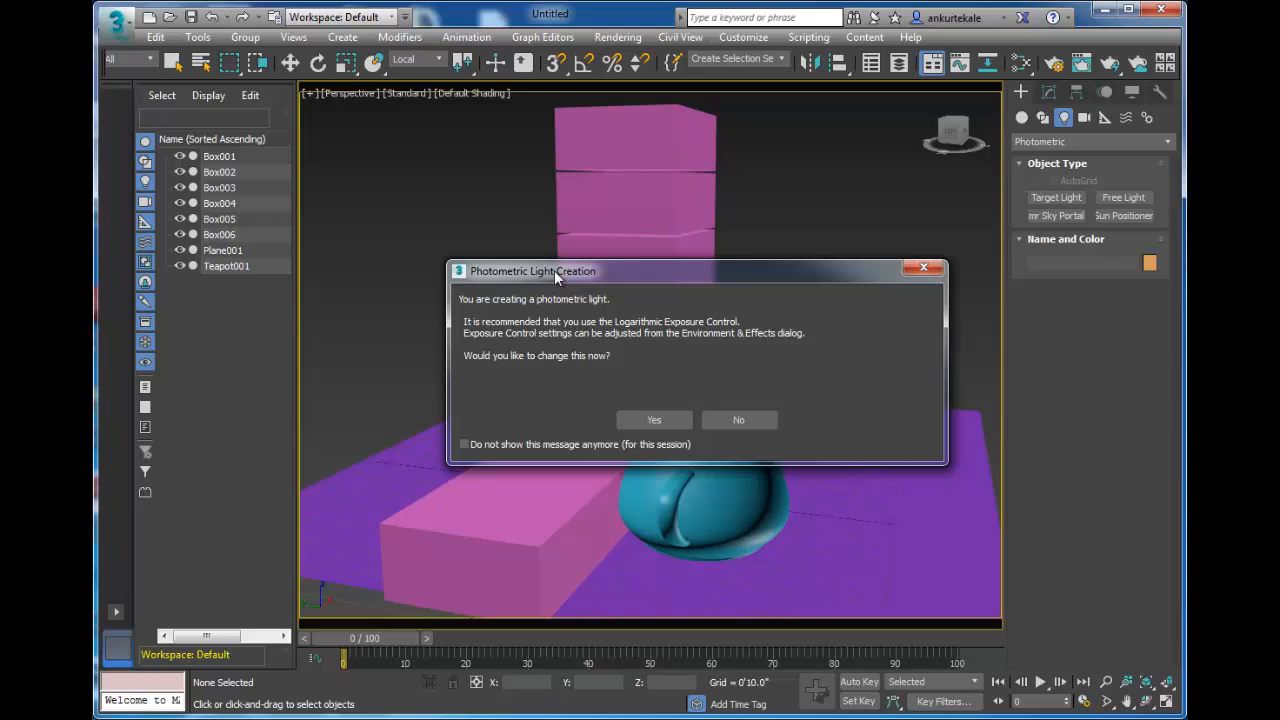
pyautogui.click(654, 419)
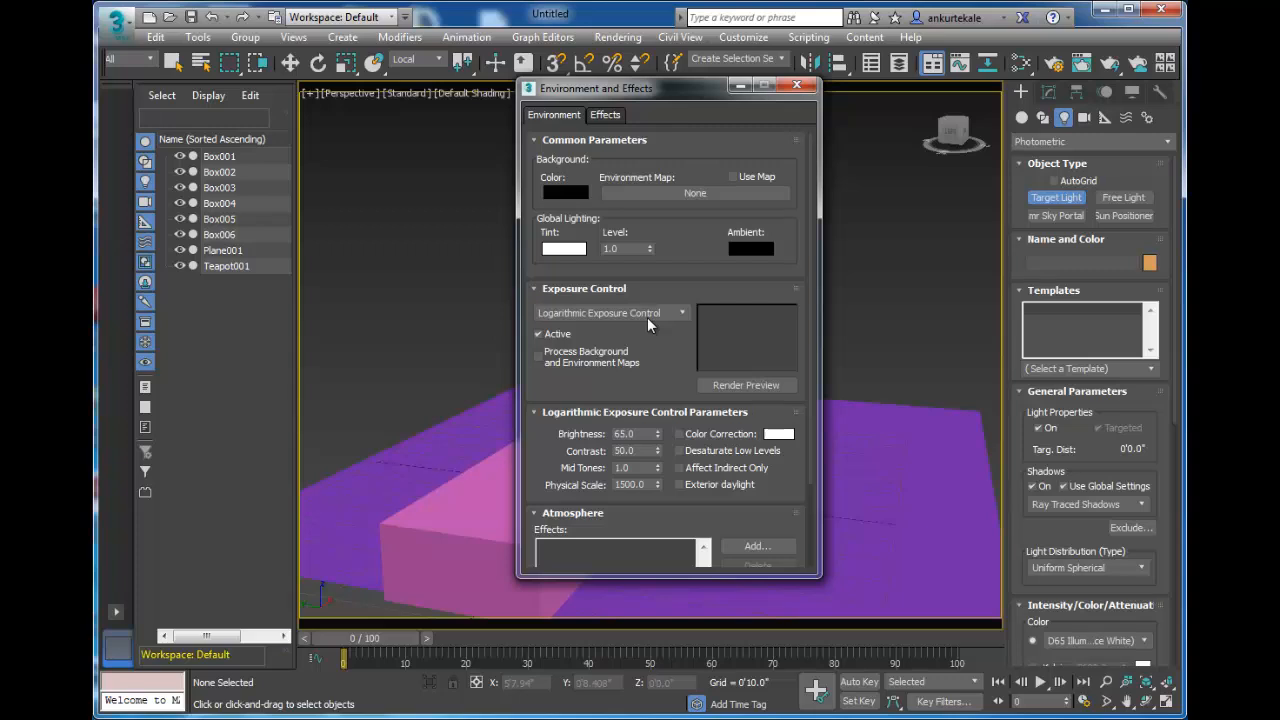
pyautogui.click(746, 385)
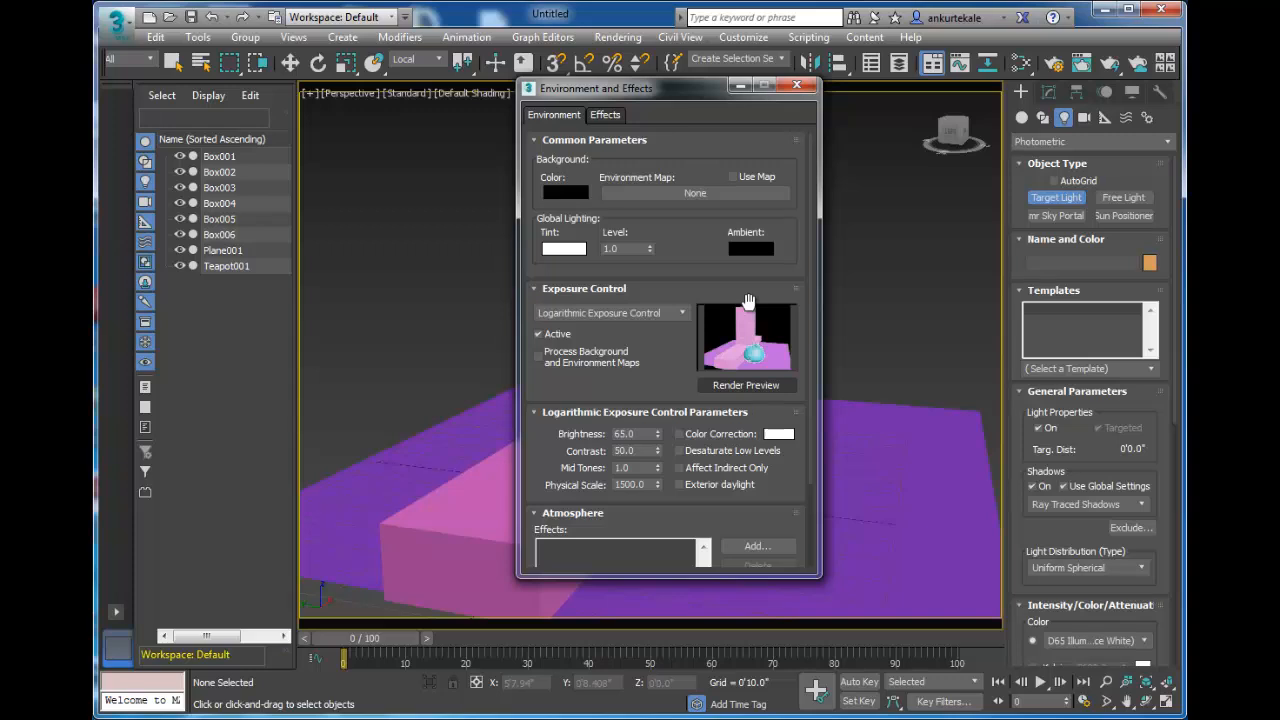
pyautogui.moveTo(643, 451); pyautogui.dragTo(470, 443)
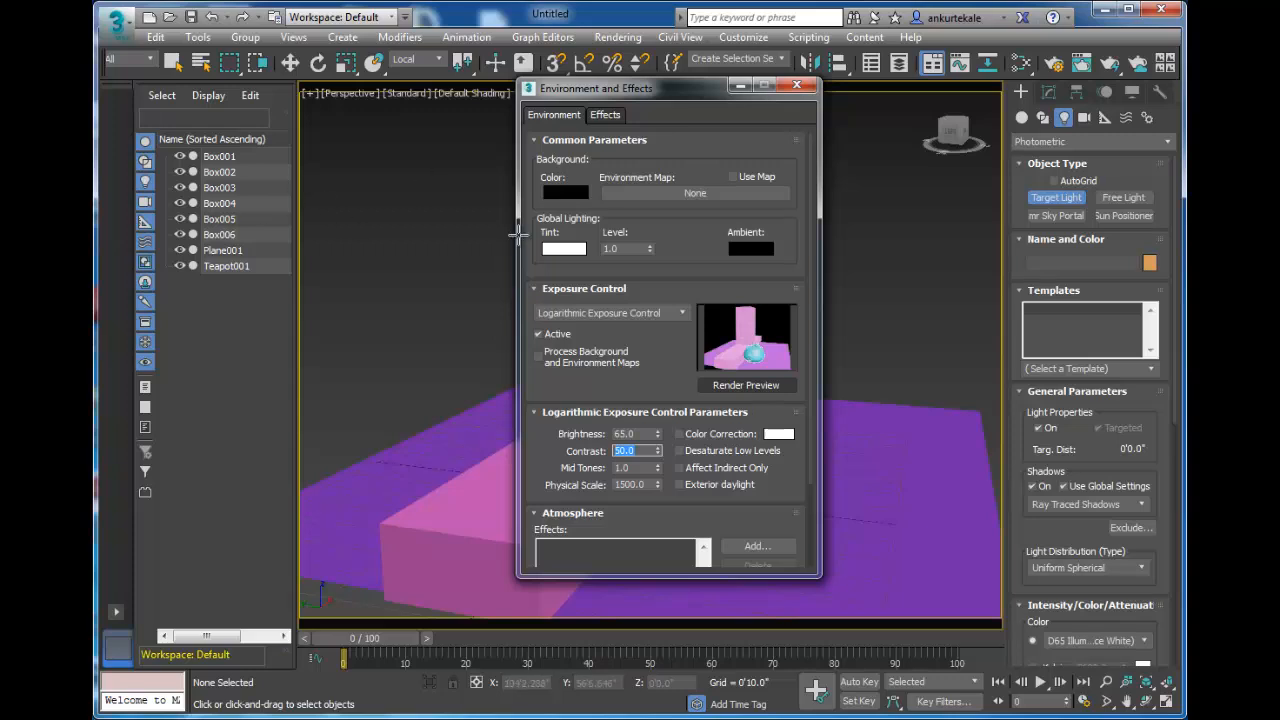
pyautogui.moveTo(657, 437); pyautogui.dragTo(657, 360)
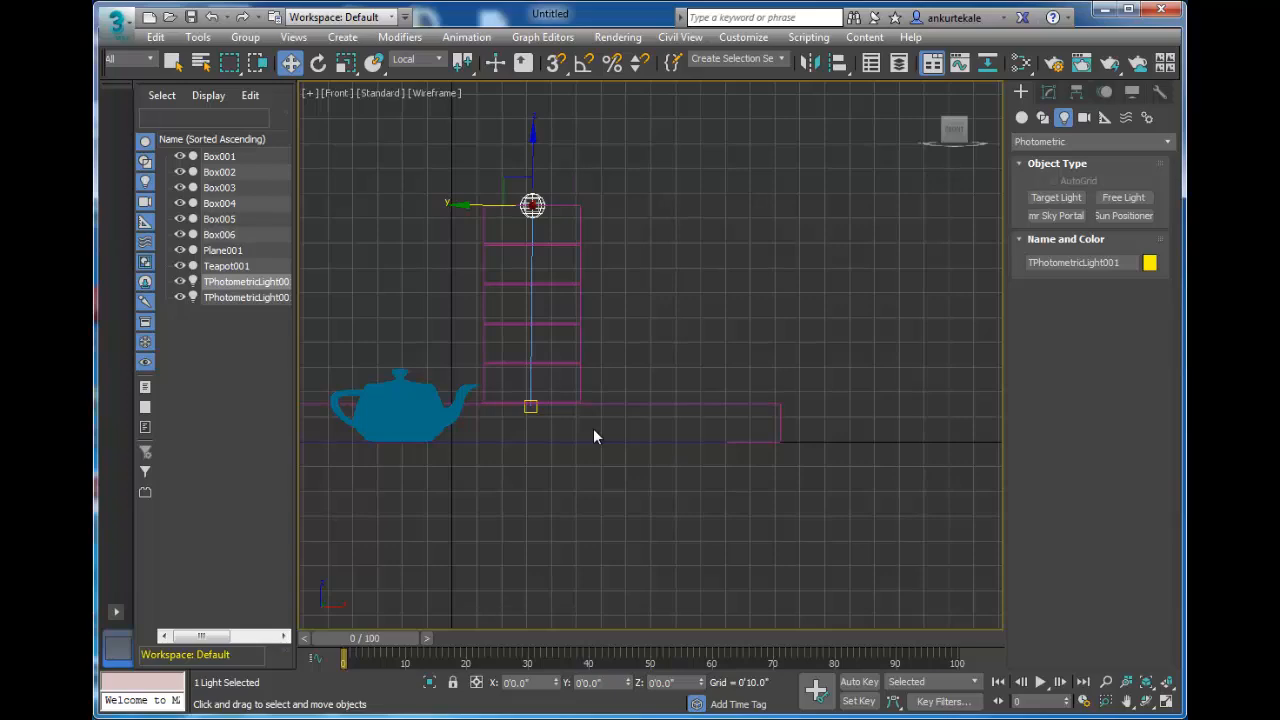
# Apply the 40W Bulb template to the photometric light, and render the perspective view
pyautogui.hotkey('alt', 'w')
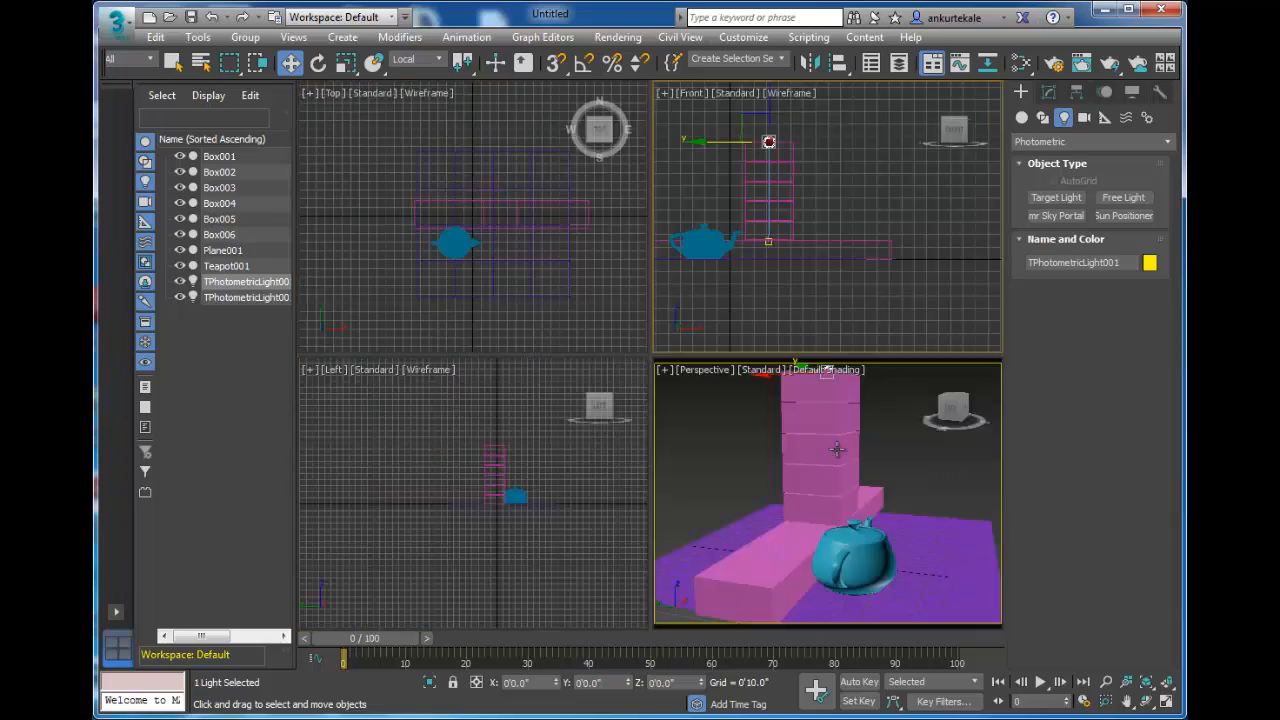
pyautogui.hotkey('alt', 'w')
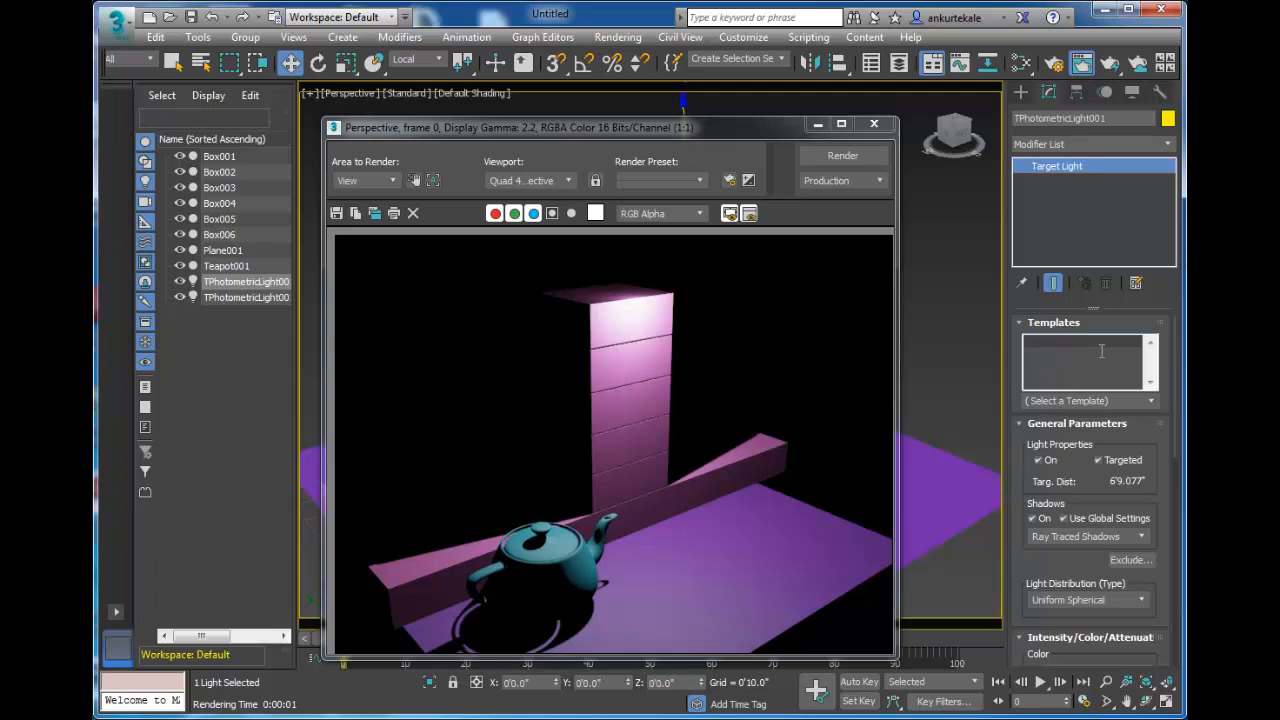
pyautogui.click(1151, 401)
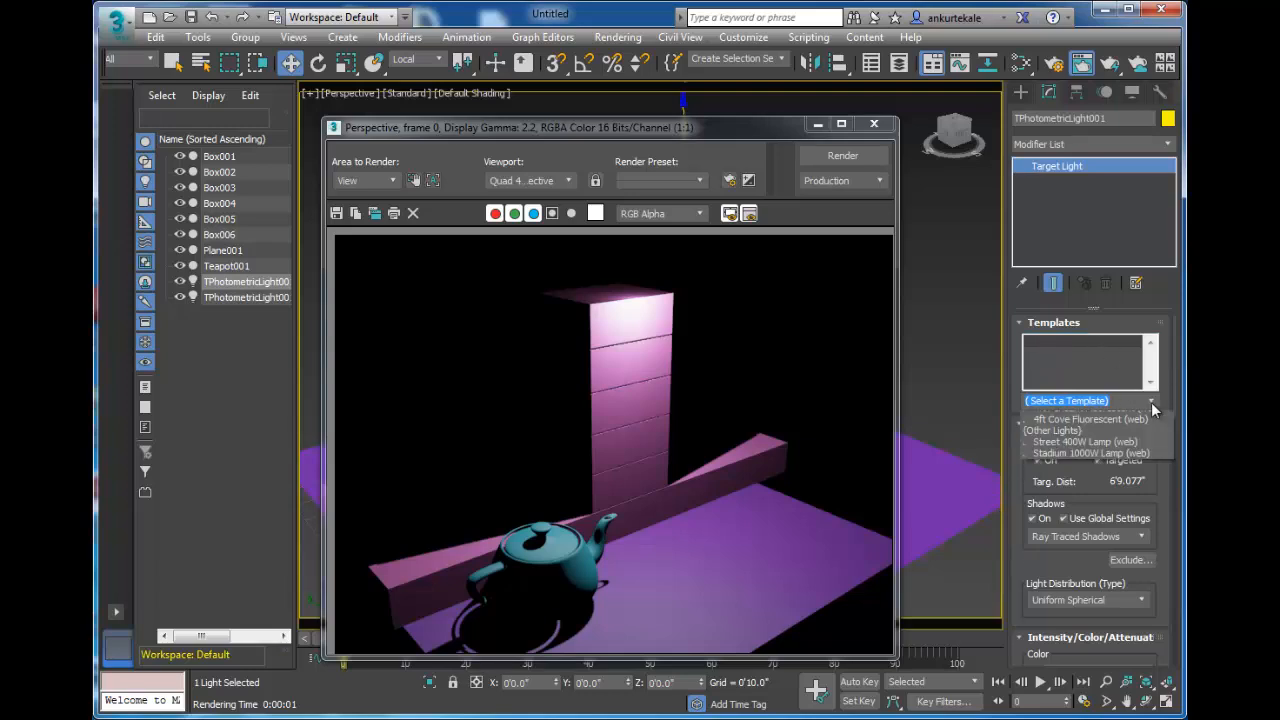
pyautogui.click(1110, 428)
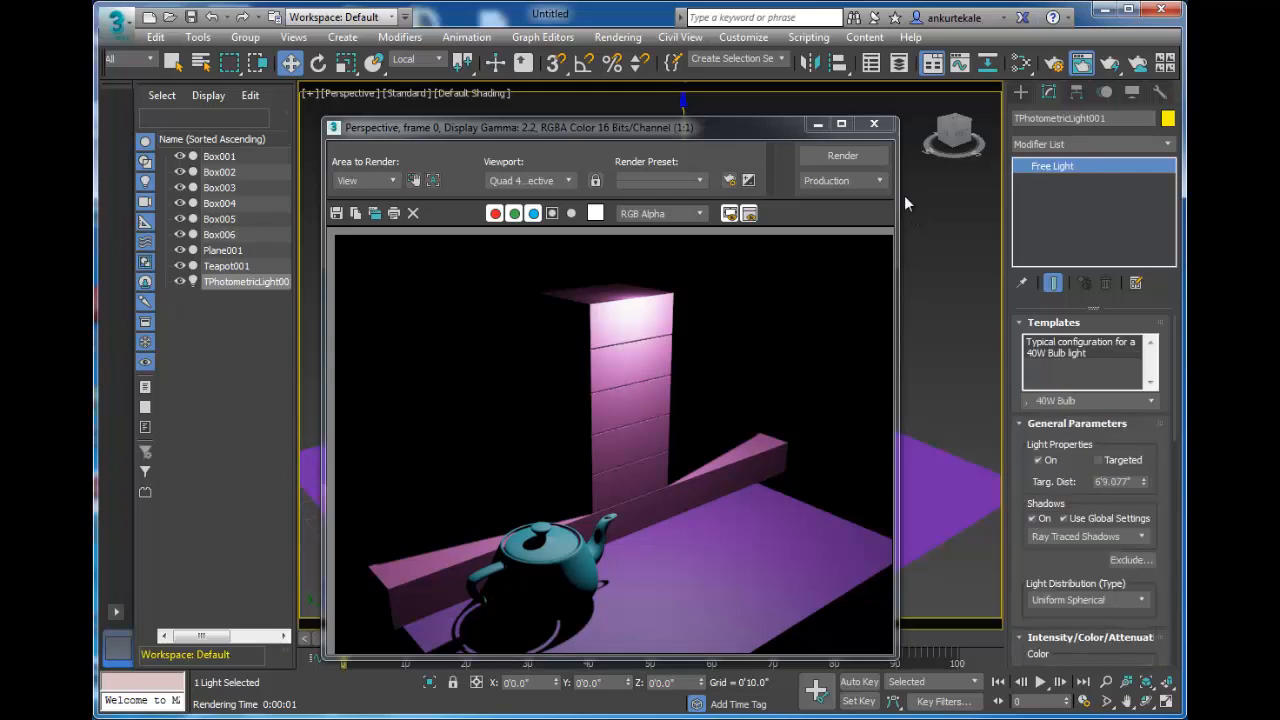
pyautogui.click(843, 156)
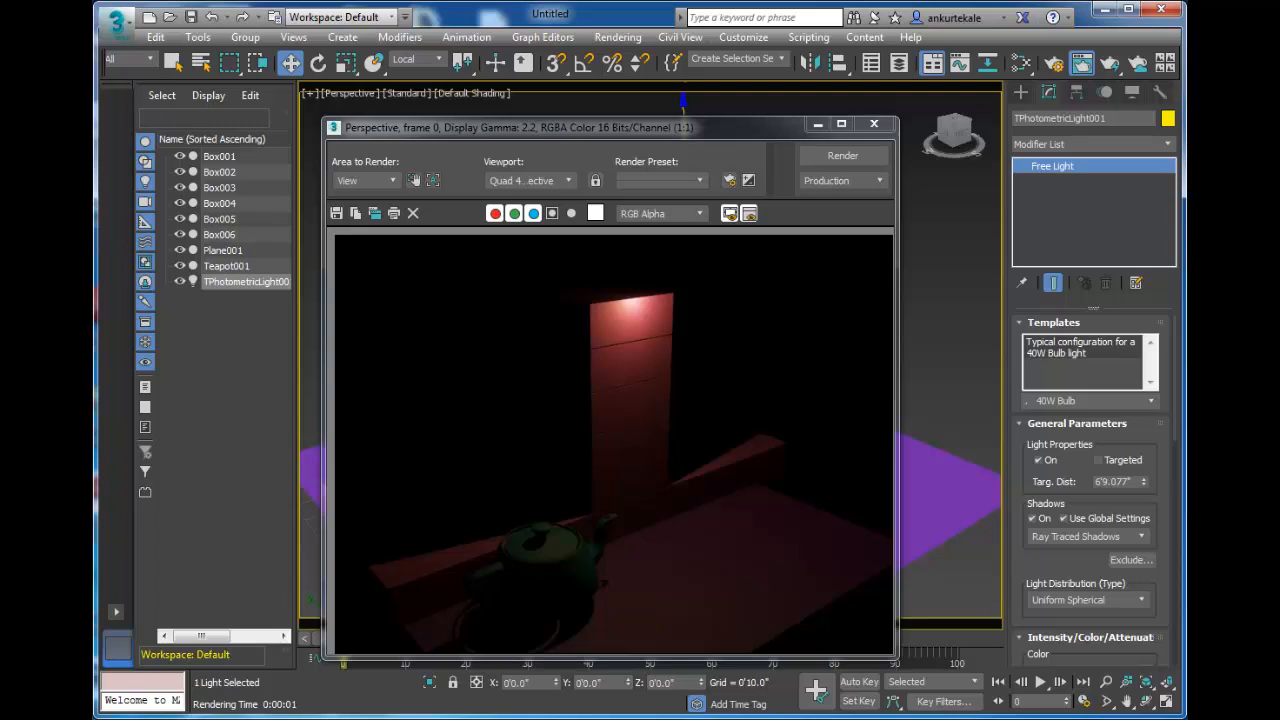
# Switch the photometric light to the 75W Bulb template, and render the view again
pyautogui.click(1151, 401)
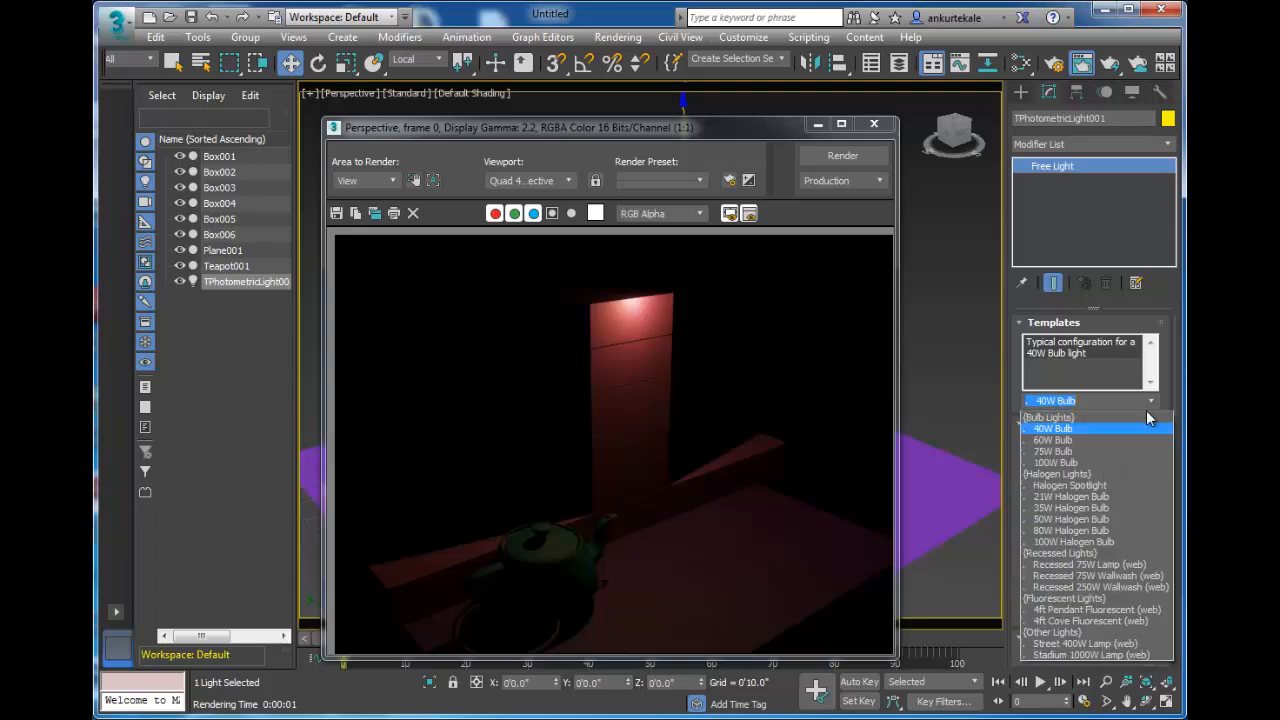
pyautogui.click(1128, 452)
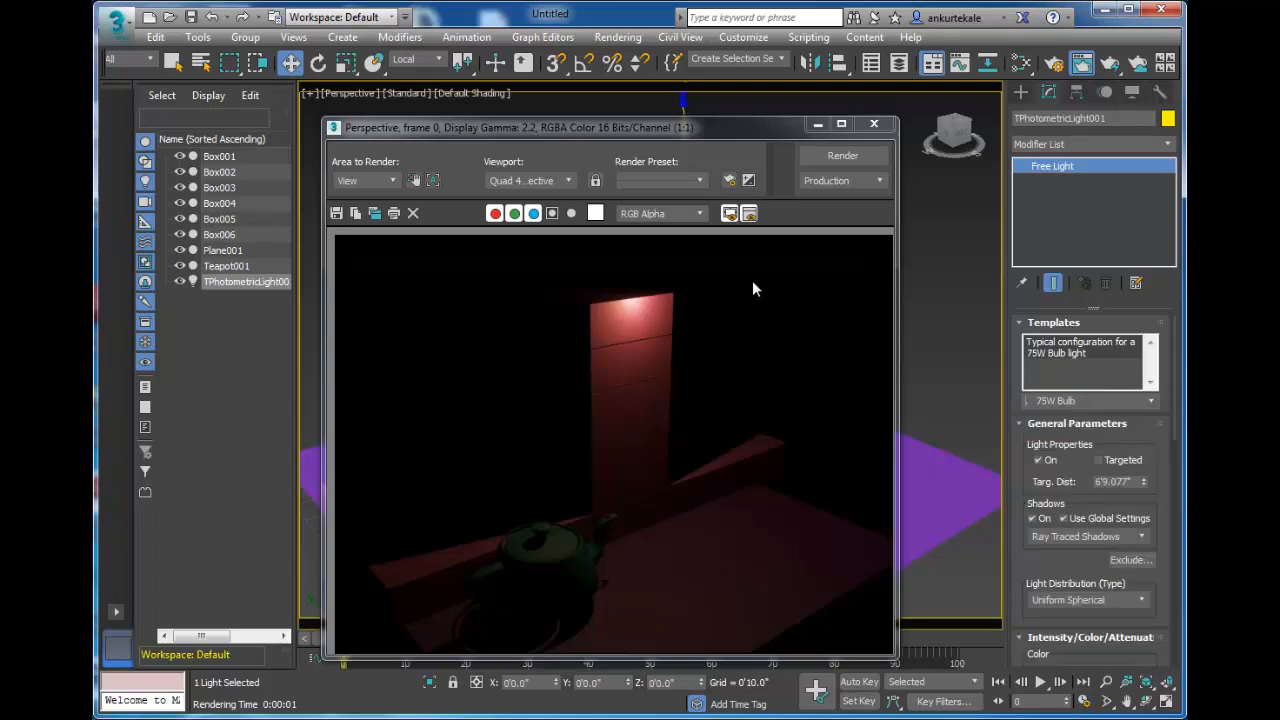
pyautogui.click(842, 157)
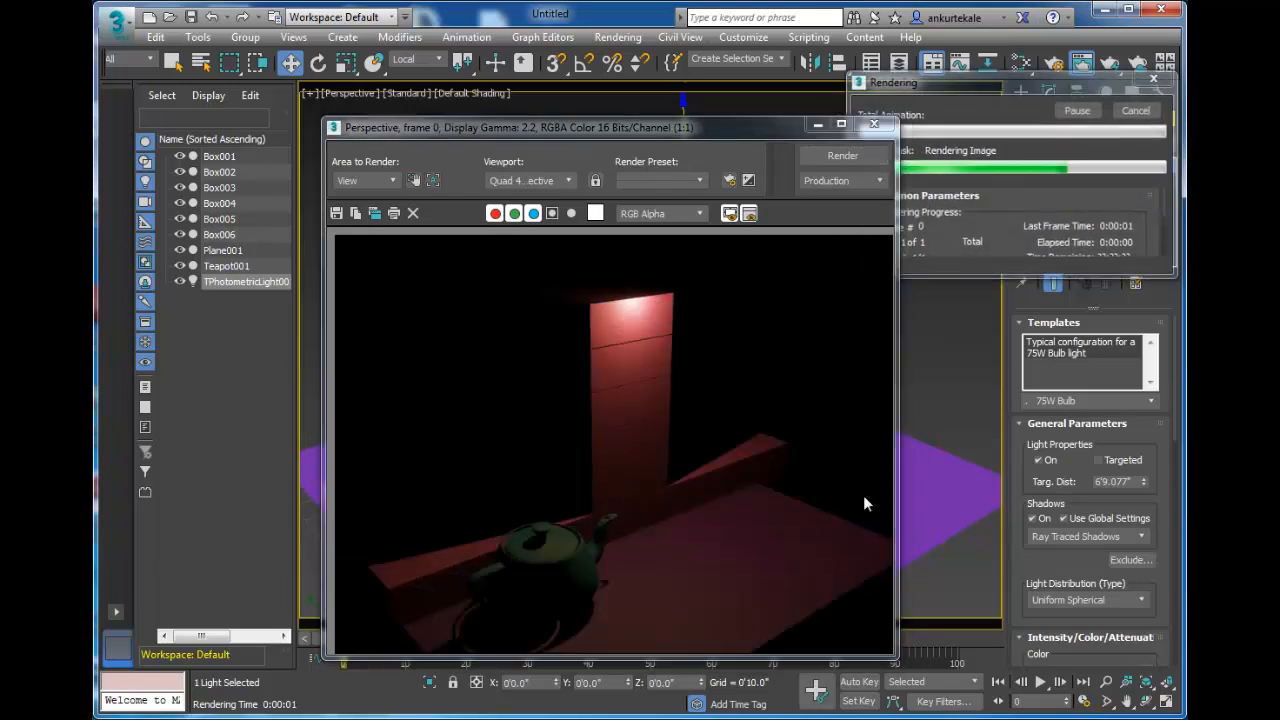
# Switch the photometric light to the 21W Halogen Bulb template, and render the view again
pyautogui.click(1151, 401)
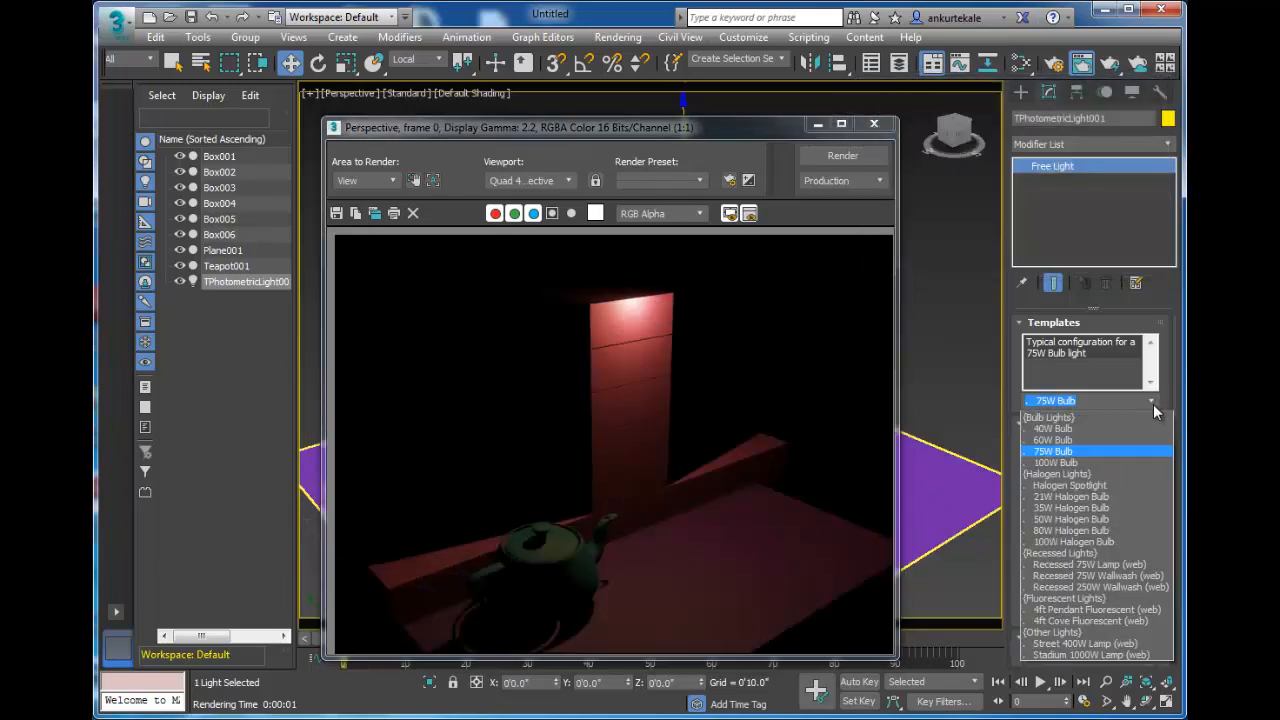
pyautogui.click(1095, 496)
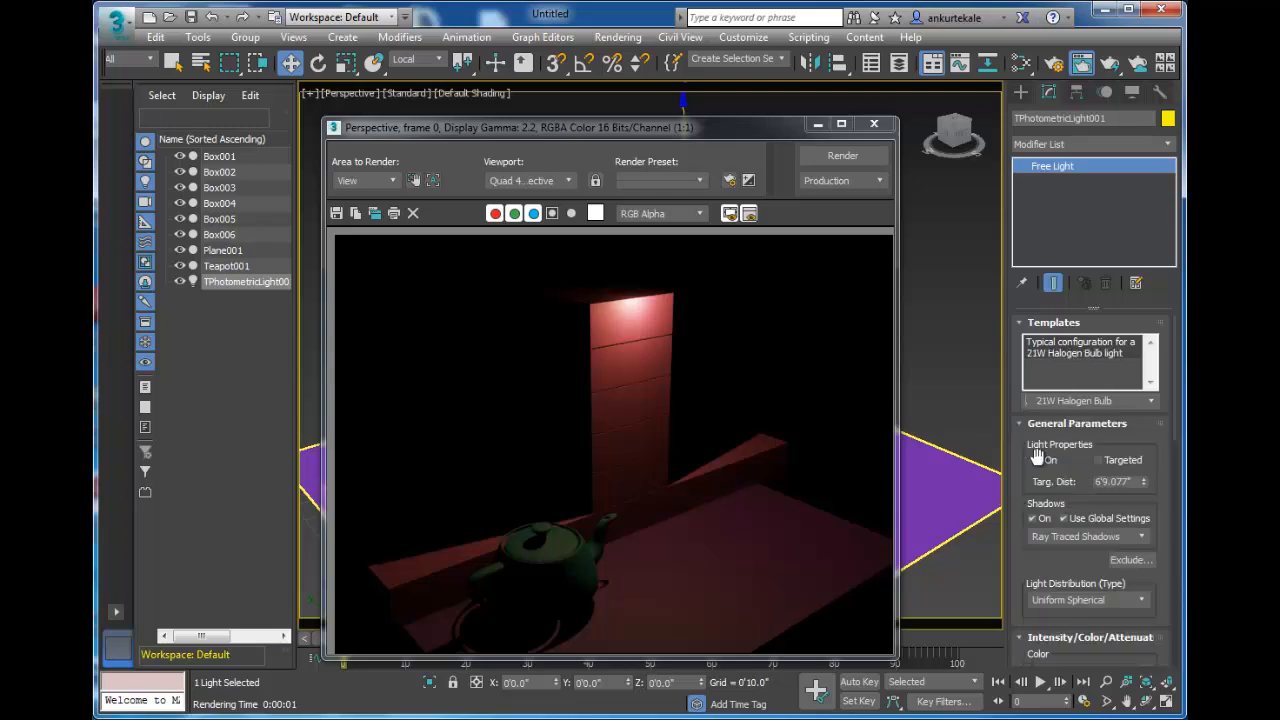
pyautogui.click(843, 156)
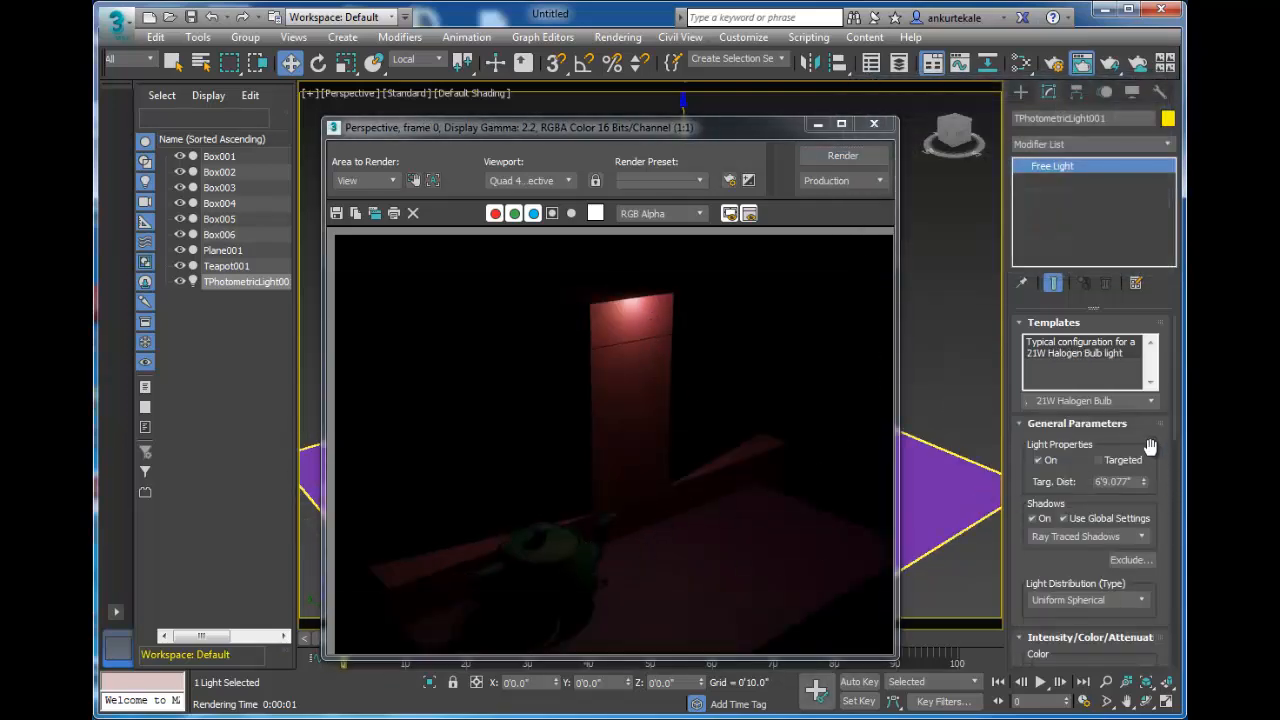
# Switch the photometric light to the Recessed 75W Lamp (web) template, and render the view again
pyautogui.click(1151, 400)
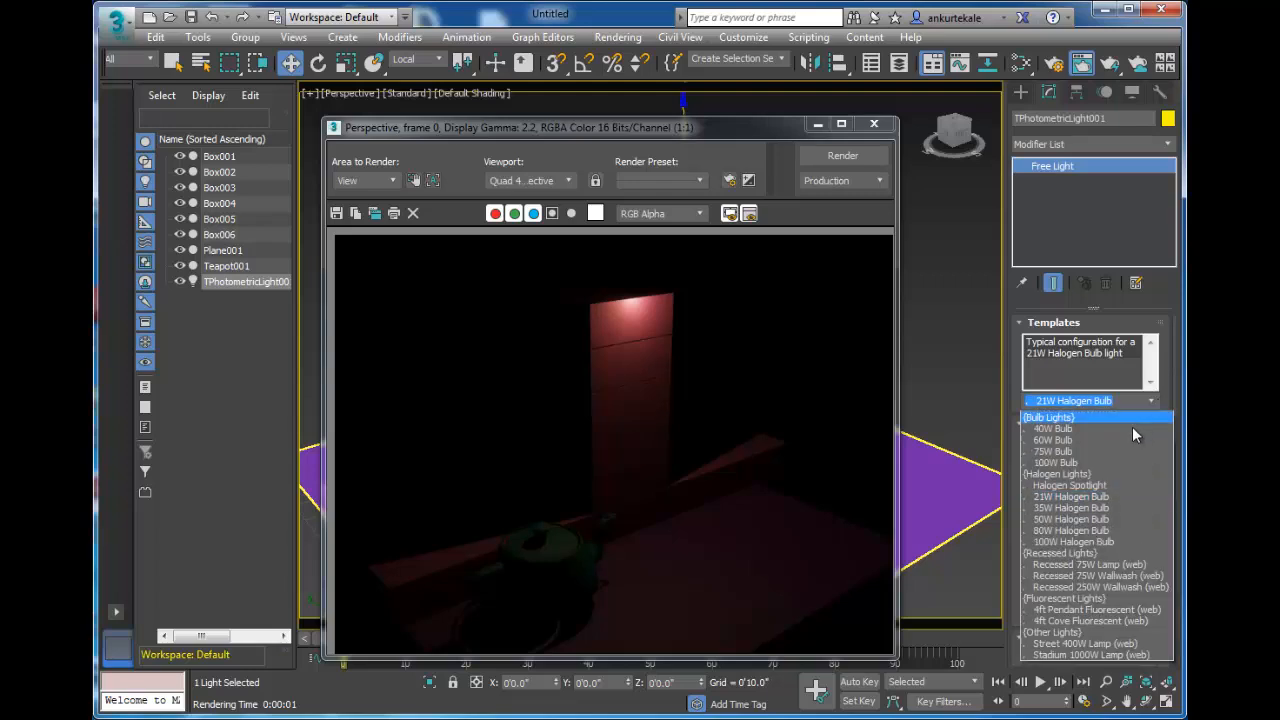
pyautogui.click(1137, 565)
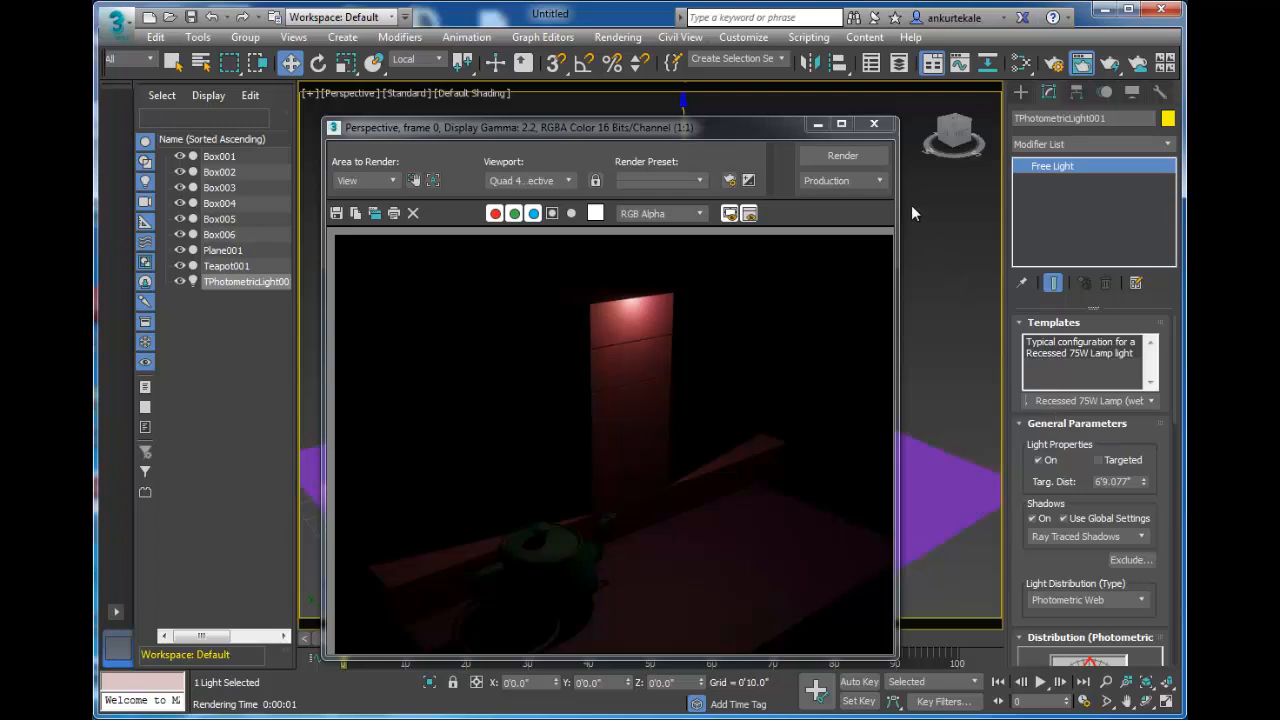
pyautogui.click(852, 158)
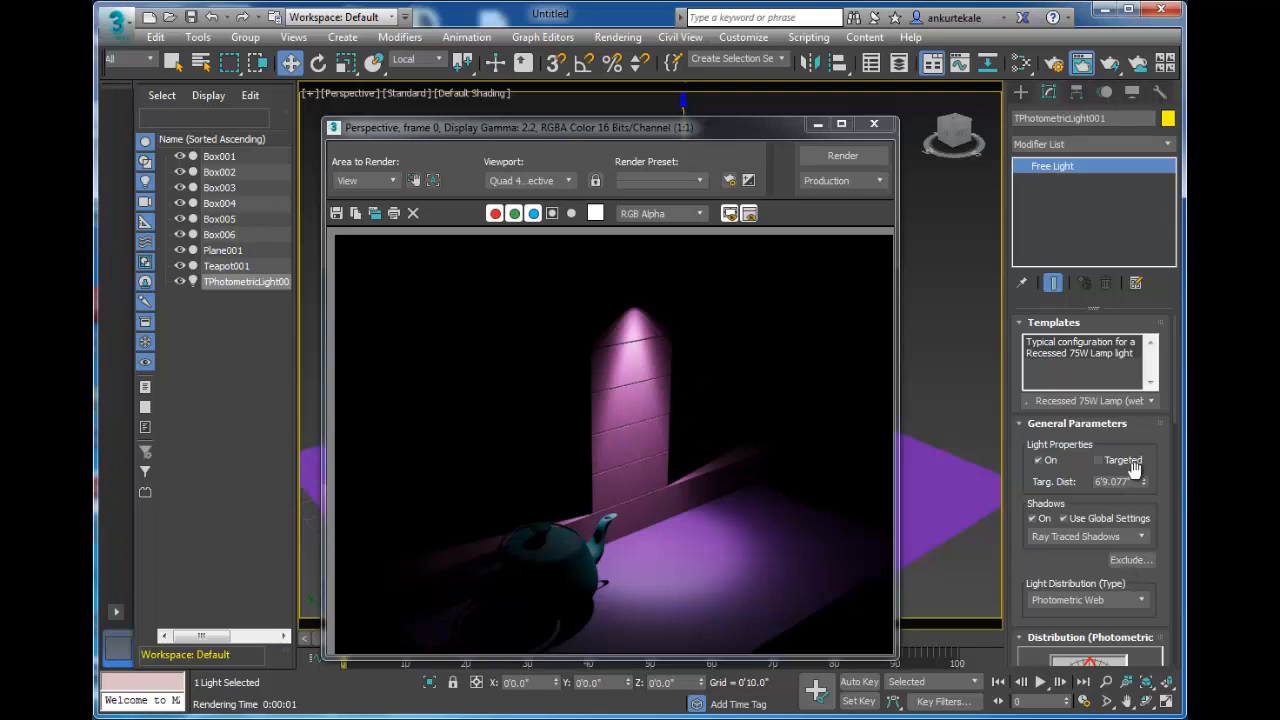
# Switch the photometric light to the 4ft Pendant Fluorescent (web) template, and render the perspective view
pyautogui.scroll(-5, 1088, 478)
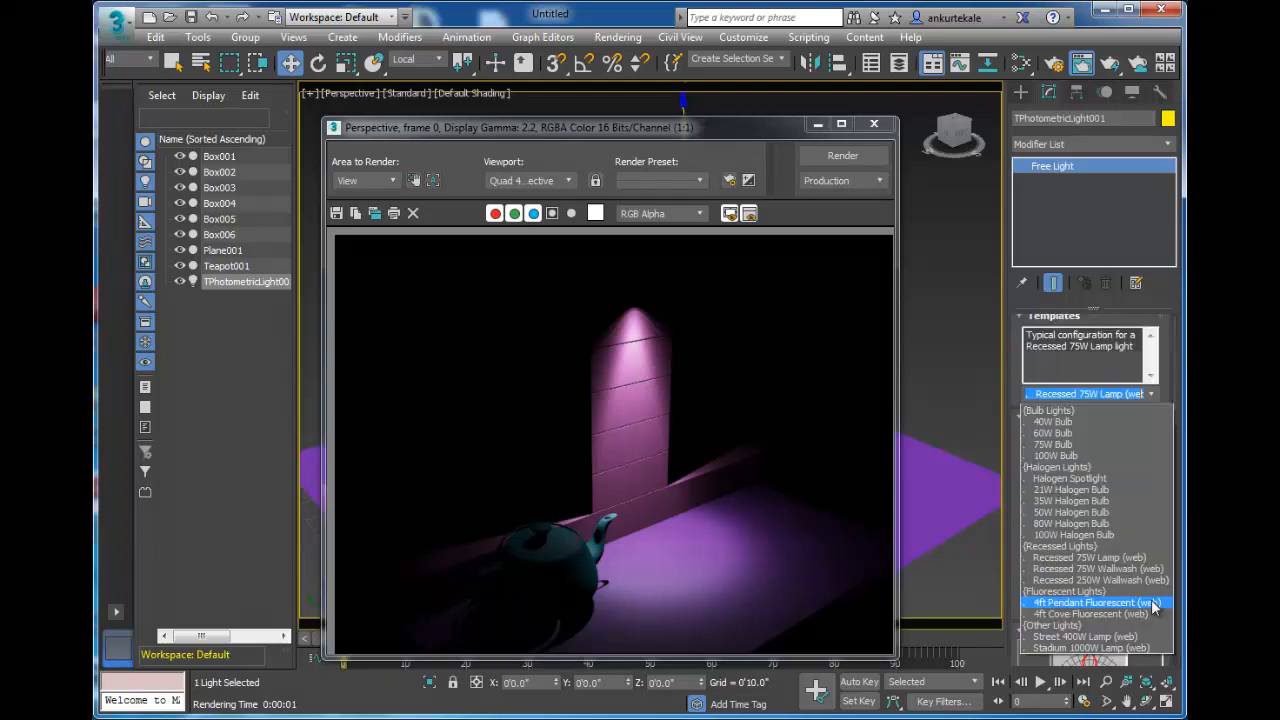
pyautogui.click(1153, 604)
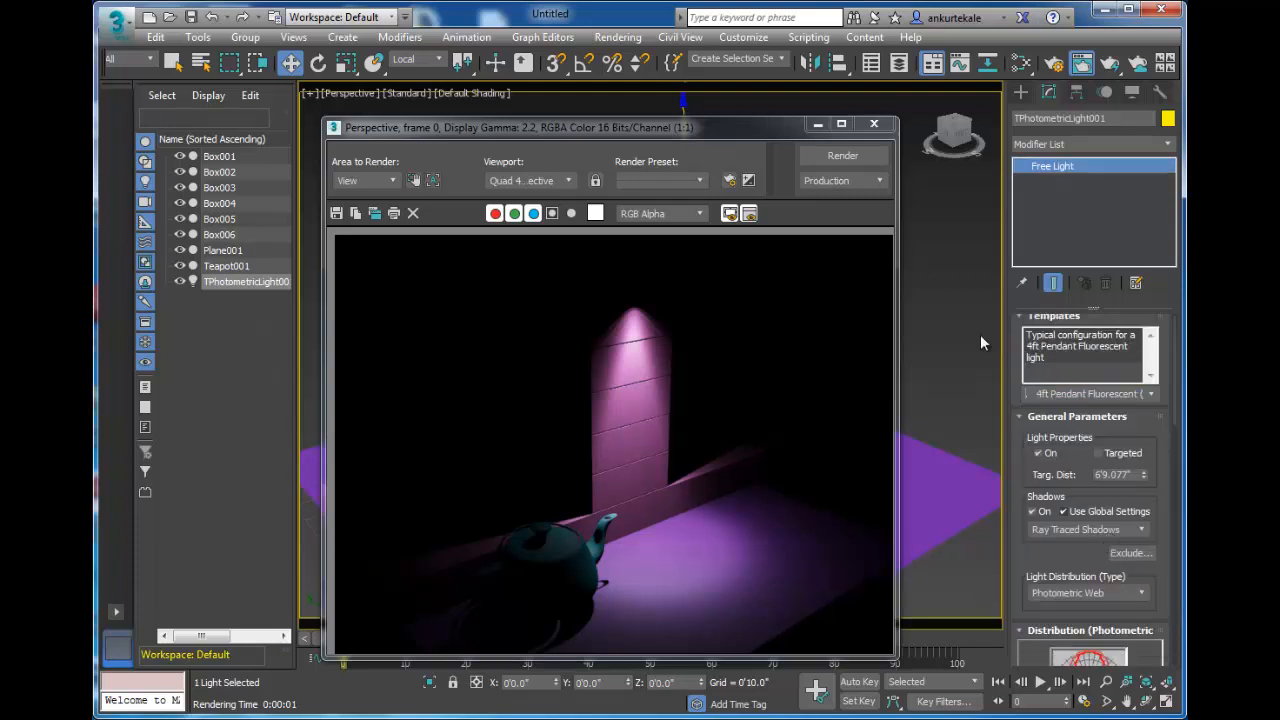
pyautogui.click(846, 156)
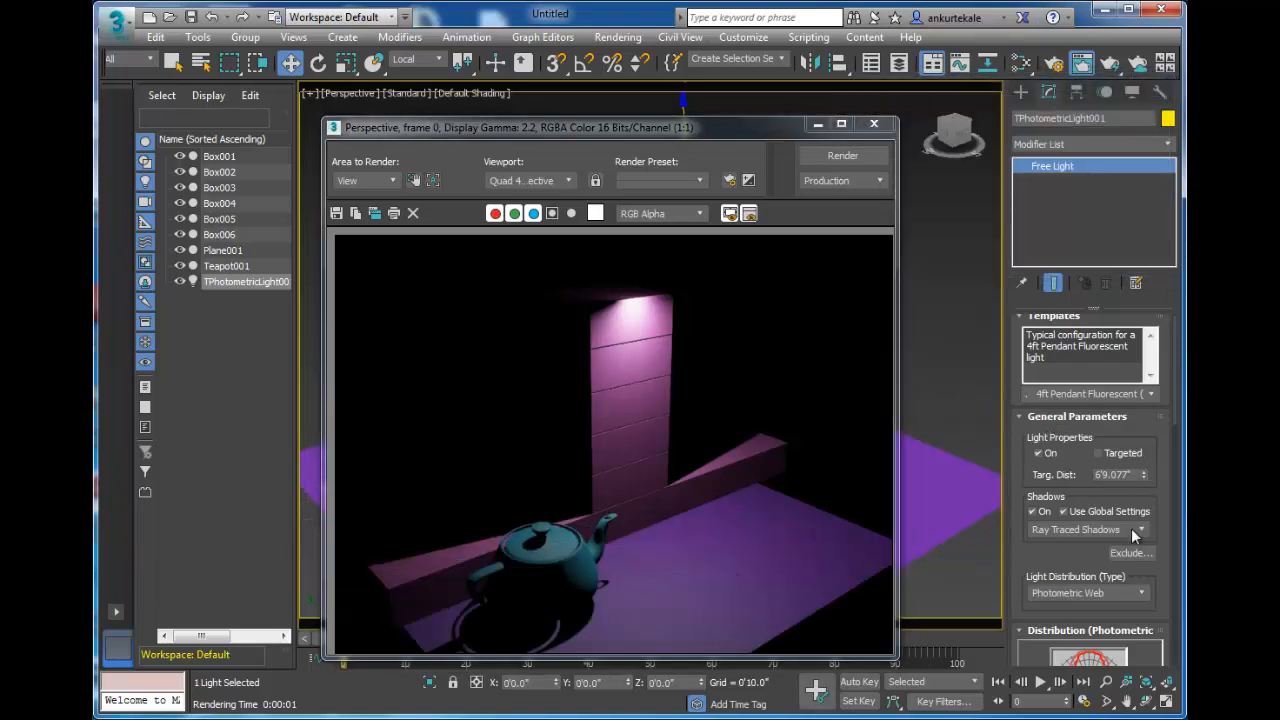
# Switch the photometric light to the 4ft Cove Fluorescent (web) template, and render the view again
pyautogui.click(1150, 394)
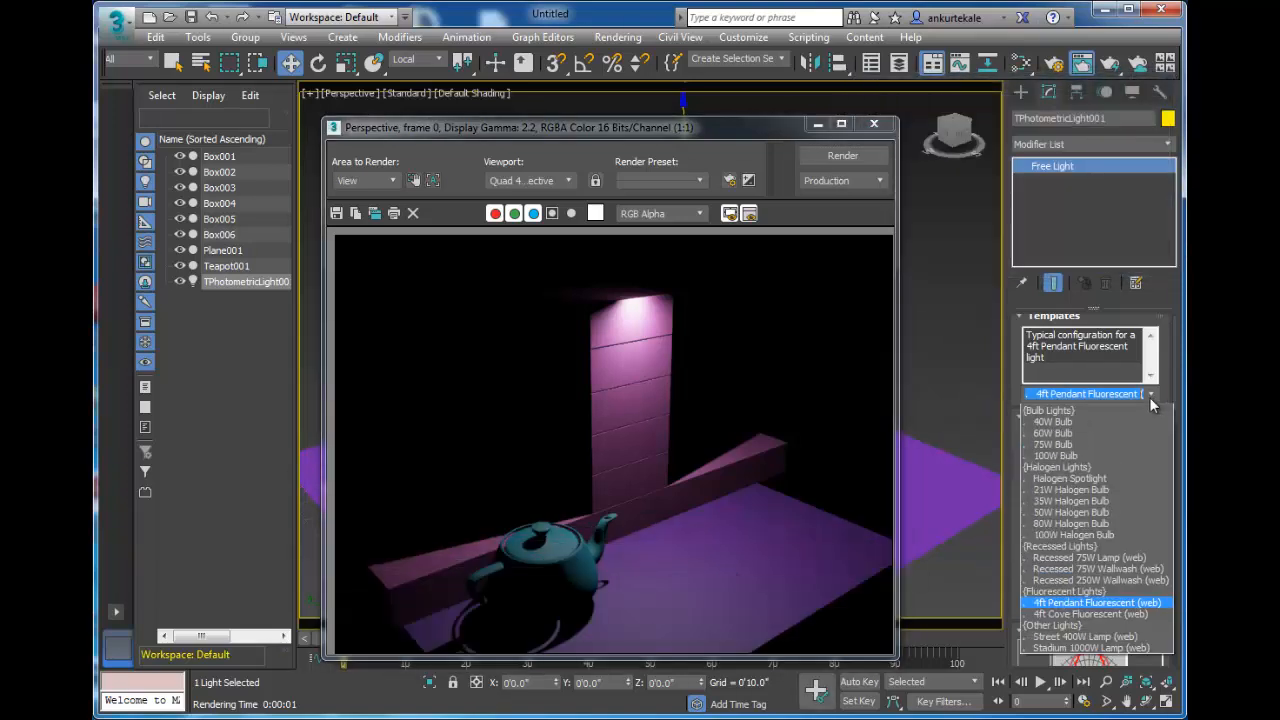
pyautogui.click(1155, 614)
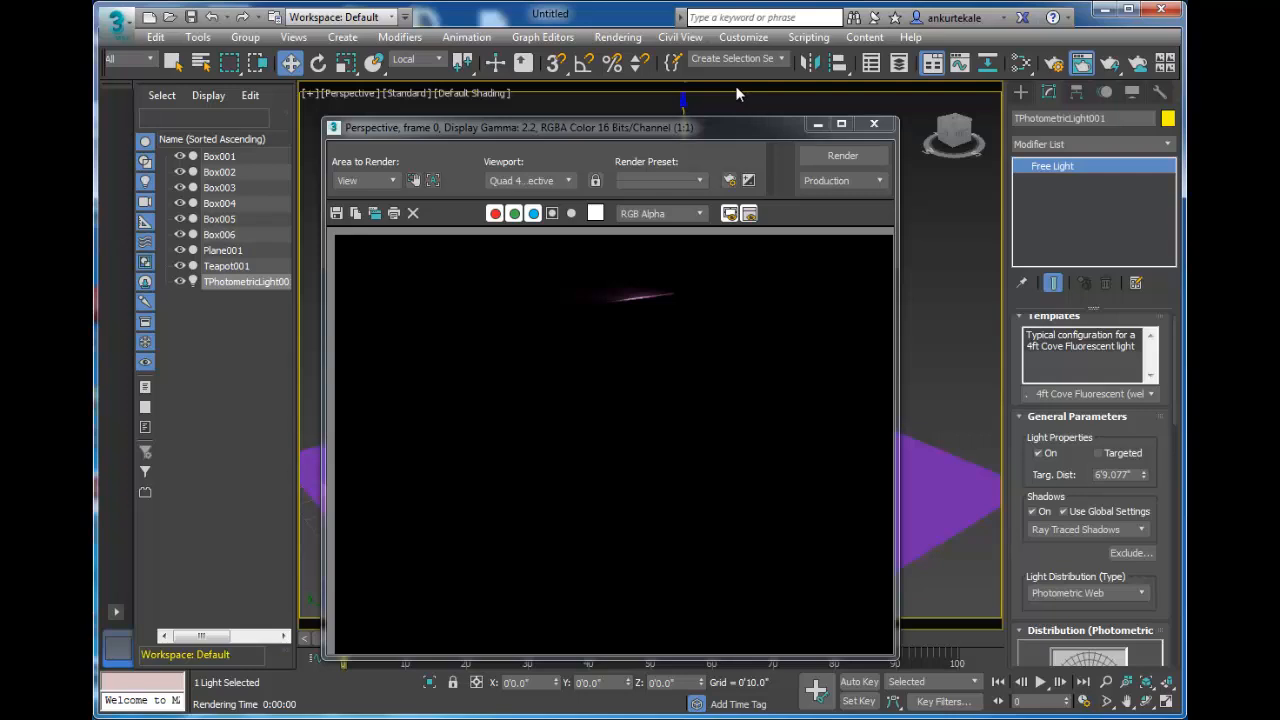
pyautogui.moveTo(1063, 583); pyautogui.dragTo(1063, 596)
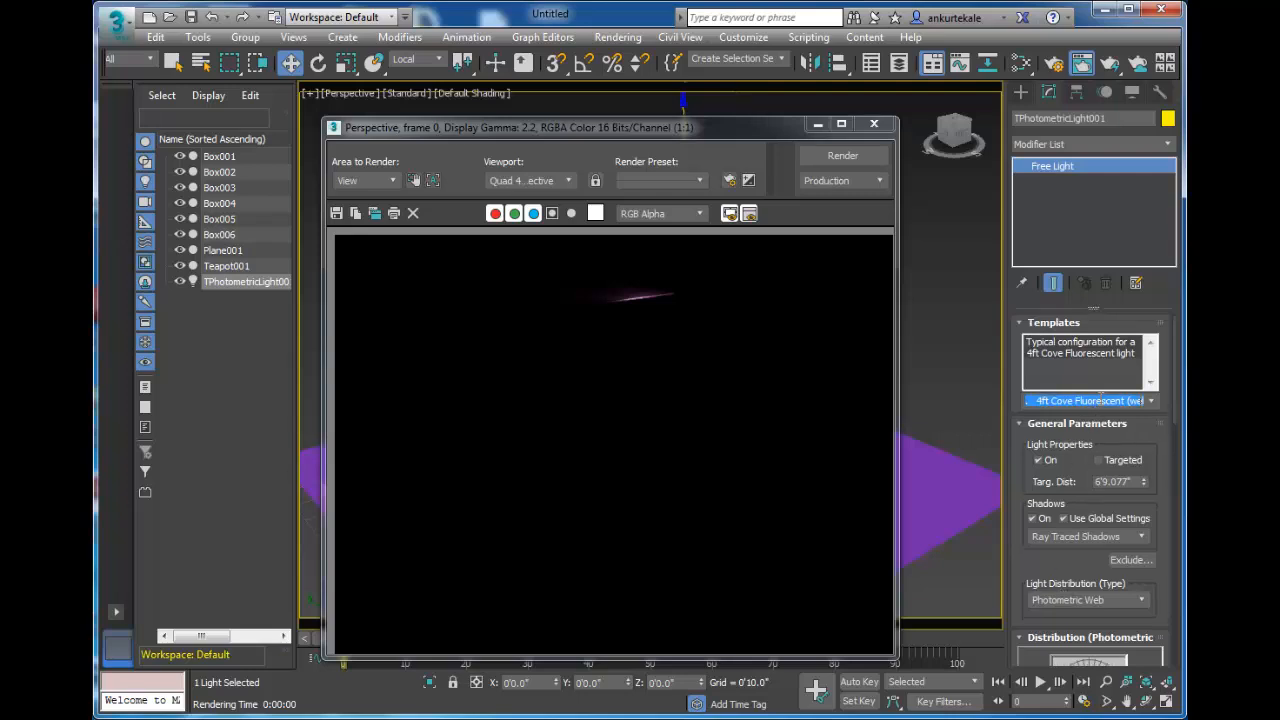
# Switch the photometric light to the Street 400W Lamp (web) template, and render the view again
pyautogui.click(1156, 401)
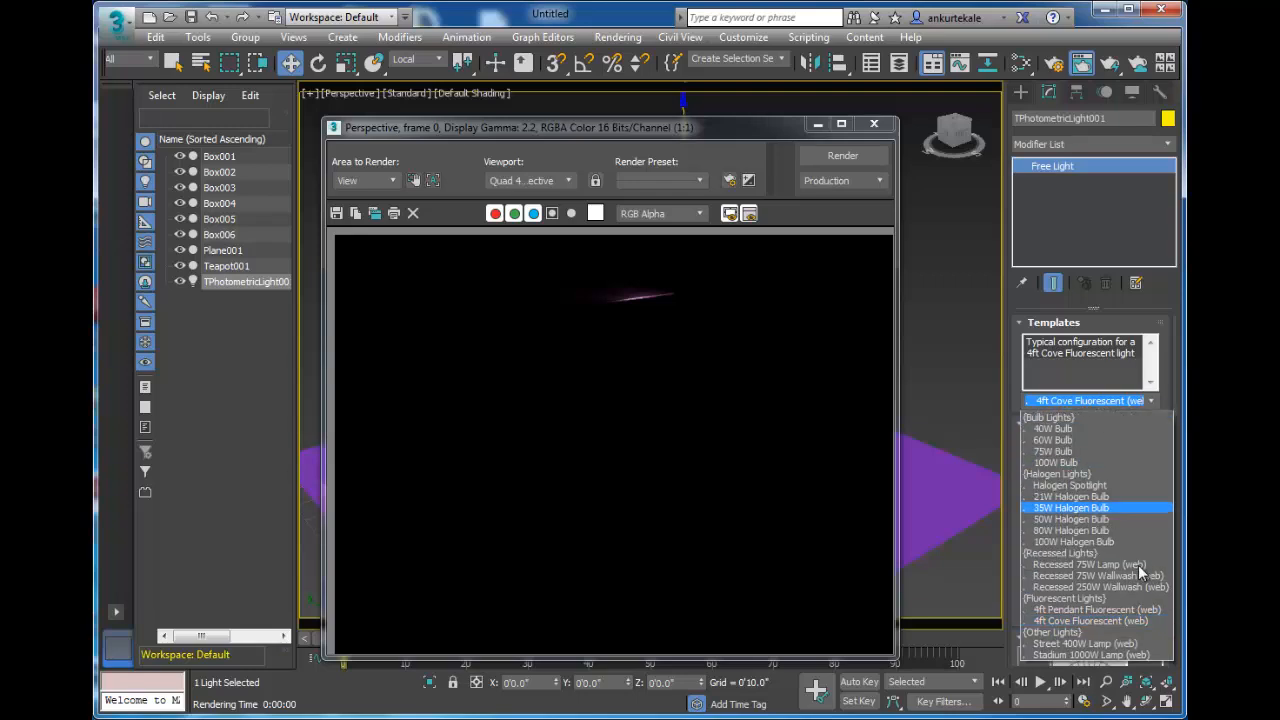
pyautogui.click(1133, 644)
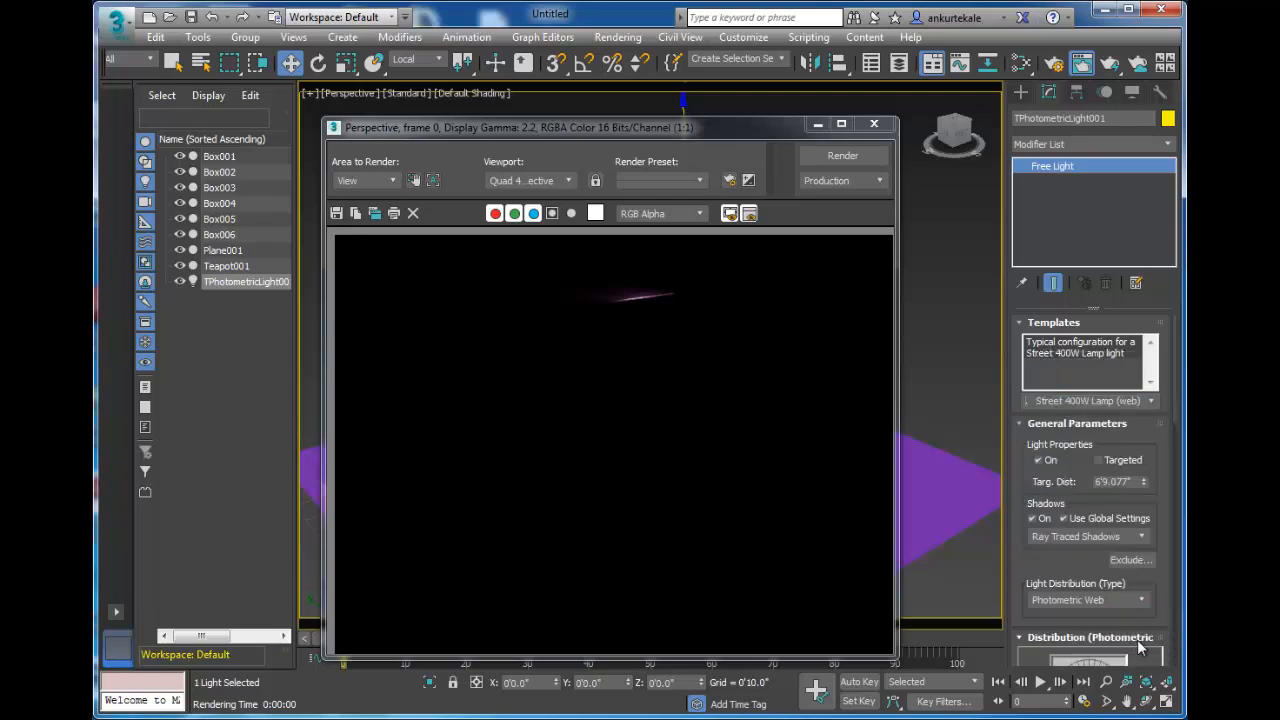
pyautogui.click(865, 159)
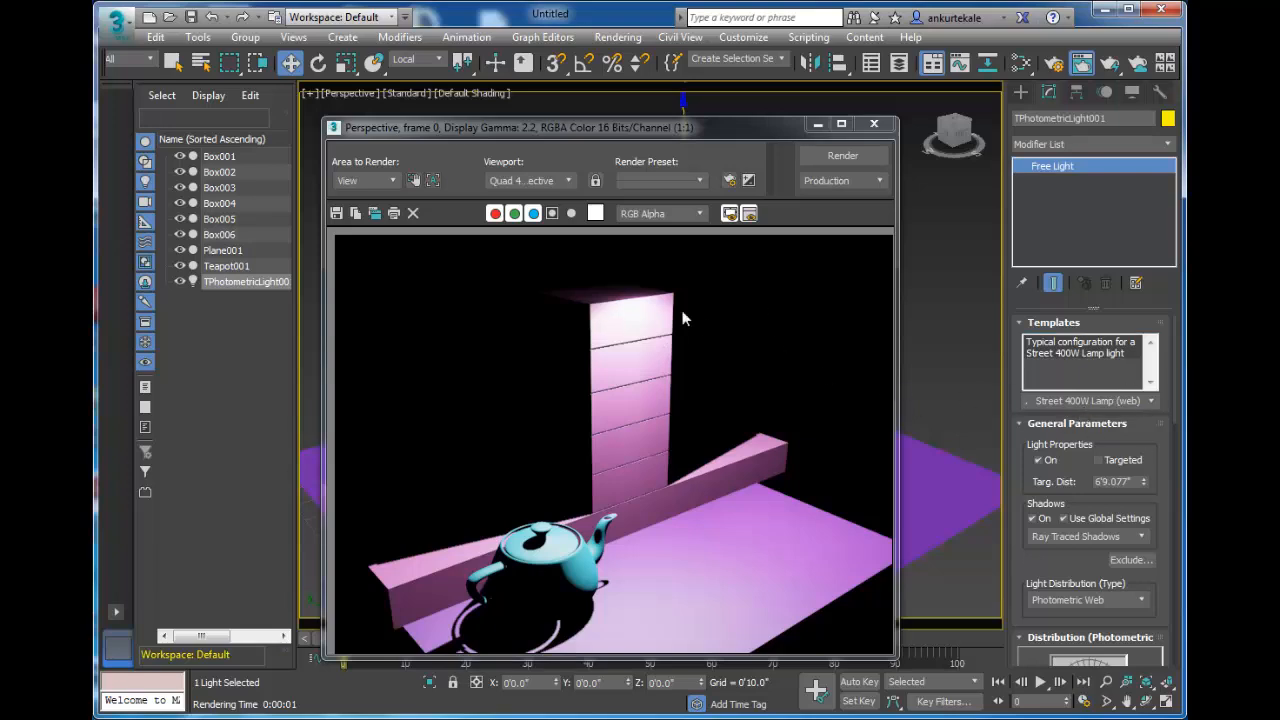
# Switch the photometric light to the Stadium 1000W Lamp (web) template, and render the view again
pyautogui.click(1152, 400)
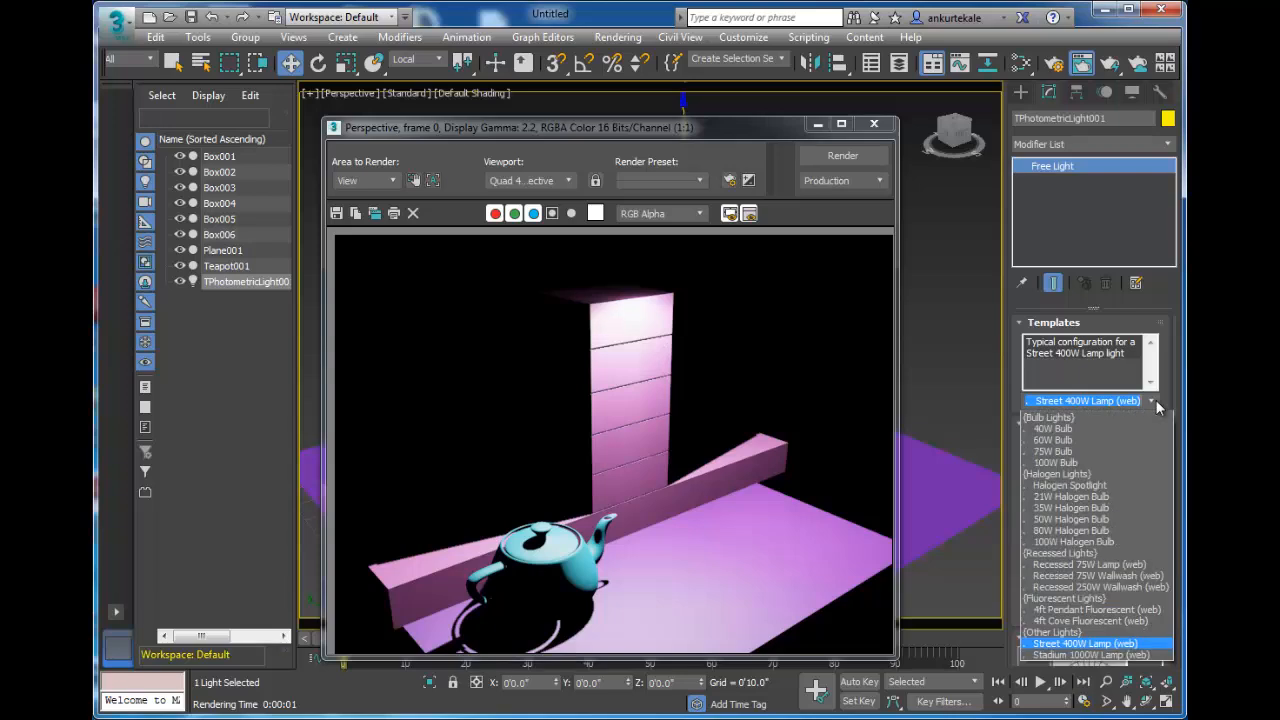
pyautogui.click(1160, 654)
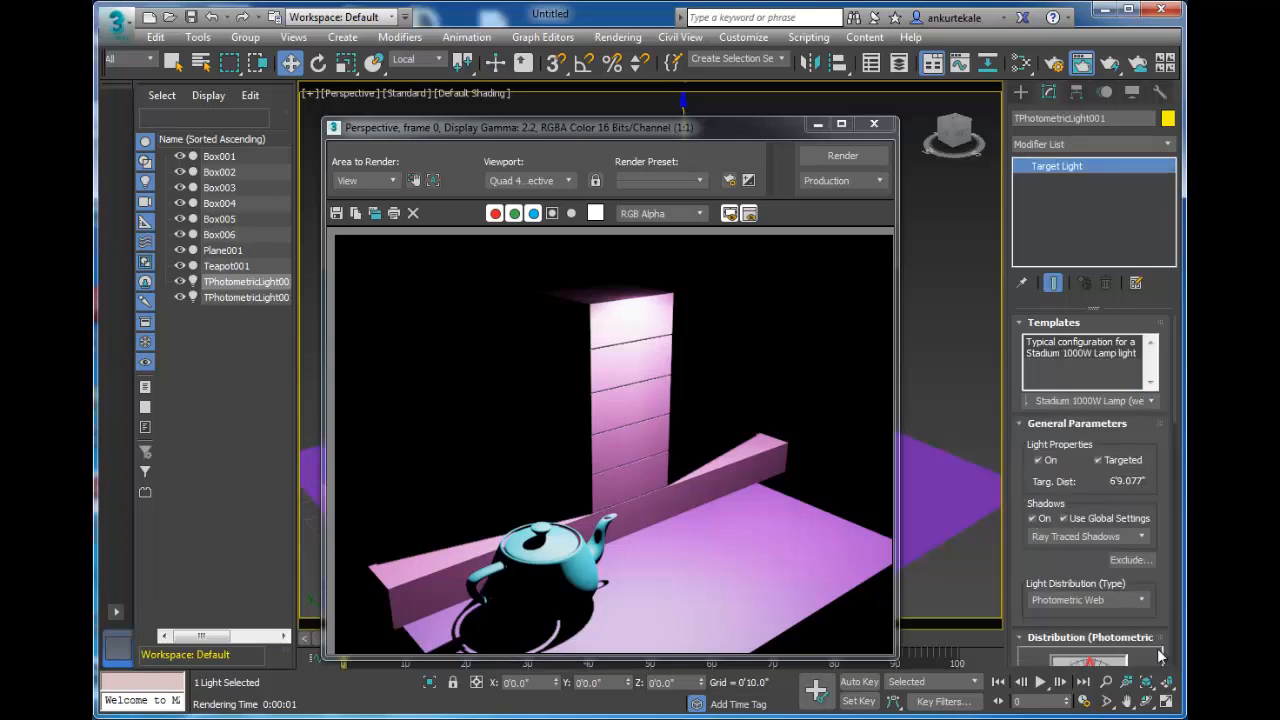
pyautogui.click(860, 163)
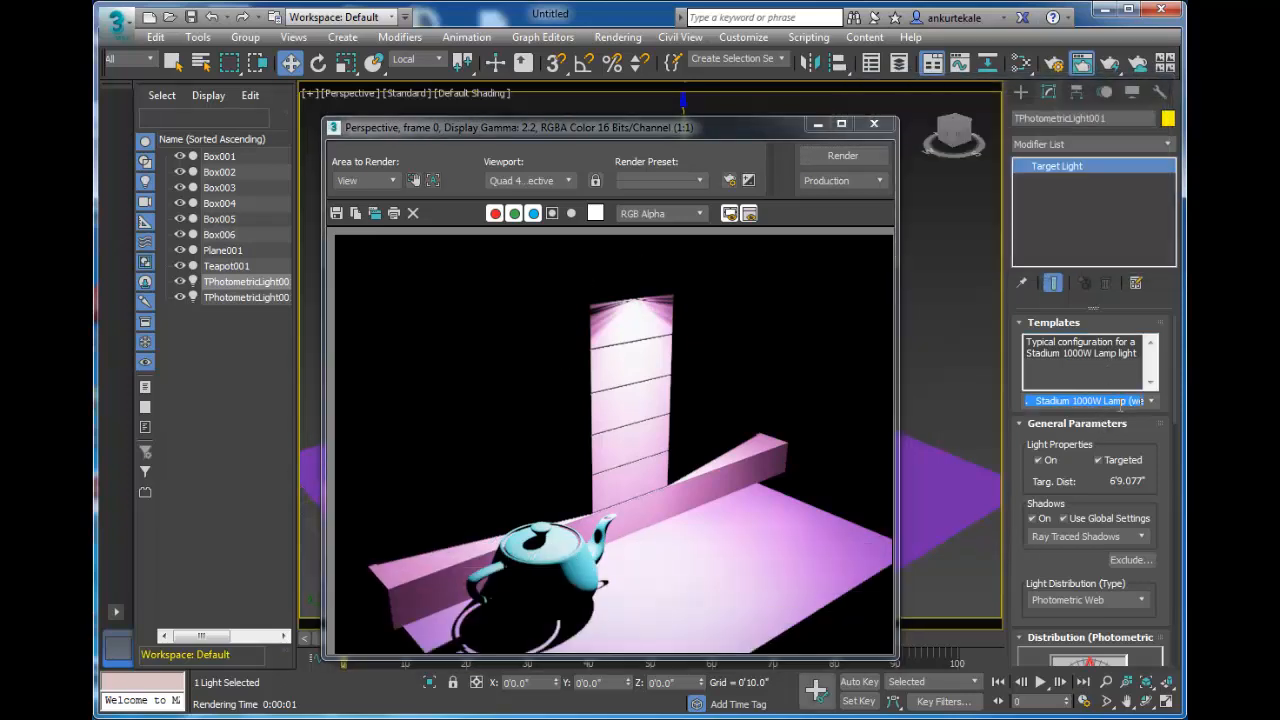
# Look over the photometric web files available for the light's distribution without loading a different one
pyautogui.click(1151, 400)
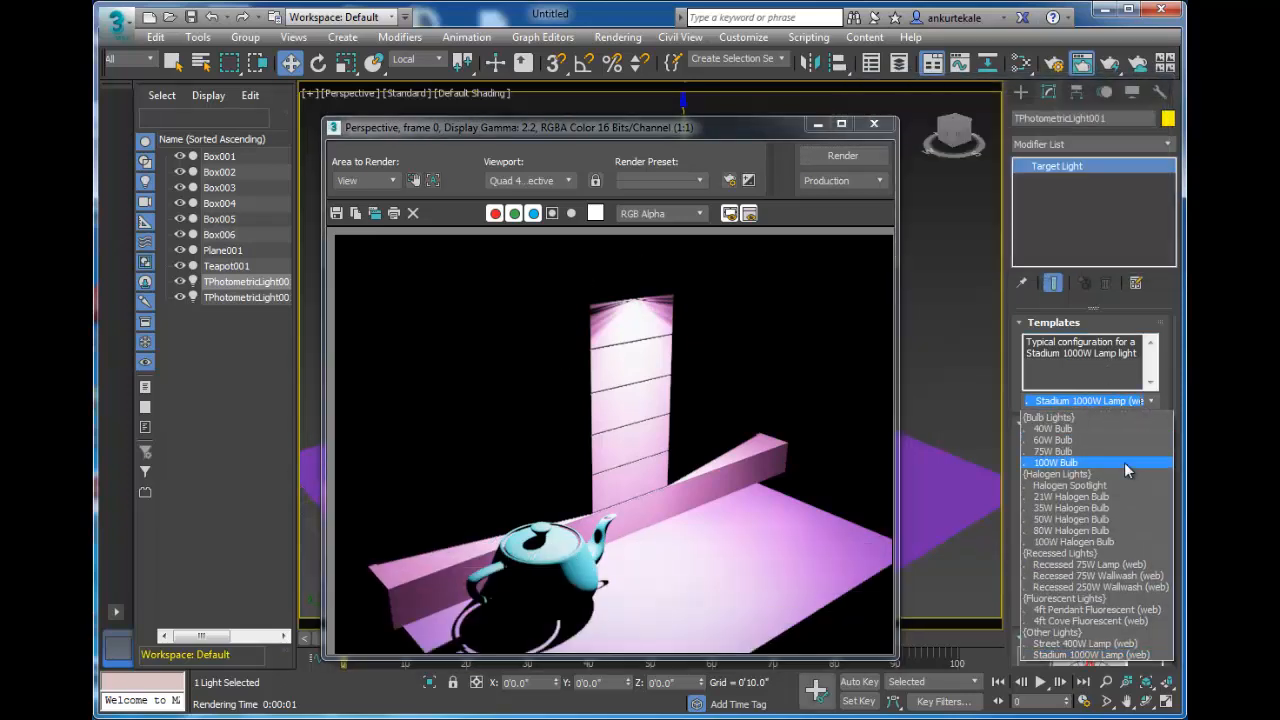
pyautogui.click(1099, 418)
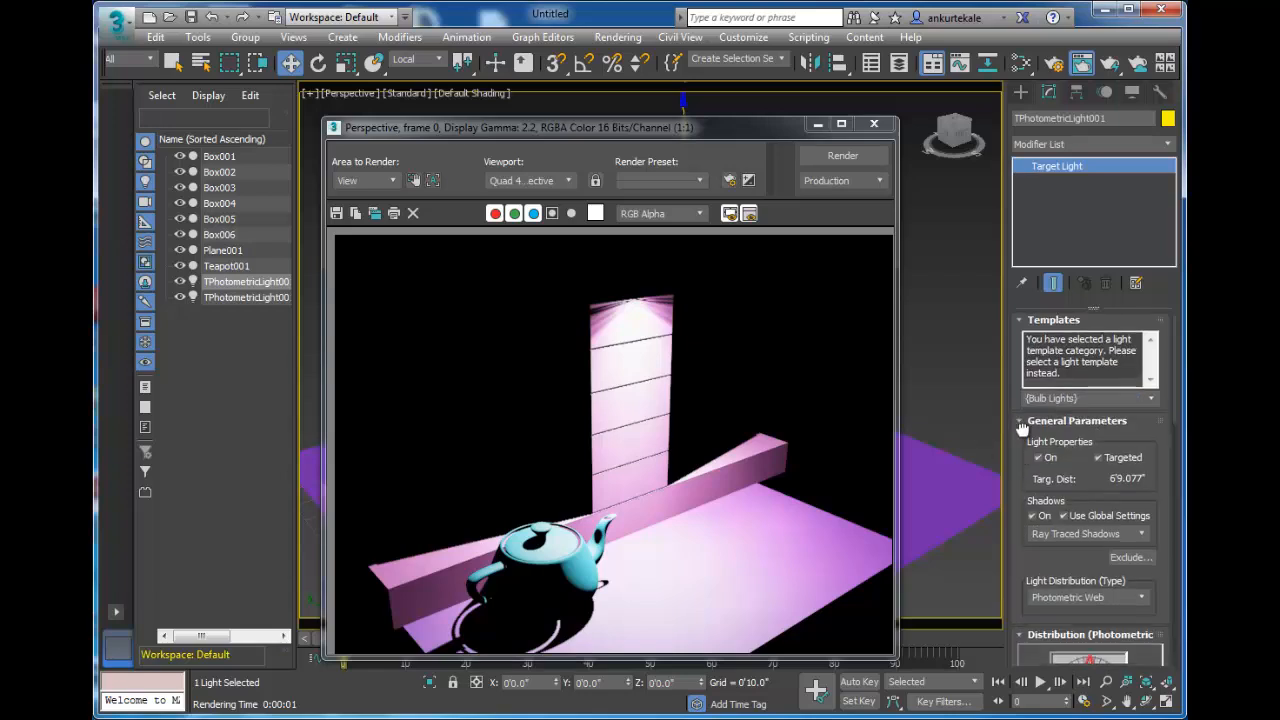
pyautogui.moveTo(1023, 456); pyautogui.dragTo(1026, 440)
pyautogui.click(763, 97)
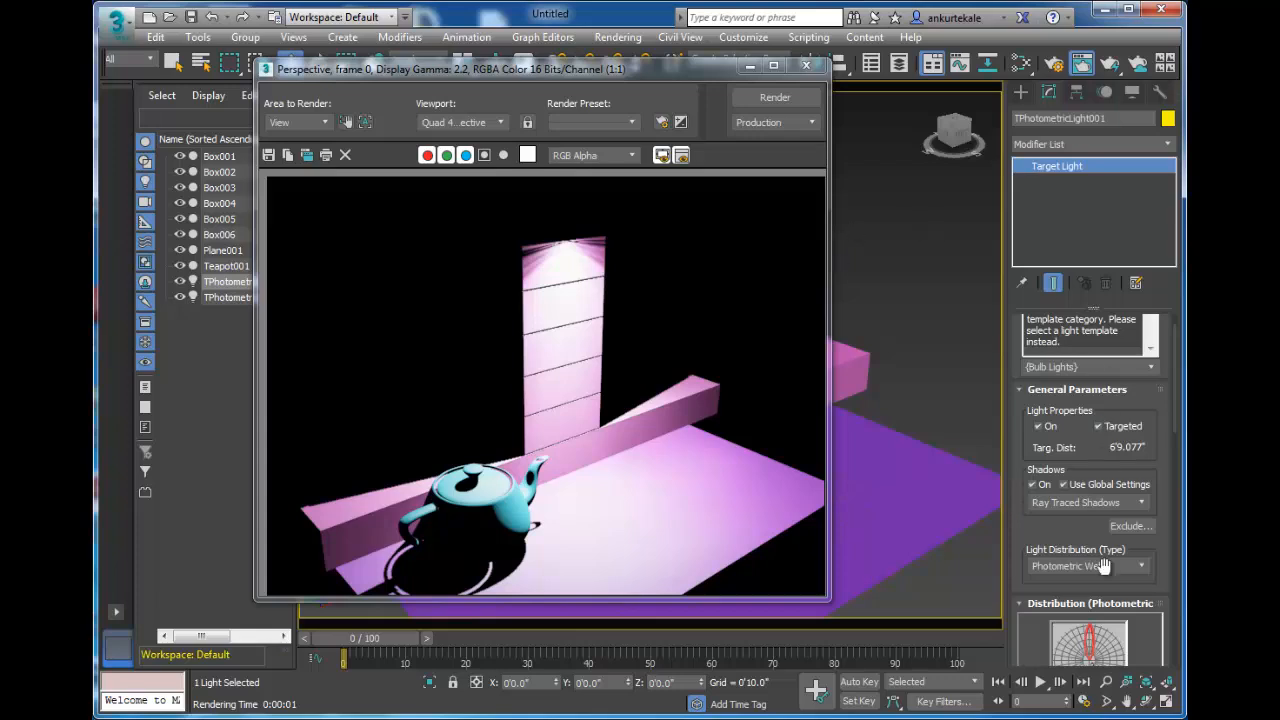
pyautogui.moveTo(1037, 537); pyautogui.dragTo(1045, 433)
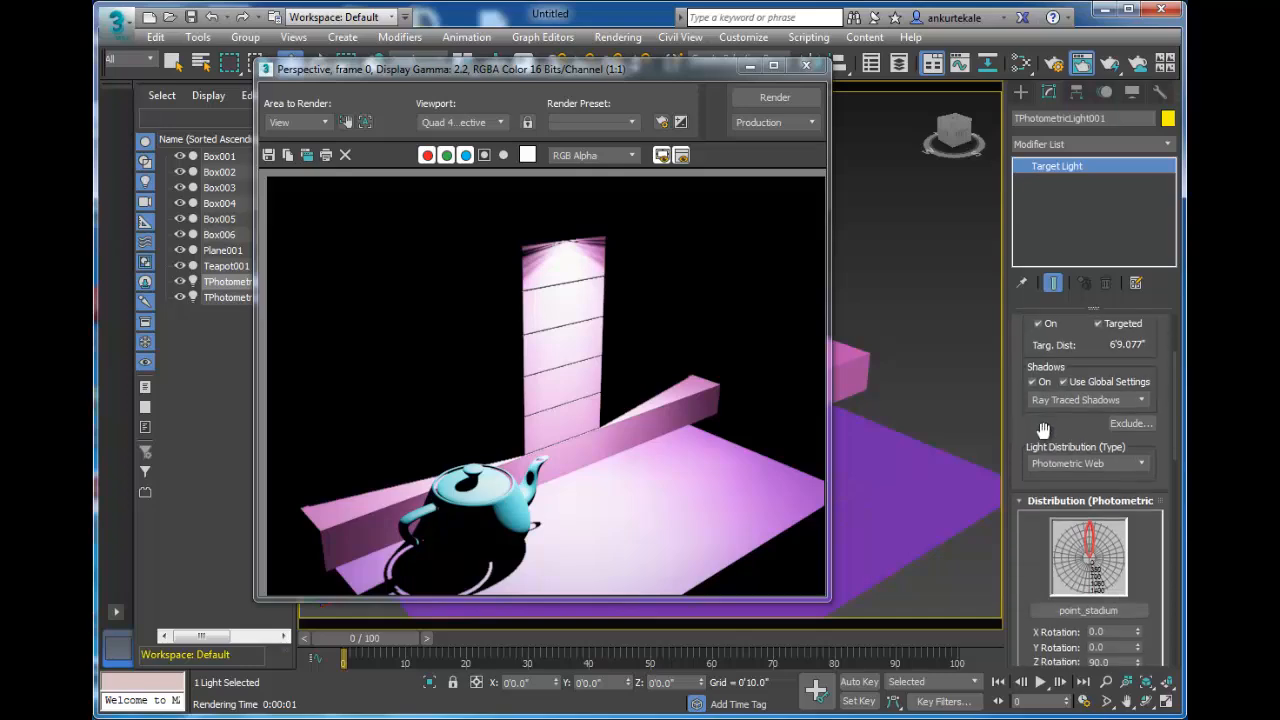
pyautogui.click(1098, 608)
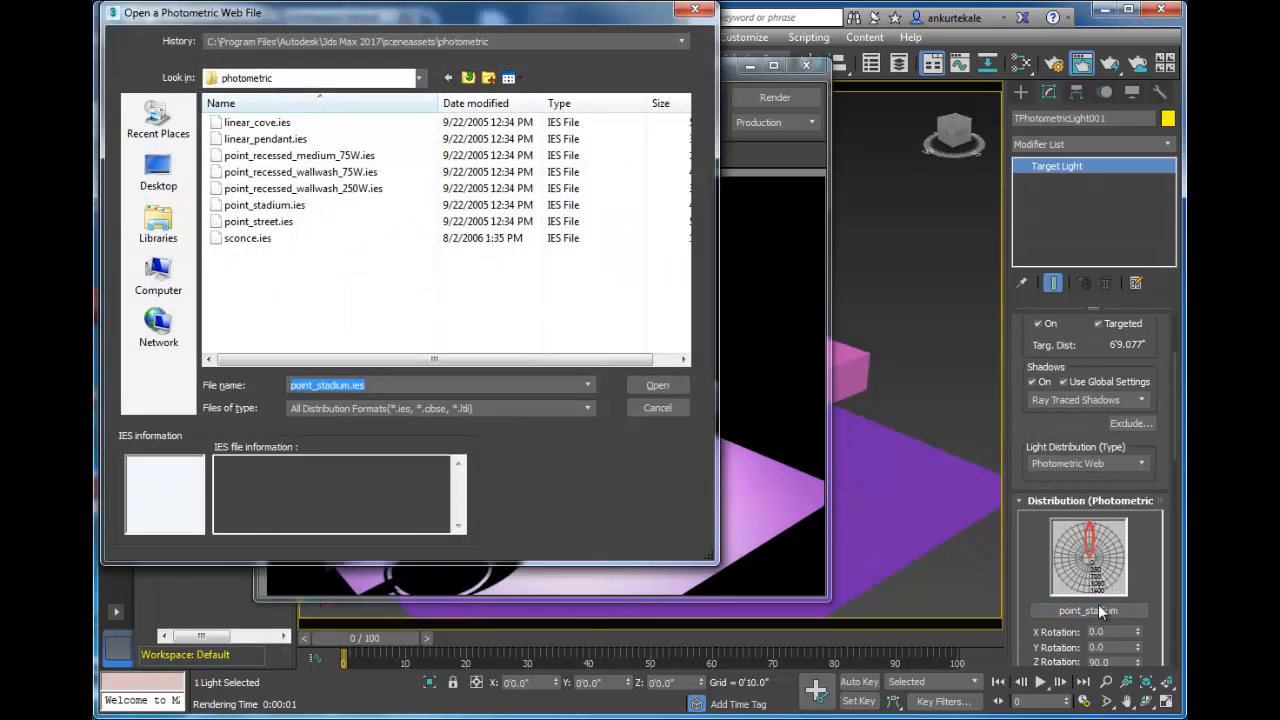
pyautogui.click(660, 409)
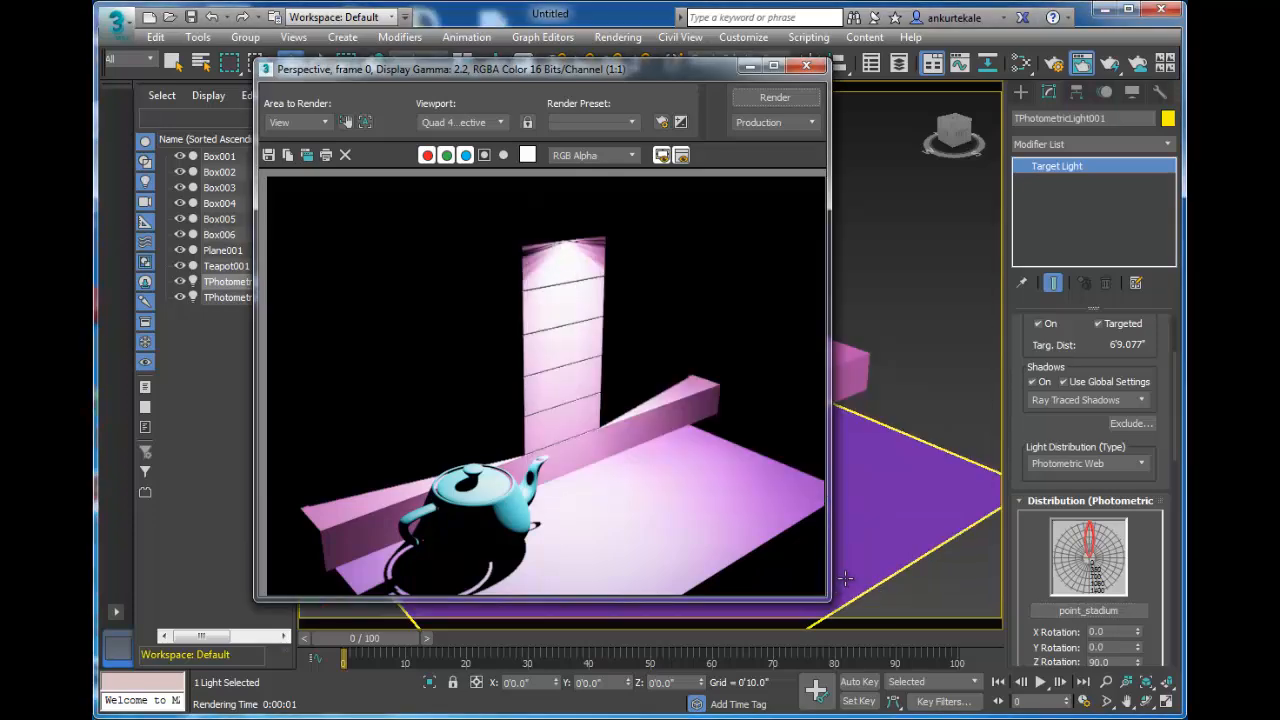
# Set the light distribution type to Spotlight, and render the perspective view
pyautogui.click(1085, 395)
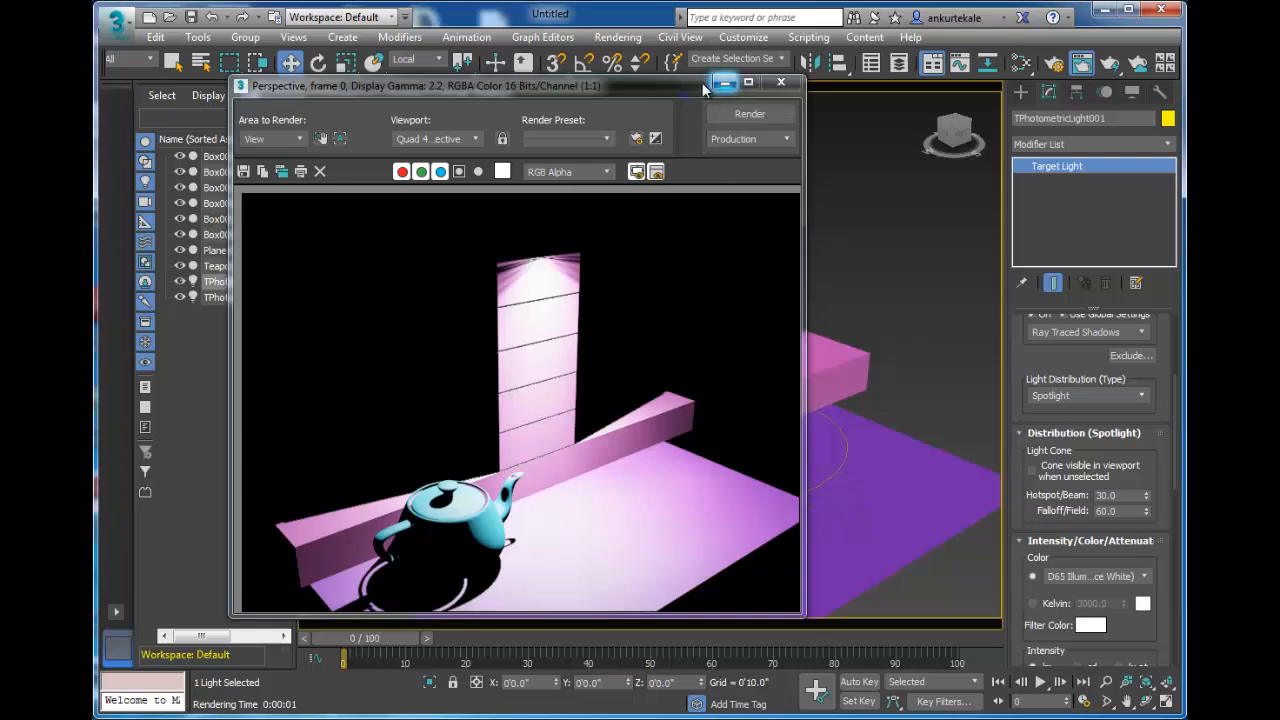
pyautogui.moveTo(688, 95); pyautogui.dragTo(715, 104)
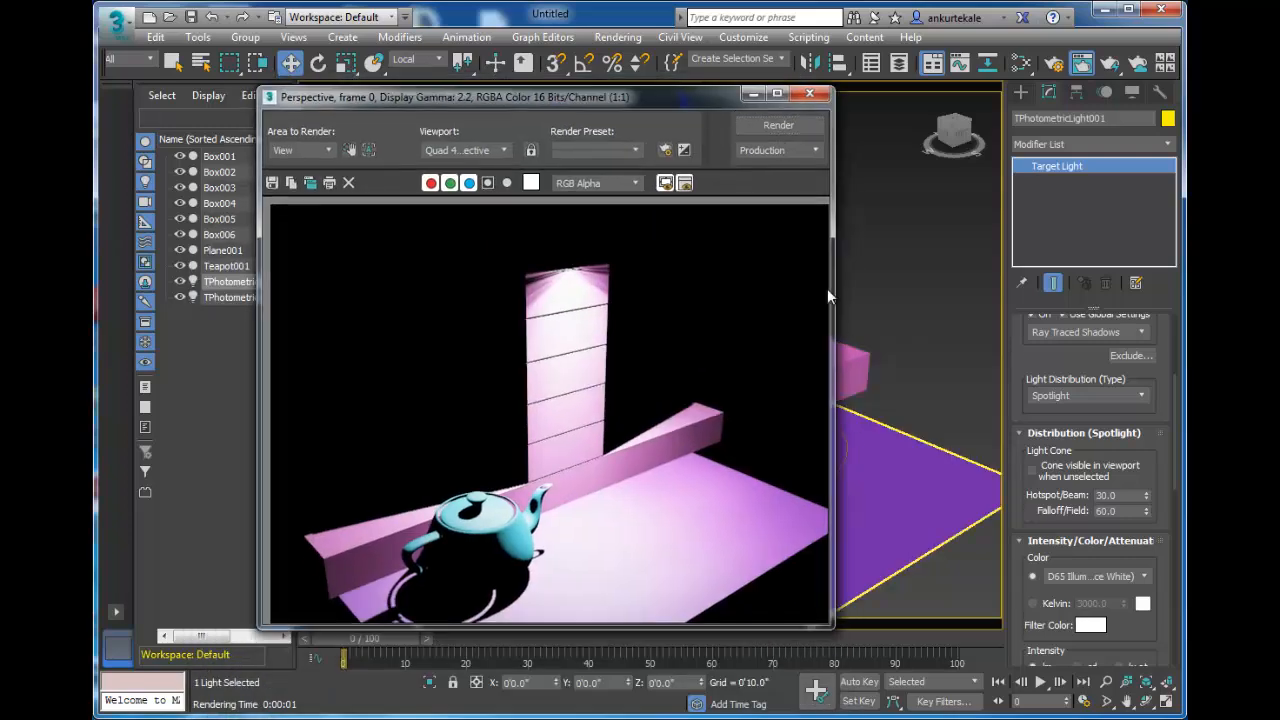
pyautogui.click(790, 128)
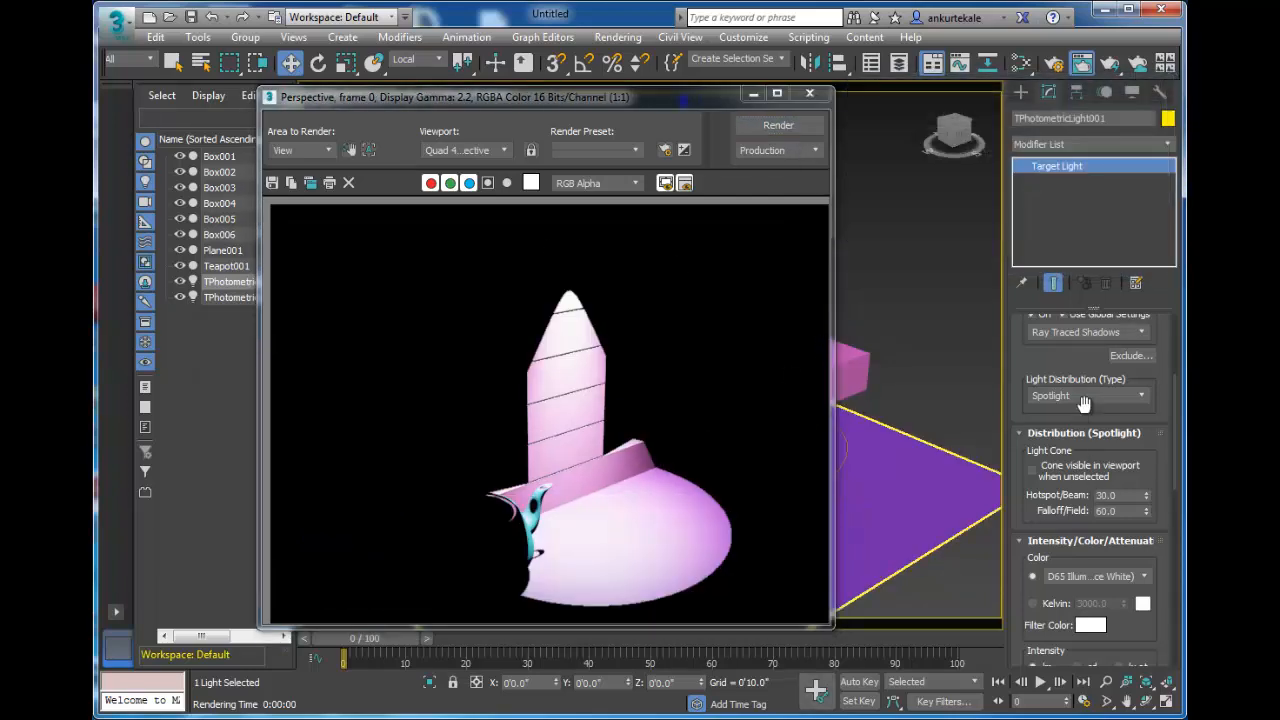
# Widen the spotlight cone to a hotspot of 54 and a falloff of 99, and render the view again
pyautogui.moveTo(1147, 489); pyautogui.dragTo(1128, 456)
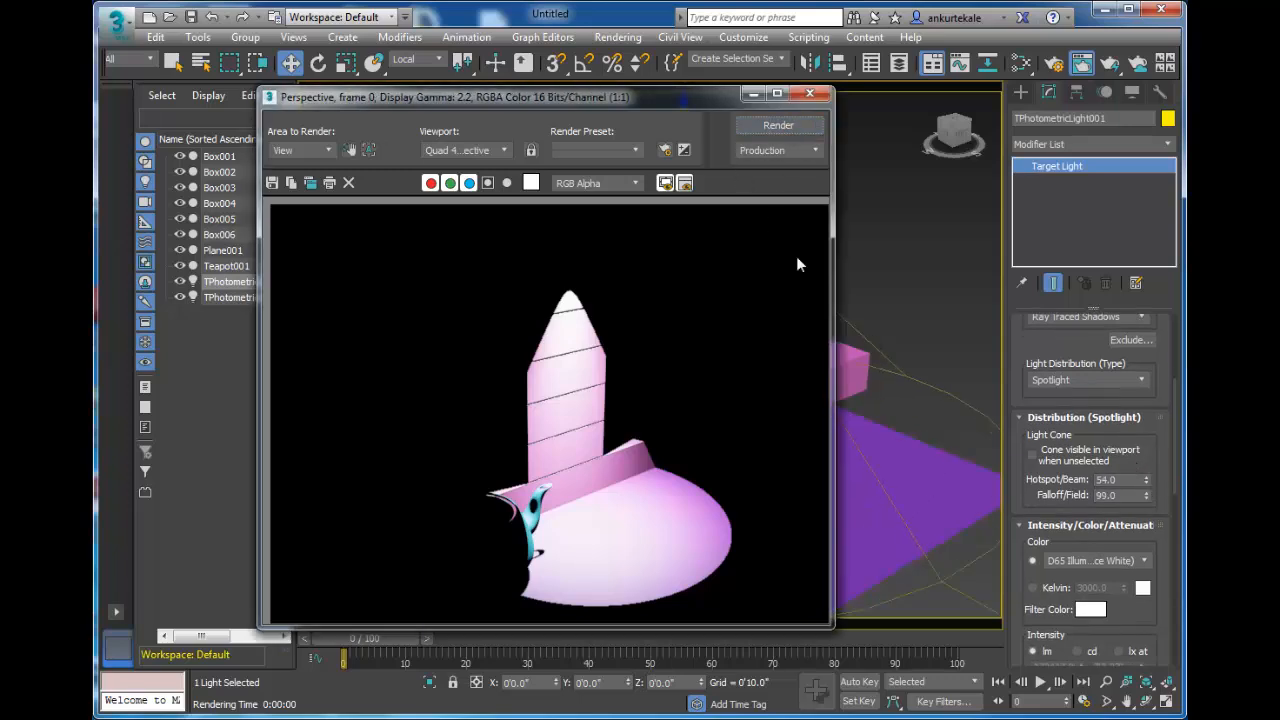
pyautogui.hotkey('shift', 'q')
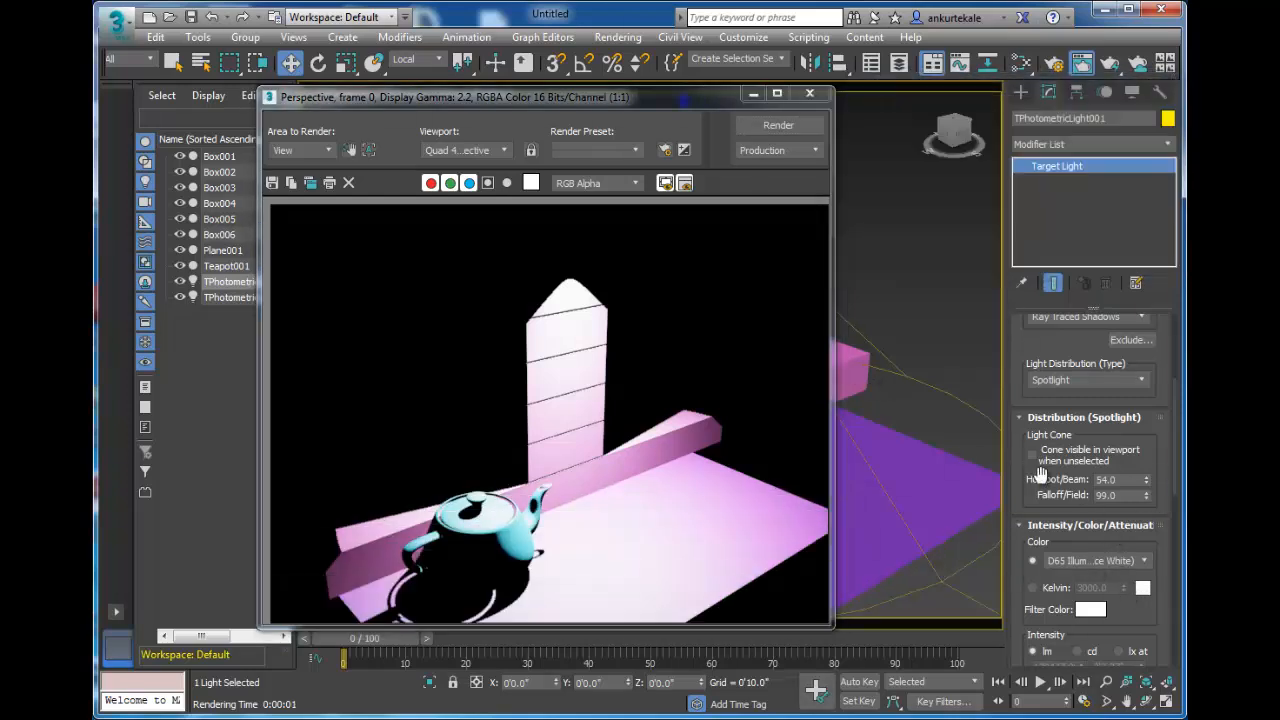
pyautogui.moveTo(1036, 472); pyautogui.dragTo(1042, 474)
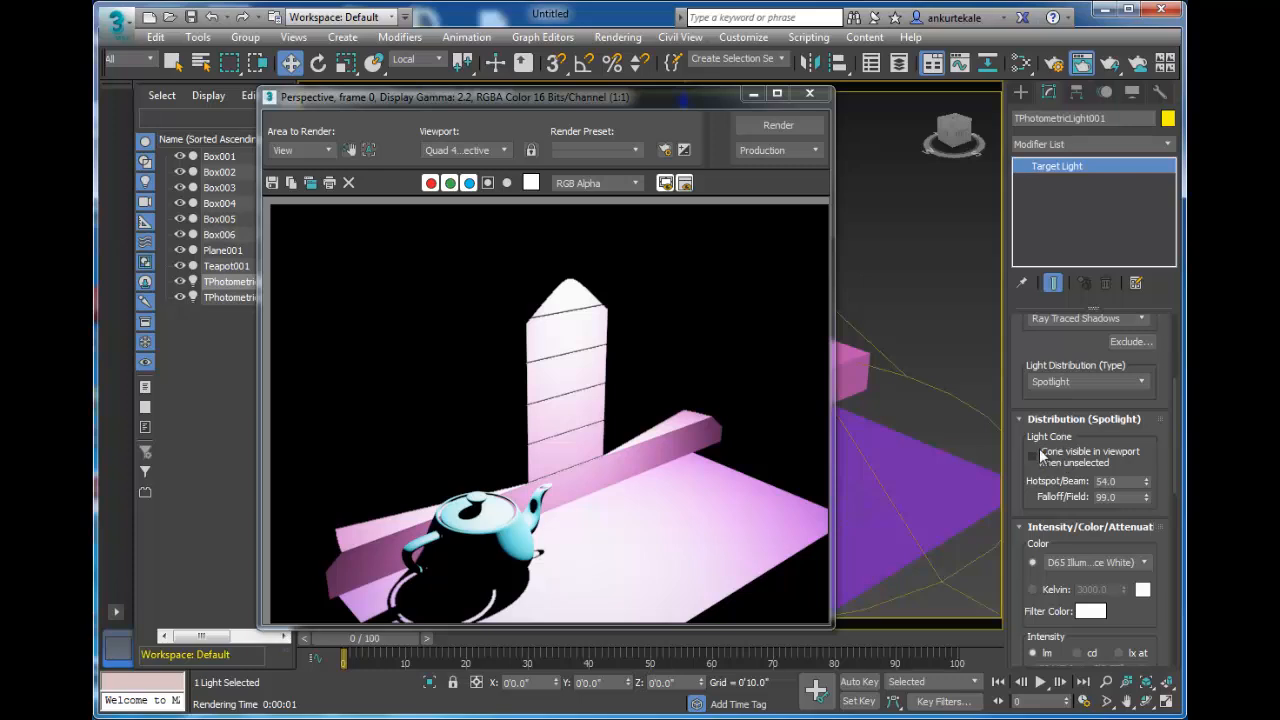
# Change the light distribution type to Uniform Diffuse, and render the perspective view
pyautogui.click(1087, 381)
pyautogui.click(1103, 424)
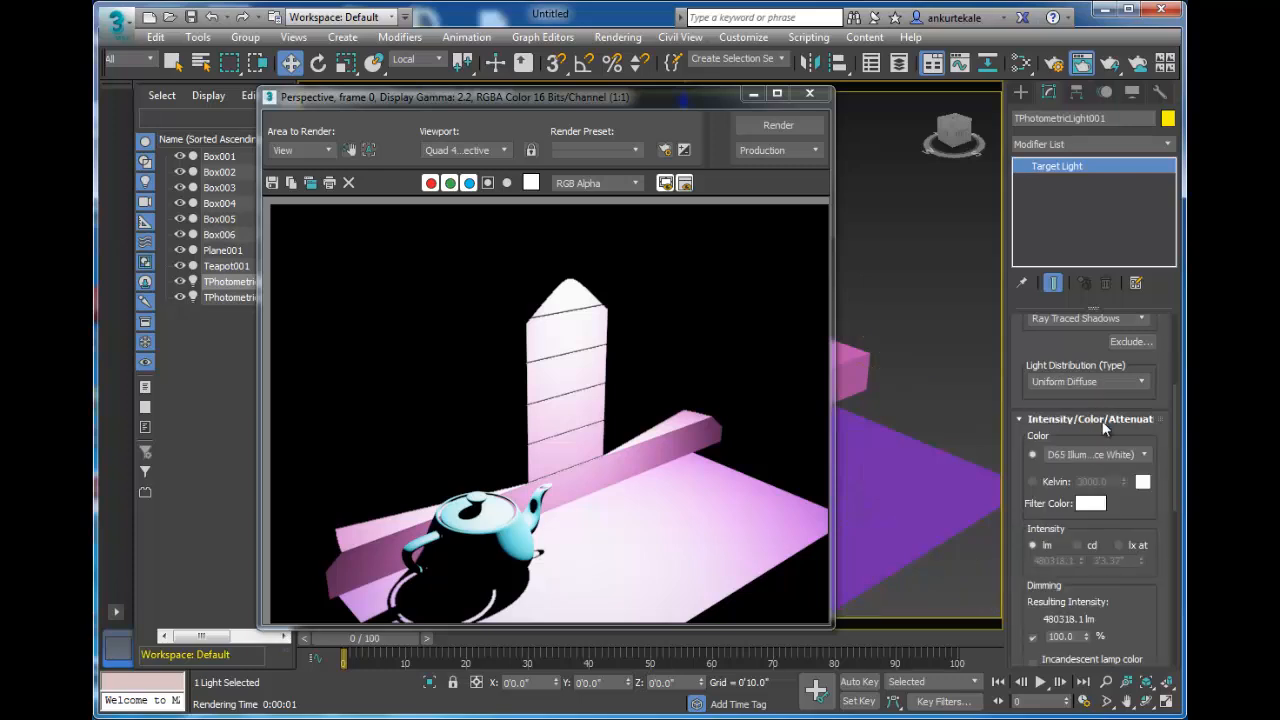
pyautogui.click(797, 127)
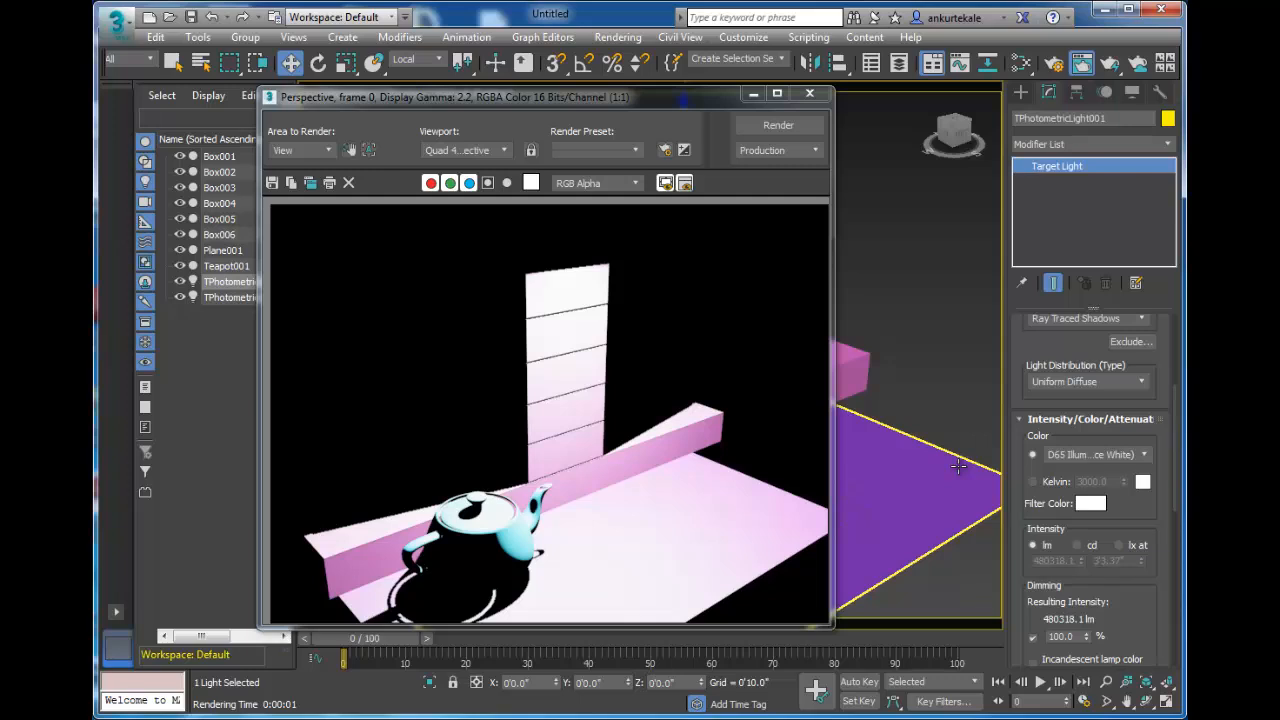
# Disable the light's dimming percentage and set its intensity to 300 lm, and render the view
pyautogui.scroll(-3, 1105, 595)
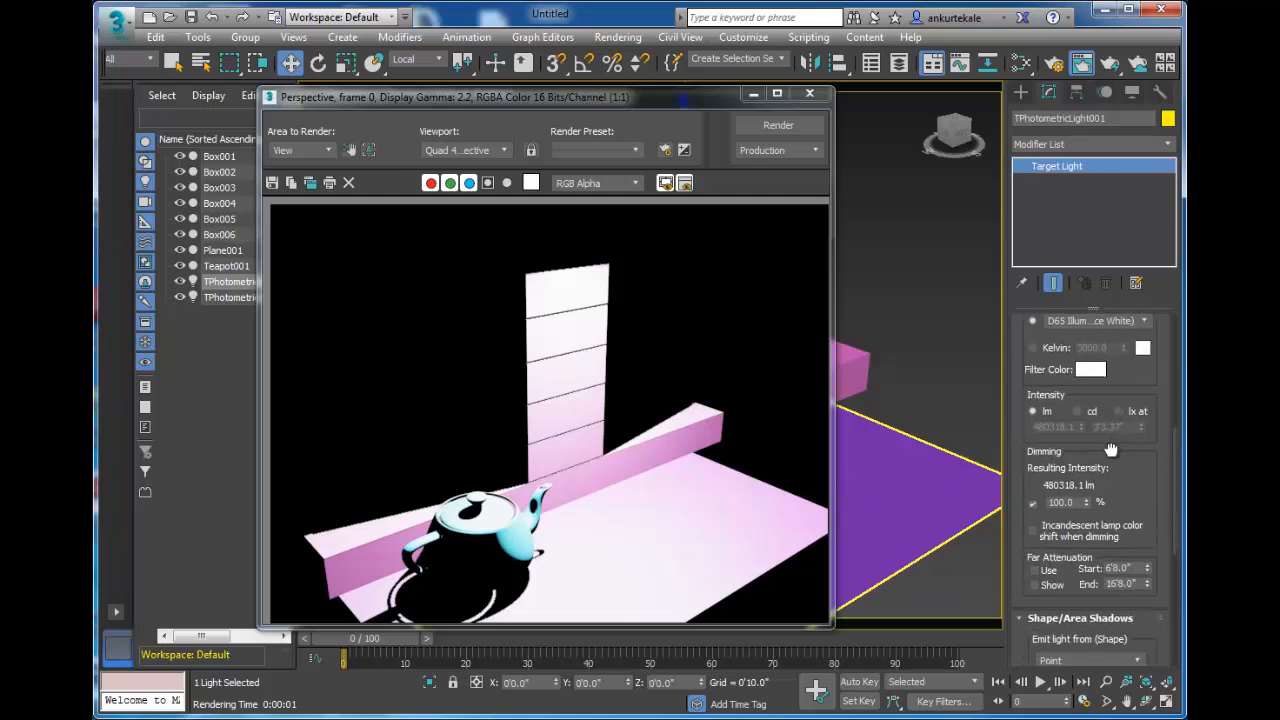
pyautogui.click(1035, 503)
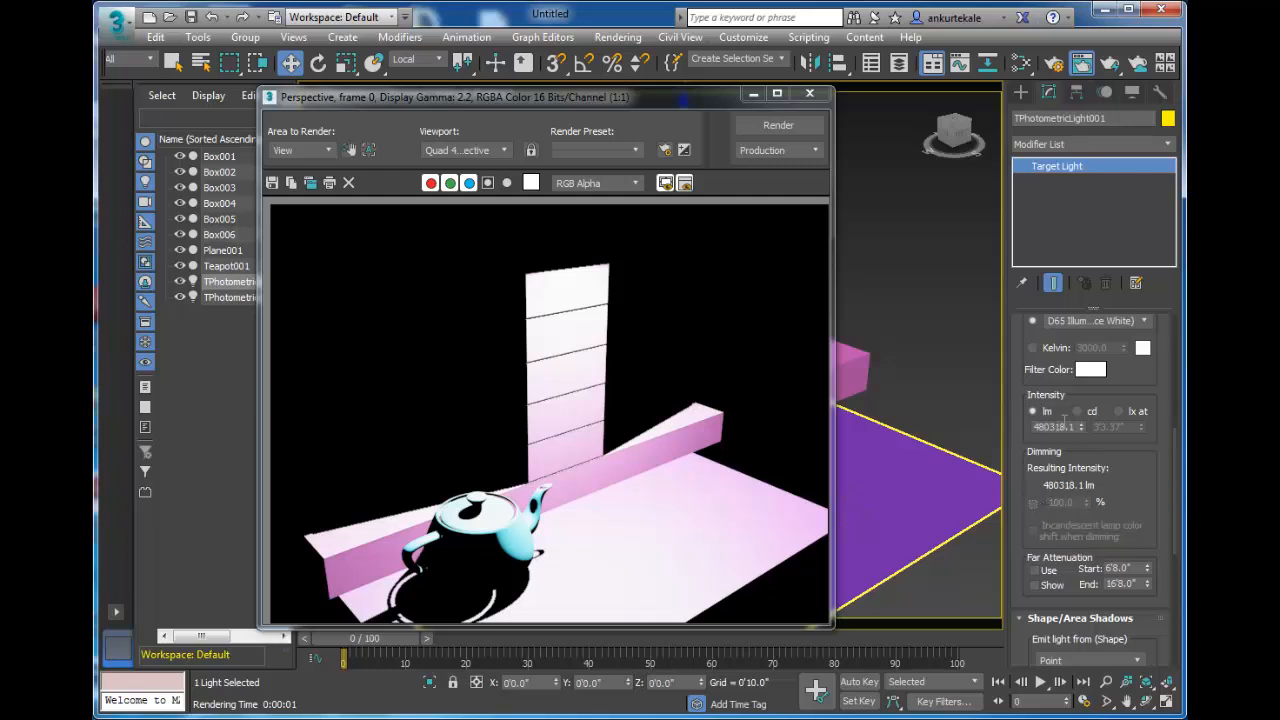
pyautogui.doubleClick(1052, 427)
pyautogui.write('300')
pyautogui.press('Return')
pyautogui.click(750, 130)
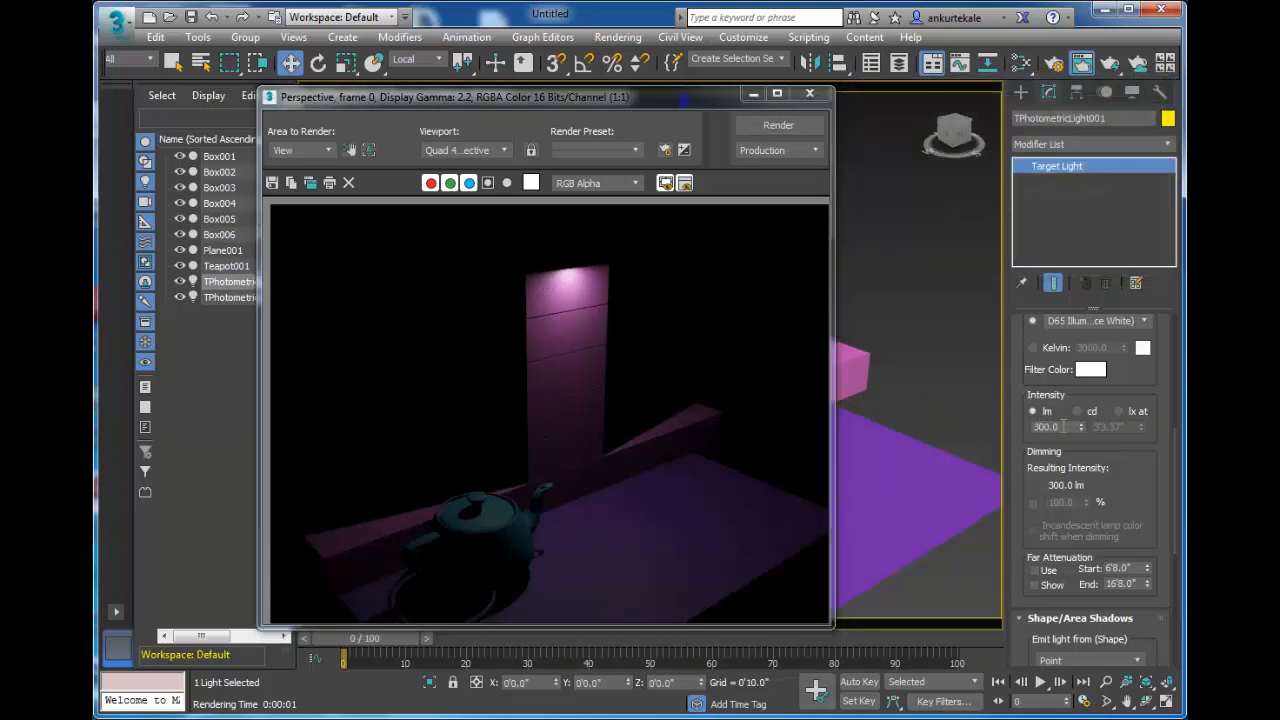
# Raise the photometric light's intensity to 500 lm, and render the view again
pyautogui.write('500')
pyautogui.press('Return')
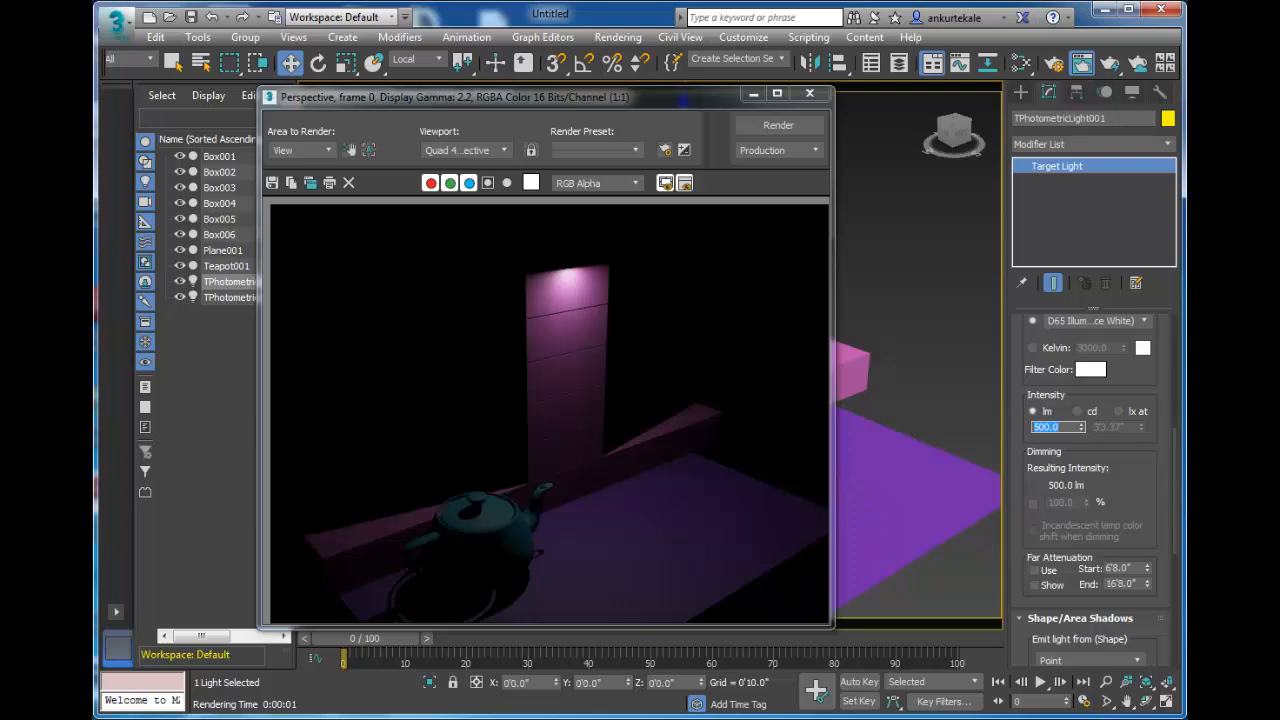
pyautogui.click(776, 126)
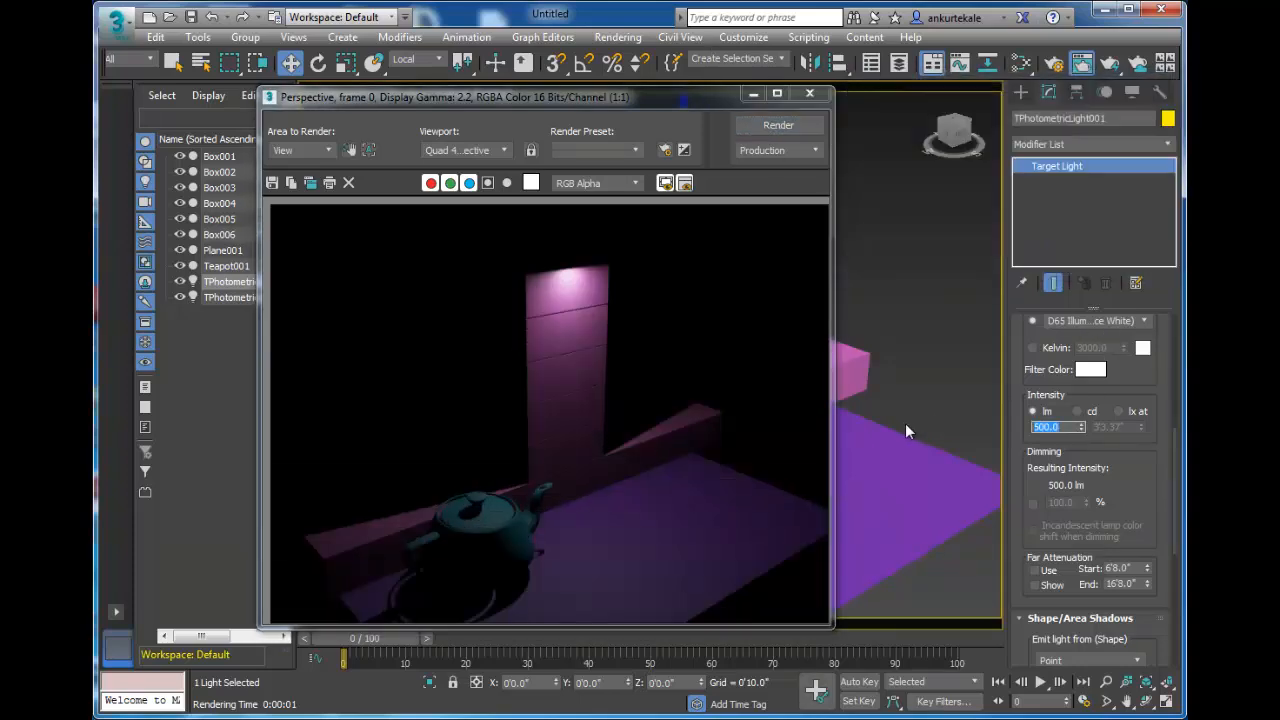
# Raise the photometric light's intensity to 1000 lm, render the view again, and close the rendered image
pyautogui.write('1000')
pyautogui.press('Return')
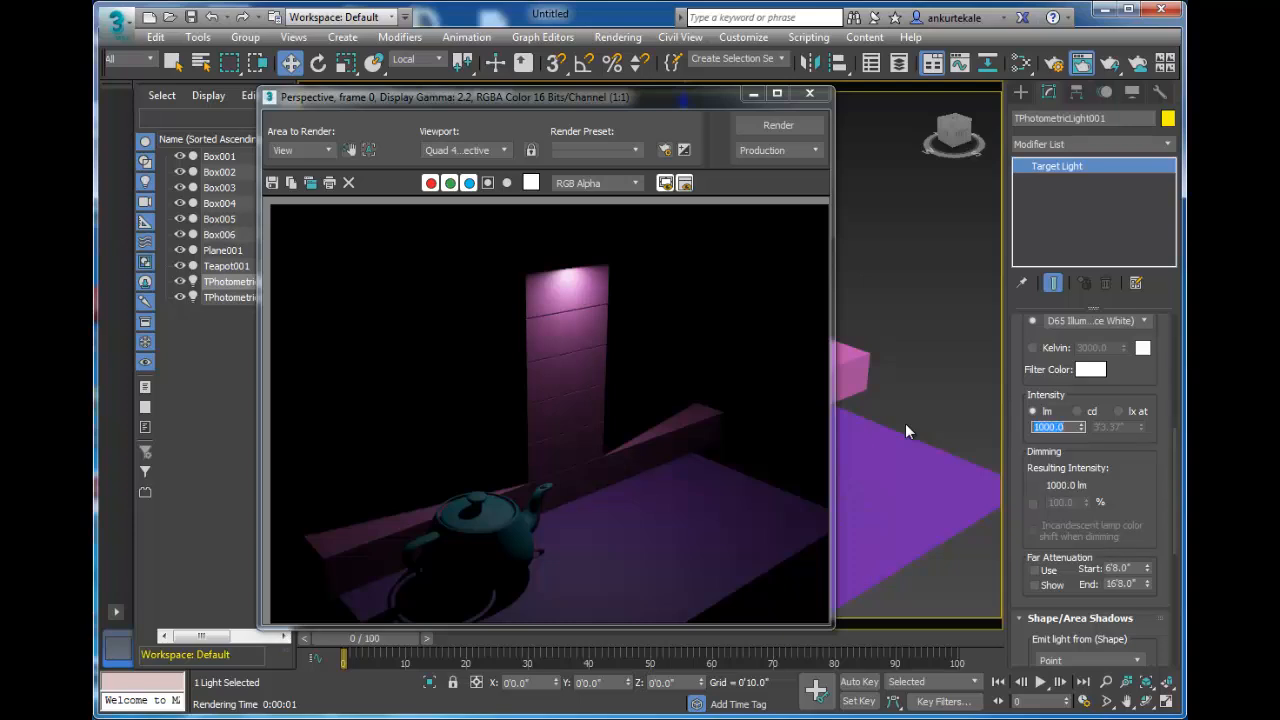
pyautogui.click(763, 131)
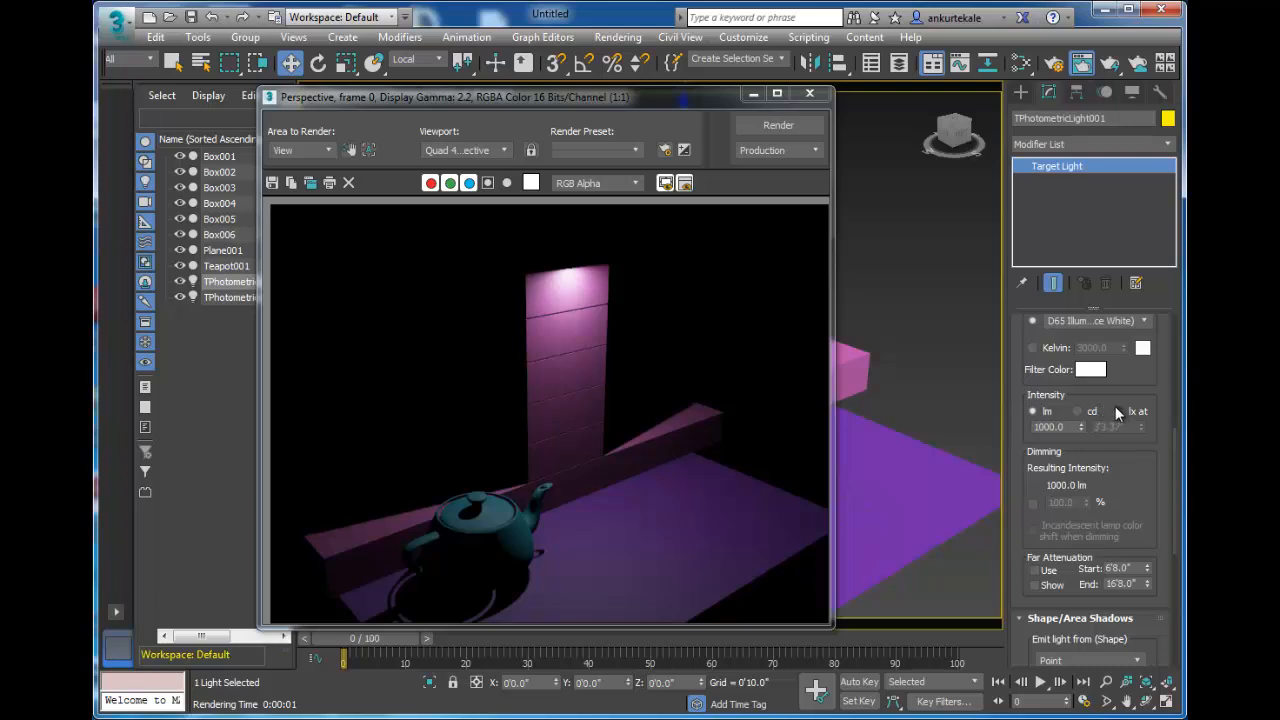
pyautogui.scroll(3, 1115, 412)
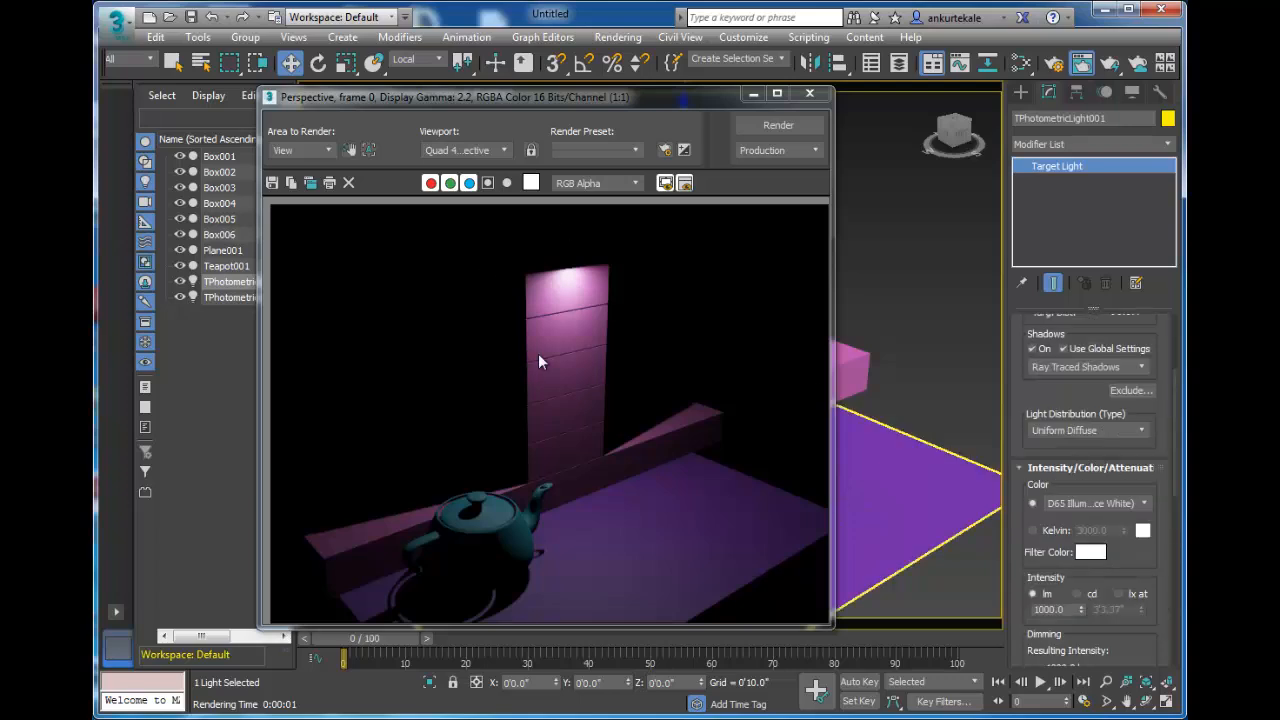
pyautogui.click(807, 95)
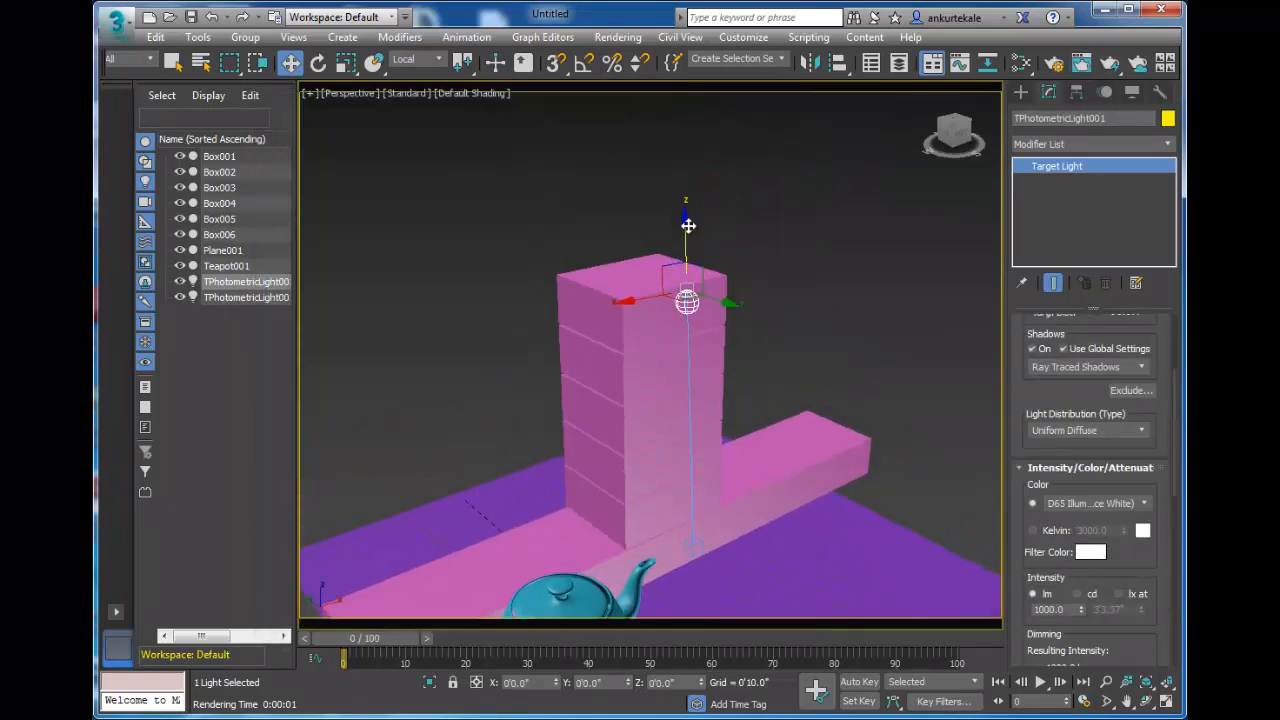
# Move the photometric light straight up so it sits high above the box tower
pyautogui.moveTo(688, 226); pyautogui.dragTo(700, 126)
pyautogui.scroll(4, 766, 440)
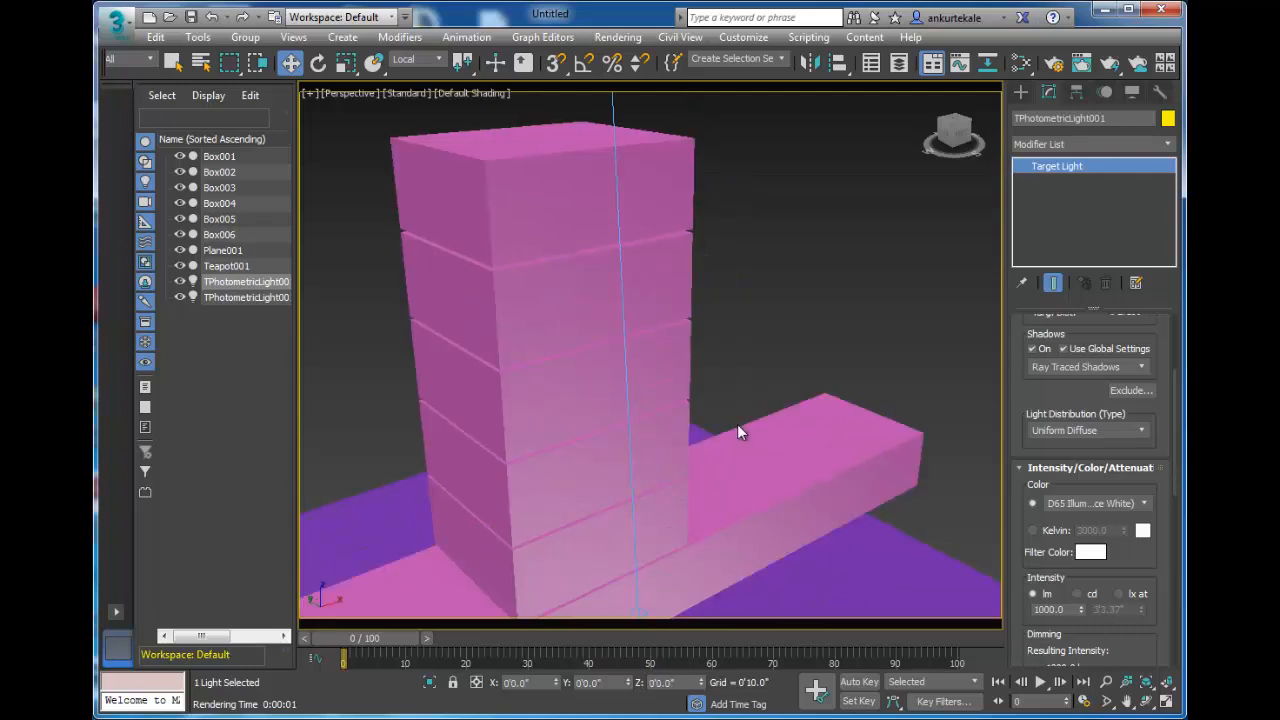
pyautogui.scroll(-5, 738, 425)
pyautogui.moveTo(726, 460); pyautogui.dragTo(723, 389, button='middle')
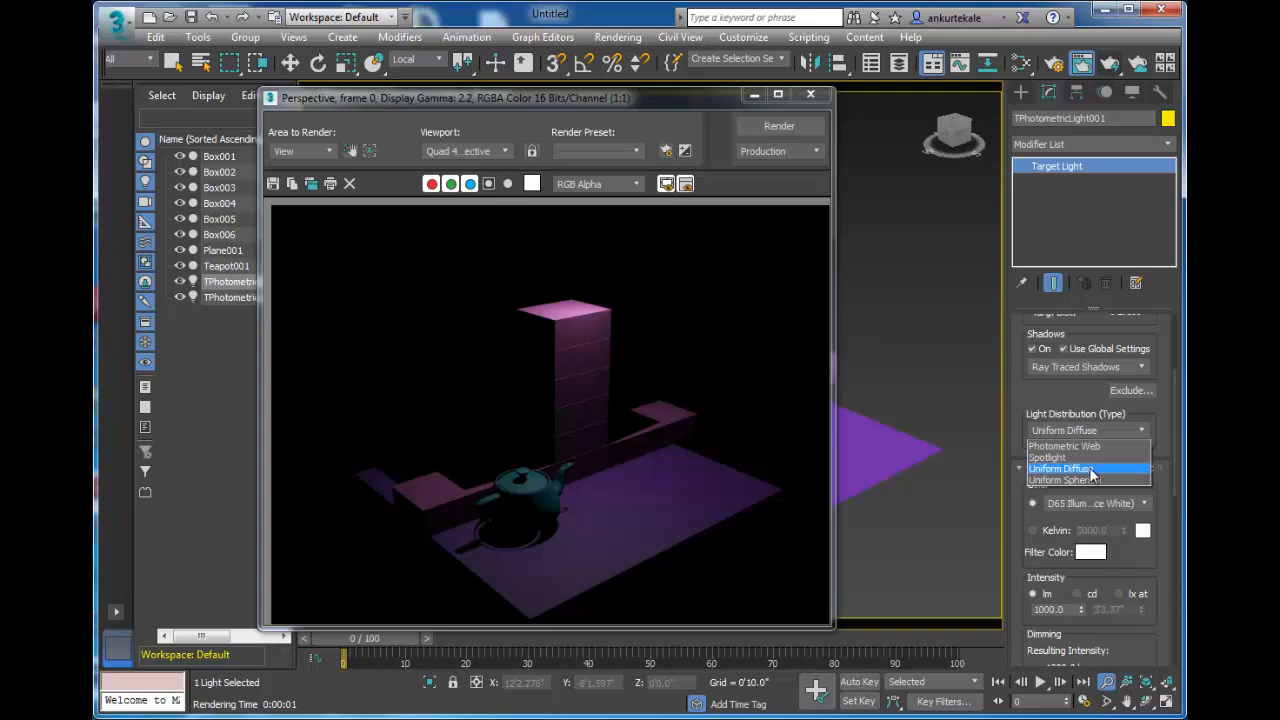
# Set the light distribution type to Uniform Spherical with an intensity of 4000 lm, and clone the rendered image
pyautogui.click(1116, 488)
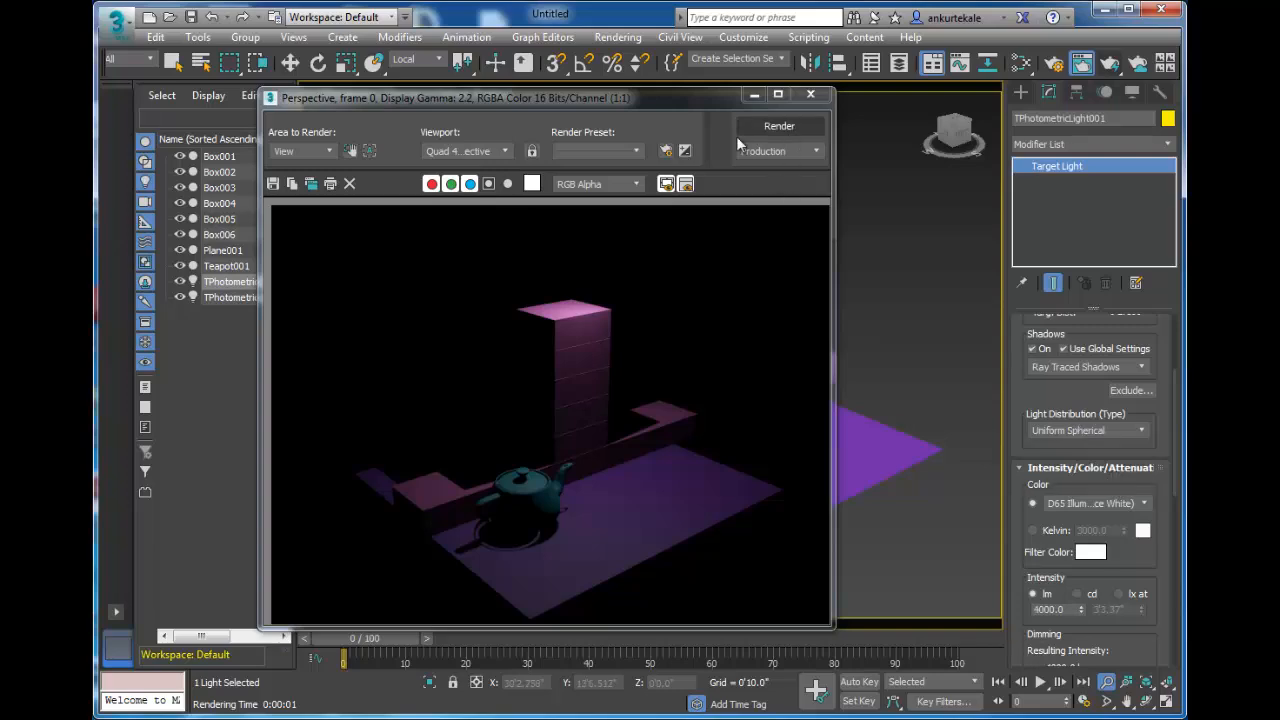
pyautogui.click(308, 182)
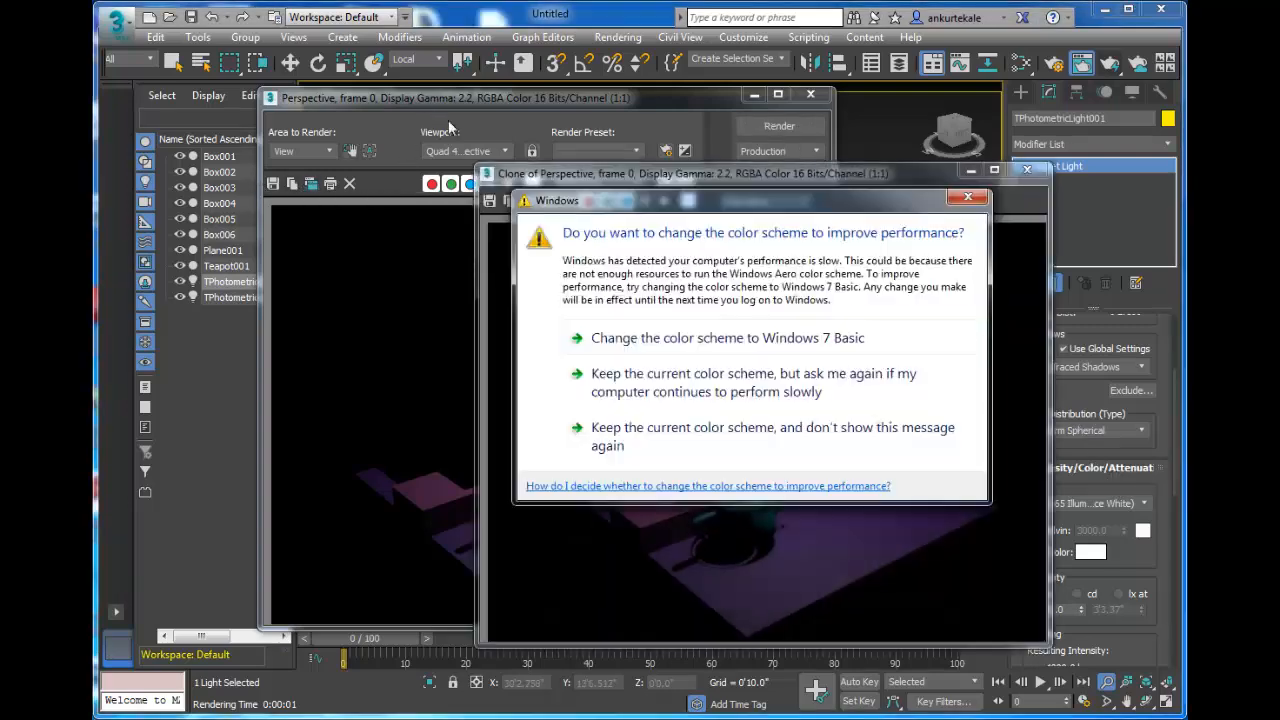
pyautogui.click(727, 381)
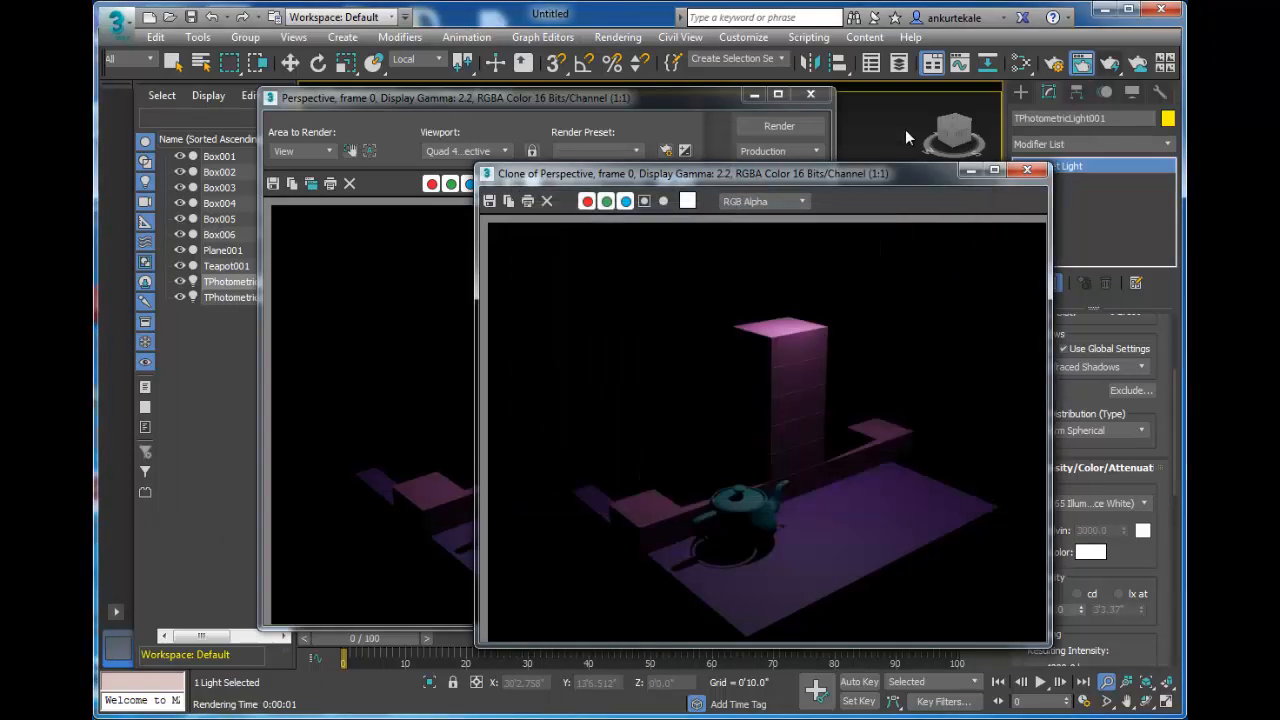
# Change the light color preset to Fluorescent (Cool White), render the perspective view, and clone the result into a separate window
pyautogui.moveTo(739, 178); pyautogui.dragTo(1133, 109)
pyautogui.click(779, 126)
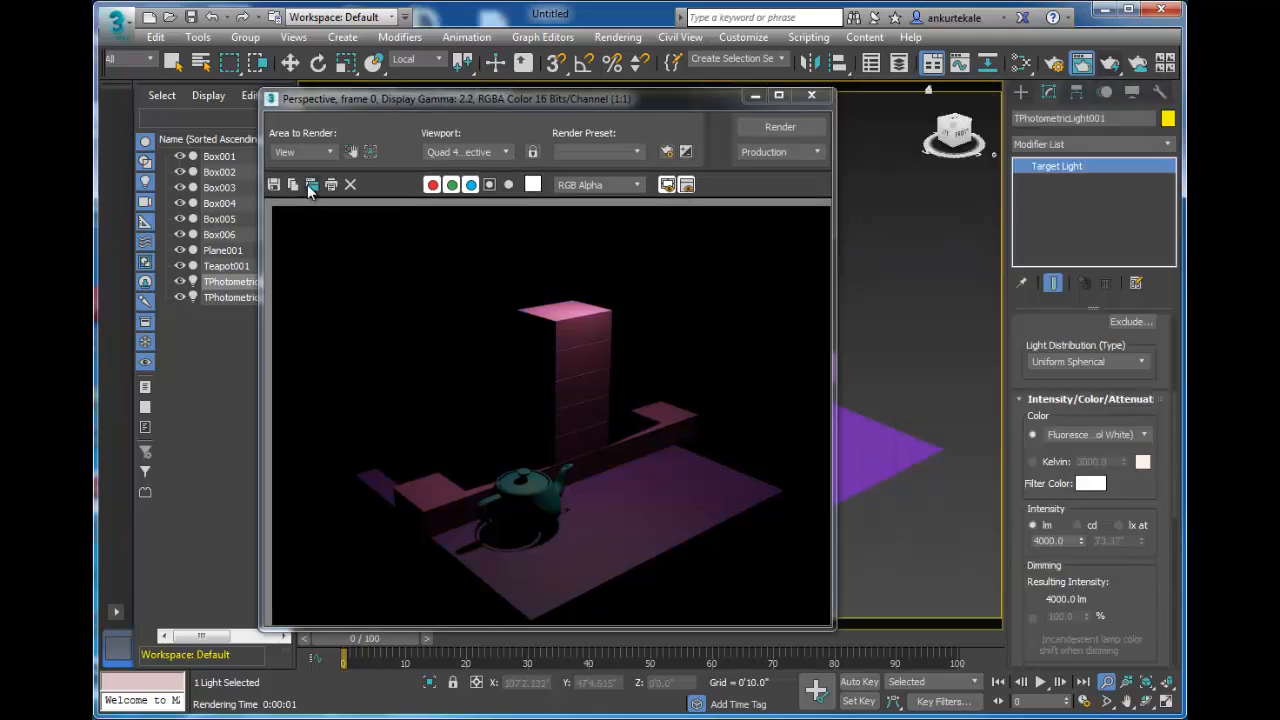
pyautogui.click(311, 183)
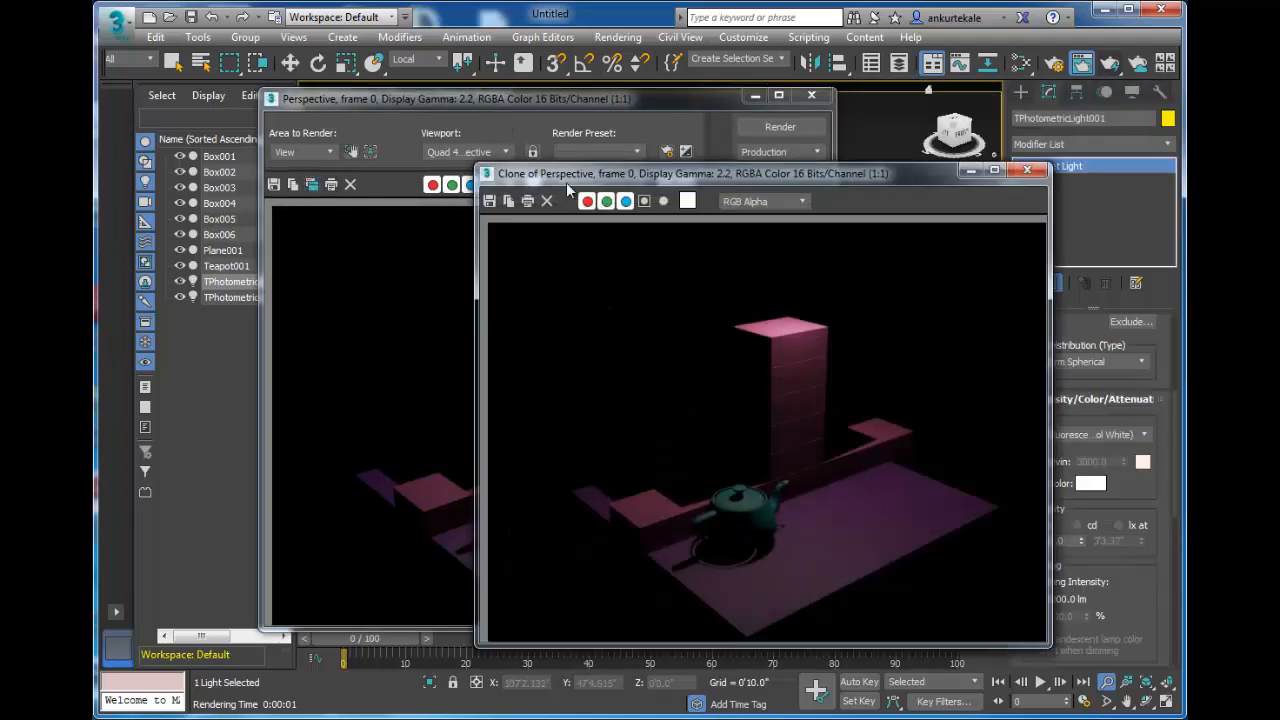
pyautogui.moveTo(566, 182); pyautogui.dragTo(800, 375)
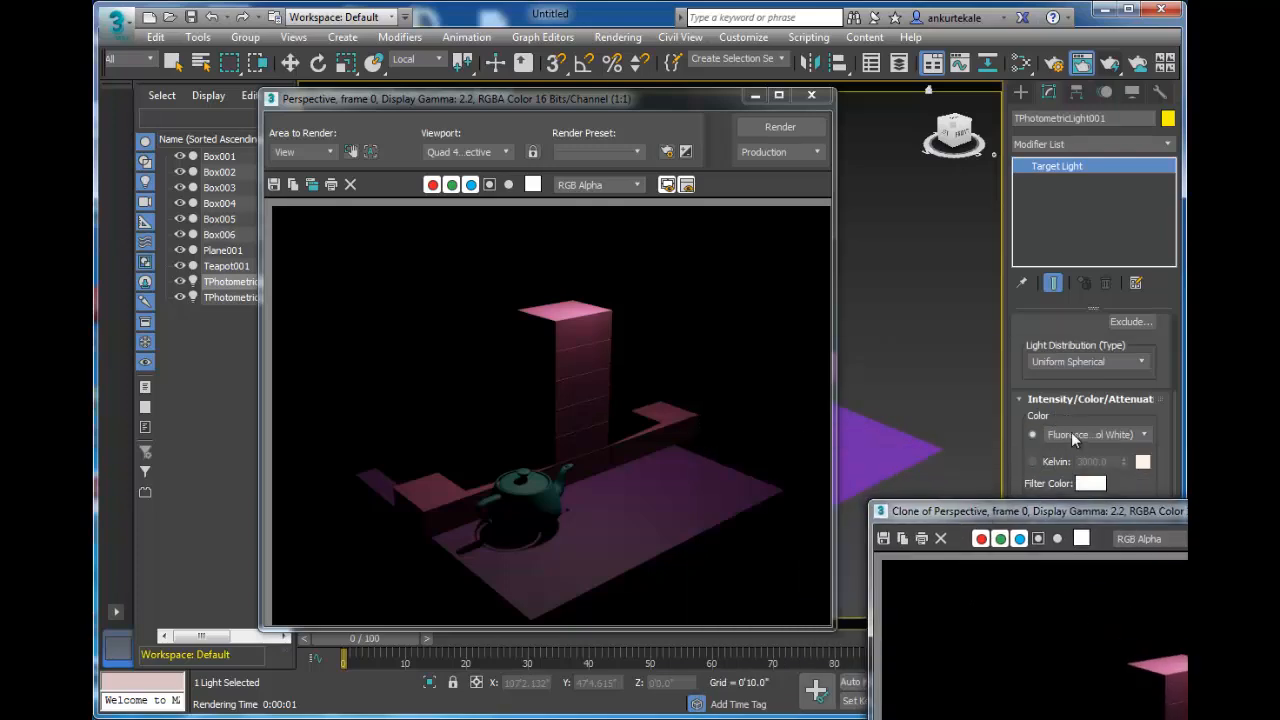
# Change the light color preset to Halogen (Warm), render the view, and compare it with the cloned image before closing the clone
pyautogui.click(1073, 435)
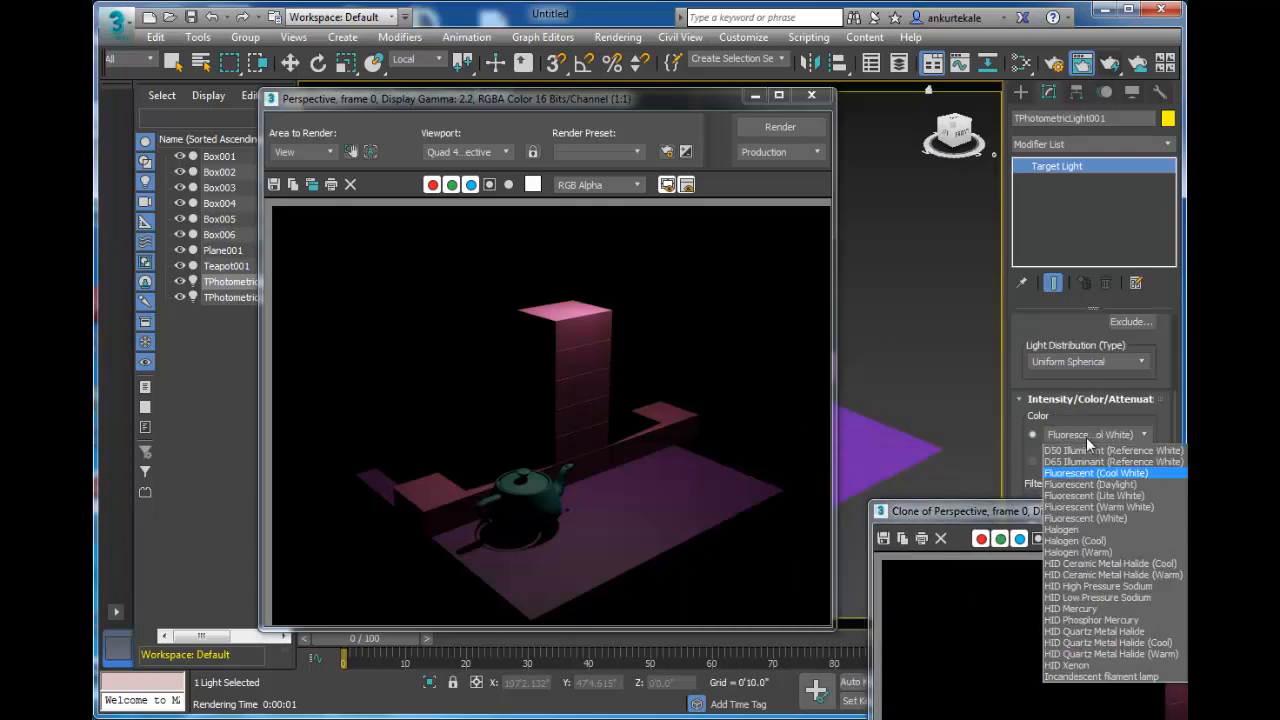
pyautogui.click(1122, 550)
pyautogui.moveTo(1141, 519); pyautogui.dragTo(1135, 247)
pyautogui.click(780, 127)
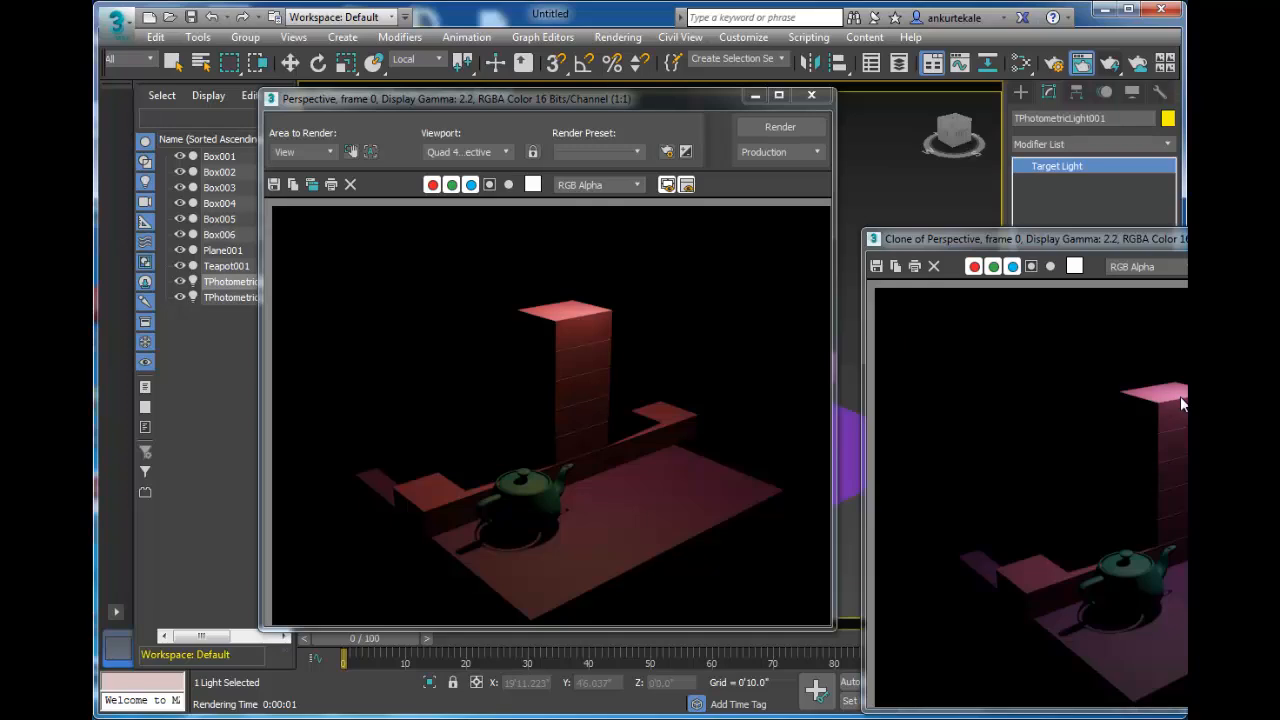
pyautogui.moveTo(979, 240); pyautogui.dragTo(596, 271)
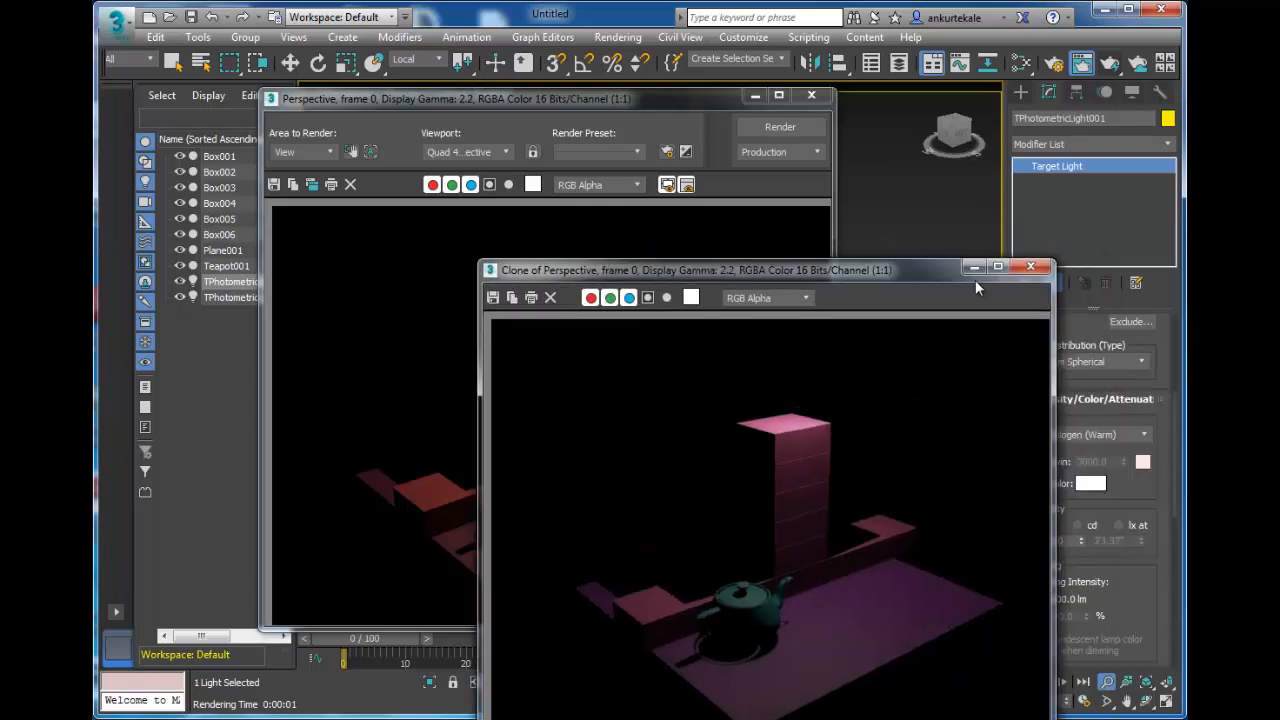
pyautogui.click(1028, 268)
# Change the light color preset to HID Mercury and render the perspective view
pyautogui.click(1100, 435)
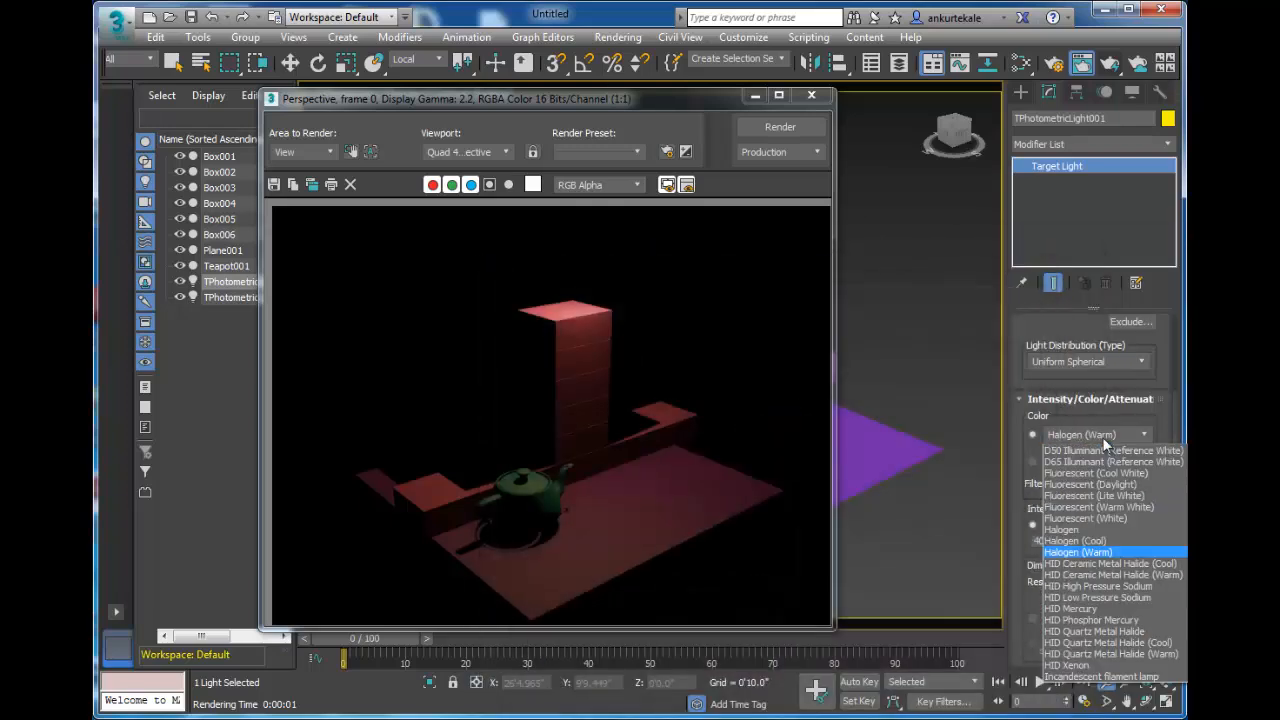
pyautogui.click(1070, 608)
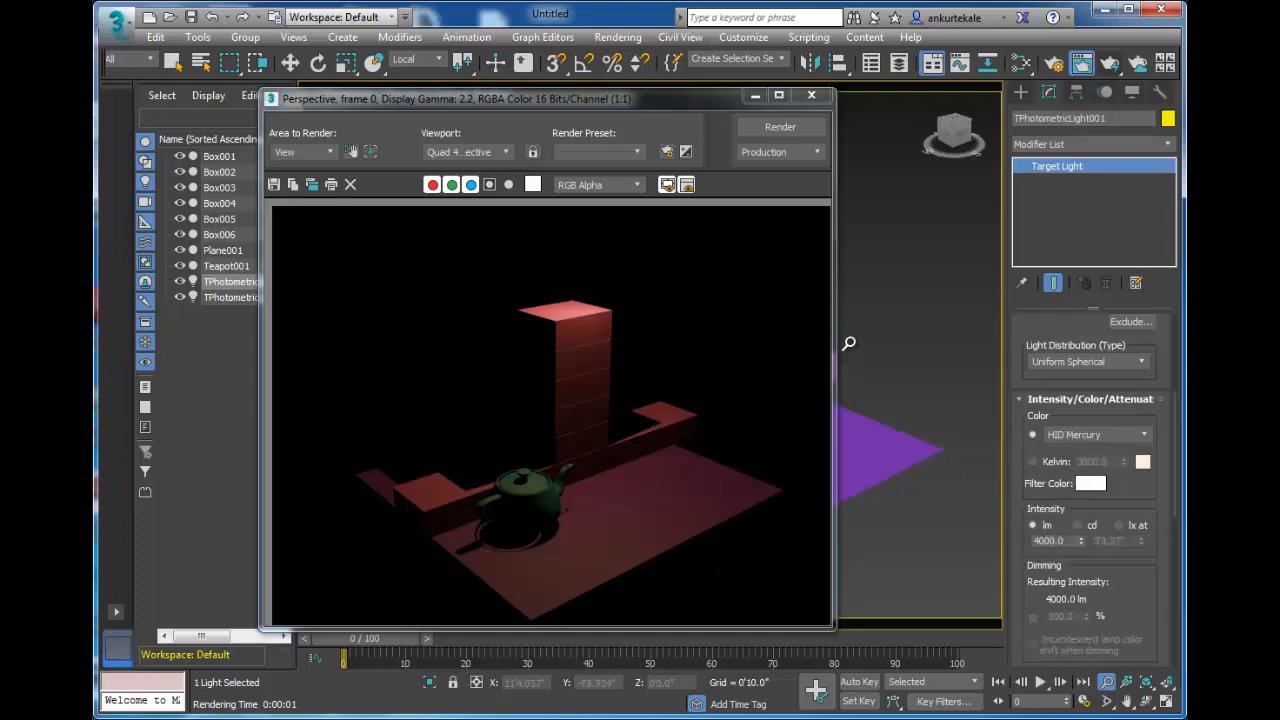
pyautogui.click(800, 130)
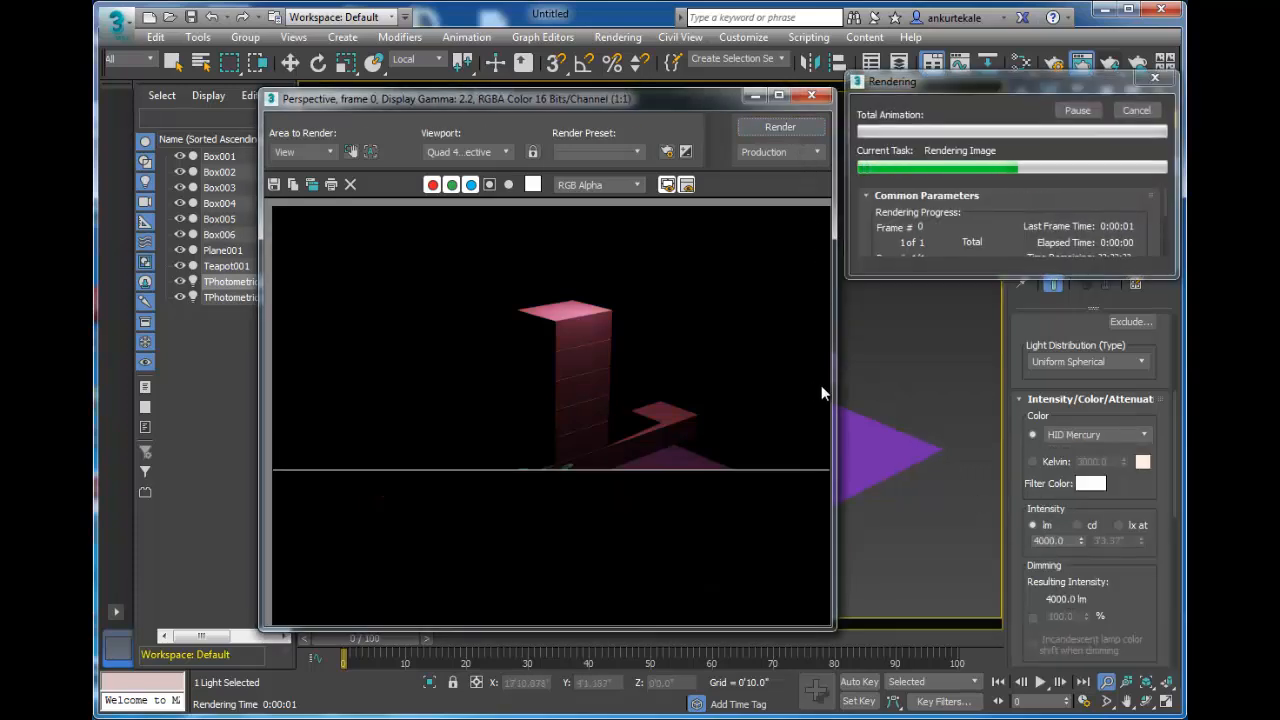
# Change the light color preset to HID Phosphor Mercury and render the perspective view
pyautogui.click(1133, 438)
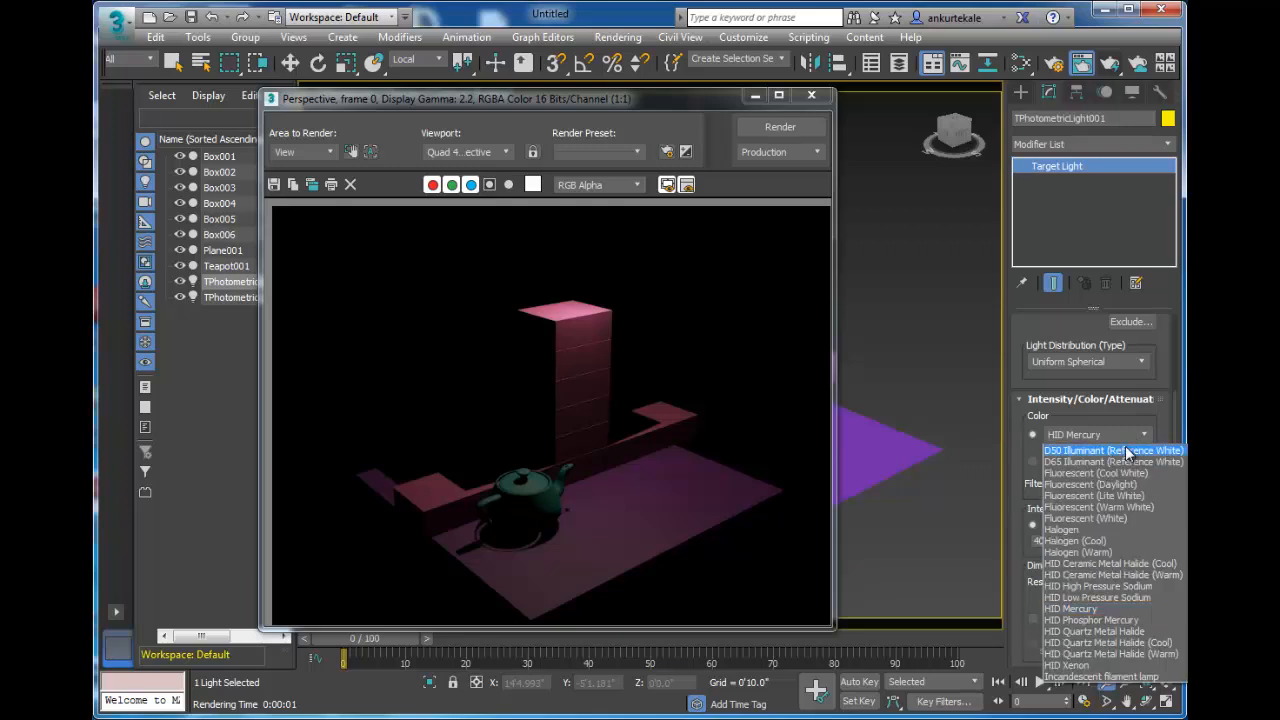
pyautogui.click(1145, 620)
pyautogui.click(780, 127)
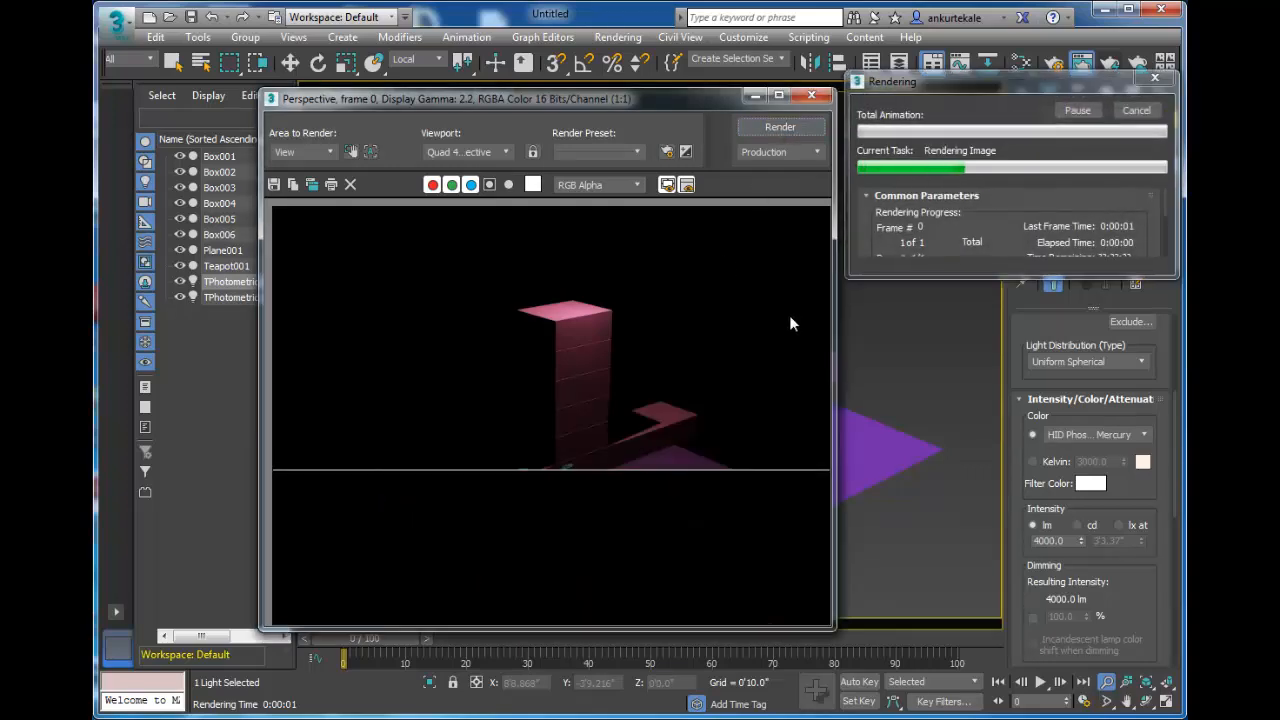
# Switch the light color to a Kelvin temperature of 2000 and render the view
pyautogui.click(1032, 461)
pyautogui.doubleClick(1112, 460)
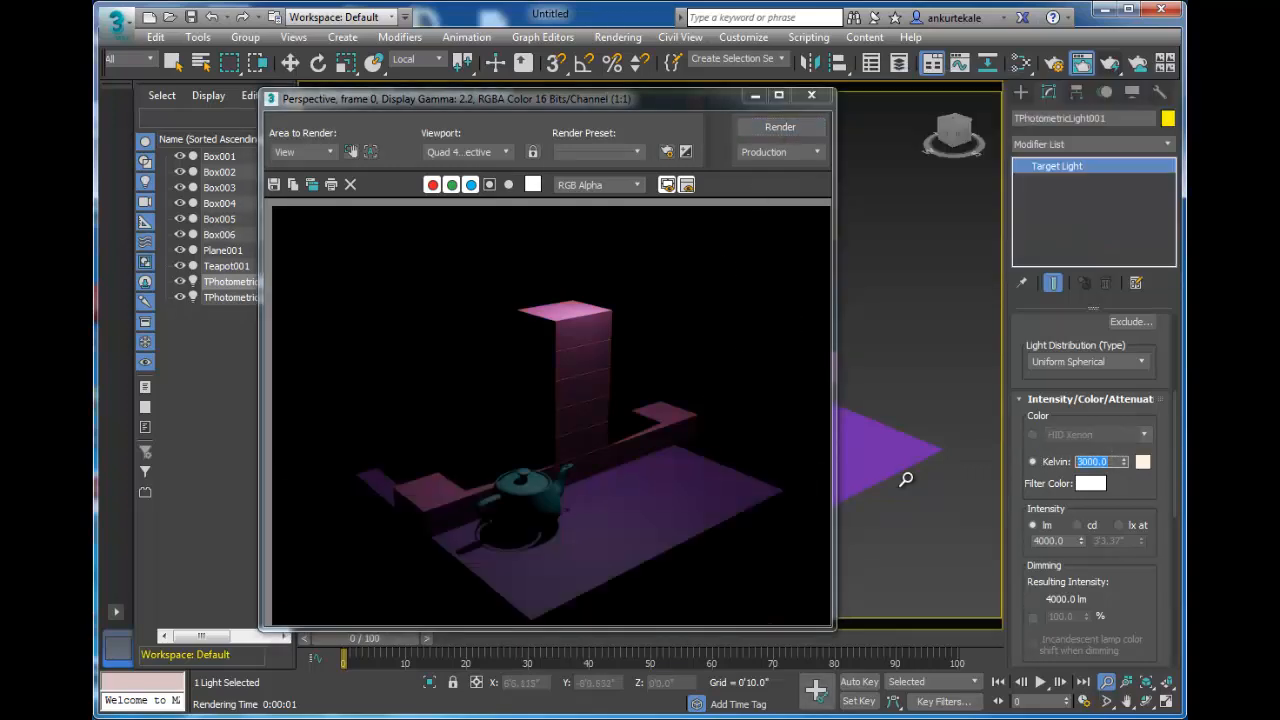
pyautogui.write('2000')
pyautogui.press('Return')
pyautogui.click(814, 131)
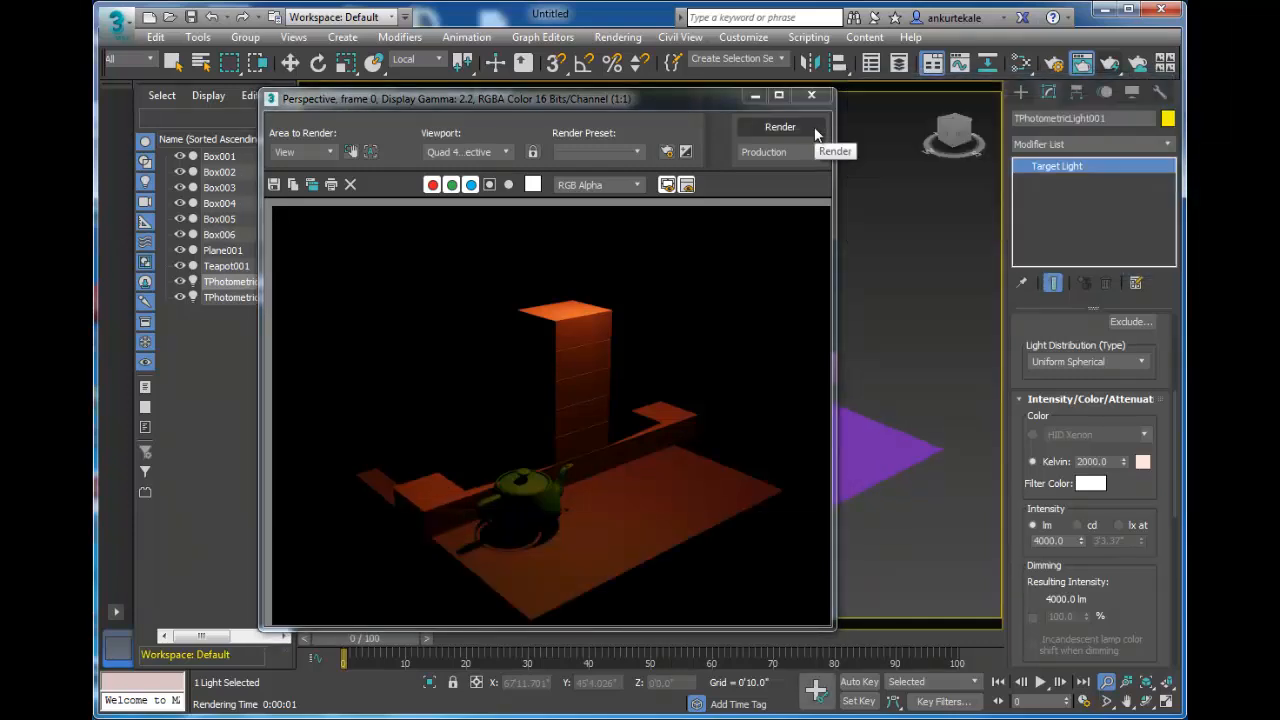
# Set the light's Kelvin color temperature to 7000 and render the view again
pyautogui.moveTo(1111, 462); pyautogui.dragTo(668, 472)
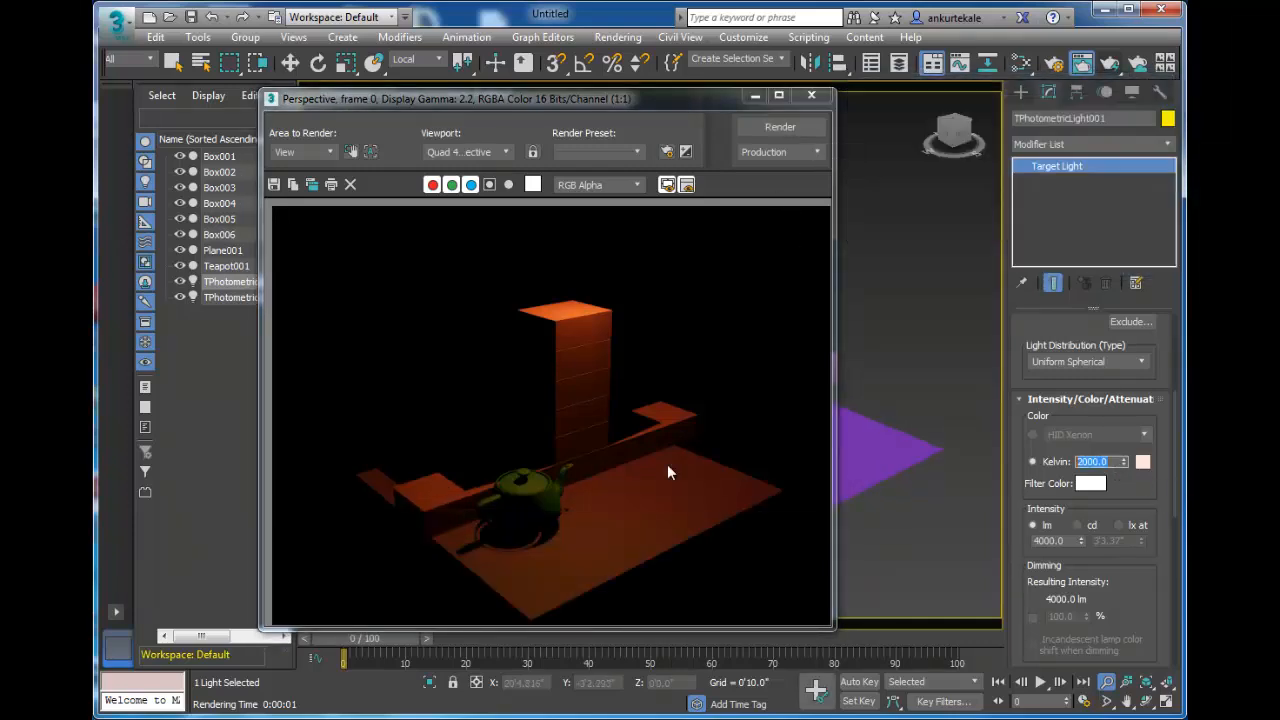
pyautogui.write('7000')
pyautogui.press('Return')
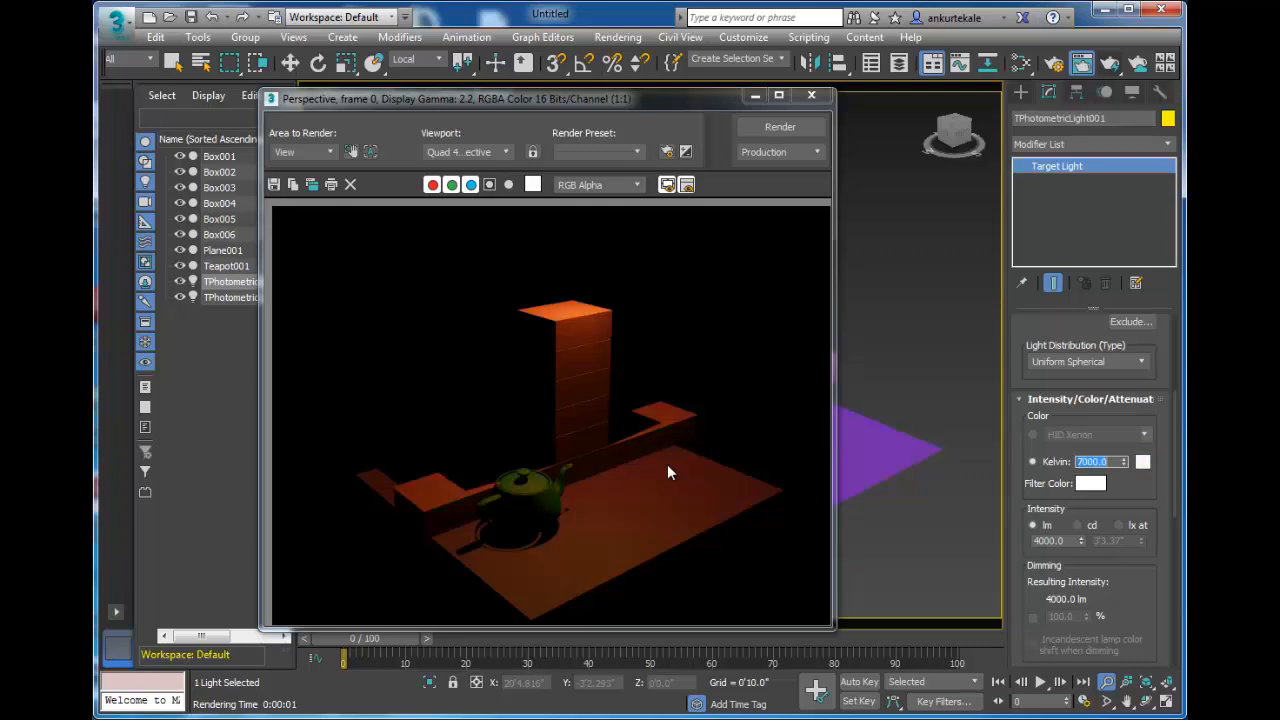
pyautogui.click(808, 129)
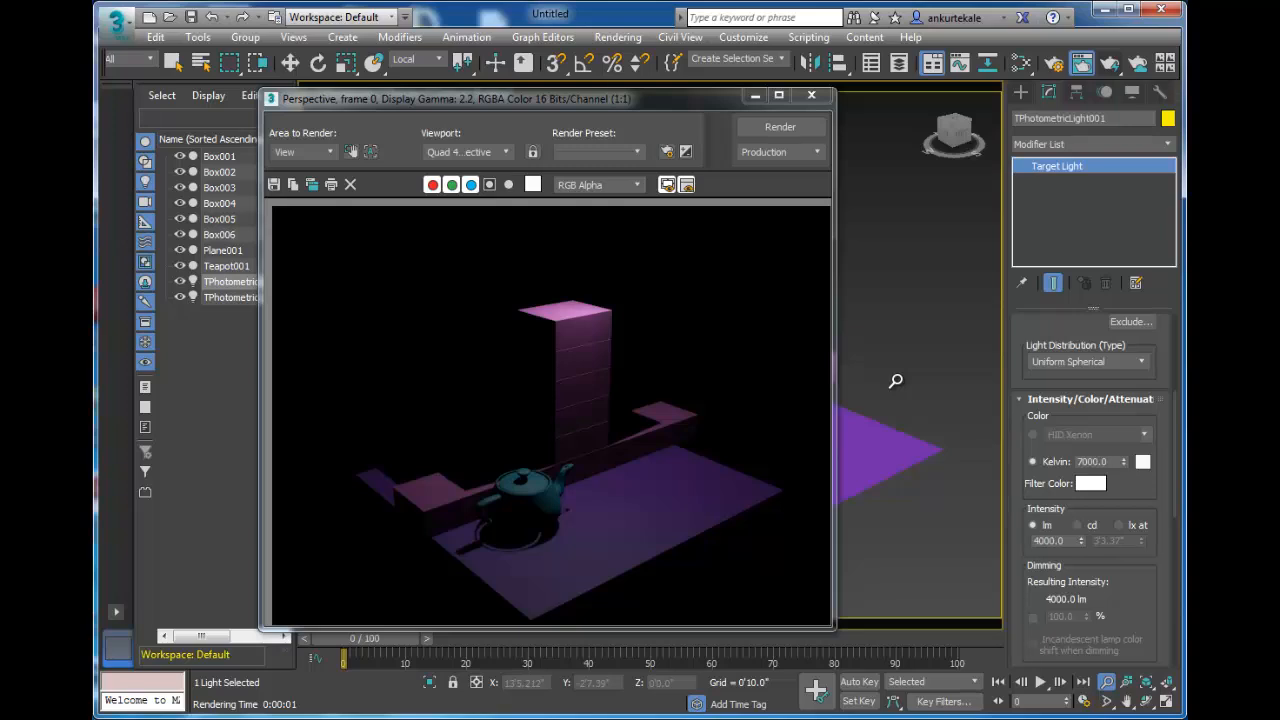
# Set the light's filter color to pure red (242, 0, 0) and render the view
pyautogui.click(1104, 485)
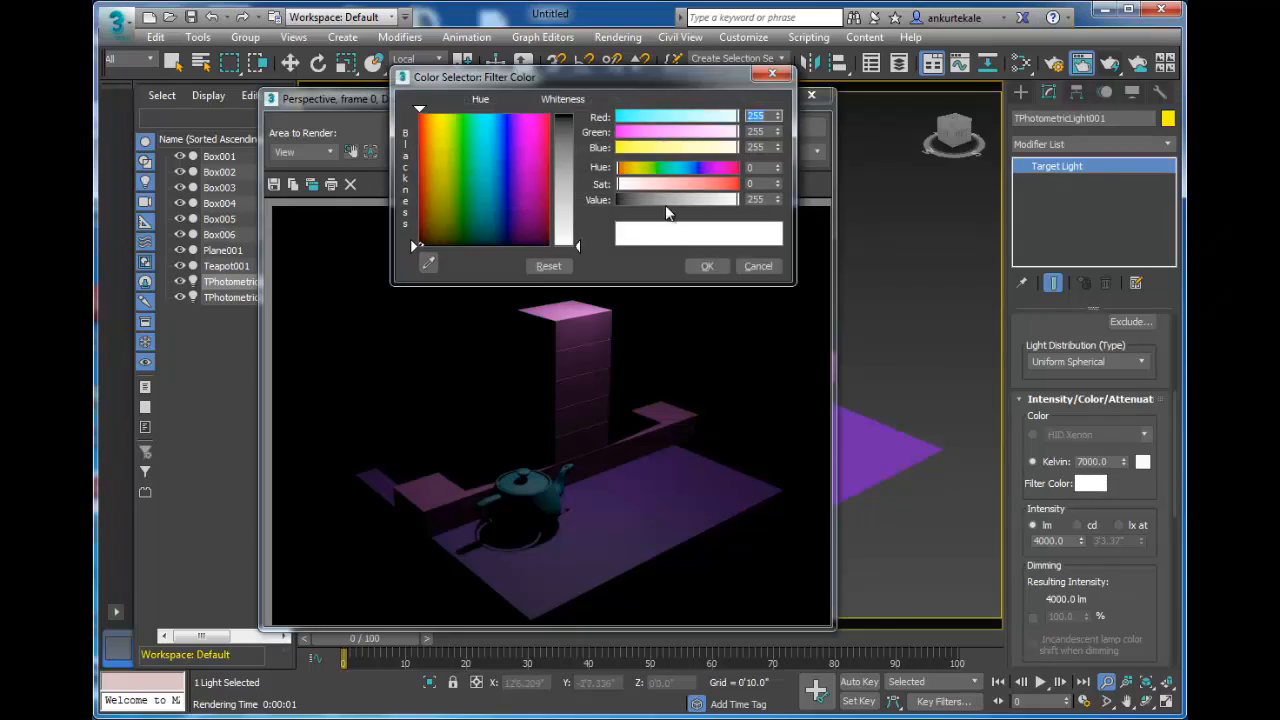
pyautogui.click(562, 116)
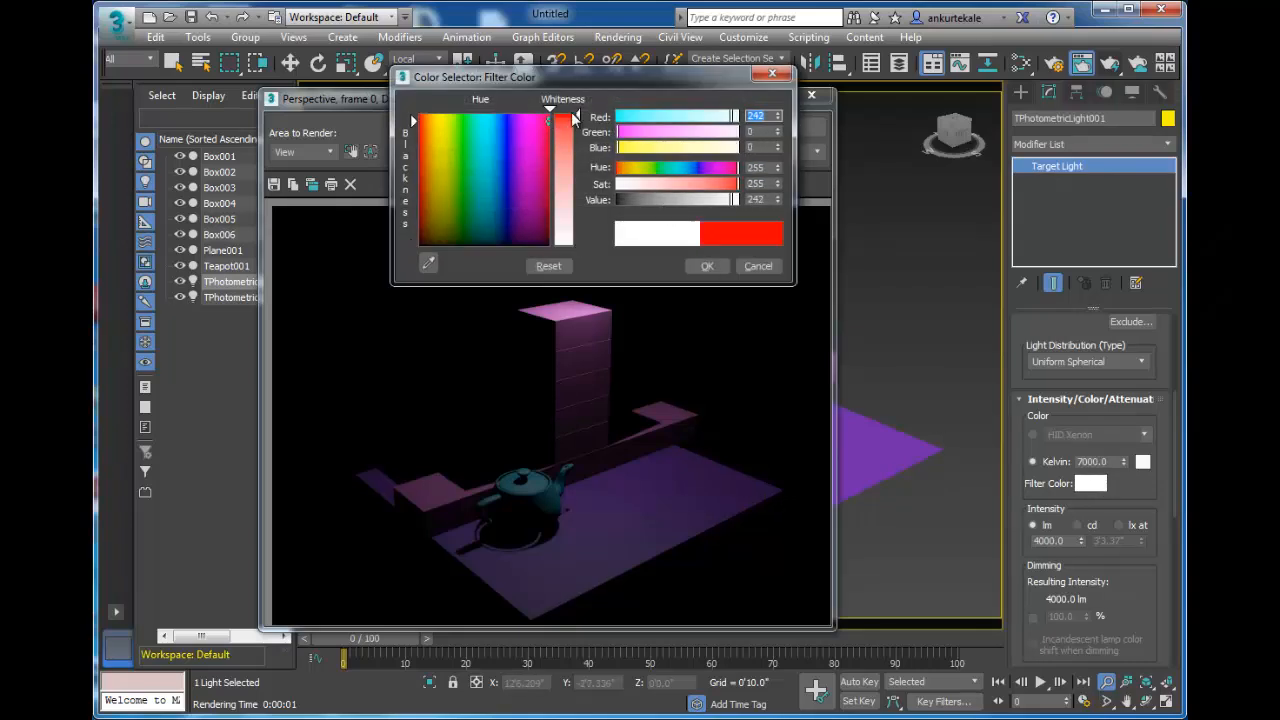
pyautogui.click(707, 266)
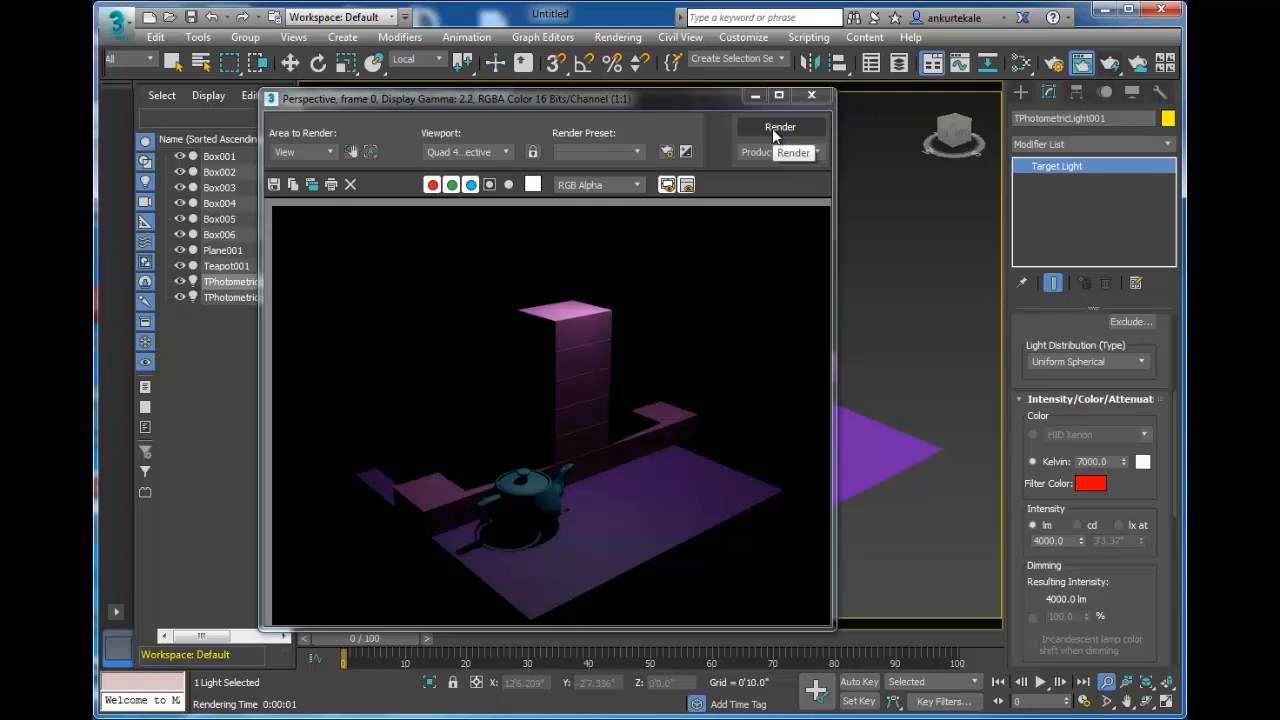
pyautogui.click(772, 128)
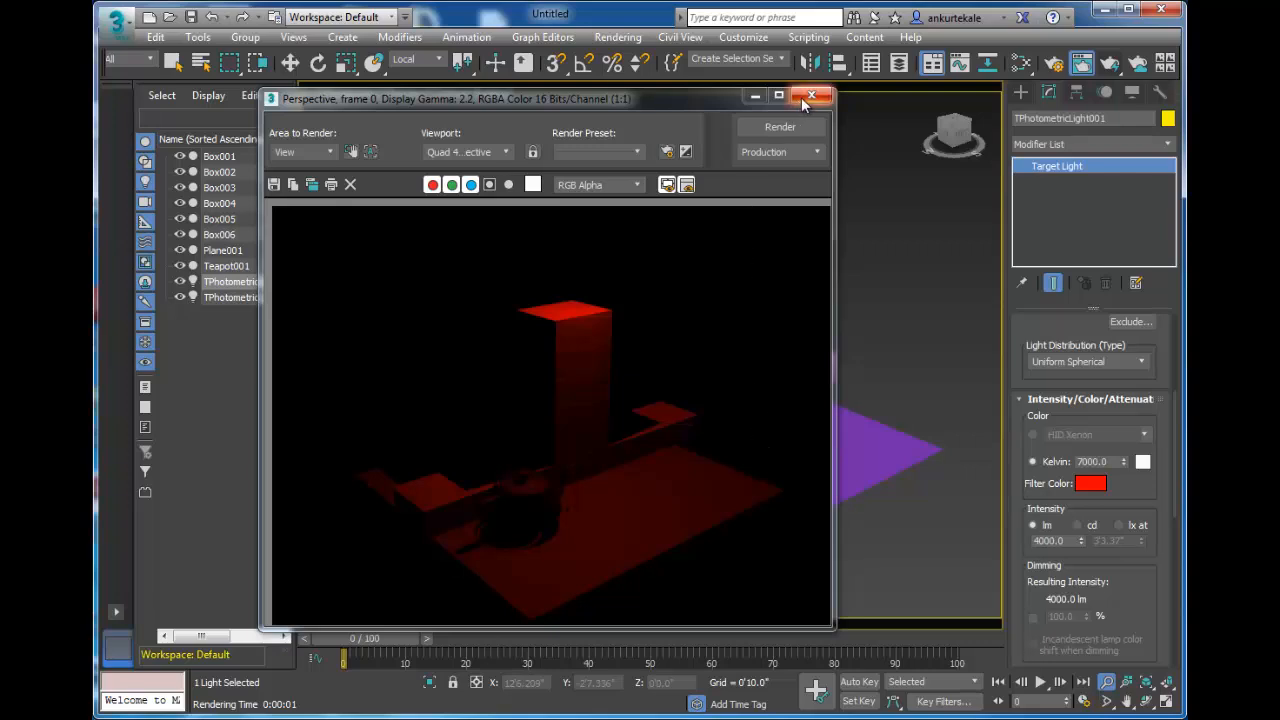
# Set the light's filter color back to white (255, 255, 255) and render the view
pyautogui.click(1091, 485)
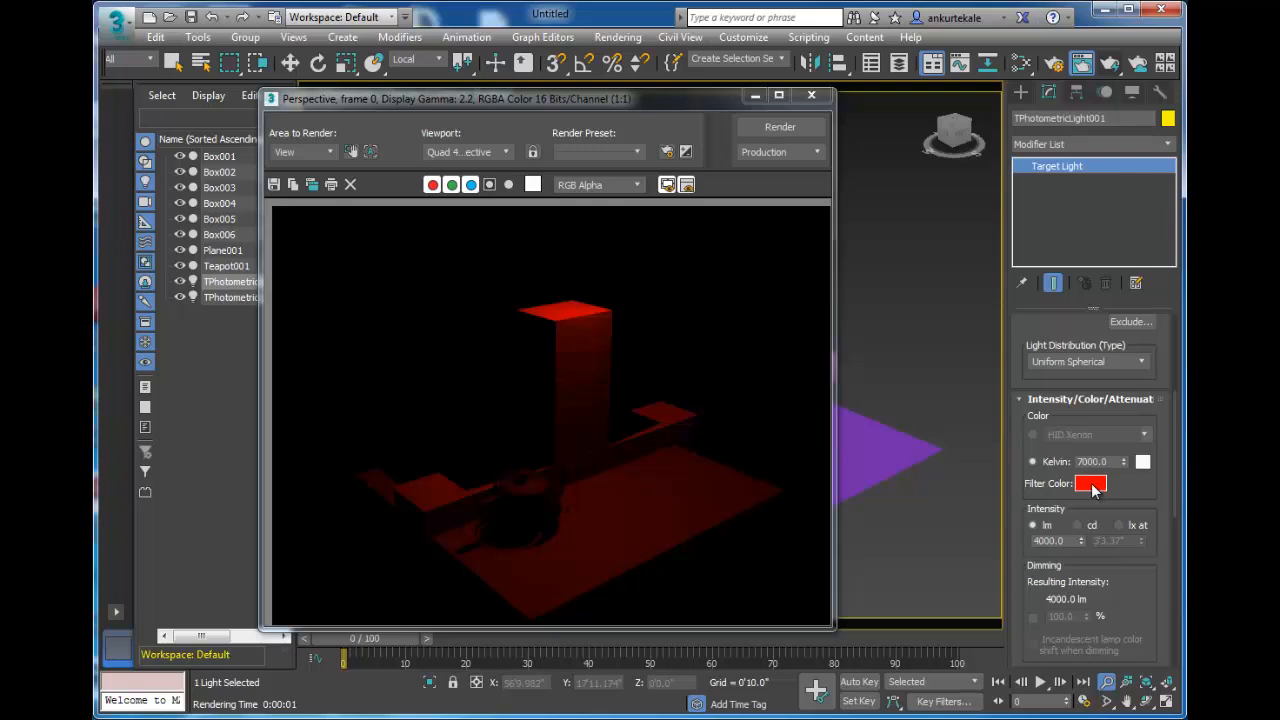
pyautogui.moveTo(568, 222); pyautogui.dragTo(568, 246)
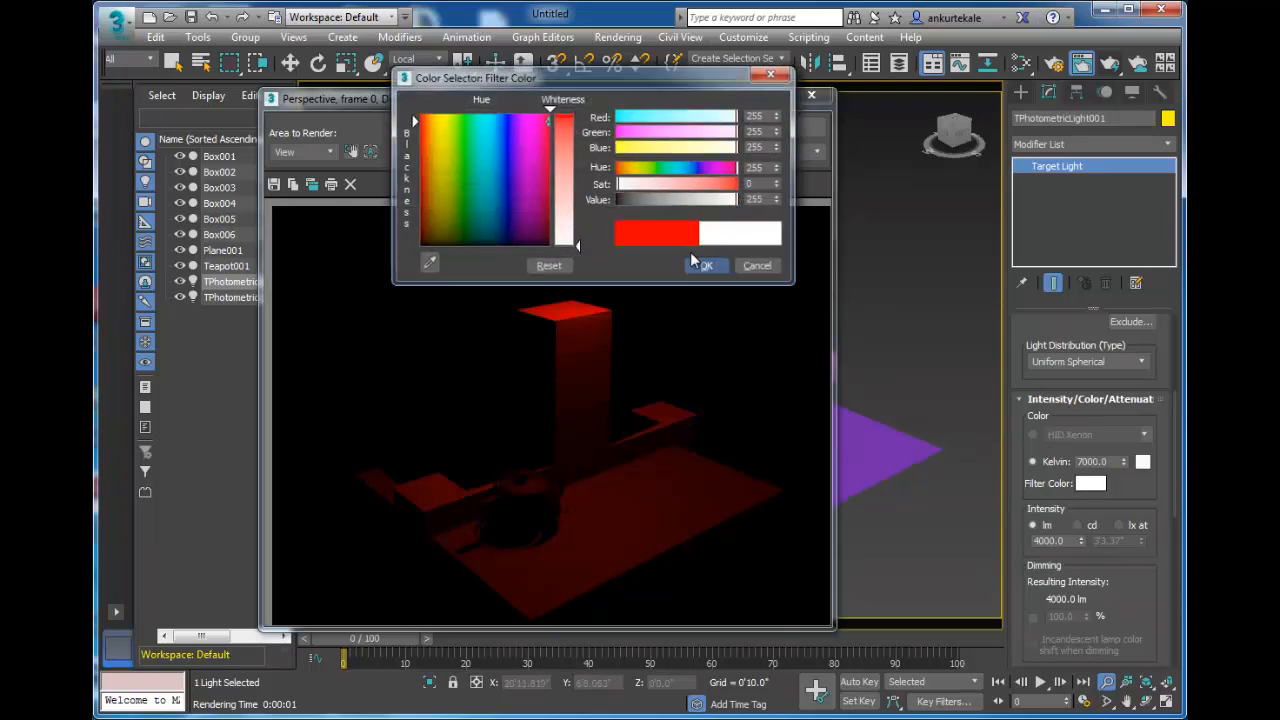
pyautogui.click(707, 265)
pyautogui.click(780, 127)
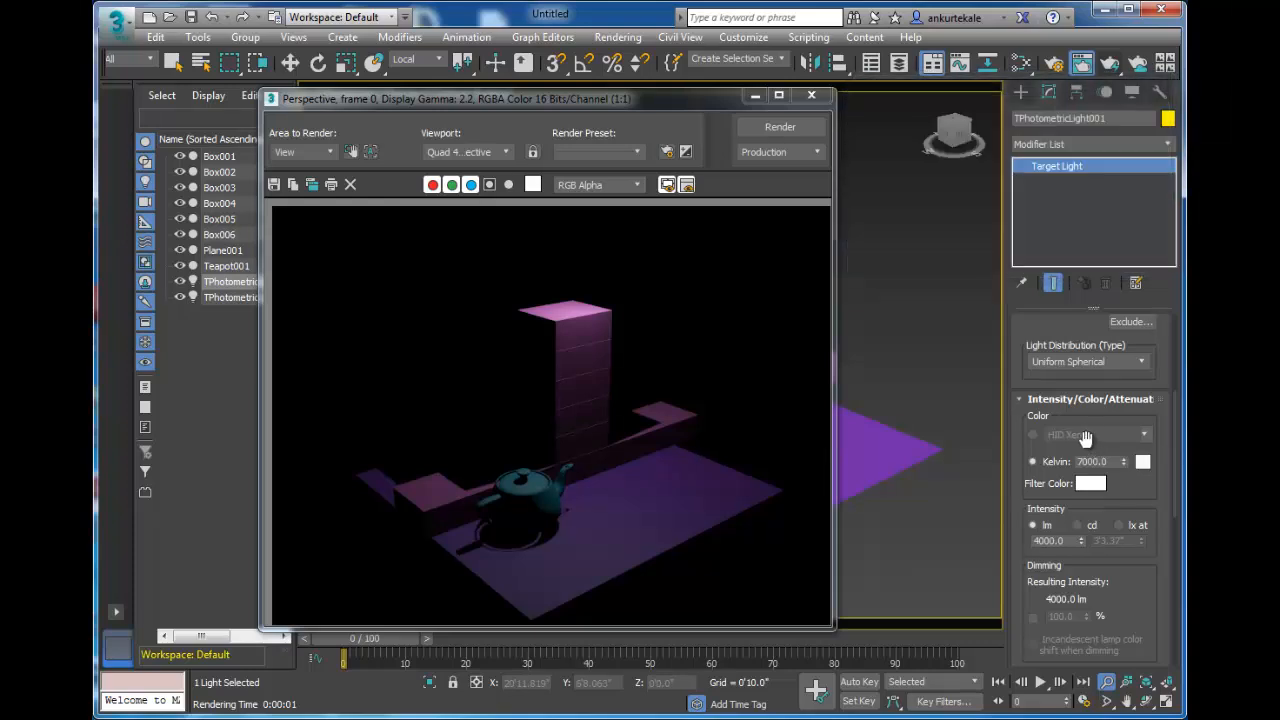
# Enable the light's dimming percentage, set it to 175%, and render the view
pyautogui.moveTo(1122, 480); pyautogui.dragTo(1145, 343)
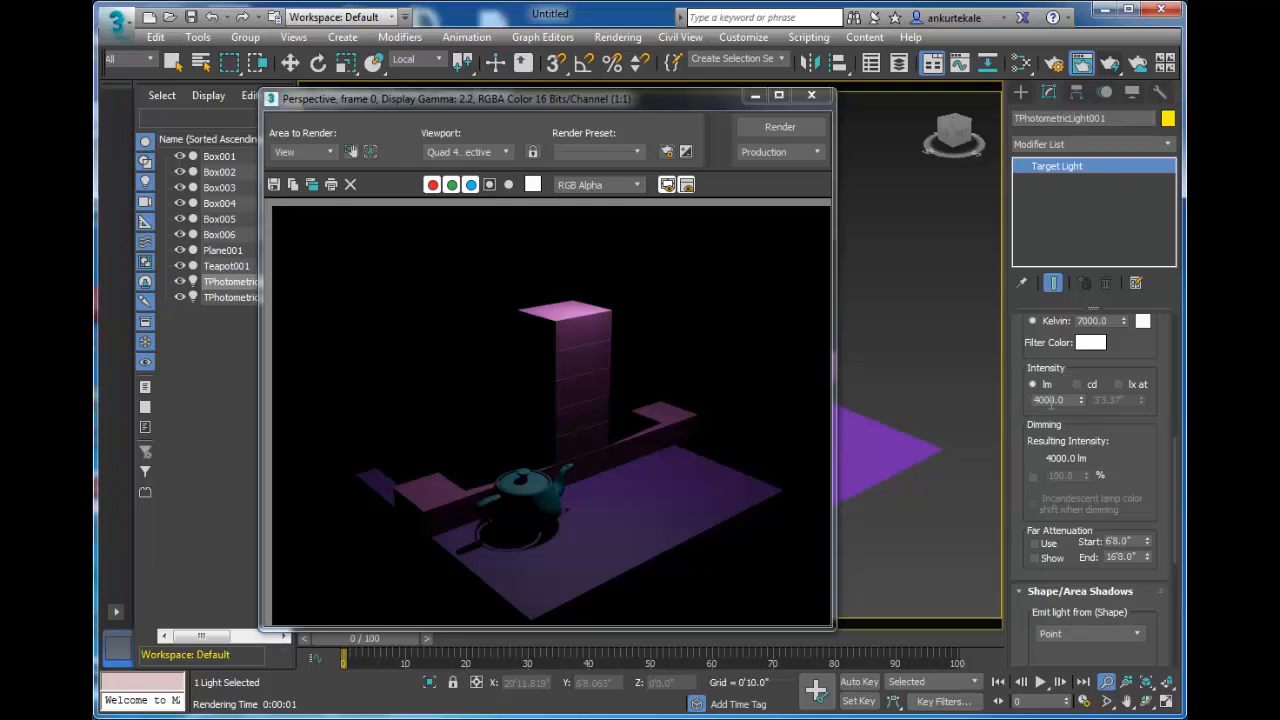
pyautogui.click(1035, 478)
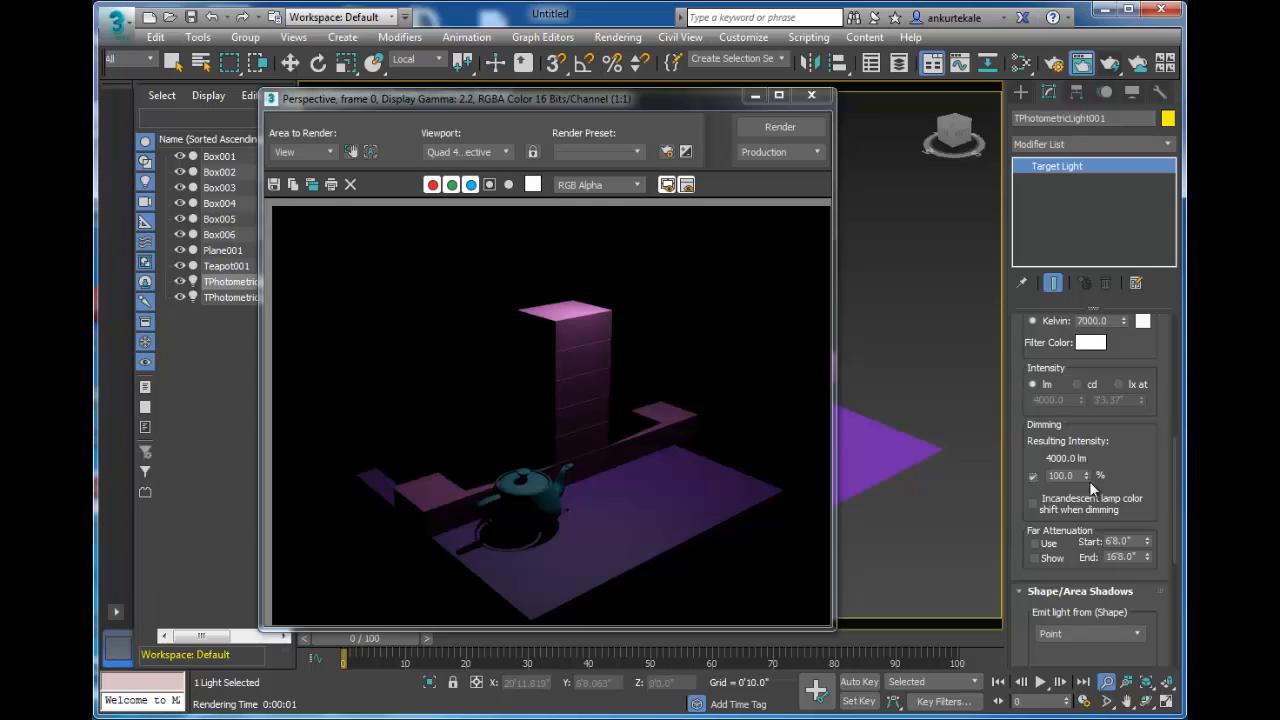
pyautogui.moveTo(1086, 473); pyautogui.dragTo(1095, 412)
pyautogui.click(778, 133)
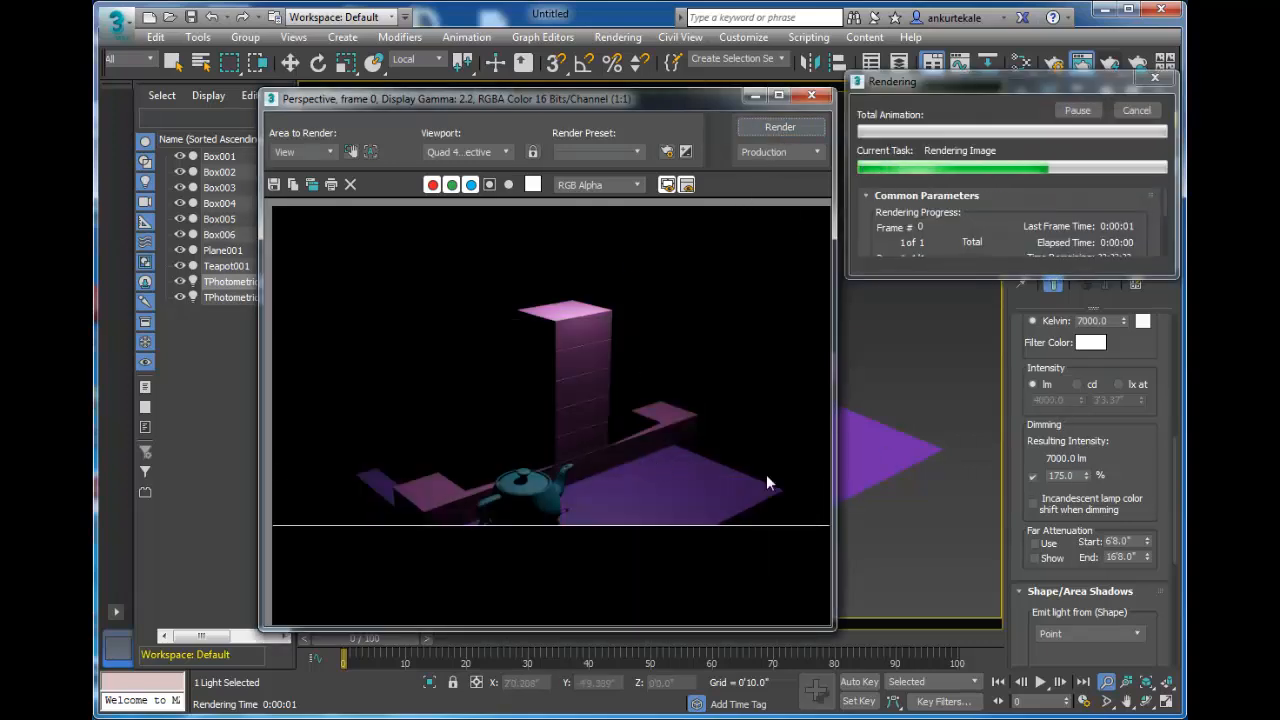
# Lower the light's dimming percentage to 4.445% and render the view again
pyautogui.moveTo(1086, 476); pyautogui.dragTo(1089, 562)
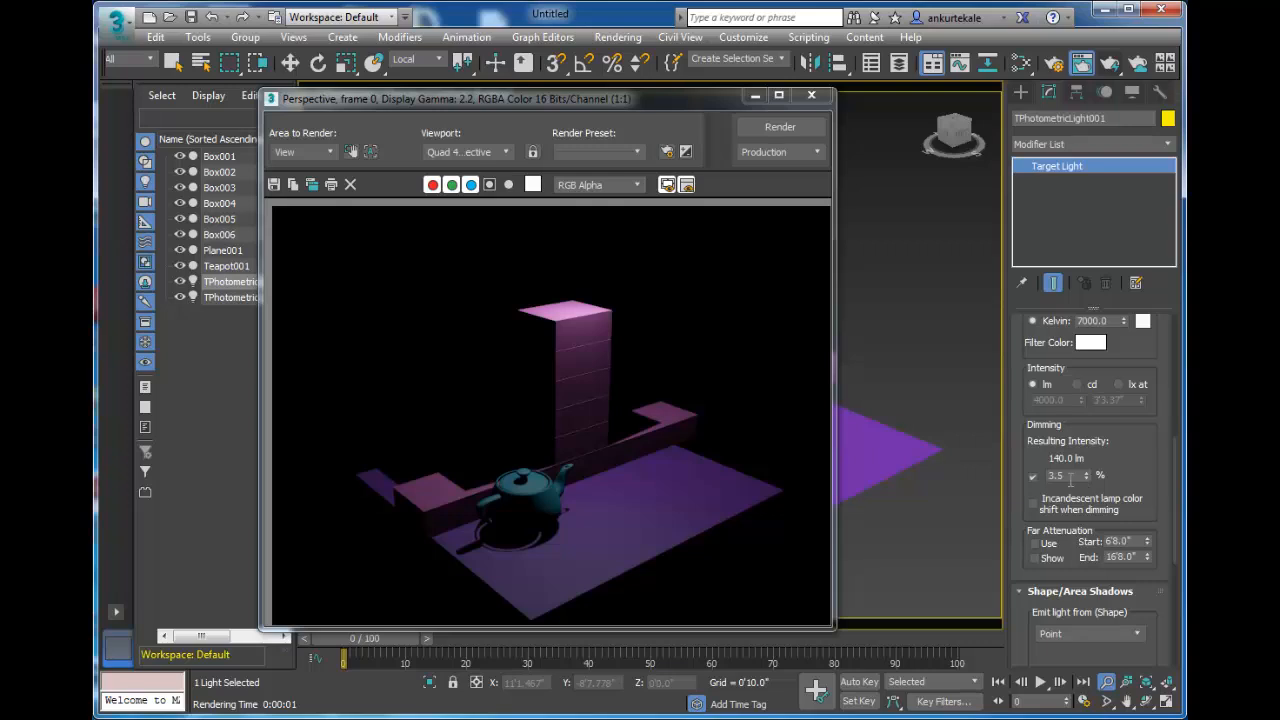
pyautogui.moveTo(1086, 476); pyautogui.dragTo(1085, 445)
pyautogui.click(780, 127)
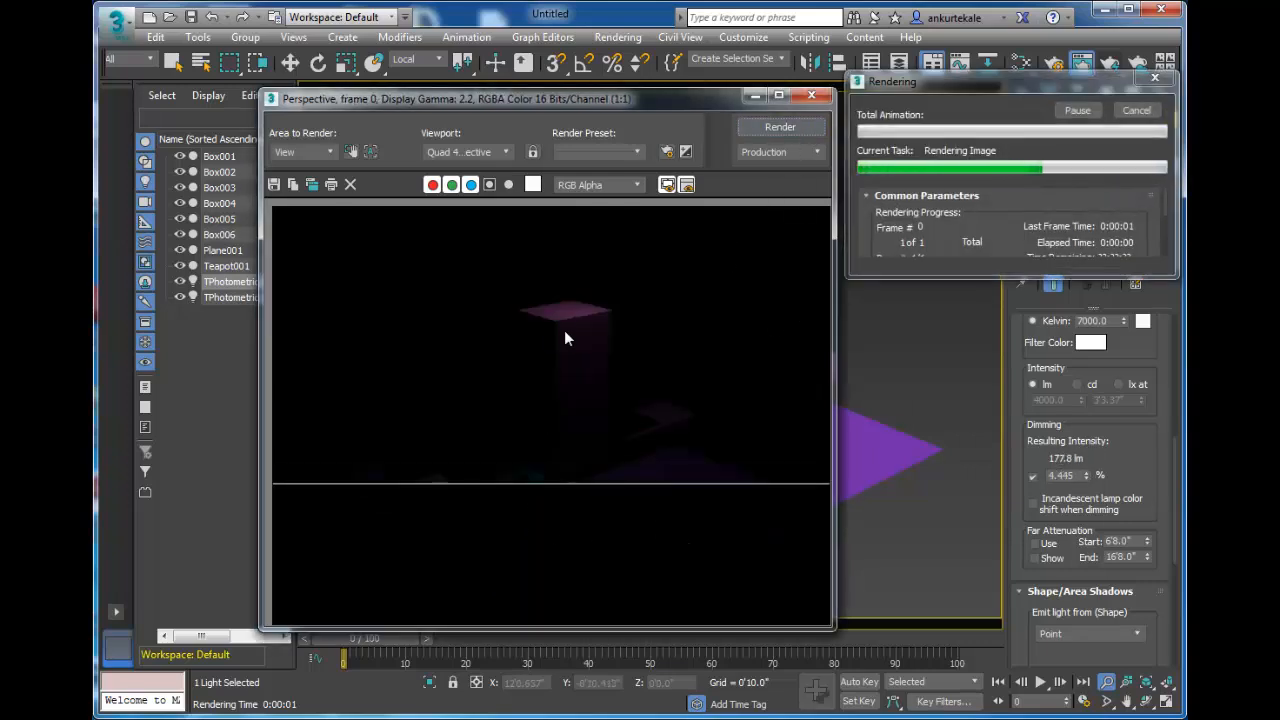